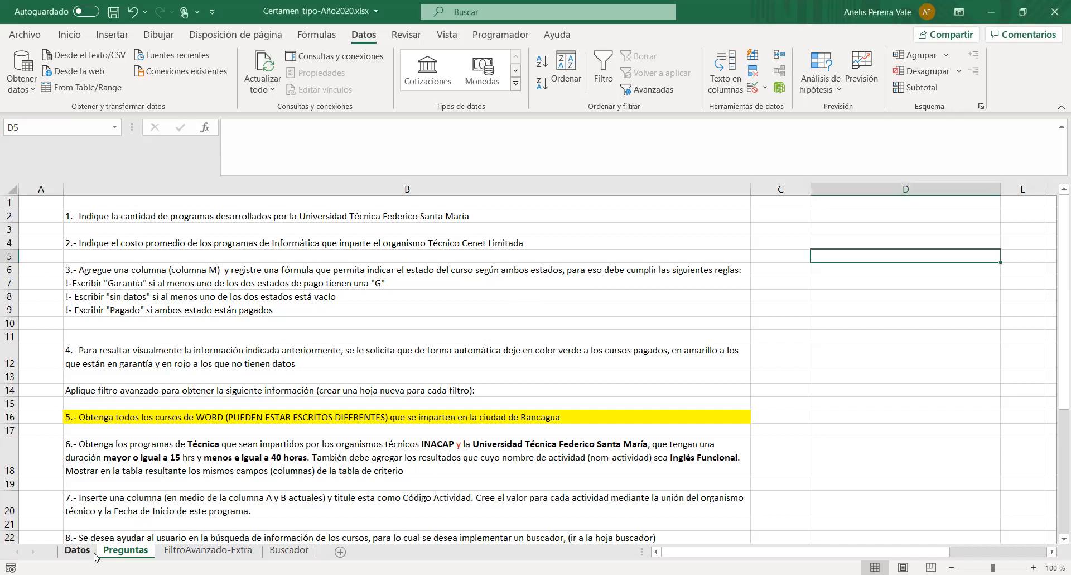
- Examine the Organismo Técnico column of the Datos sheet and its list of distinct organisations
{"action": "left_click", "coordinate": [77, 551]}
{"action": "left_click_drag", "start_coordinate": [795, 551], "coordinate": [667, 551]}
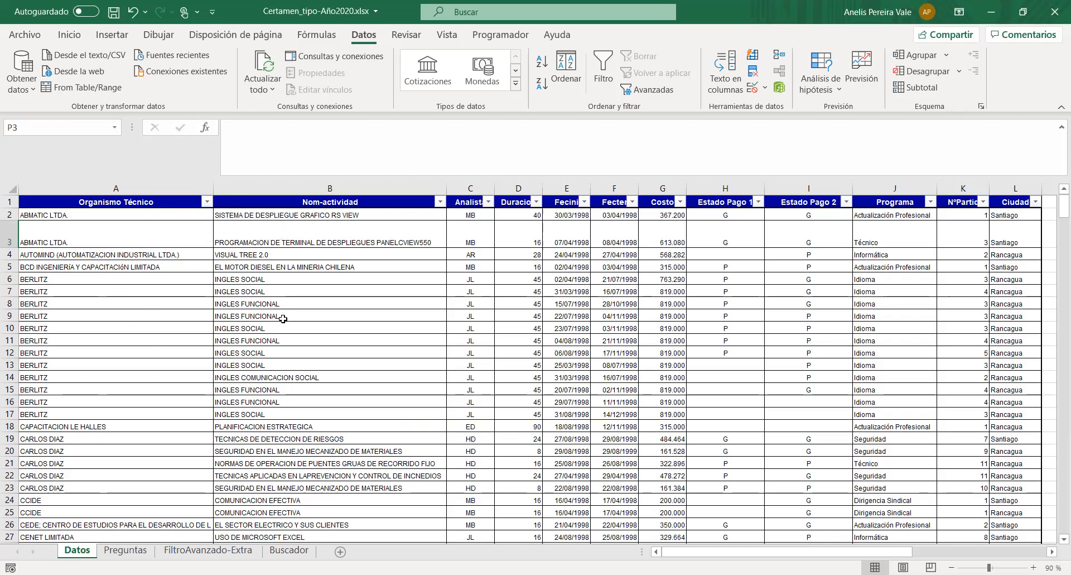
{"action": "left_click", "coordinate": [207, 203]}
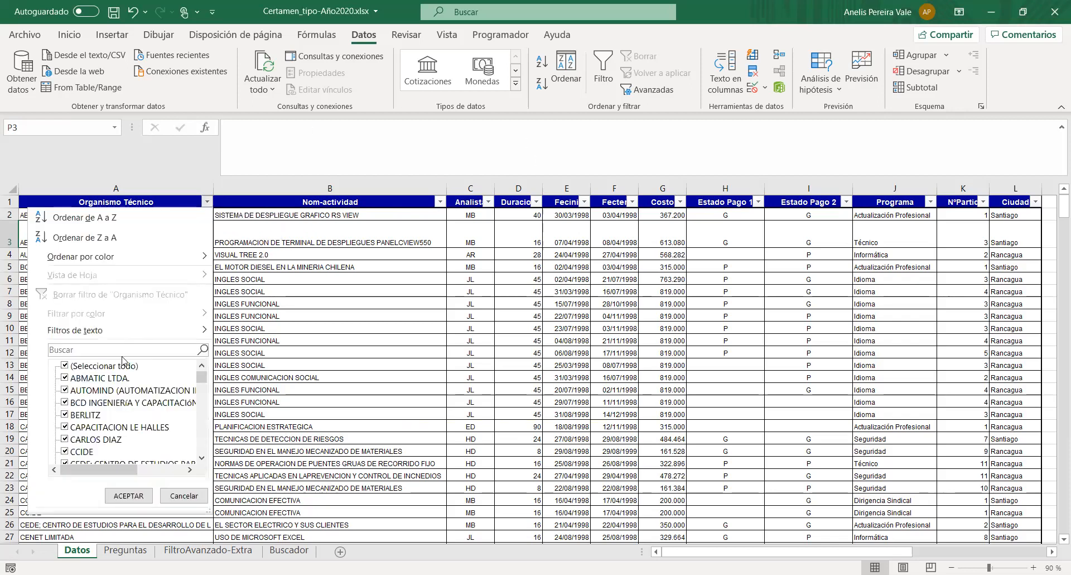
{"action": "scroll", "coordinate": [121, 389], "scroll_direction": "down", "scroll_amount": 2}
{"action": "scroll", "coordinate": [121, 388], "scroll_direction": "down", "scroll_amount": 20}
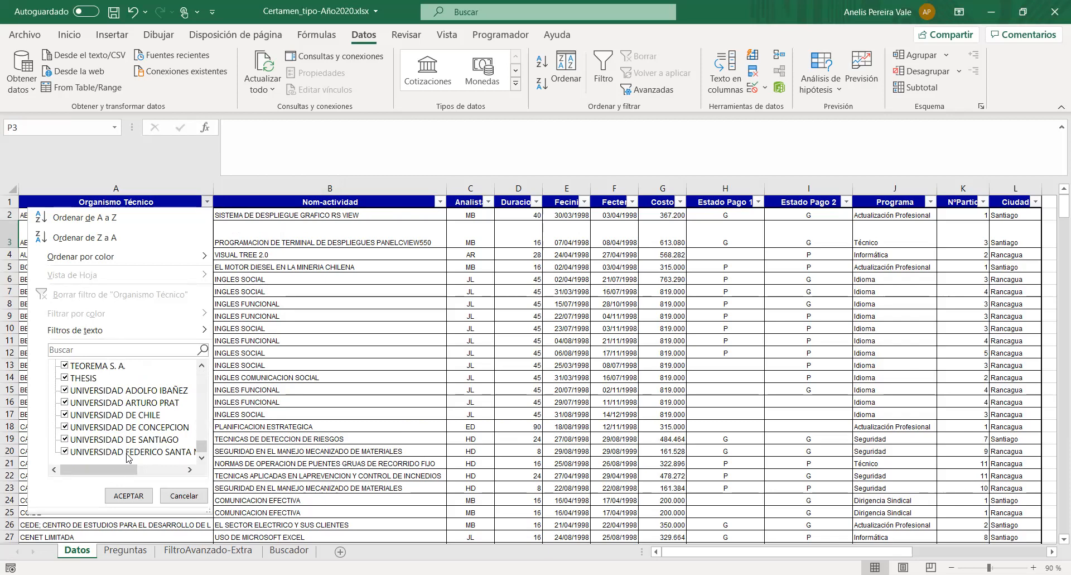
{"action": "left_click", "coordinate": [178, 500]}
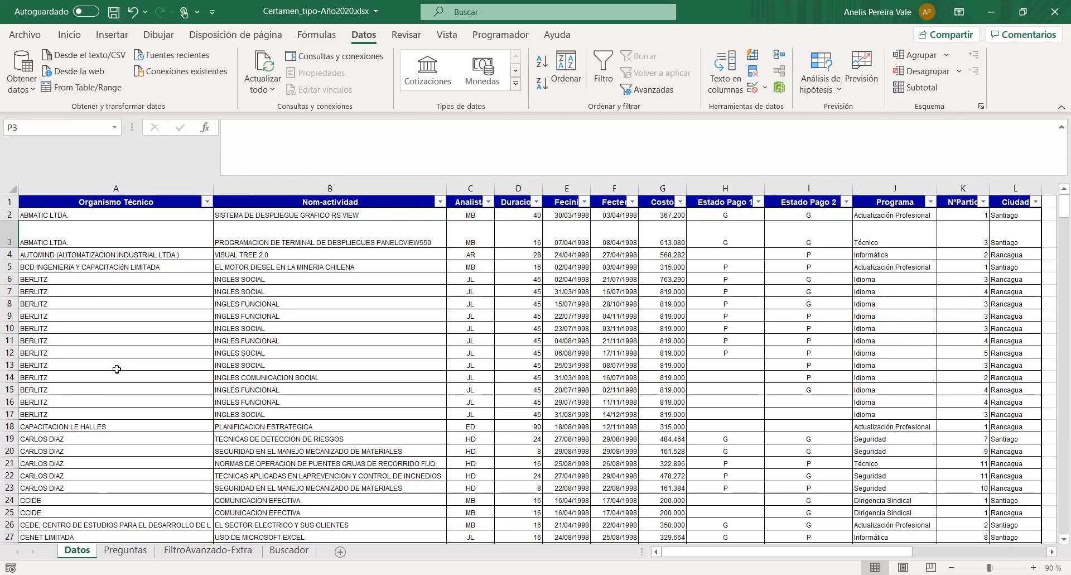
{"action": "left_click", "coordinate": [129, 239]}
{"action": "left_click", "coordinate": [128, 255]}
{"action": "left_click", "coordinate": [124, 268]}
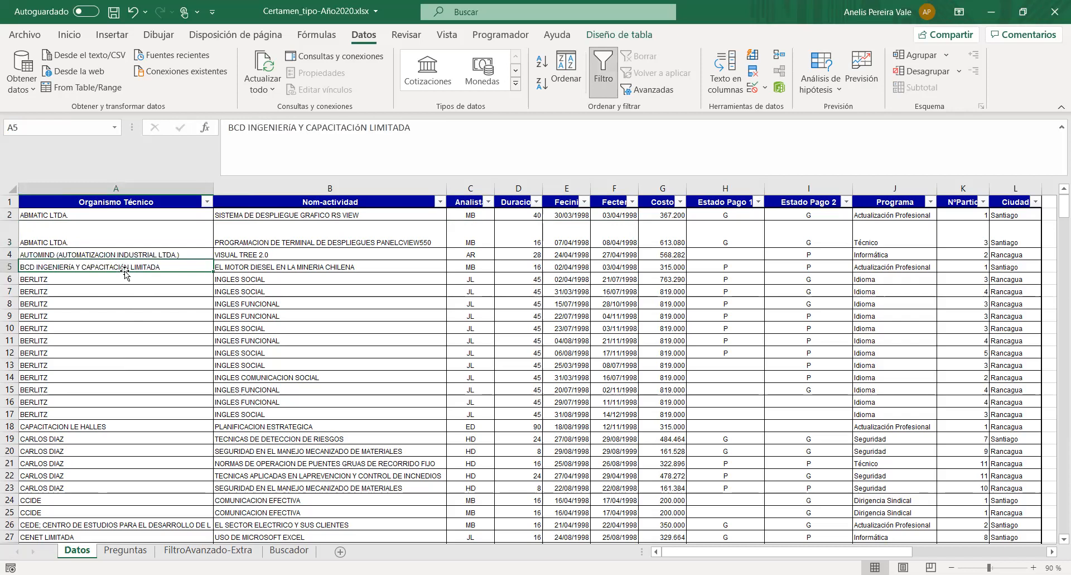
{"action": "left_click", "coordinate": [132, 291]}
{"action": "left_click", "coordinate": [141, 313]}
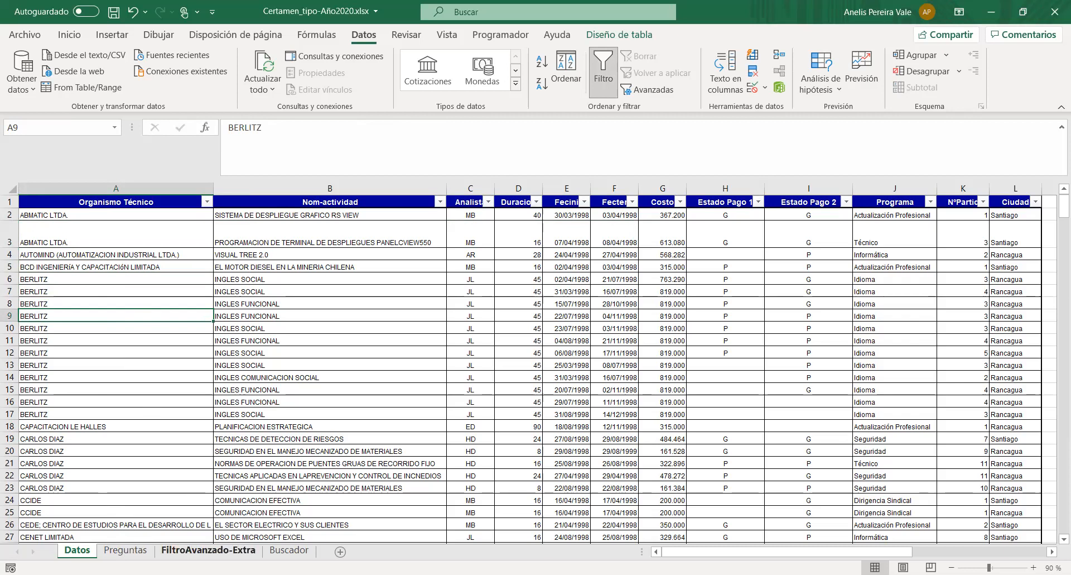
- Enter the note "Contar.Si" in cell C2 of the Preguntas sheet, beside question 1
{"action": "left_click", "coordinate": [131, 551]}
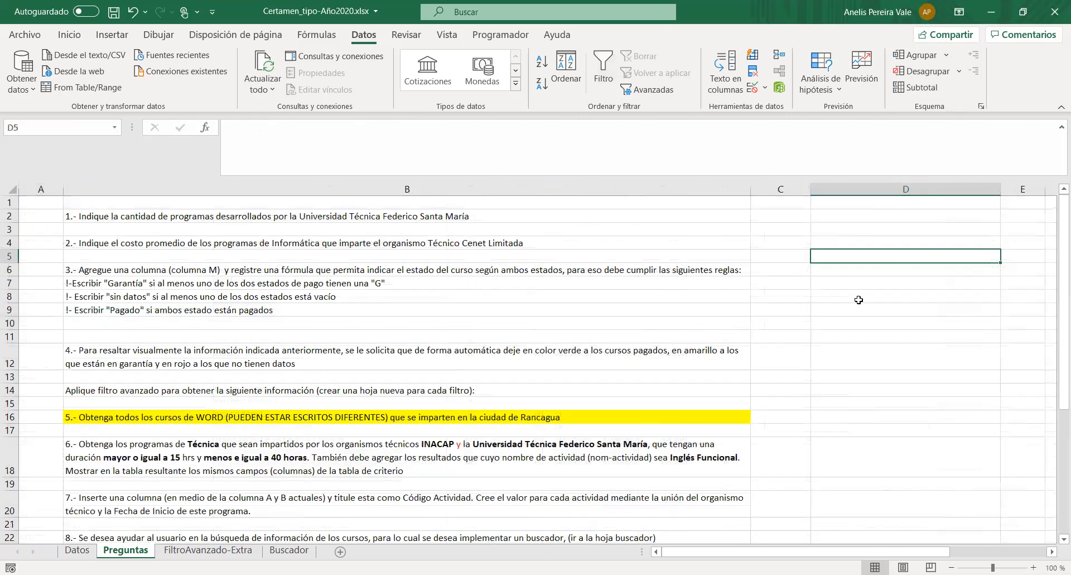
{"action": "left_click", "coordinate": [779, 223]}
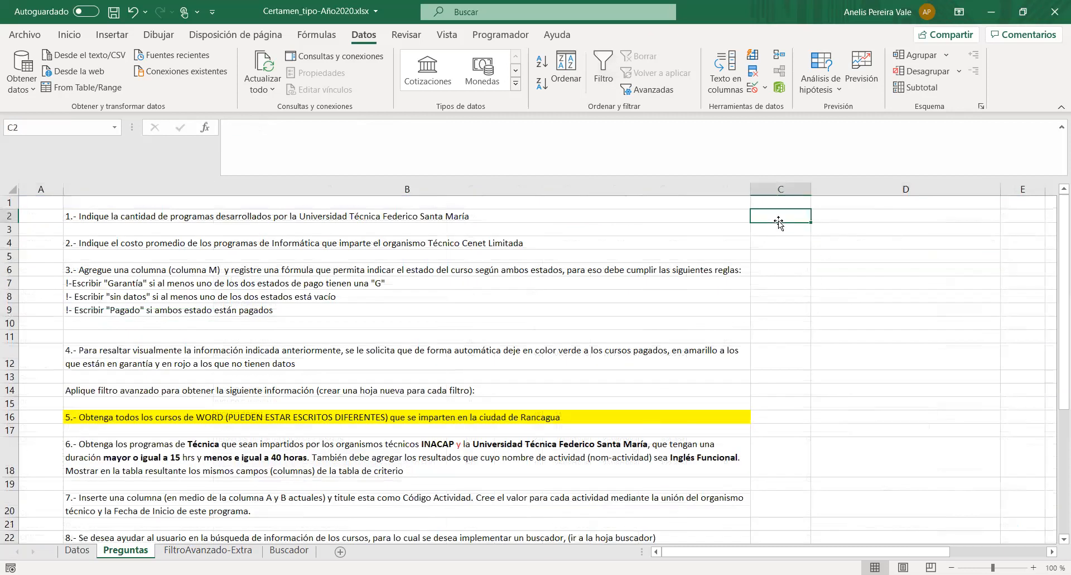
{"action": "type", "text": "Conts"}
{"action": "key", "text": "BackSpace"}
{"action": "type", "text": "sar"}
{"action": "key", "text": "BackSpace"}
{"action": "key", "text": "BackSpace"}
{"action": "key", "text": "BackSpace"}
{"action": "type", "text": "ar.Si"}
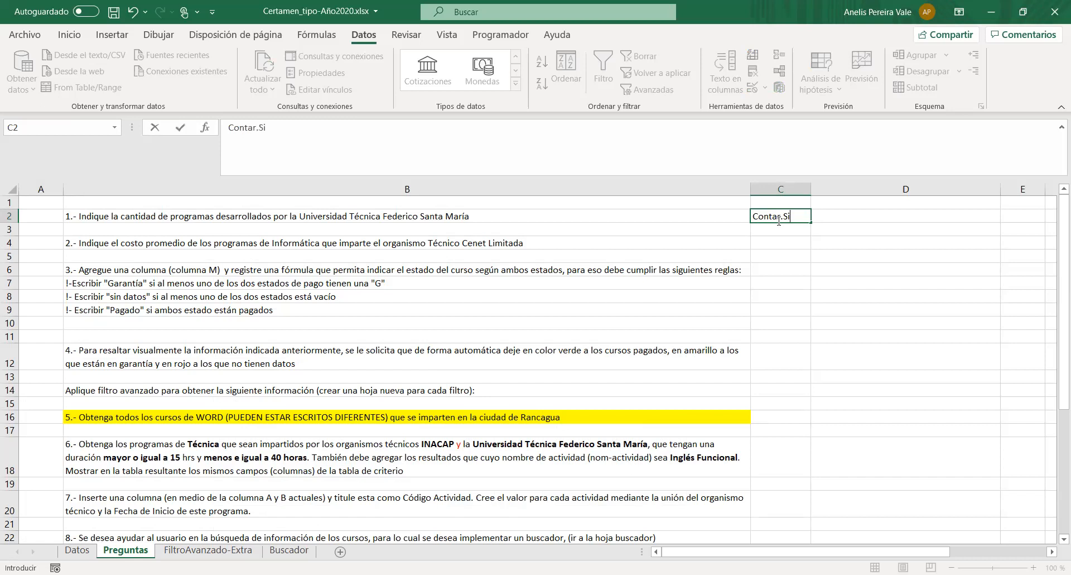
{"action": "left_click", "coordinate": [781, 244]}
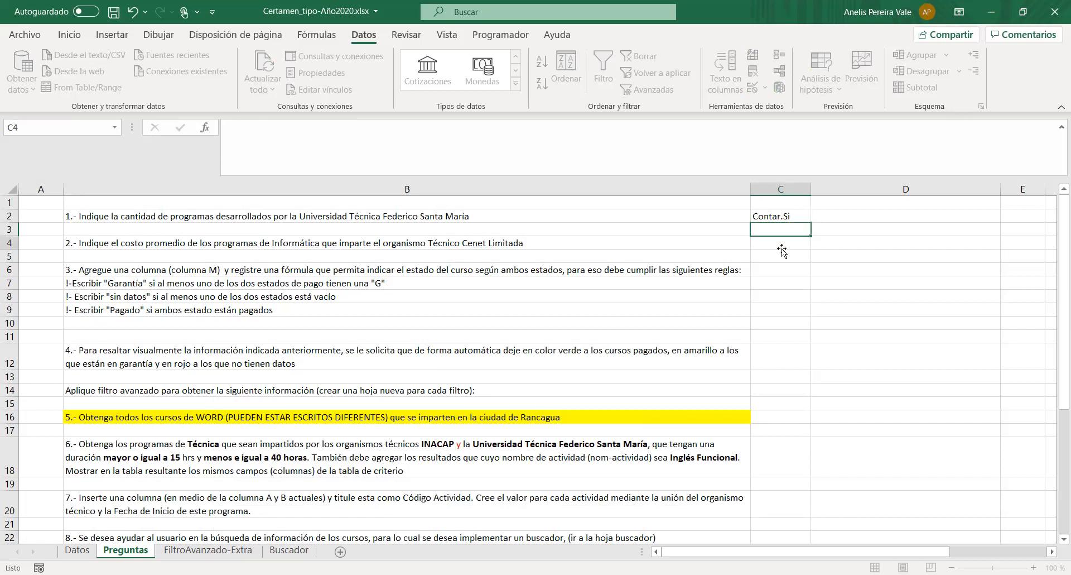
- Enter the question number 1 in cell O3 of the Datos sheet
{"action": "left_click", "coordinate": [78, 551]}
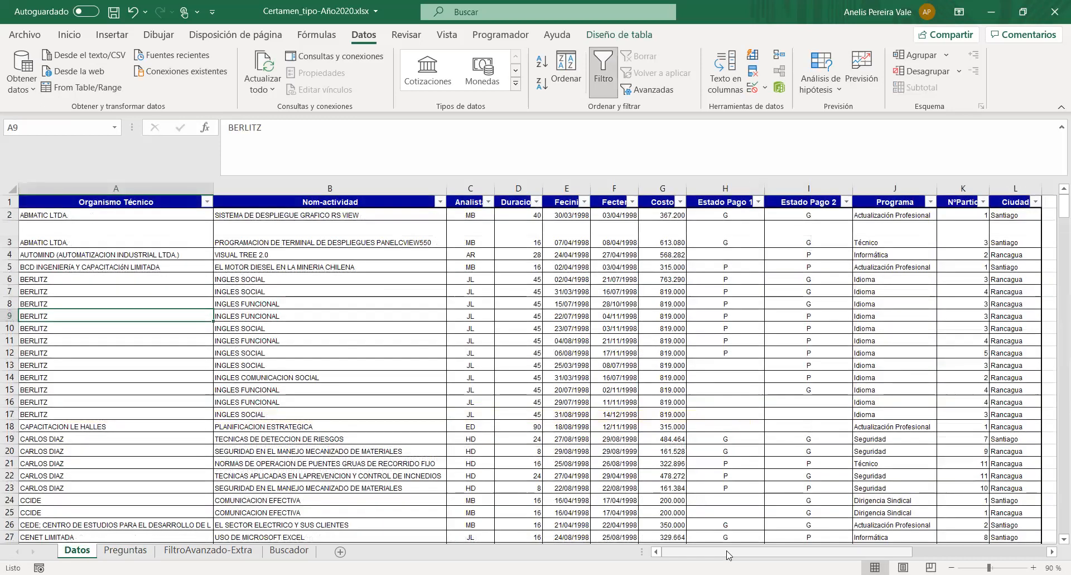
{"action": "scroll", "coordinate": [819, 503], "scroll_direction": "right", "scroll_amount": 3}
{"action": "left_click", "coordinate": [485, 240]}
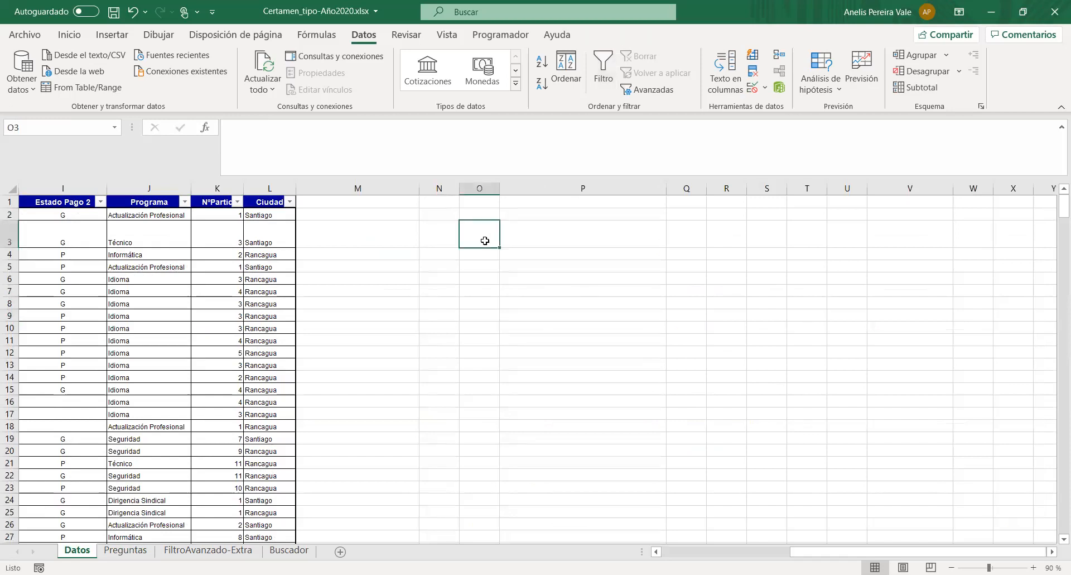
{"action": "type", "text": "1"}
{"action": "key", "text": "Tab"}
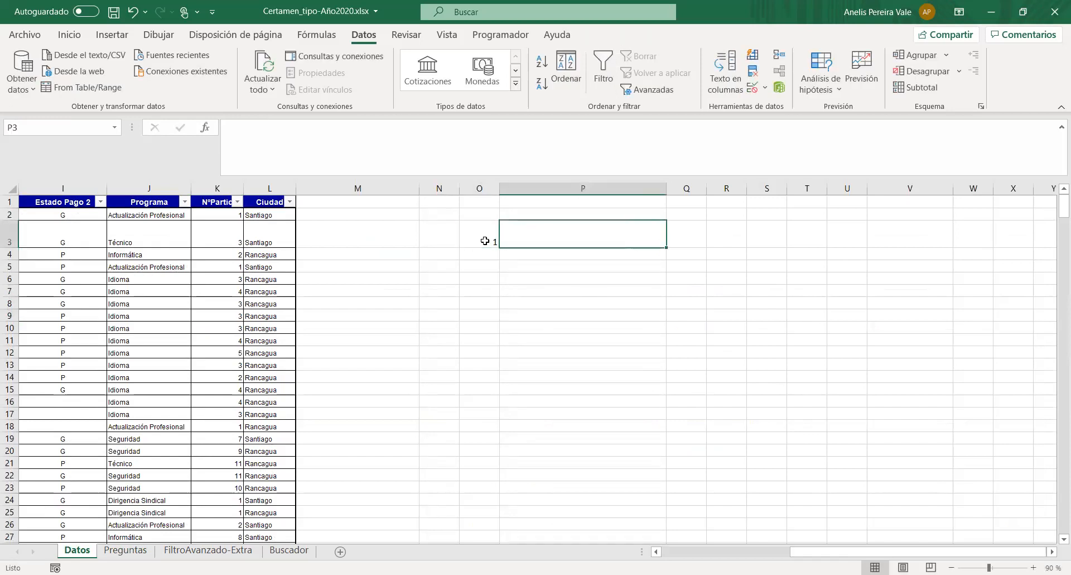
- Start a CONTAR.SI formula in cell P3 with the whole Organismo Técnico column as its range
{"action": "left_click", "coordinate": [318, 147]}
{"action": "type", "text": "=con"}
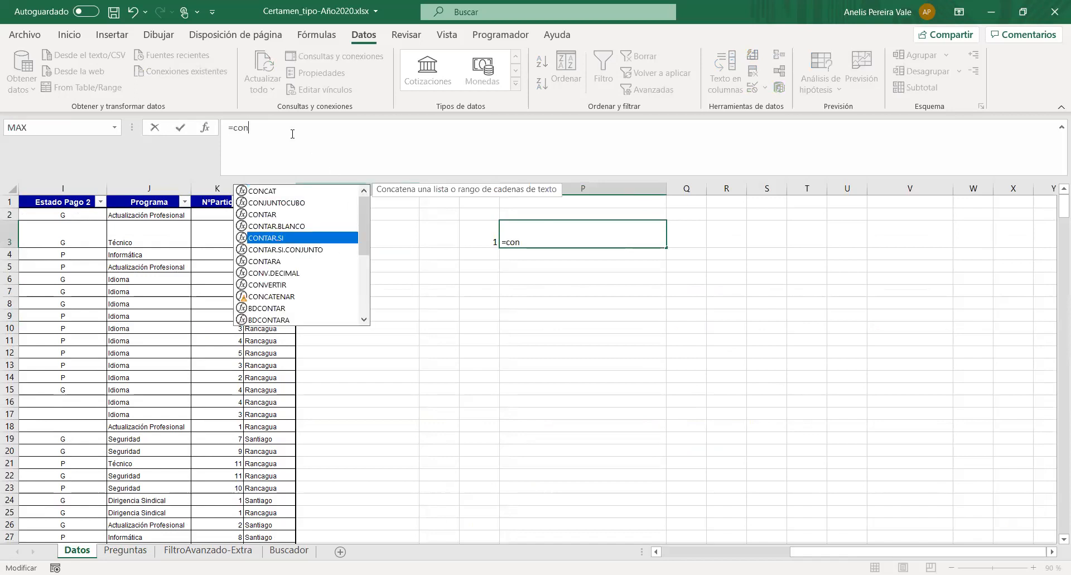
{"action": "key", "text": "Tab"}
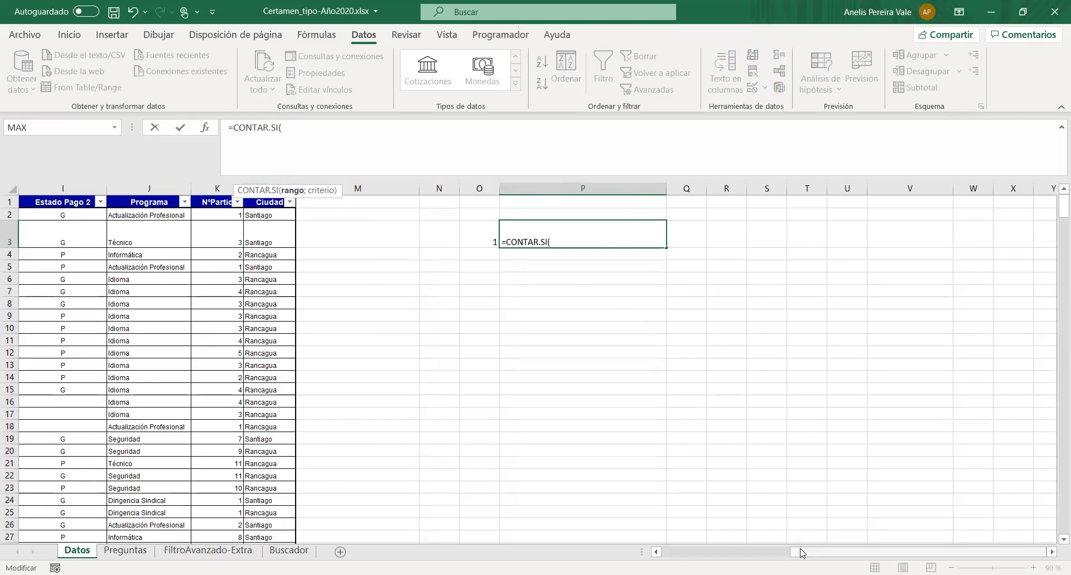
{"action": "left_click_drag", "start_coordinate": [800, 552], "coordinate": [664, 552]}
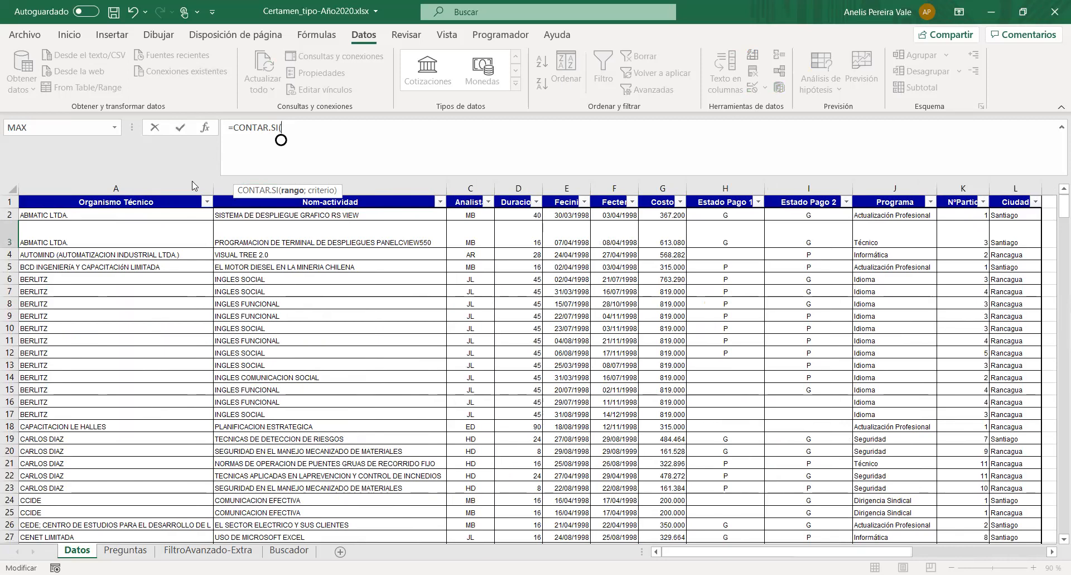
{"action": "left_click", "coordinate": [122, 215]}
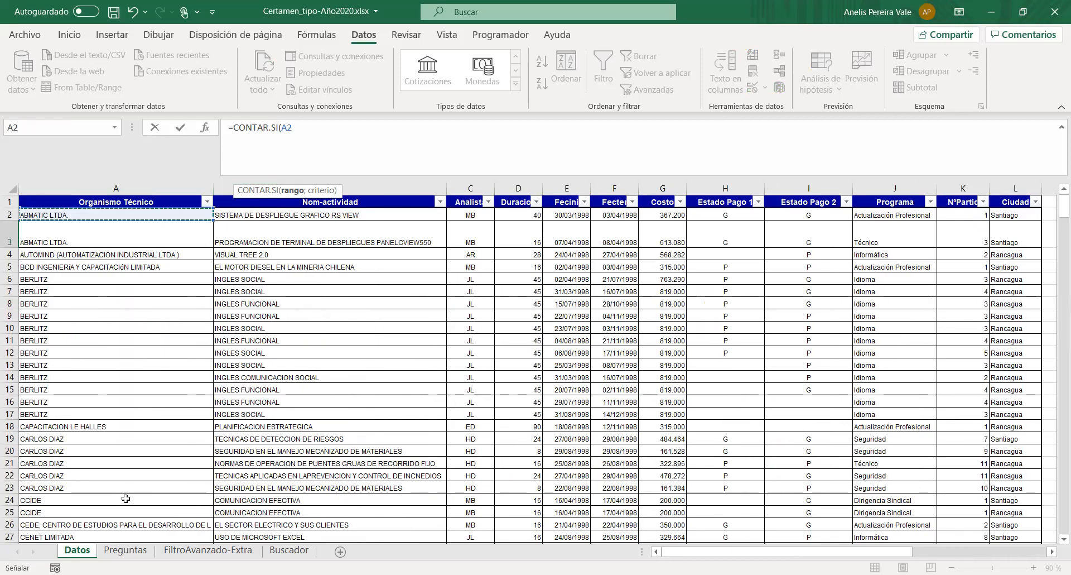
{"action": "key", "text": "ctrl+shift+Down"}
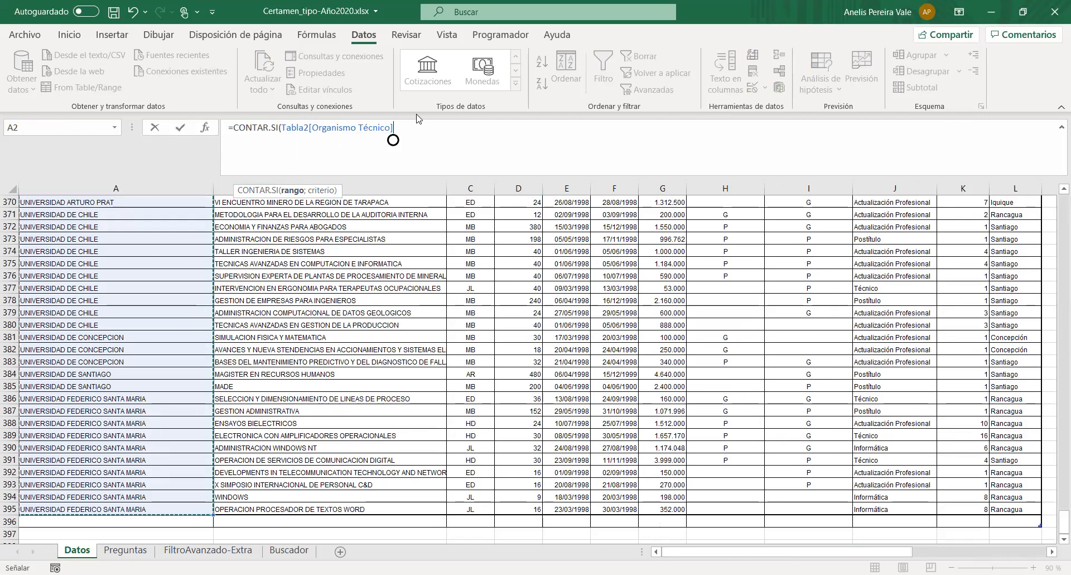
- Replace the formula's table-column reference with the range A2:A395
{"action": "key", "text": "BackSpace"}
{"action": "key", "text": "BackSpace"}
{"action": "key", "text": "BackSpace"}
{"action": "key", "text": "BackSpace"}
{"action": "key", "text": "BackSpace"}
{"action": "key", "text": "BackSpace"}
{"action": "key", "text": "BackSpace"}
{"action": "key", "text": "BackSpace"}
{"action": "key", "text": "BackSpace"}
{"action": "key", "text": "BackSpace"}
{"action": "key", "text": "BackSpace"}
{"action": "key", "text": "BackSpace"}
{"action": "key", "text": "BackSpace"}
{"action": "key", "text": "BackSpace"}
{"action": "key", "text": "BackSpace"}
{"action": "key", "text": "BackSpace"}
{"action": "key", "text": "BackSpace"}
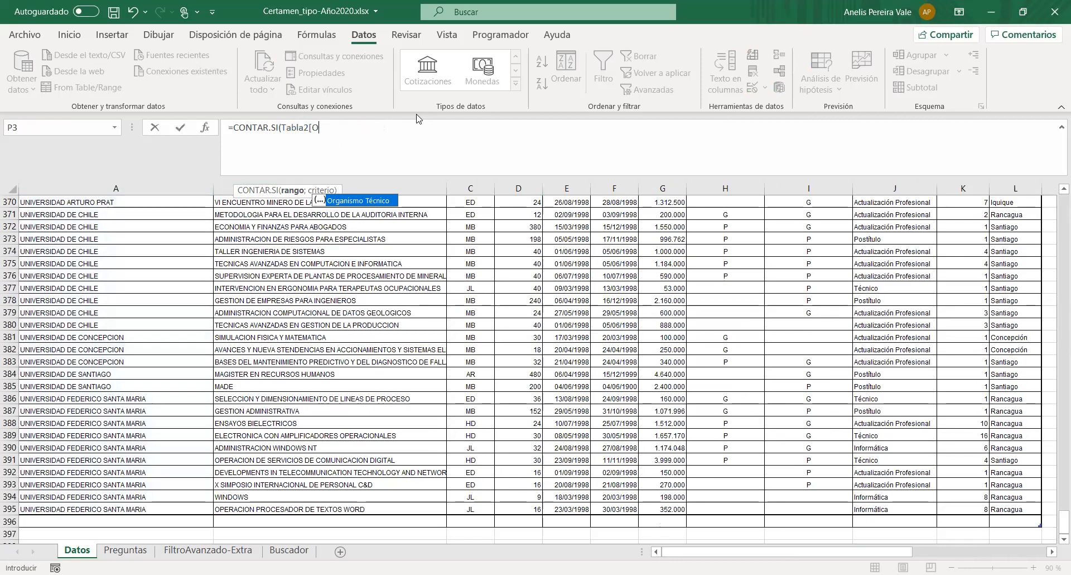
{"action": "key", "text": "BackSpace"}
{"action": "key", "text": "BackSpace"}
{"action": "key", "text": "BackSpace"}
{"action": "key", "text": "BackSpace"}
{"action": "key", "text": "BackSpace"}
{"action": "key", "text": "BackSpace"}
{"action": "key", "text": "BackSpace"}
{"action": "key", "text": "BackSpace"}
{"action": "type", "text": "A2:"}
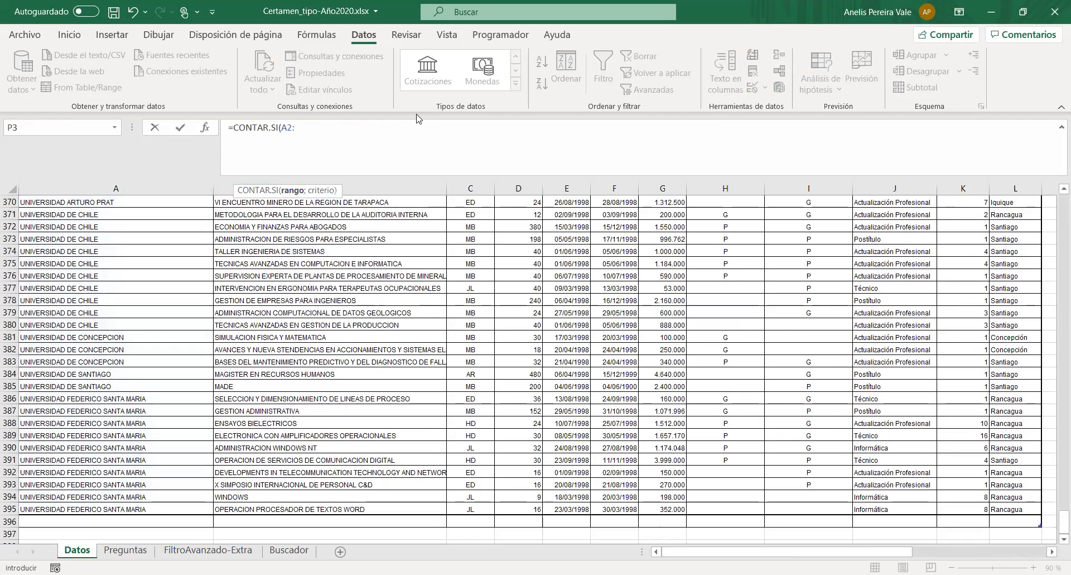
{"action": "type", "text": "A"}
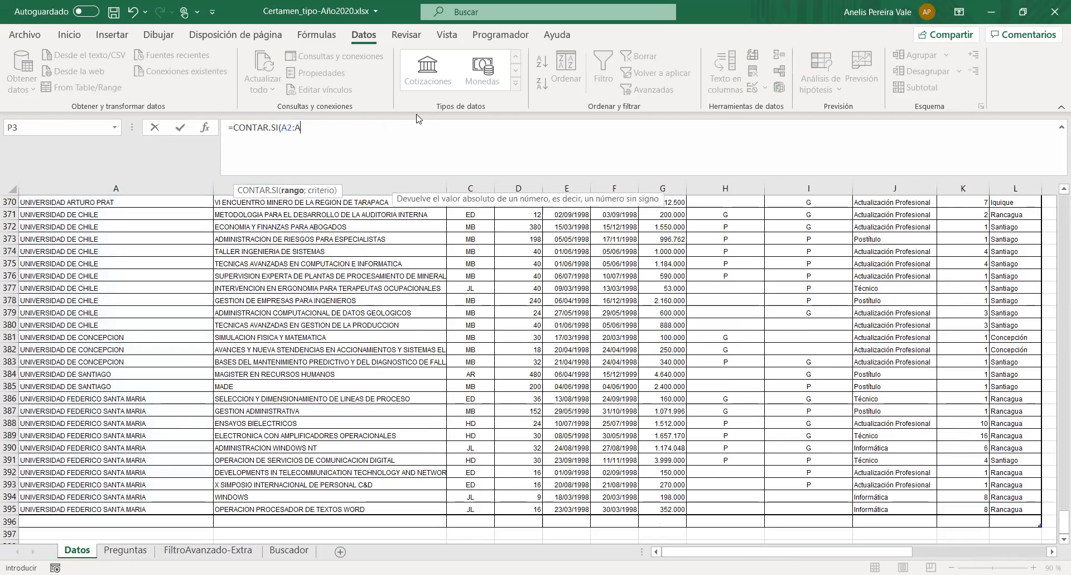
{"action": "type", "text": "395;"}
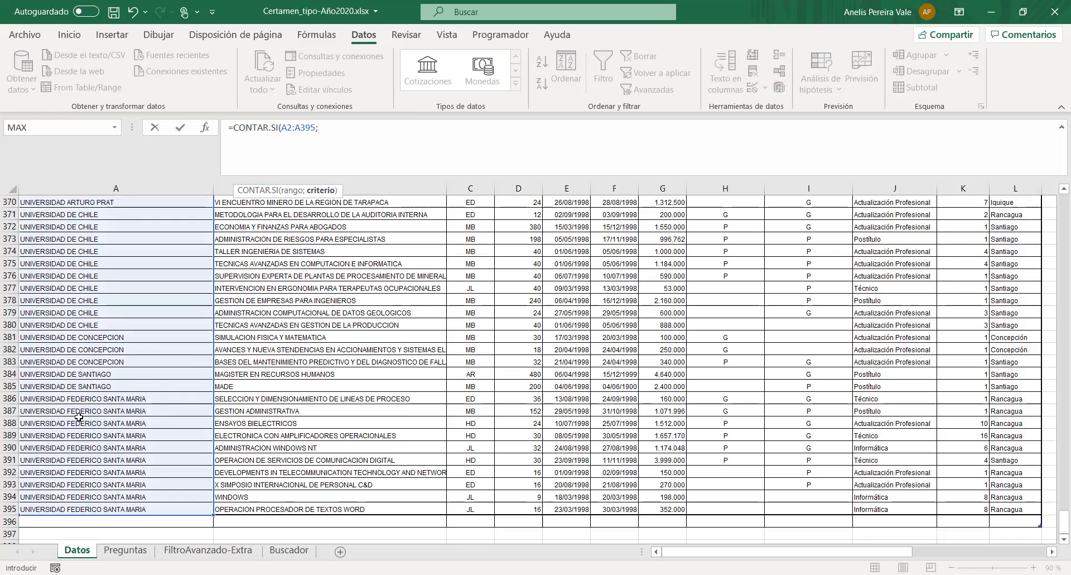
- Complete the CONTAR.SI formula with cell A386, Universidad Federico Santa Maria, as its criterion
{"action": "left_click", "coordinate": [84, 399]}
{"action": "type", "text": ")"}
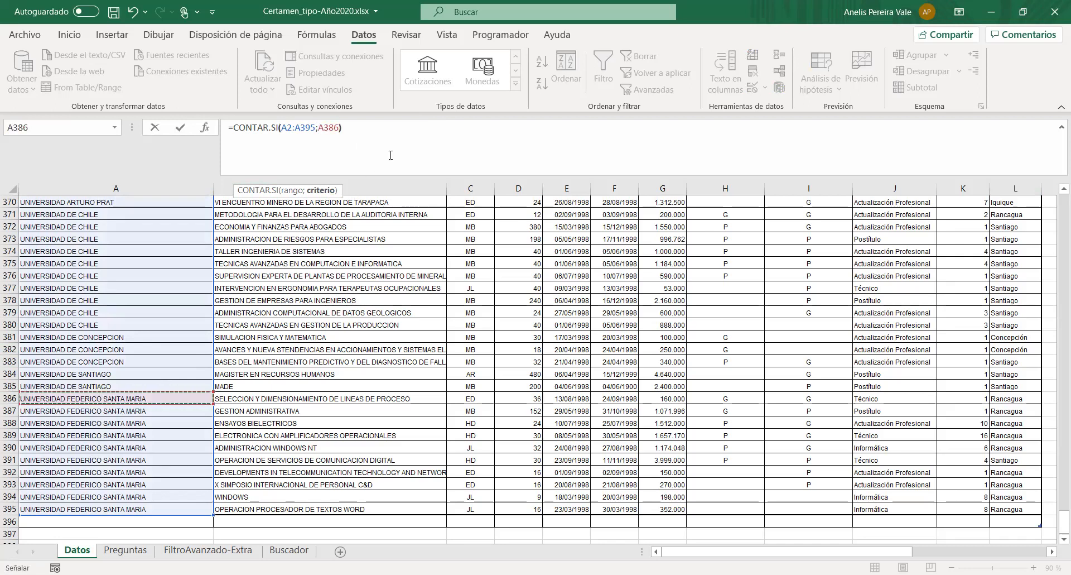
{"action": "key", "text": "Return"}
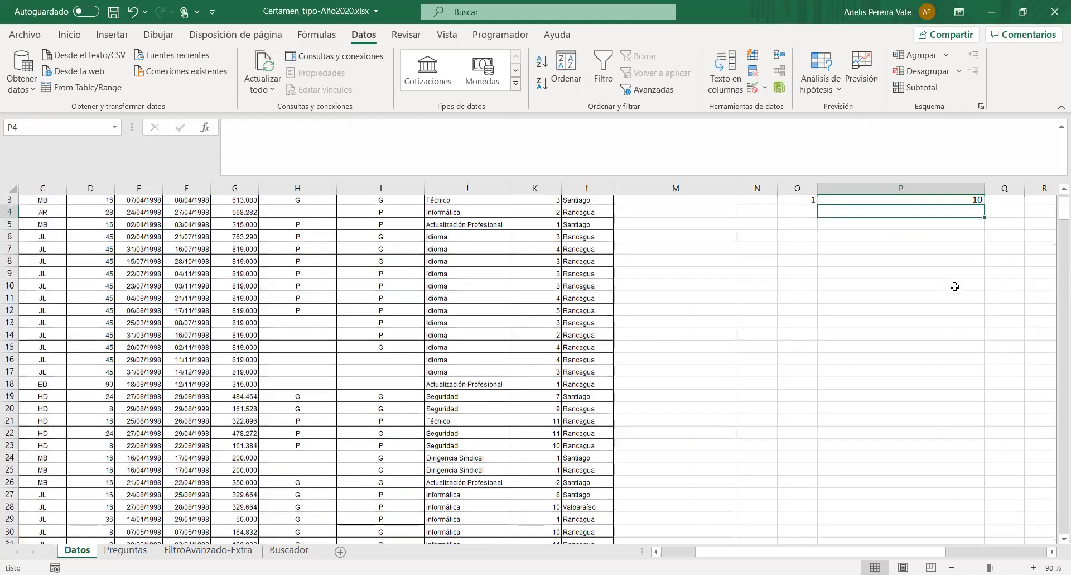
- Change the criterion of the CONTAR.SI formula in P3 to cell O5
{"action": "left_click", "coordinate": [938, 240]}
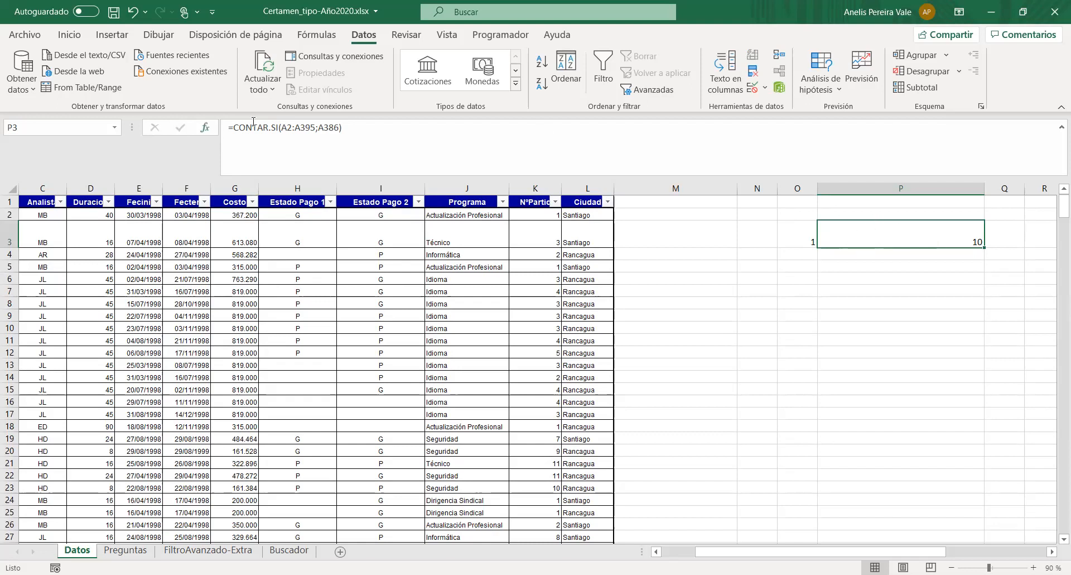
{"action": "left_click", "coordinate": [334, 128]}
{"action": "double_click", "coordinate": [334, 128]}
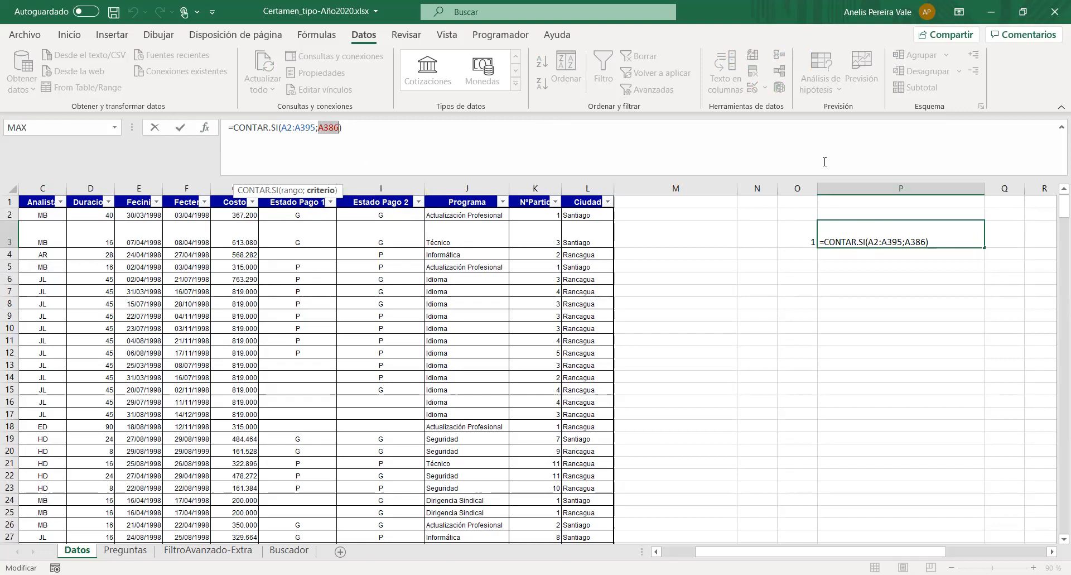
{"action": "left_click", "coordinate": [799, 267]}
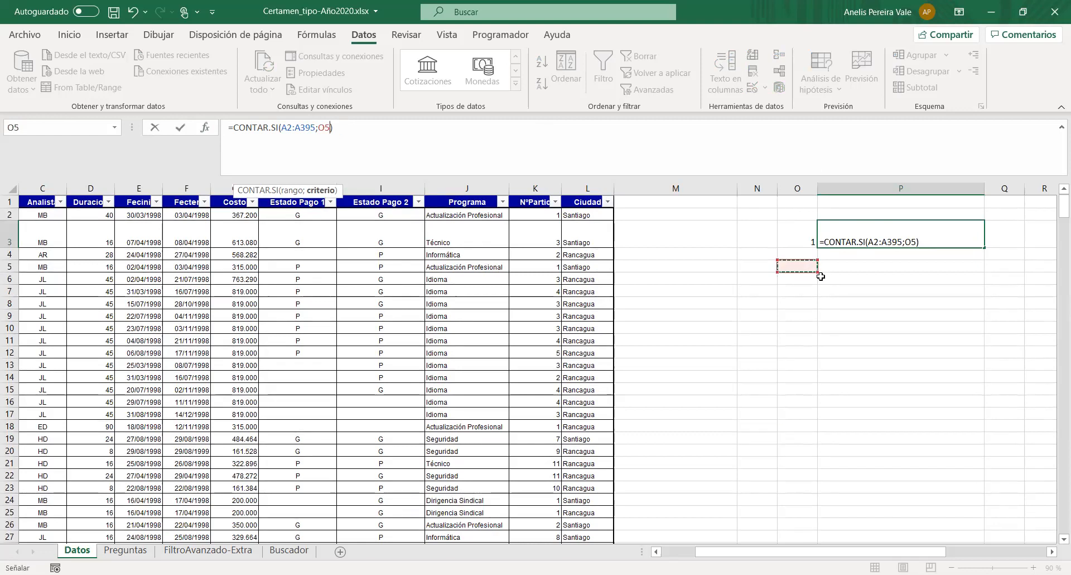
{"action": "key", "text": "Return"}
- Color the words "programas", "Informática" and "organismo Técnico" red in question 2, cell B4 of the Preguntas sheet
{"action": "left_click", "coordinate": [125, 550]}
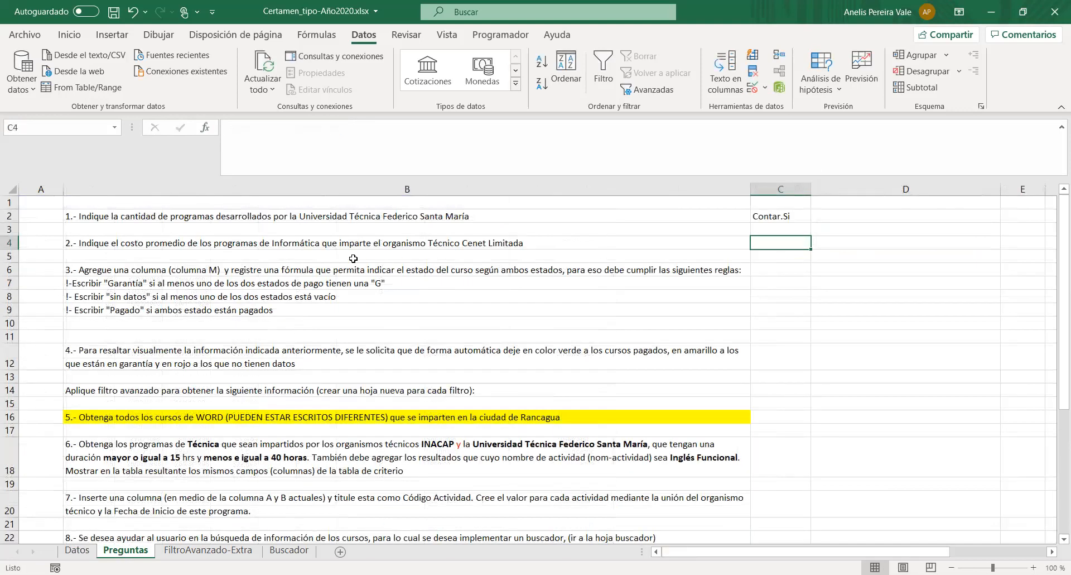
{"action": "left_click", "coordinate": [170, 243]}
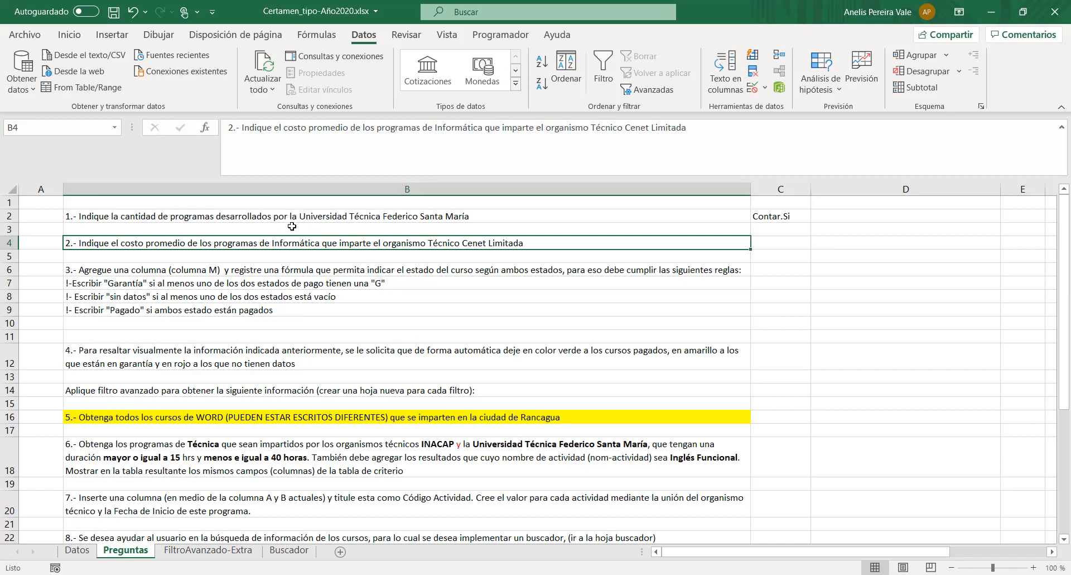
{"action": "double_click", "coordinate": [392, 129]}
{"action": "left_click", "coordinate": [432, 101]}
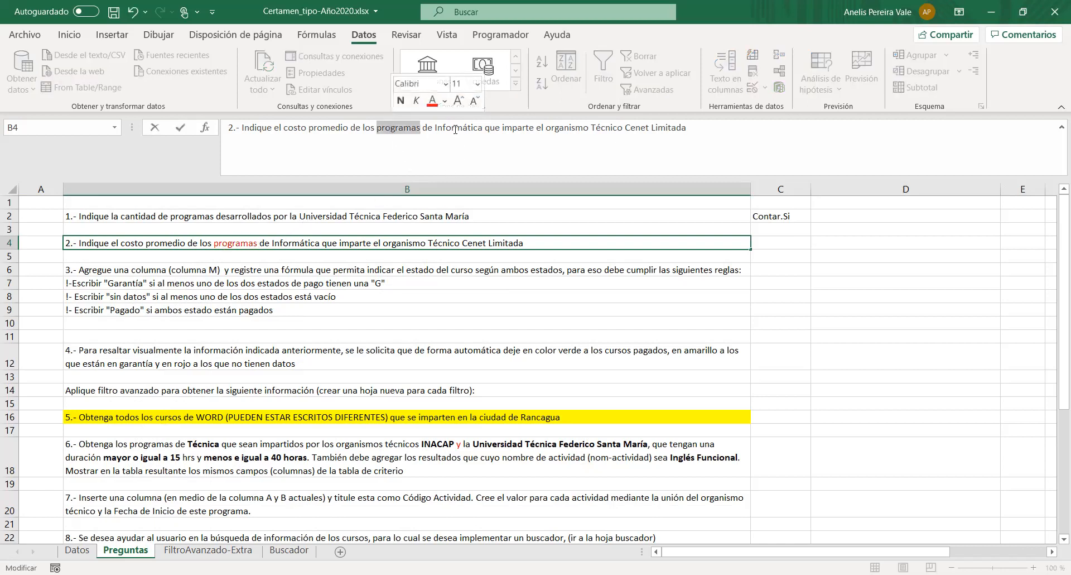
{"action": "double_click", "coordinate": [455, 129]}
{"action": "left_click", "coordinate": [495, 101]}
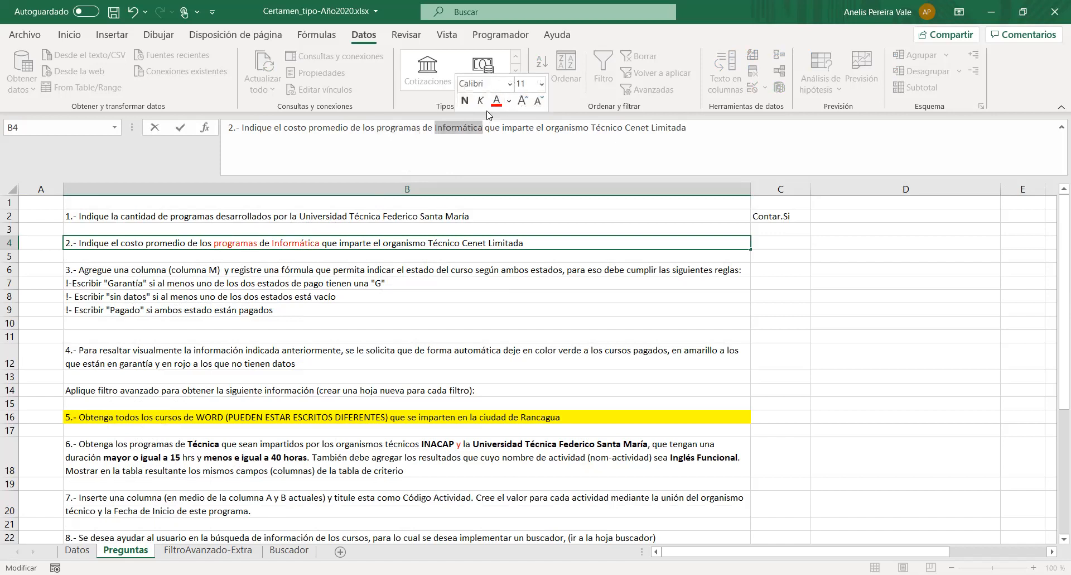
{"action": "left_click_drag", "start_coordinate": [544, 129], "coordinate": [691, 130]}
{"action": "left_click", "coordinate": [661, 103]}
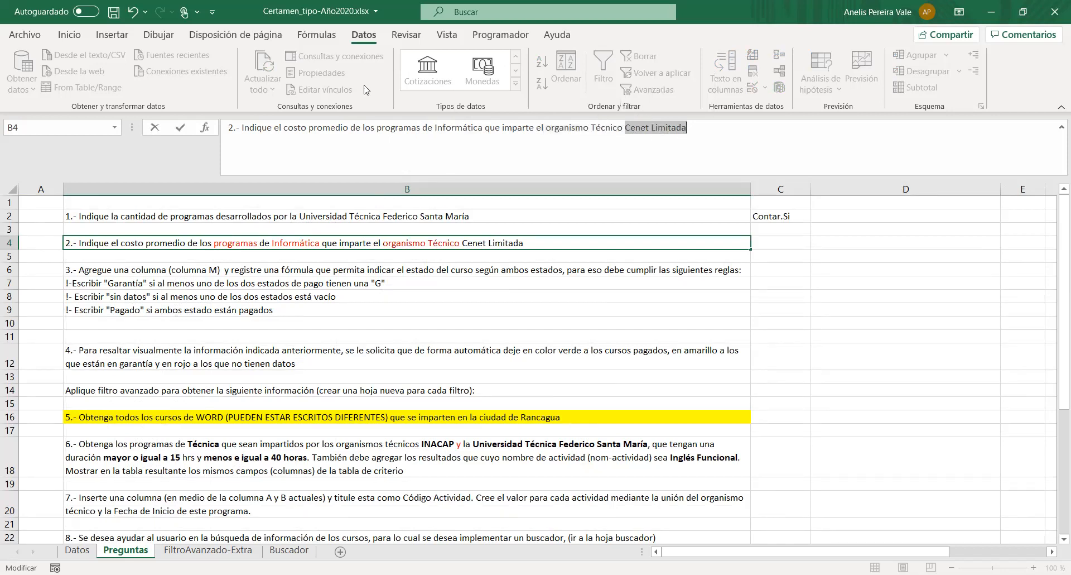
- Color the words "Cenet Limitada" in question 2 with the standard purple font color
{"action": "left_click", "coordinate": [86, 38]}
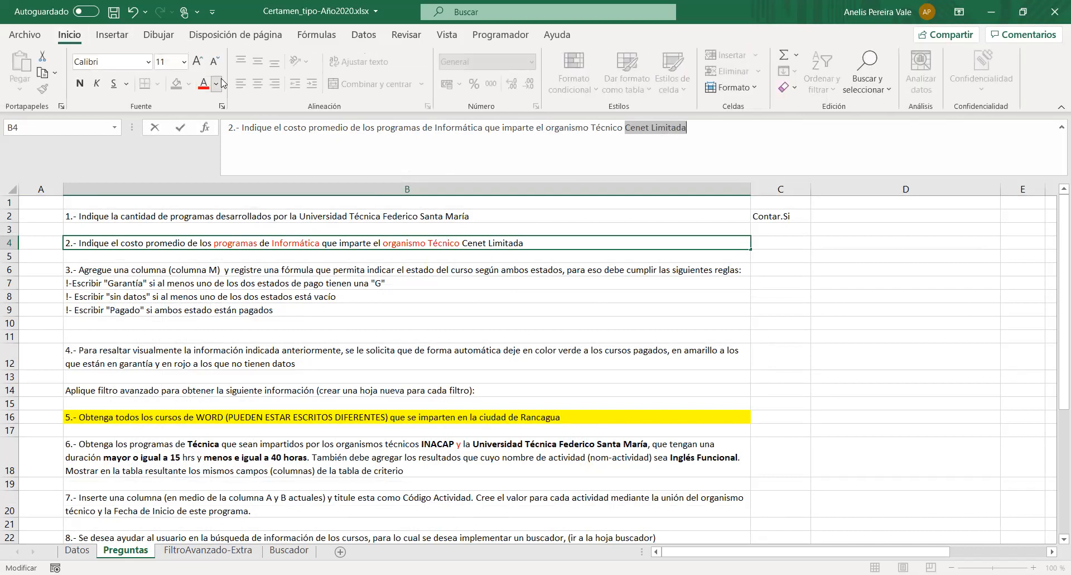
{"action": "left_click", "coordinate": [216, 83]}
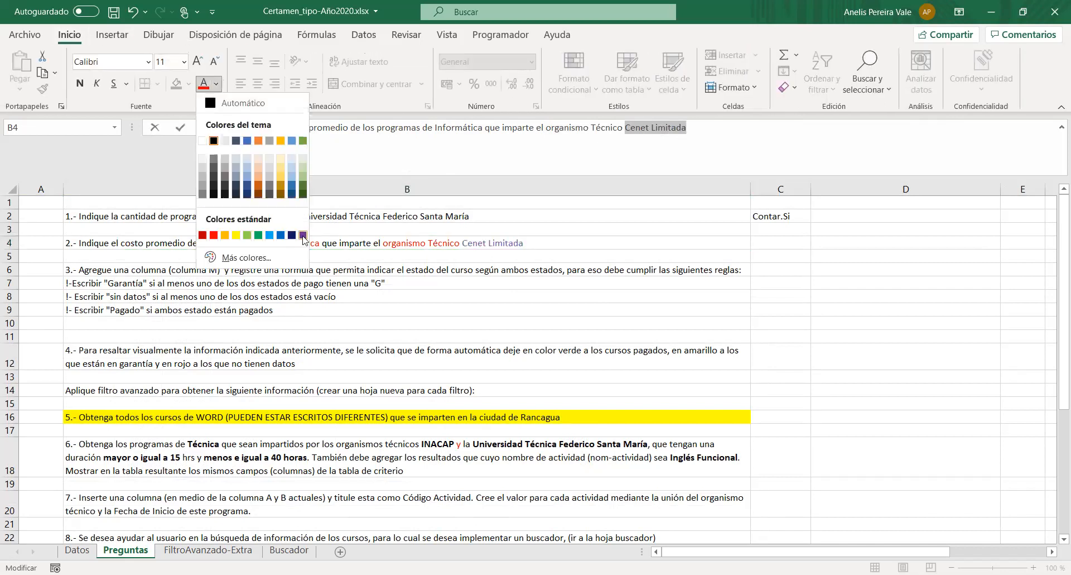
{"action": "left_click", "coordinate": [303, 235]}
- Color the word "Informática" in question 2, cell B4, with the standard purple font color
{"action": "double_click", "coordinate": [453, 127]}
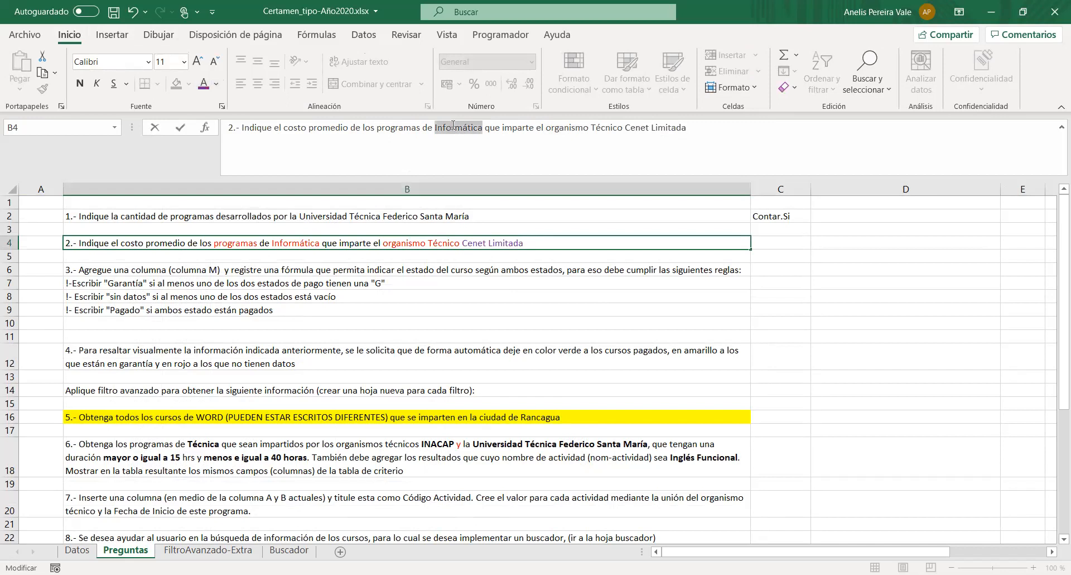
{"action": "left_click", "coordinate": [496, 101]}
{"action": "left_click", "coordinate": [398, 254]}
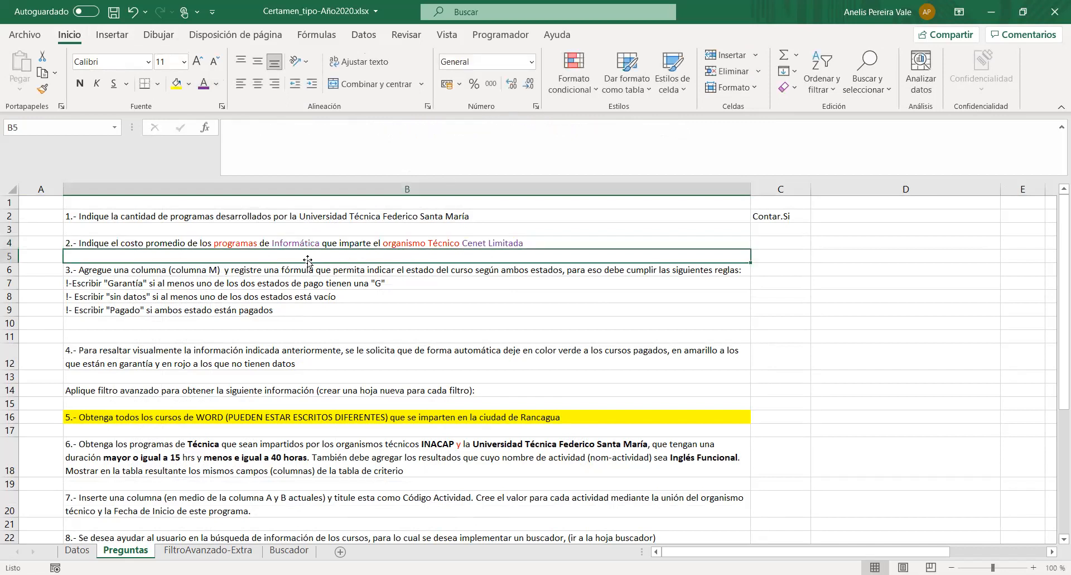
- Examine the Programa and Organismo Técnico columns of the Datos sheet as criteria for question 2, then return to the Preguntas sheet
{"action": "left_click", "coordinate": [230, 245]}
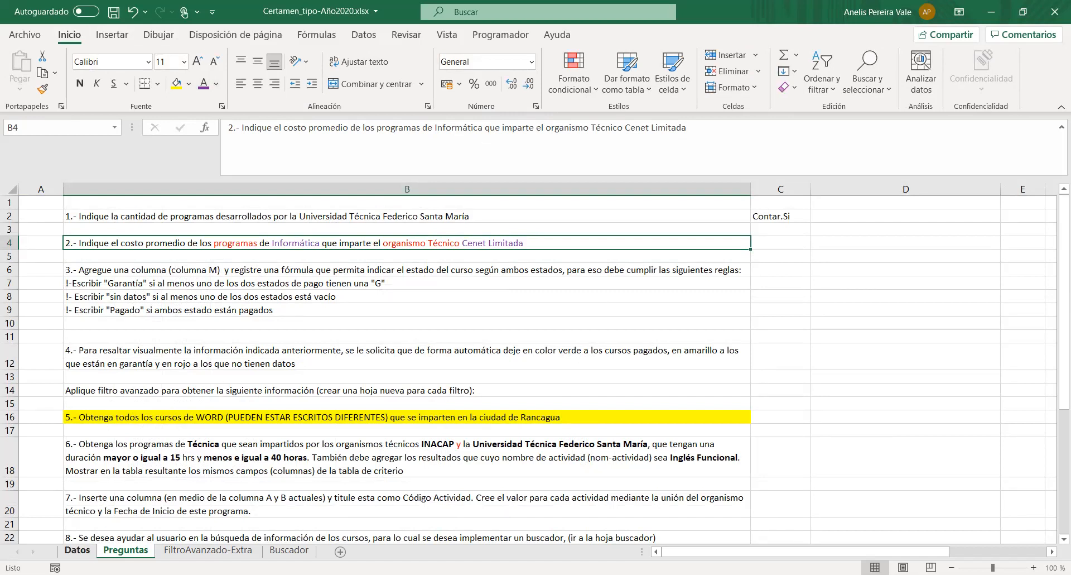
{"action": "left_click", "coordinate": [78, 550]}
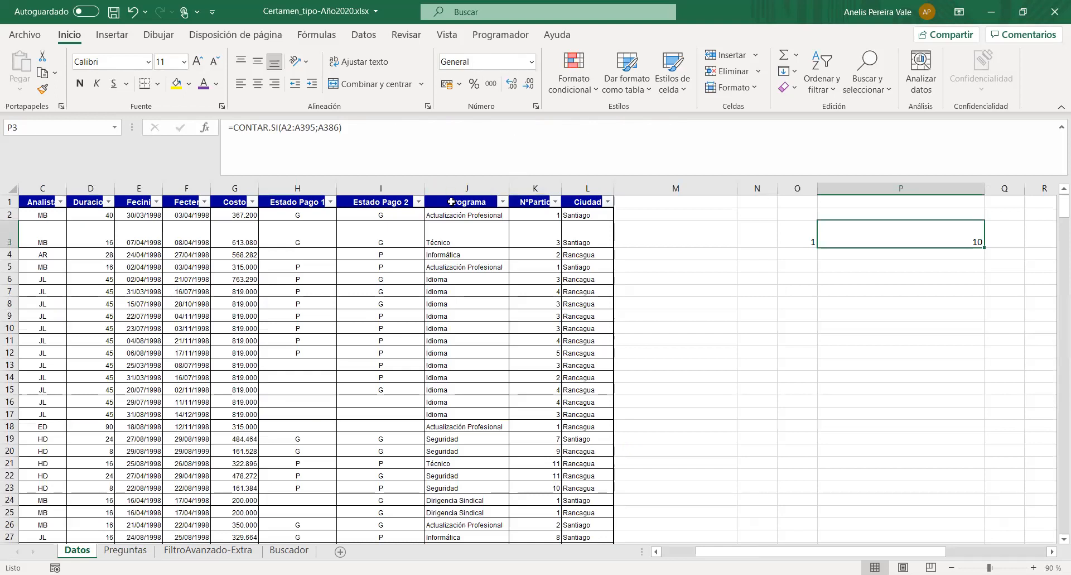
{"action": "left_click", "coordinate": [451, 202]}
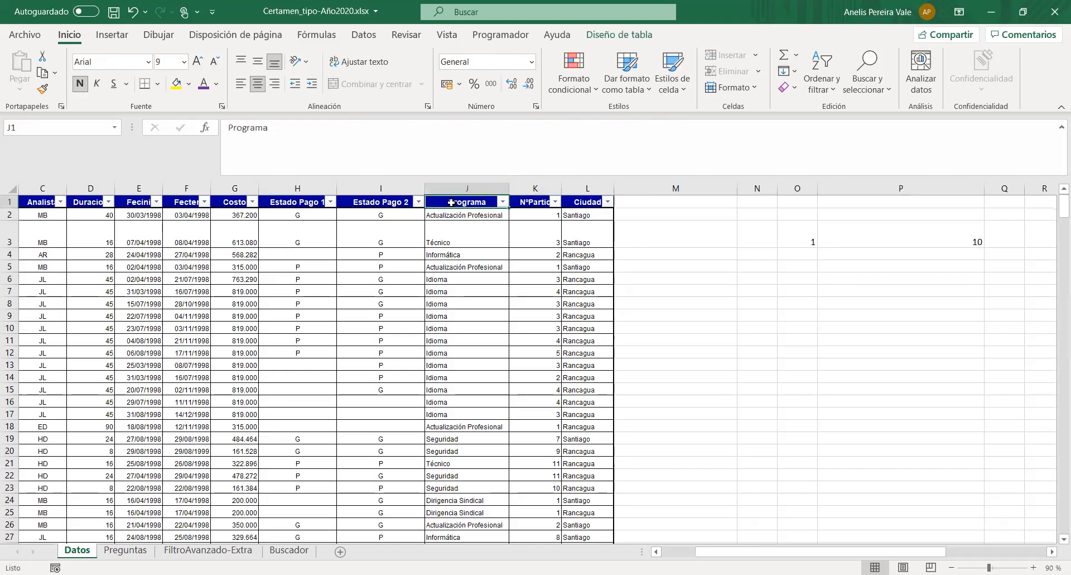
{"action": "left_click_drag", "start_coordinate": [449, 215], "coordinate": [443, 512]}
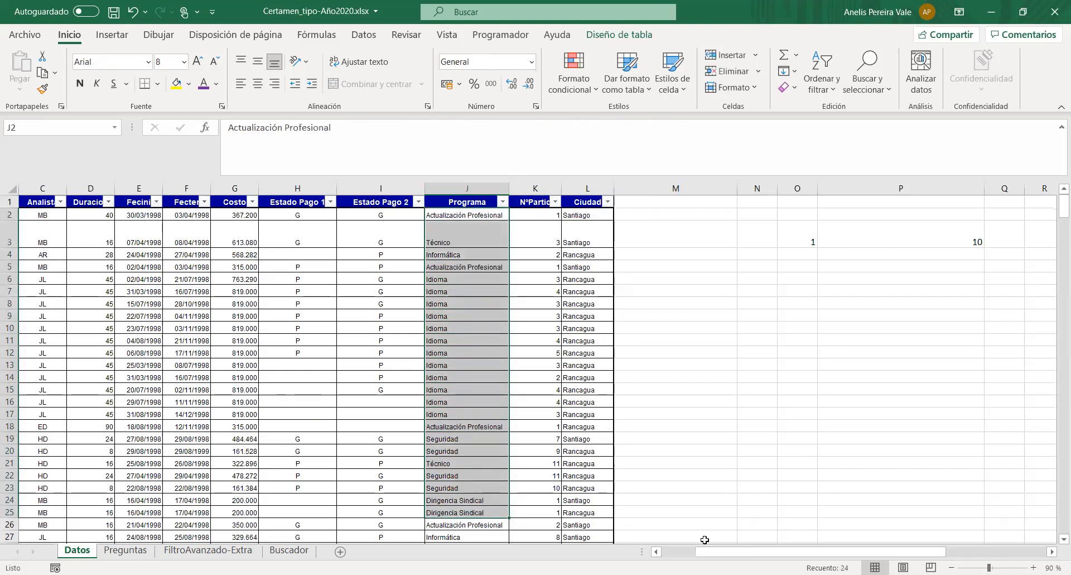
{"action": "left_click_drag", "start_coordinate": [741, 552], "coordinate": [707, 551]}
{"action": "left_click", "coordinate": [306, 314]}
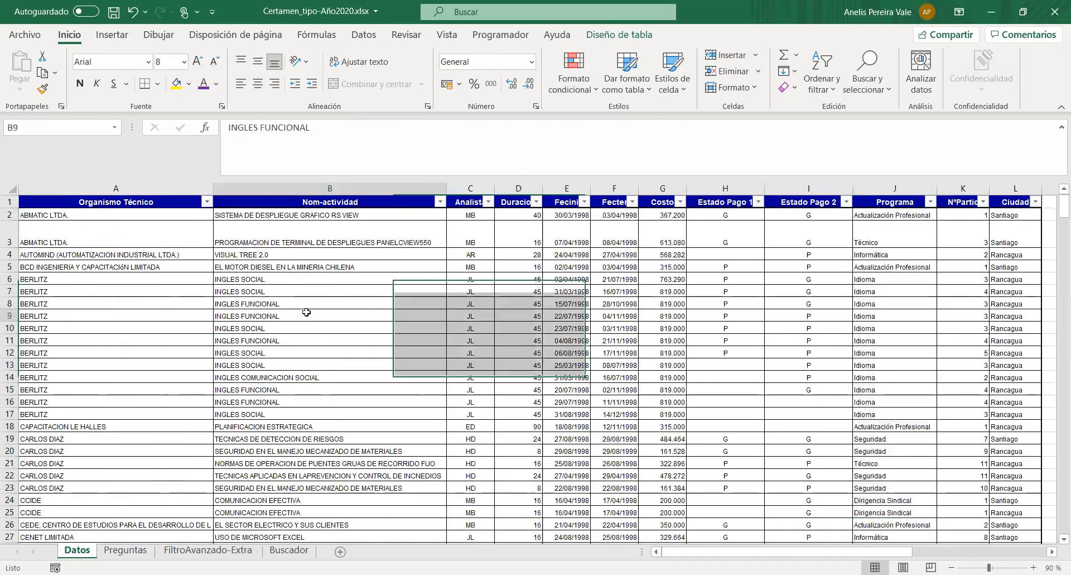
{"action": "left_click", "coordinate": [159, 202]}
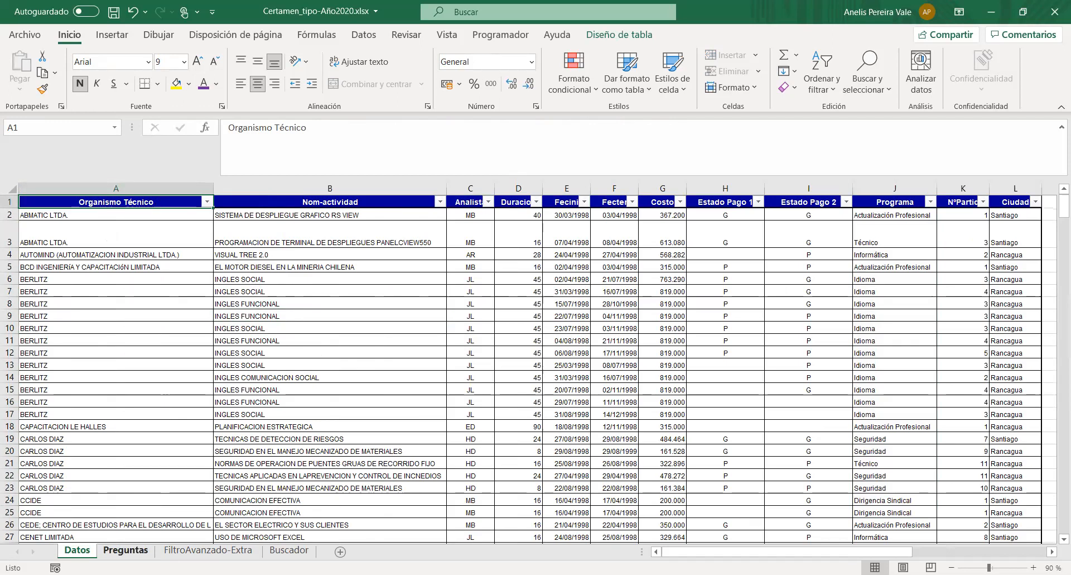
{"action": "left_click", "coordinate": [125, 549]}
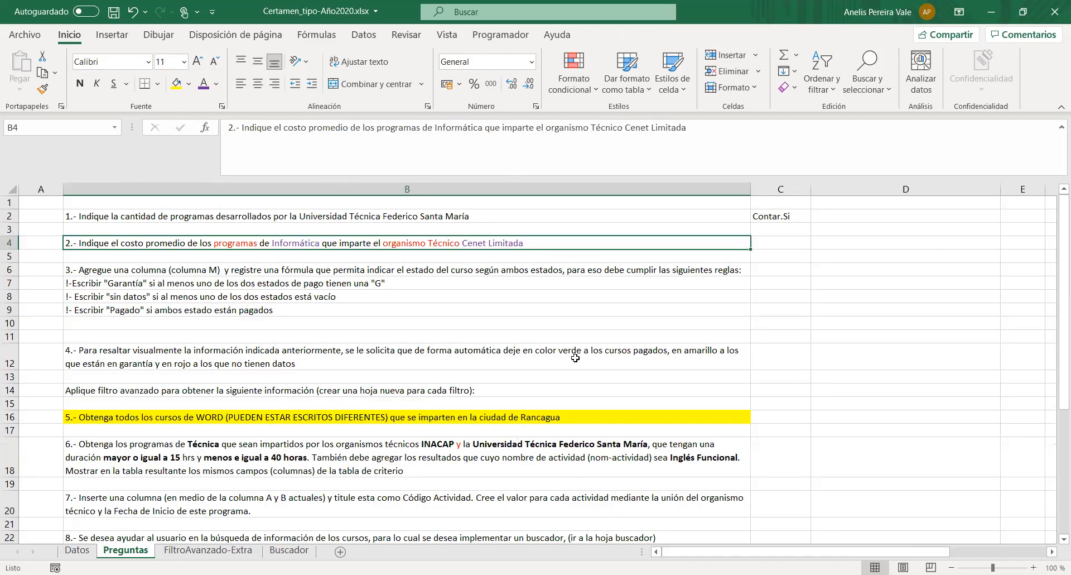
- Color the word "costo" in question 2, cell B4, with the standard red font color
{"action": "double_click", "coordinate": [293, 127]}
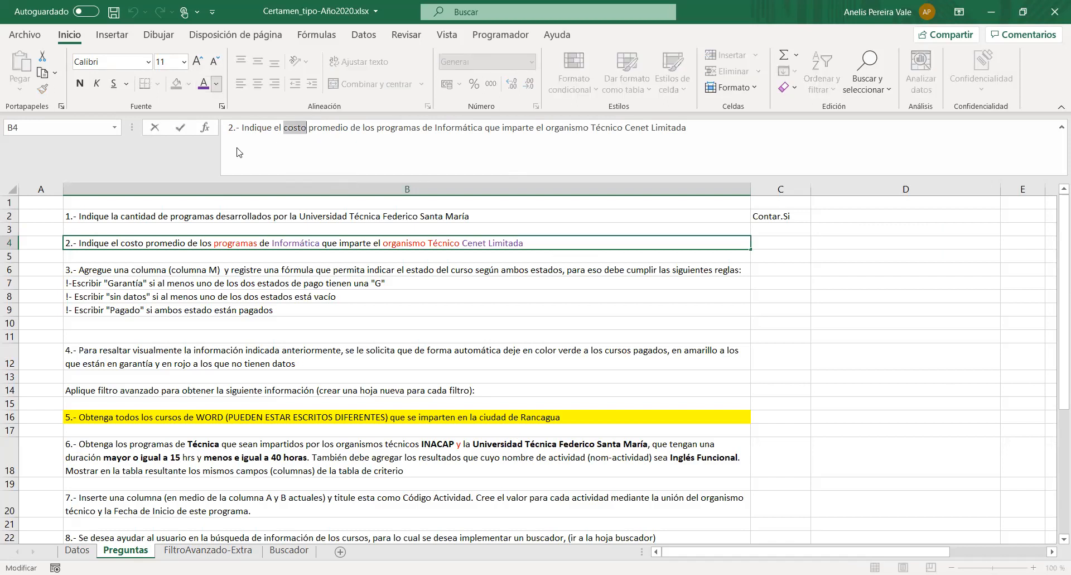
{"action": "left_click", "coordinate": [216, 84]}
{"action": "left_click", "coordinate": [213, 235]}
{"action": "left_click", "coordinate": [787, 247]}
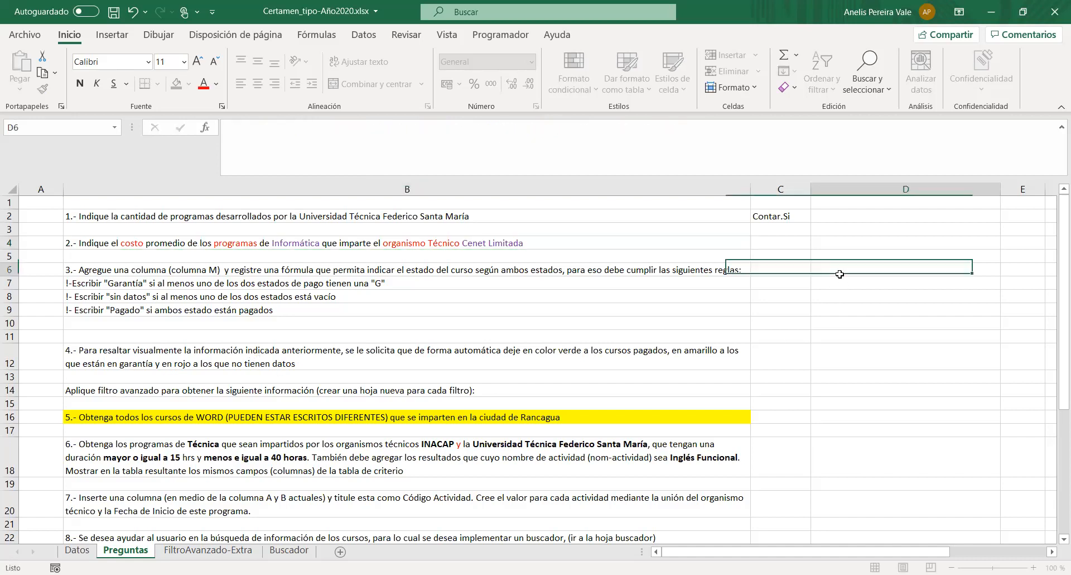
{"action": "left_click", "coordinate": [319, 126]}
{"action": "type", "text": "="}
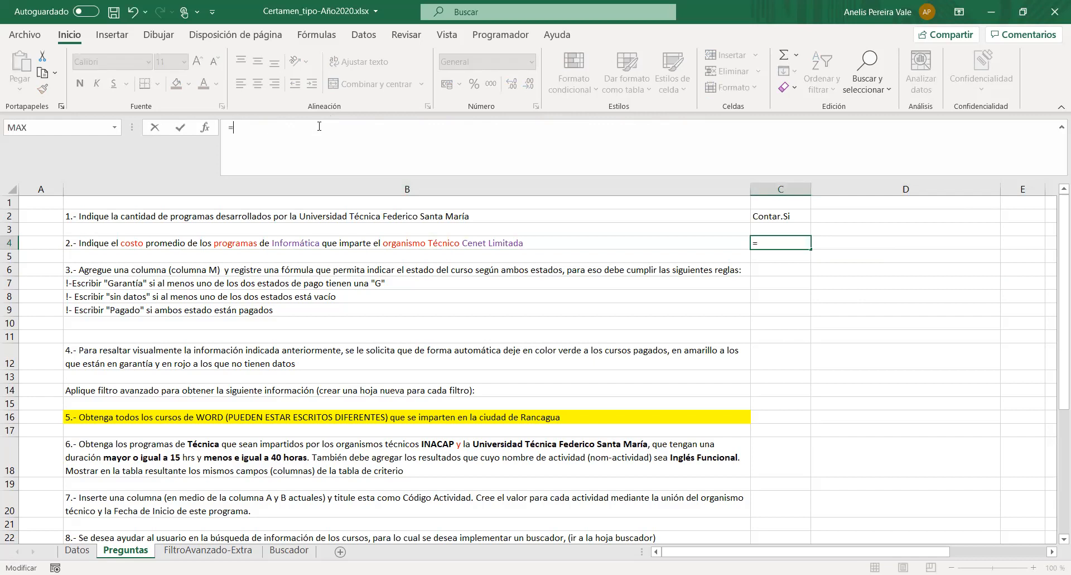
{"action": "type", "text": "Promed"}
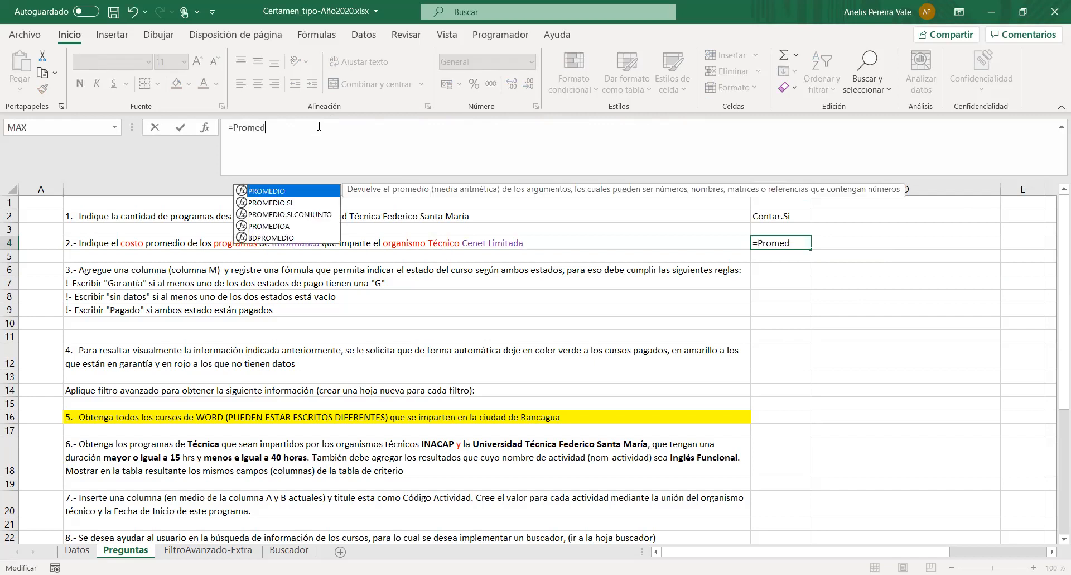
{"action": "double_click", "coordinate": [296, 194]}
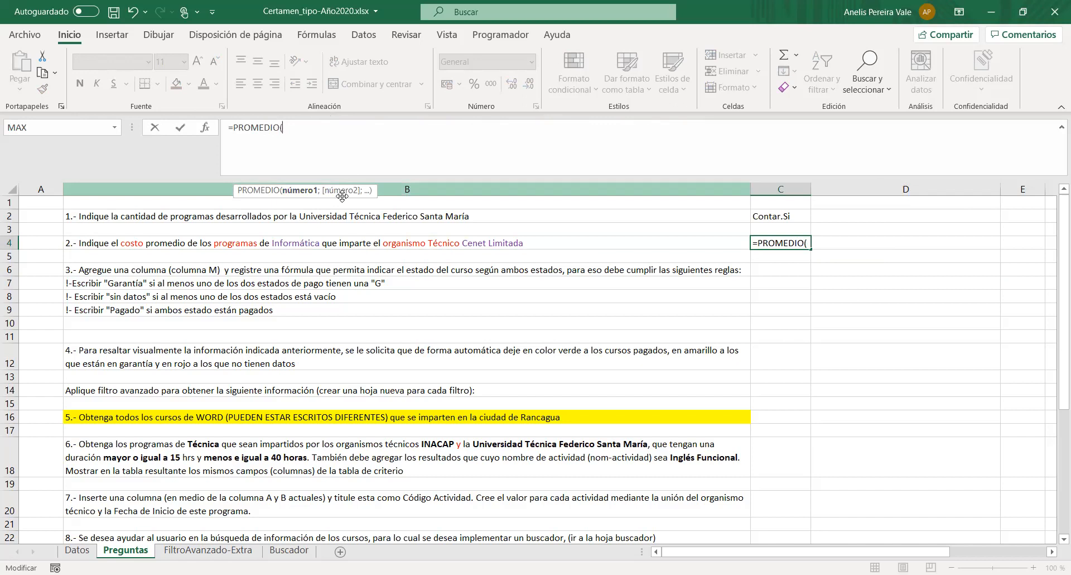
{"action": "key", "text": "BackSpace"}
{"action": "type", "text": ".Si"}
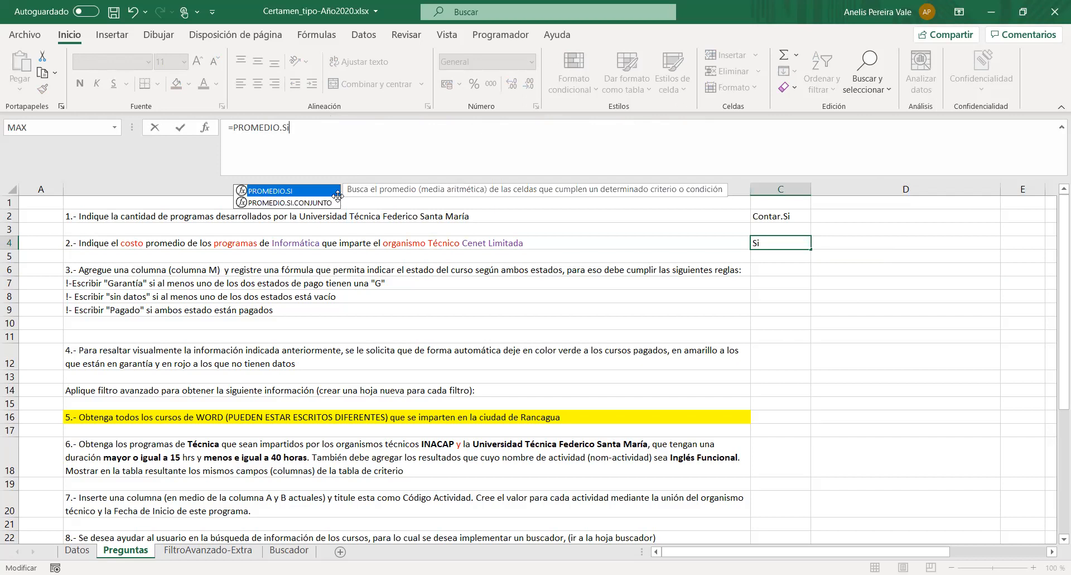
{"action": "double_click", "coordinate": [335, 191]}
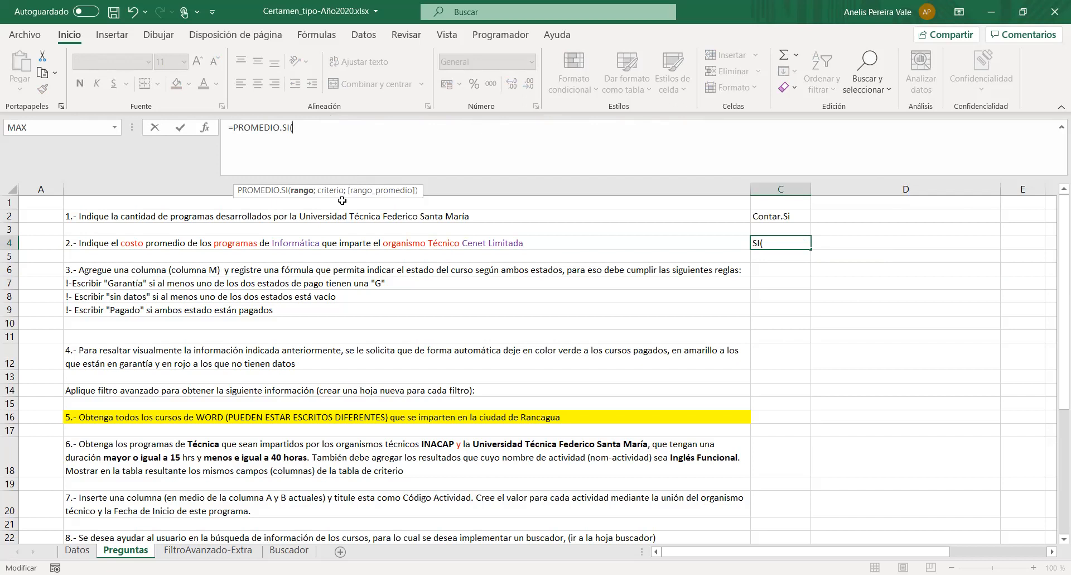
{"action": "key", "text": "BackSpace"}
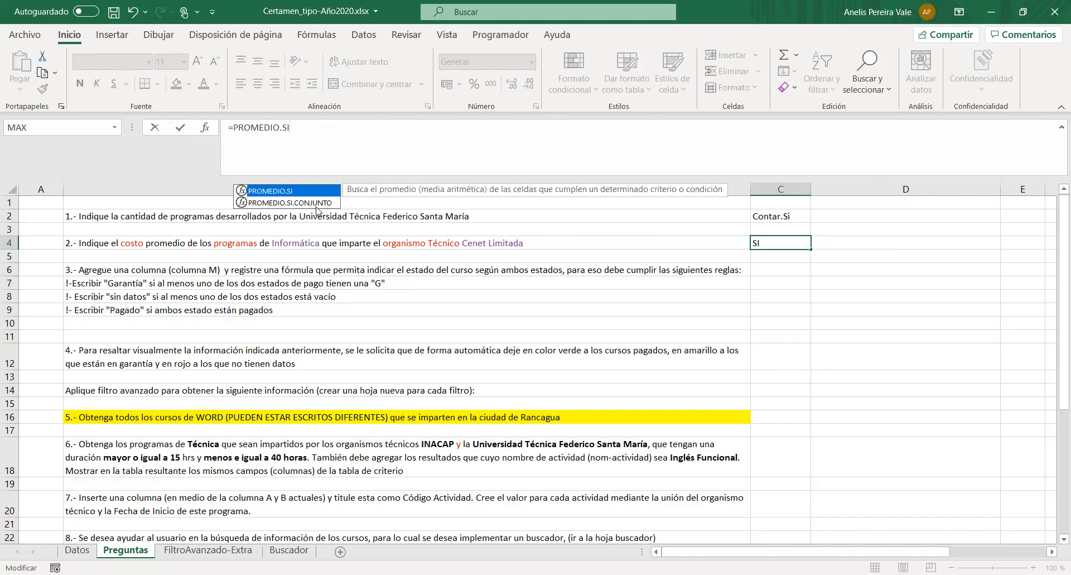
{"action": "key", "text": "Tab"}
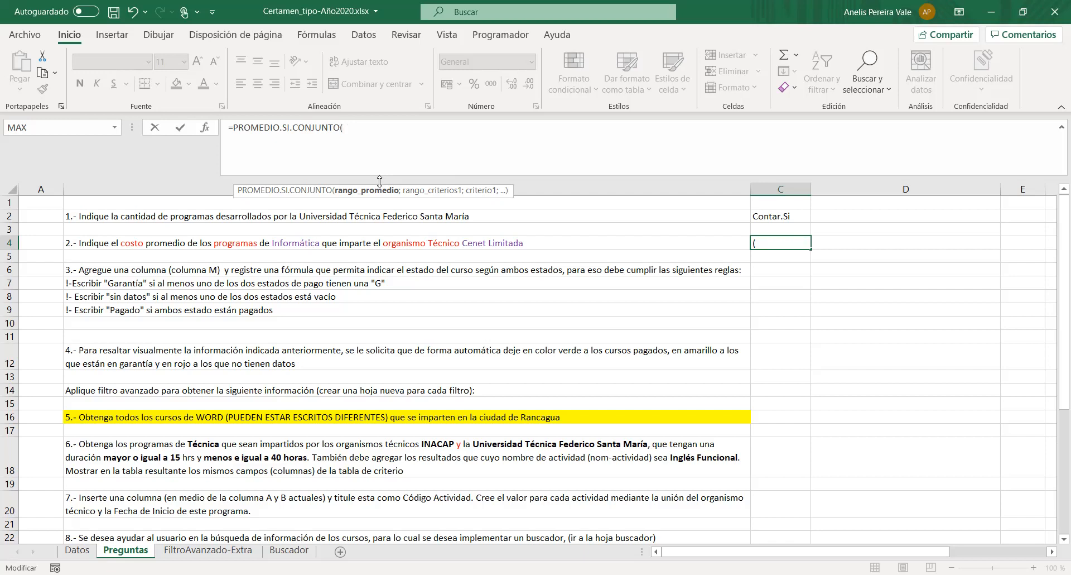
{"action": "key", "text": "Escape"}
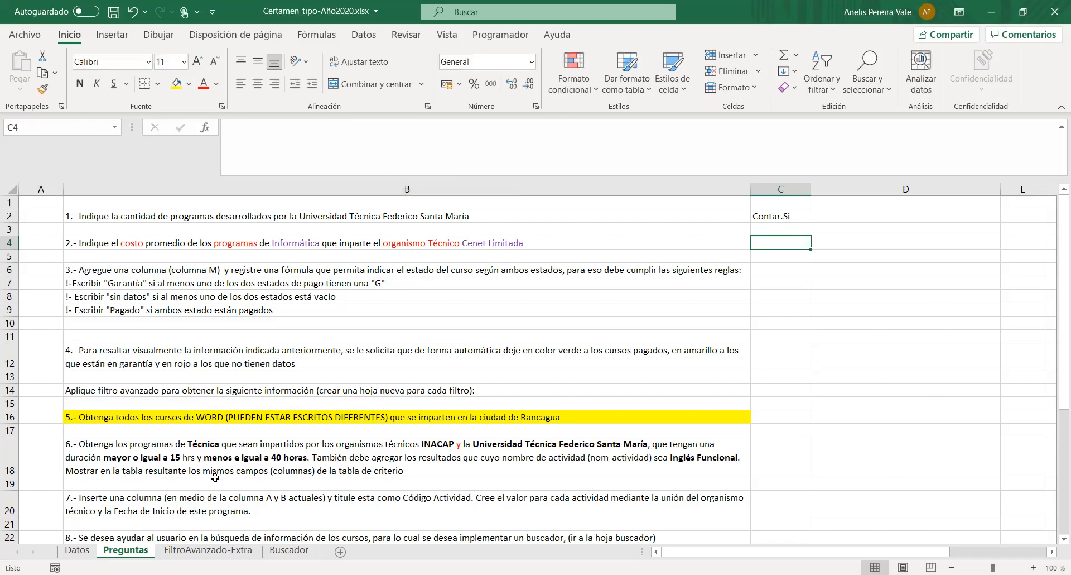
- Enter the question number 2 in cell O4 of the Datos sheet
{"action": "left_click", "coordinate": [78, 550]}
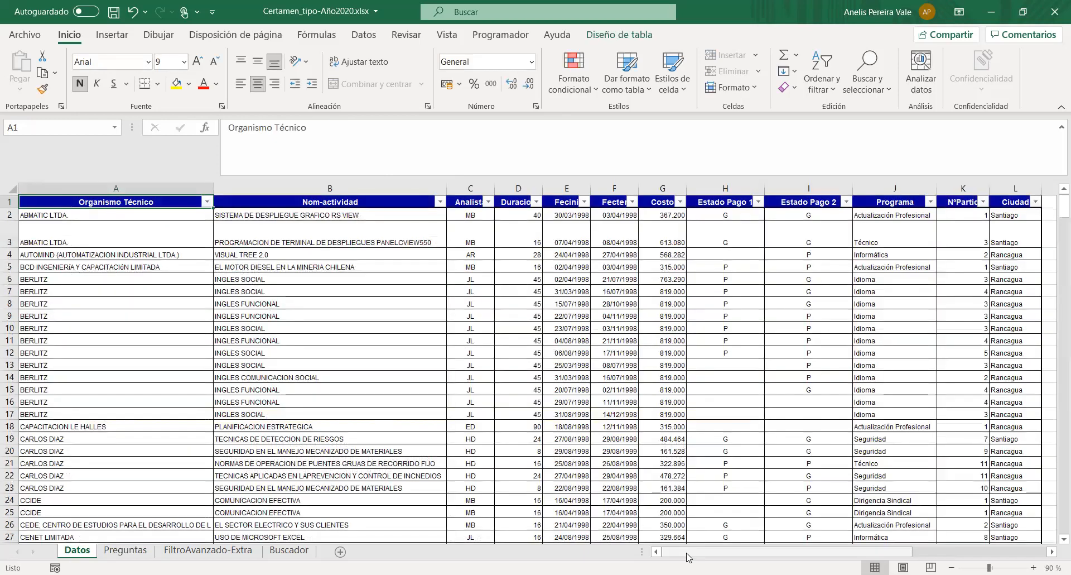
{"action": "scroll", "coordinate": [686, 535], "scroll_direction": "right", "scroll_amount": 3}
{"action": "left_click", "coordinate": [485, 252]}
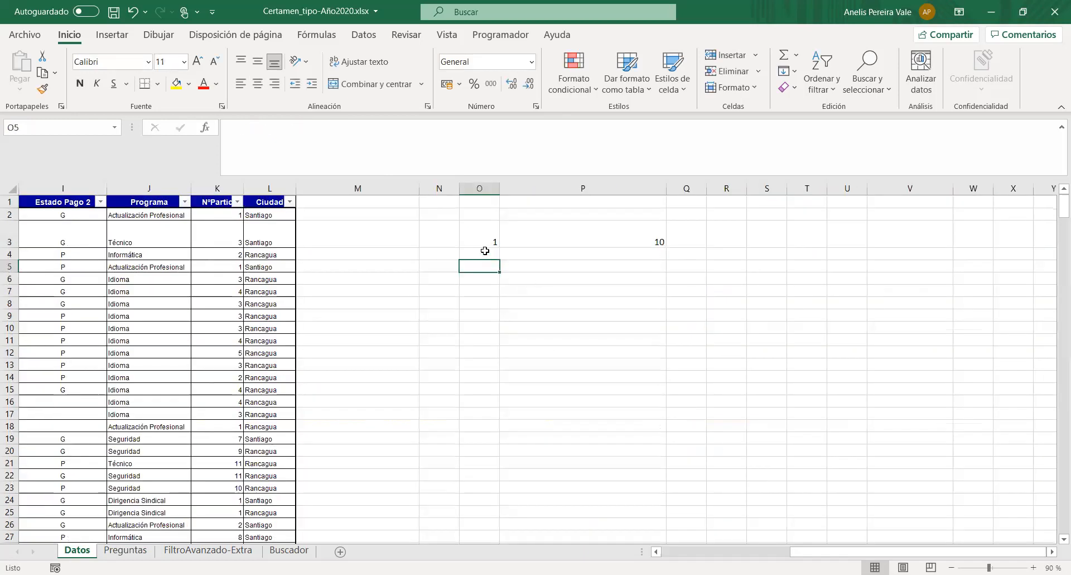
{"action": "type", "text": "2"}
{"action": "key", "text": "Tab"}
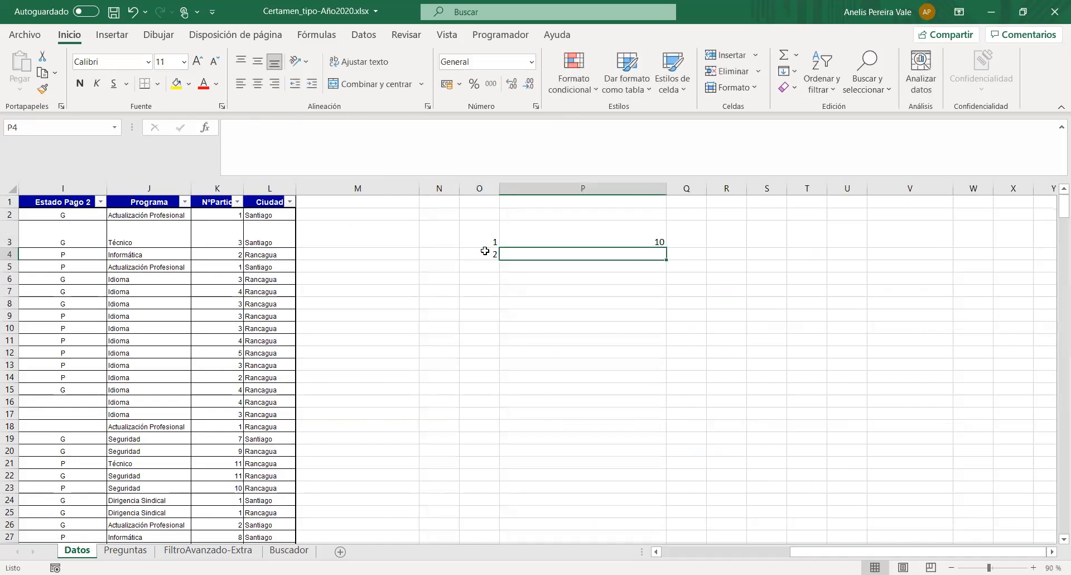
- Start a PROMEDIO.SI.CONJUNTO formula in cell P4 of the Datos sheet
{"action": "type", "text": "="}
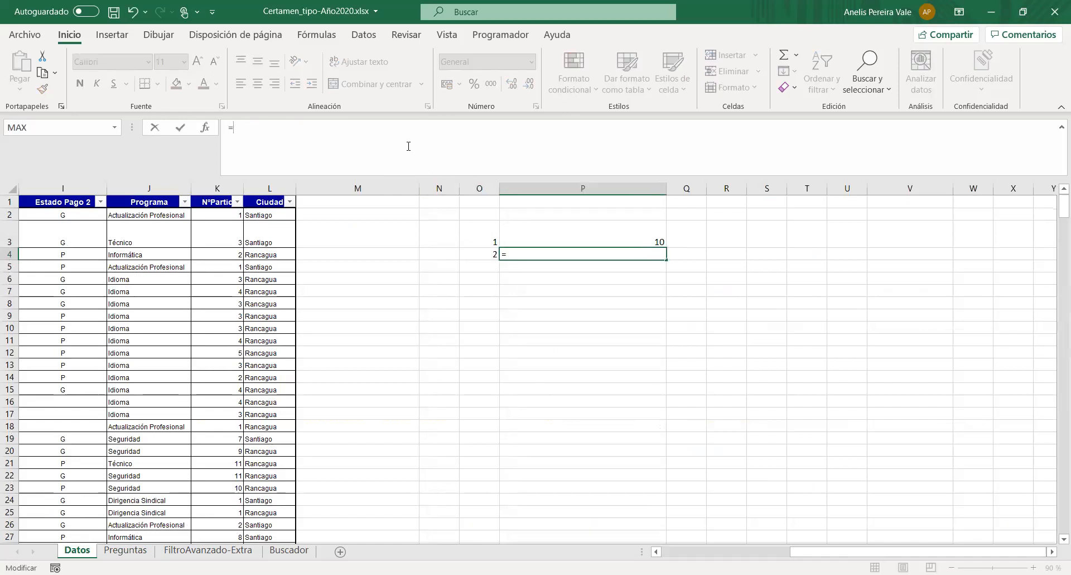
{"action": "type", "text": "prm"}
{"action": "key", "text": "BackSpace"}
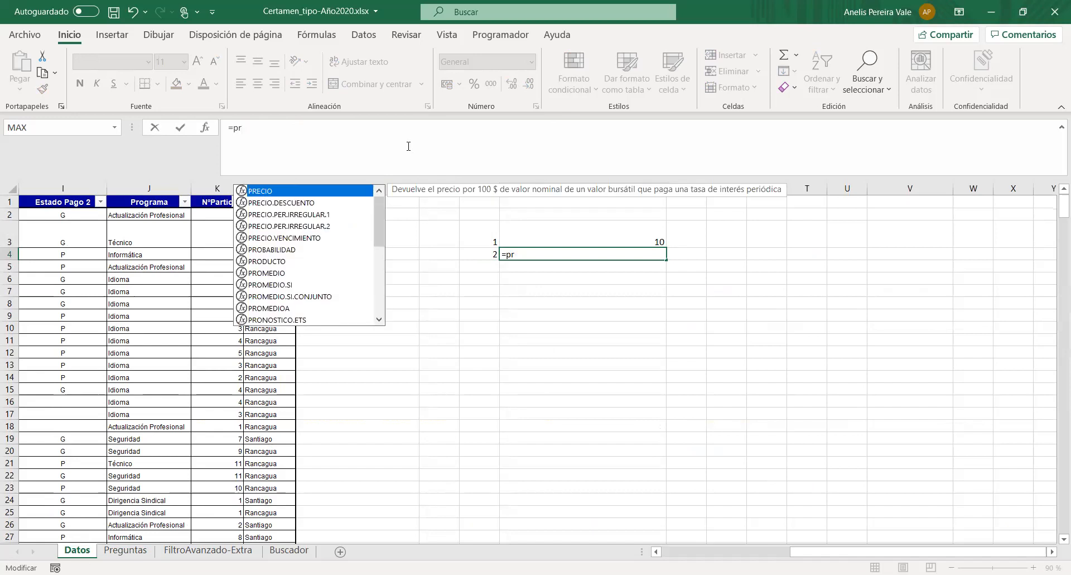
{"action": "type", "text": "omed"}
{"action": "left_click", "coordinate": [311, 214]}
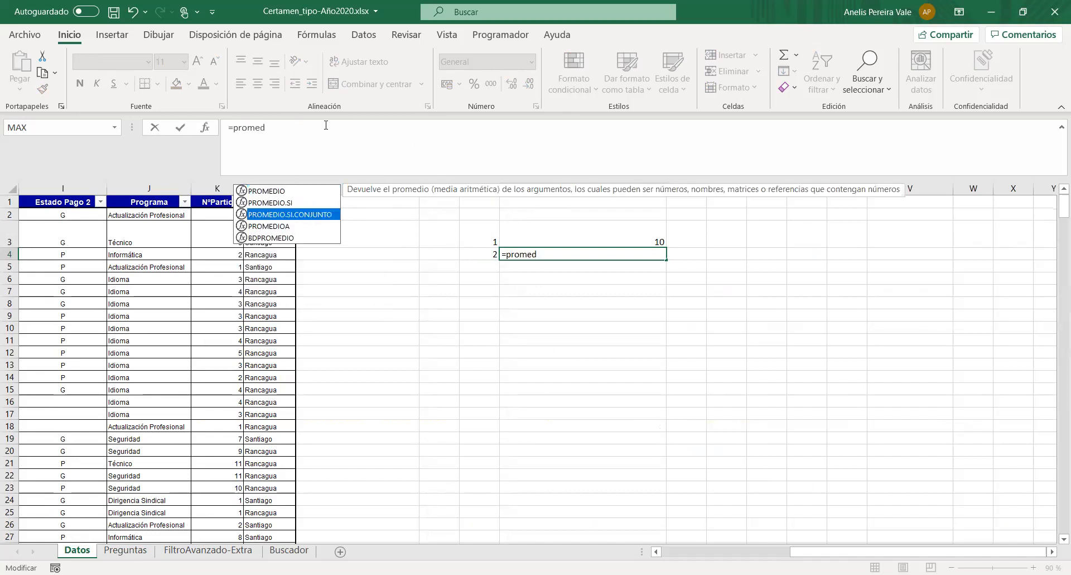
{"action": "key", "text": "Tab"}
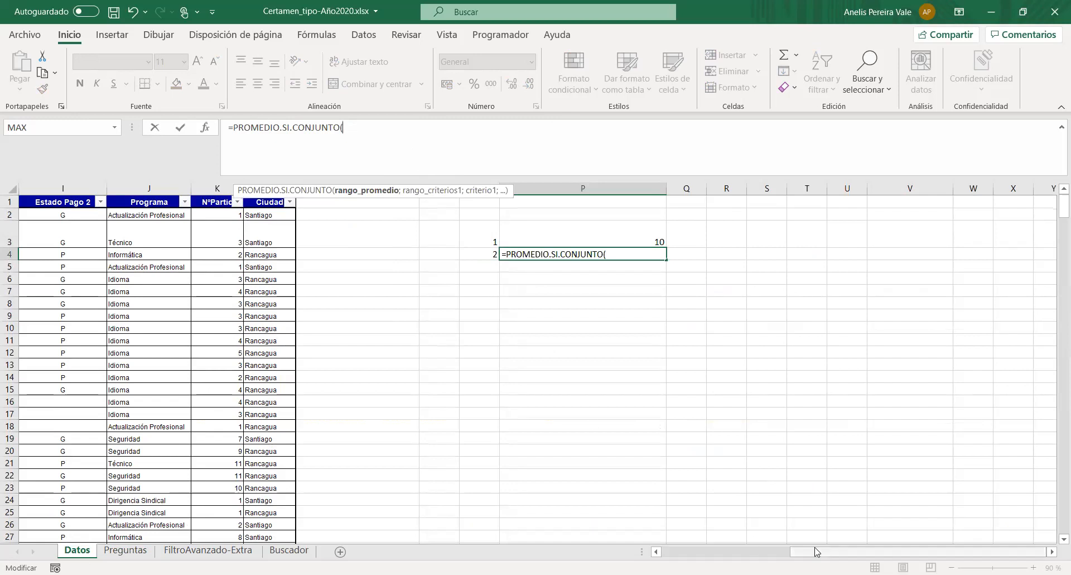
- Set the formula's average range to the Costo column, G2:G395
{"action": "left_click_drag", "start_coordinate": [817, 552], "coordinate": [690, 551]}
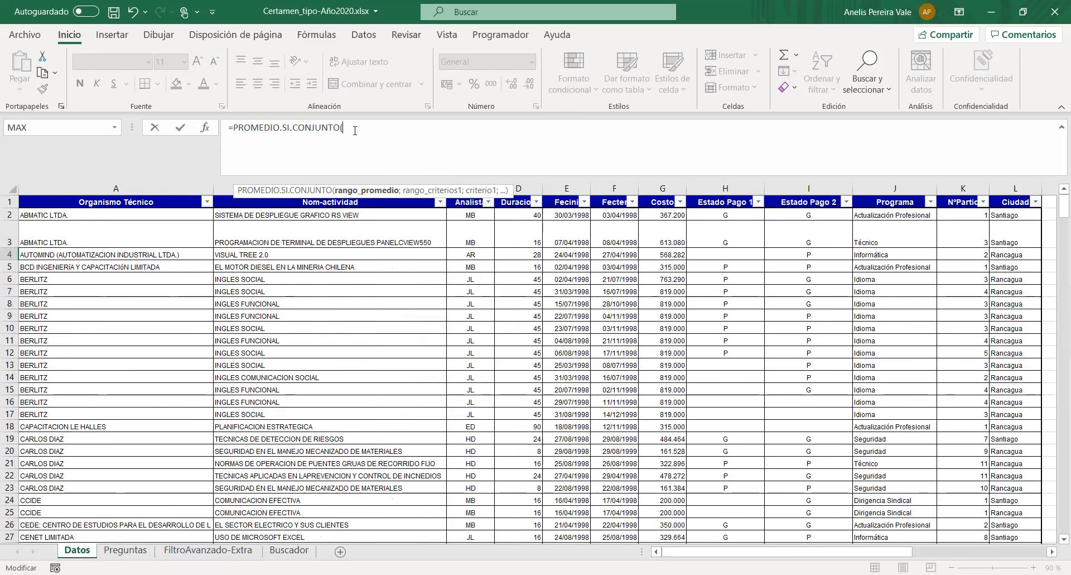
{"action": "type", "text": "G2:"}
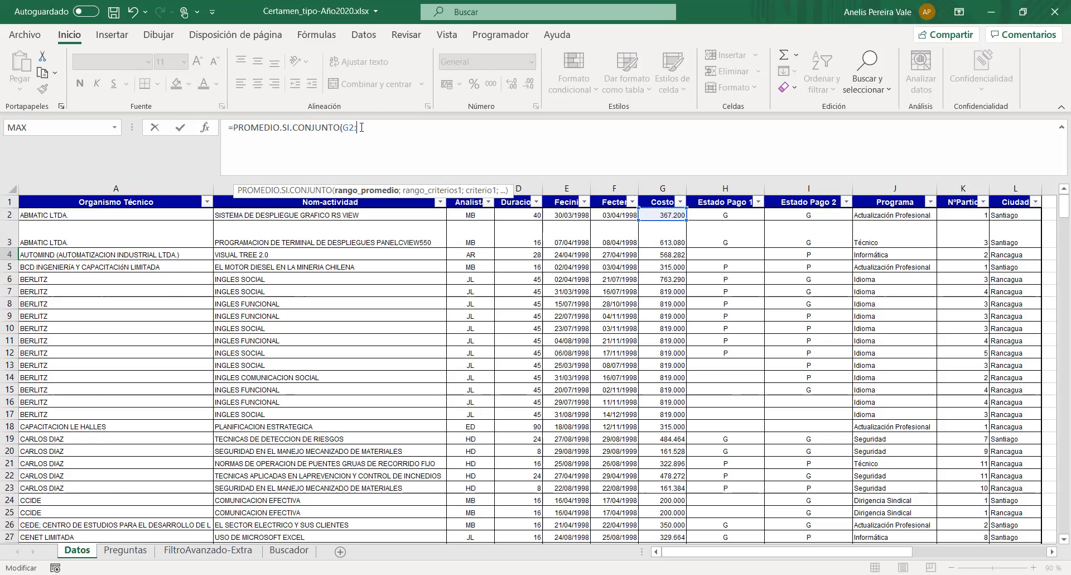
{"action": "type", "text": "G"}
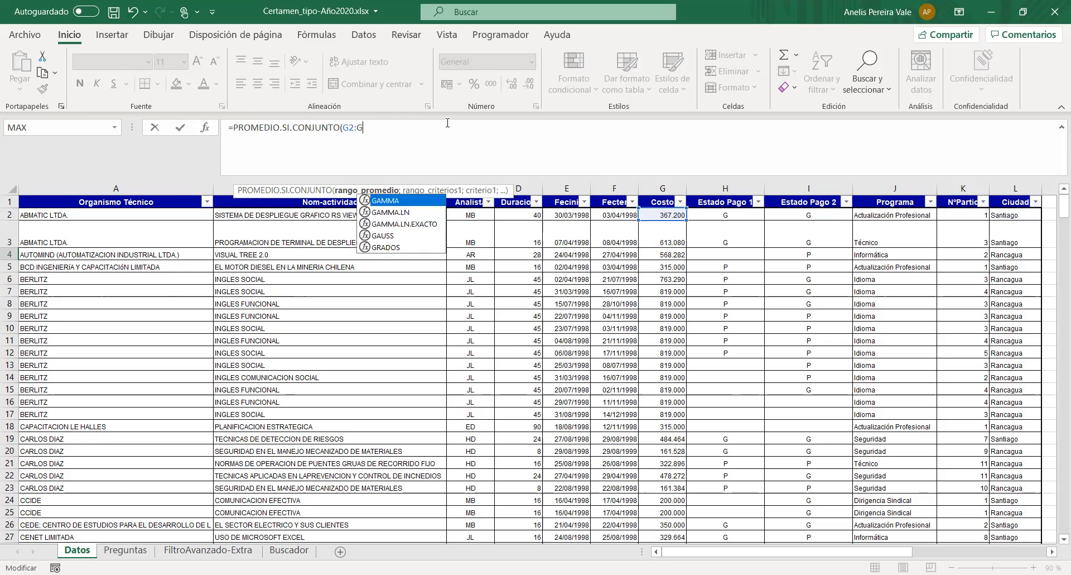
{"action": "type", "text": "395"}
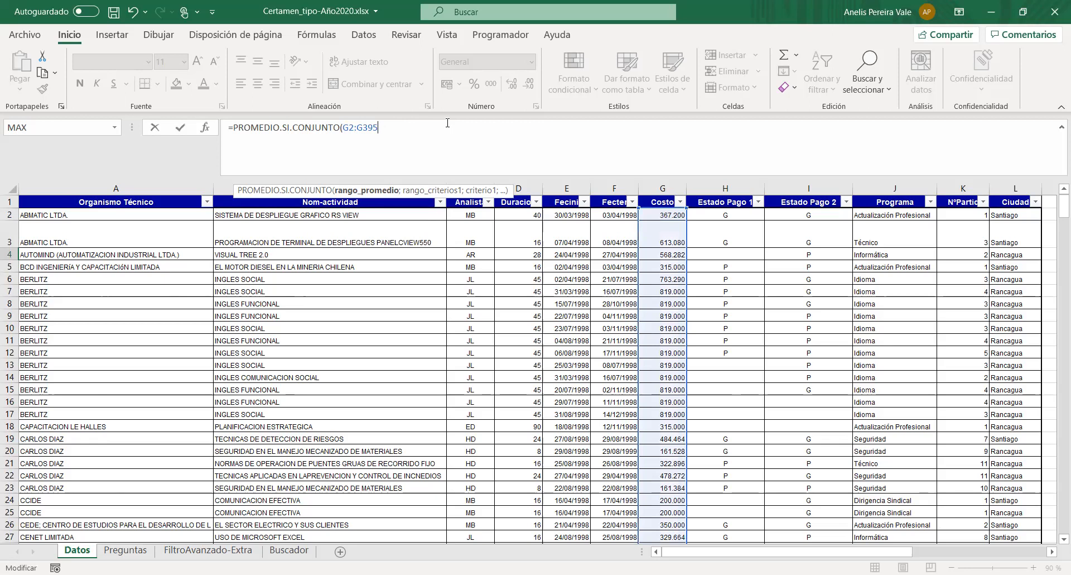
{"action": "type", "text": ";"}
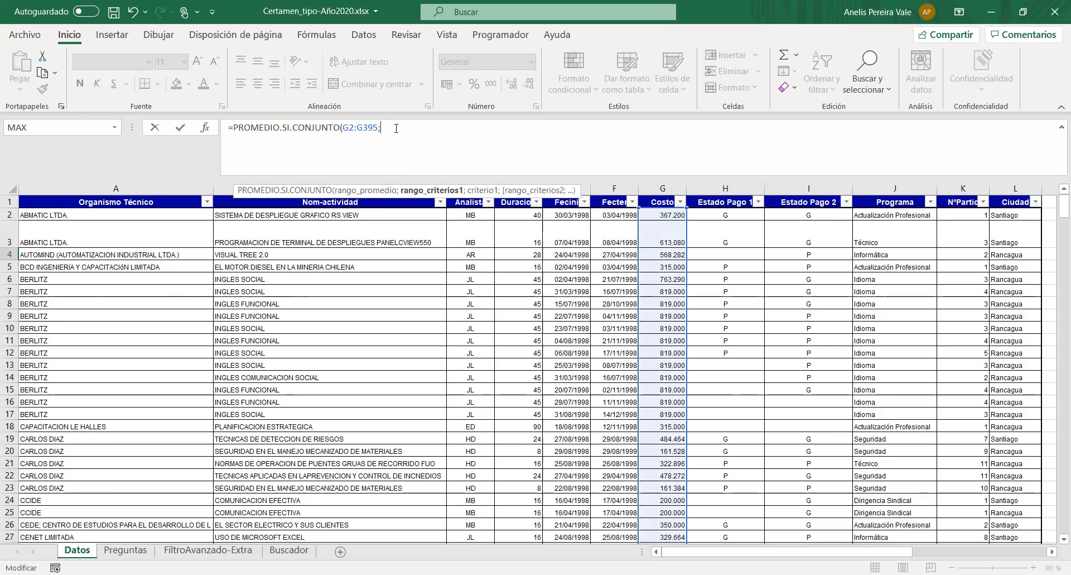
- Add A2:A395 as the formula's first criteria range, with cell A27, Cenet Limitada, as its criterion
{"action": "type", "text": "A"}
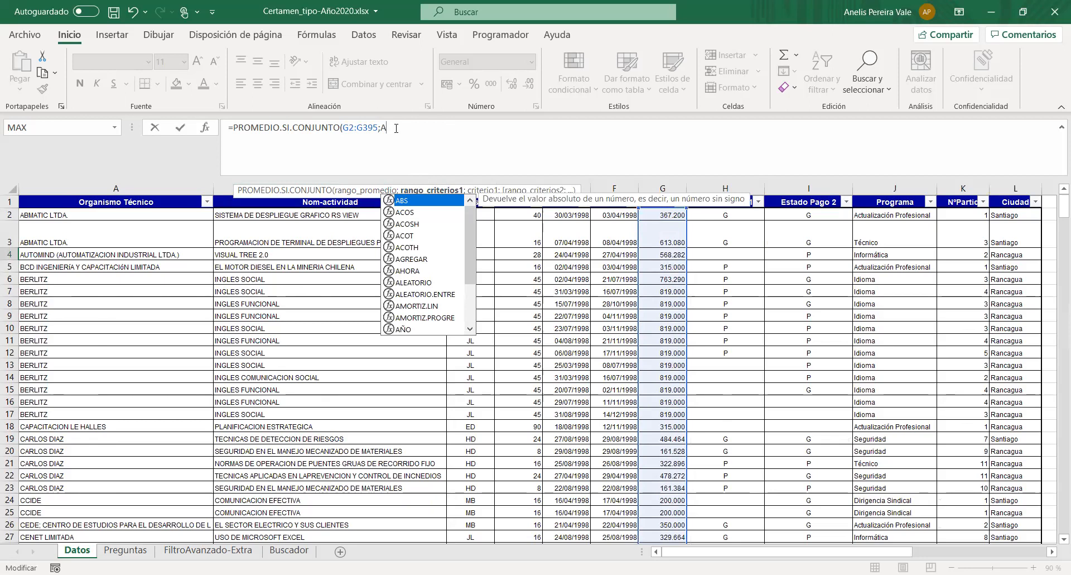
{"action": "type", "text": "2:"}
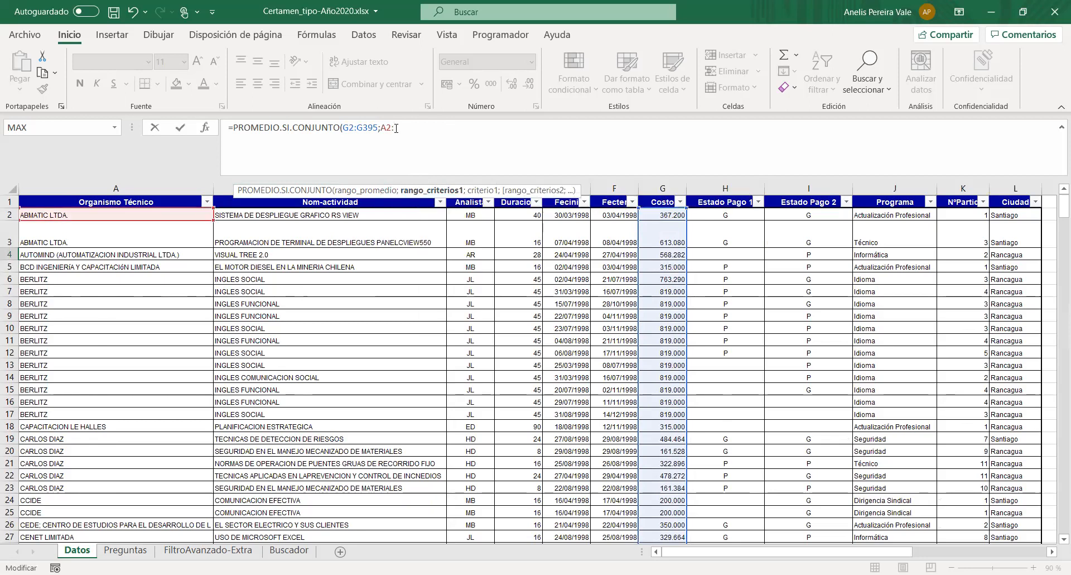
{"action": "type", "text": "A395;"}
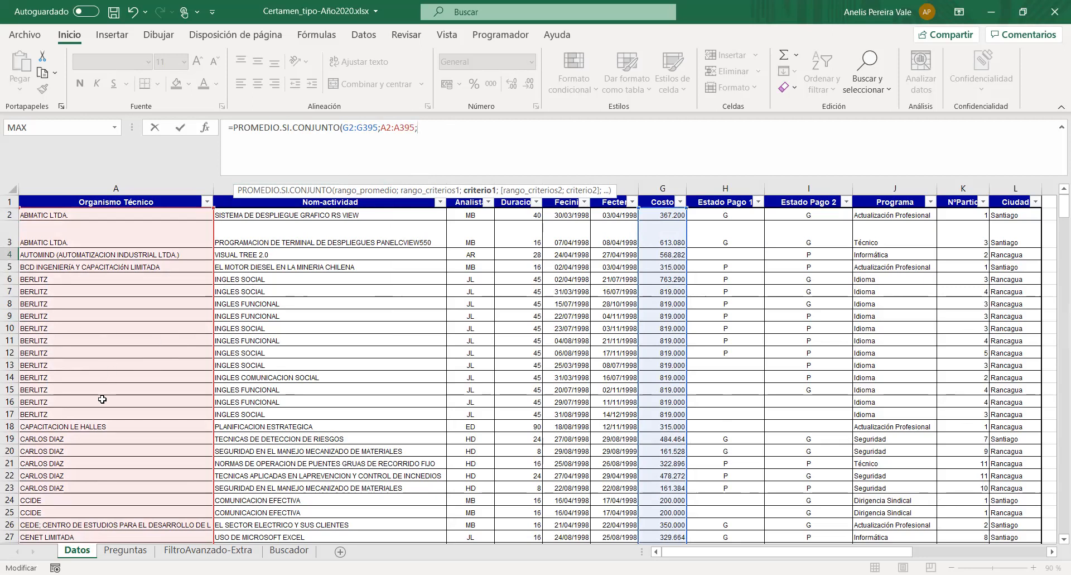
{"action": "scroll", "coordinate": [106, 390], "scroll_direction": "down", "scroll_amount": 5}
{"action": "left_click", "coordinate": [52, 339]}
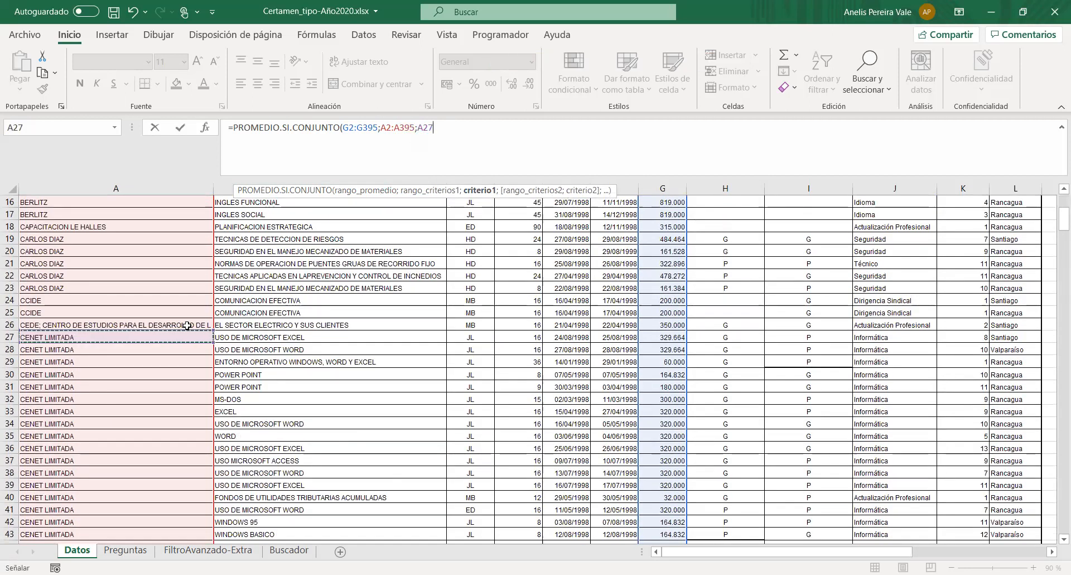
- Add the Programa column, J2:J395, as the second criteria range of the PROMEDIO.SI.CONJUNTO formula
{"action": "type", "text": ";"}
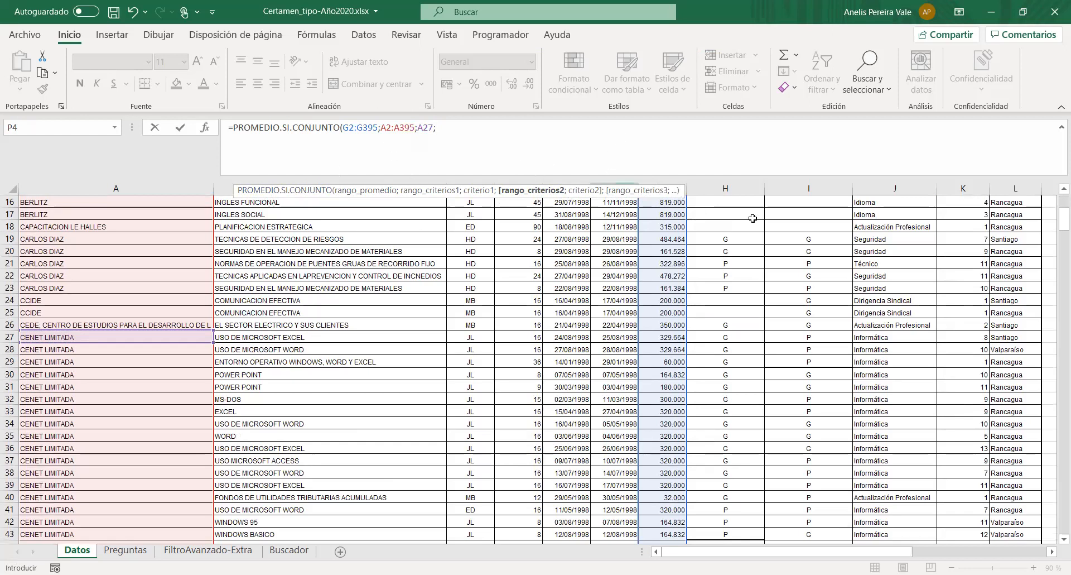
{"action": "scroll", "coordinate": [1054, 226], "scroll_direction": "up", "scroll_amount": 5}
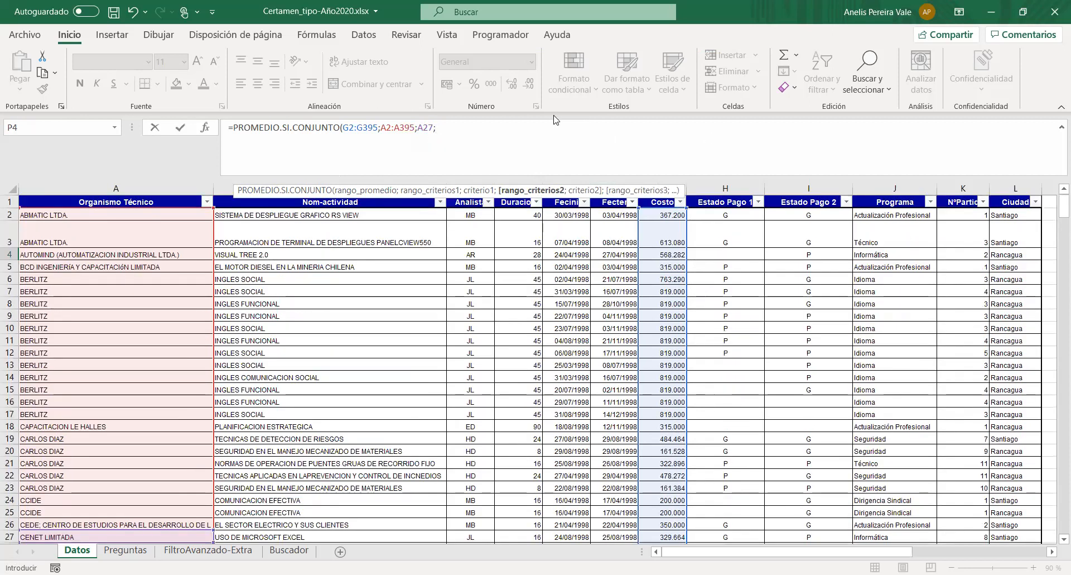
{"action": "type", "text": "J2:"}
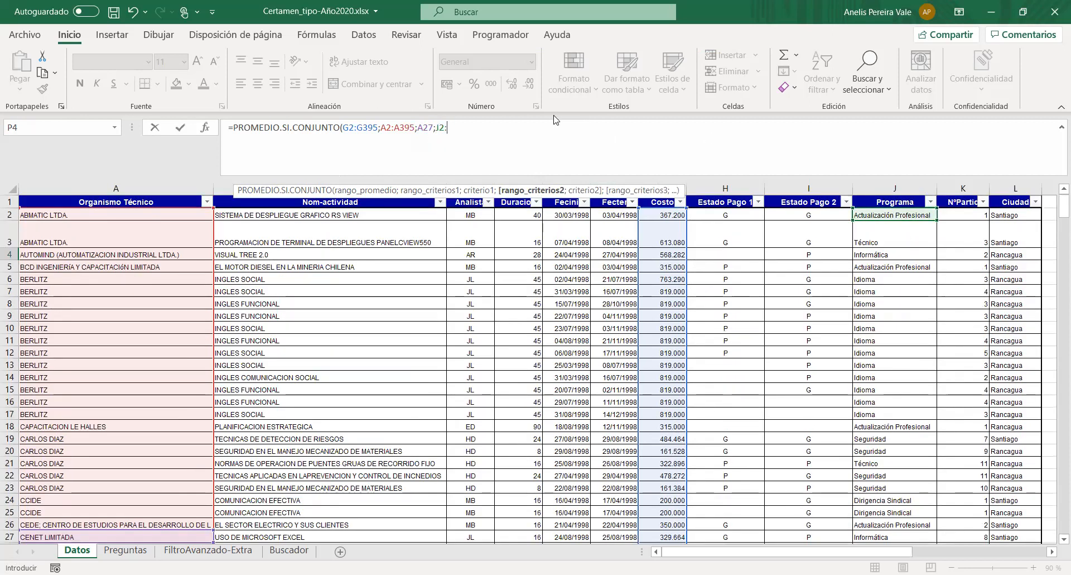
{"action": "type", "text": "J"}
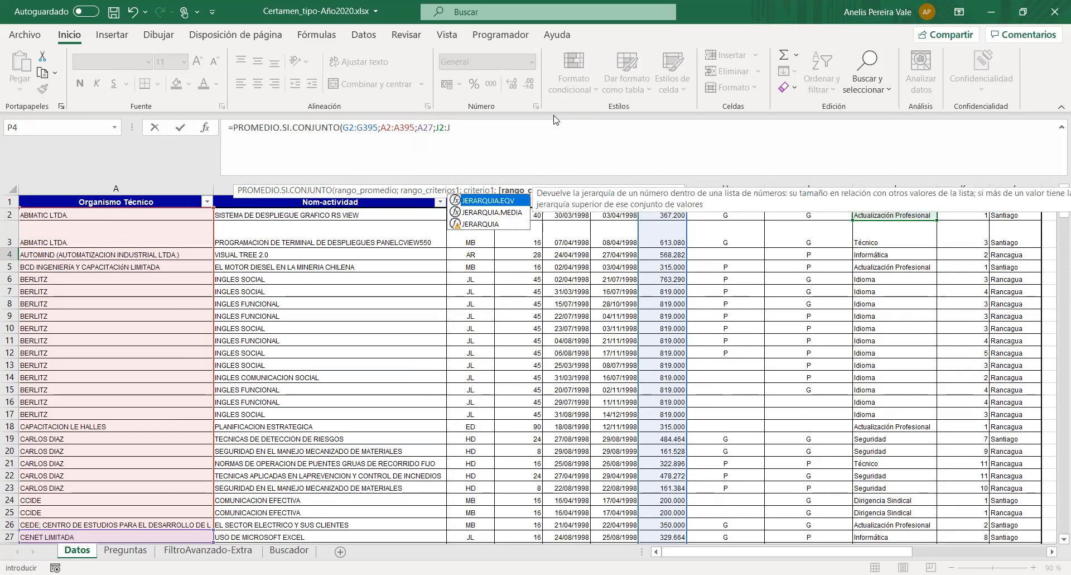
{"action": "type", "text": "395;"}
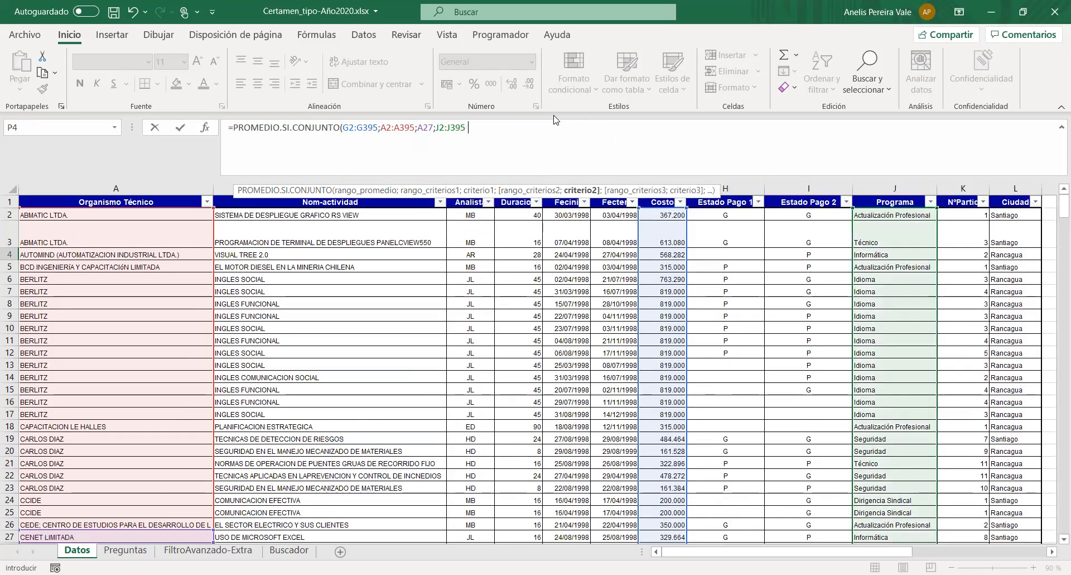
{"action": "left_click", "coordinate": [891, 255]}
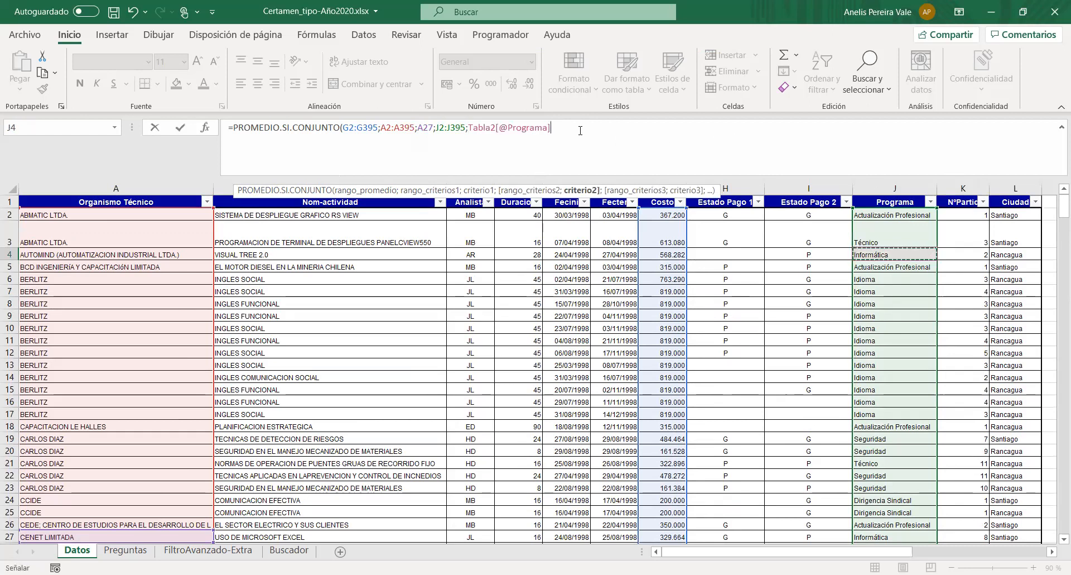
{"action": "key", "text": "BackSpace"}
{"action": "key", "text": "BackSpace"}
{"action": "key", "text": "BackSpace"}
{"action": "key", "text": "BackSpace"}
{"action": "key", "text": "BackSpace"}
{"action": "key", "text": "BackSpace"}
{"action": "key", "text": "BackSpace"}
{"action": "key", "text": "BackSpace"}
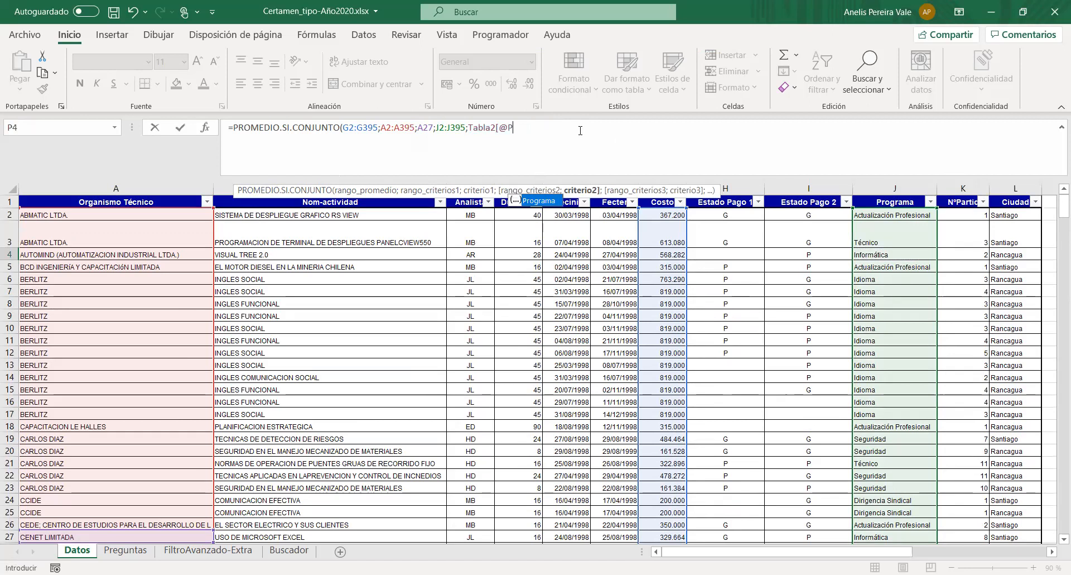
{"action": "key", "text": "BackSpace"}
{"action": "key", "text": "BackSpace"}
{"action": "key", "text": "BackSpace"}
{"action": "key", "text": "BackSpace"}
{"action": "key", "text": "BackSpace"}
{"action": "key", "text": "BackSpace"}
{"action": "key", "text": "BackSpace"}
{"action": "key", "text": "BackSpace"}
{"action": "key", "text": "BackSpace"}
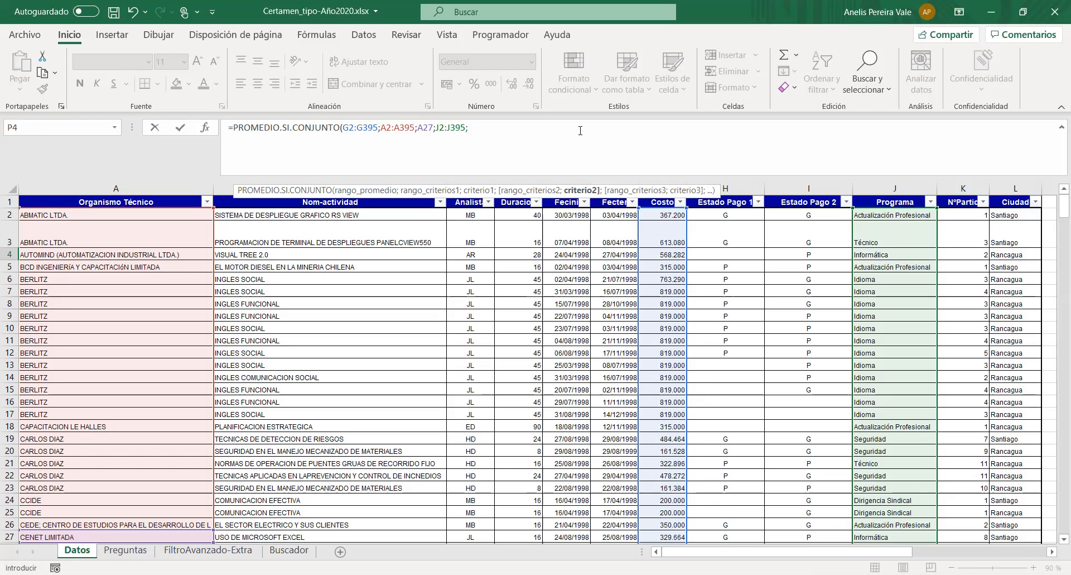
- Use cell J4, Informática, as the formula's second criterion and complete the formula in P4
{"action": "type", "text": "J4)"}
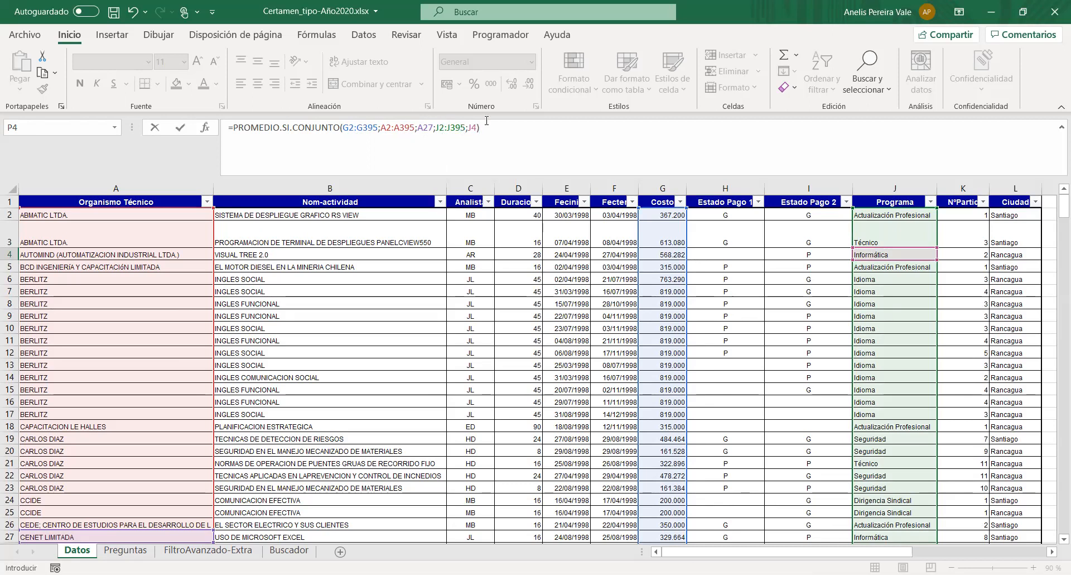
{"action": "key", "text": "ctrl+Return"}
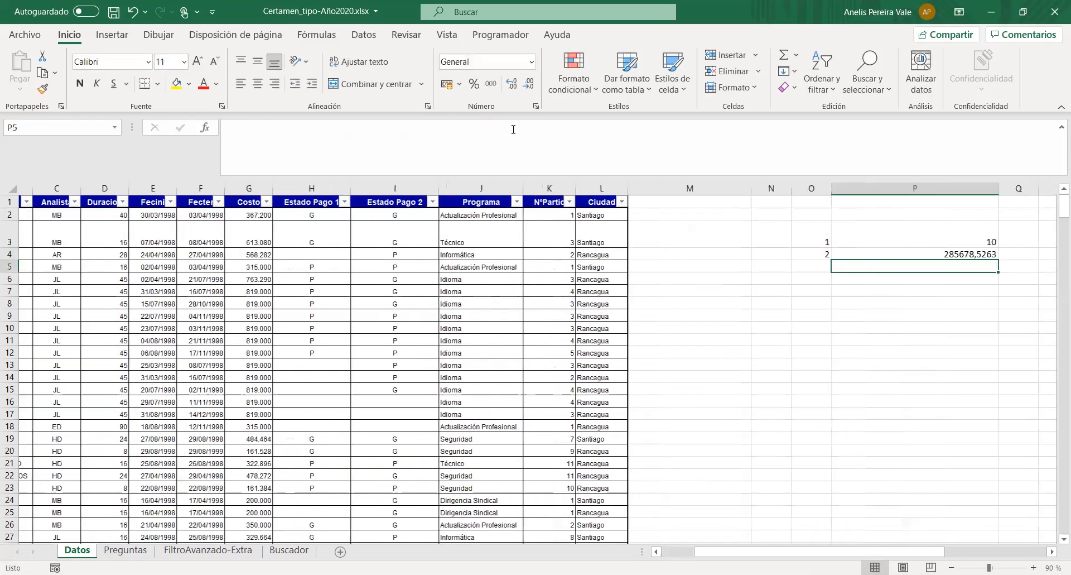
- Format the average cost in cell P4 as a Número with one decimal place
{"action": "right_click", "coordinate": [934, 254]}
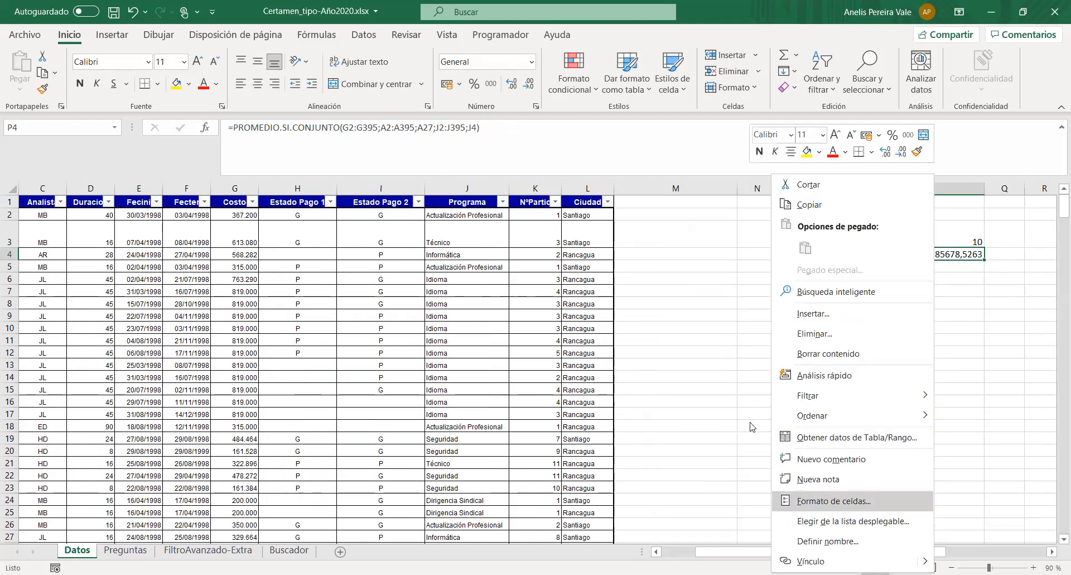
{"action": "left_click", "coordinate": [834, 501]}
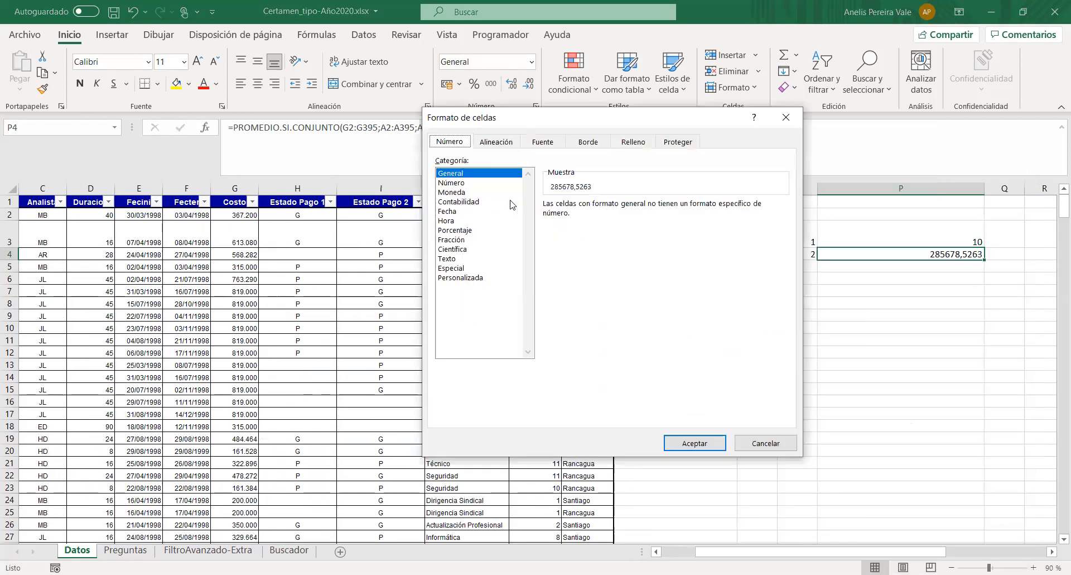
{"action": "left_click", "coordinate": [472, 184]}
{"action": "left_click", "coordinate": [662, 209]}
{"action": "left_click", "coordinate": [694, 443]}
{"action": "key", "text": "Return"}
{"action": "left_click", "coordinate": [982, 268]}
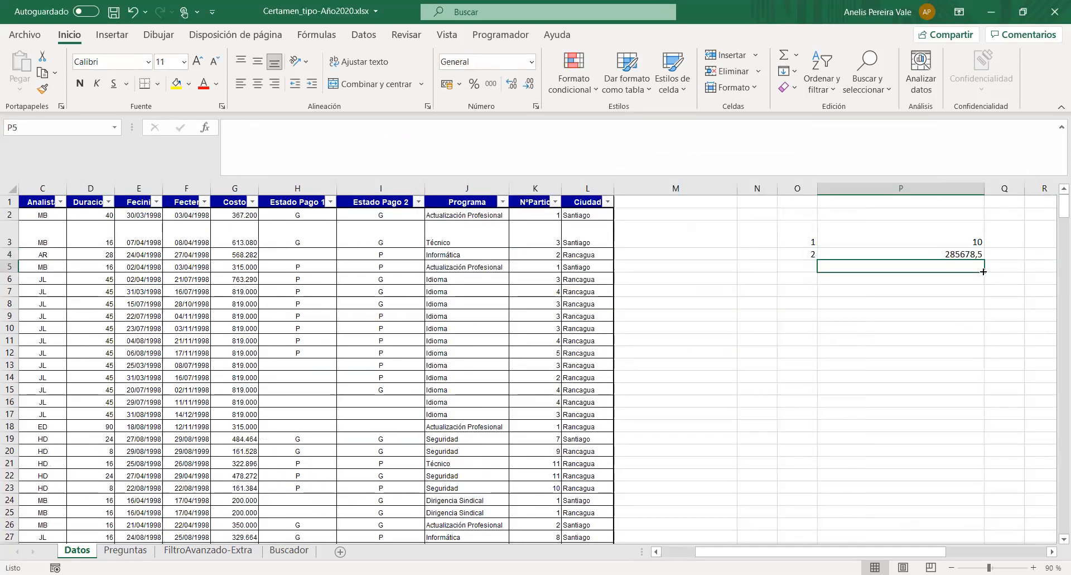
{"action": "left_click", "coordinate": [908, 251]}
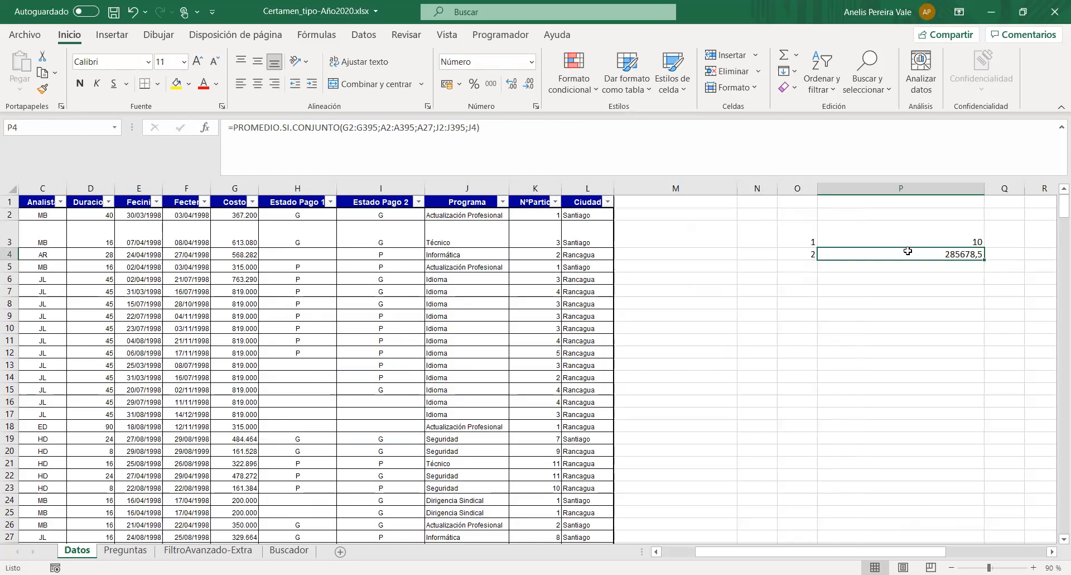
- Note the function name "Promedio.Si.Conjunto" beside question 2 in cell C4 of the Preguntas sheet
{"action": "left_click", "coordinate": [134, 550]}
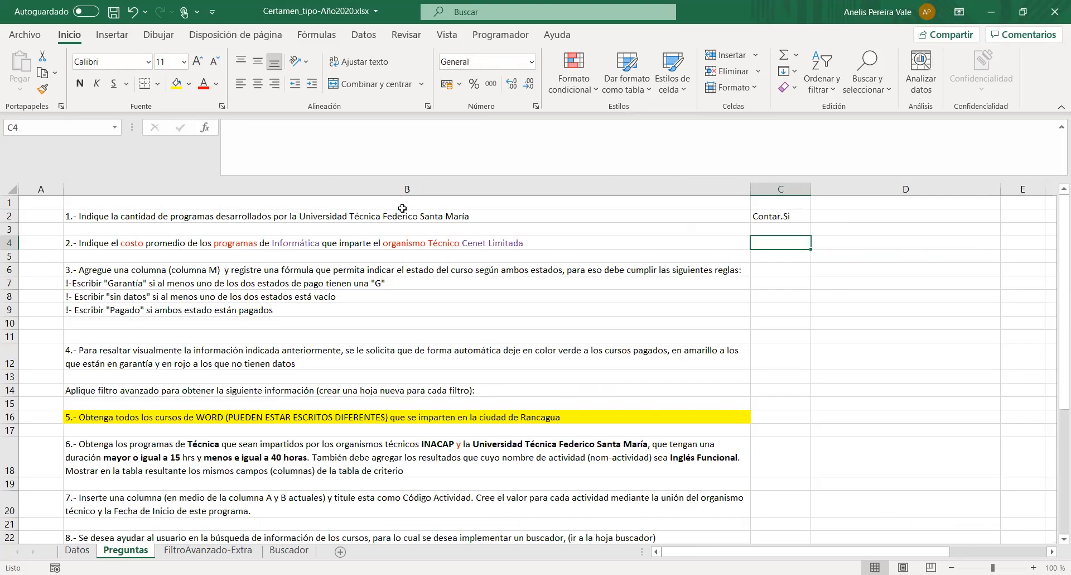
{"action": "left_click", "coordinate": [313, 283]}
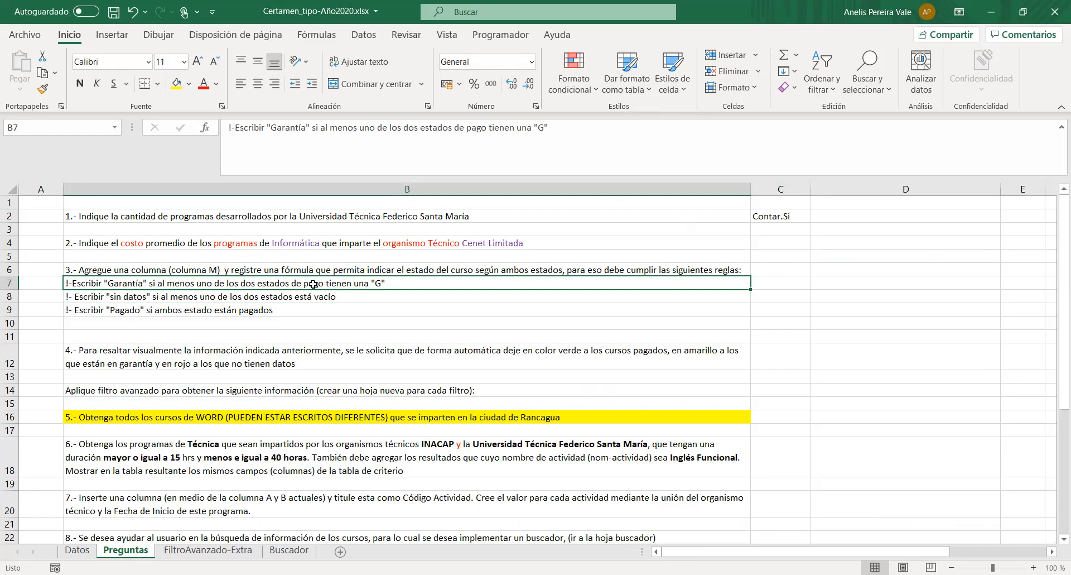
{"action": "left_click", "coordinate": [769, 247]}
{"action": "type", "text": "Promedio.Si"}
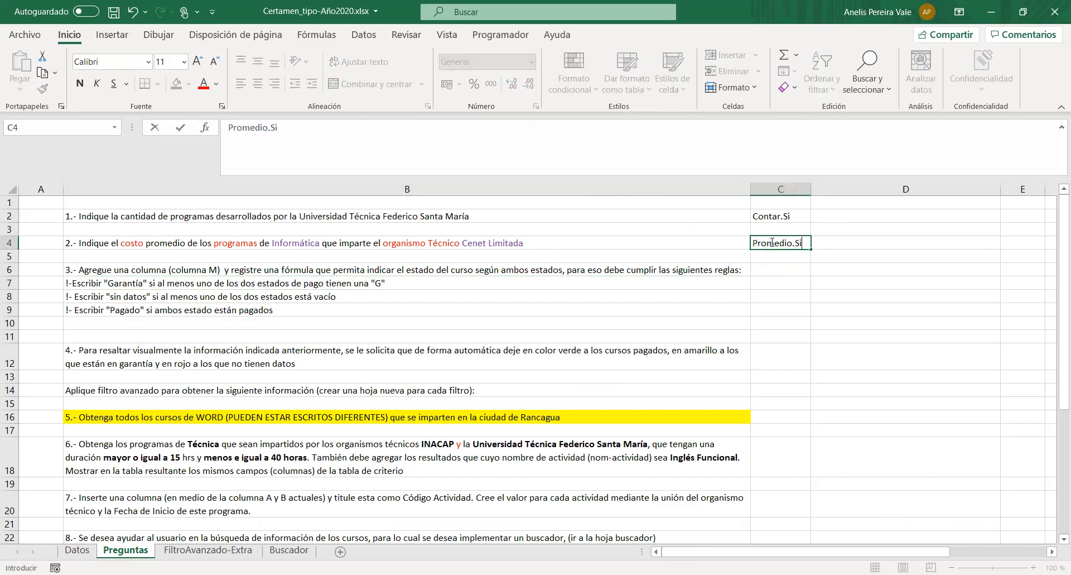
{"action": "type", "text": ".COnjunto"}
{"action": "key", "text": "Left"}
{"action": "key", "text": "Right"}
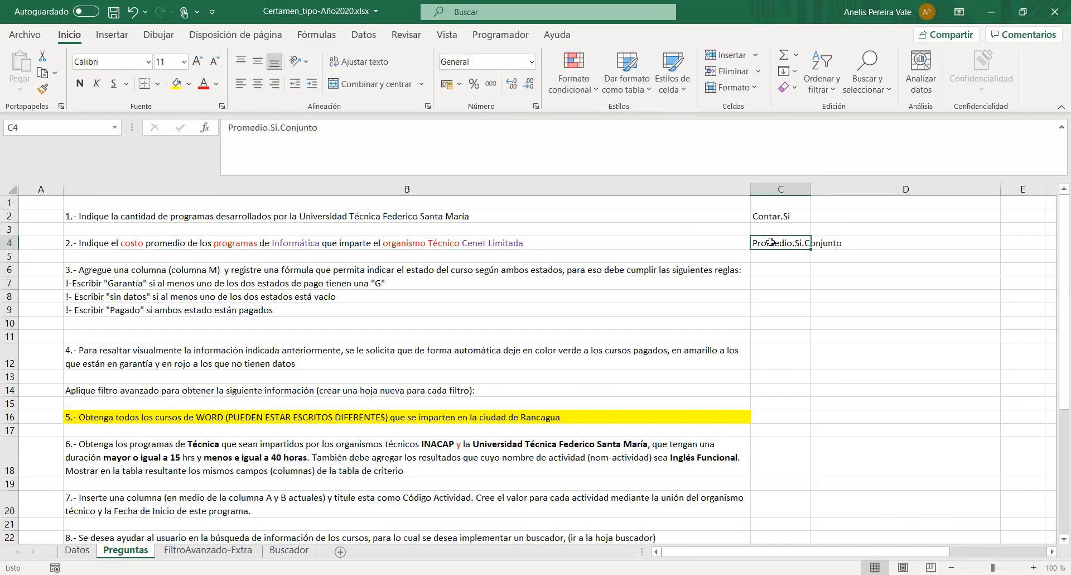
- Read question 3, and examine the Estado Pago 1 and Estado Pago 2 values in the Datos sheet's rows 2, 5 and 15
{"action": "left_click", "coordinate": [470, 275]}
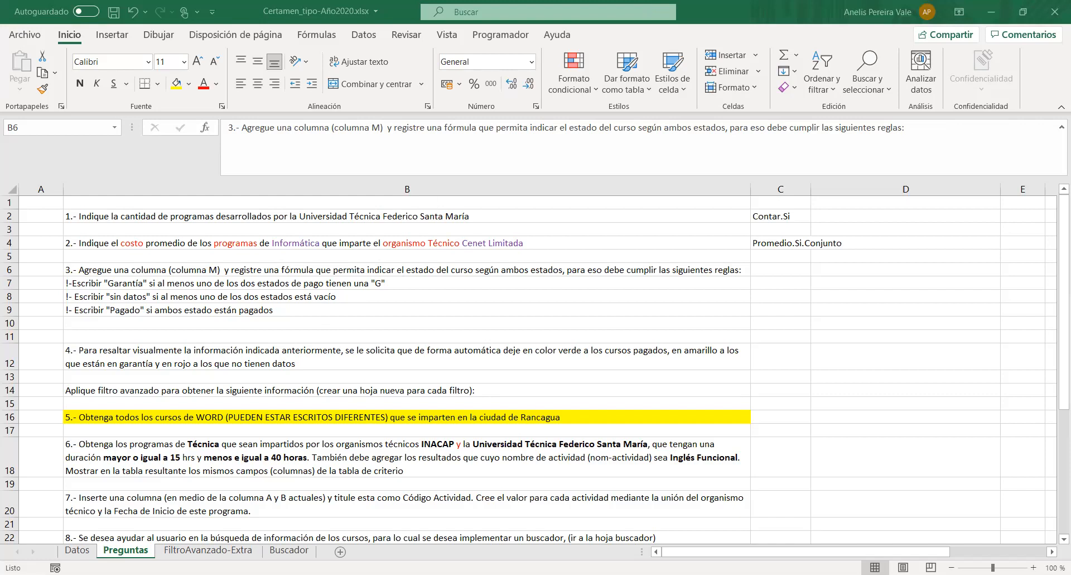
{"action": "left_click", "coordinate": [77, 551]}
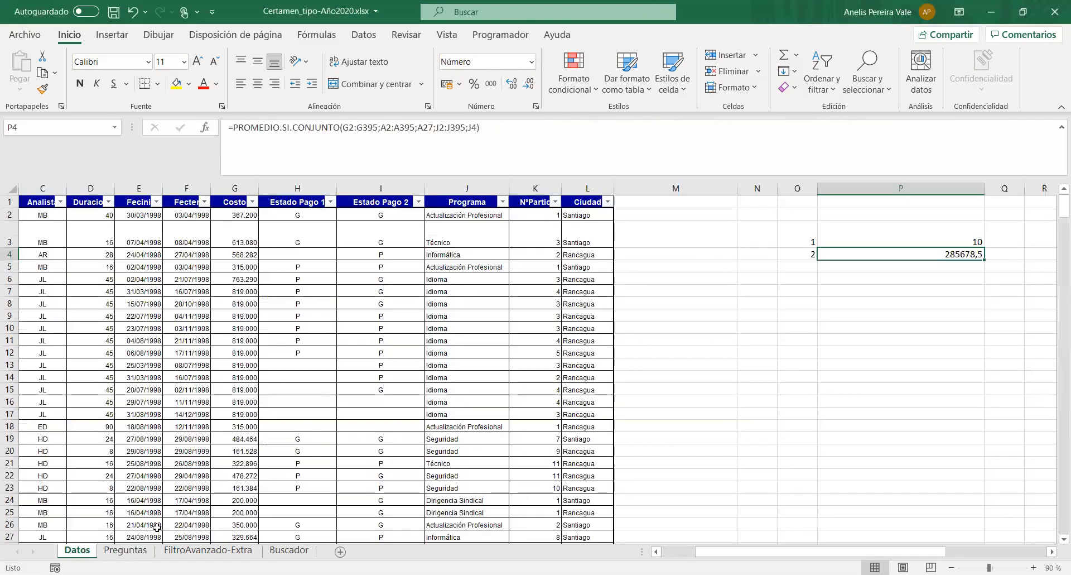
{"action": "left_click", "coordinate": [297, 189]}
{"action": "left_click", "coordinate": [366, 201]}
{"action": "left_click", "coordinate": [300, 214]}
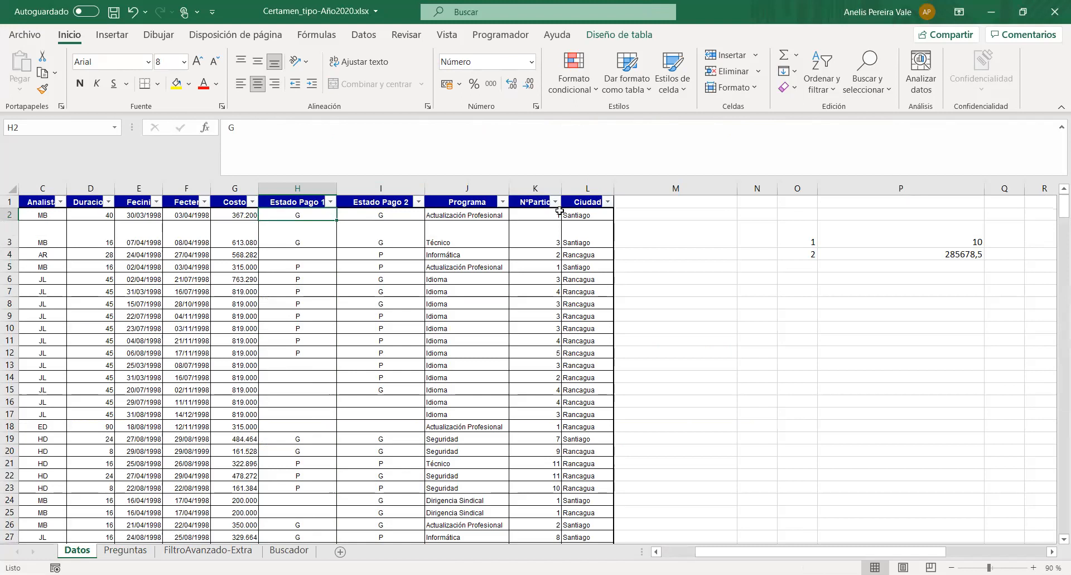
{"action": "left_click_drag", "start_coordinate": [294, 216], "coordinate": [364, 222]}
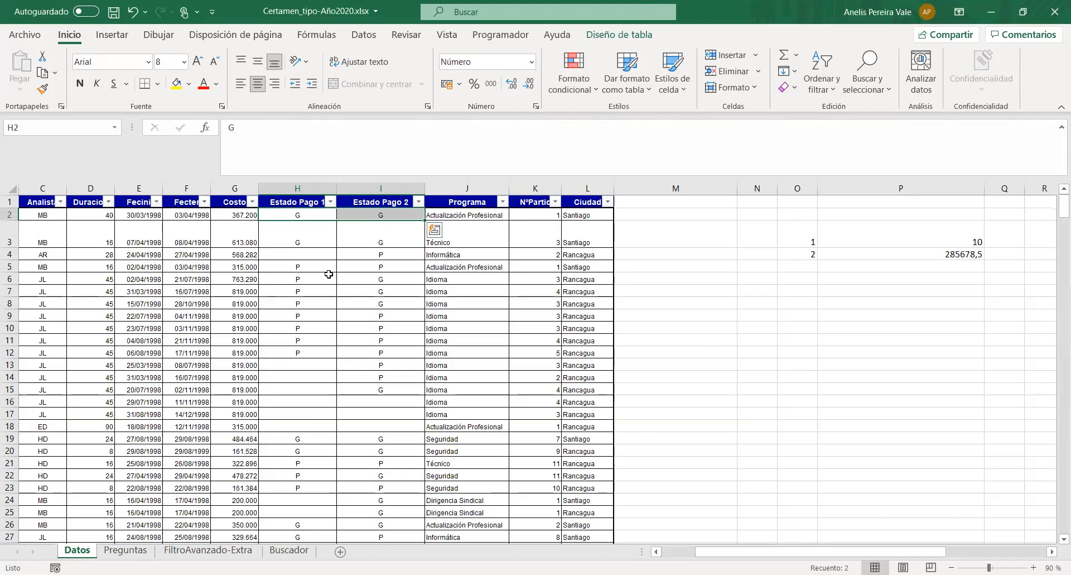
{"action": "left_click_drag", "start_coordinate": [309, 269], "coordinate": [363, 268]}
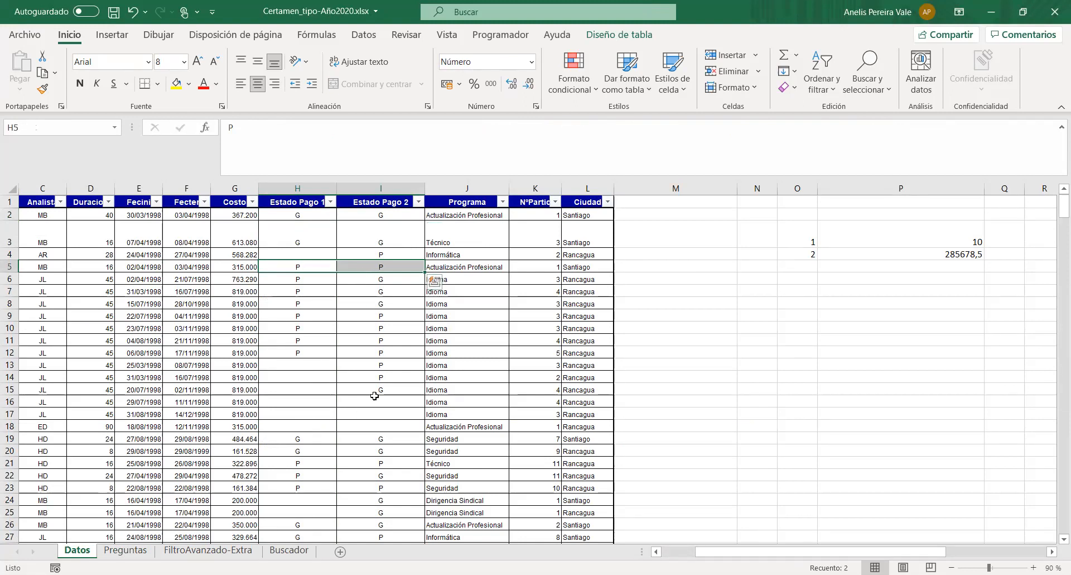
{"action": "left_click_drag", "start_coordinate": [321, 389], "coordinate": [406, 391]}
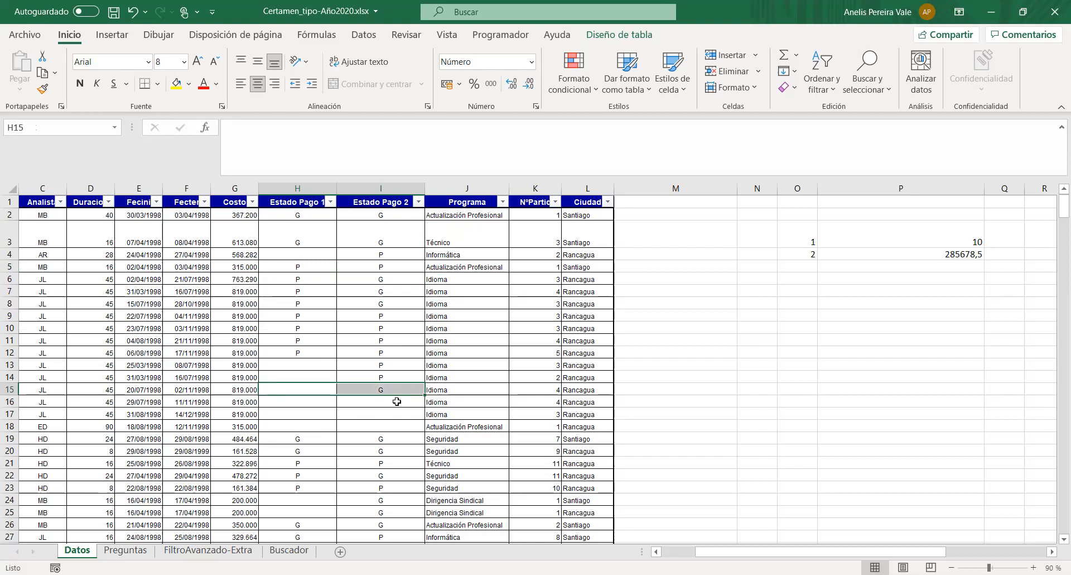
- Widen column C of the Preguntas sheet so that the function notes fit inside it
{"action": "left_click", "coordinate": [123, 550]}
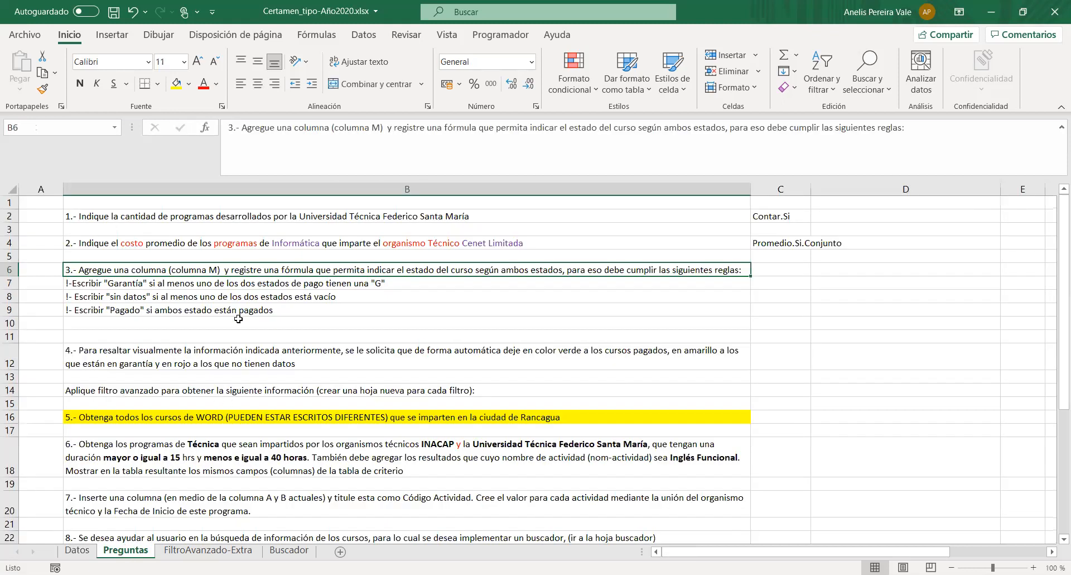
{"action": "left_click", "coordinate": [220, 284]}
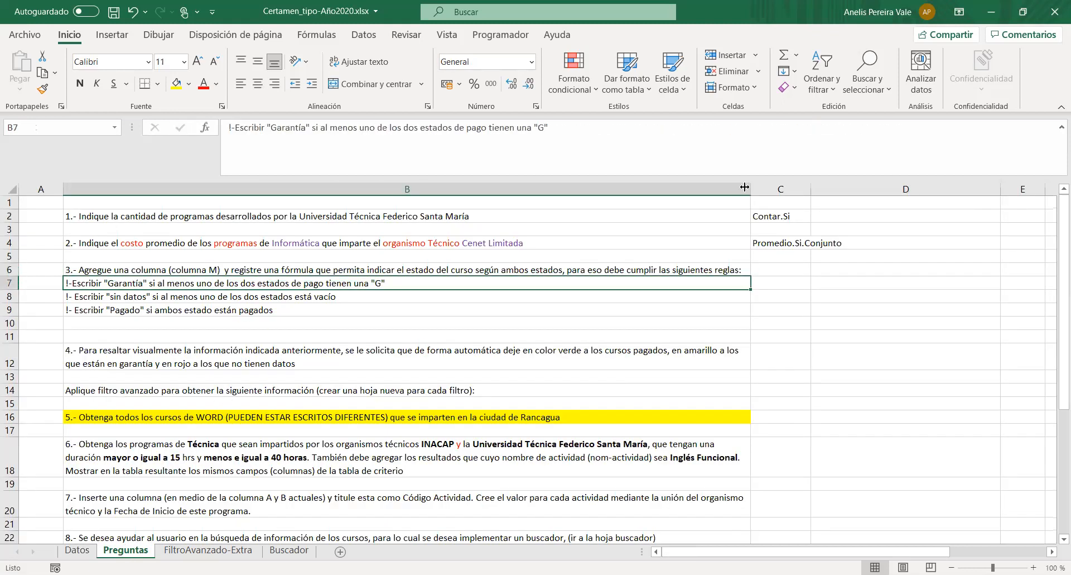
{"action": "left_click_drag", "start_coordinate": [811, 190], "coordinate": [901, 193]}
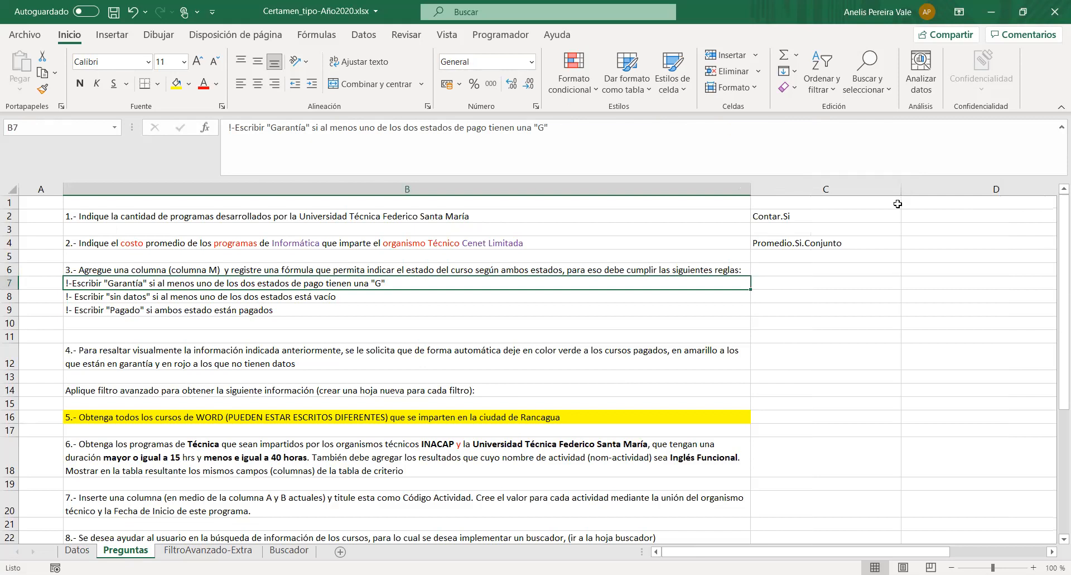
- Enter the note "si al menos" in cells C7 and C8, beside question 3's Garantía and sin datos rules
{"action": "double_click", "coordinate": [768, 284]}
{"action": "type", "text": "si al menos"}
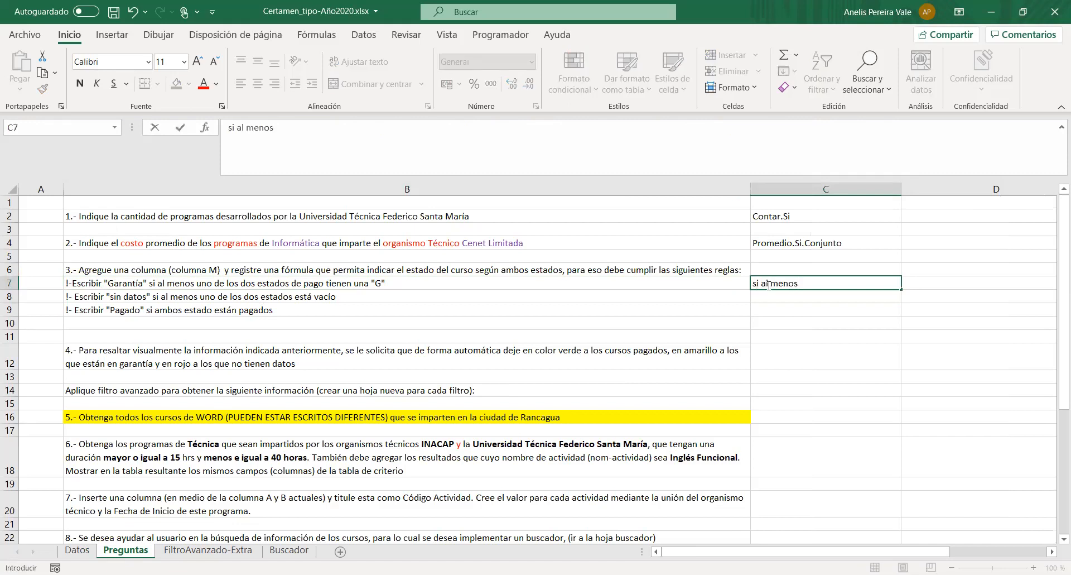
{"action": "key", "text": "Return"}
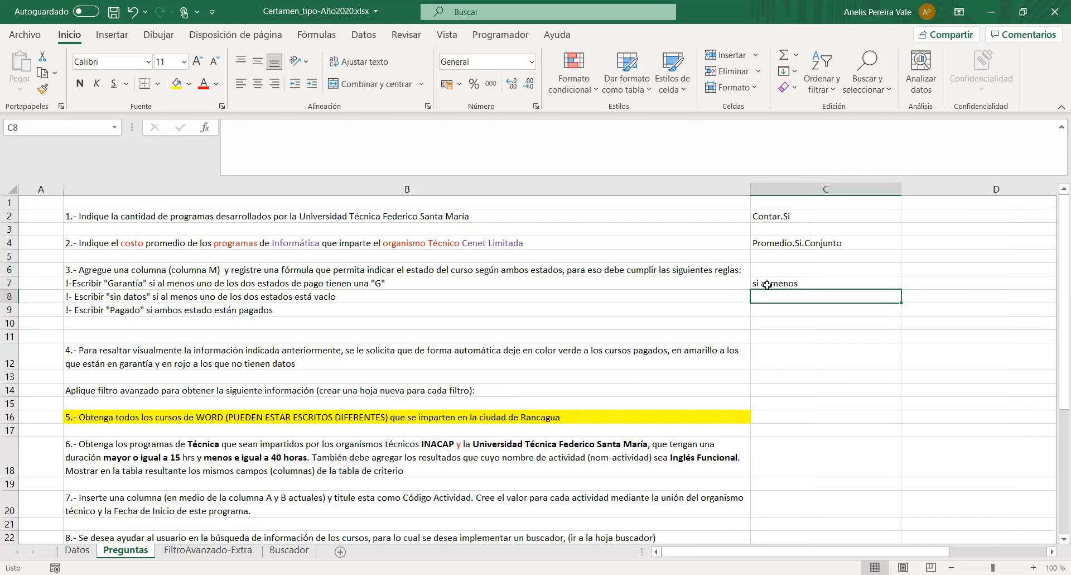
{"action": "type", "text": "S"}
{"action": "key", "text": "BackSpace"}
{"action": "key", "text": "BackSpace"}
{"action": "type", "text": "si al menos"}
{"action": "key", "text": "Return"}
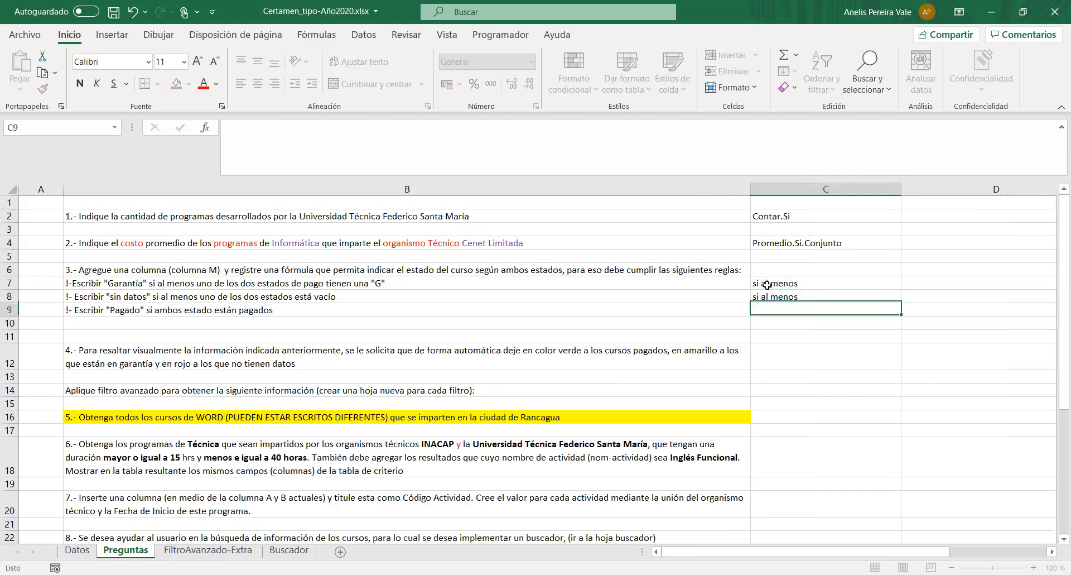
- Enter the note "ambos deben cumplir" in cell C9, beside question 3's Pagado rule
{"action": "type", "text": "ambos"}
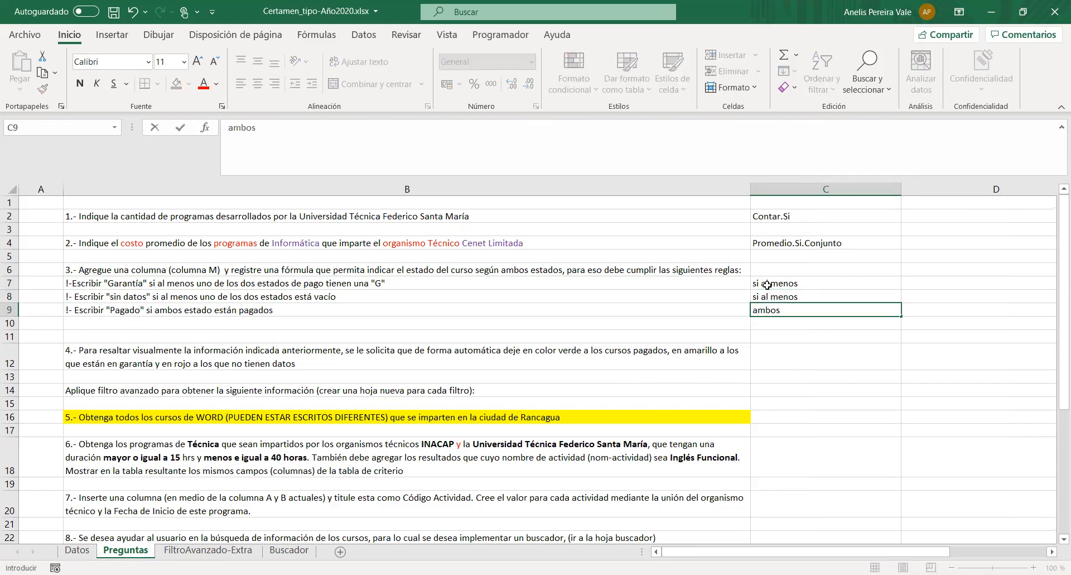
{"action": "type", "text": " deben cumplir"}
{"action": "left_click", "coordinate": [732, 366]}
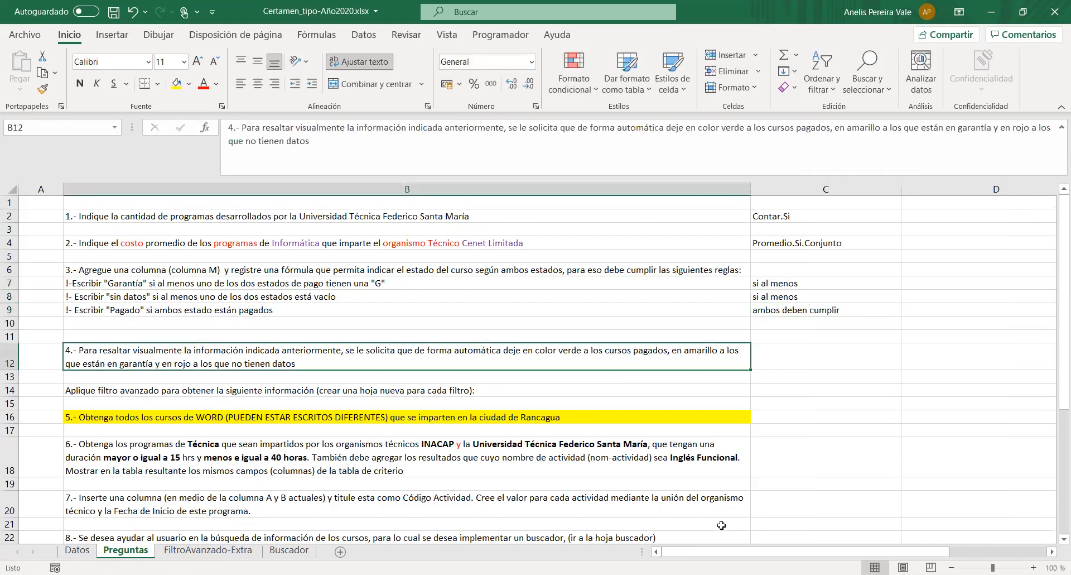
- Narrow column D of the Preguntas sheet to about a third of its width
{"action": "left_click_drag", "start_coordinate": [704, 553], "coordinate": [766, 554]}
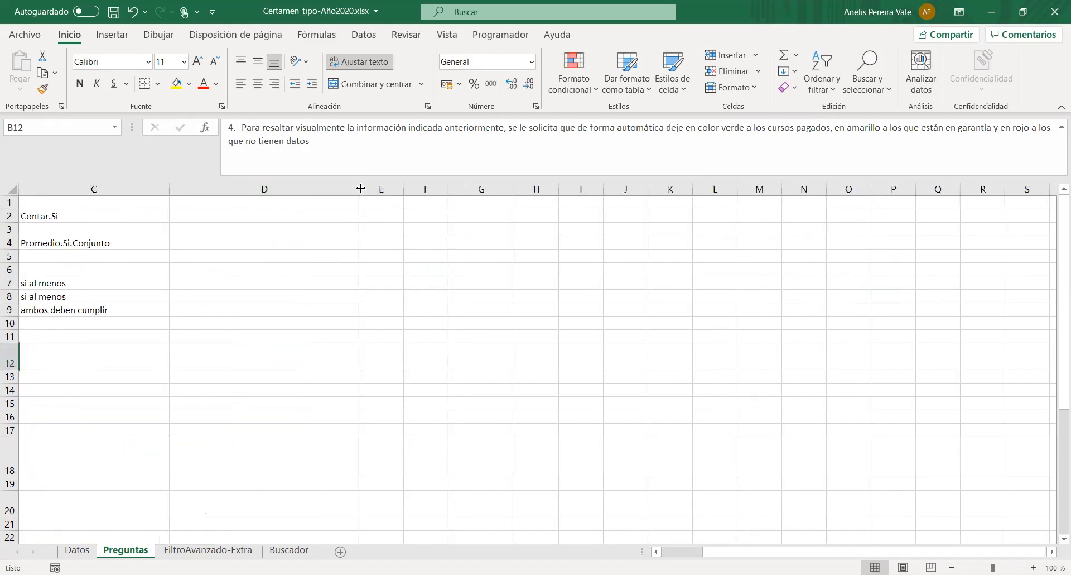
{"action": "left_click_drag", "start_coordinate": [361, 188], "coordinate": [231, 189]}
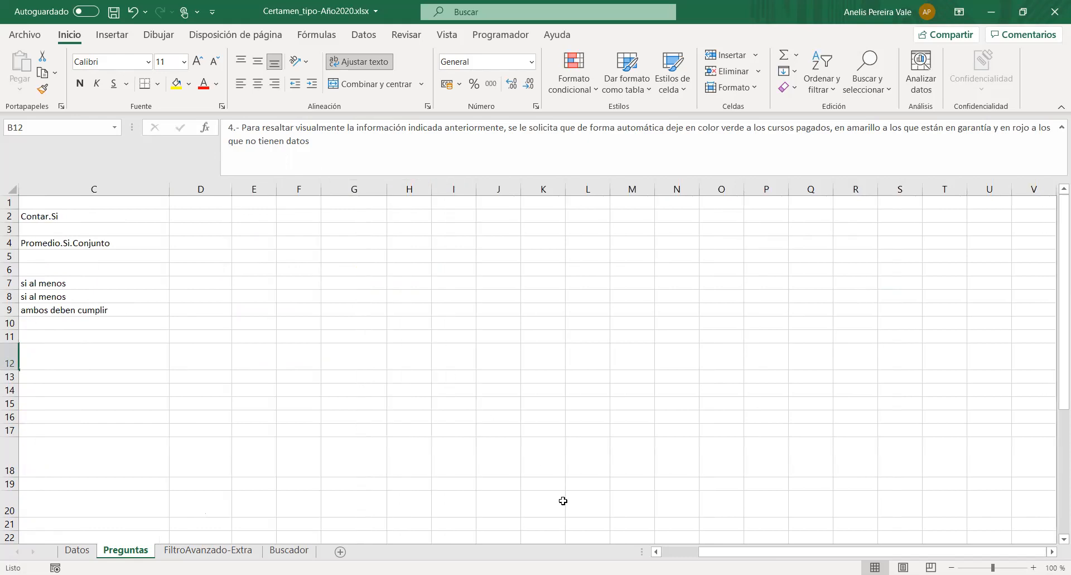
{"action": "mouse_move", "coordinate": [710, 556]}
{"action": "left_mouse_down"}
{"action": "mouse_move", "coordinate": [692, 555]}
{"action": "mouse_move", "coordinate": [715, 553]}
{"action": "mouse_move", "coordinate": [699, 548]}
{"action": "left_mouse_up"}
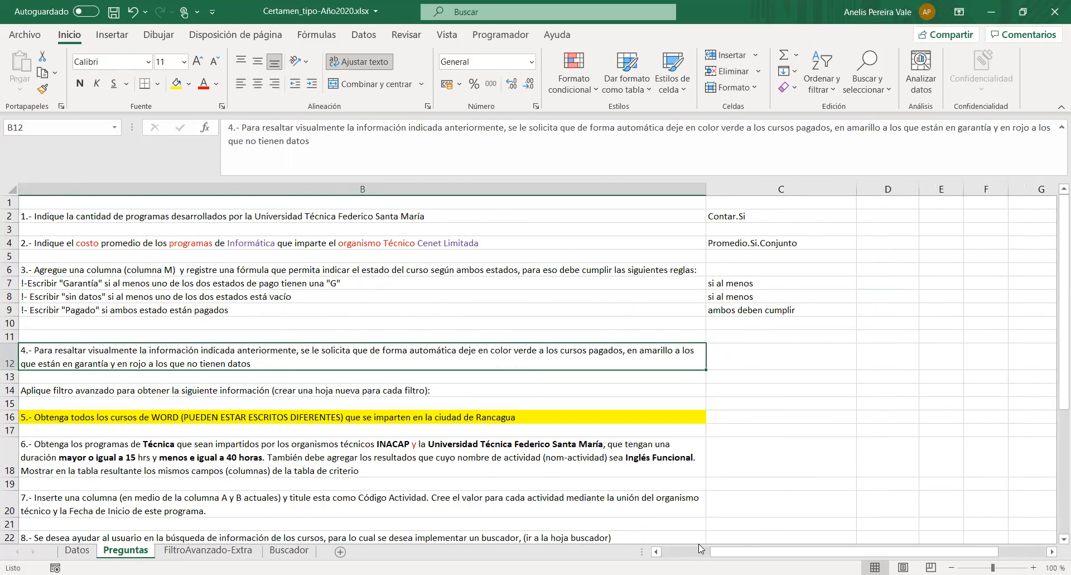
- Enter the heading Y in cell D6 and the value V in cell D7 of the Preguntas sheet
{"action": "left_click_drag", "start_coordinate": [771, 553], "coordinate": [763, 547]}
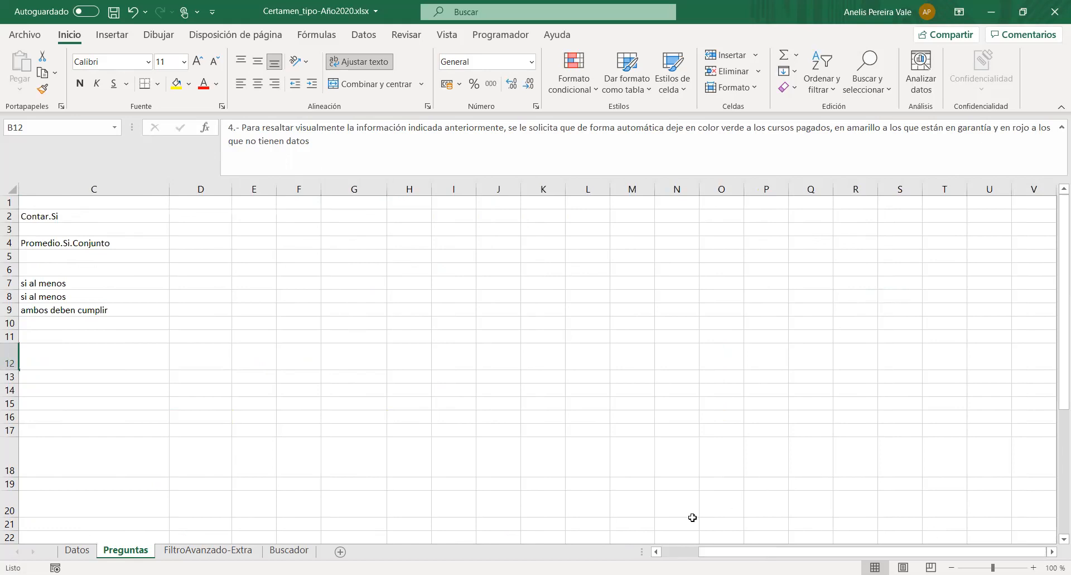
{"action": "left_click", "coordinate": [212, 272]}
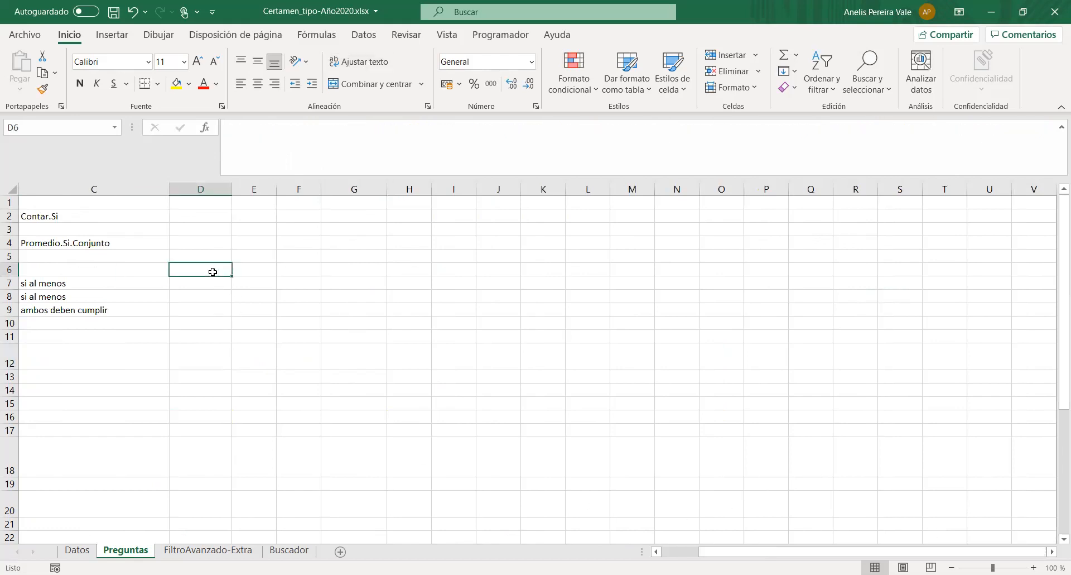
{"action": "type", "text": "Y"}
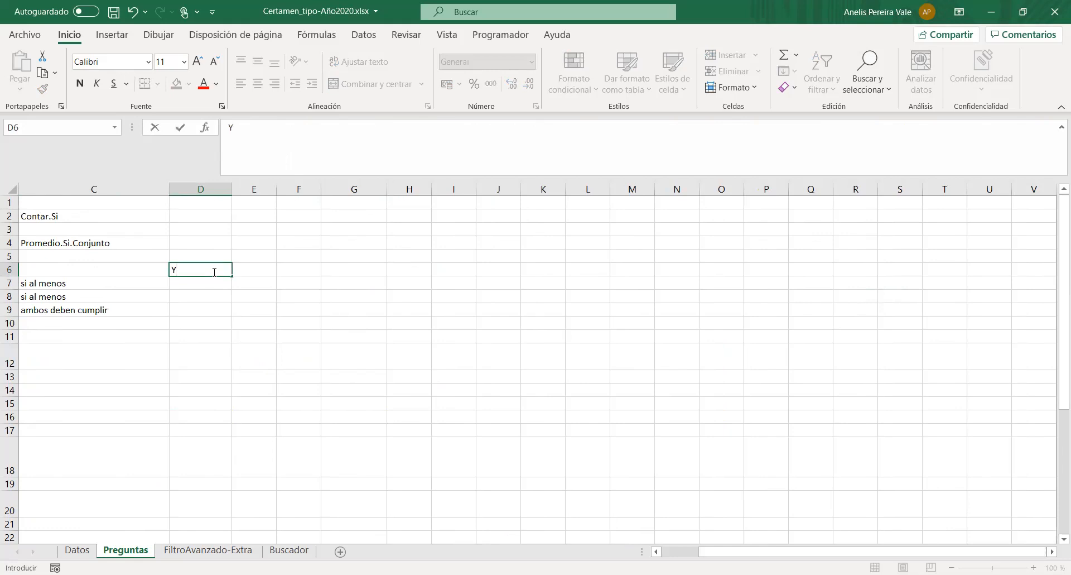
{"action": "key", "text": "Return"}
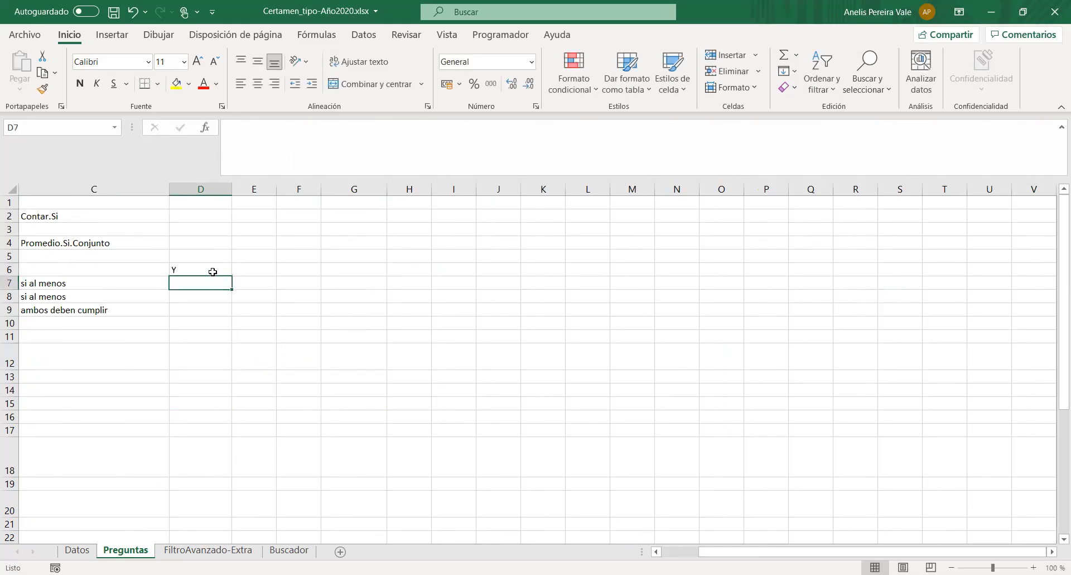
{"action": "type", "text": "V"}
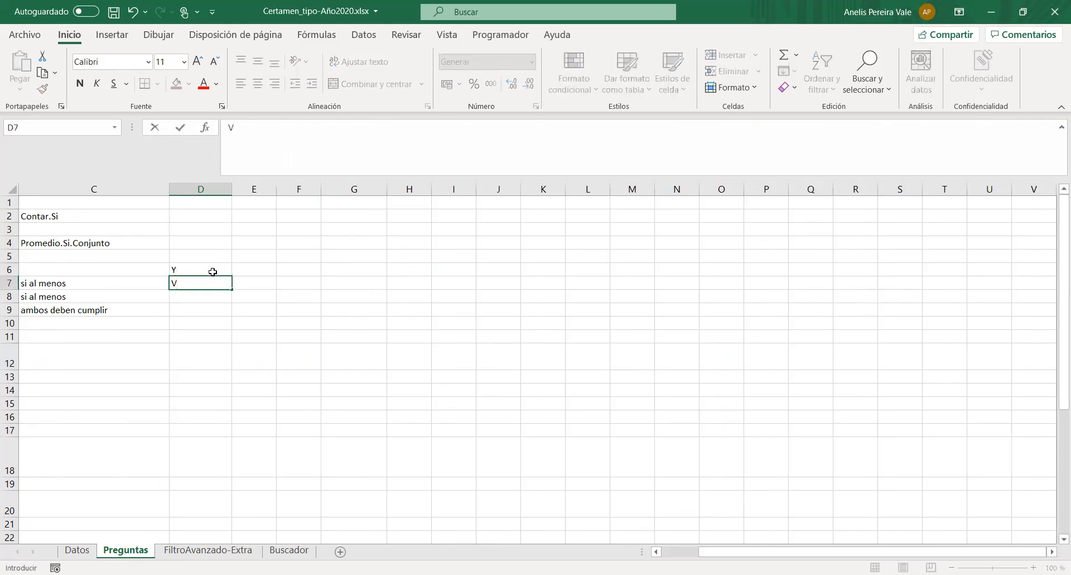
- Narrow columns D and E and enter the heading "Resultado" in cell F6
{"action": "left_click", "coordinate": [234, 190]}
{"action": "mouse_move", "coordinate": [230, 189]}
{"action": "left_mouse_down"}
{"action": "mouse_move", "coordinate": [205, 193]}
{"action": "mouse_move", "coordinate": [236, 190]}
{"action": "left_mouse_up"}
{"action": "left_click", "coordinate": [225, 282]}
{"action": "left_click", "coordinate": [246, 268]}
{"action": "type", "text": "Resultado"}
{"action": "key", "text": "Return"}
- Fill the Y heading in cell D6 with yellow
{"action": "key", "text": "Left"}
{"action": "key", "text": "Left"}
{"action": "key", "text": "Up"}
{"action": "left_click", "coordinate": [177, 84]}
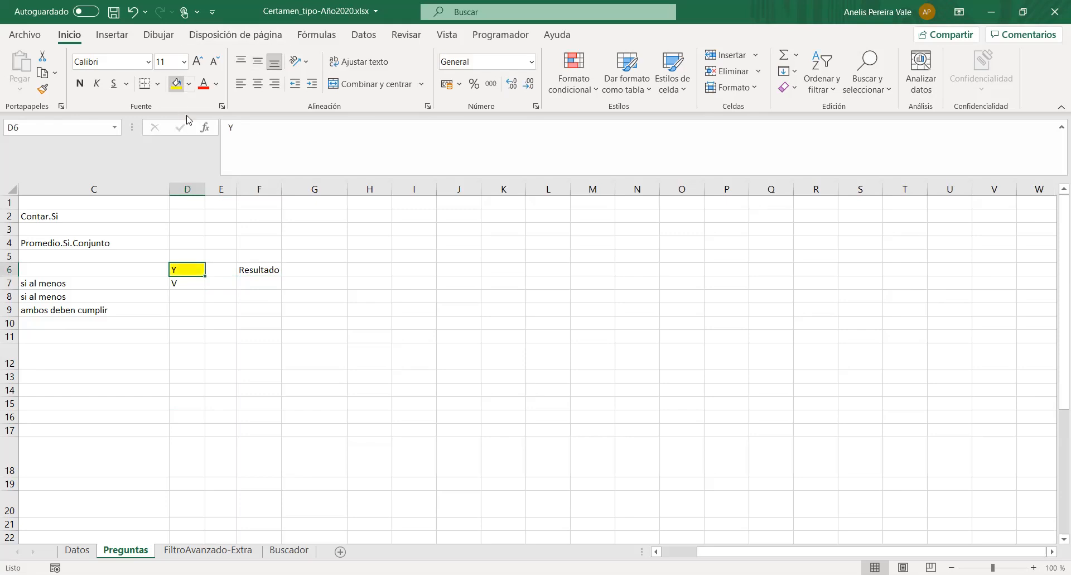
- Complete the first row of the Y truth table with V in cells E7 and F7
{"action": "left_click", "coordinate": [211, 283]}
{"action": "type", "text": "V"}
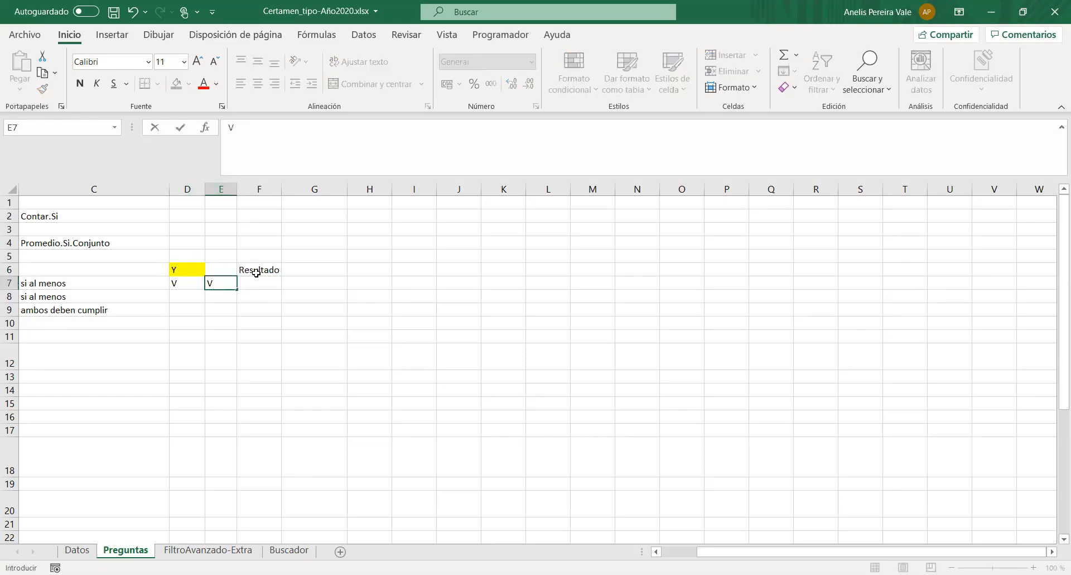
{"action": "key", "text": "Right"}
{"action": "type", "text": "V"}
{"action": "key", "text": "Return"}
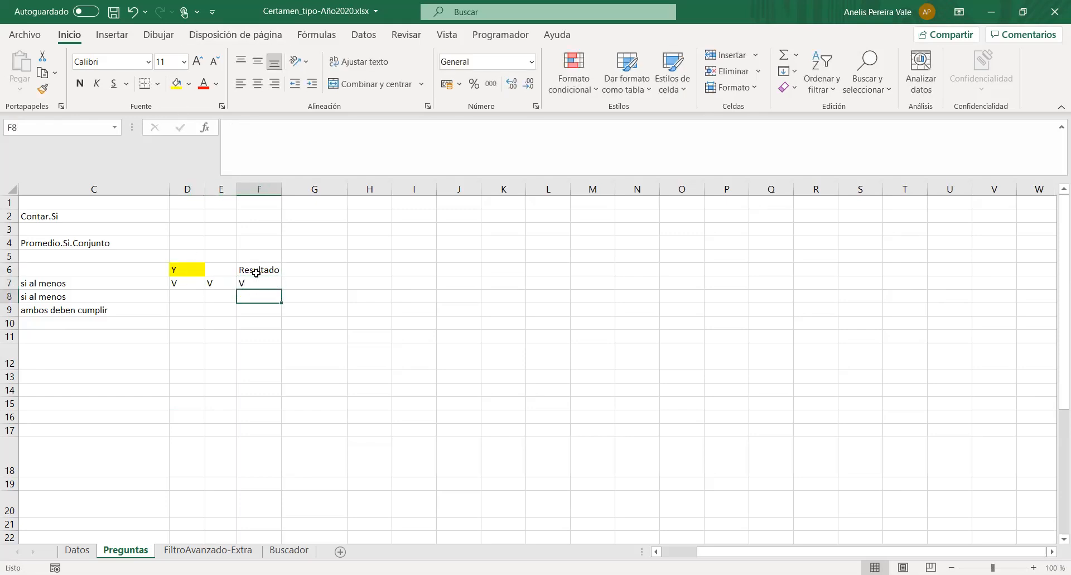
- Enter F, V and the result F in cells D8 to F8 of the Y truth table
{"action": "key", "text": "Left"}
{"action": "key", "text": "Left"}
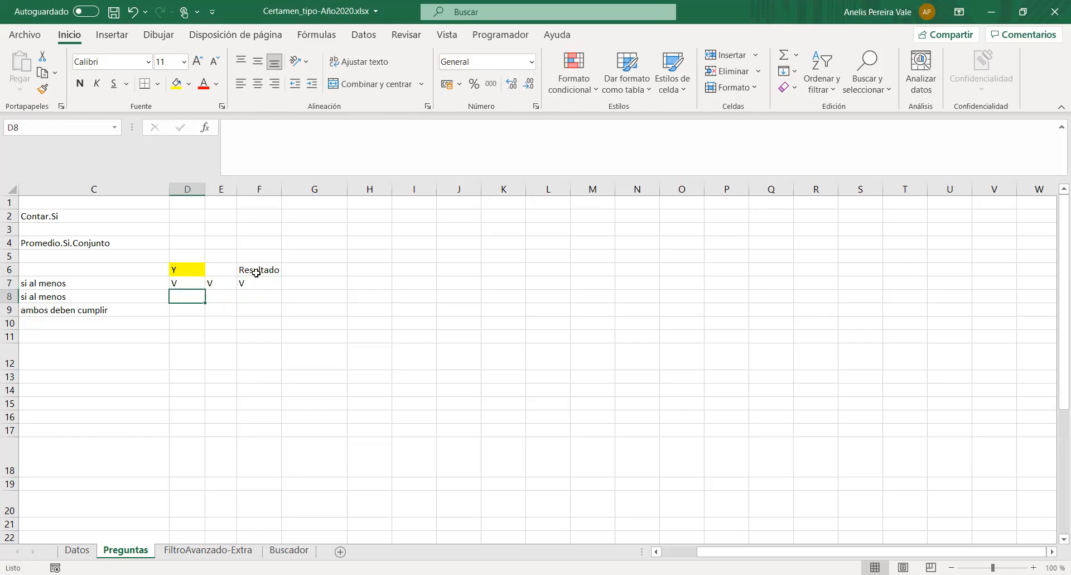
{"action": "type", "text": "F"}
{"action": "key", "text": "Right"}
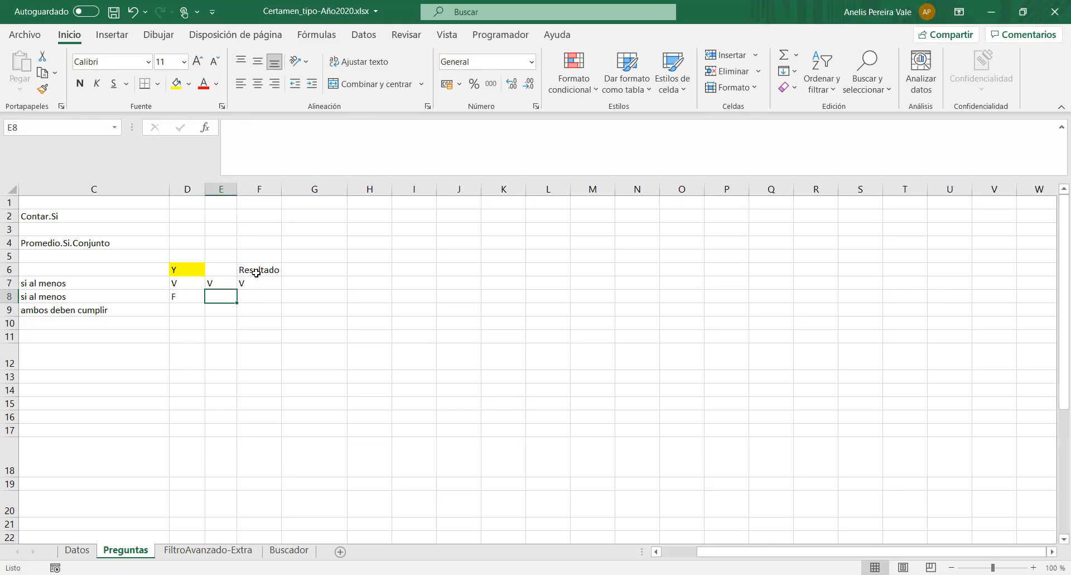
{"action": "type", "text": "V"}
{"action": "key", "text": "Right"}
{"action": "type", "text": "F"}
{"action": "key", "text": "Return"}
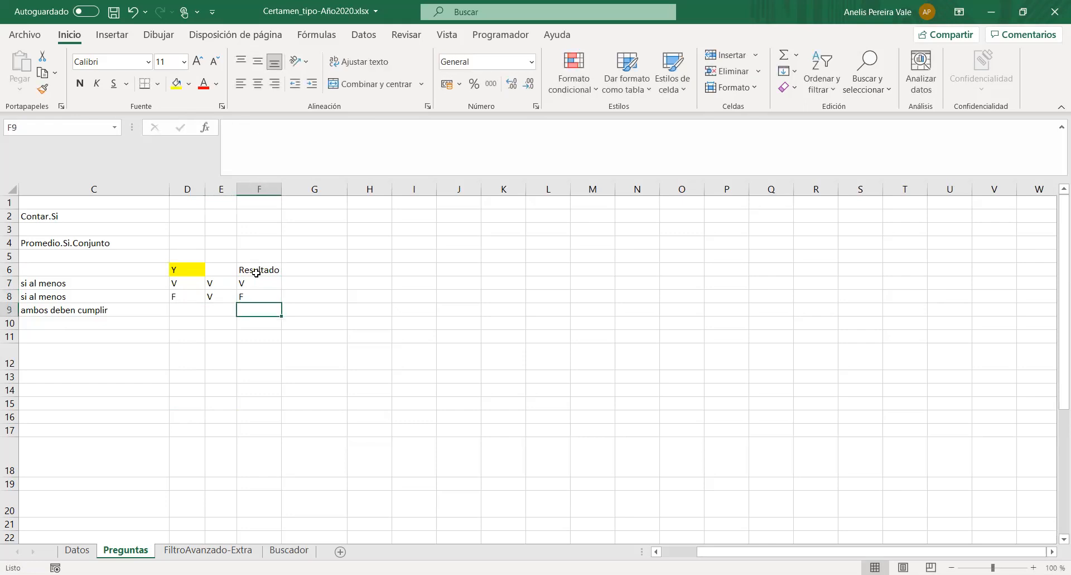
- Enter V, F and the result F in cells D9 to F9 of the Y truth table
{"action": "key", "text": "Left"}
{"action": "key", "text": "Left"}
{"action": "type", "text": "V"}
{"action": "key", "text": "Right"}
{"action": "type", "text": "F"}
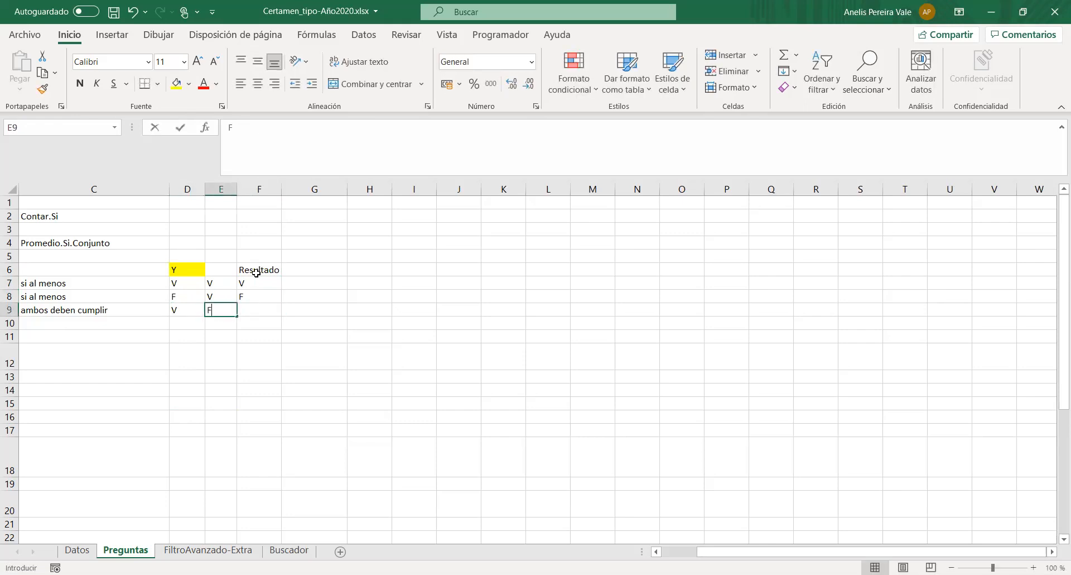
{"action": "key", "text": "Right"}
{"action": "type", "text": "F"}
{"action": "key", "text": "Return"}
- Enter F, F and the result F in cells D10 to F10 as the Y truth table's last row
{"action": "key", "text": "Left"}
{"action": "key", "text": "Left"}
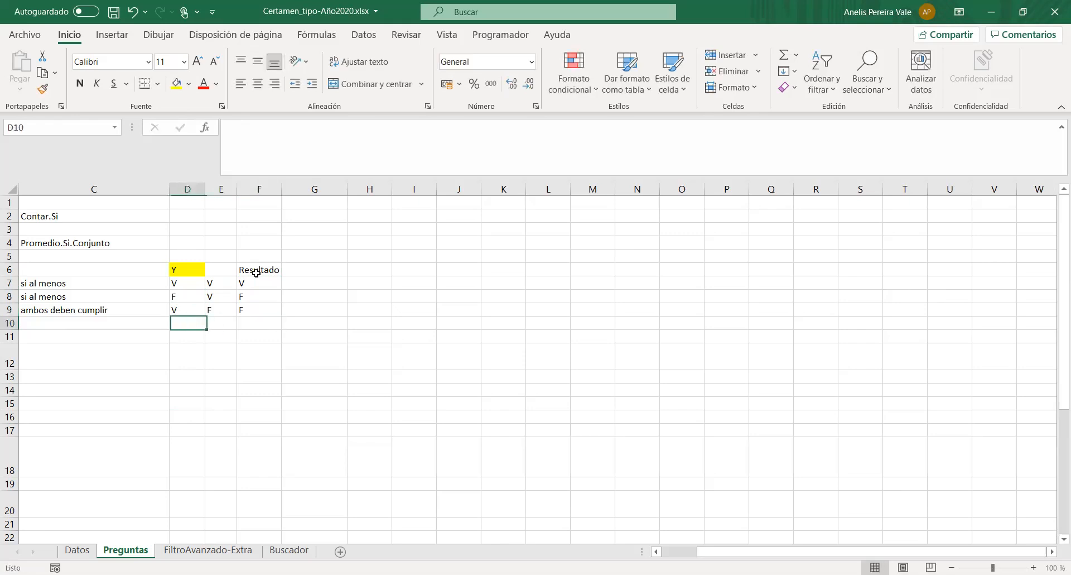
{"action": "type", "text": "F"}
{"action": "key", "text": "Right"}
{"action": "type", "text": "F"}
{"action": "key", "text": "Right"}
{"action": "type", "text": "F"}
{"action": "key", "text": "Return"}
{"action": "key", "text": "Down"}
{"action": "key", "text": "Left"}
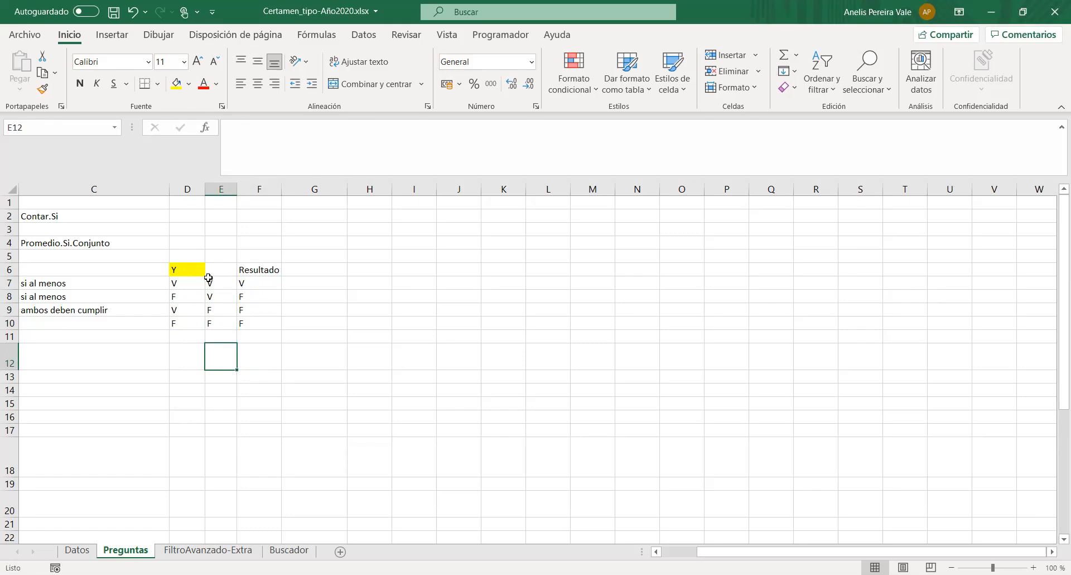
- Fill the V and V cells D7:E7 of the Y truth table with light blue
{"action": "left_click_drag", "start_coordinate": [182, 282], "coordinate": [217, 286]}
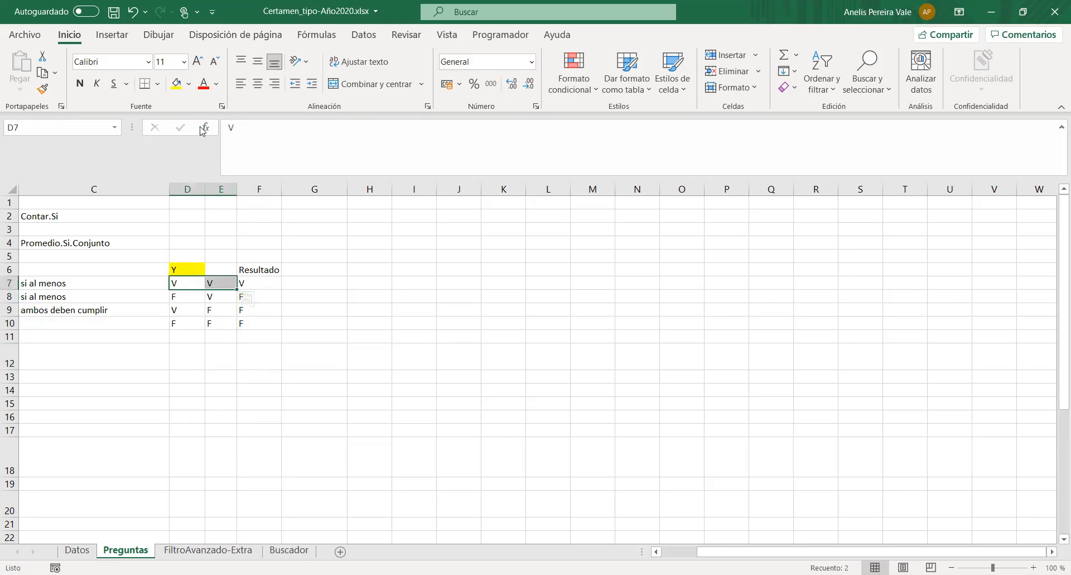
{"action": "left_click", "coordinate": [189, 84]}
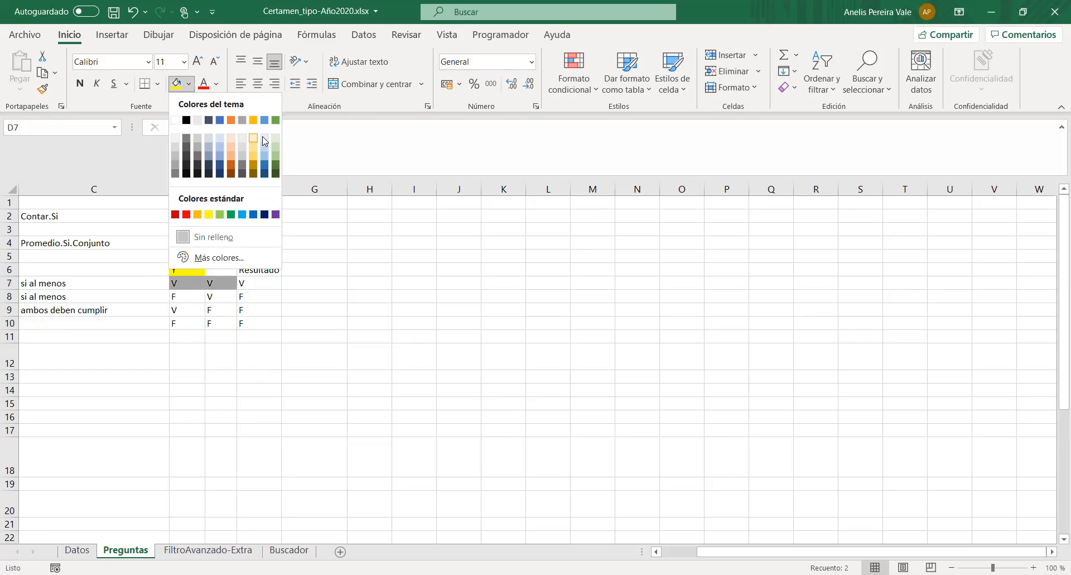
{"action": "left_click", "coordinate": [253, 138]}
- Start a second truth table with the heading O in D12 and V, V and the result V in D13 to F13
{"action": "left_click", "coordinate": [185, 348]}
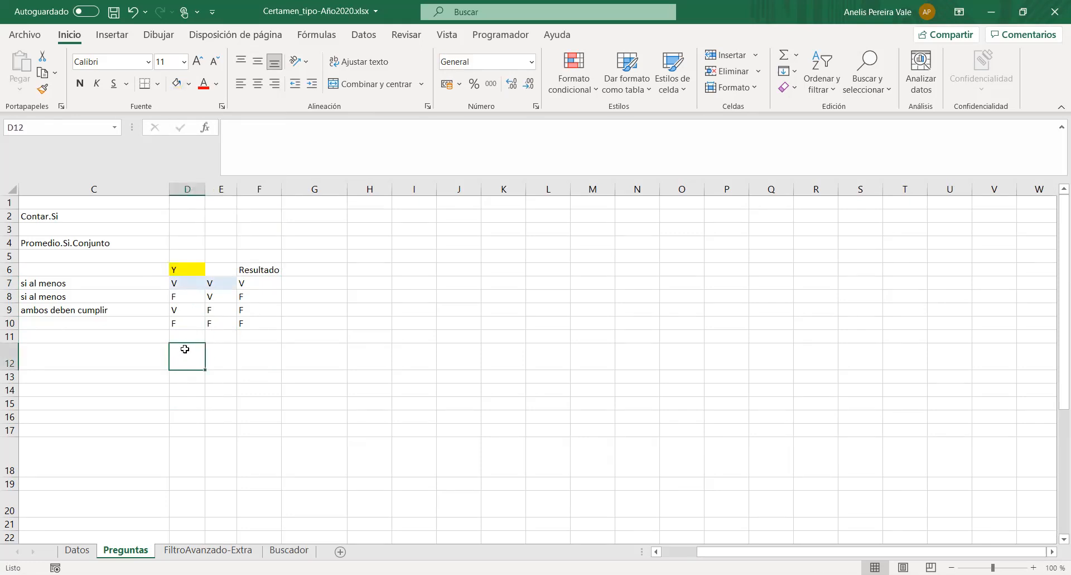
{"action": "type", "text": "o"}
{"action": "key", "text": "BackSpace"}
{"action": "type", "text": "O"}
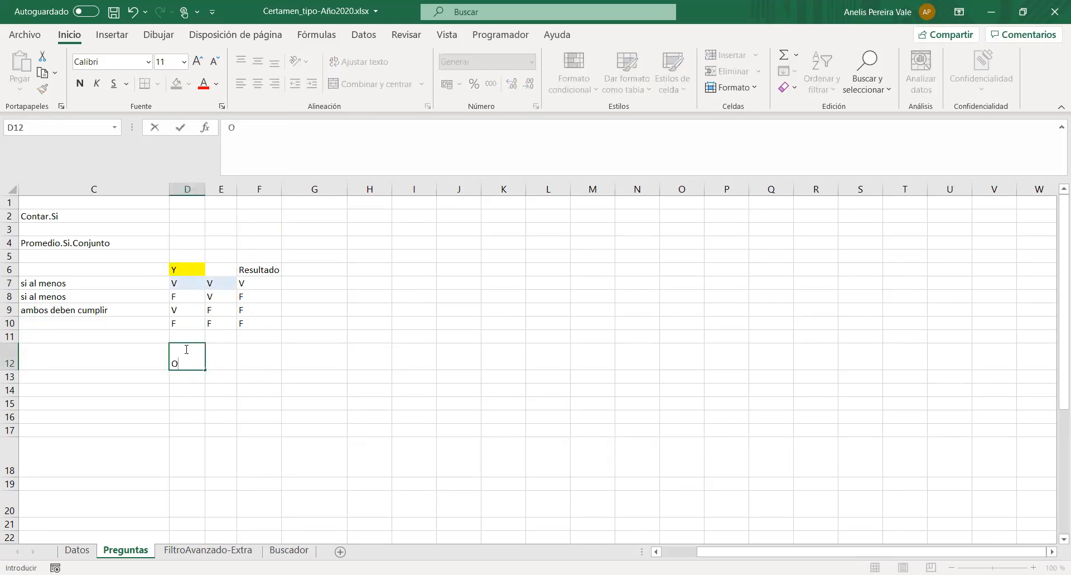
{"action": "key", "text": "Return"}
{"action": "type", "text": "V"}
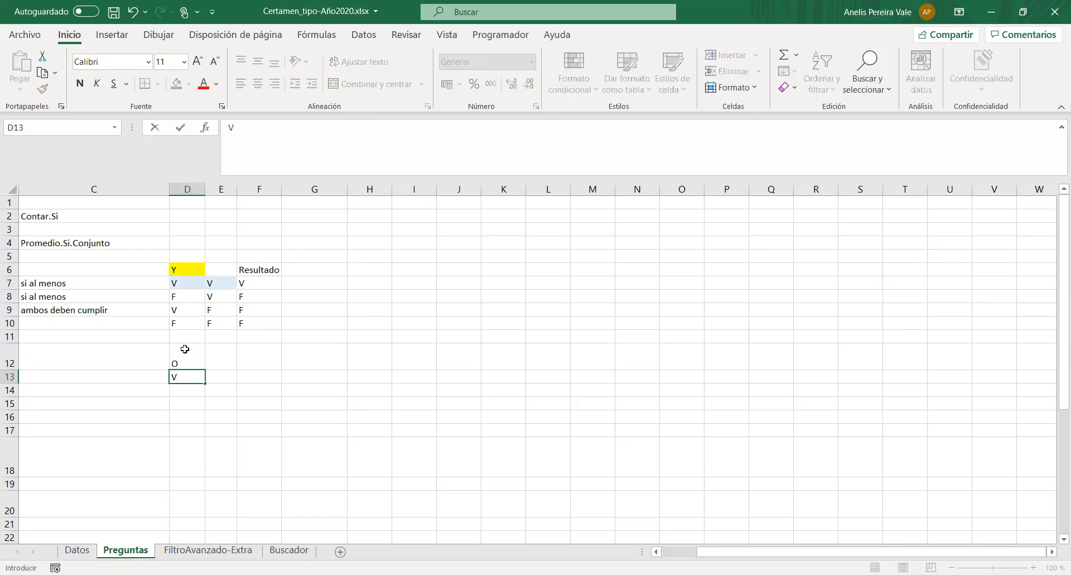
{"action": "key", "text": "Tab"}
{"action": "type", "text": "V"}
{"action": "key", "text": "Tab"}
{"action": "type", "text": "V"}
{"action": "key", "text": "Return"}
- Enter F, V and the result V in cells D14 to F14 of the O truth table
{"action": "type", "text": "F"}
{"action": "key", "text": "Tab"}
{"action": "type", "text": "V"}
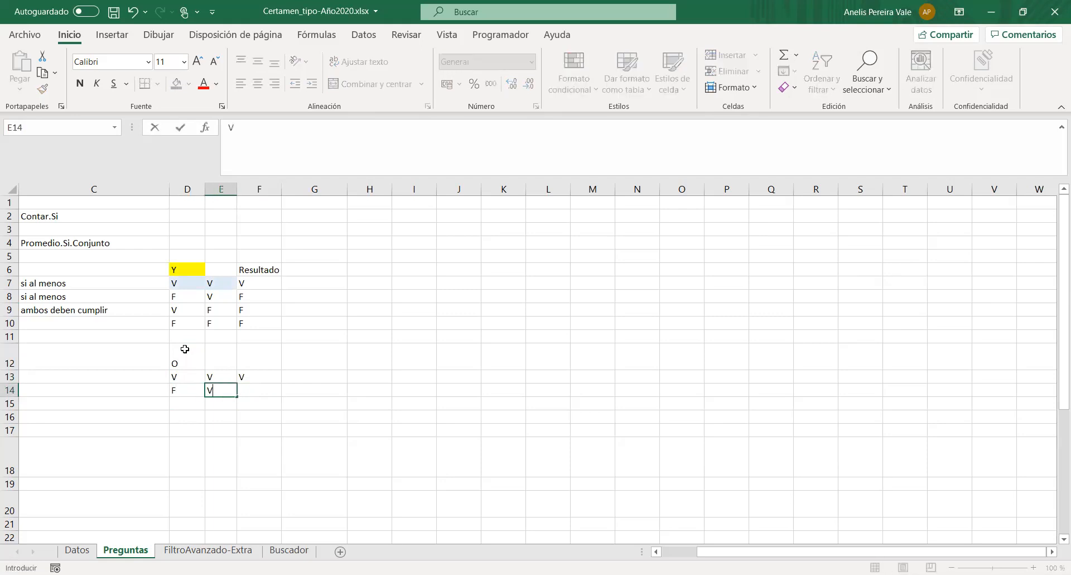
{"action": "key", "text": "Tab"}
{"action": "type", "text": "V"}
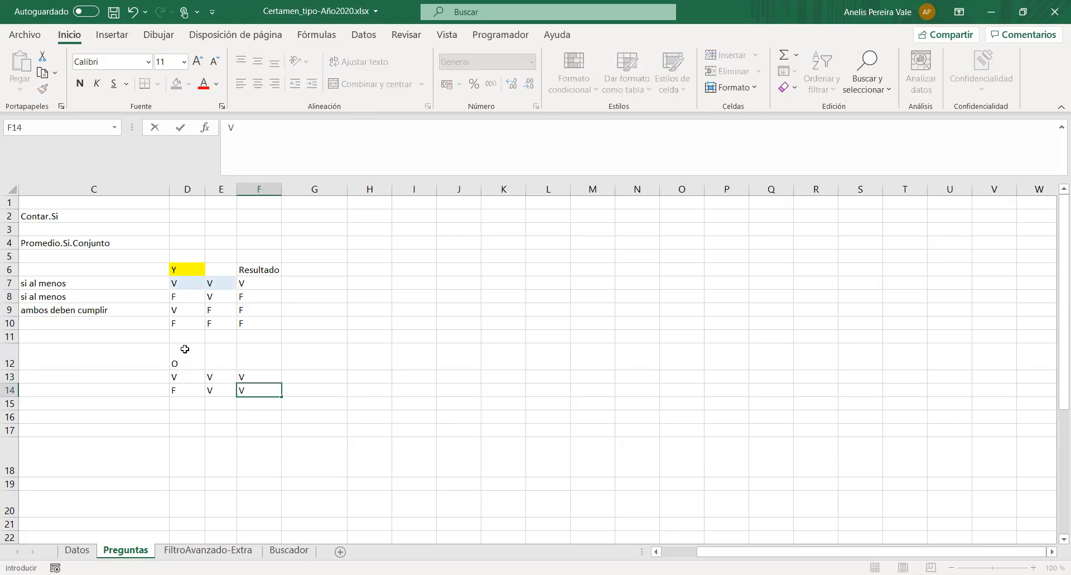
{"action": "key", "text": "Return"}
- Enter V, F and the result V in cells D15 to F15 of the O truth table
{"action": "type", "text": "V"}
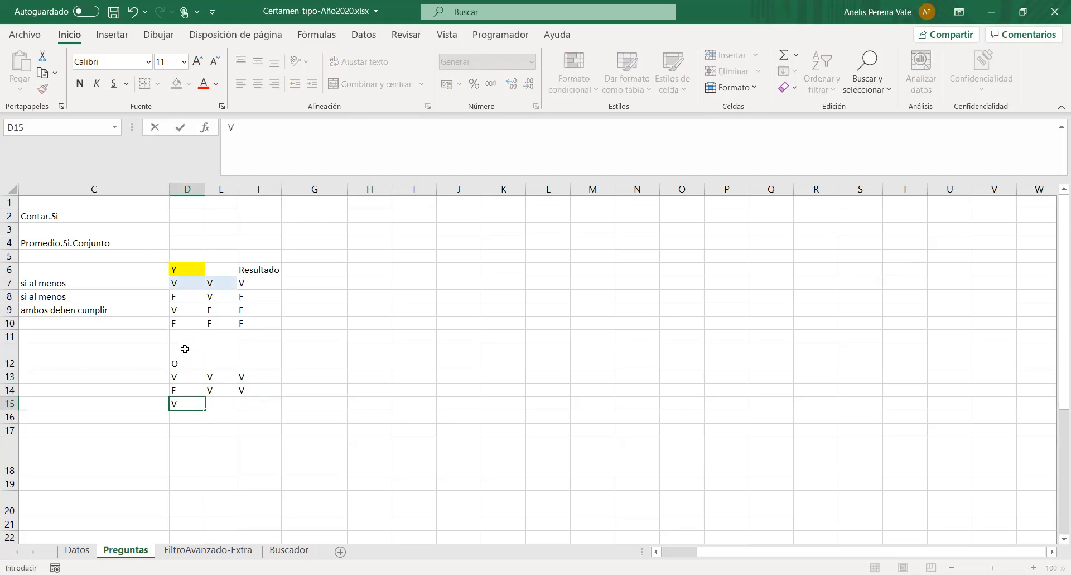
{"action": "key", "text": "Tab"}
{"action": "type", "text": "F"}
{"action": "key", "text": "Tab"}
{"action": "type", "text": "V"}
{"action": "key", "text": "Return"}
- Enter F, F and the result F in cells D16 to F16 as the O truth table's last row
{"action": "type", "text": "F"}
{"action": "key", "text": "Tab"}
{"action": "type", "text": "F"}
{"action": "key", "text": "Tab"}
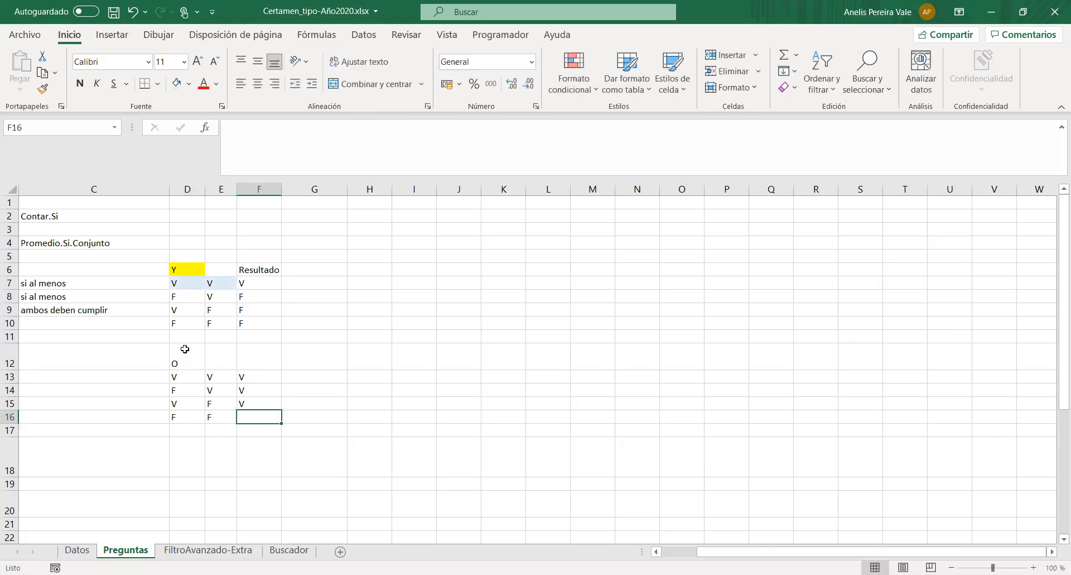
{"action": "type", "text": "F"}
{"action": "left_click", "coordinate": [186, 441]}
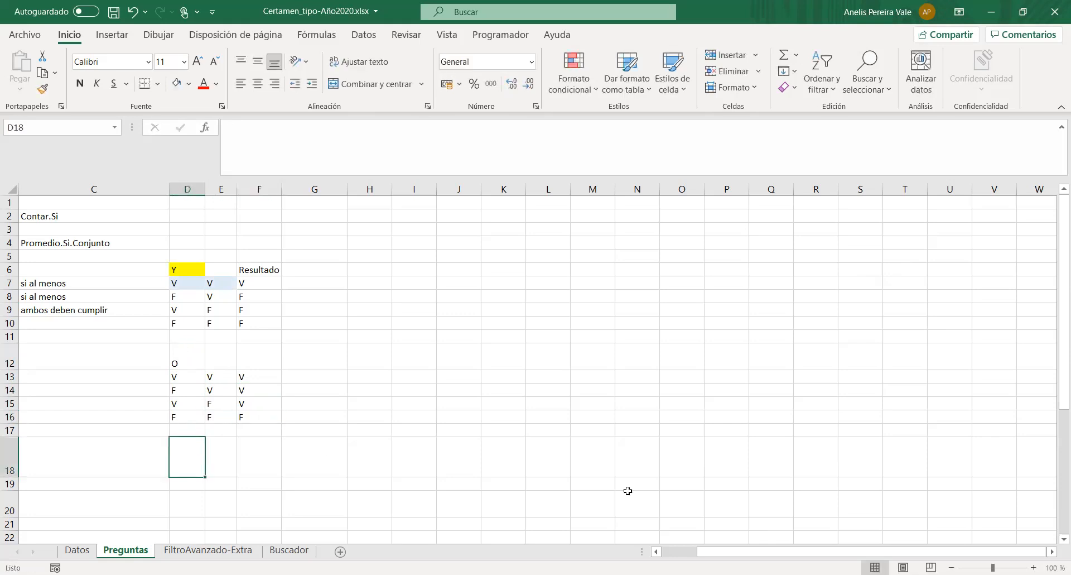
- Insert a blank column before column D, between the notes and the truth tables, and narrow it
{"action": "left_click_drag", "start_coordinate": [738, 551], "coordinate": [720, 553]}
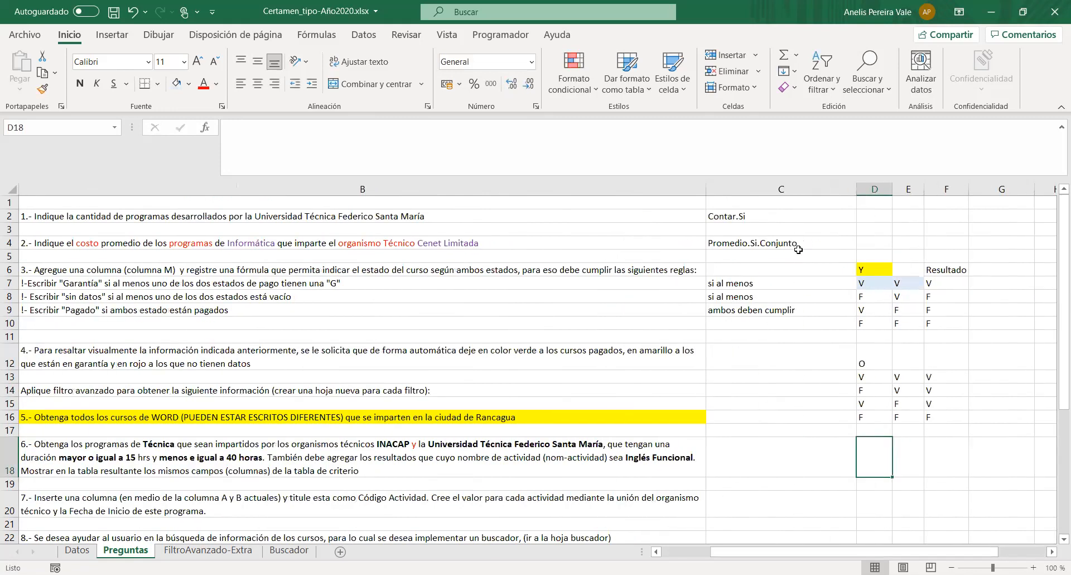
{"action": "right_click", "coordinate": [874, 189]}
{"action": "left_click", "coordinate": [895, 313]}
{"action": "left_click_drag", "start_coordinate": [1007, 189], "coordinate": [898, 189]}
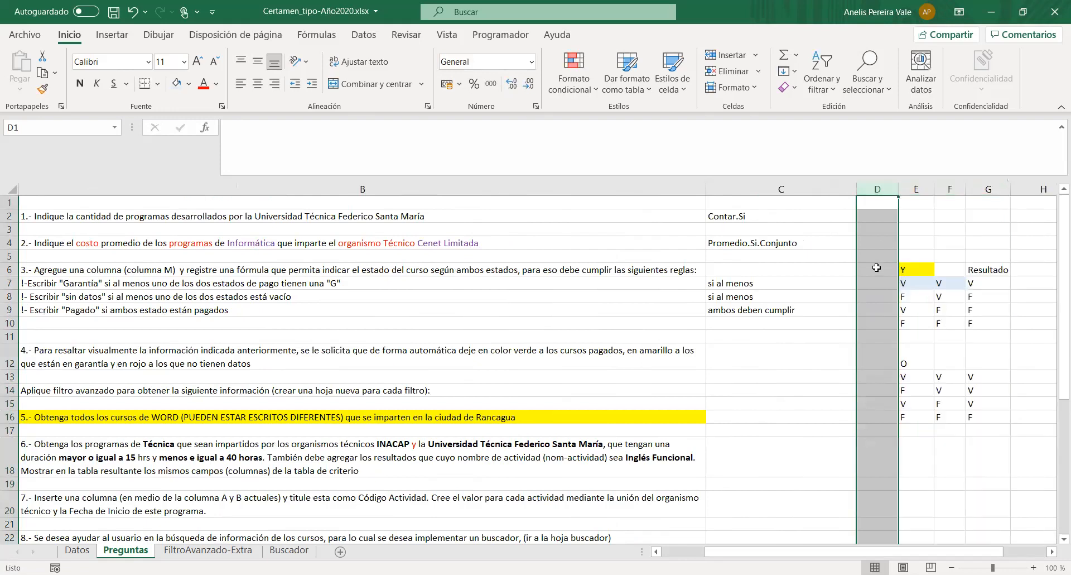
- Fill the input pairs in E13:F15 of the O truth table with light blue
{"action": "left_click", "coordinate": [871, 282]}
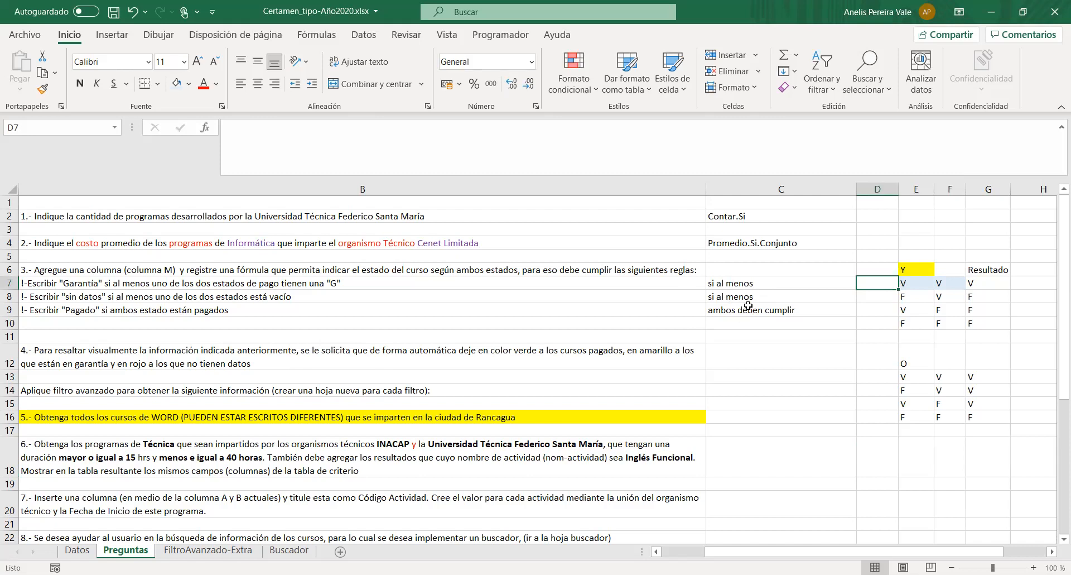
{"action": "left_click", "coordinate": [911, 375]}
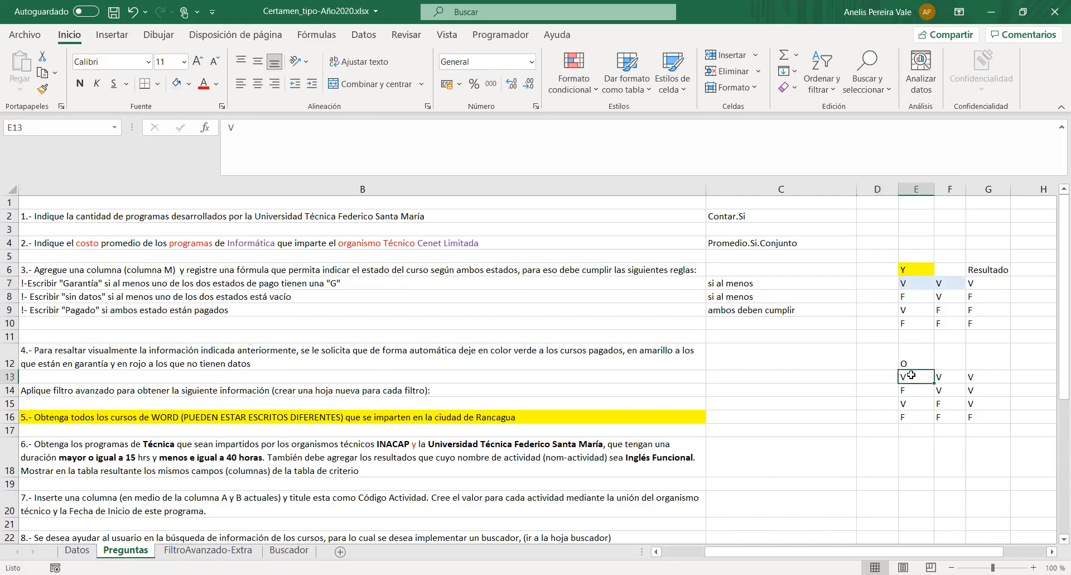
{"action": "left_click_drag", "start_coordinate": [905, 390], "coordinate": [947, 390]}
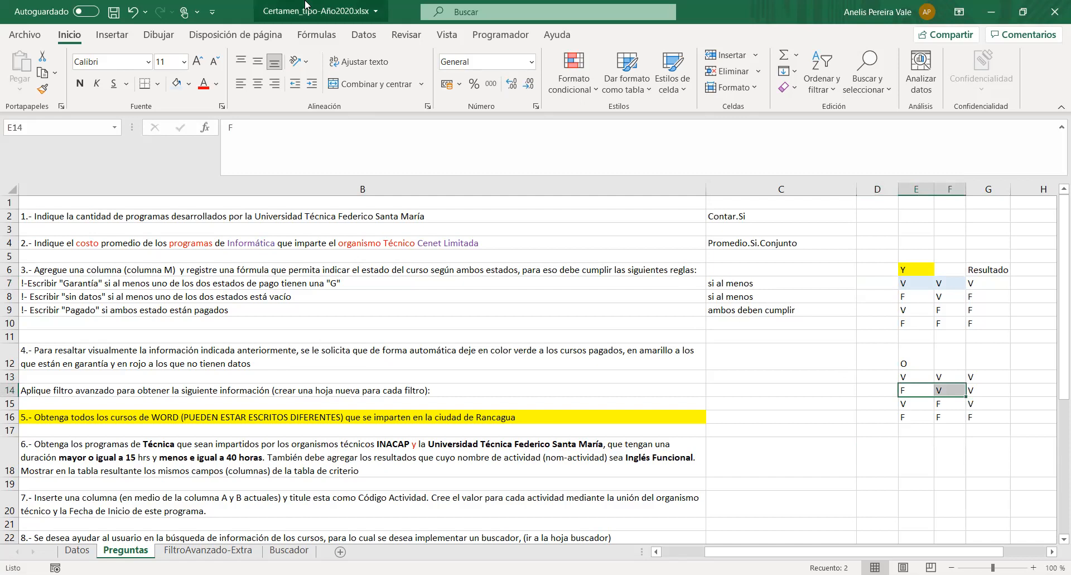
{"action": "left_click_drag", "start_coordinate": [910, 403], "coordinate": [952, 403]}
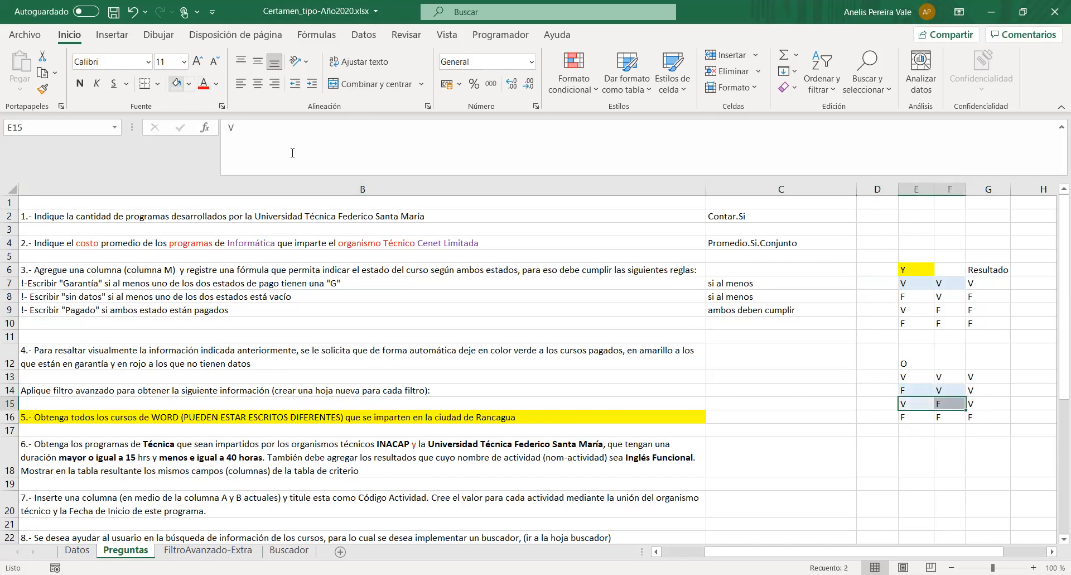
{"action": "left_click_drag", "start_coordinate": [909, 377], "coordinate": [949, 376]}
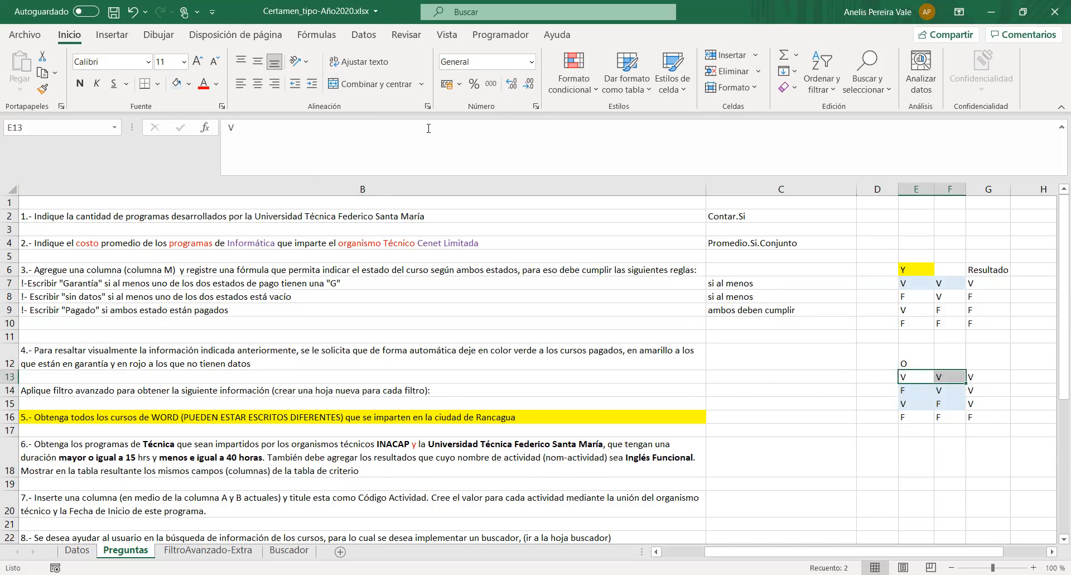
- Enter O in cells D7 and D8, beside the two "si al menos" notes
{"action": "left_click", "coordinate": [875, 287]}
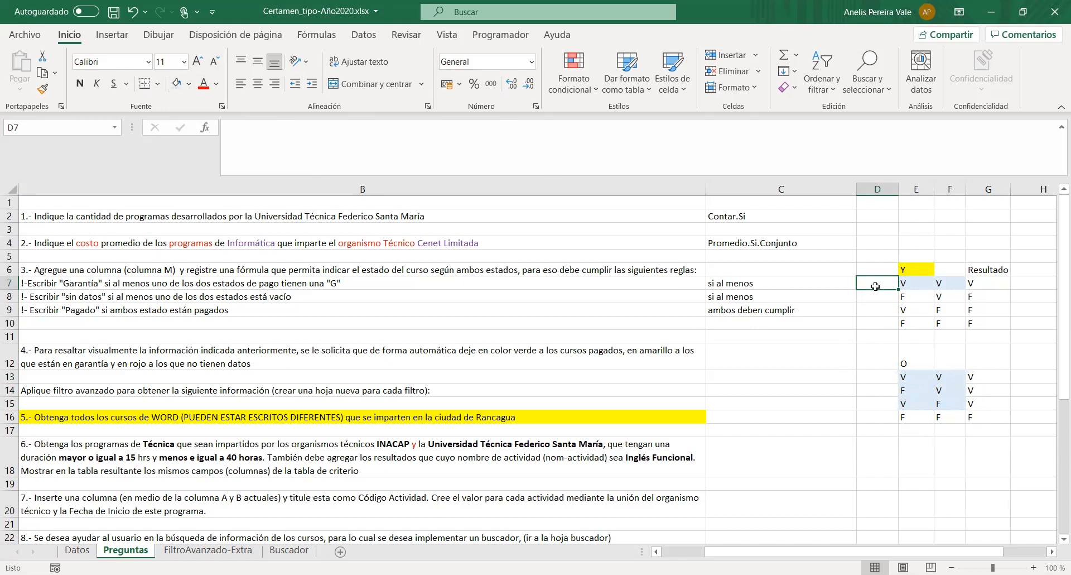
{"action": "type", "text": "O"}
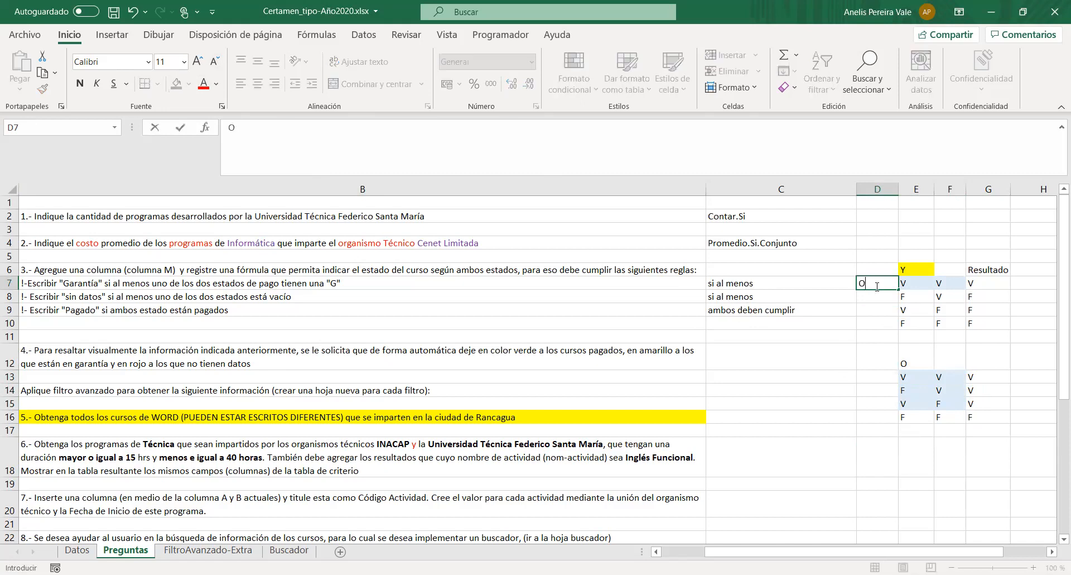
{"action": "key", "text": "Return"}
{"action": "type", "text": "O"}
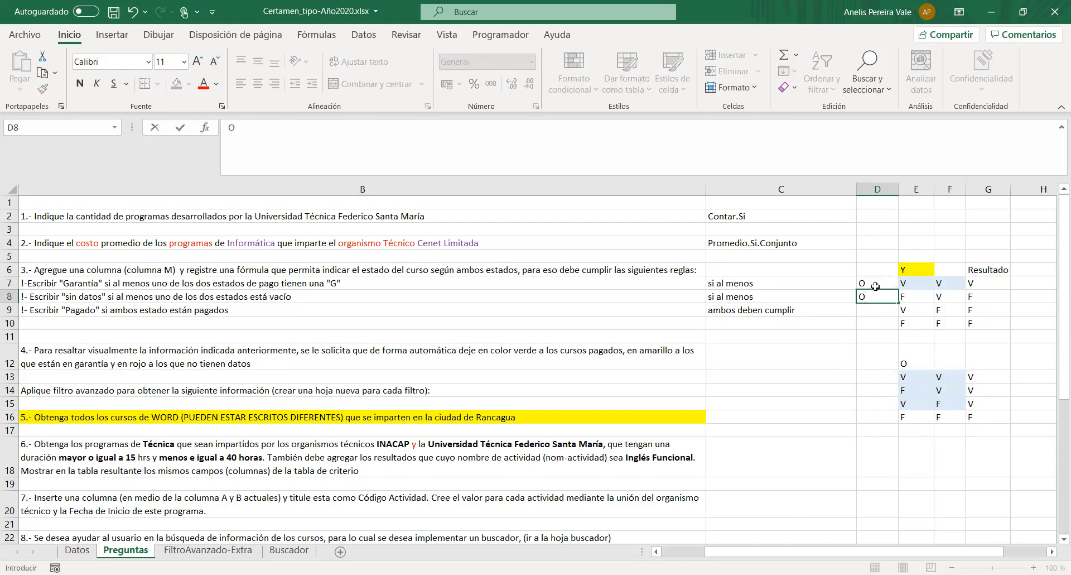
{"action": "key", "text": "Return"}
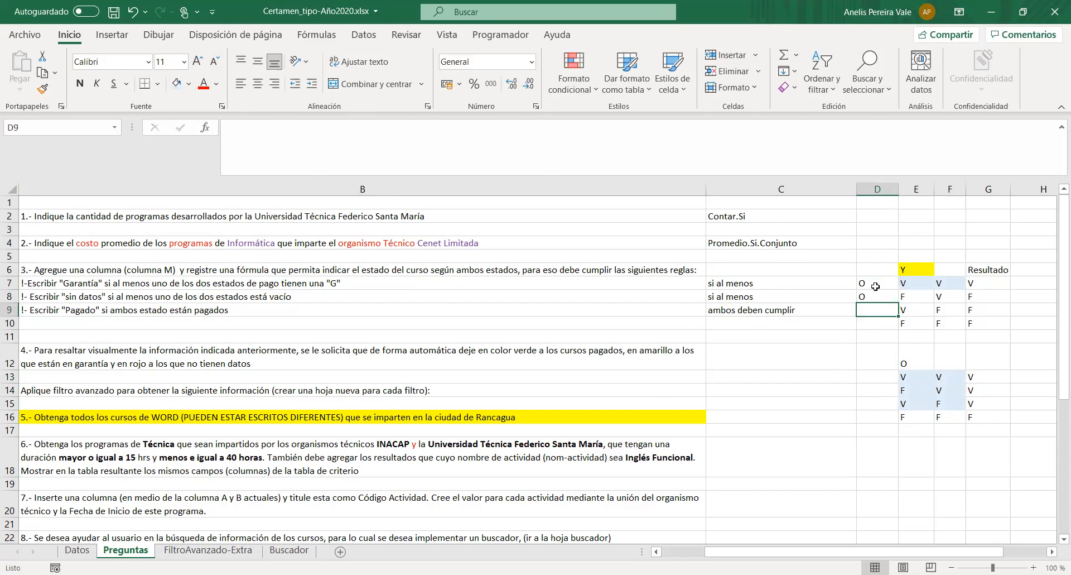
- Enter Y in cell D9, beside the "ambos deben cumplir" note, keeping O in D8
{"action": "left_click_drag", "start_coordinate": [909, 284], "coordinate": [953, 284]}
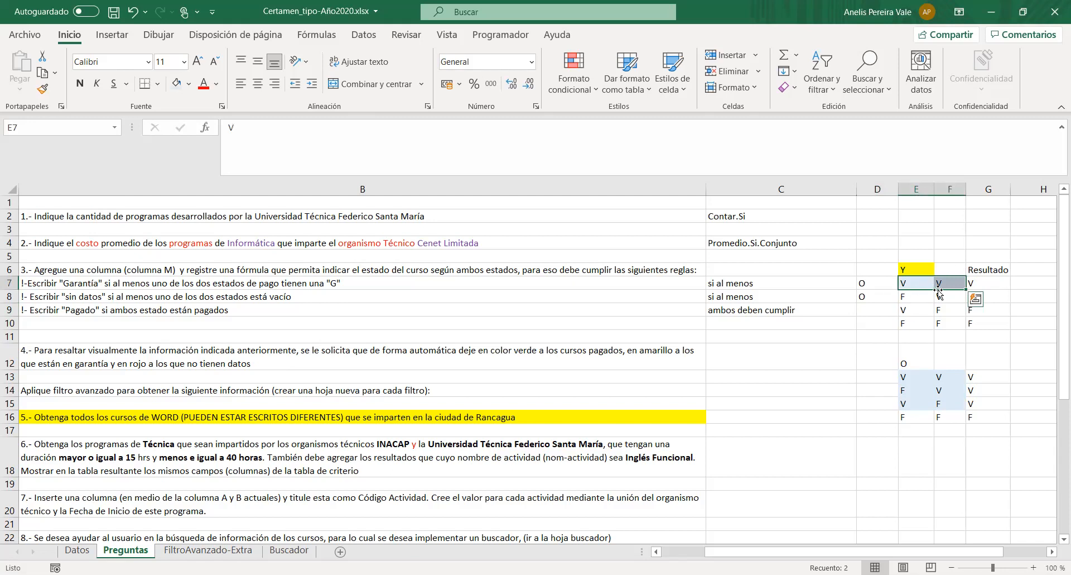
{"action": "left_click", "coordinate": [987, 289]}
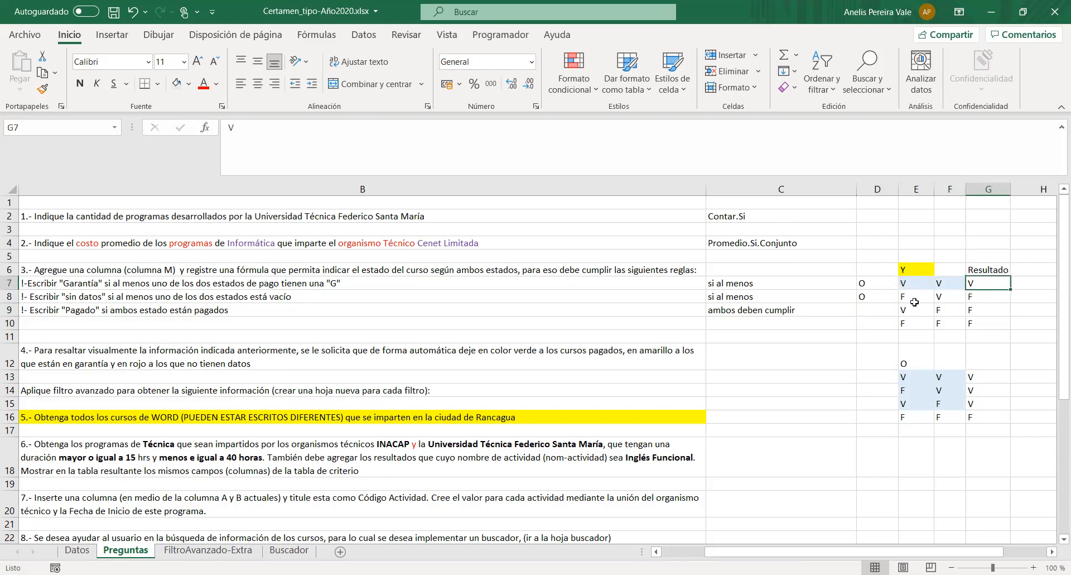
{"action": "left_click", "coordinate": [908, 273]}
{"action": "left_click", "coordinate": [871, 309]}
{"action": "type", "text": "Y"}
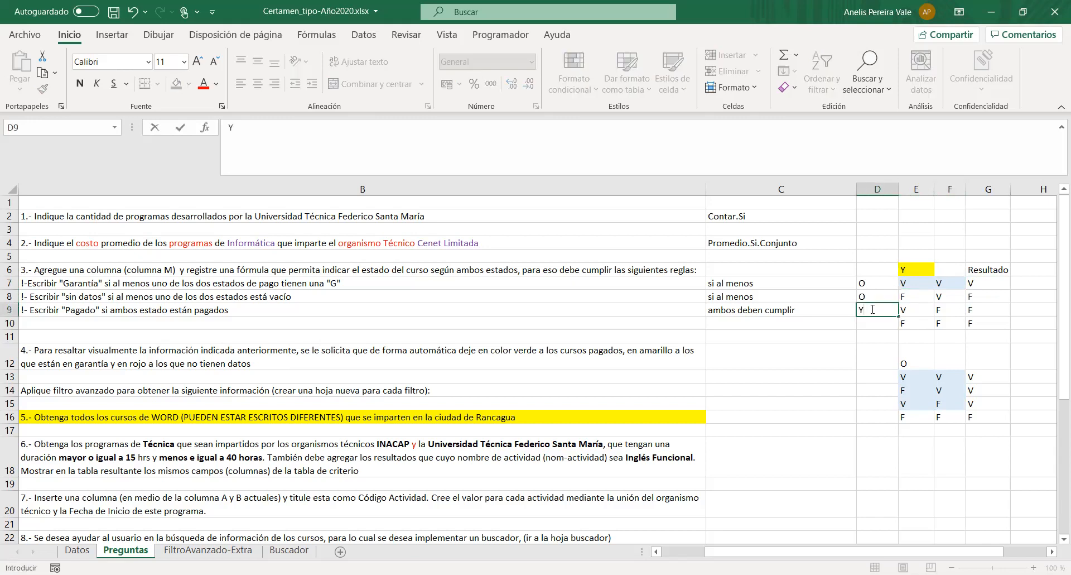
{"action": "left_click_drag", "start_coordinate": [736, 282], "coordinate": [859, 309]}
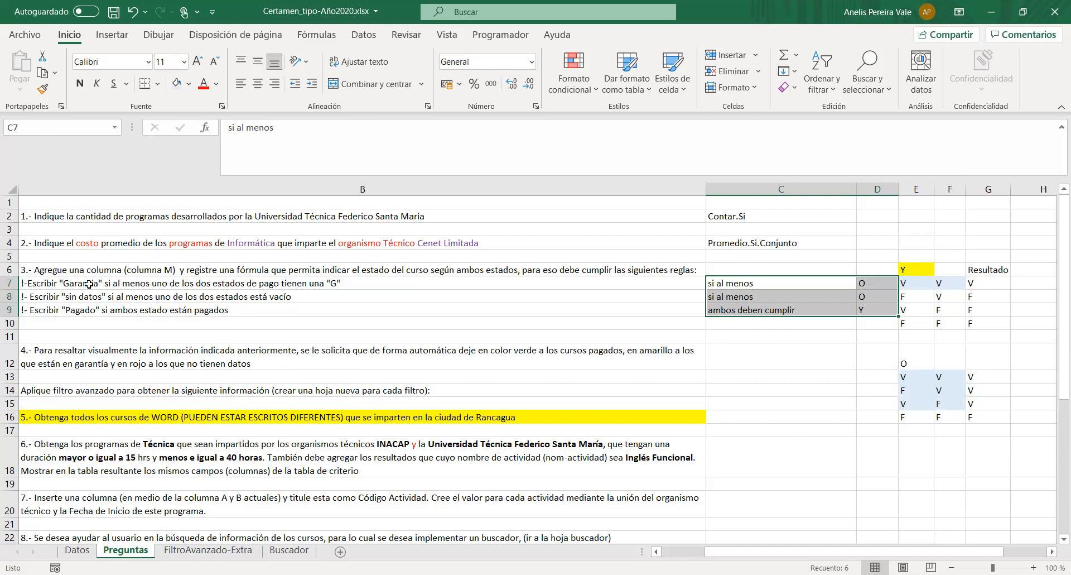
{"action": "left_click", "coordinate": [864, 296]}
{"action": "type", "text": "O"}
{"action": "key", "text": "ctrl+Return"}
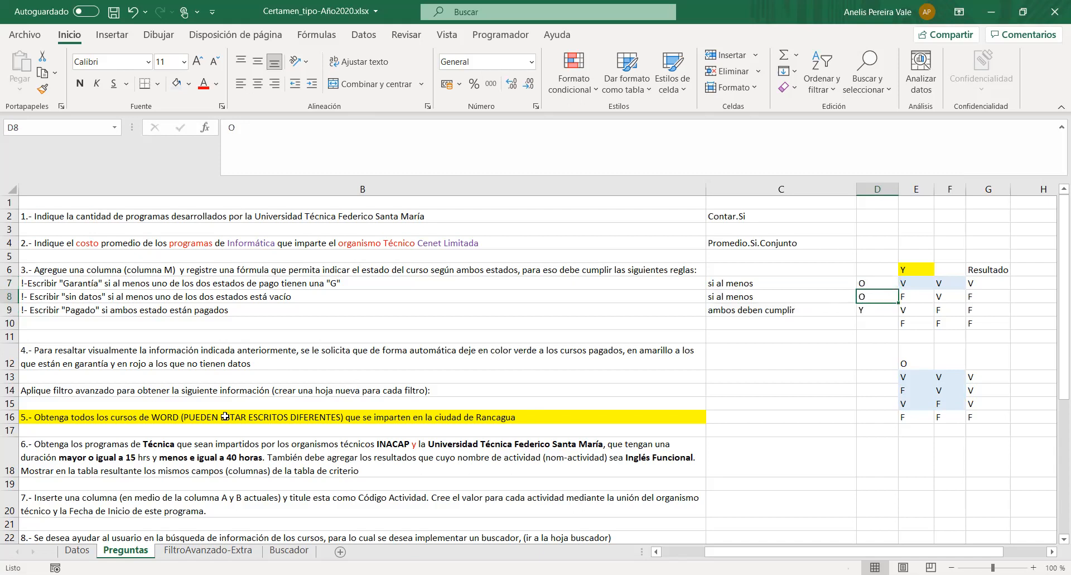
- On the Datos sheet, start a Y formula in P8 with the first condition H2="P"
{"action": "left_click", "coordinate": [77, 550]}
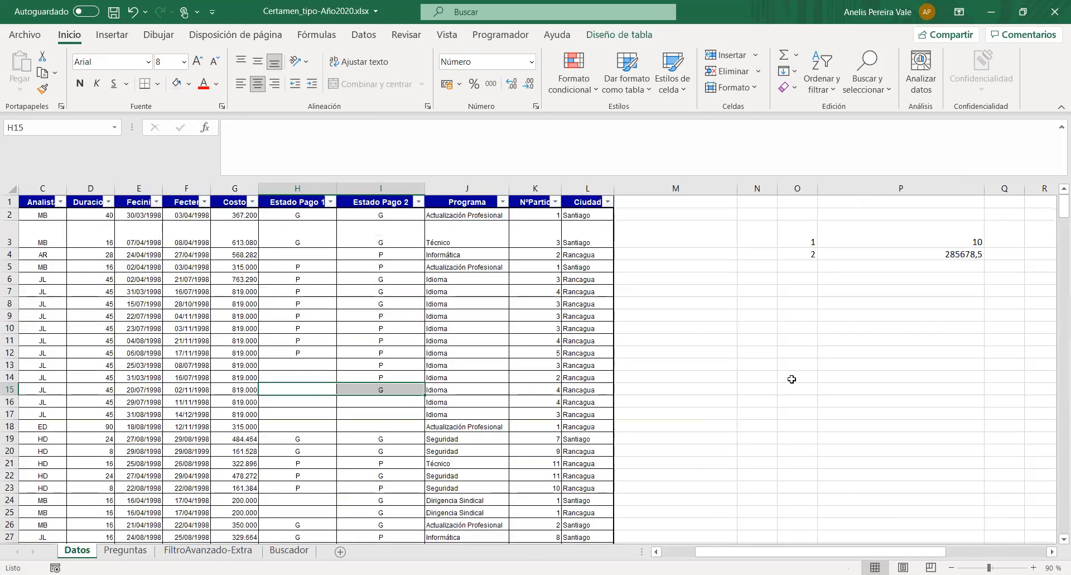
{"action": "left_click", "coordinate": [836, 328]}
{"action": "left_click", "coordinate": [830, 304]}
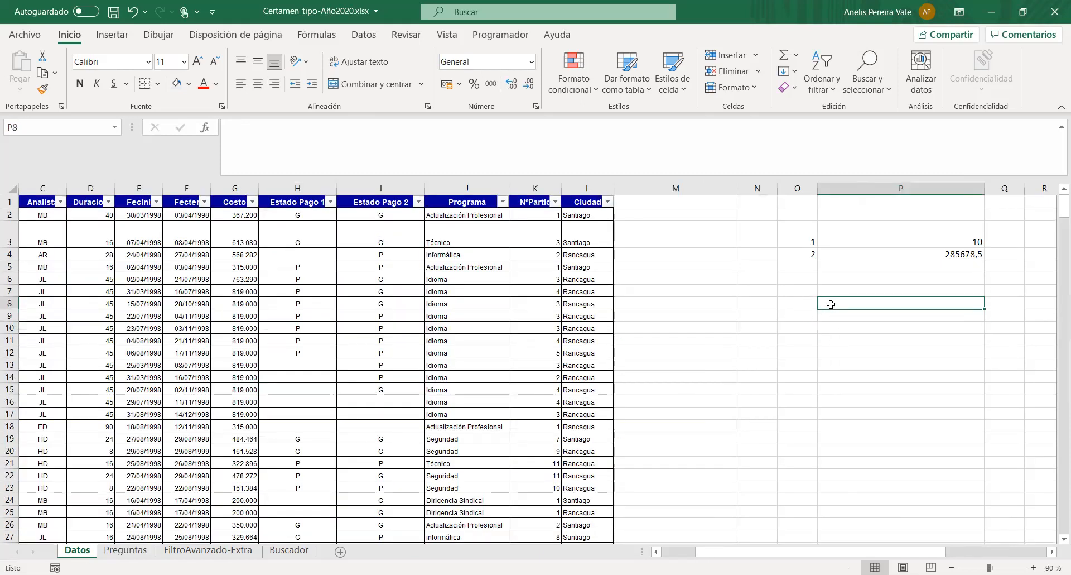
{"action": "left_click", "coordinate": [258, 135]}
{"action": "type", "text": "="}
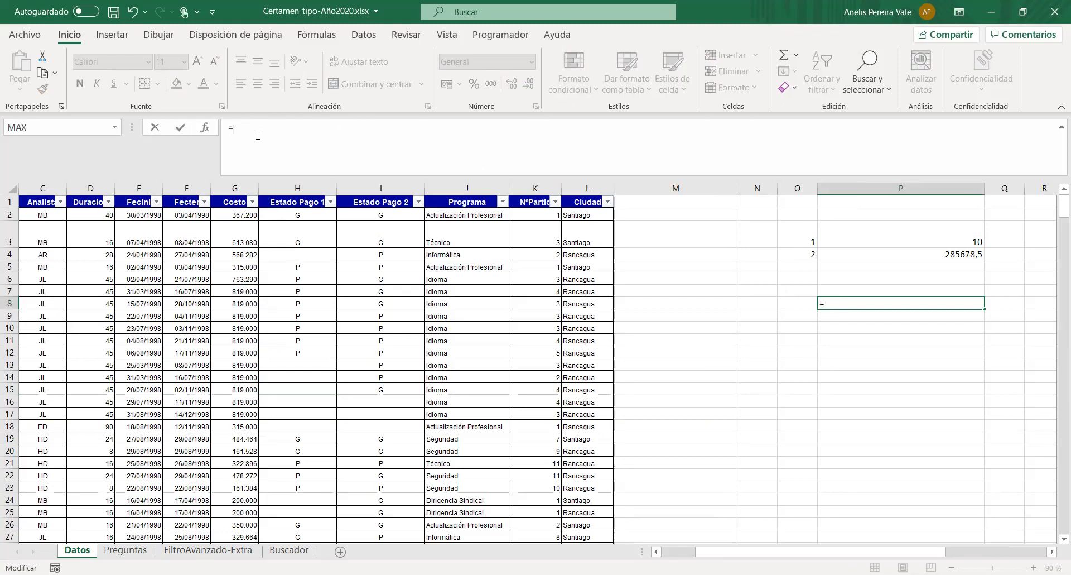
{"action": "type", "text": "Y"}
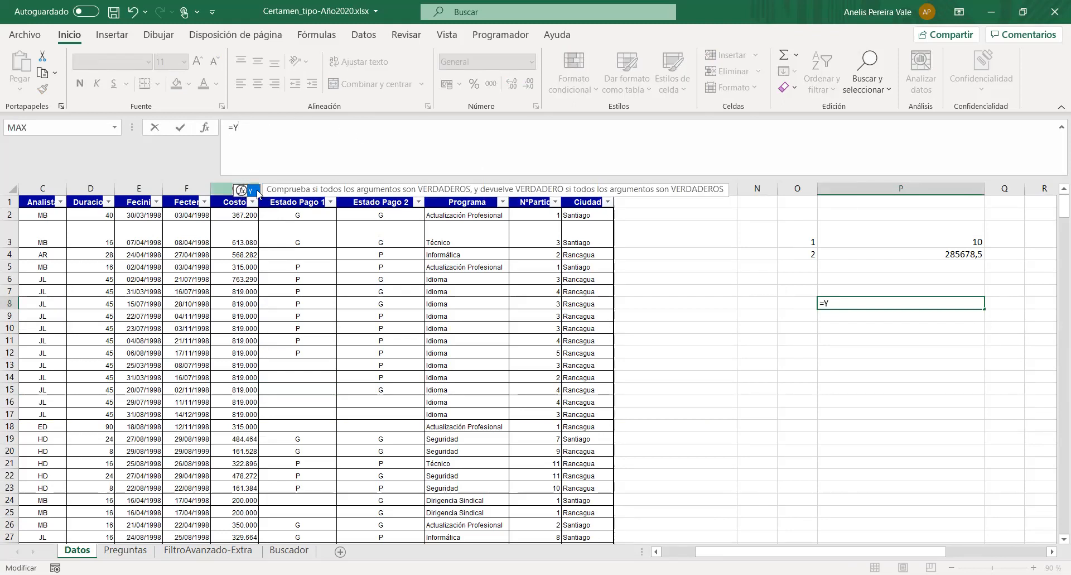
{"action": "type", "text": "("}
{"action": "left_click", "coordinate": [289, 217]}
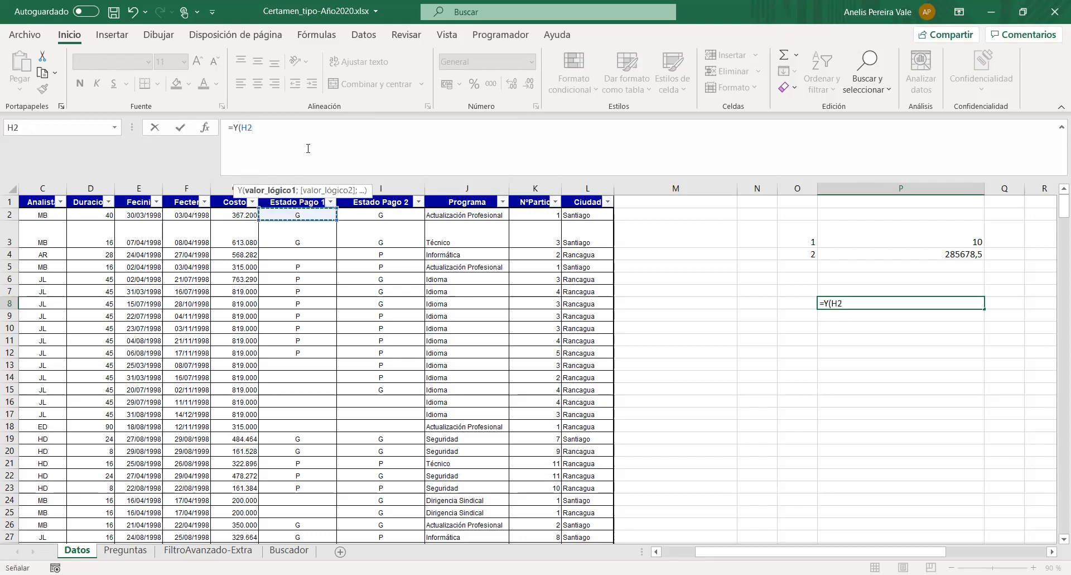
{"action": "type", "text": "=\"\""}
{"action": "left_click", "coordinate": [266, 126]}
{"action": "type", "text": "P"}
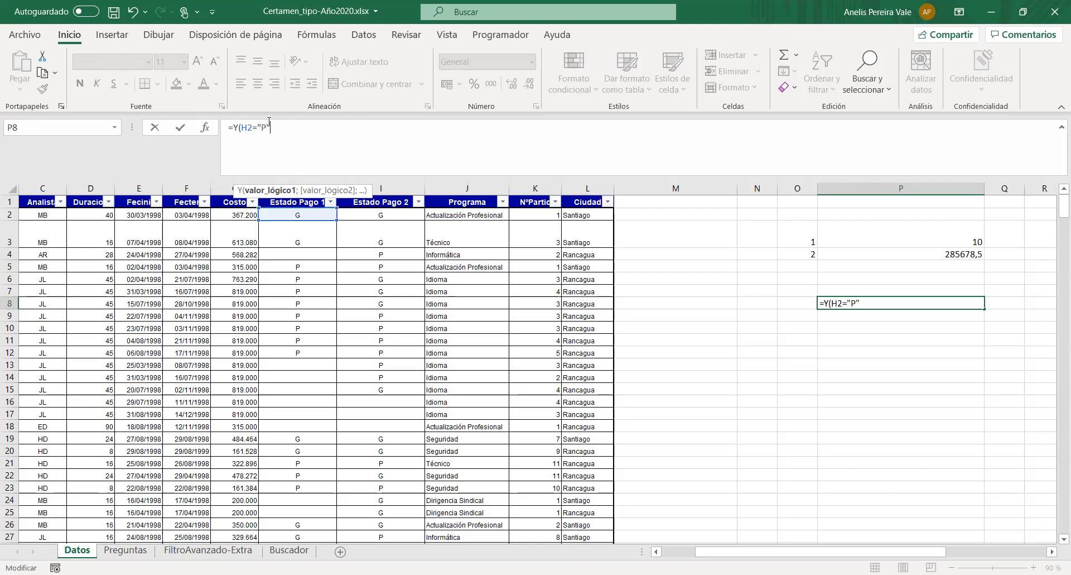
{"action": "key", "text": "Right"}
{"action": "type", "text": ";"}
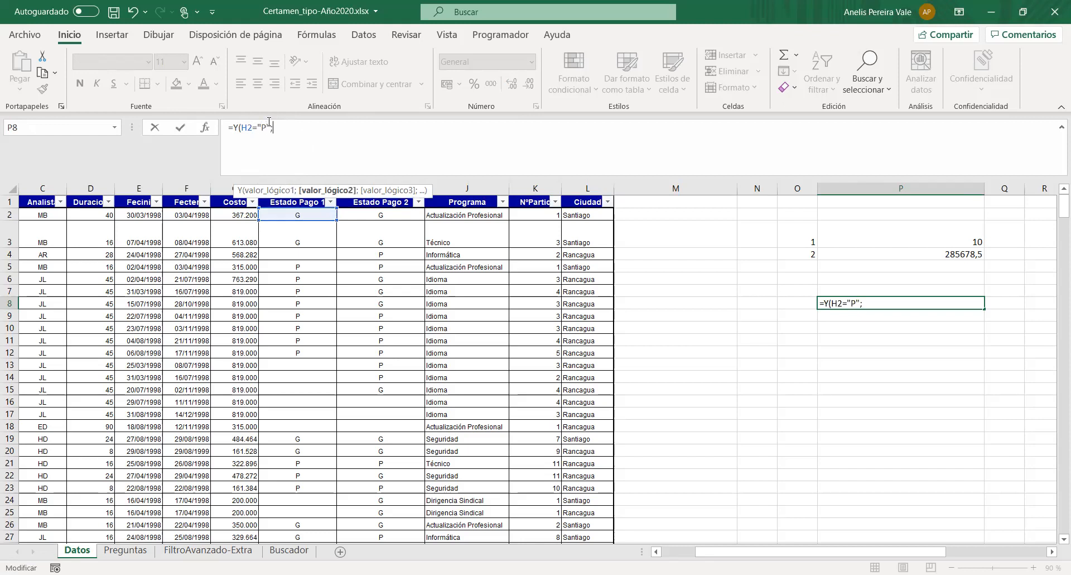
- Complete the Y formula in P8 with the second condition I2="P"
{"action": "left_click", "coordinate": [371, 217]}
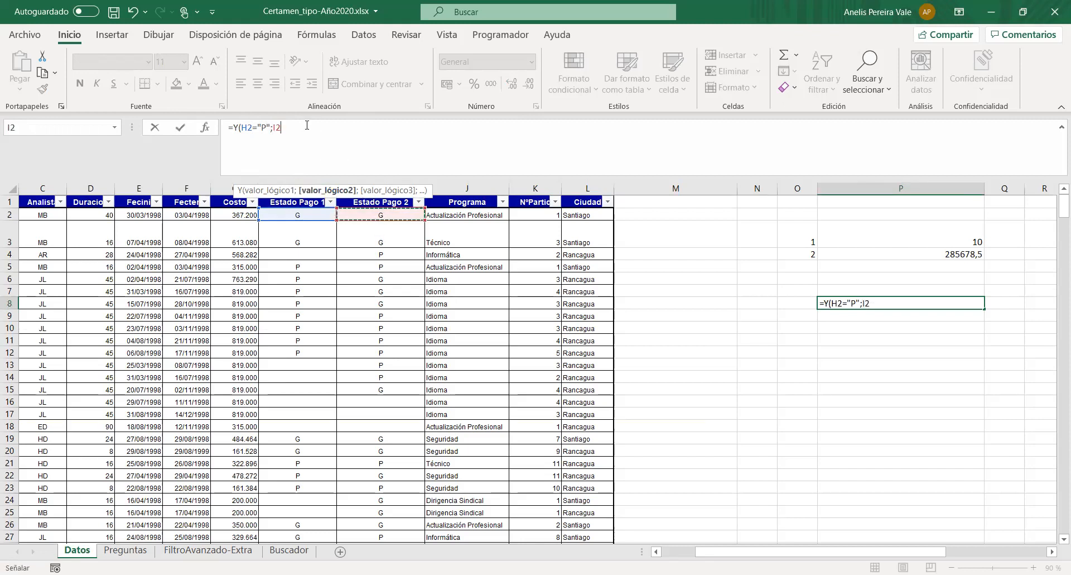
{"action": "type", "text": "=\"\""}
{"action": "left_click", "coordinate": [298, 126]}
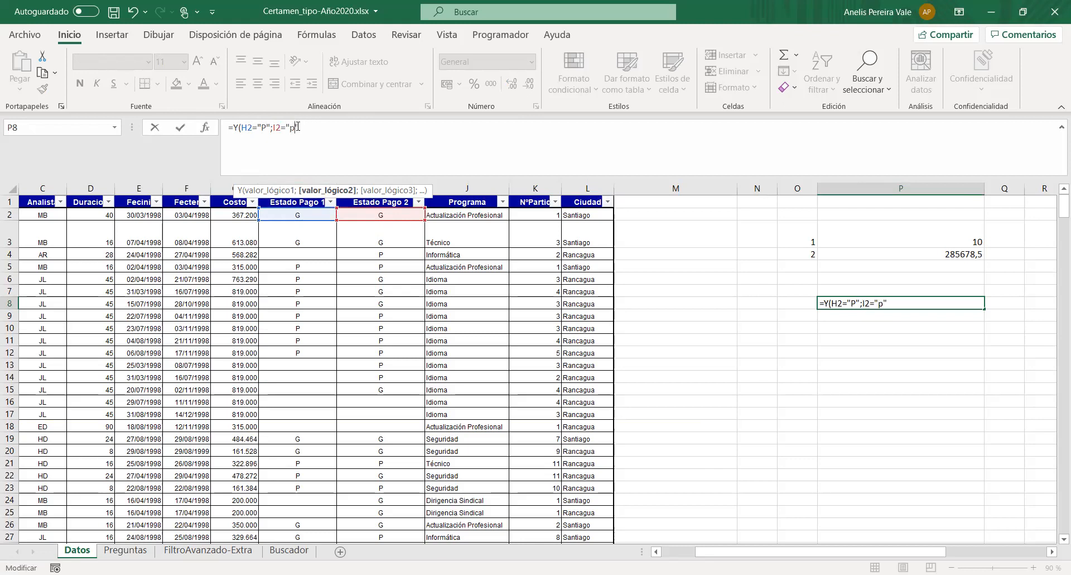
{"action": "type", "text": "P"}
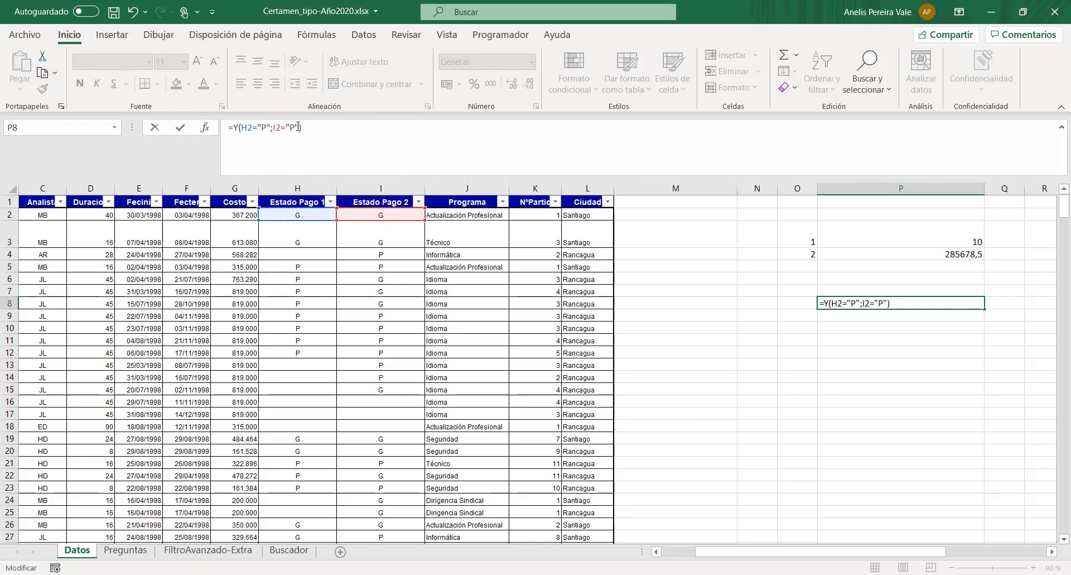
{"action": "key", "text": "Return"}
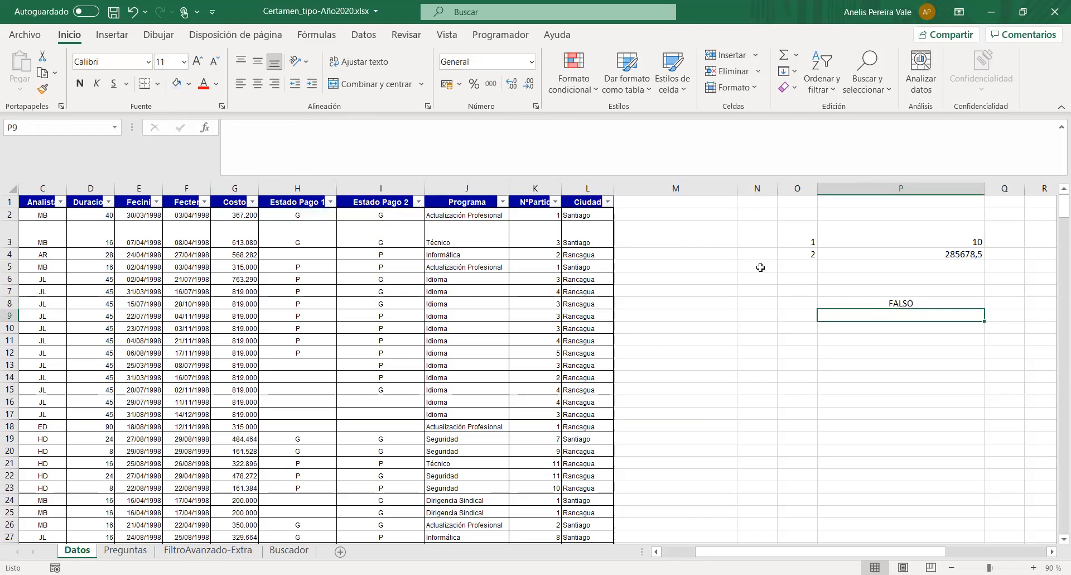
{"action": "left_click", "coordinate": [832, 301]}
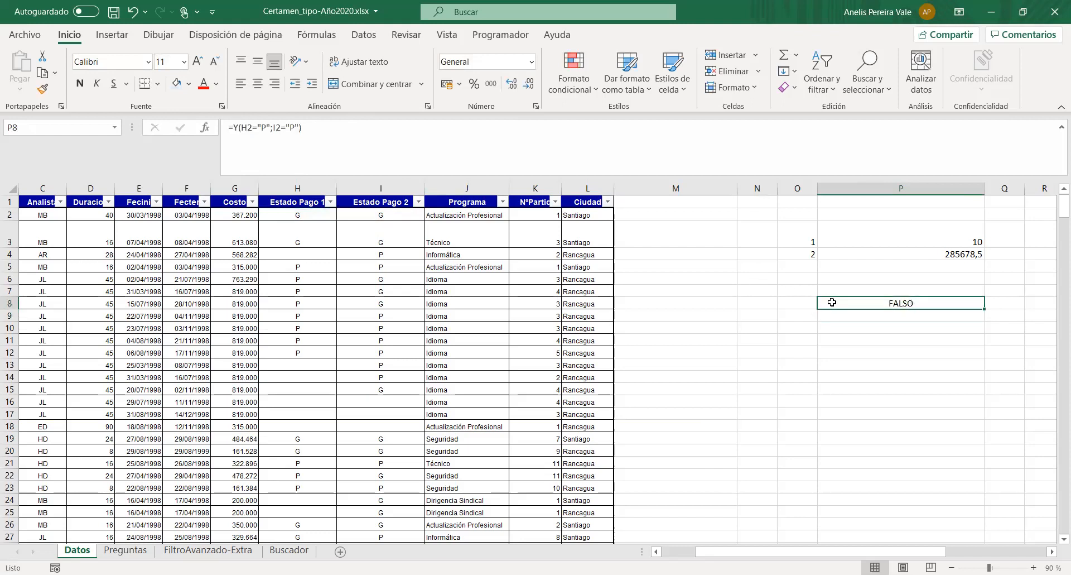
- Label the Y test by entering PAGADO in cell Q8
{"action": "left_click", "coordinate": [1005, 306]}
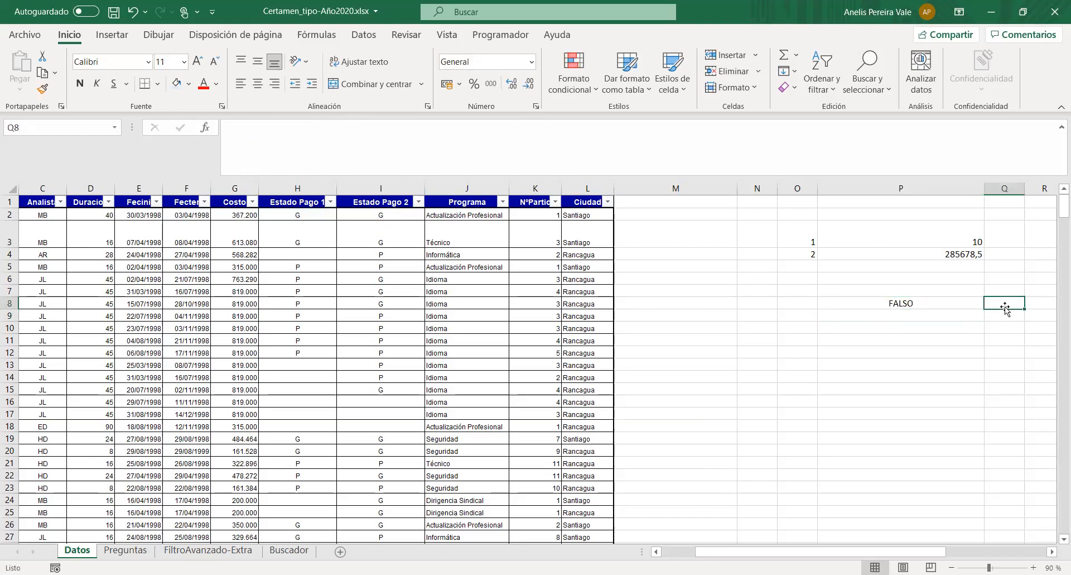
{"action": "type", "text": "y"}
{"action": "key", "text": "BackSpace"}
{"action": "type", "text": "Y"}
{"action": "key", "text": "Return"}
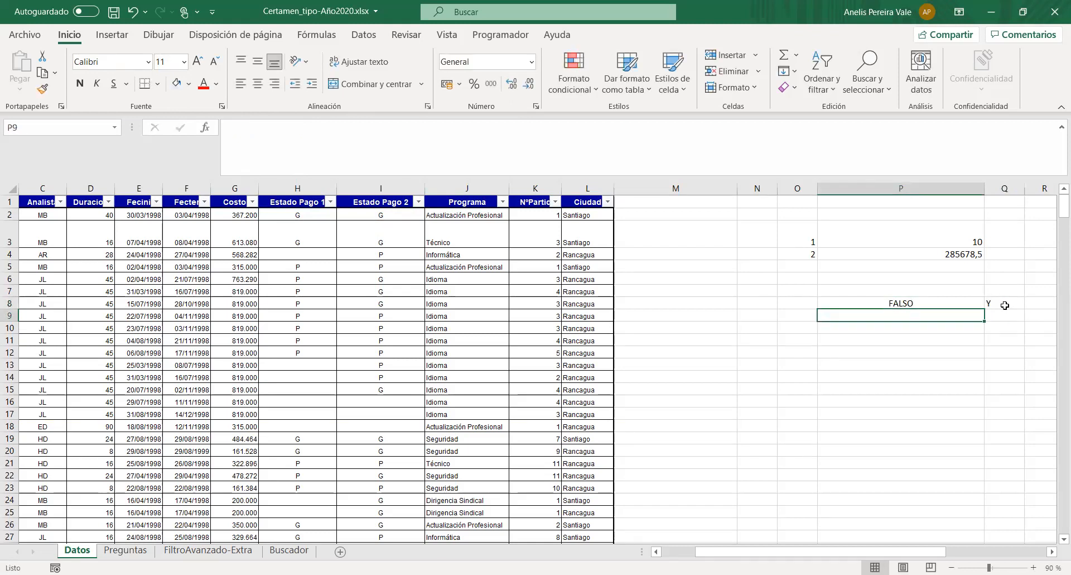
{"action": "left_click", "coordinate": [1005, 305]}
{"action": "left_click", "coordinate": [246, 130]}
{"action": "key", "text": "BackSpace"}
{"action": "type", "text": "PAGADO"}
{"action": "key", "text": "Return"}
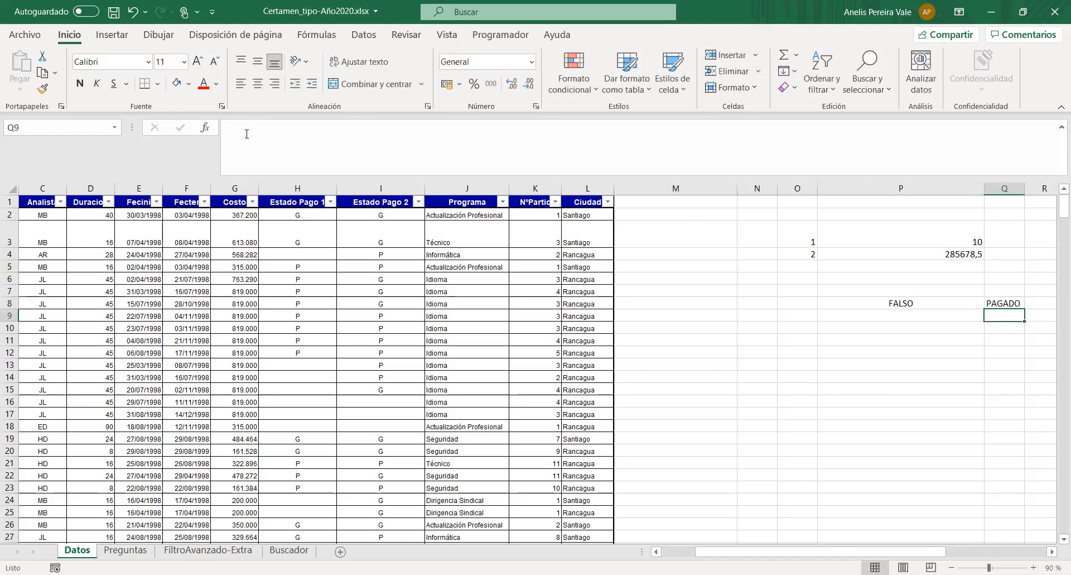
- Start an O formula in P9 with the first condition H2="G"
{"action": "left_click", "coordinate": [832, 328]}
{"action": "left_click", "coordinate": [826, 316]}
{"action": "left_click", "coordinate": [287, 145]}
{"action": "type", "text": "="}
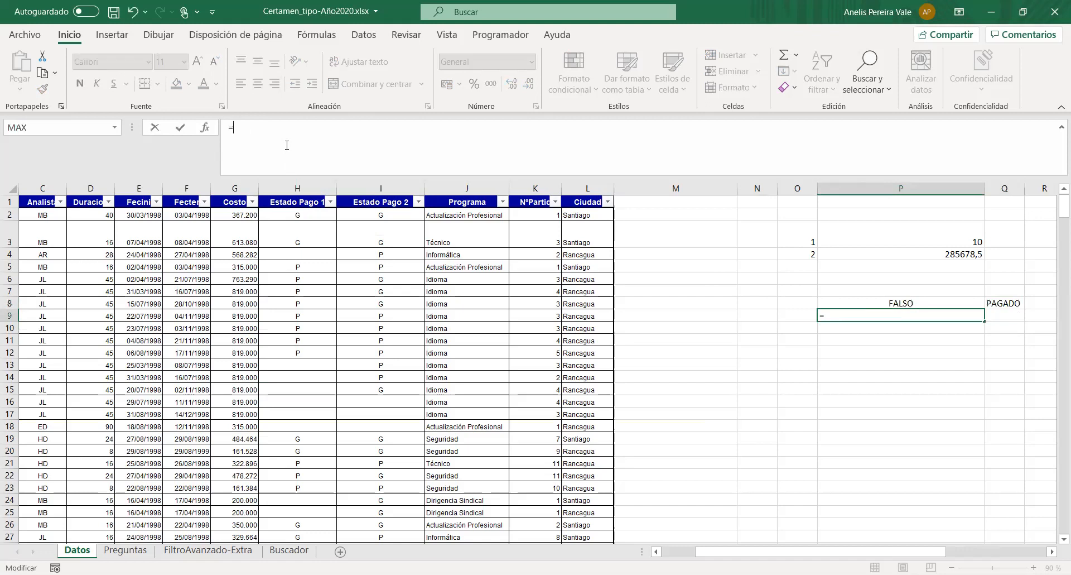
{"action": "type", "text": "O"}
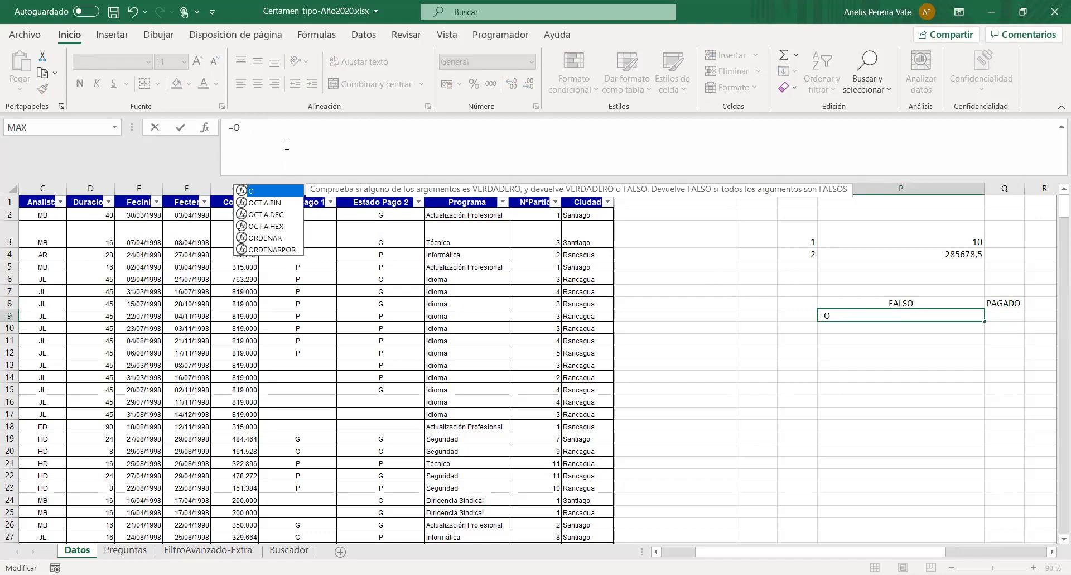
{"action": "double_click", "coordinate": [258, 192]}
{"action": "left_click", "coordinate": [312, 215]}
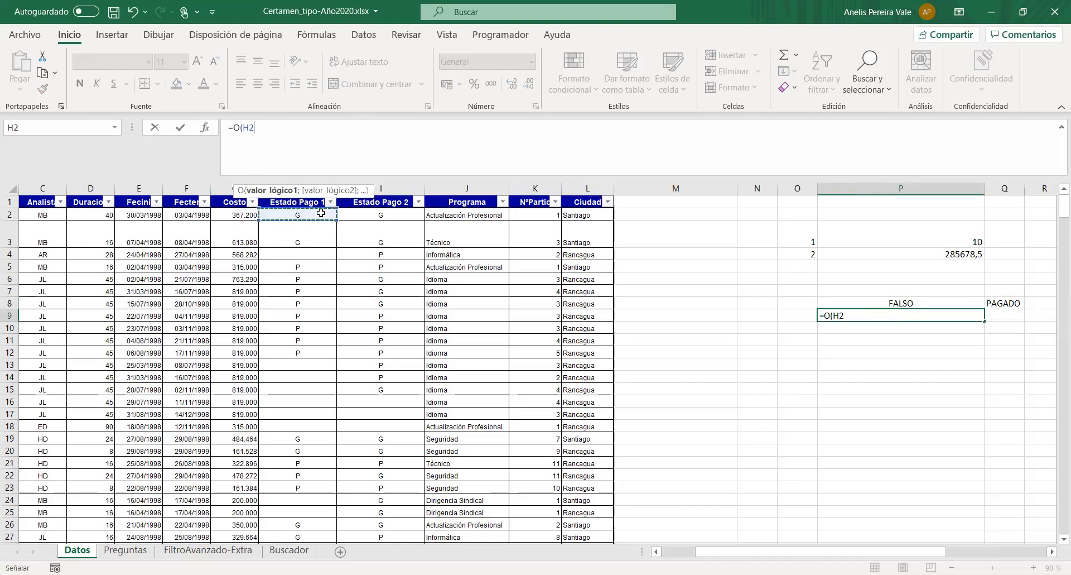
{"action": "type", "text": "=\"\""}
{"action": "left_click", "coordinate": [265, 125]}
{"action": "type", "text": "g"}
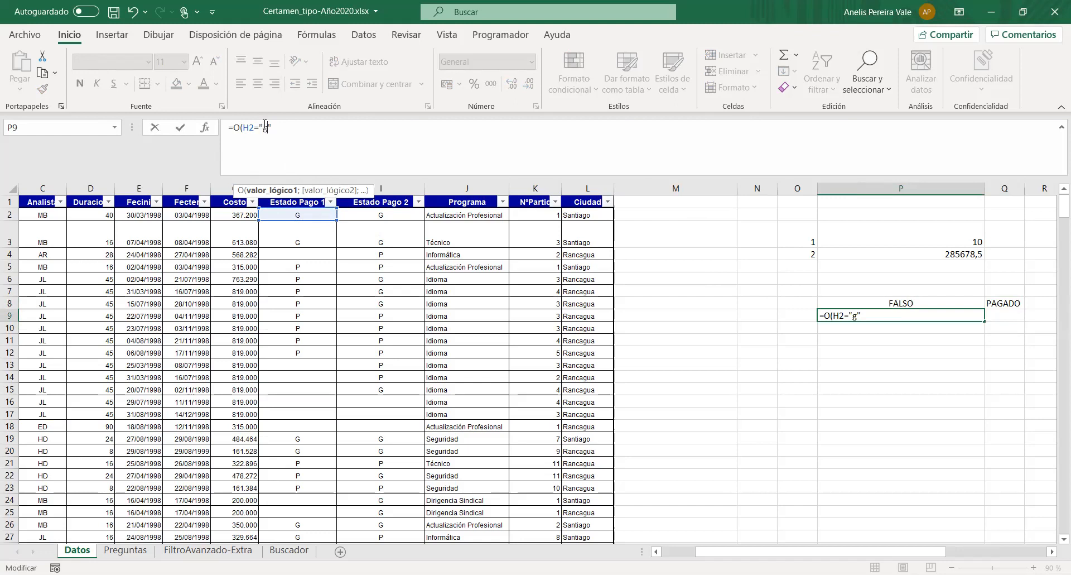
{"action": "key", "text": "BackSpace"}
{"action": "type", "text": "G\";"}
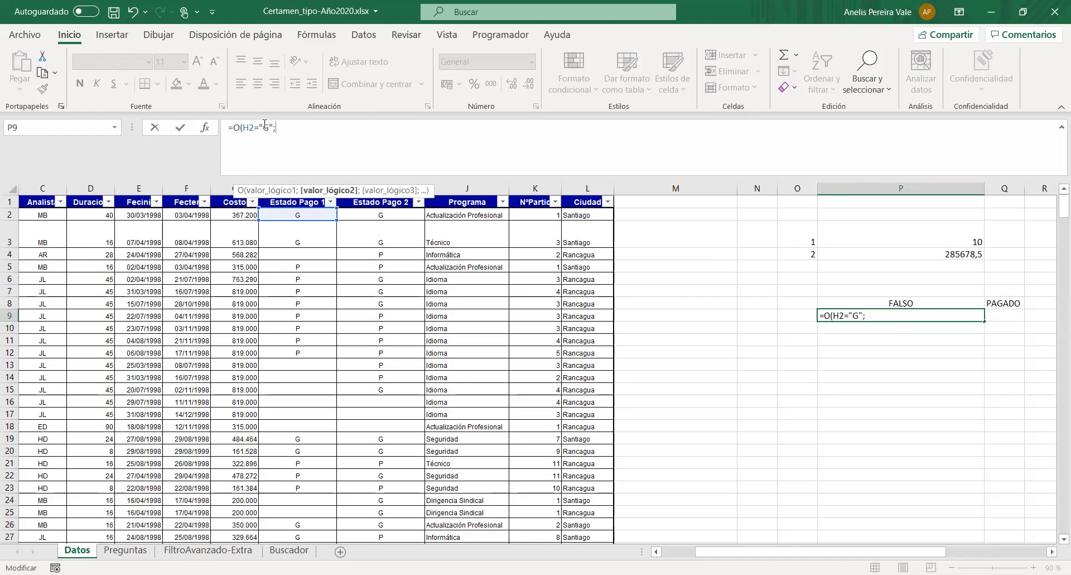
- Complete the O formula in P9 with the second condition I2="G"
{"action": "left_click", "coordinate": [380, 215]}
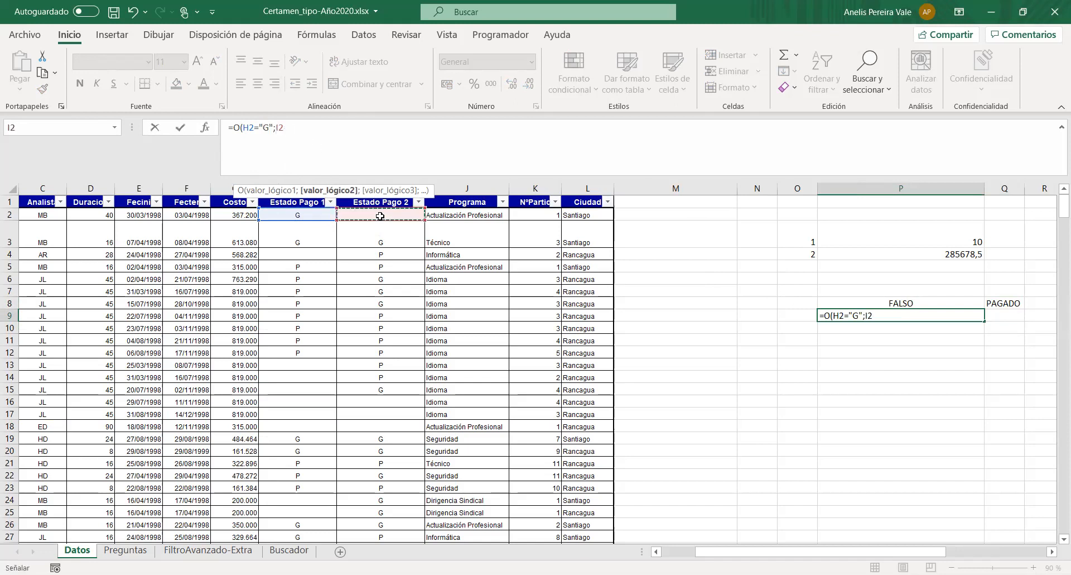
{"action": "type", "text": "=\"\""}
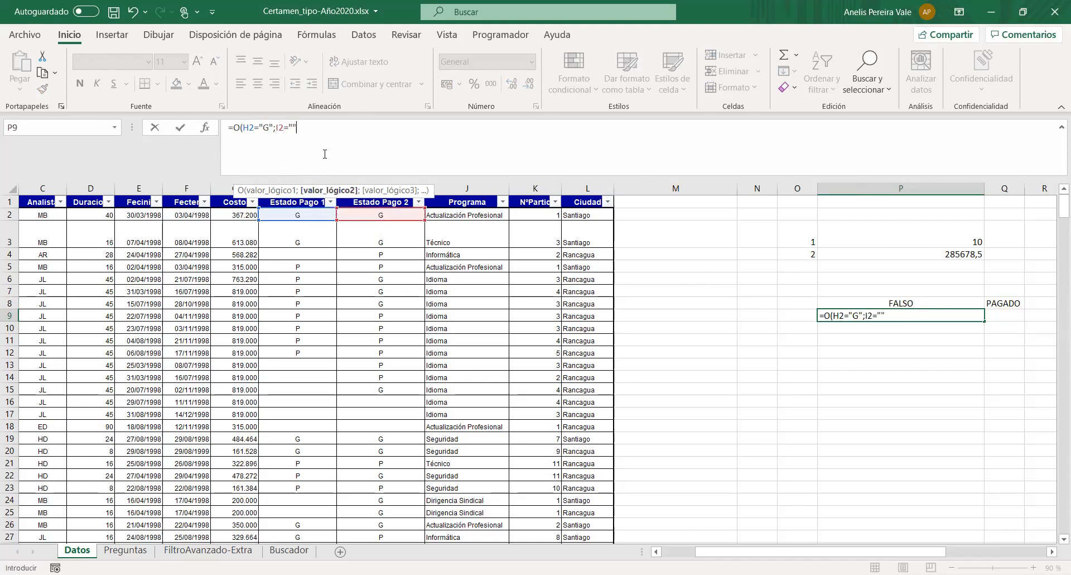
{"action": "left_click", "coordinate": [297, 122]}
{"action": "type", "text": "G\")"}
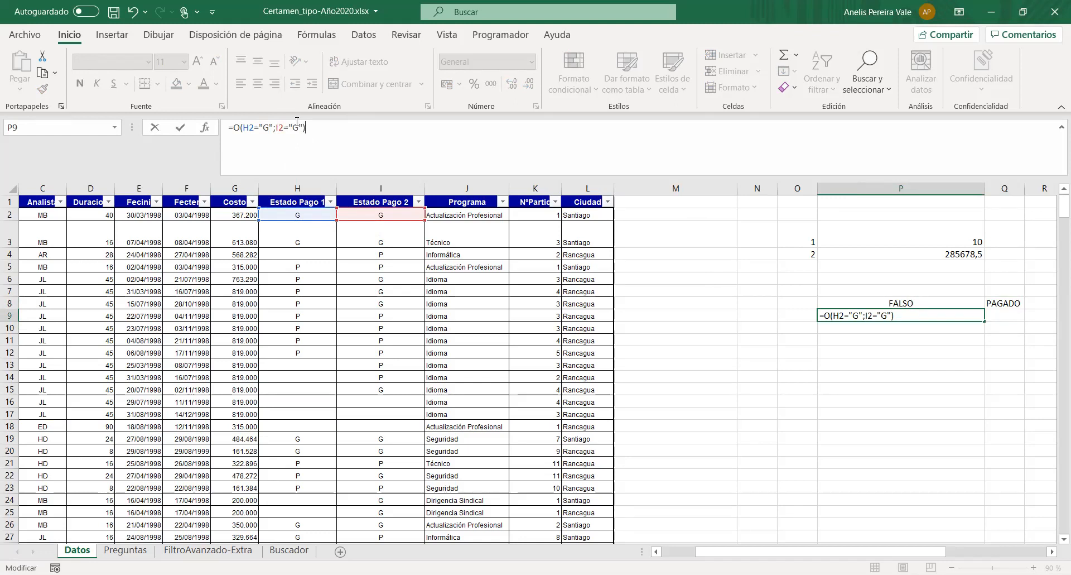
{"action": "key", "text": "Return"}
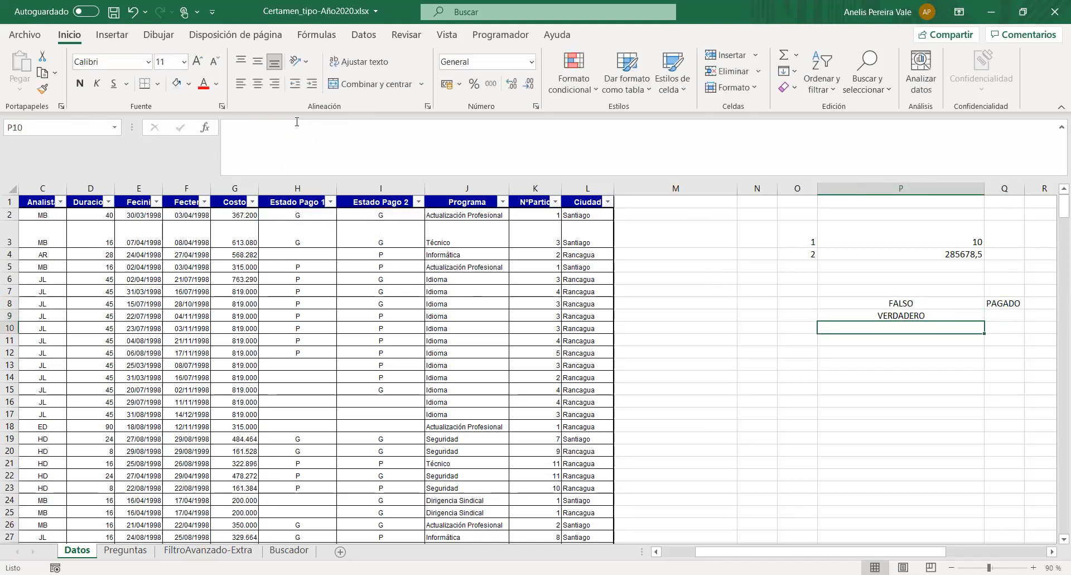
- Label the O test by entering garantía in cell Q9
{"action": "left_click", "coordinate": [1004, 316]}
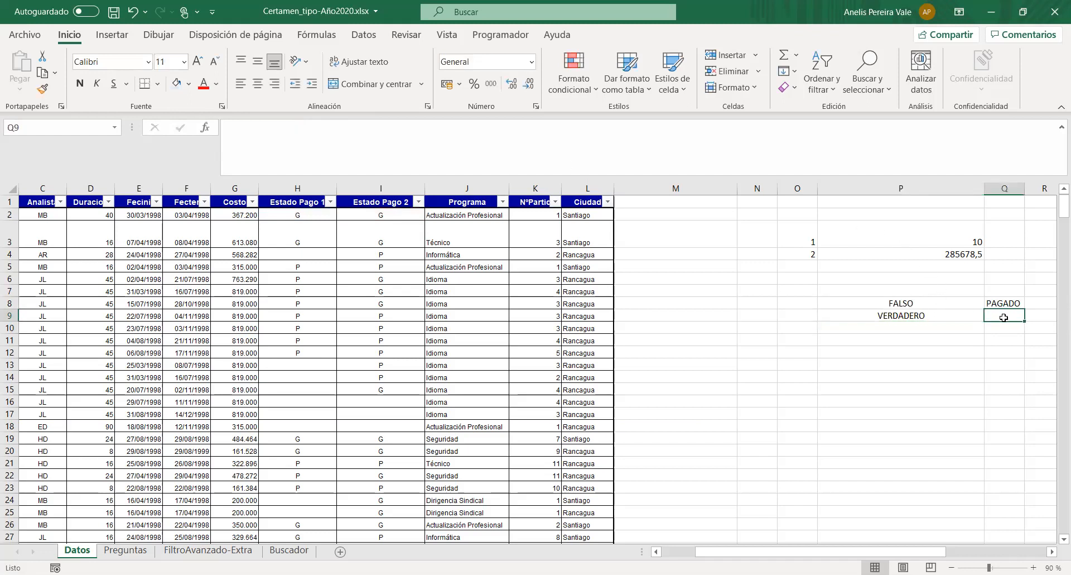
{"action": "type", "text": "GARATN"}
{"action": "key", "text": "BackSpace"}
{"action": "key", "text": "BackSpace"}
{"action": "key", "text": "BackSpace"}
{"action": "key", "text": "BackSpace"}
{"action": "key", "text": "BackSpace"}
{"action": "key", "text": "BackSpace"}
{"action": "type", "text": "gat"}
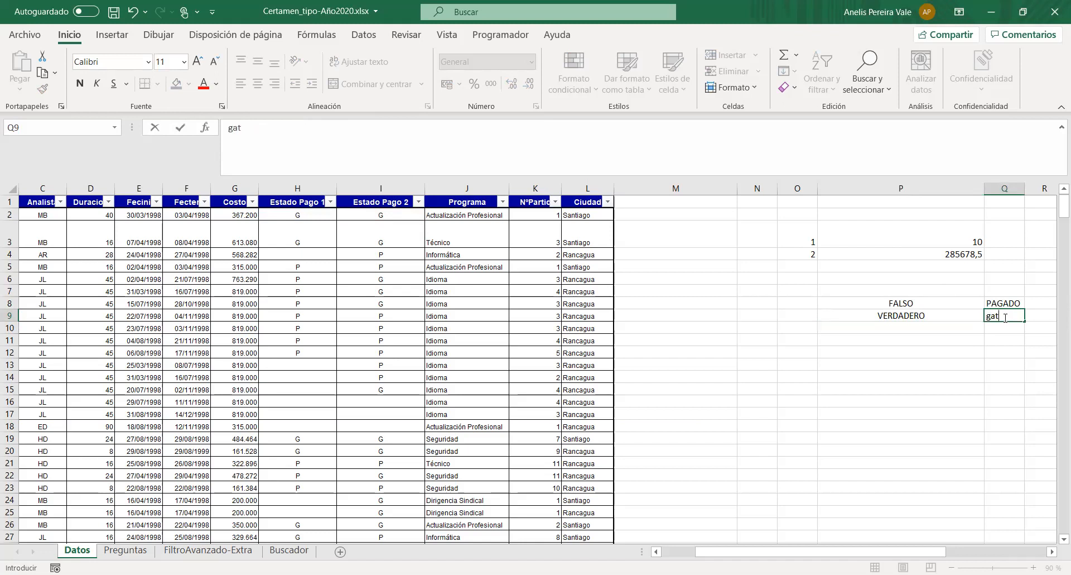
{"action": "key", "text": "BackSpace"}
{"action": "type", "text": "rantía"}
{"action": "key", "text": "Return"}
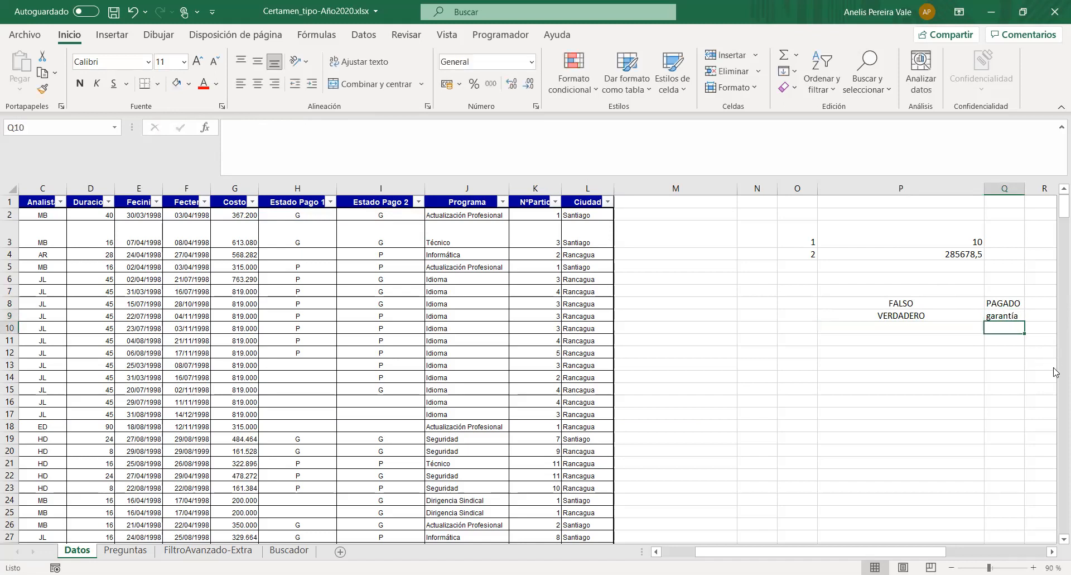
- Start an O formula in P10 with the first condition H2=""
{"action": "left_click", "coordinate": [914, 326]}
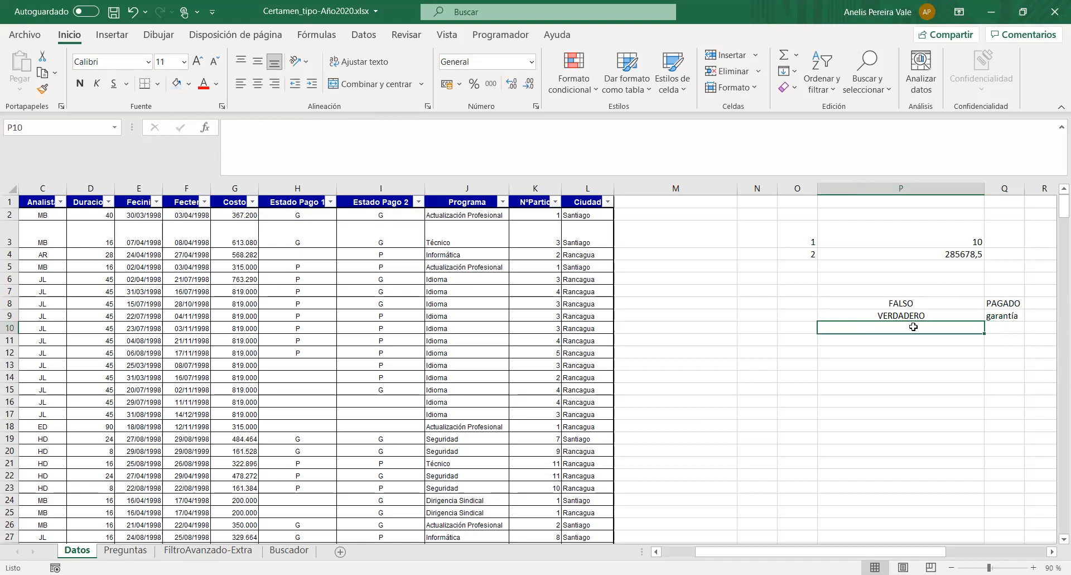
{"action": "left_click", "coordinate": [256, 136]}
{"action": "type", "text": "¿o"}
{"action": "key", "text": "BackSpace"}
{"action": "key", "text": "BackSpace"}
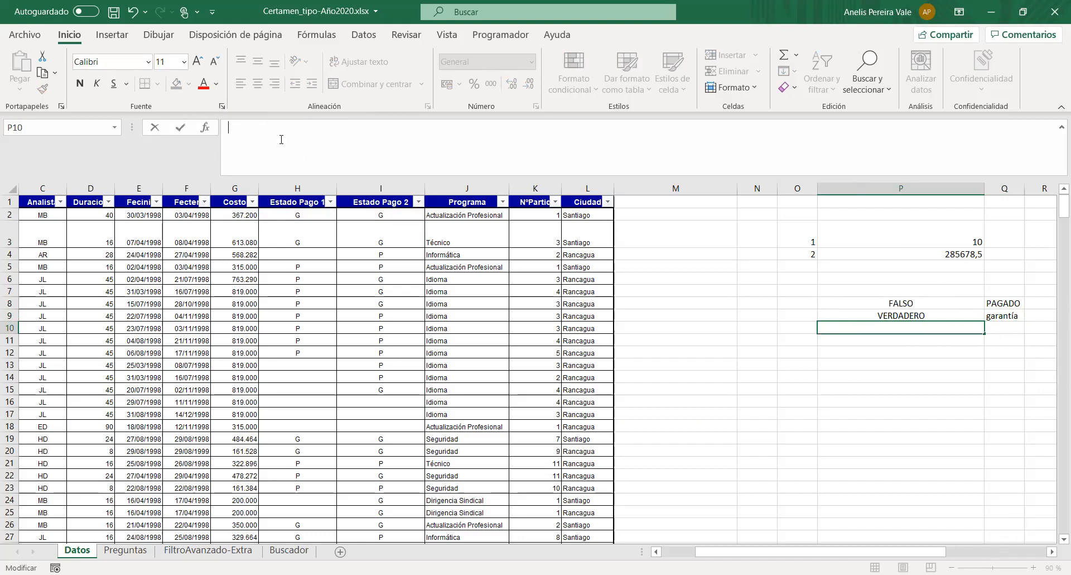
{"action": "type", "text": "=o"}
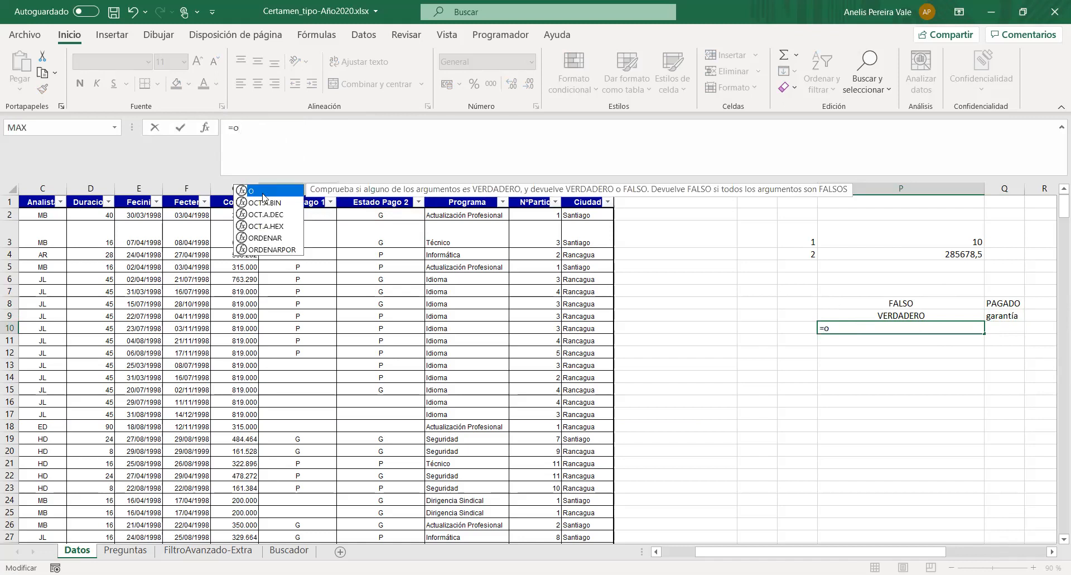
{"action": "key", "text": "Tab"}
{"action": "left_click", "coordinate": [301, 214]}
{"action": "type", "text": "=\"\""}
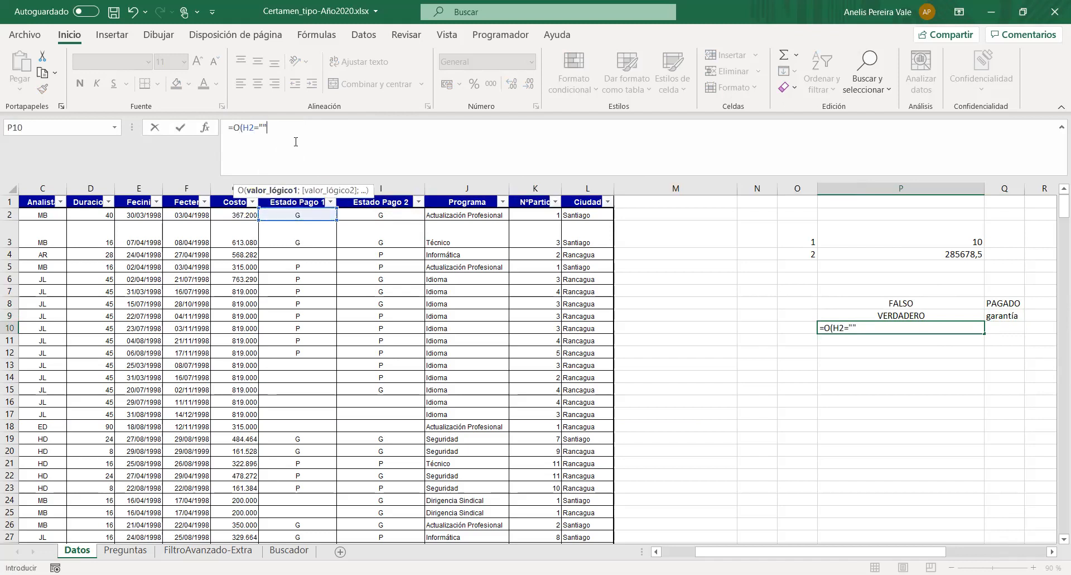
{"action": "type", "text": ";"}
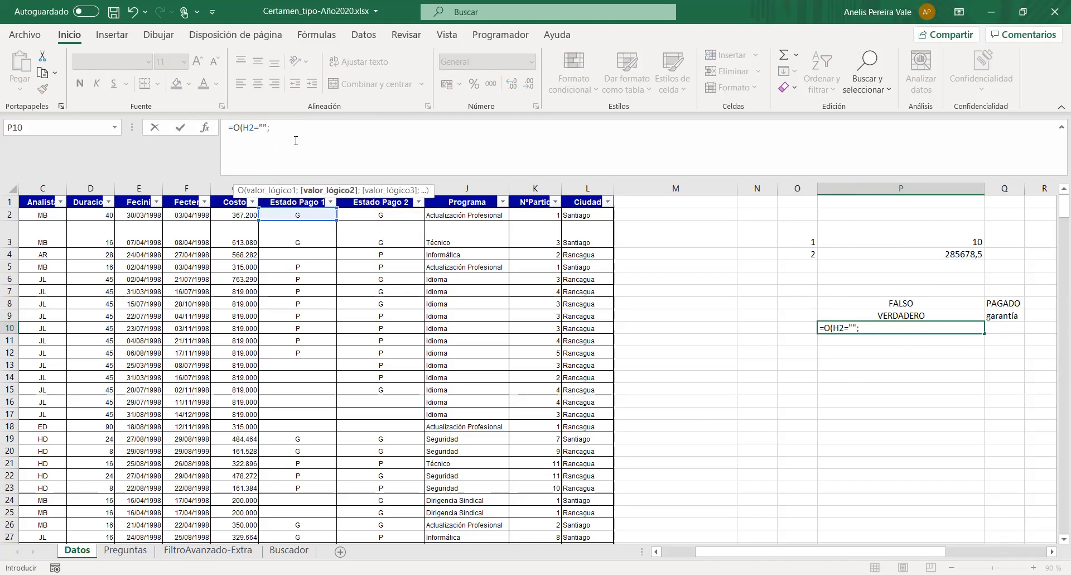
- Complete the O formula in P10 with the second condition I2=""
{"action": "left_click", "coordinate": [363, 214]}
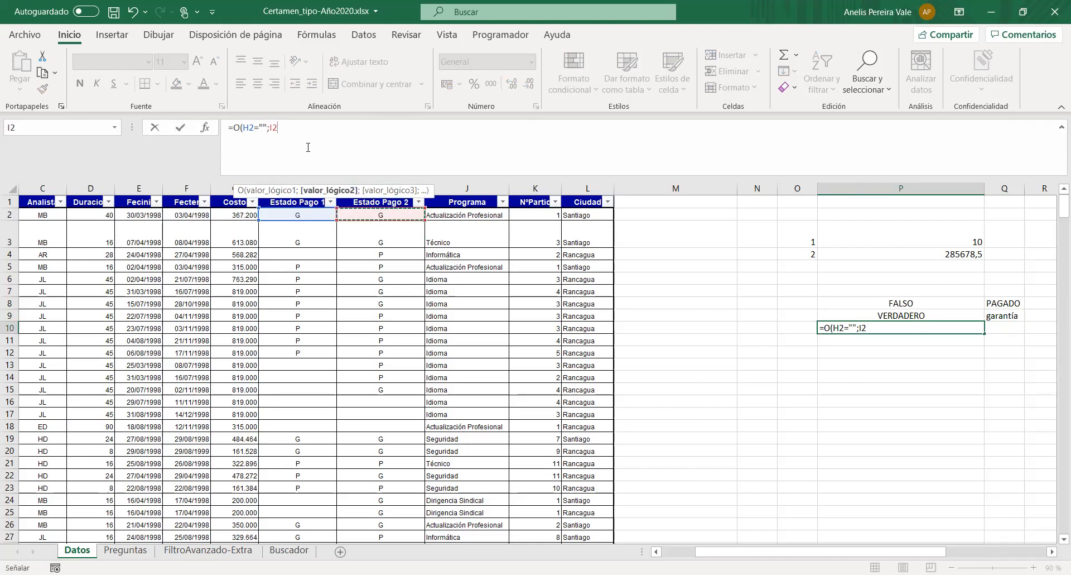
{"action": "type", "text": "=\"\""}
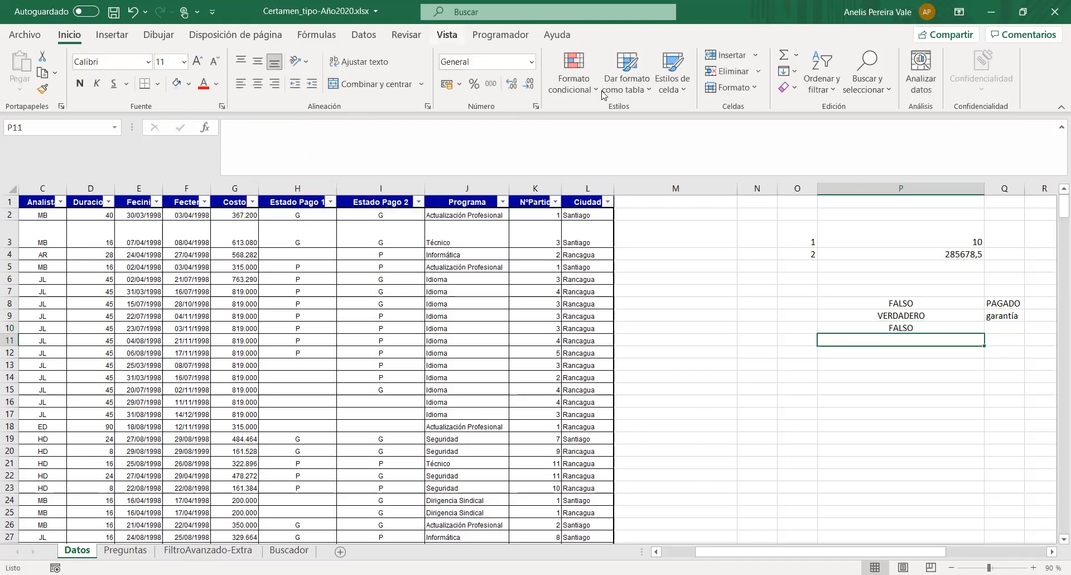
- Label the blank-cell test by entering sin datos in Q10, and select the three test formulas in P8:P10
{"action": "left_click", "coordinate": [1001, 329]}
{"action": "type", "text": "sin datos"}
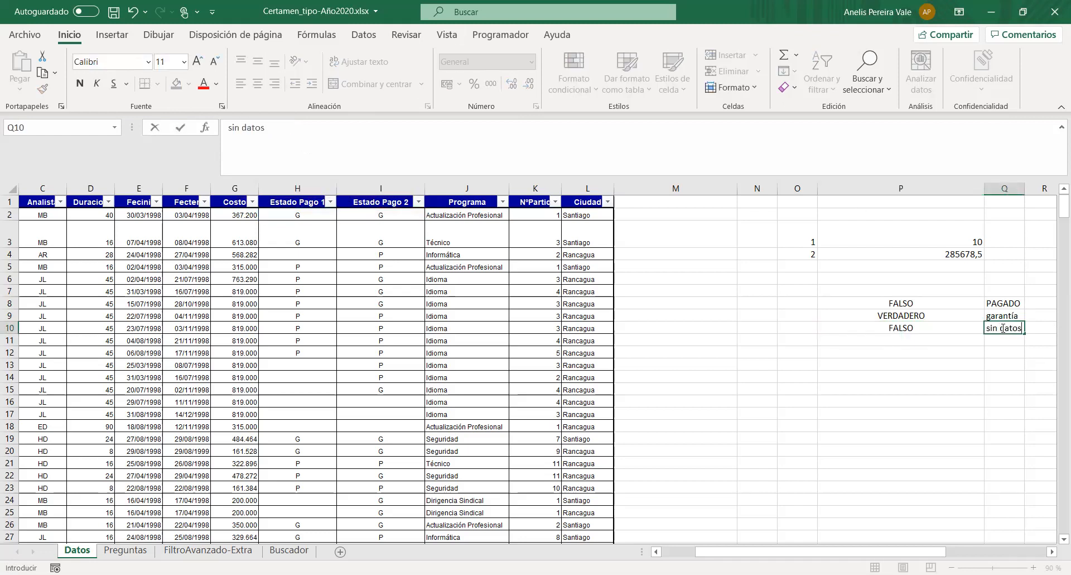
{"action": "key", "text": "Return"}
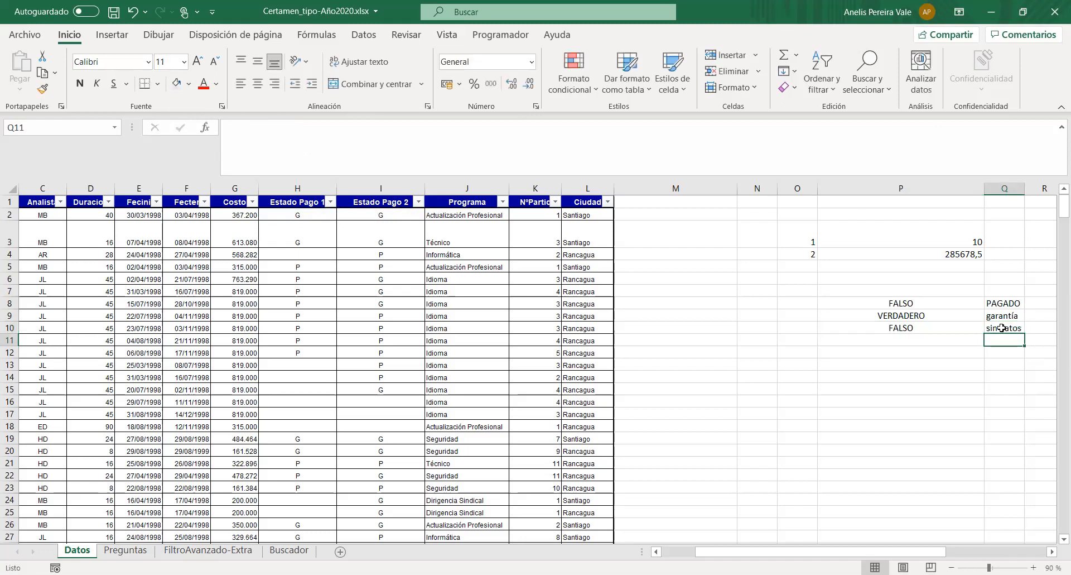
{"action": "left_click", "coordinate": [927, 301]}
{"action": "mouse_move", "coordinate": [924, 315]}
{"action": "left_mouse_down"}
{"action": "mouse_move", "coordinate": [921, 341]}
{"action": "mouse_move", "coordinate": [920, 330]}
{"action": "left_mouse_up"}
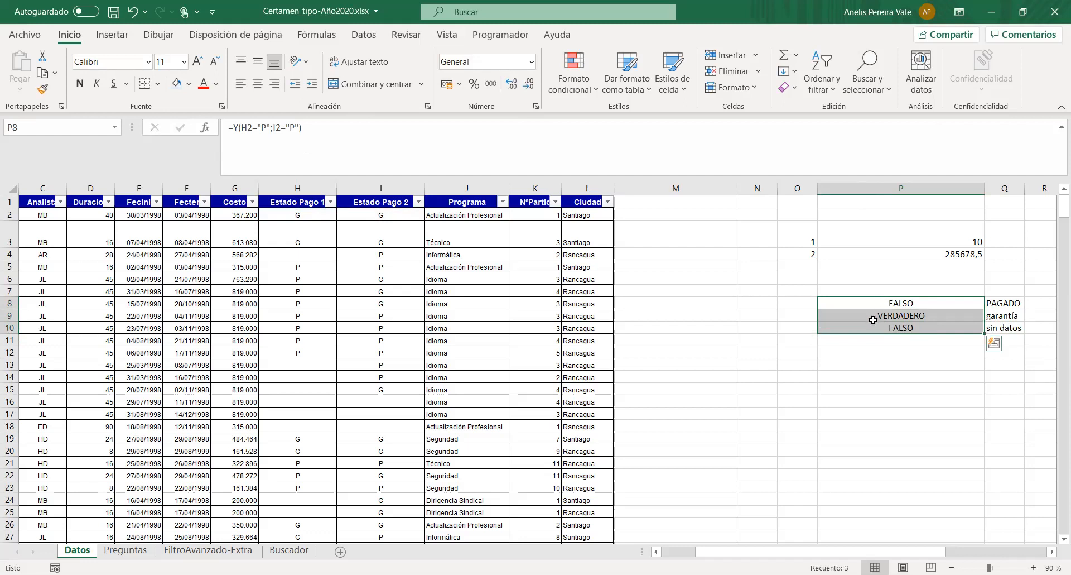
- Start an SI formula in M2 with a nested Y function that references the row's Estado Pago 1 cell
{"action": "left_click", "coordinate": [634, 214]}
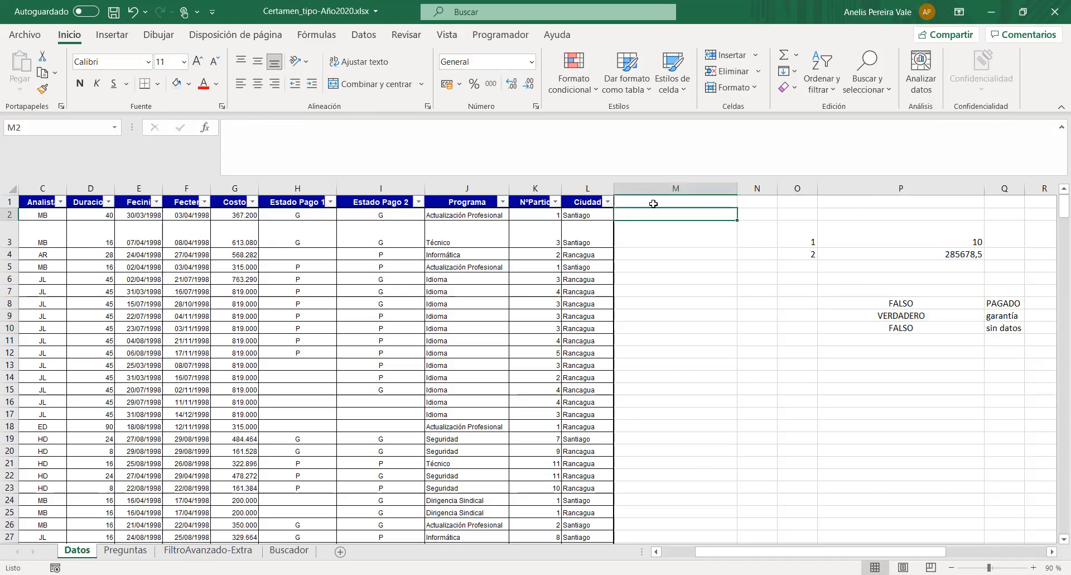
{"action": "left_click", "coordinate": [249, 130]}
{"action": "type", "text": "="}
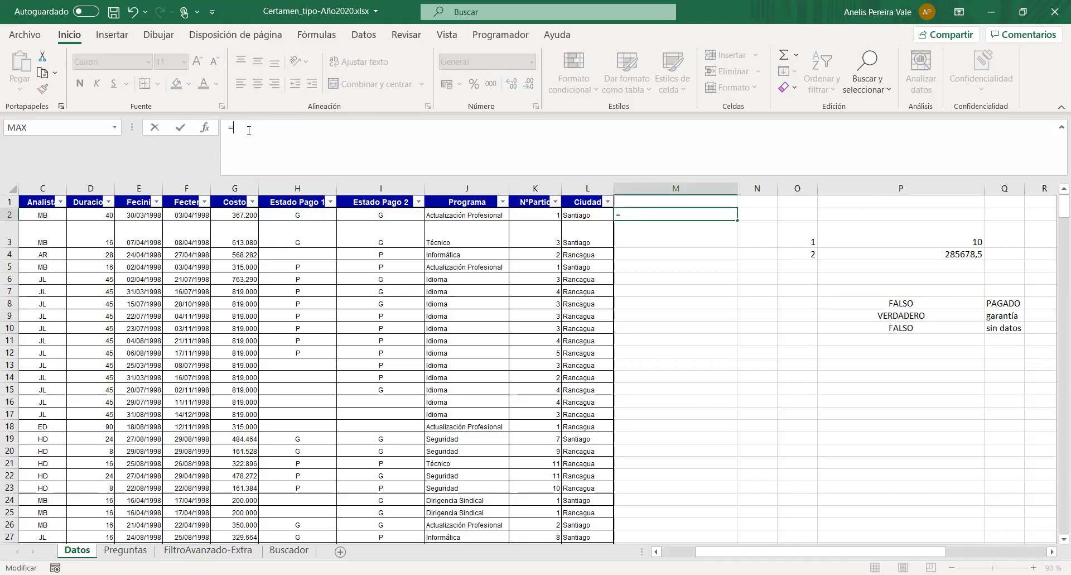
{"action": "type", "text": "si"}
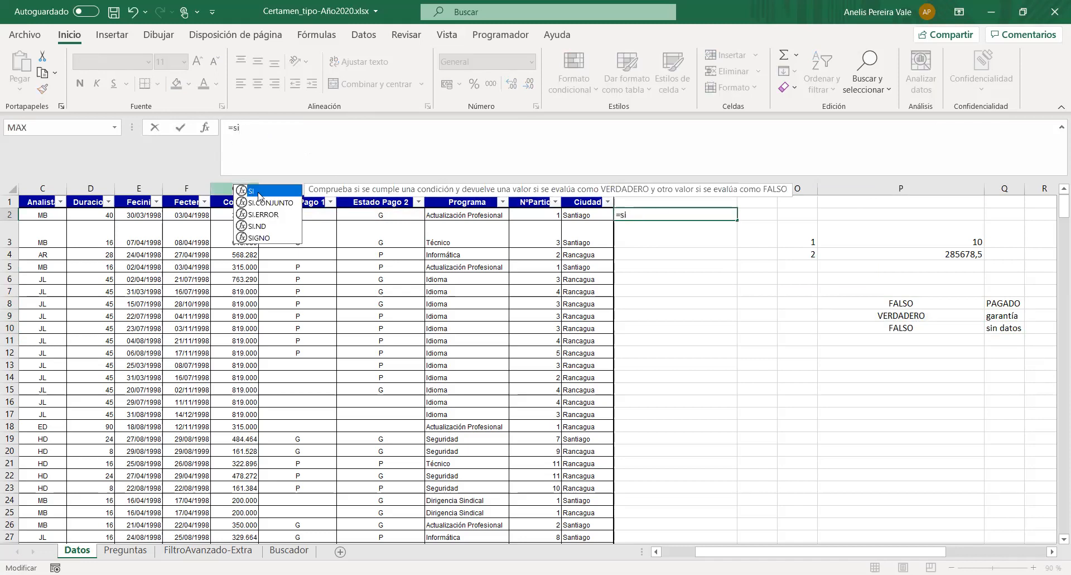
{"action": "key", "text": "Tab"}
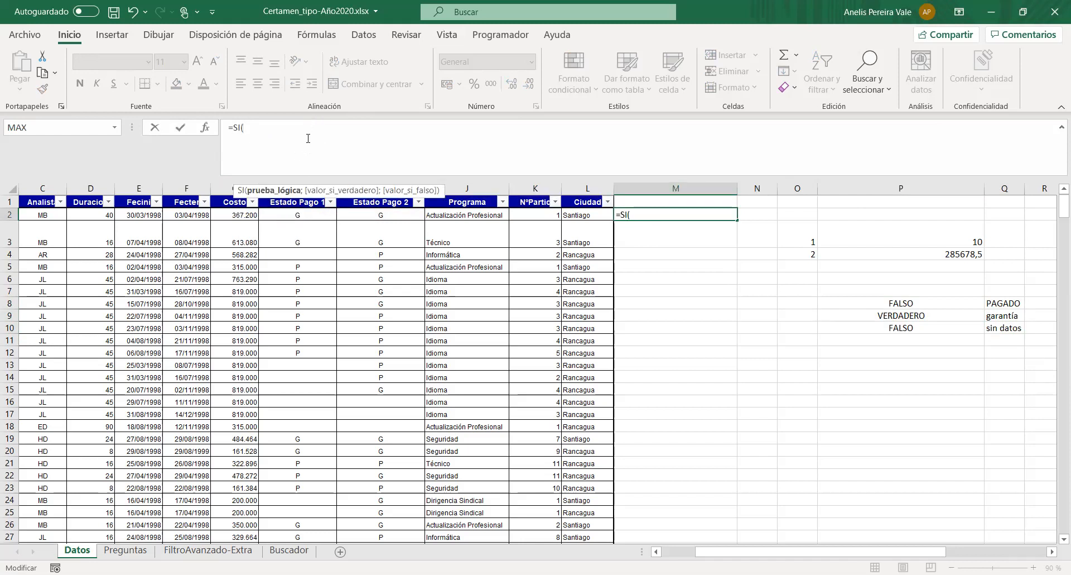
{"action": "type", "text": "y"}
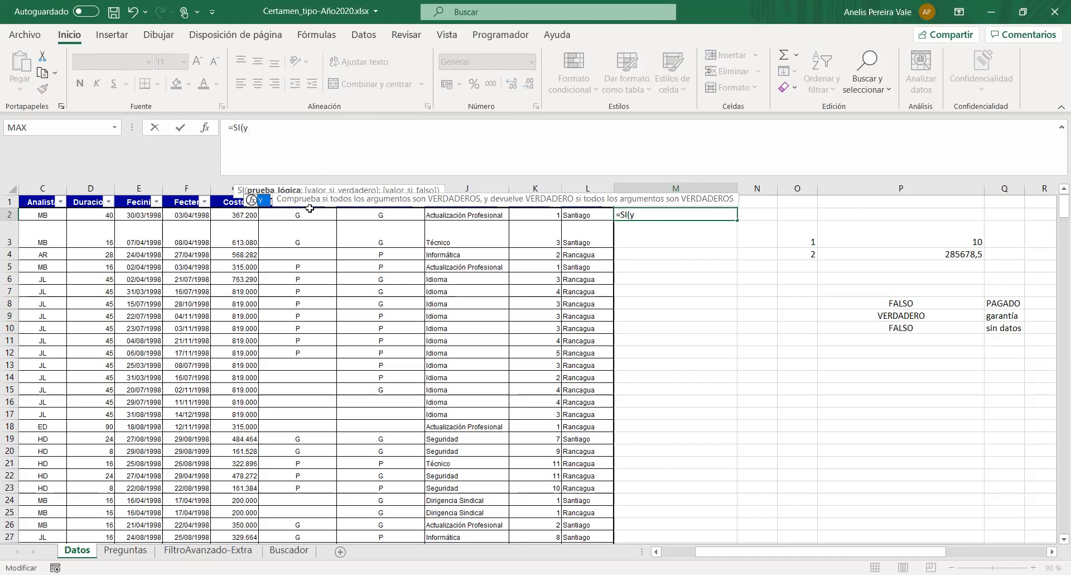
{"action": "double_click", "coordinate": [260, 201]}
{"action": "left_click", "coordinate": [298, 215]}
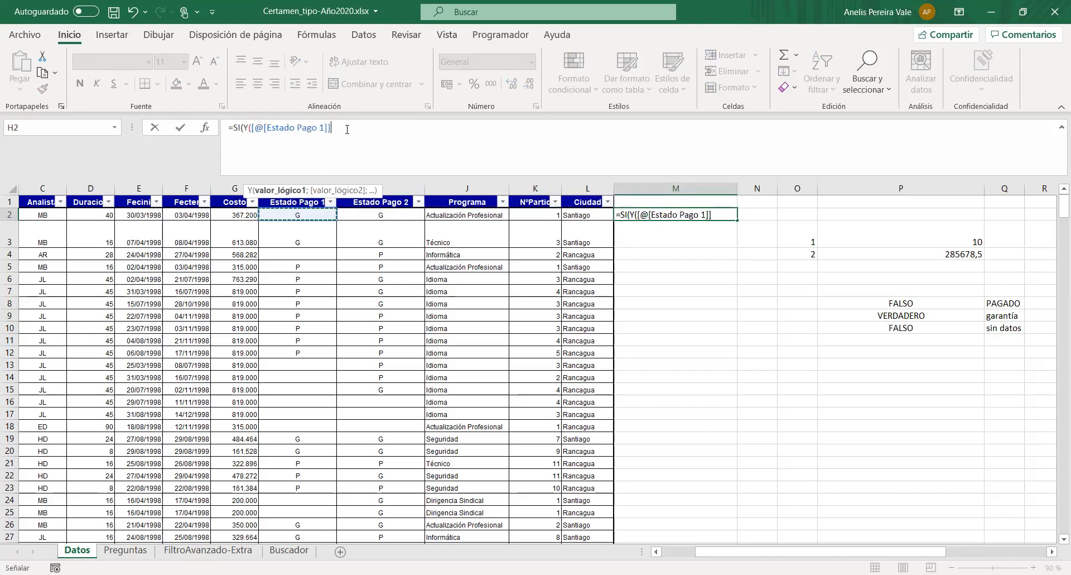
- Replace the structured reference in M2's Y function with the first condition G2="P"
{"action": "left_click_drag", "start_coordinate": [332, 128], "coordinate": [250, 128]}
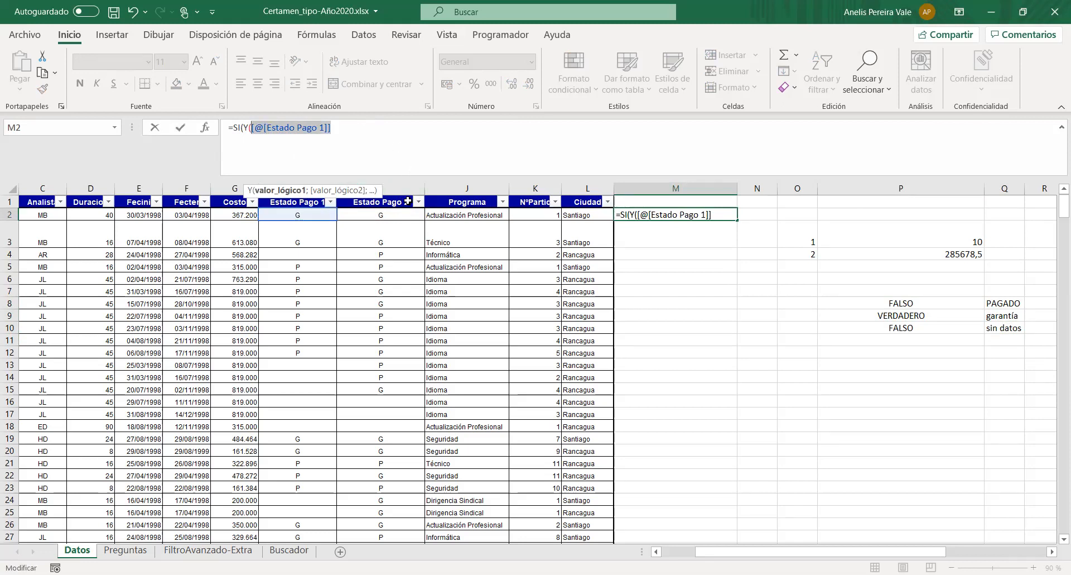
{"action": "key", "text": "BackSpace"}
{"action": "type", "text": "G"}
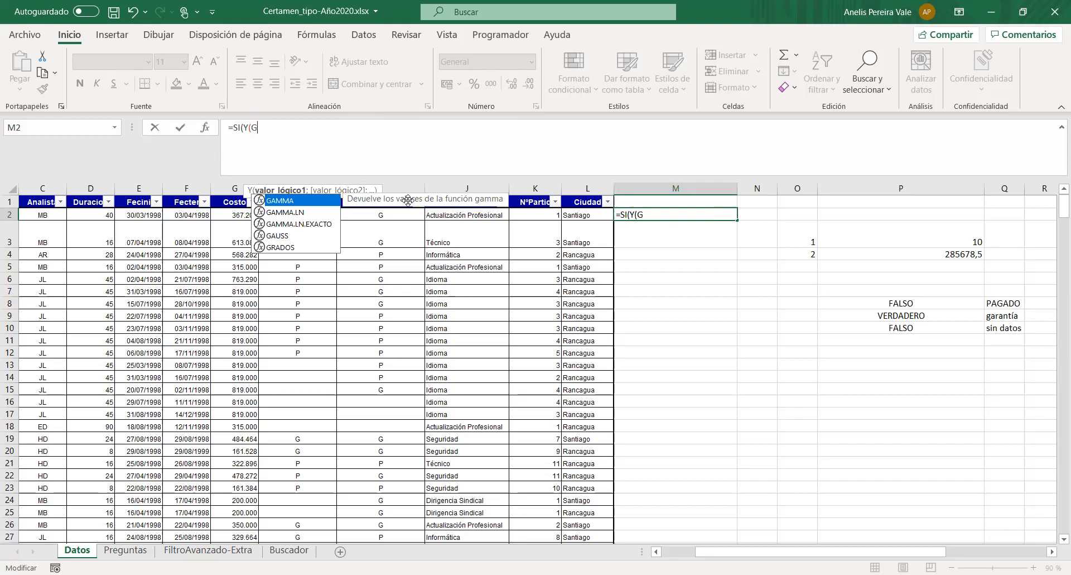
{"action": "type", "text": "2=\"\""}
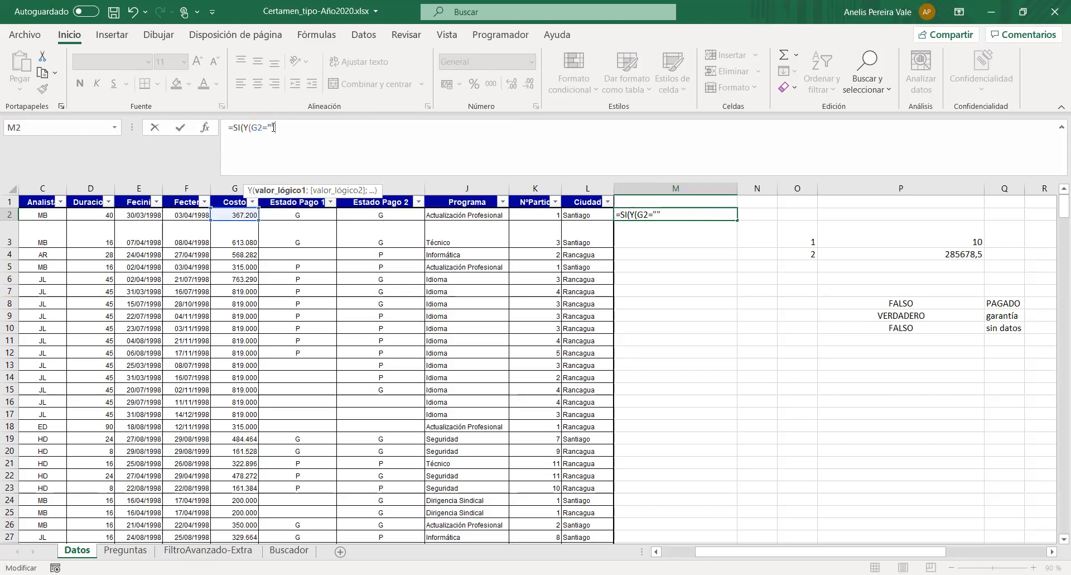
{"action": "key", "text": "Left"}
{"action": "type", "text": "P\";"}
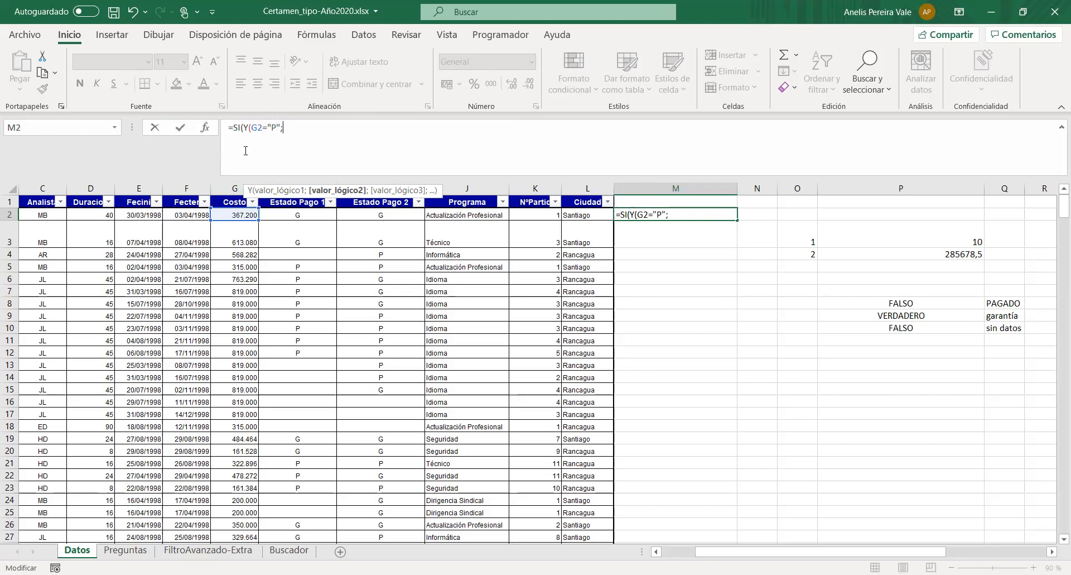
- Change the cell reference in the first Y condition of the M2 formula to H2
{"action": "left_click", "coordinate": [256, 130]}
{"action": "key", "text": "BackSpace"}
{"action": "type", "text": "H"}
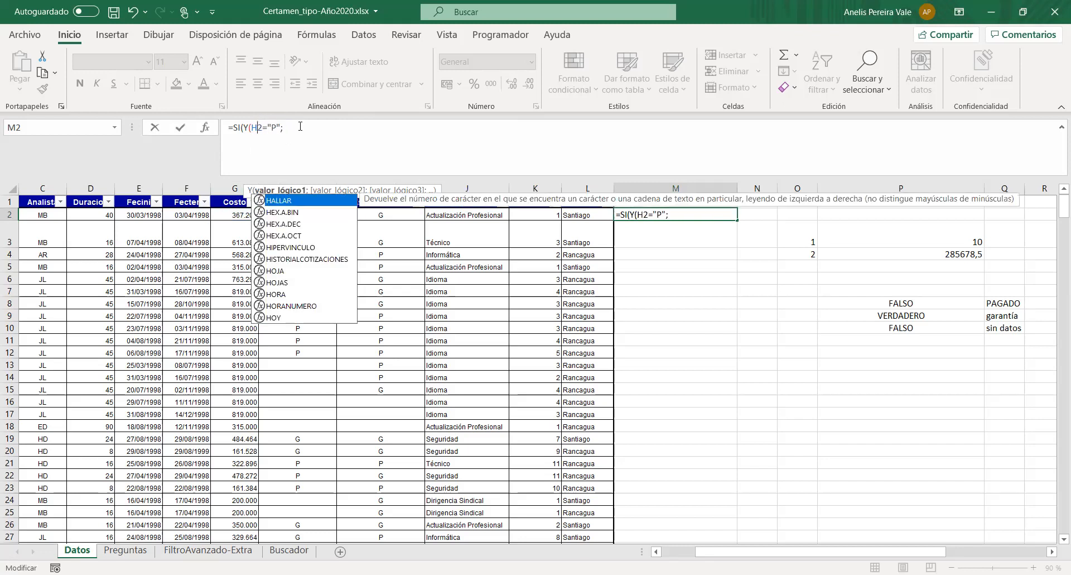
{"action": "left_click", "coordinate": [298, 128]}
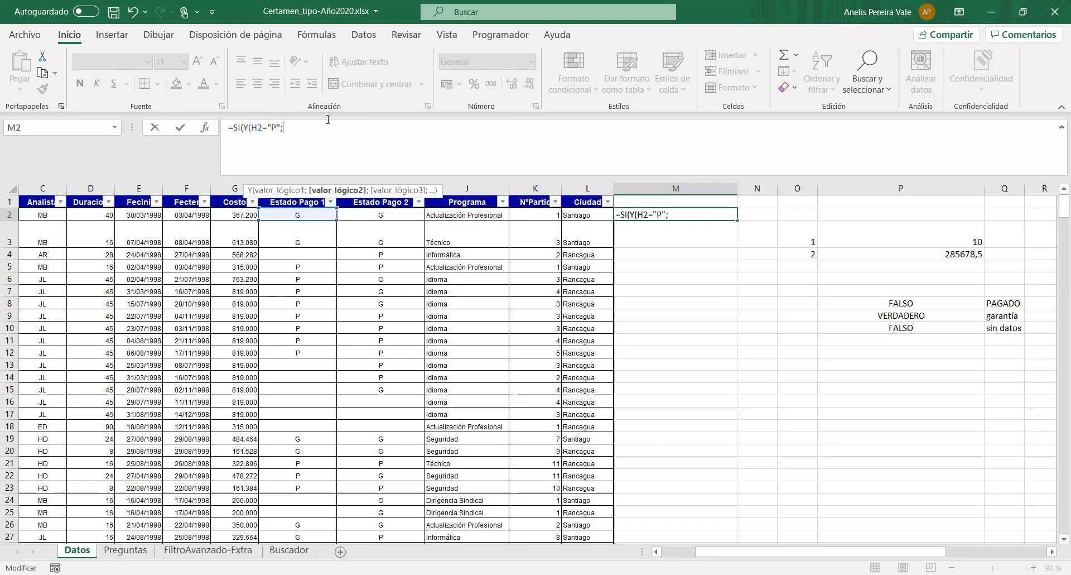
- Add the second condition I2="P" to the Y function in M2 and close its parenthesis
{"action": "type", "text": "I(Y(H2=\"P\";I"}
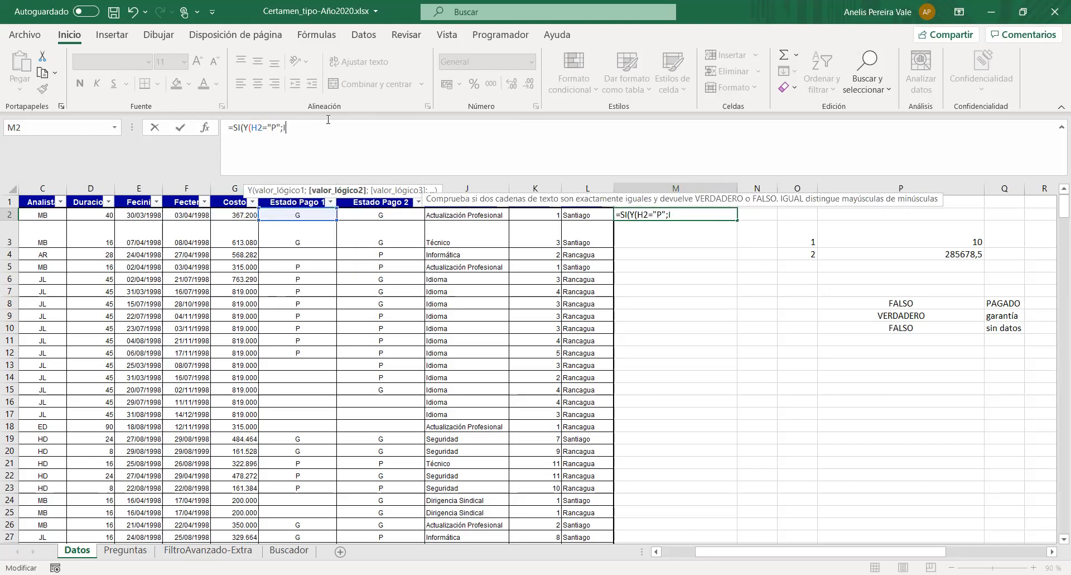
{"action": "type", "text": "2=\""}
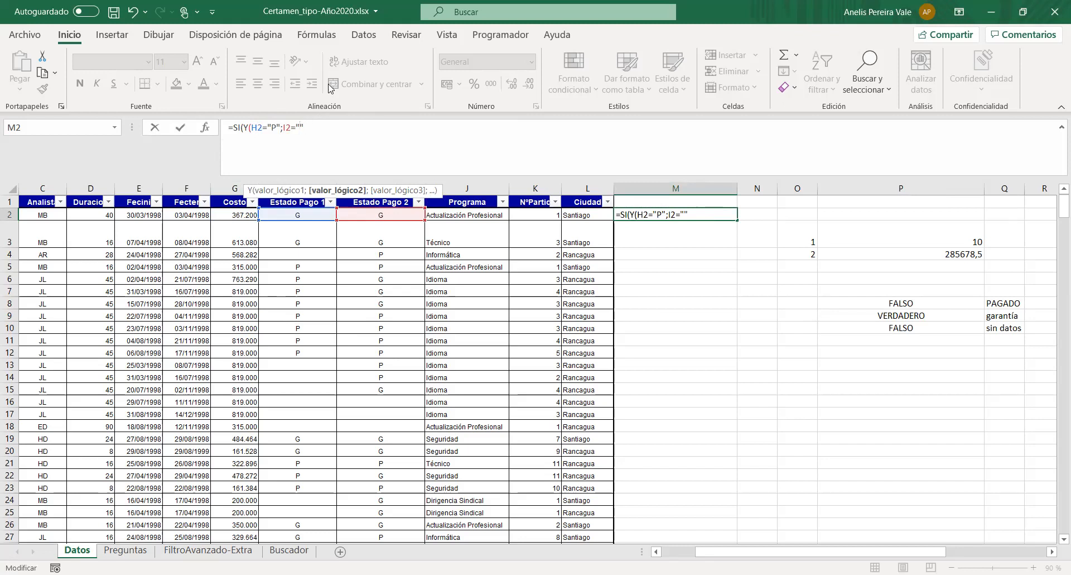
{"action": "type", "text": "P\")="}
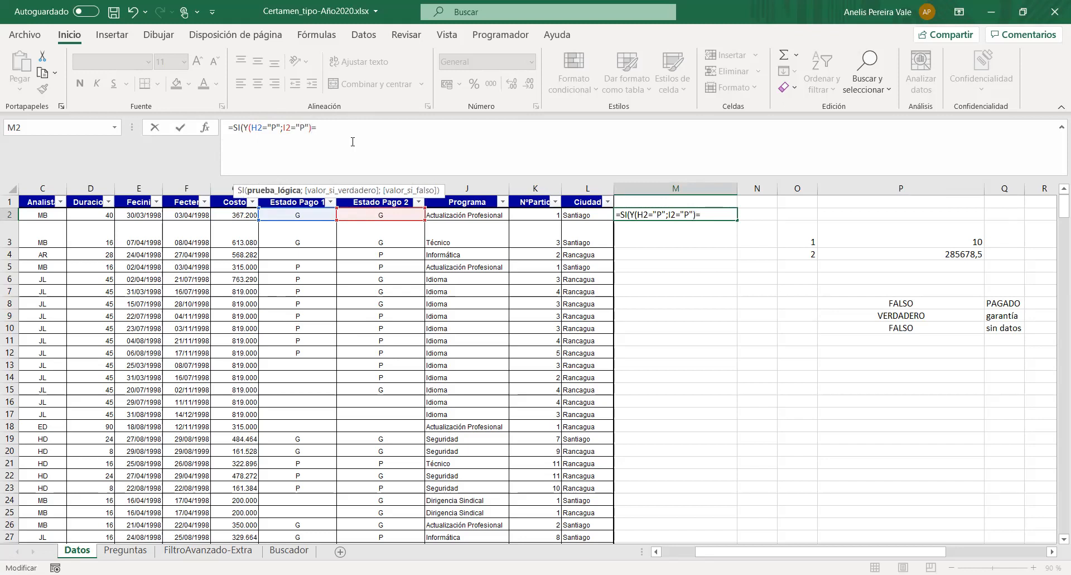
{"action": "type", "text": "ver"}
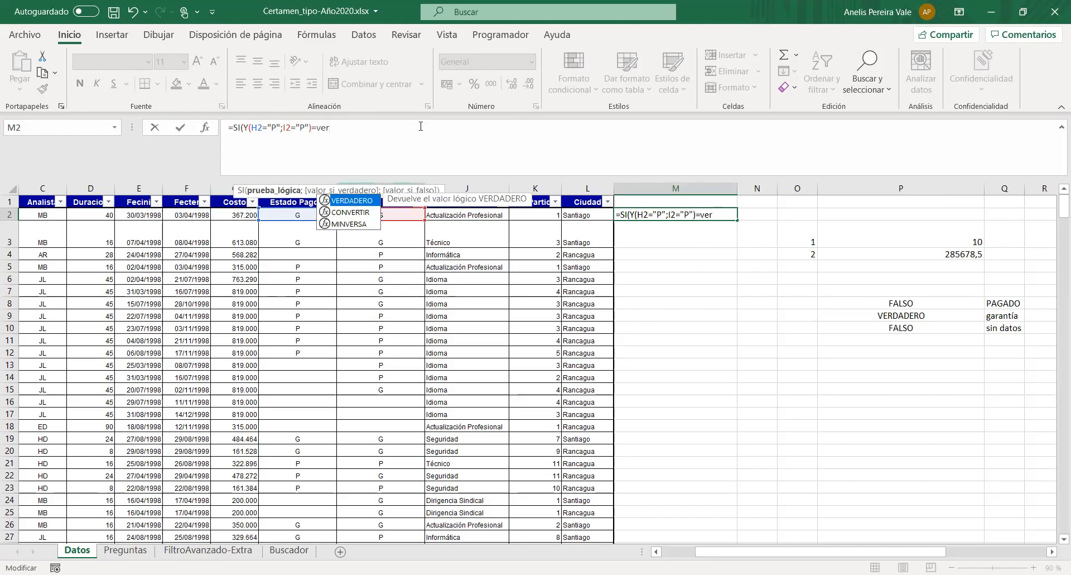
- Complete the SI logical test in M2 by comparing the Y function with VERDADERO
{"action": "key", "text": "Tab"}
{"action": "type", "text": ";"}
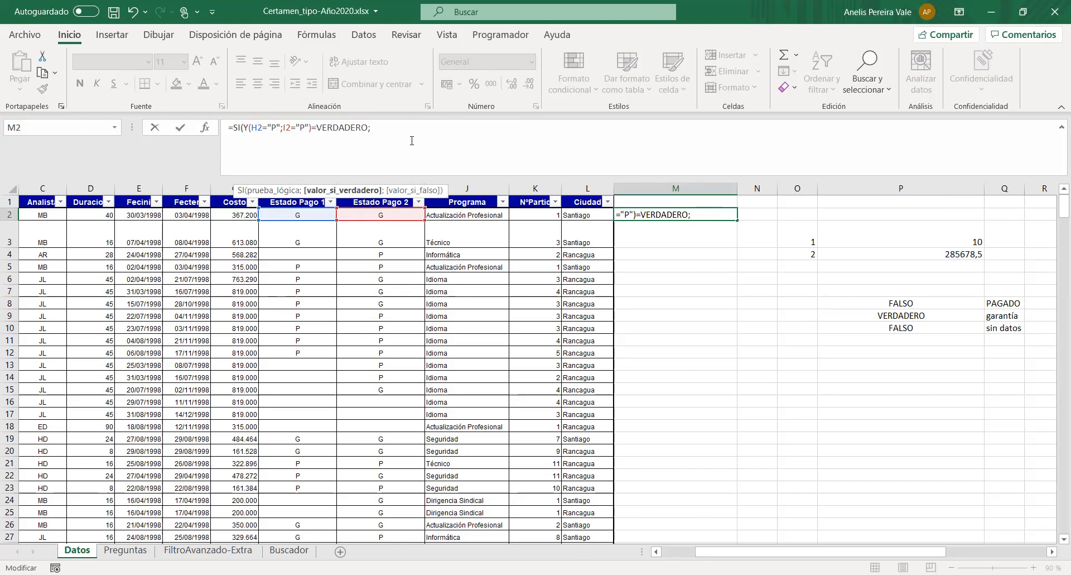
{"action": "type", "text": "\"\"\""}
- Enter "Pagado" as the value-if-true argument of the SI formula in M2
{"action": "key", "text": "Left"}
{"action": "type", "text": "Pagado"}
{"action": "key", "text": "Right"}
{"action": "type", "text": ";"}
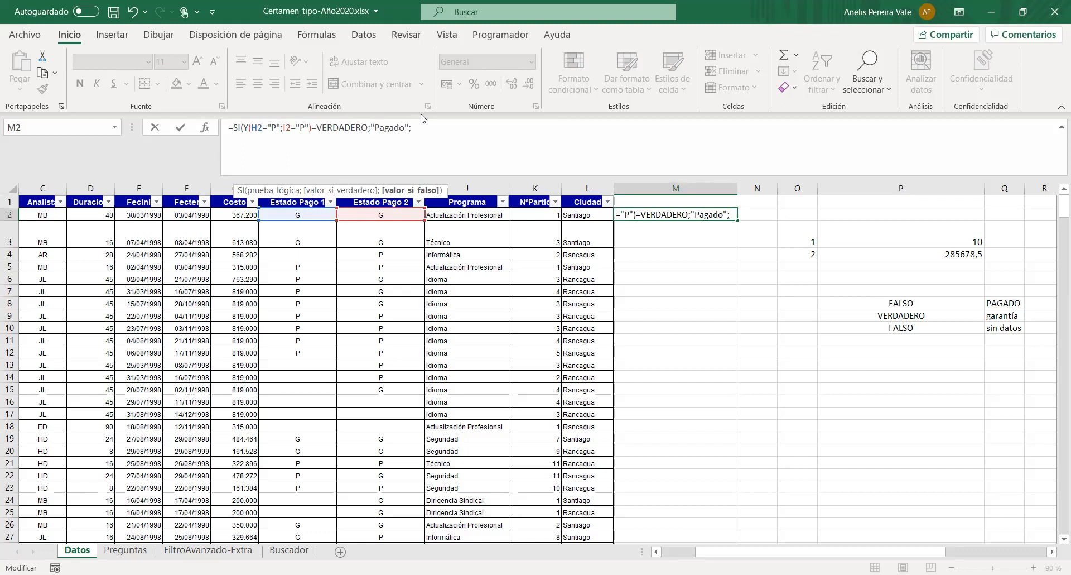
- Nest a second SI with an O function as its test in the value-if-false argument of the M2 formula
{"action": "type", "text": "Si"}
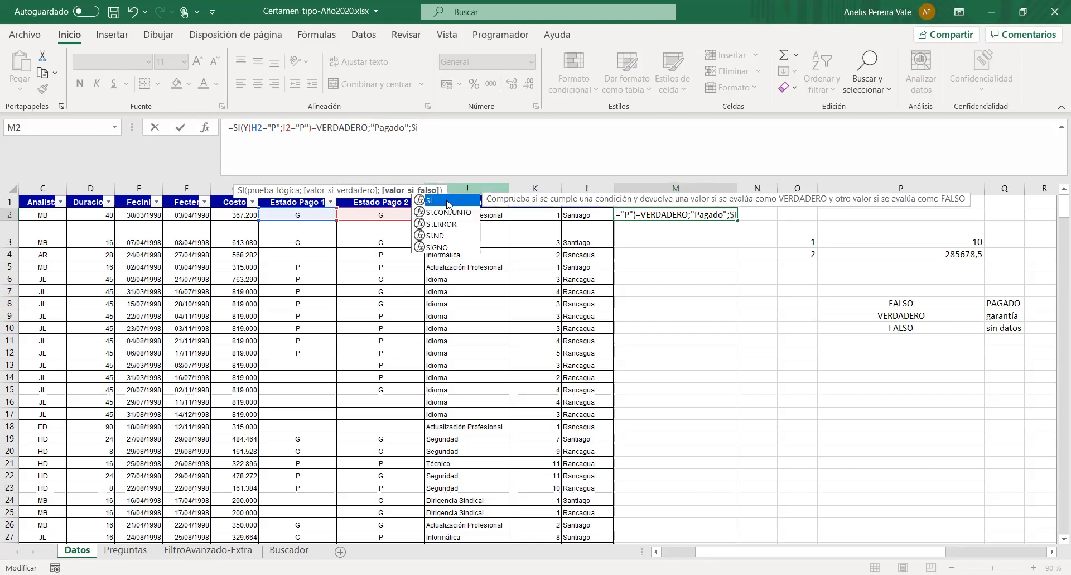
{"action": "double_click", "coordinate": [445, 205]}
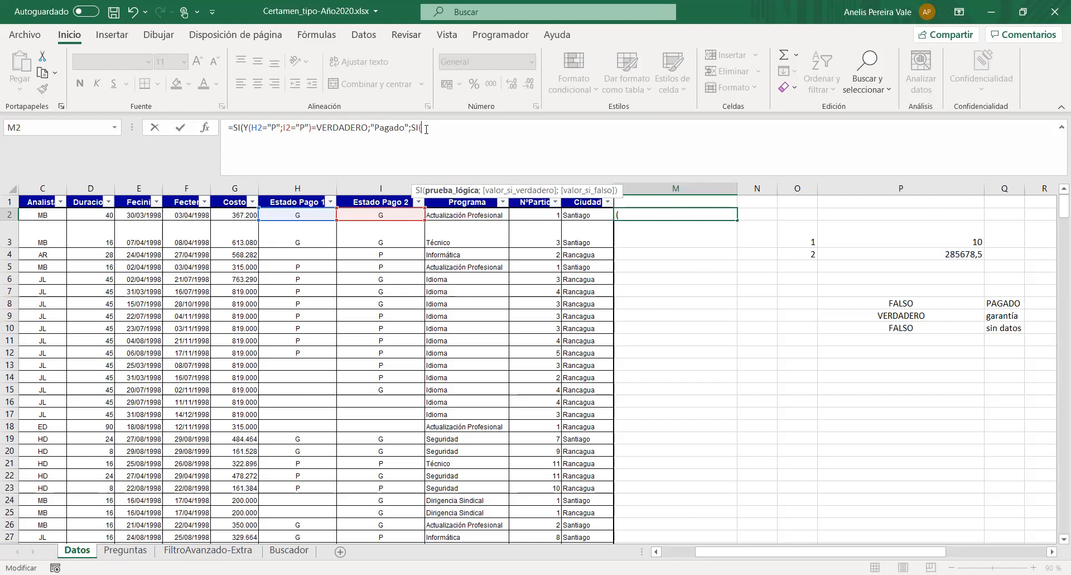
{"action": "type", "text": "O"}
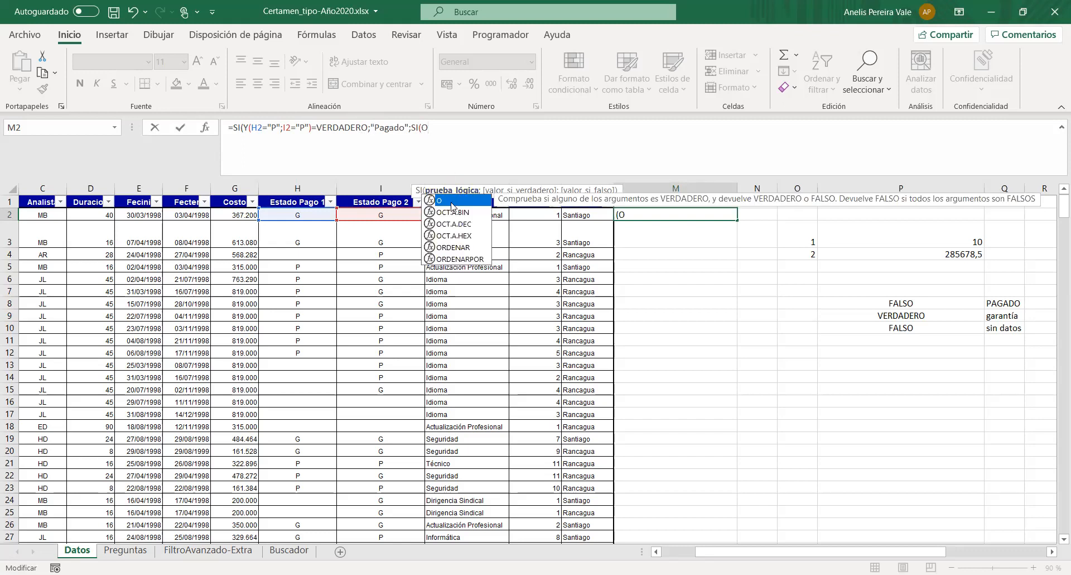
{"action": "type", "text": "("}
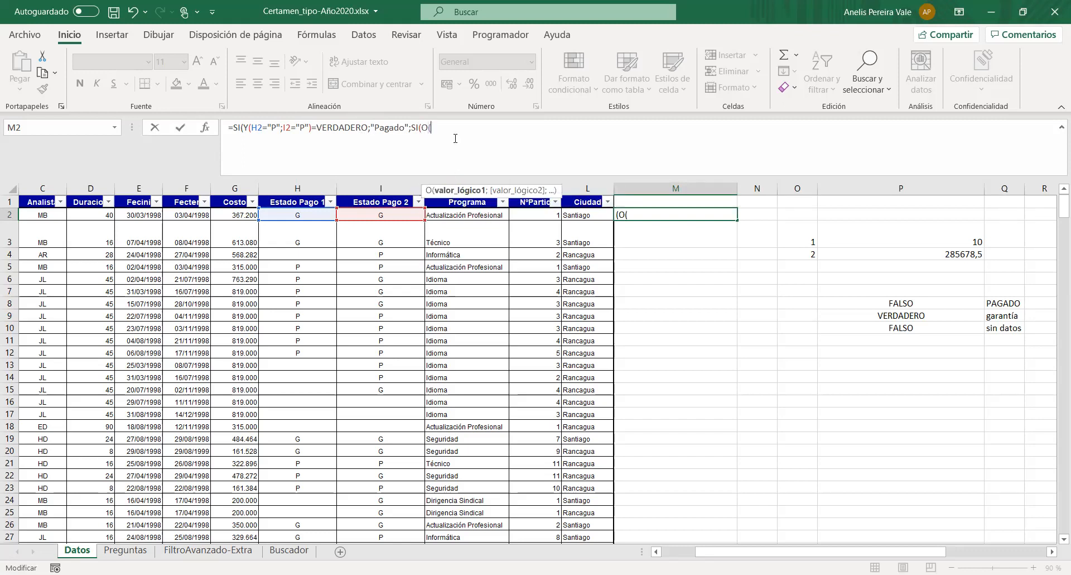
{"action": "type", "text": "H2=\"\""}
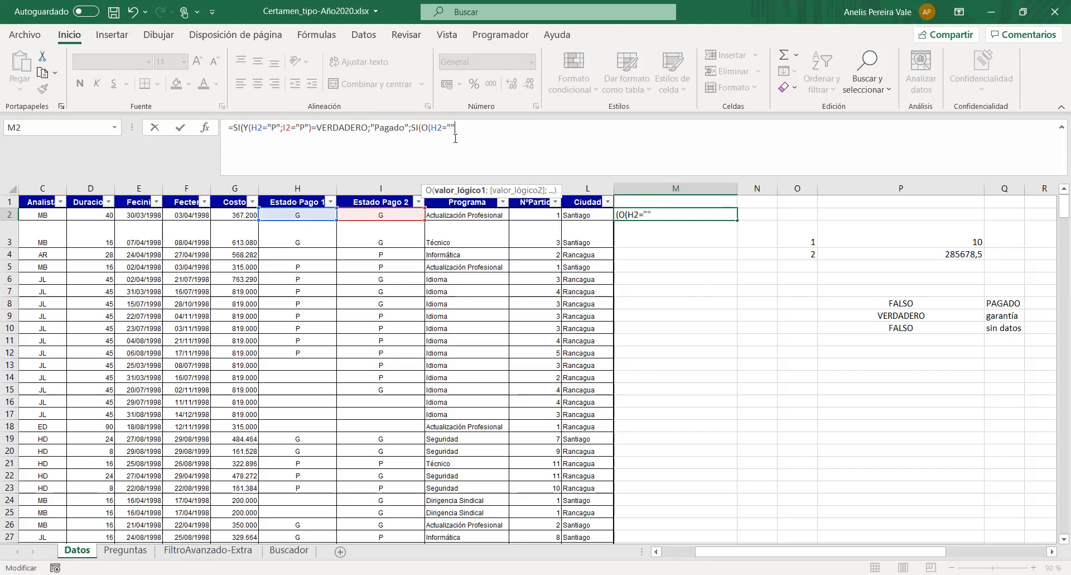
- Enter H2="G" as the first condition of the O function in the M2 formula
{"action": "key", "text": "Left"}
{"action": "type", "text": "G"}
{"action": "key", "text": "Right"}
{"action": "type", "text": ";"}
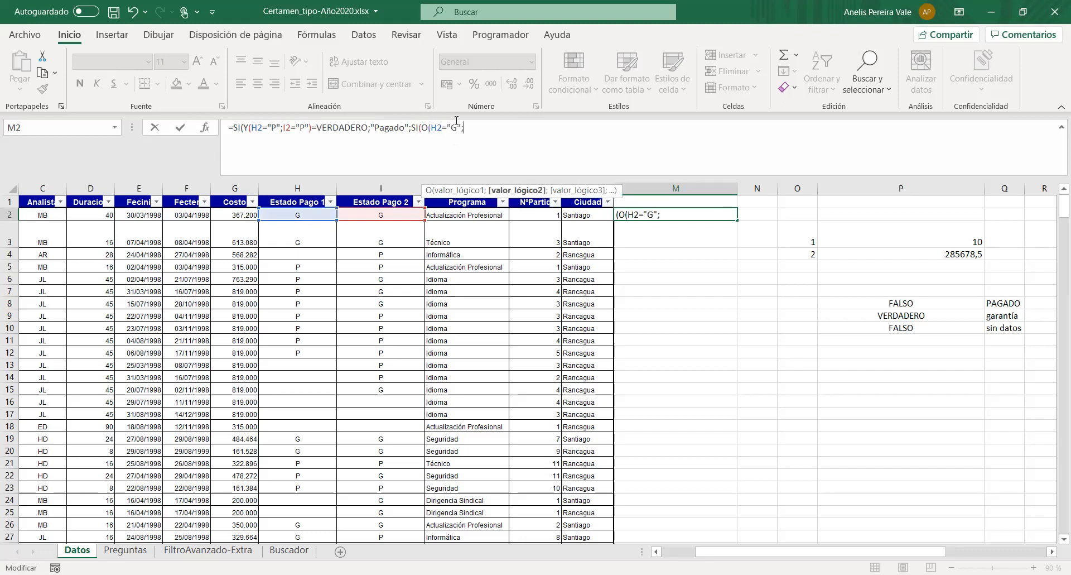
{"action": "type", "text": "I2=\"\""}
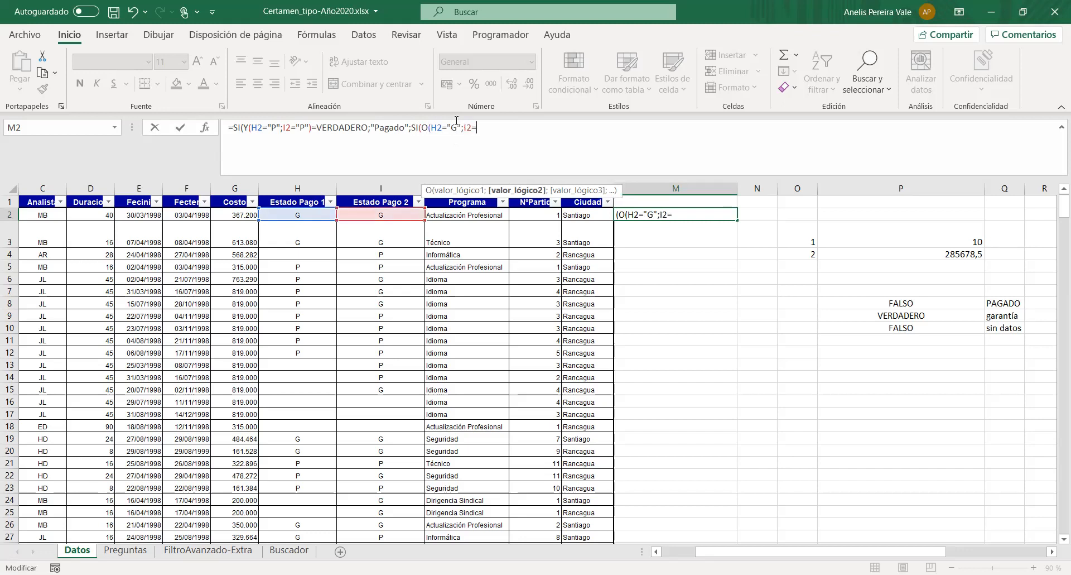
- Add the second condition I2="G" to the O function in M2 and close its parenthesis
{"action": "left_click", "coordinate": [481, 127]}
{"action": "type", "text": "G\");"}
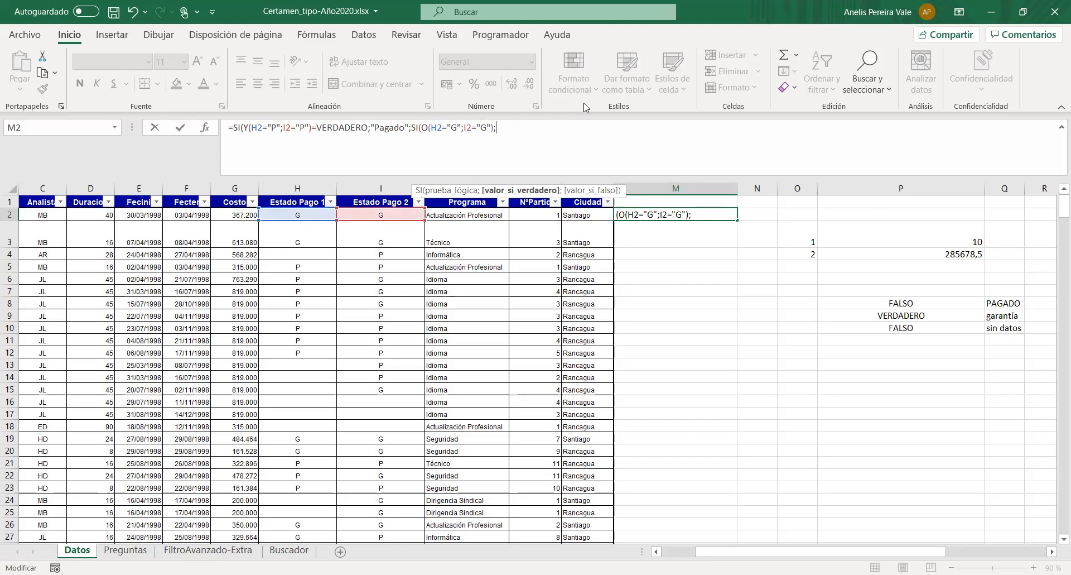
- Enter "Garantía" as the value-if-true argument of the nested SI in M2
{"action": "type", "text": "\");\"Garantía"}
{"action": "key", "text": "Right"}
{"action": "type", "text": ";"}
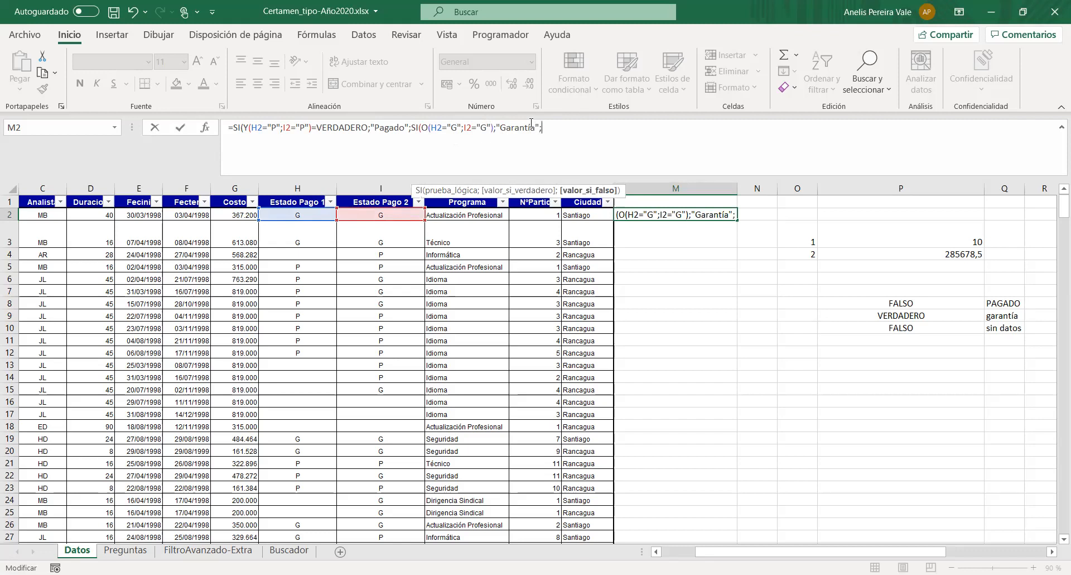
{"action": "type", "text": "\"Garantía\";\""}
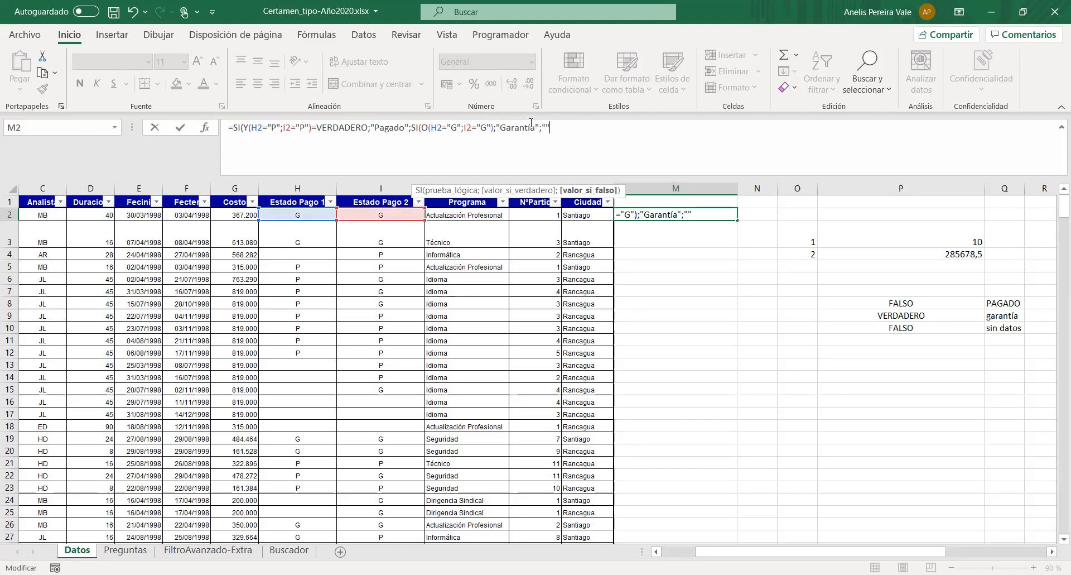
{"action": "type", "text": "Sin datos\")"}
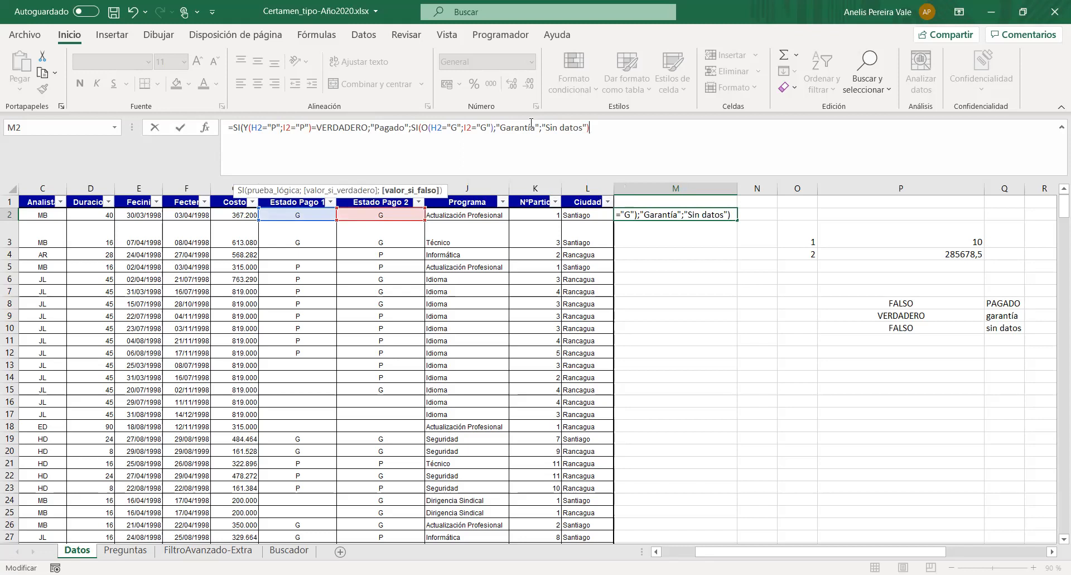
{"action": "type", "text": ")"}
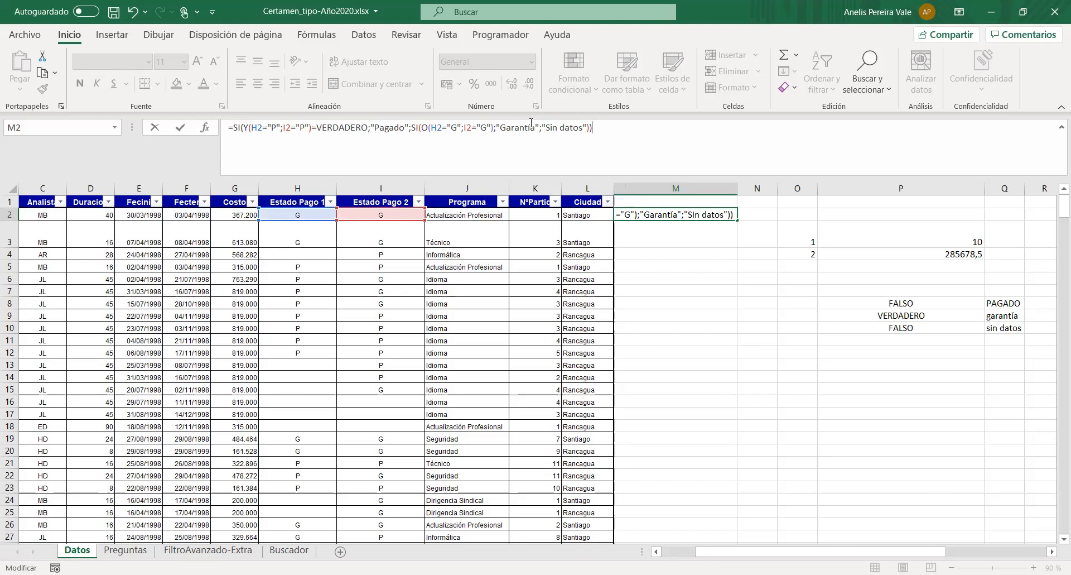
{"action": "type", "text": ")"}
- Enter "Sin datos" as the nested SI's value-if-false argument, then close and commit the M2 formula, accepting the proposed correction
{"action": "key", "text": "Return"}
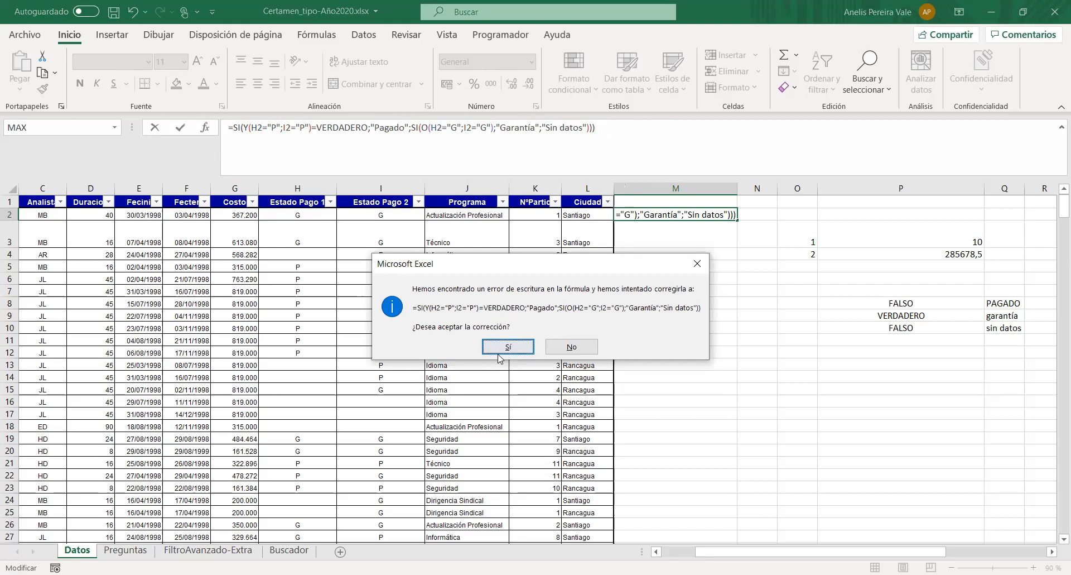
{"action": "left_click", "coordinate": [500, 353]}
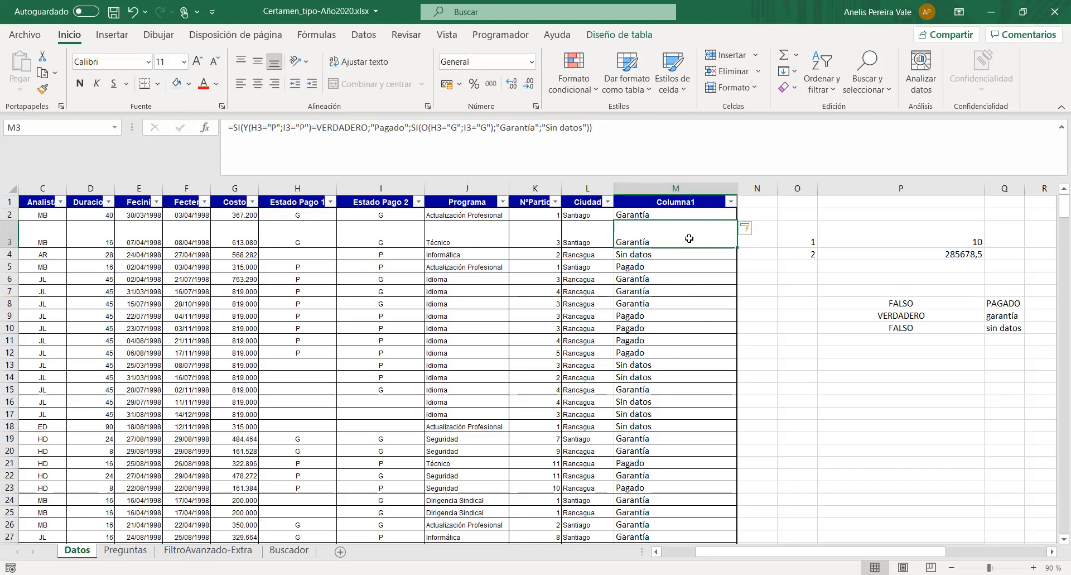
- Check the column M results against the Estado Pago 1 and Estado Pago 2 values in rows 4, 5, 6 and 16
{"action": "left_click", "coordinate": [683, 212]}
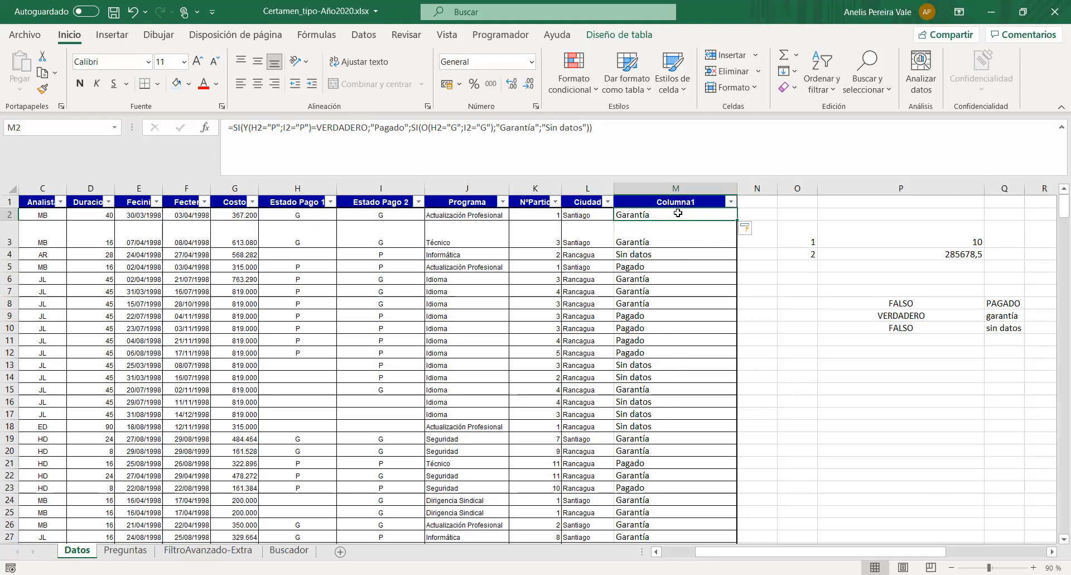
{"action": "left_click_drag", "start_coordinate": [322, 255], "coordinate": [362, 256]}
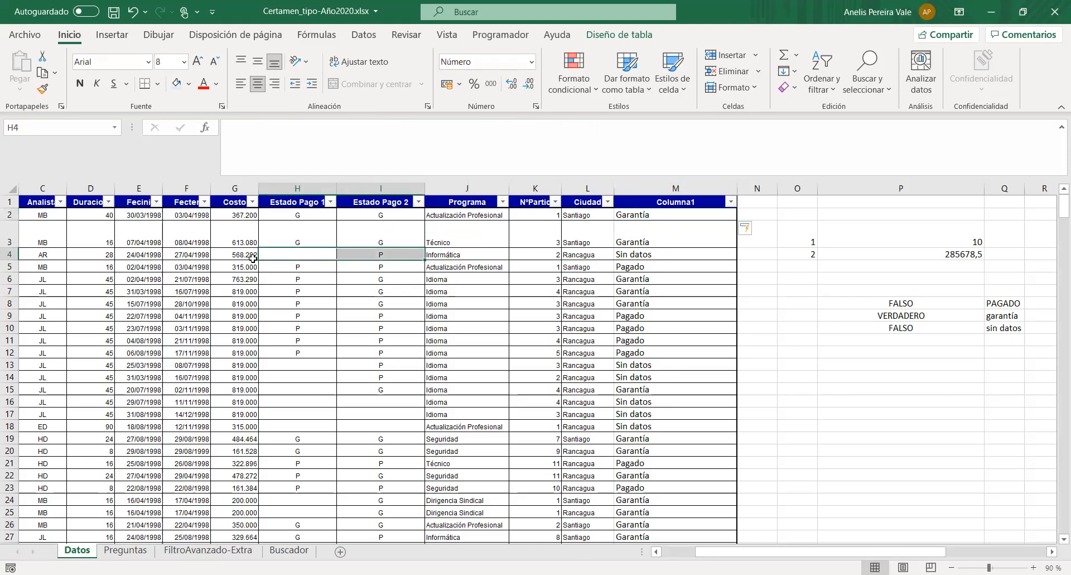
{"action": "left_click_drag", "start_coordinate": [285, 267], "coordinate": [370, 268]}
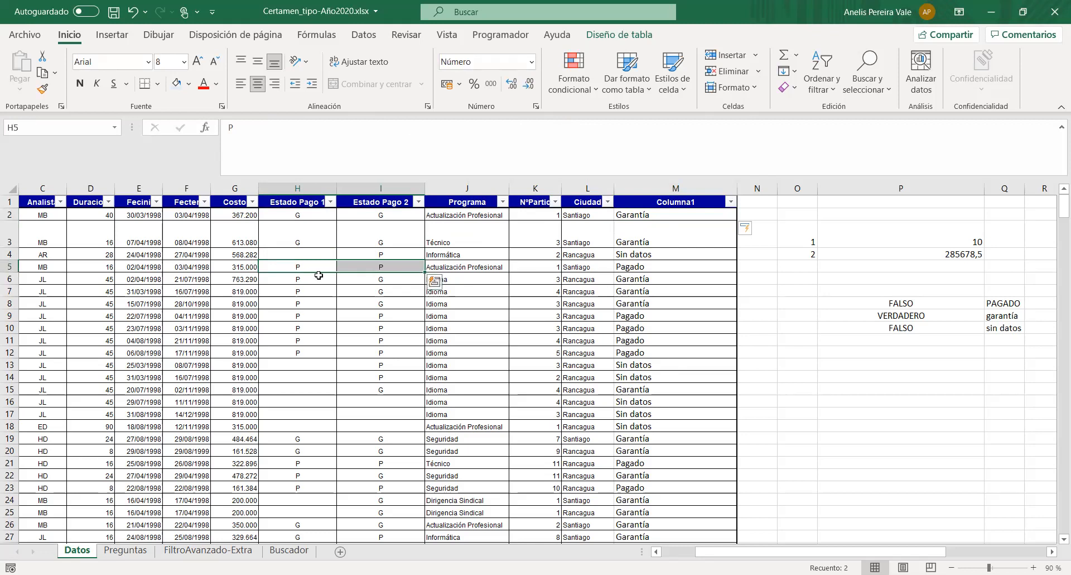
{"action": "left_click_drag", "start_coordinate": [299, 281], "coordinate": [369, 279]}
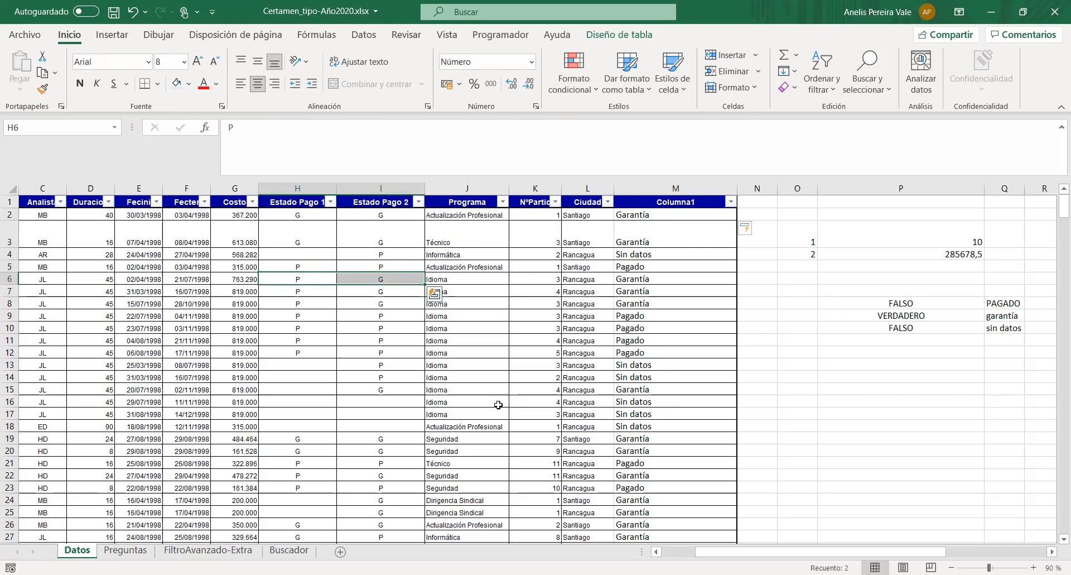
{"action": "left_click_drag", "start_coordinate": [364, 399], "coordinate": [518, 409]}
{"action": "left_click_drag", "start_coordinate": [311, 402], "coordinate": [381, 403]}
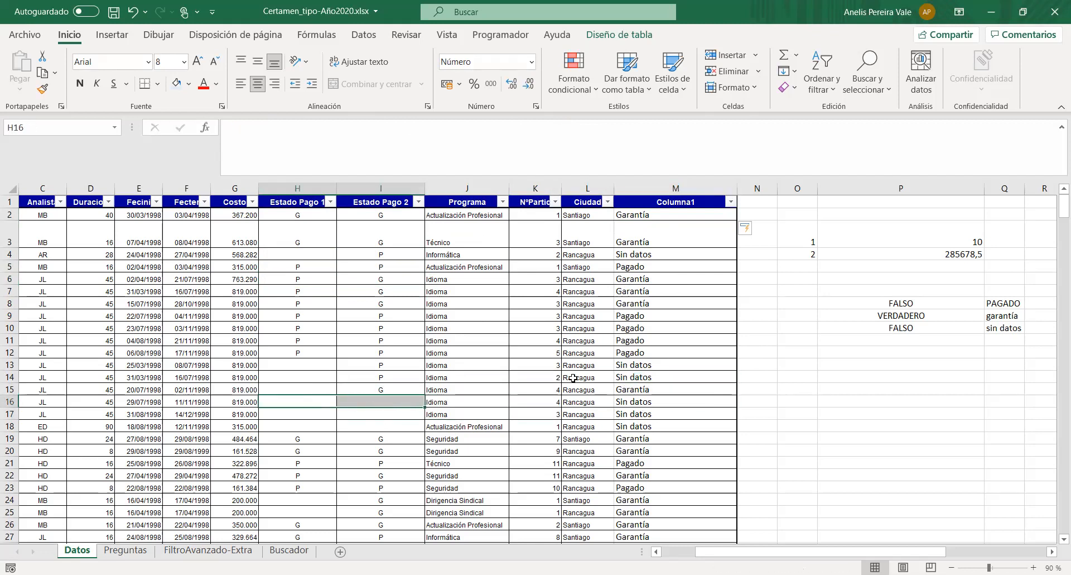
{"action": "left_click", "coordinate": [634, 405]}
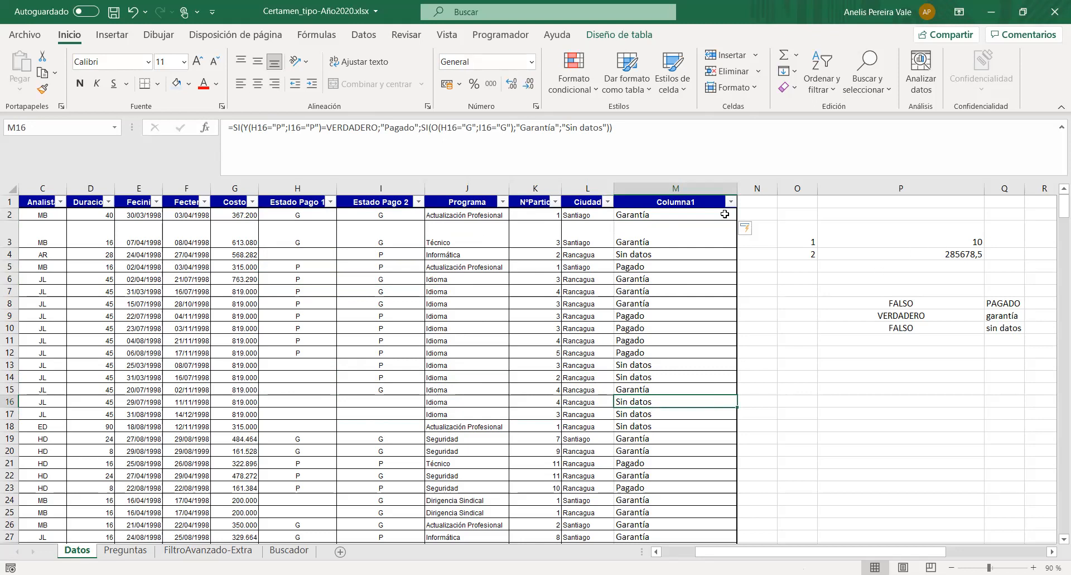
- Rename the column M header in M1 to "Estado final"
{"action": "left_click", "coordinate": [698, 201]}
{"action": "left_click_drag", "start_coordinate": [335, 128], "coordinate": [111, 126]}
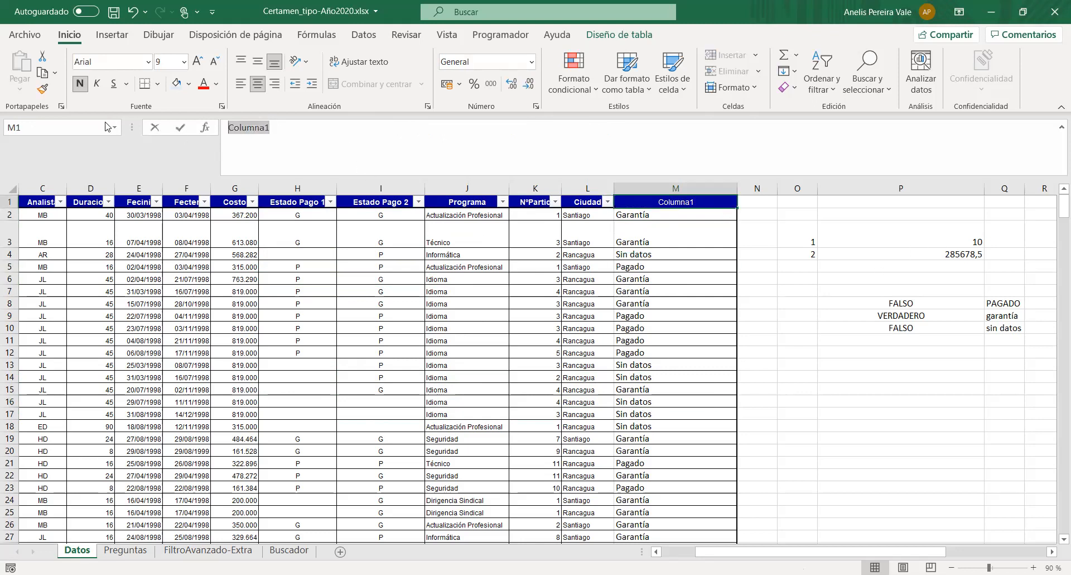
{"action": "type", "text": "Estado fina"}
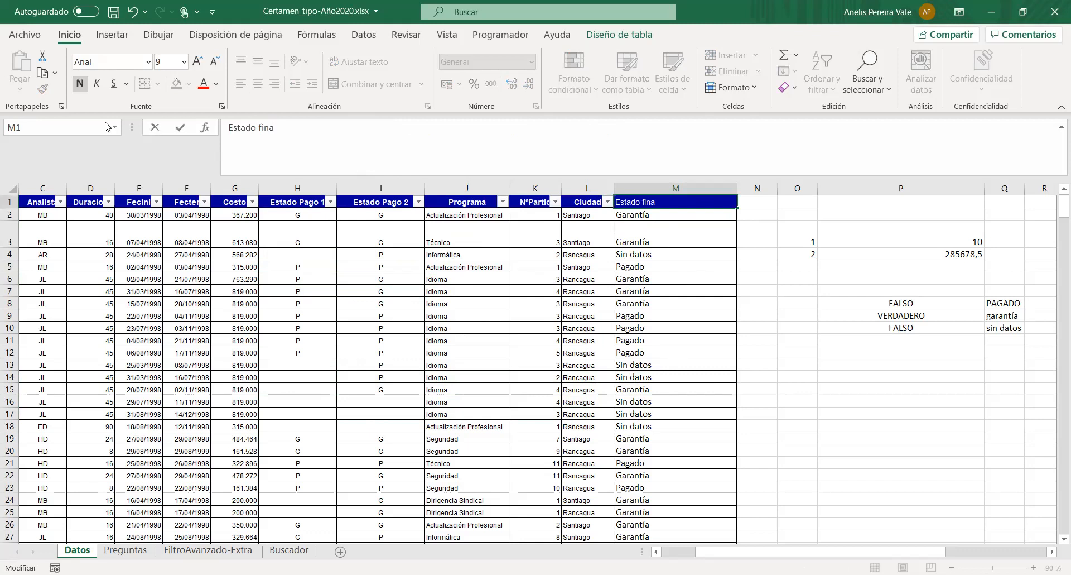
{"action": "type", "text": "l"}
{"action": "key", "text": "Return"}
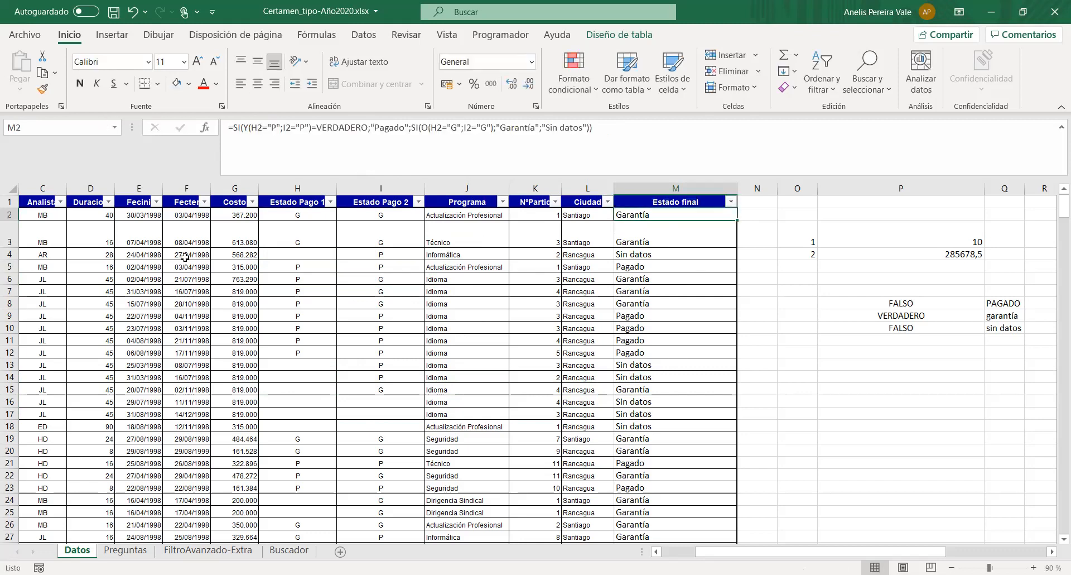
- Examine the "Sin datos" argument in M3's formula and leave the formula as it is
{"action": "left_click", "coordinate": [694, 231]}
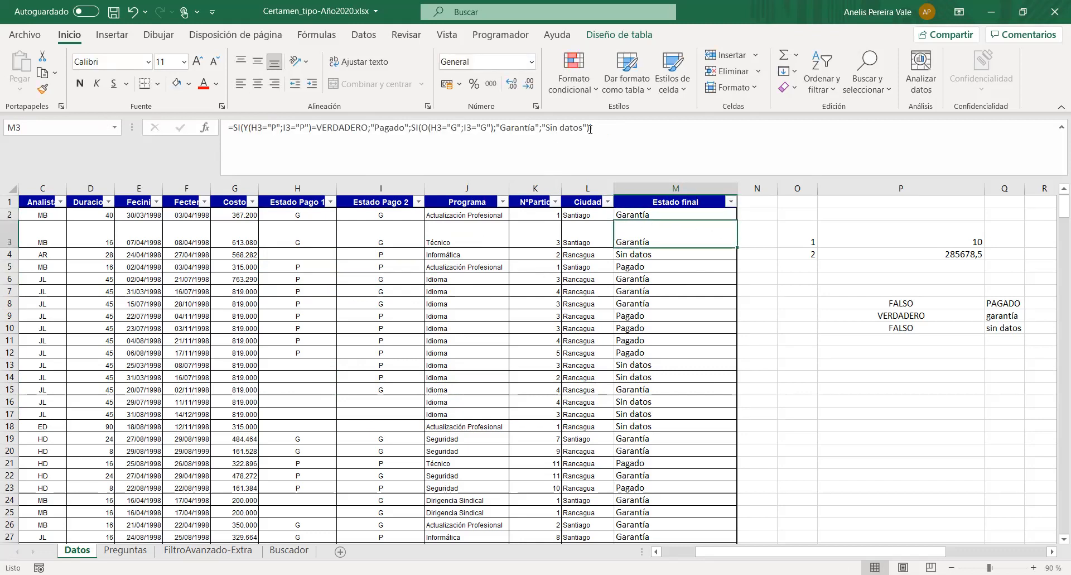
{"action": "left_click_drag", "start_coordinate": [587, 127], "coordinate": [543, 126]}
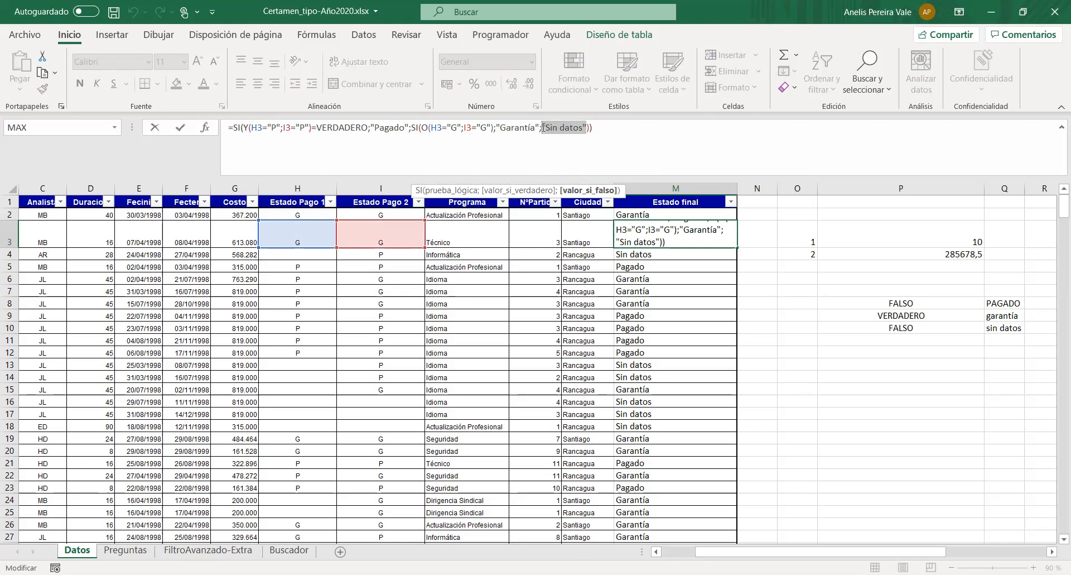
{"action": "left_click", "coordinate": [626, 130]}
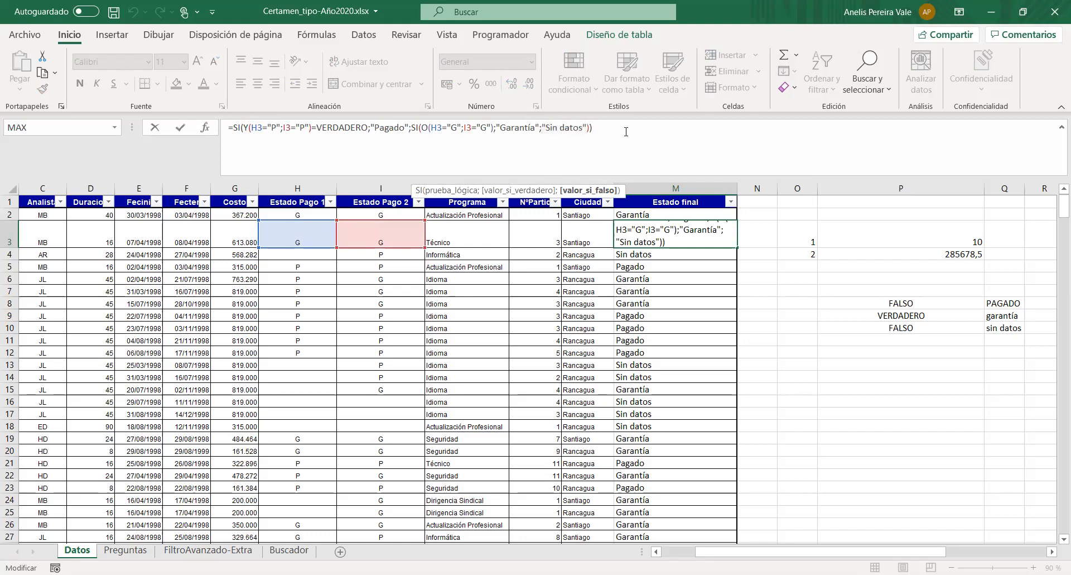
{"action": "key", "text": "Return"}
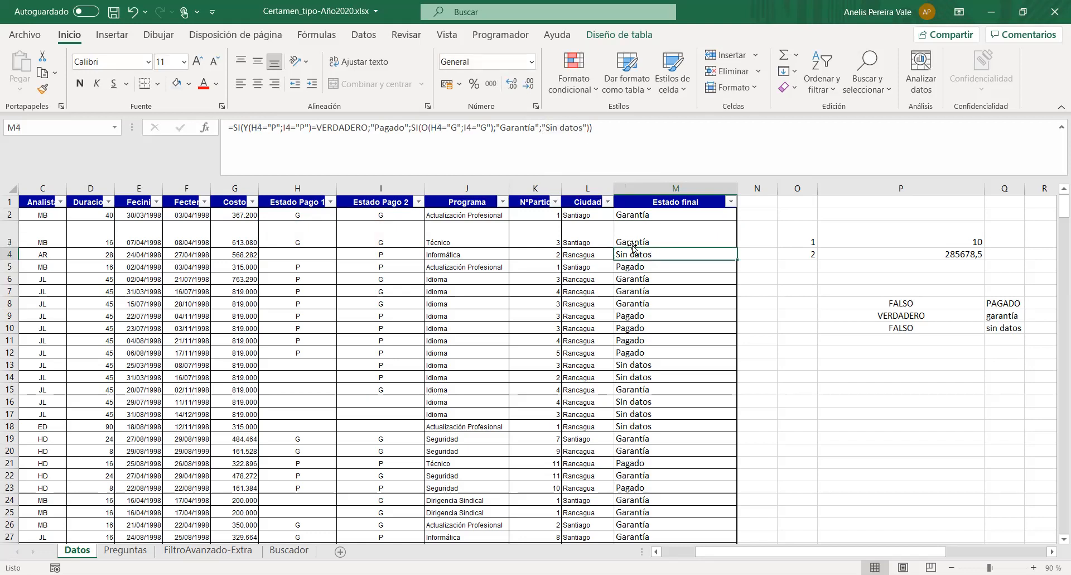
- Read question 4's colour rules on the Preguntas sheet and return to the Datos sheet
{"action": "left_click", "coordinate": [126, 551]}
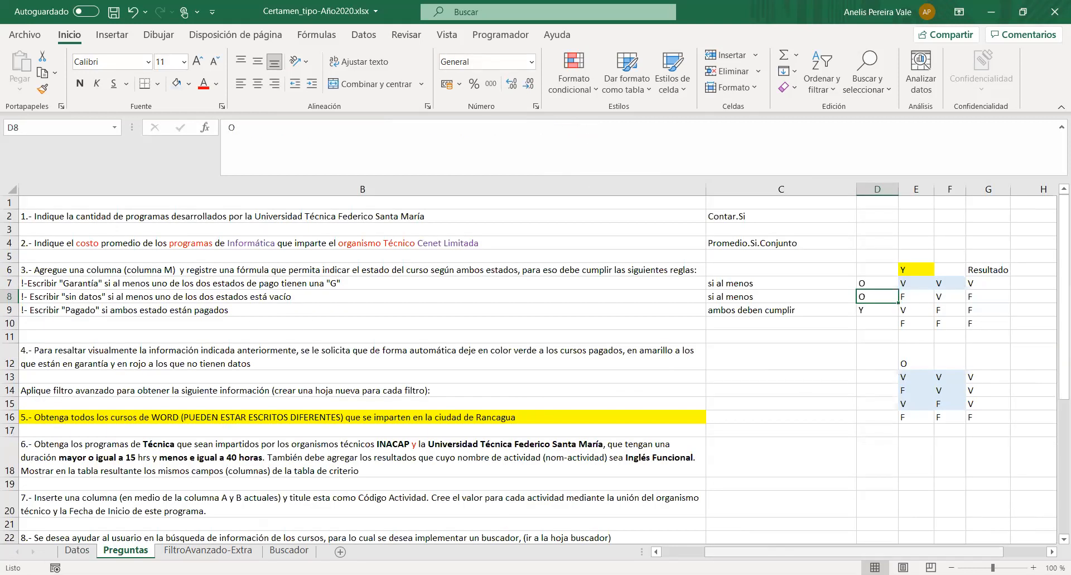
{"action": "left_click", "coordinate": [700, 552]}
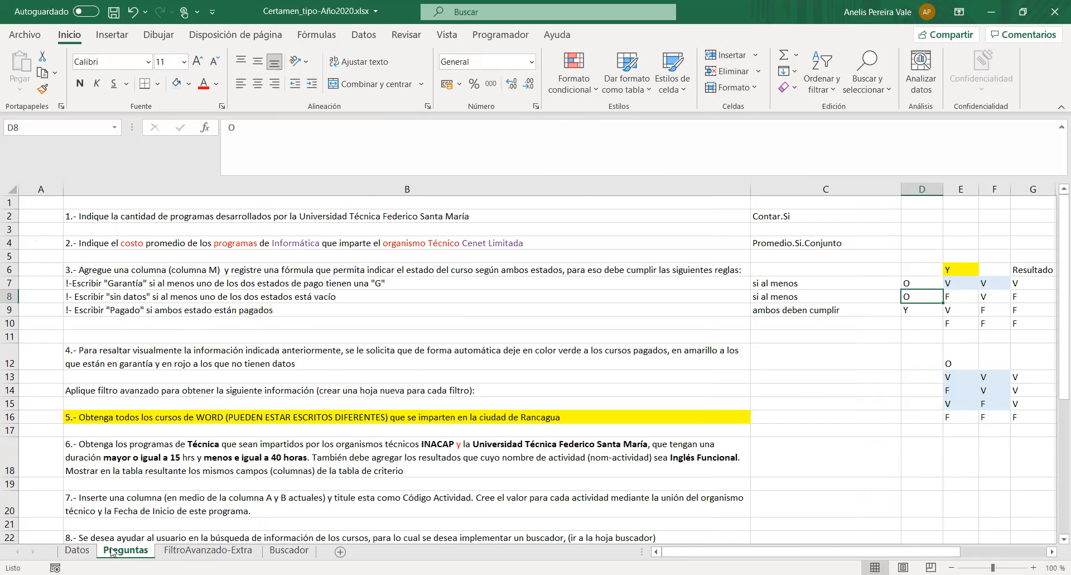
{"action": "left_click", "coordinate": [77, 551]}
- Apply an equal-to conditional formatting rule for "Garantía" to M2:M395, with yellow fill and dark yellow text
{"action": "mouse_move", "coordinate": [677, 217]}
{"action": "left_mouse_down"}
{"action": "mouse_move", "coordinate": [689, 426]}
{"action": "mouse_move", "coordinate": [678, 516]}
{"action": "left_mouse_up"}
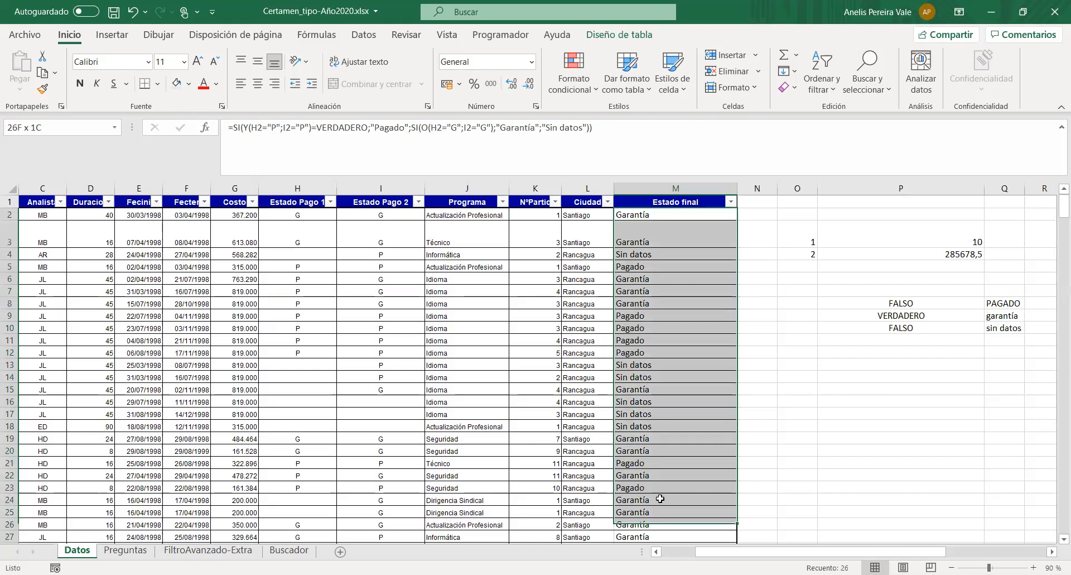
{"action": "key", "text": "ctrl+shift+Down"}
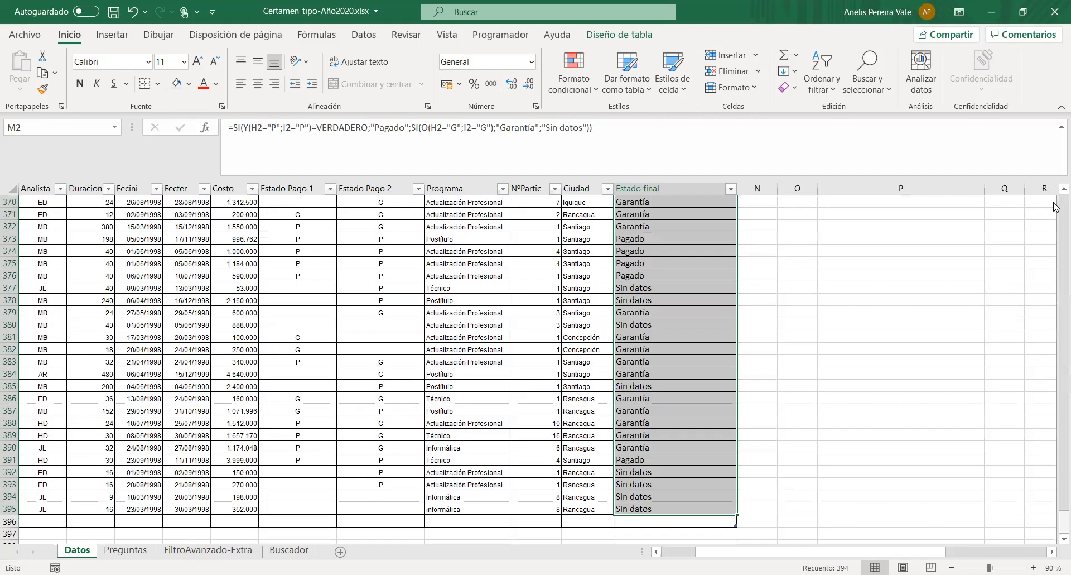
{"action": "key", "text": "ctrl+BackSpace"}
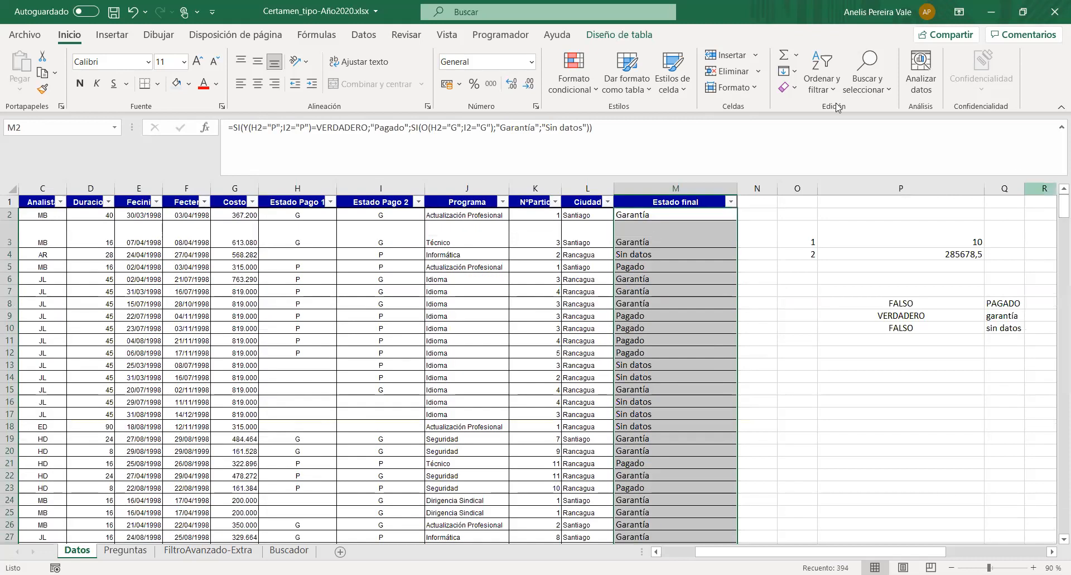
{"action": "left_click", "coordinate": [597, 86]}
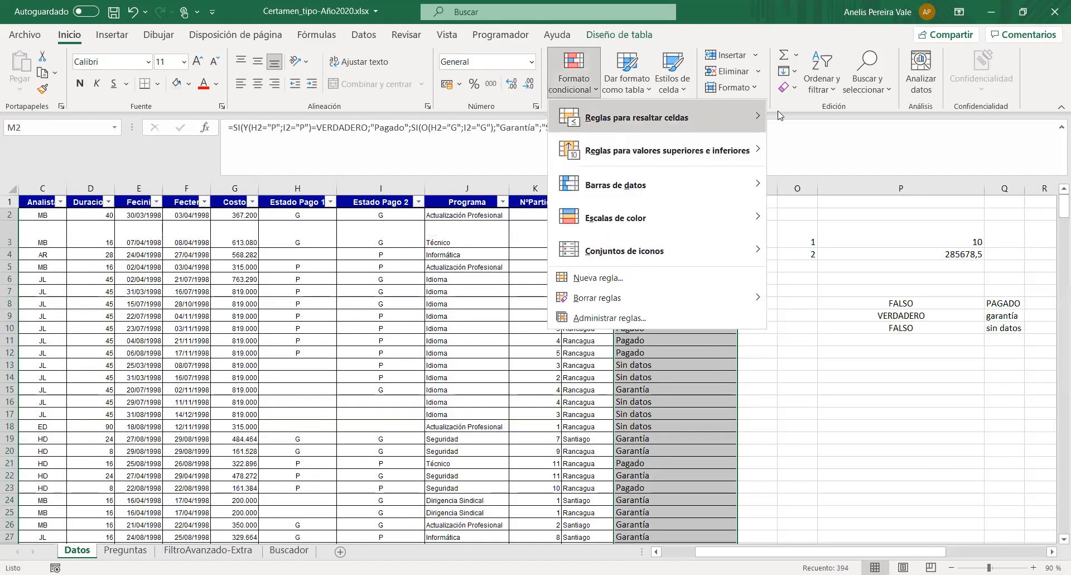
{"action": "mouse_move", "coordinate": [622, 123]}
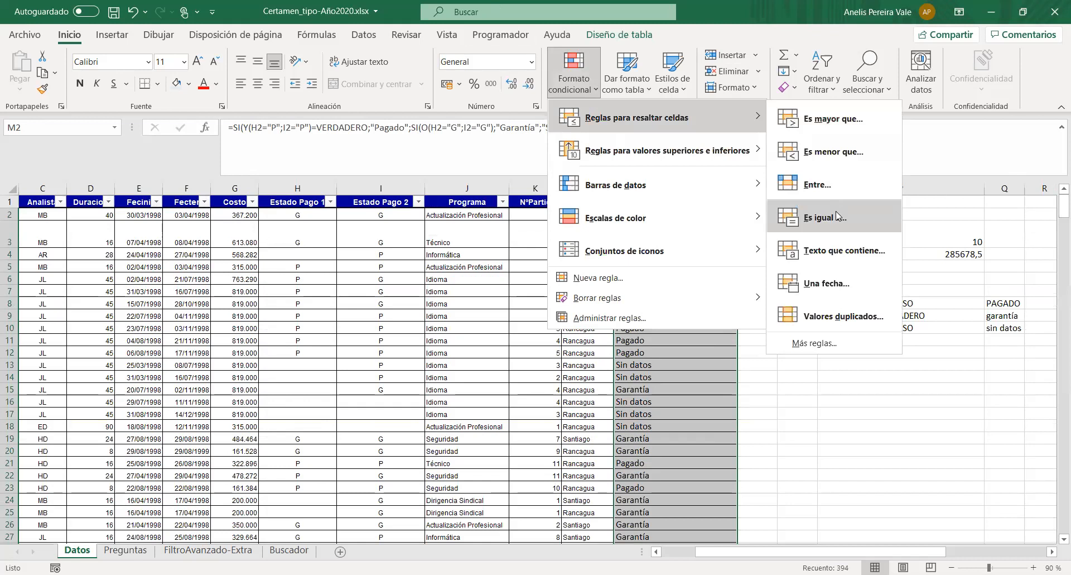
{"action": "left_click", "coordinate": [837, 216]}
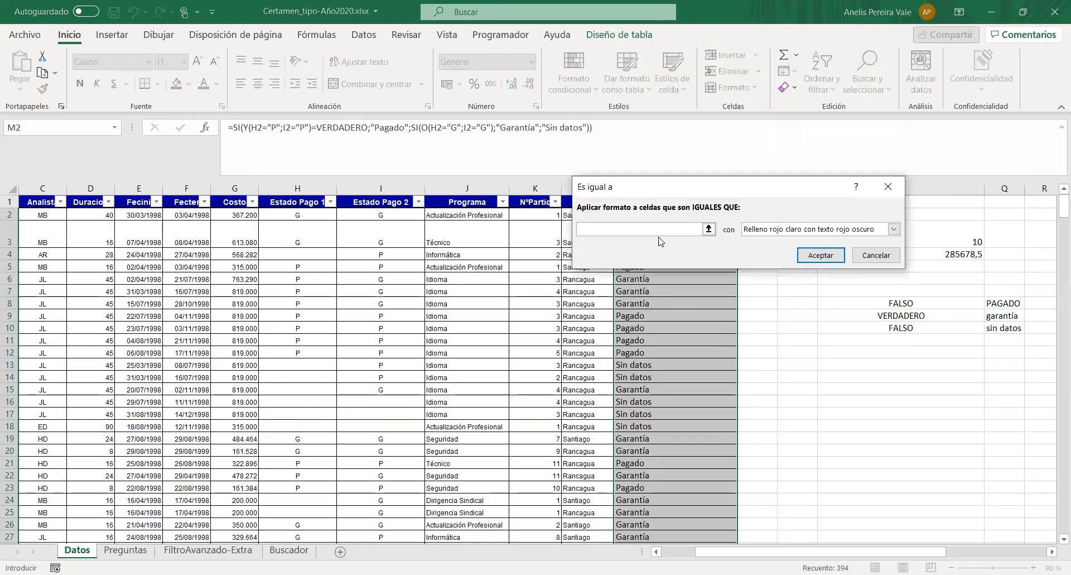
{"action": "type", "text": "Garantia"}
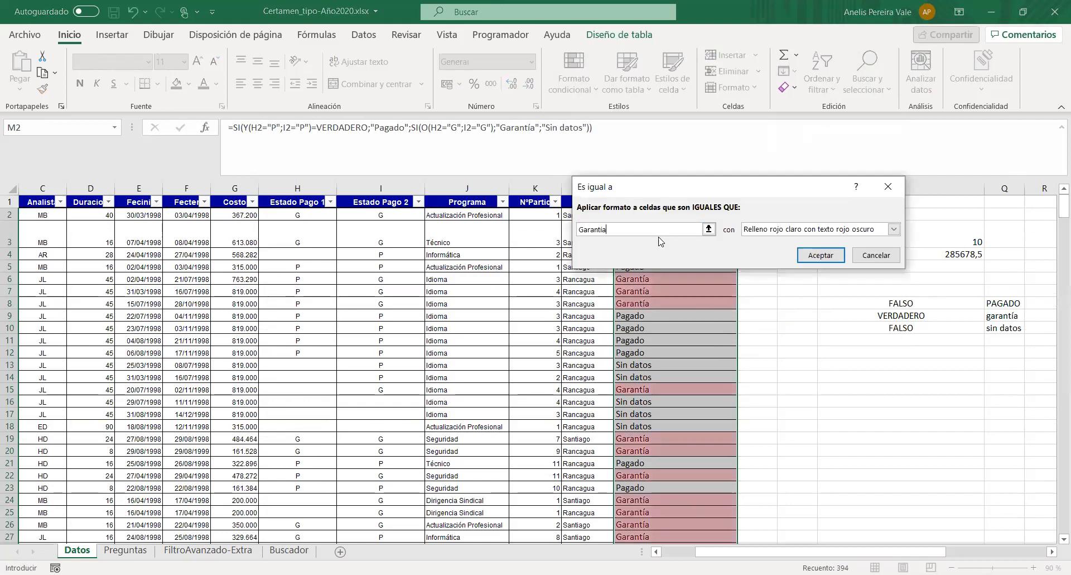
{"action": "left_click", "coordinate": [893, 229]}
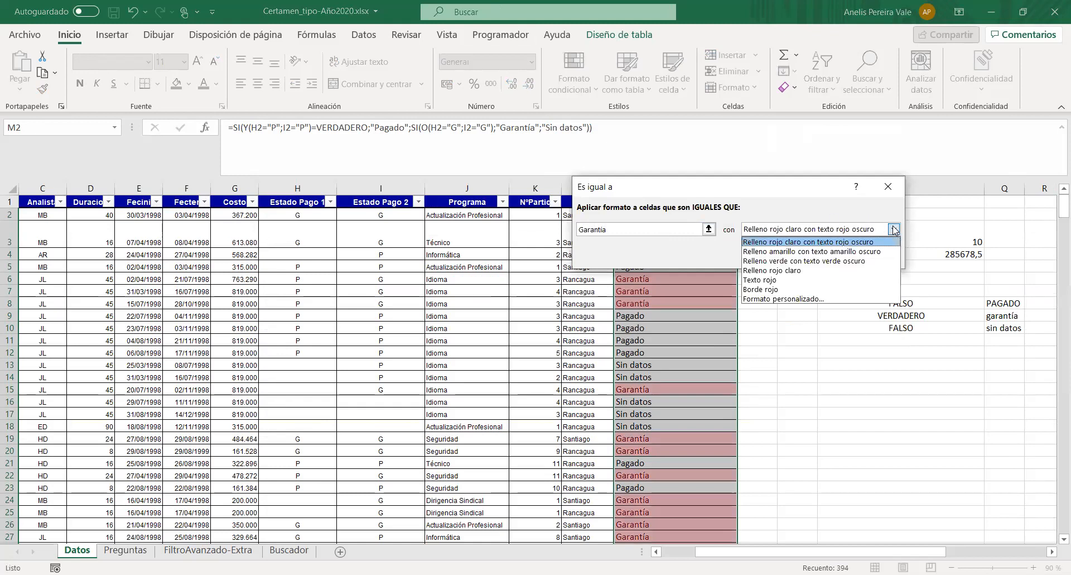
{"action": "left_click", "coordinate": [862, 251]}
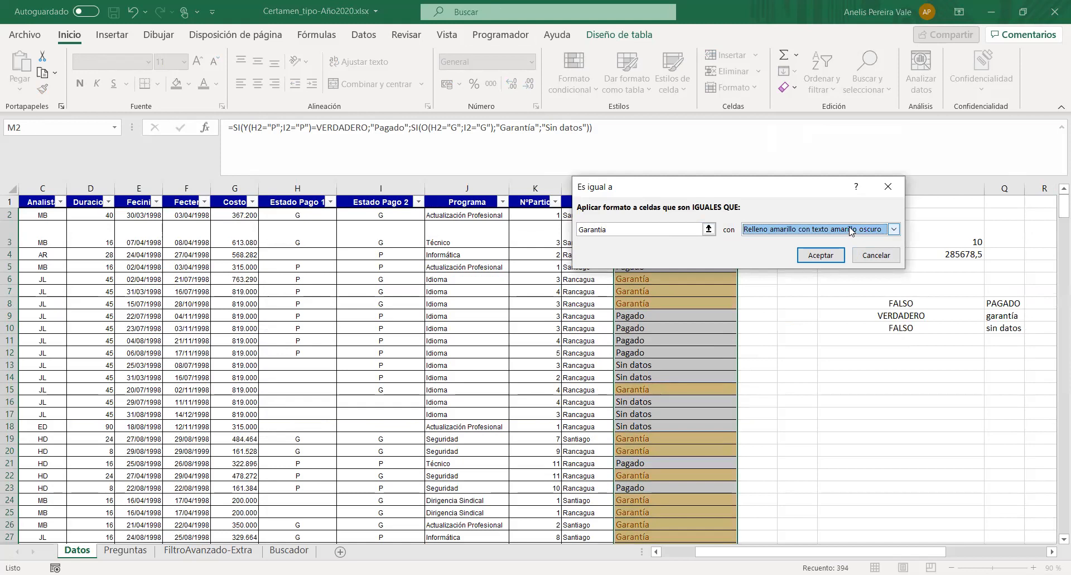
{"action": "left_click", "coordinate": [818, 257]}
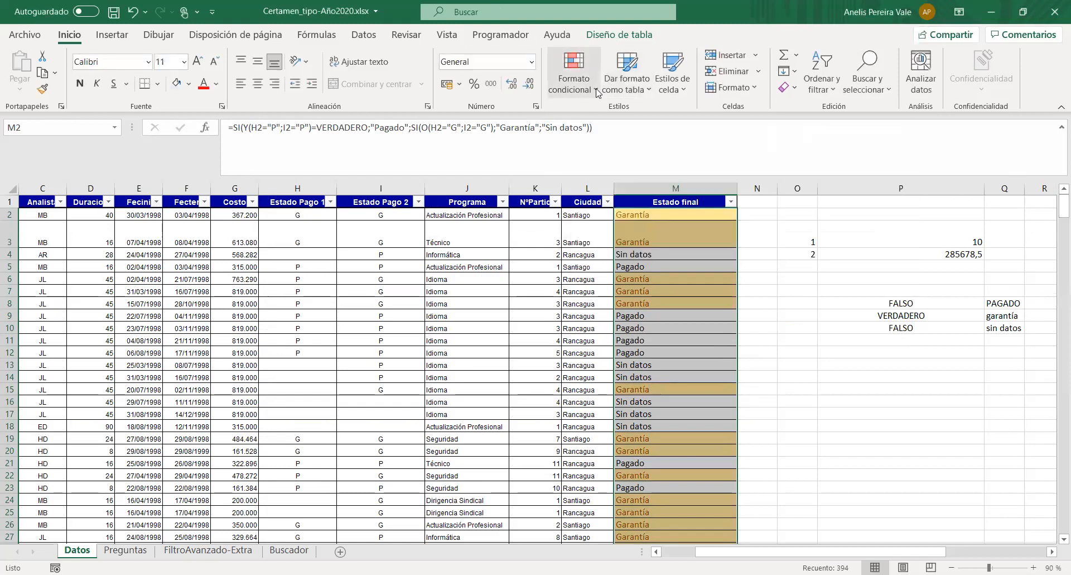
- Apply an equal-to conditional formatting rule for "Pagado" to the Estado final cells, with green fill and dark green text
{"action": "left_click", "coordinate": [597, 88]}
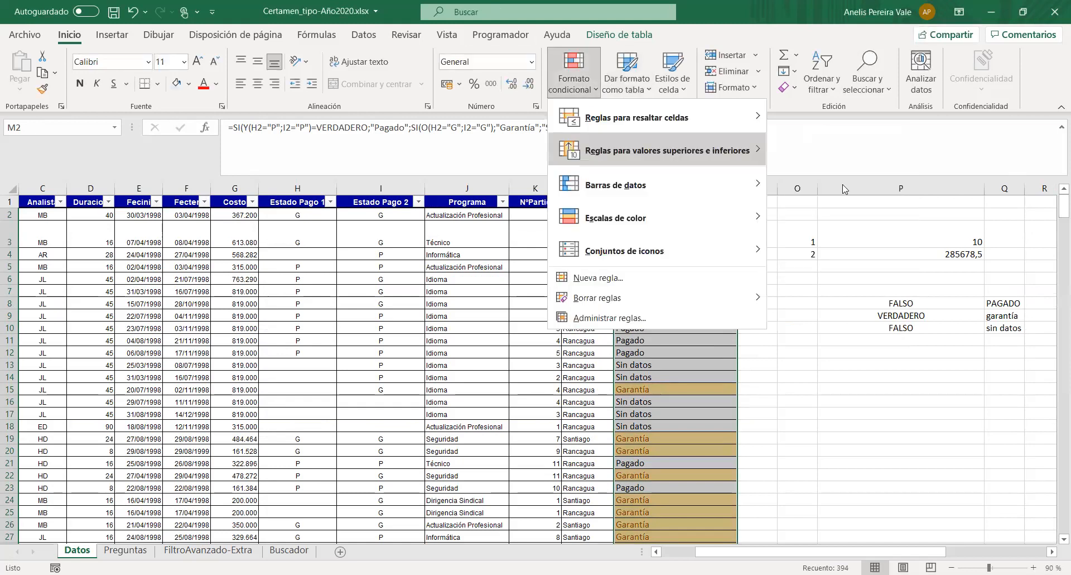
{"action": "mouse_move", "coordinate": [657, 117]}
{"action": "left_click", "coordinate": [833, 219]}
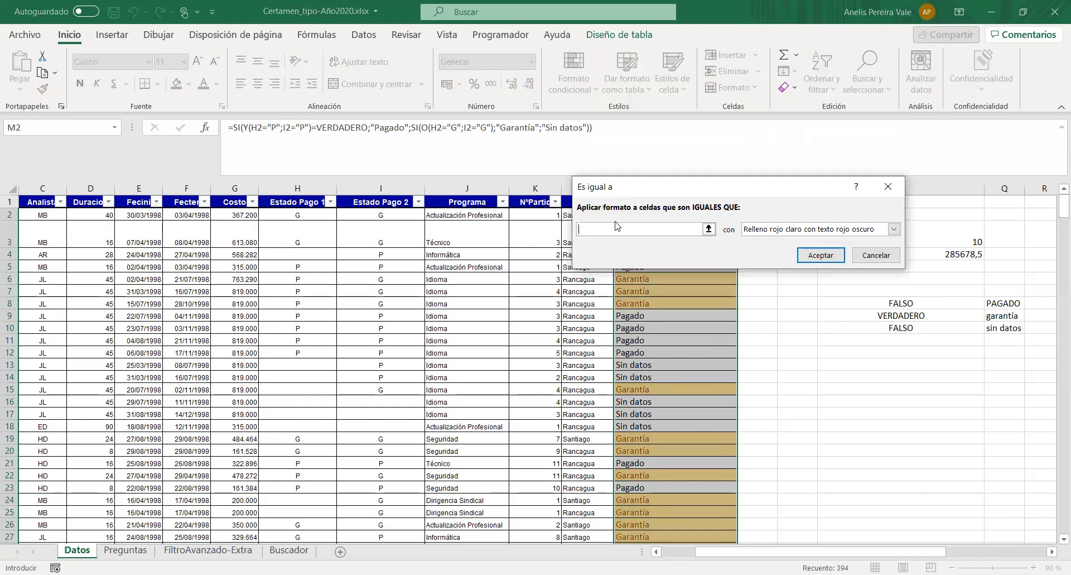
{"action": "type", "text": "Pagado"}
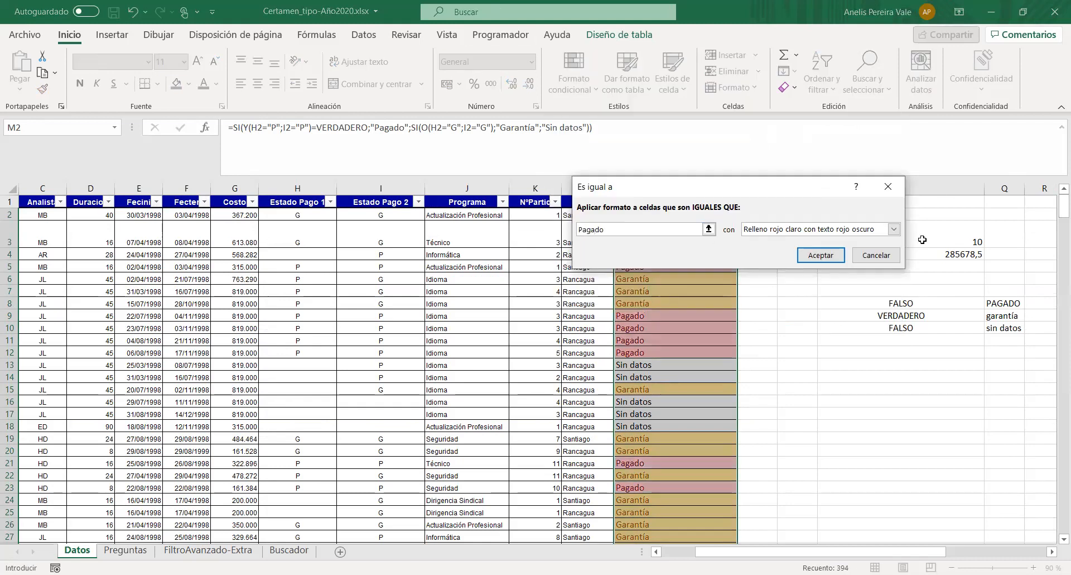
{"action": "left_click", "coordinate": [892, 229]}
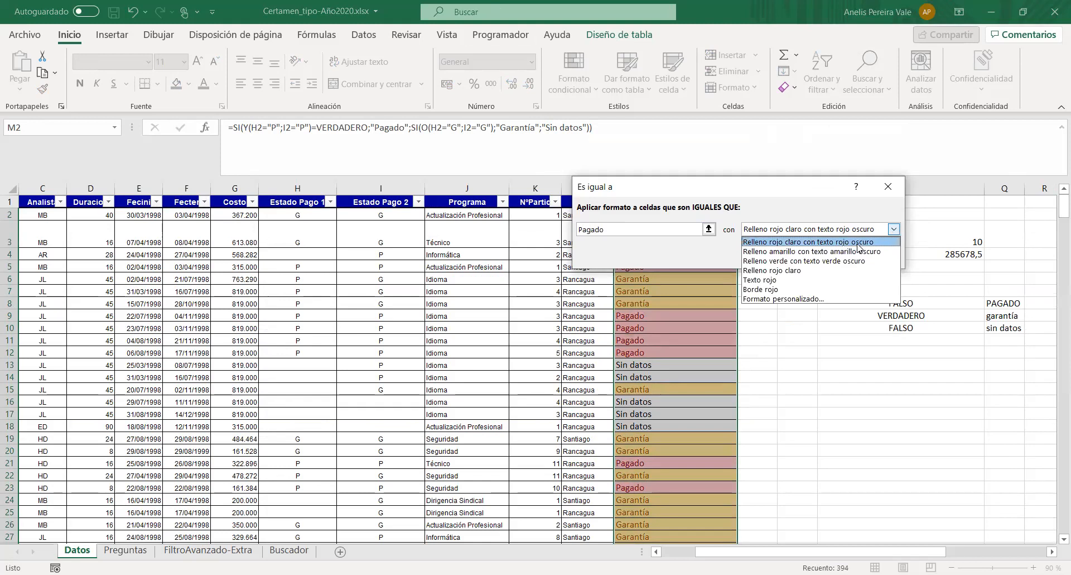
{"action": "left_click", "coordinate": [854, 260]}
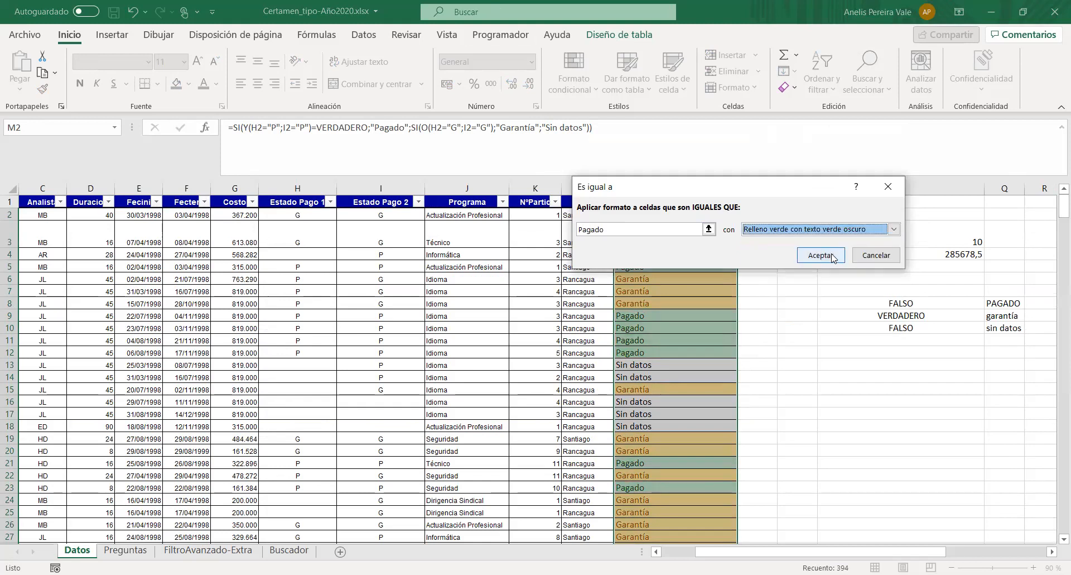
{"action": "left_click", "coordinate": [820, 255]}
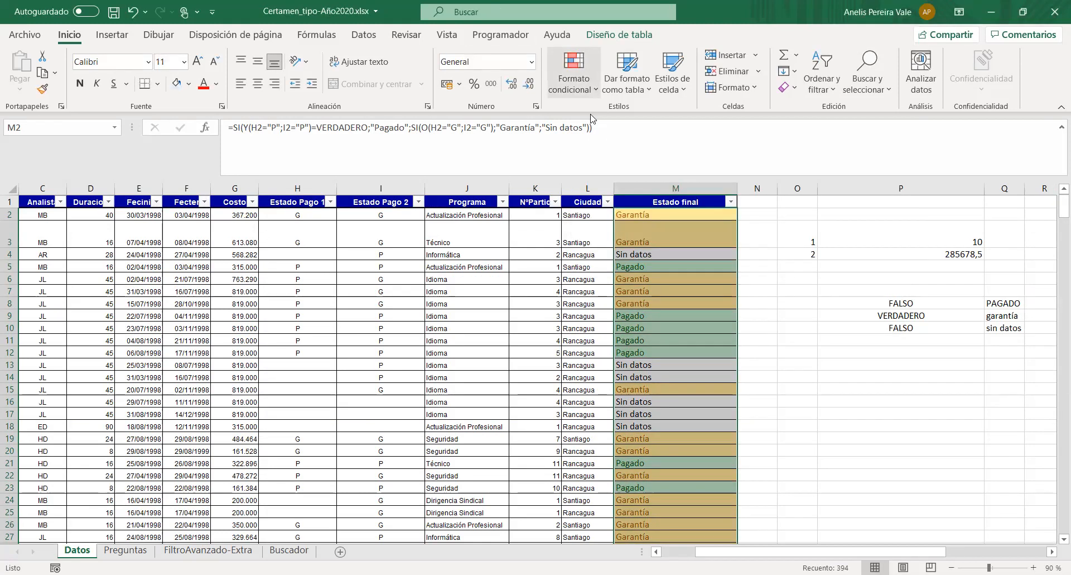
- Apply an equal-to conditional formatting rule for "Sin datos" to the Estado final cells, with light red fill and dark red text
{"action": "left_click", "coordinate": [574, 78]}
{"action": "mouse_move", "coordinate": [642, 117]}
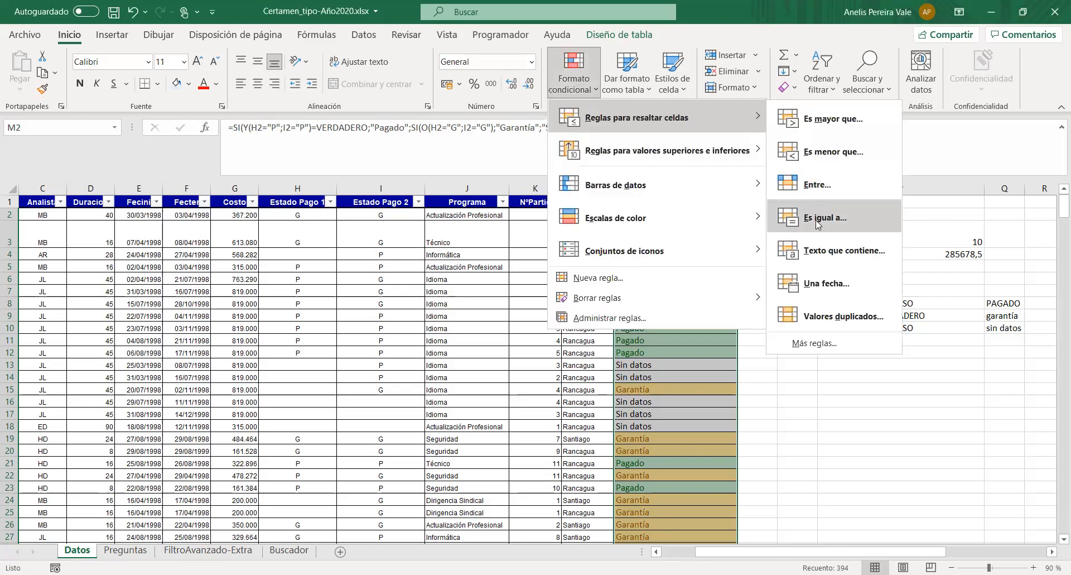
{"action": "left_click", "coordinate": [818, 220]}
{"action": "type", "text": "Sin"}
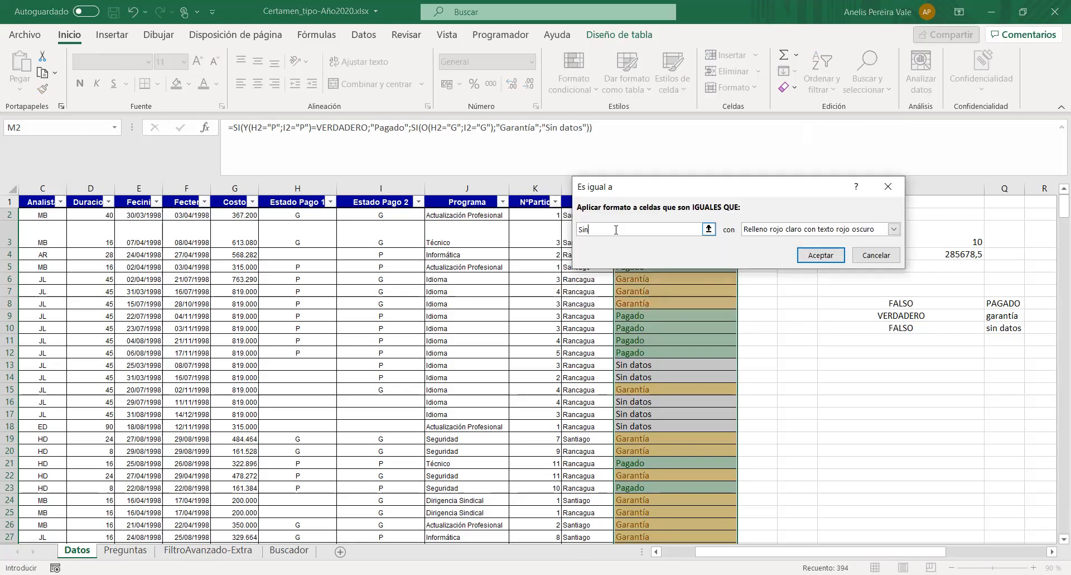
{"action": "type", "text": " datos"}
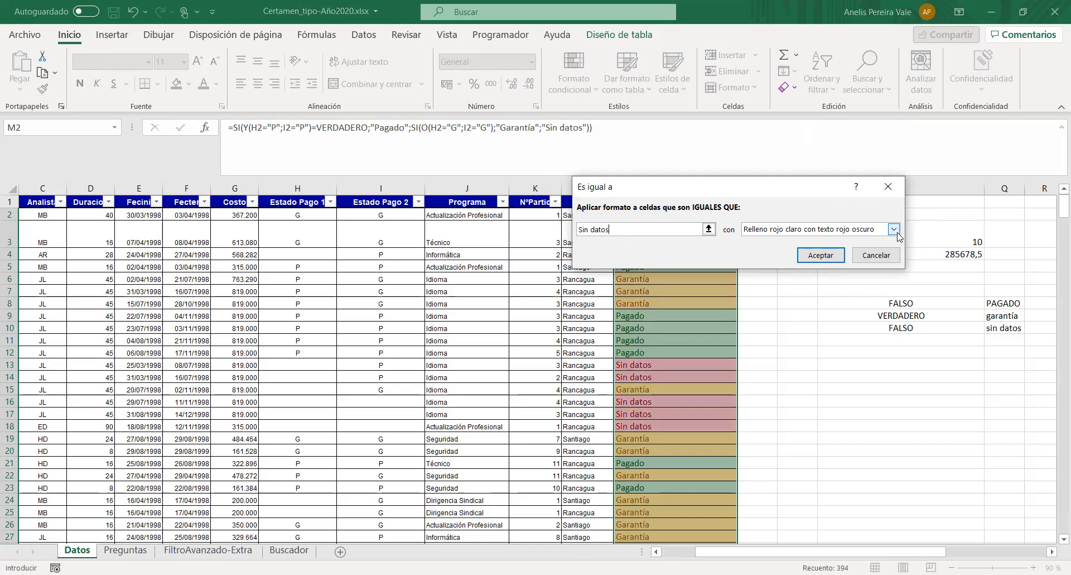
{"action": "left_click", "coordinate": [821, 255]}
{"action": "scroll", "coordinate": [676, 308], "scroll_direction": "down", "scroll_amount": 20}
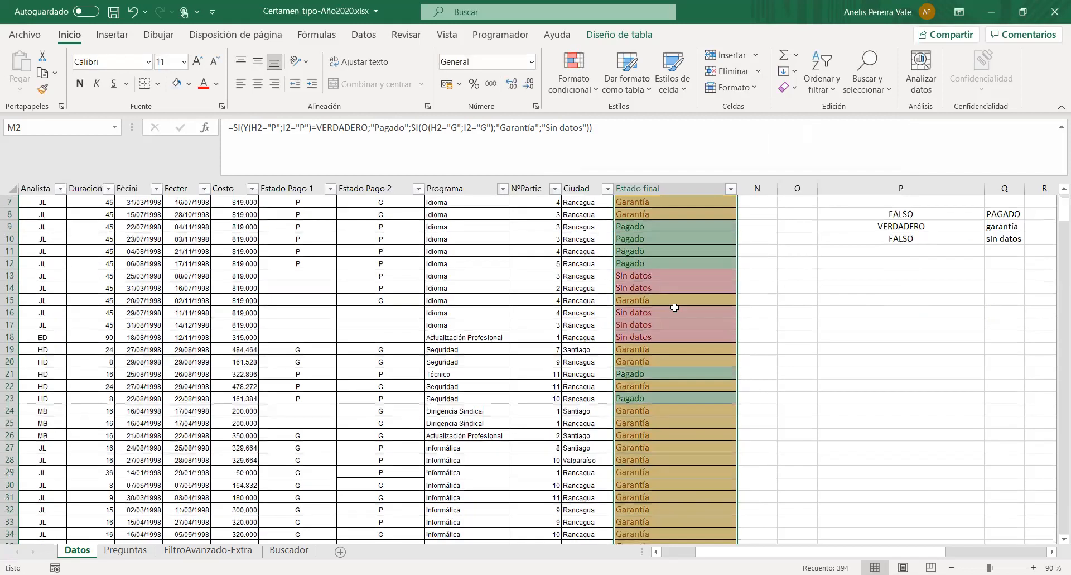
{"action": "scroll", "coordinate": [674, 312], "scroll_direction": "down", "scroll_amount": 14}
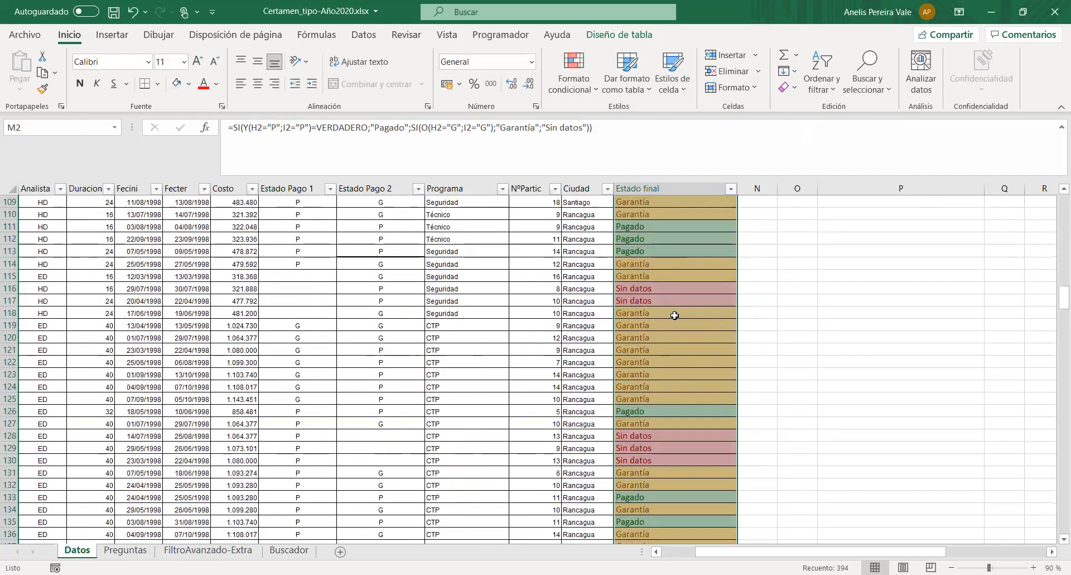
{"action": "left_click_drag", "start_coordinate": [1057, 322], "coordinate": [1057, 195]}
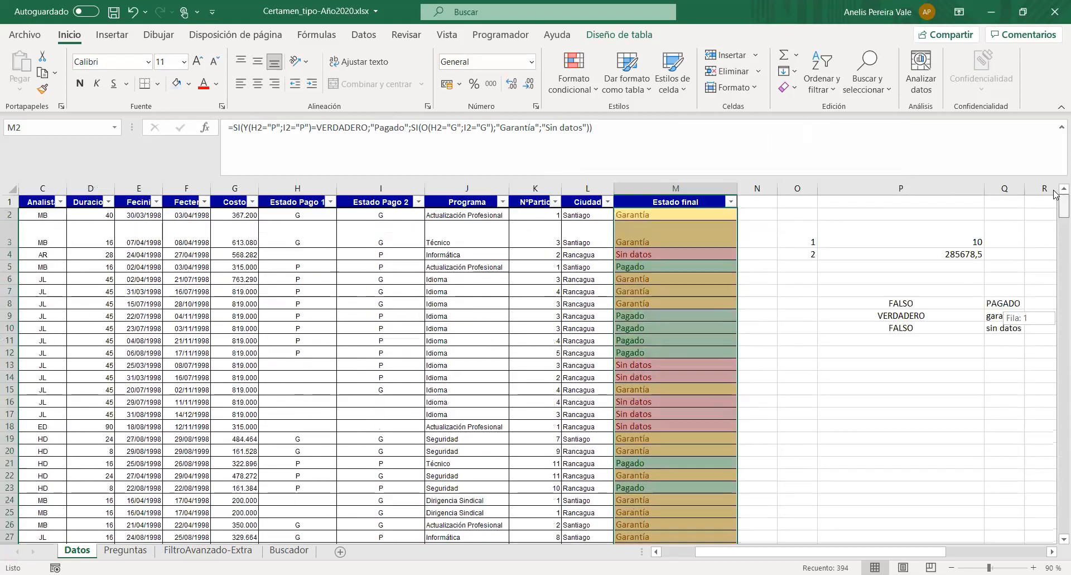
{"action": "left_click", "coordinate": [703, 306]}
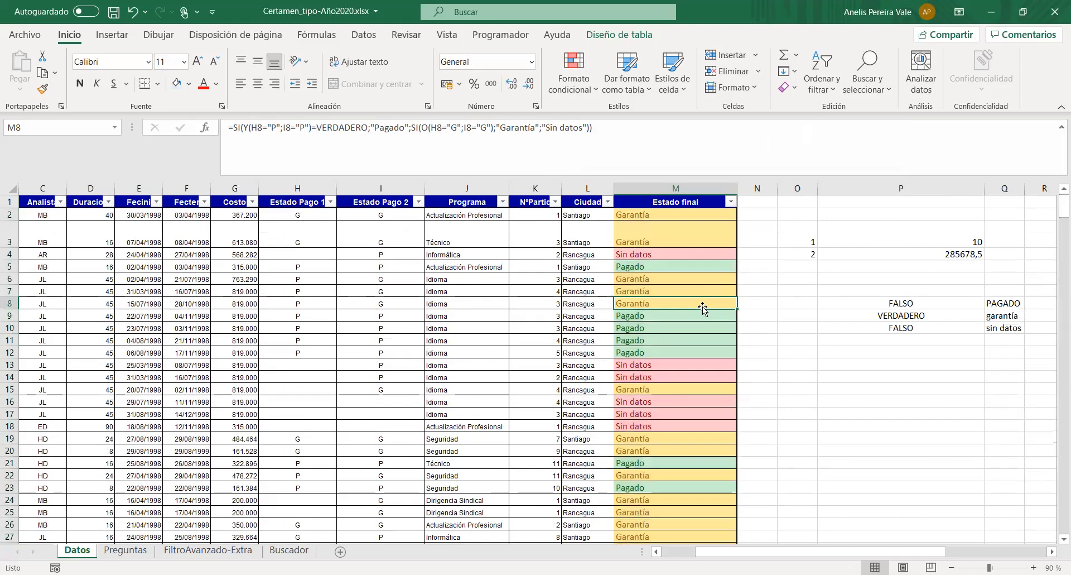
{"action": "left_click", "coordinate": [596, 90]}
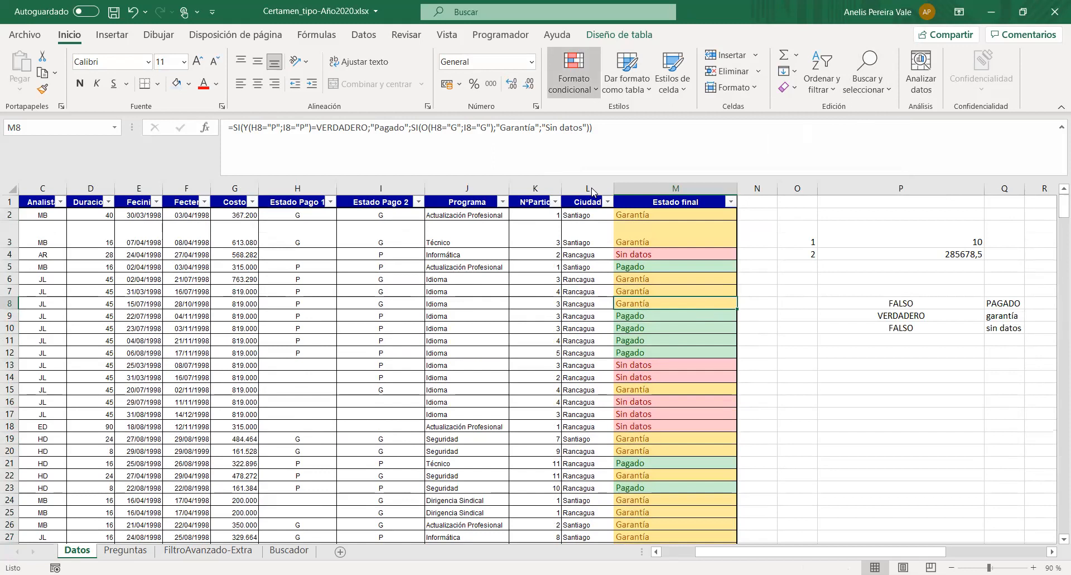
{"action": "mouse_move", "coordinate": [603, 258]}
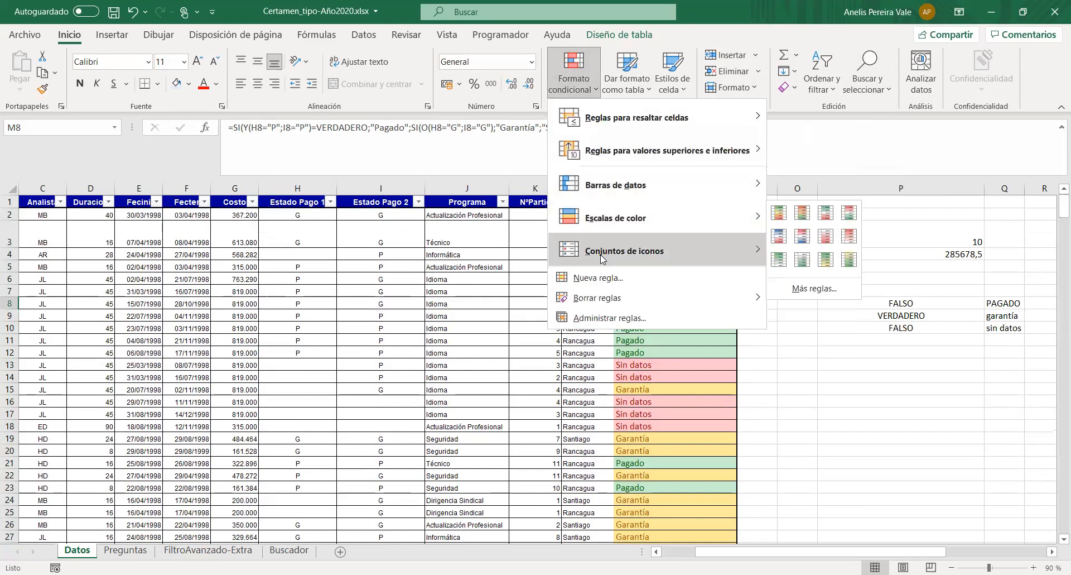
{"action": "left_click", "coordinate": [797, 135]}
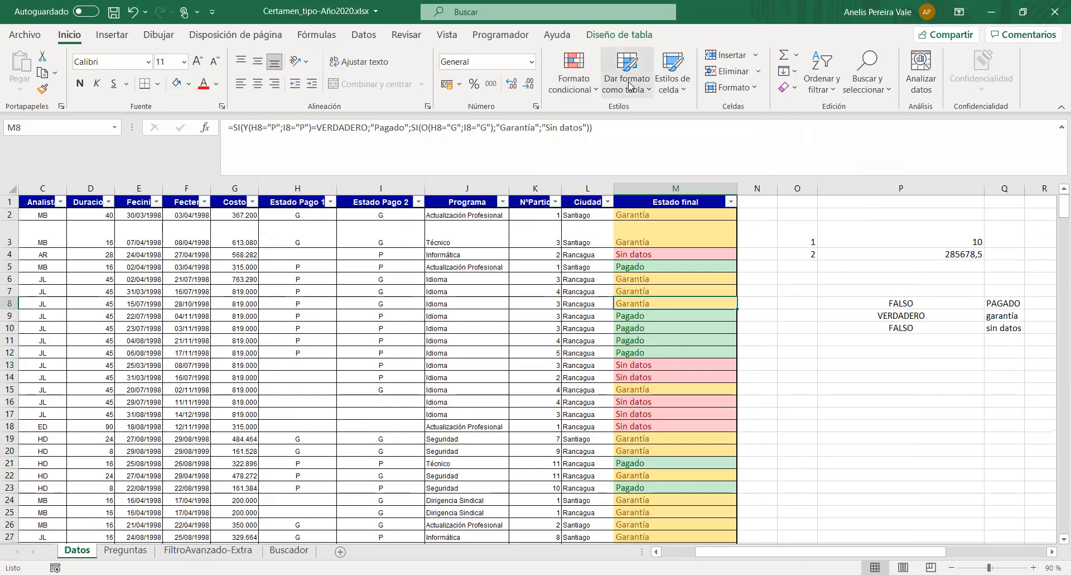
{"action": "left_click", "coordinate": [597, 93]}
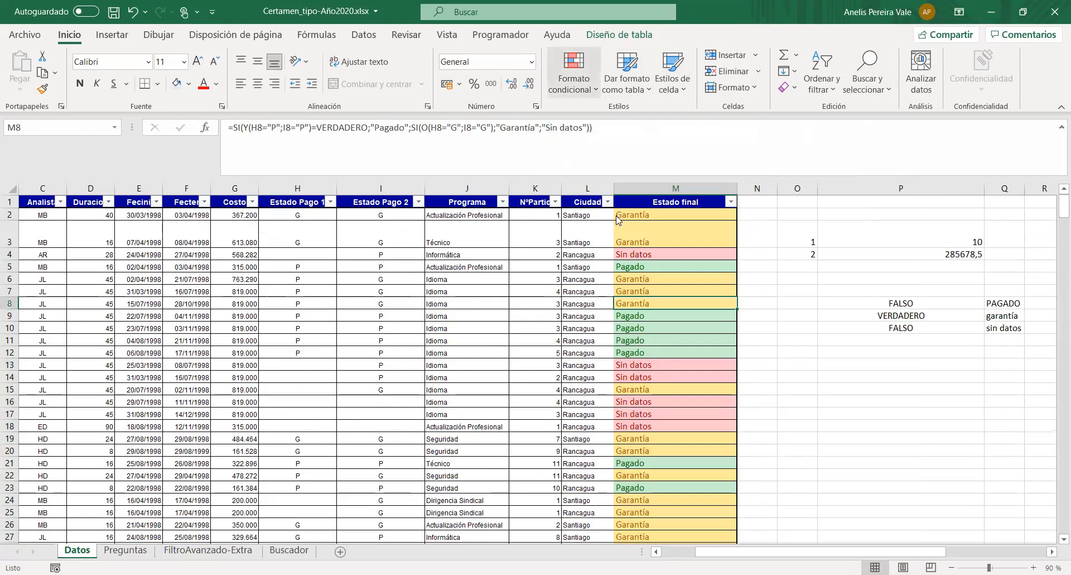
{"action": "mouse_move", "coordinate": [617, 247]}
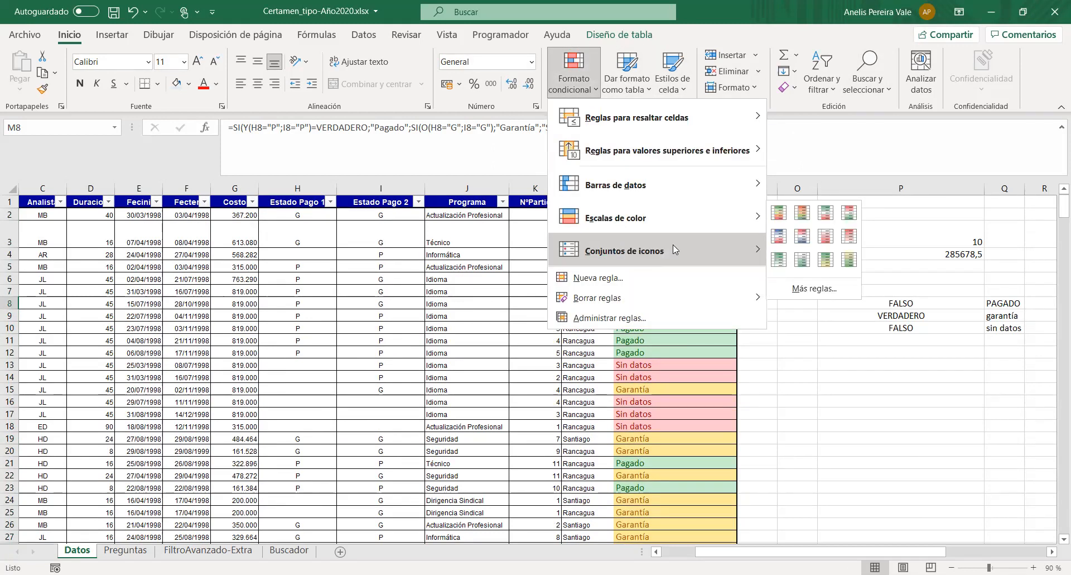
{"action": "mouse_move", "coordinate": [747, 247]}
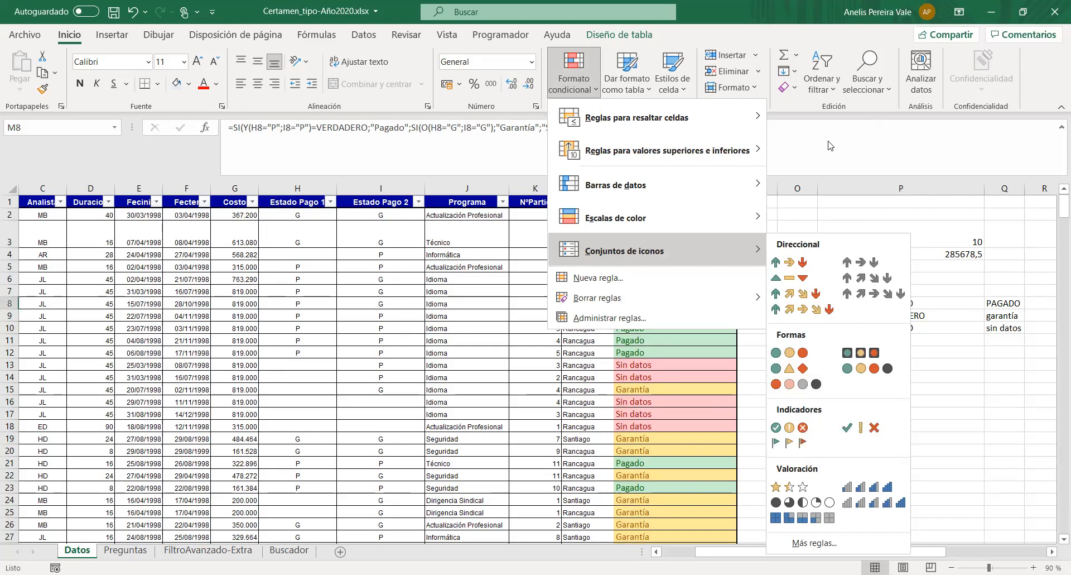
{"action": "key", "text": "Escape"}
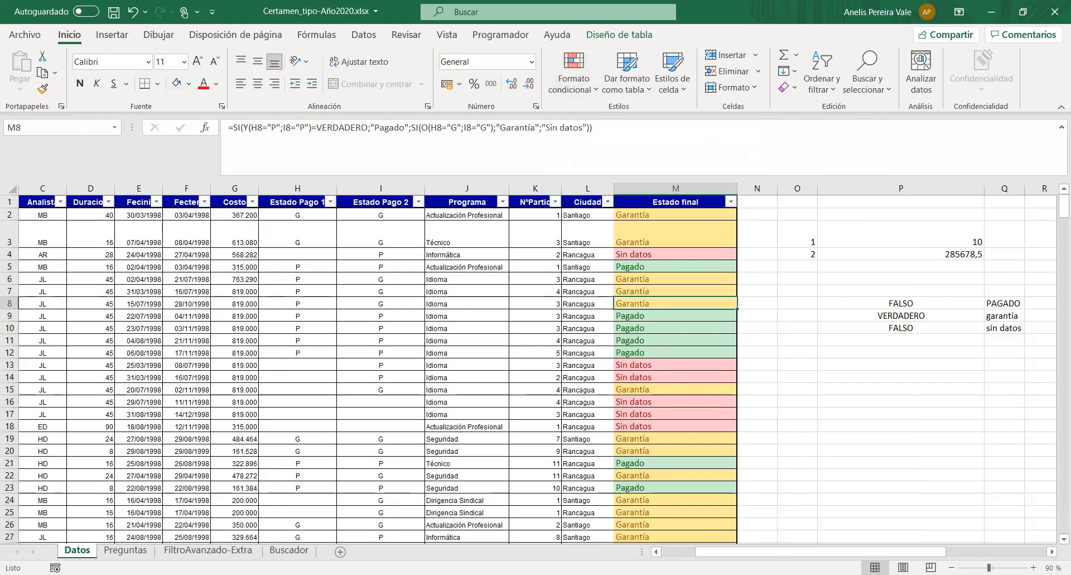
- Read the advanced filter instructions and question 5 on the Preguntas sheet
{"action": "left_click", "coordinate": [119, 551]}
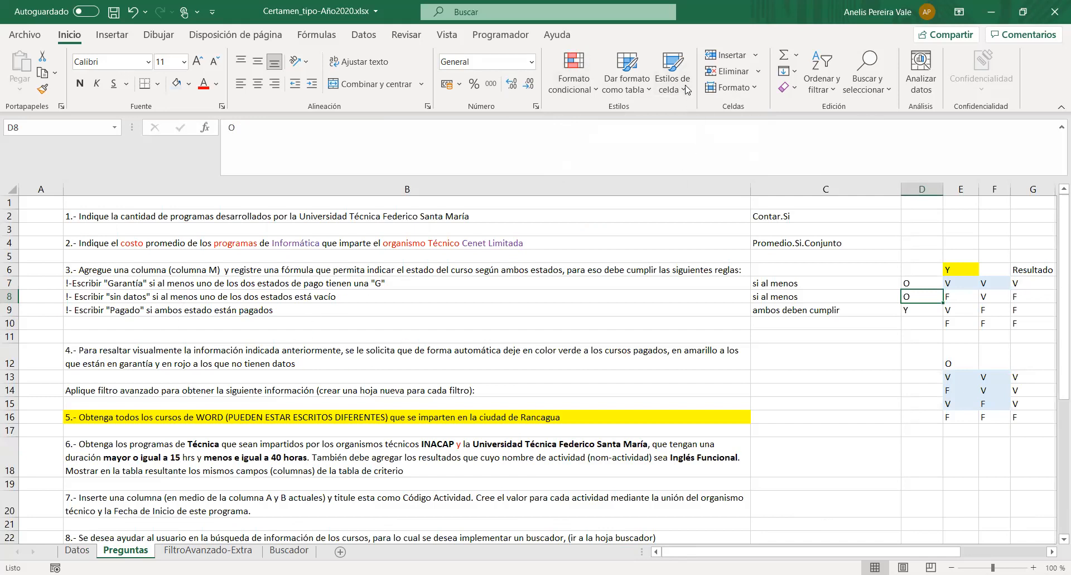
{"action": "key", "text": "alt+Tab"}
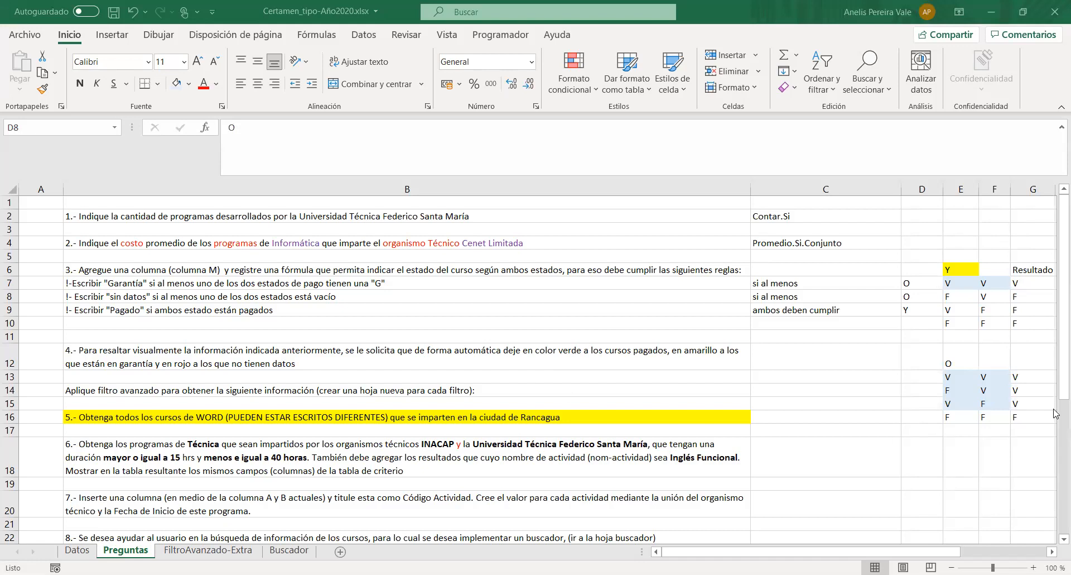
{"action": "scroll", "coordinate": [418, 397], "scroll_direction": "down", "scroll_amount": 2}
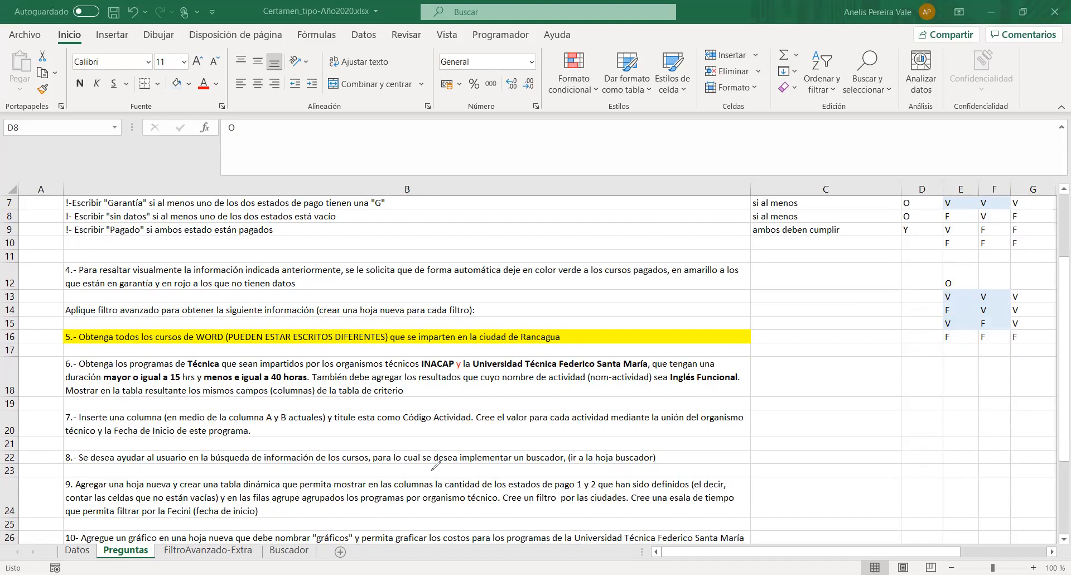
{"action": "mouse_move", "coordinate": [334, 539]}
{"action": "left_mouse_down"}
{"action": "mouse_move", "coordinate": [337, 570]}
{"action": "mouse_move", "coordinate": [349, 533]}
{"action": "mouse_move", "coordinate": [333, 538]}
{"action": "left_mouse_up"}
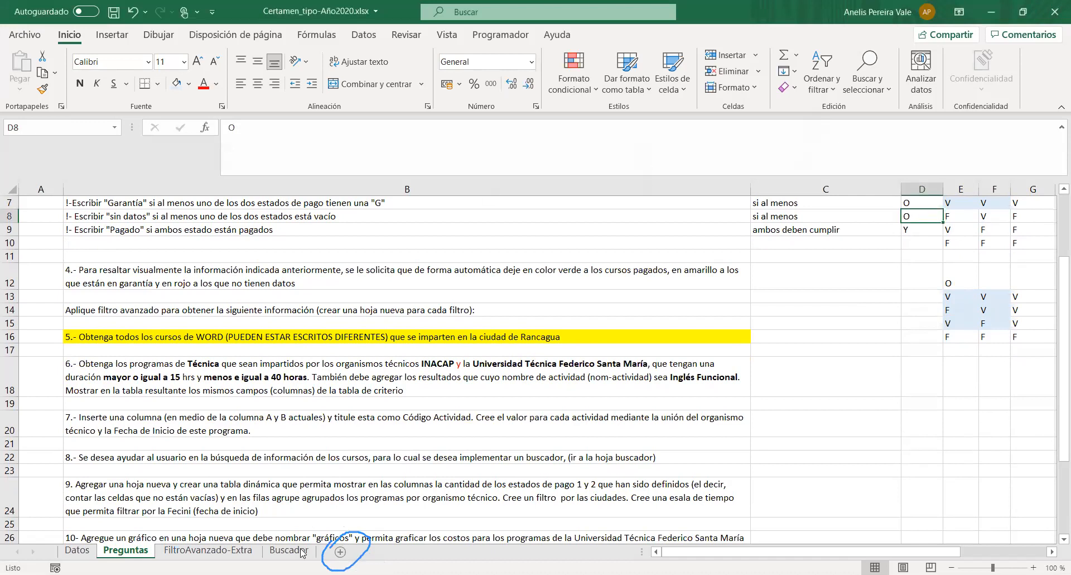
- Add a new sheet after Preguntas and rename it "Filtro1"
{"action": "left_click", "coordinate": [341, 552]}
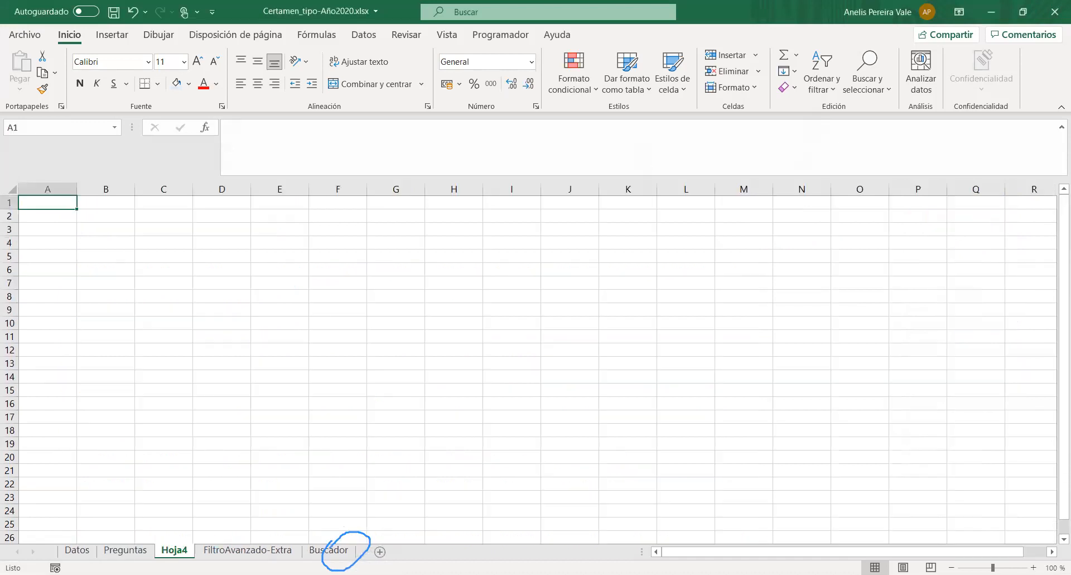
{"action": "right_click", "coordinate": [179, 552]}
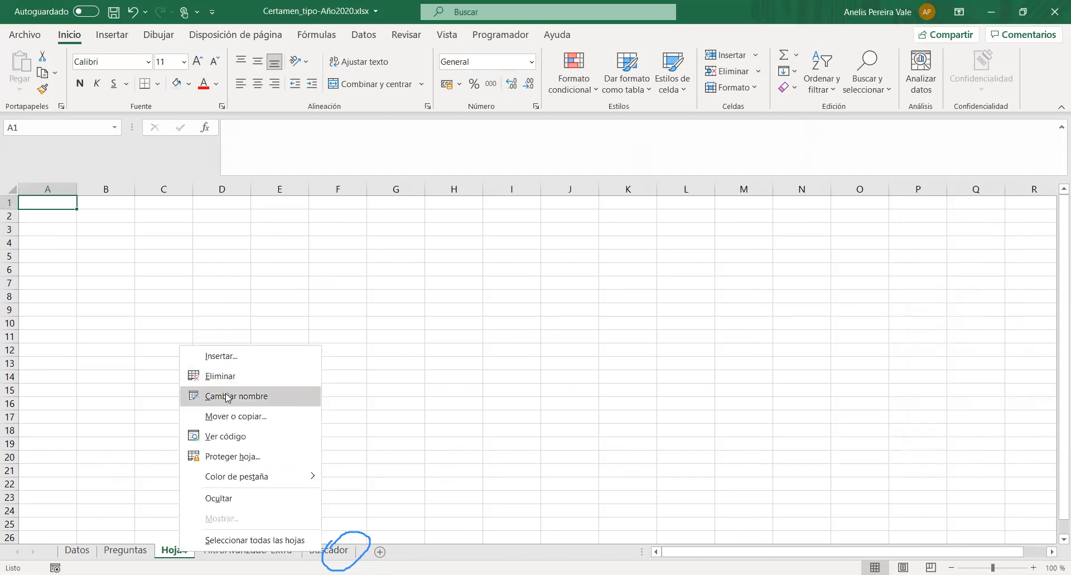
{"action": "right_click", "coordinate": [162, 548]}
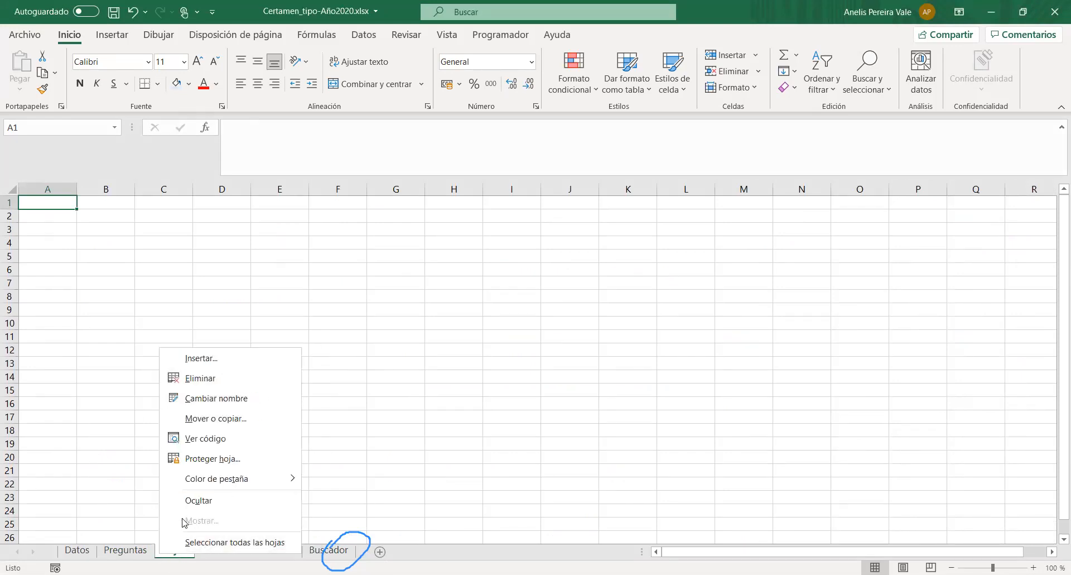
{"action": "left_click", "coordinate": [201, 399]}
{"action": "type", "text": "Filt"}
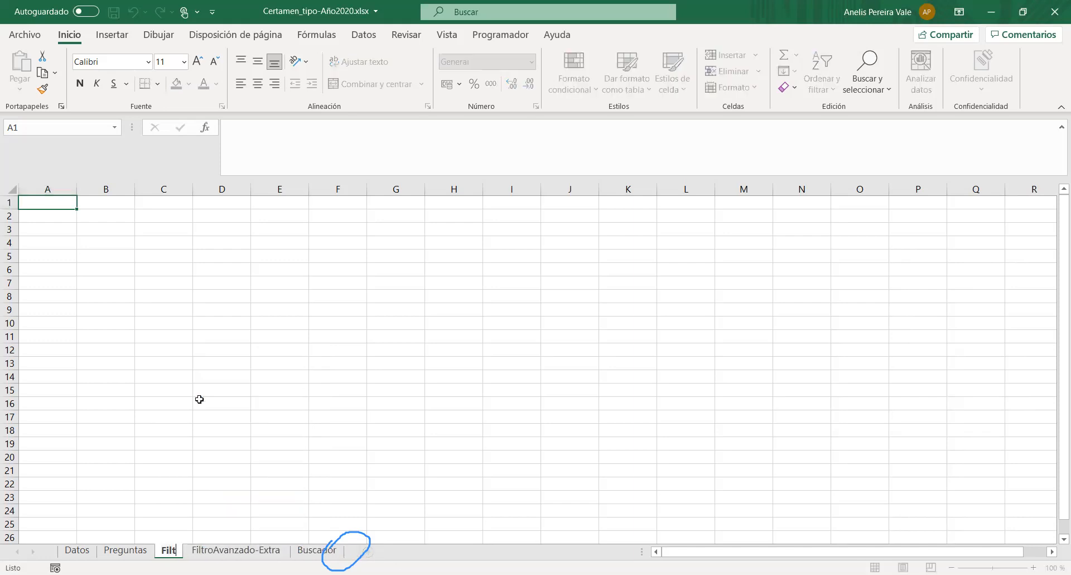
{"action": "type", "text": "ro1"}
{"action": "key", "text": "Return"}
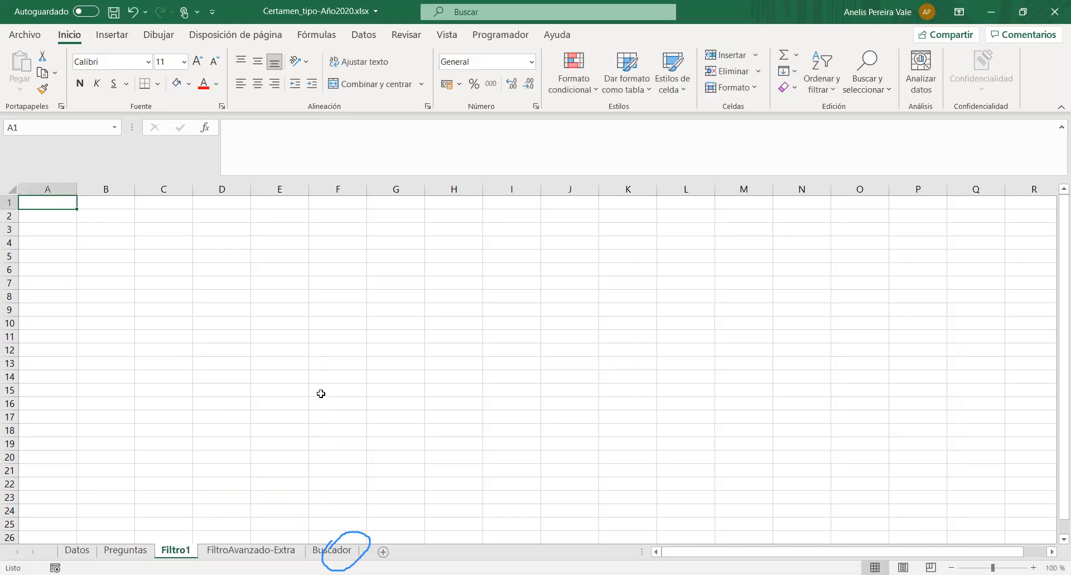
- Return to the Preguntas sheet to check question 5's filter criteria
{"action": "left_click", "coordinate": [204, 219]}
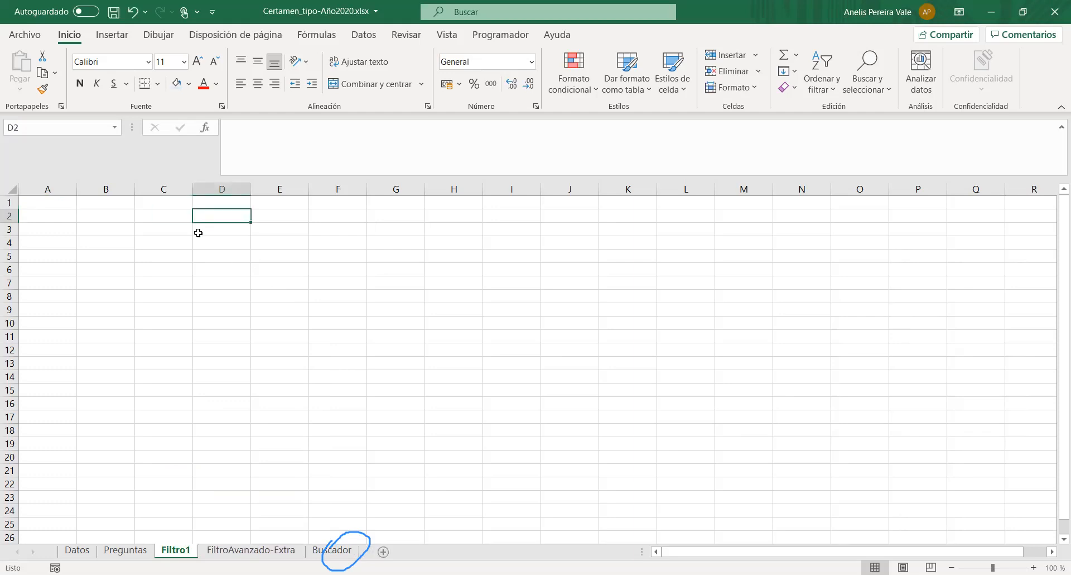
{"action": "left_click", "coordinate": [140, 551]}
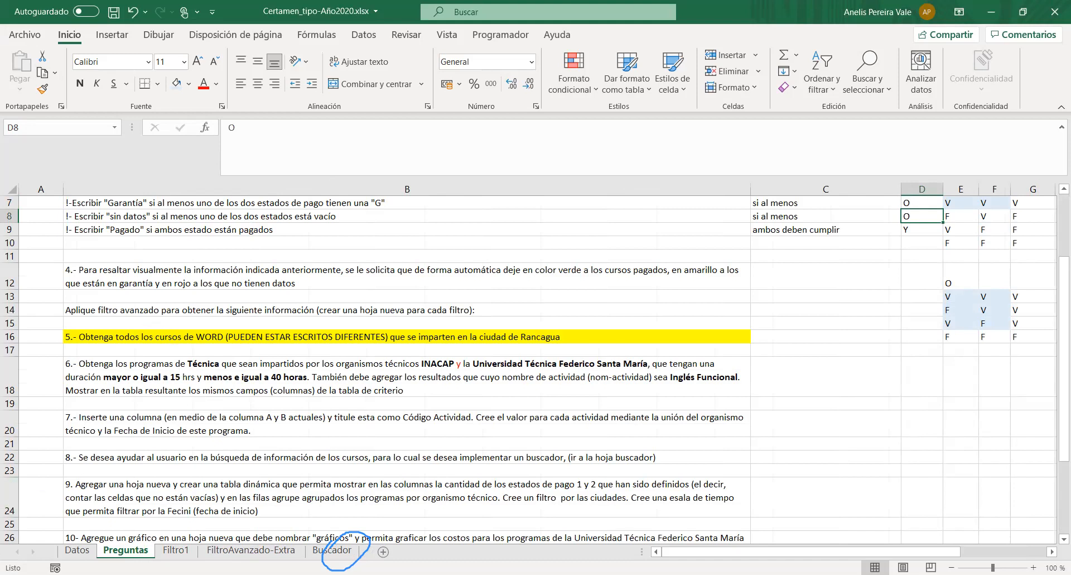
- Filter the Nom-actividad column of the Datos table to activities whose name contains WORD
{"action": "left_click", "coordinate": [76, 551]}
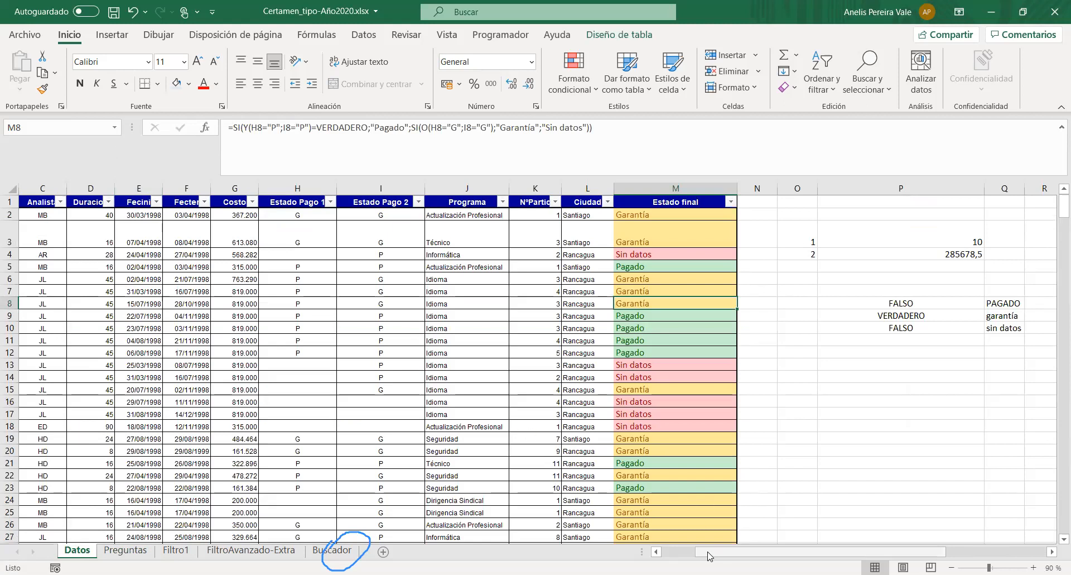
{"action": "left_click_drag", "start_coordinate": [708, 556], "coordinate": [630, 556]}
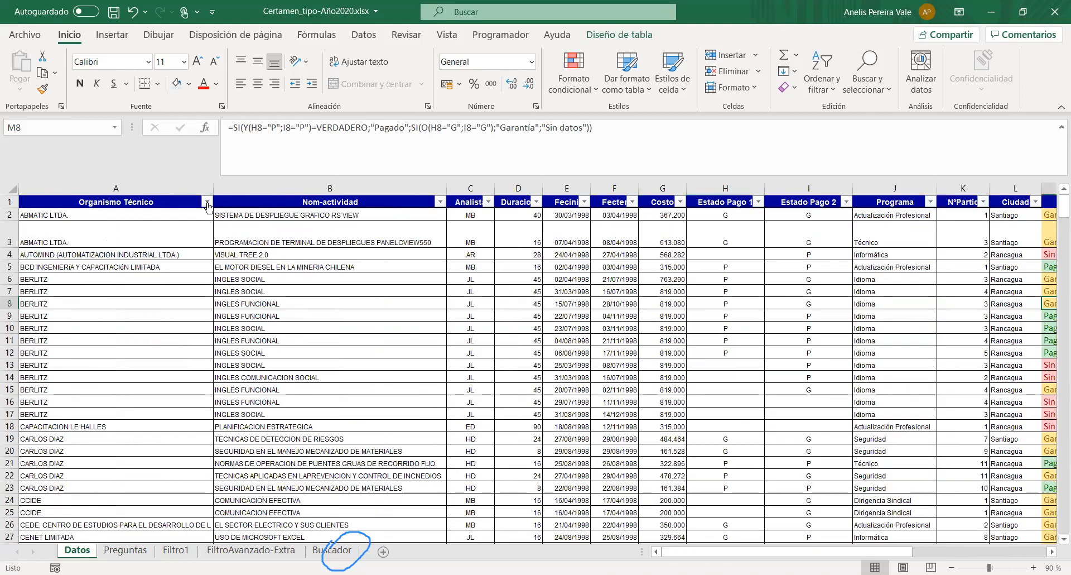
{"action": "left_click", "coordinate": [207, 201]}
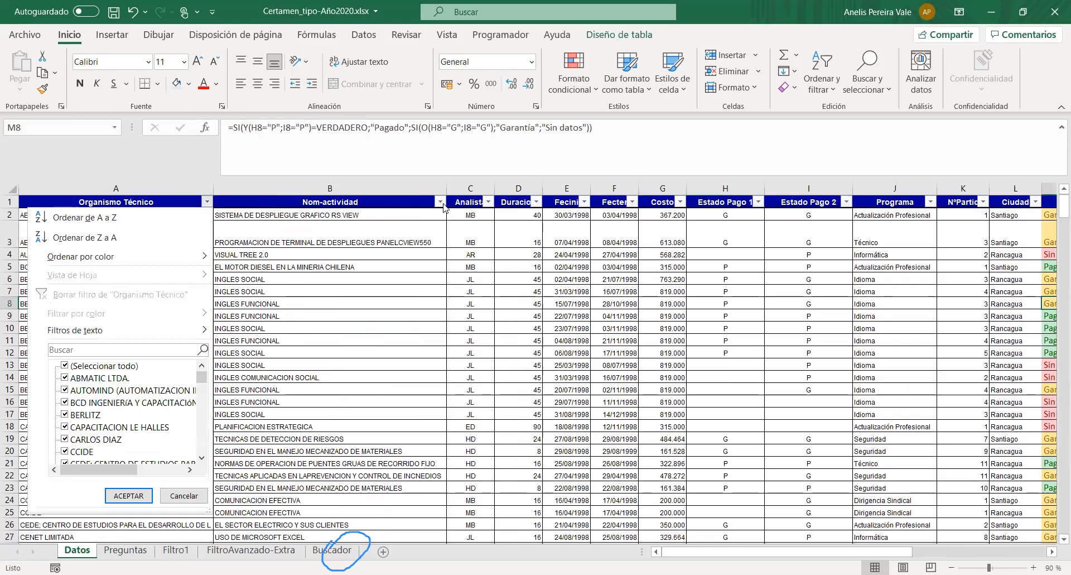
{"action": "left_click", "coordinate": [444, 207]}
{"action": "left_click", "coordinate": [440, 202]}
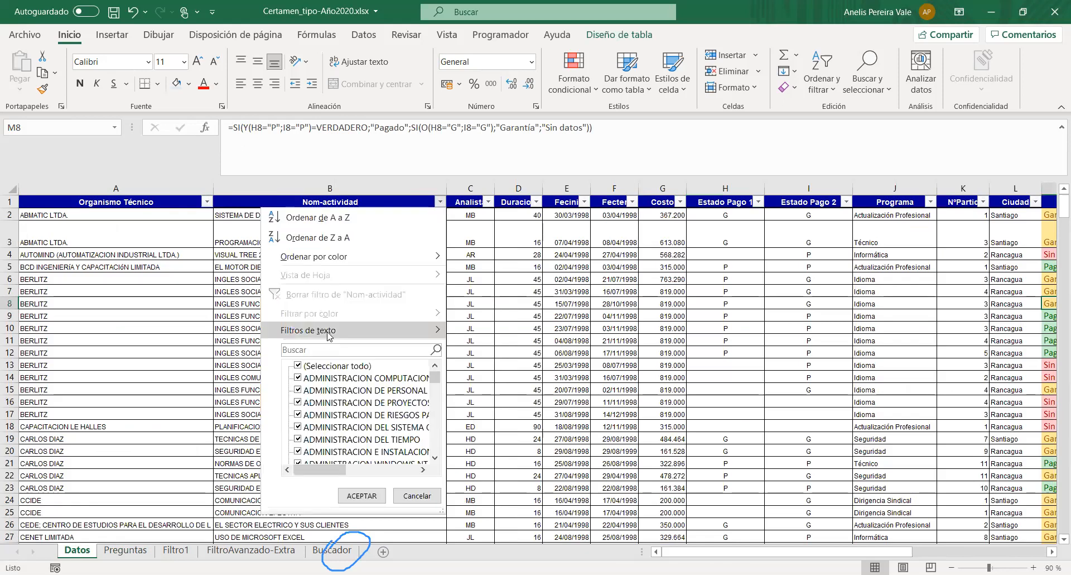
{"action": "mouse_move", "coordinate": [329, 335]}
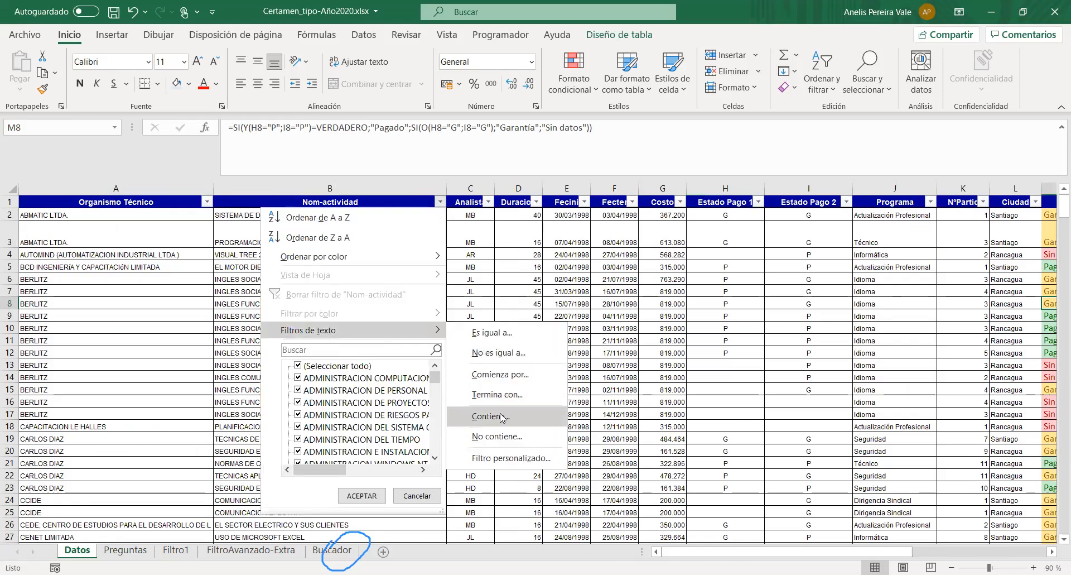
{"action": "left_click", "coordinate": [500, 413]}
{"action": "type", "text": "word"}
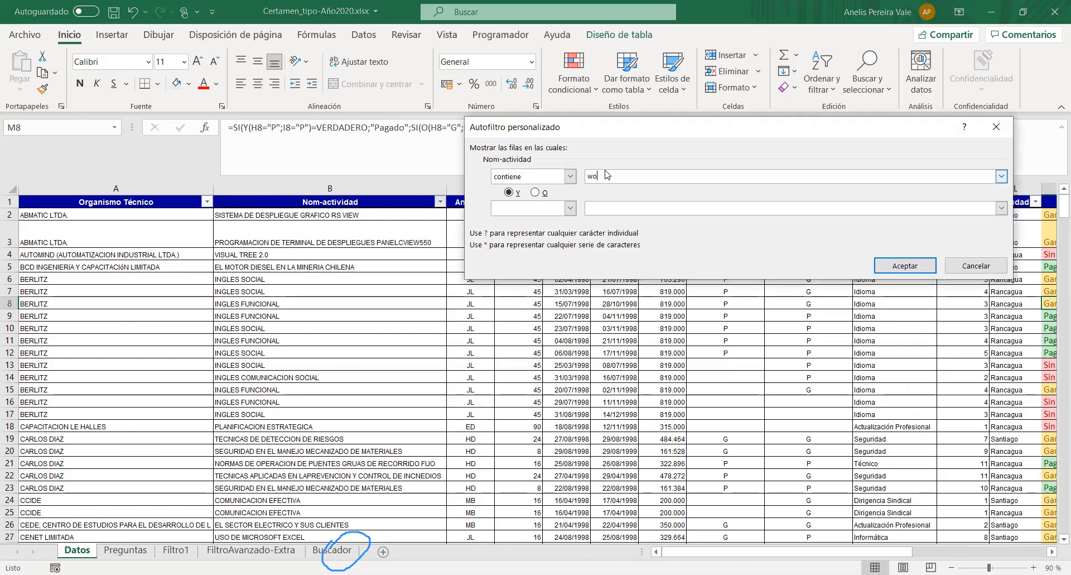
{"action": "key", "text": "BackSpace"}
{"action": "key", "text": "BackSpace"}
{"action": "key", "text": "BackSpace"}
{"action": "key", "text": "BackSpace"}
{"action": "type", "text": "WOR"}
{"action": "left_click", "coordinate": [893, 266]}
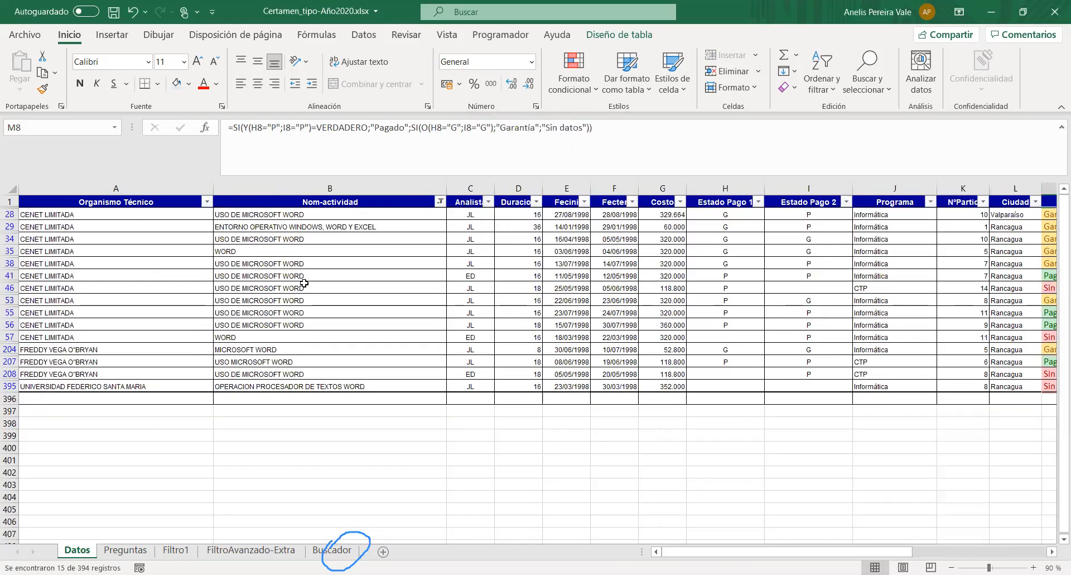
- Examine how the Word courses are written in Nom-actividad and clear that column's filter
{"action": "left_click", "coordinate": [279, 263]}
{"action": "left_click", "coordinate": [235, 252]}
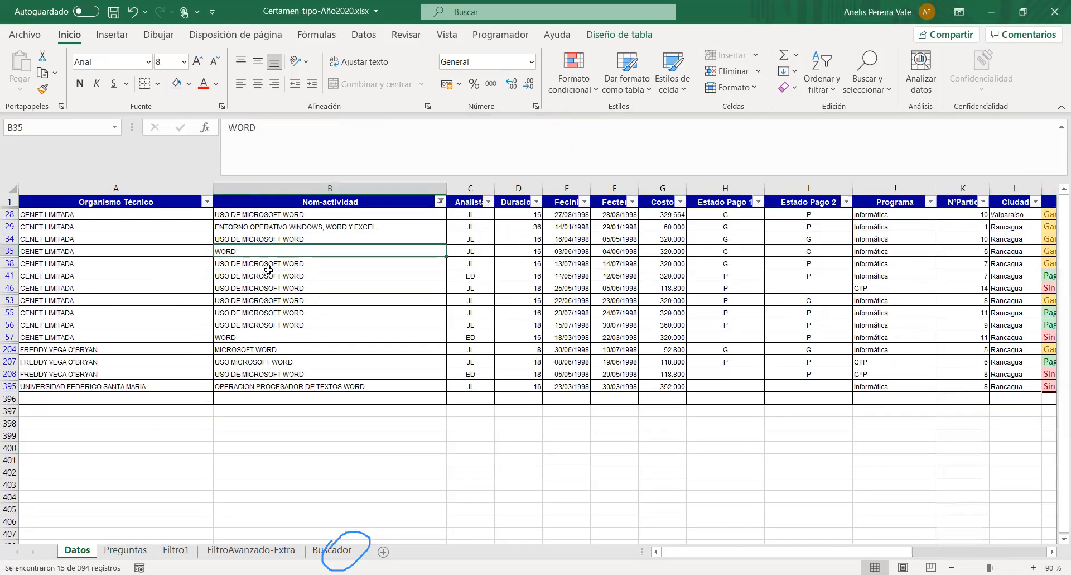
{"action": "left_click_drag", "start_coordinate": [299, 275], "coordinate": [300, 264]}
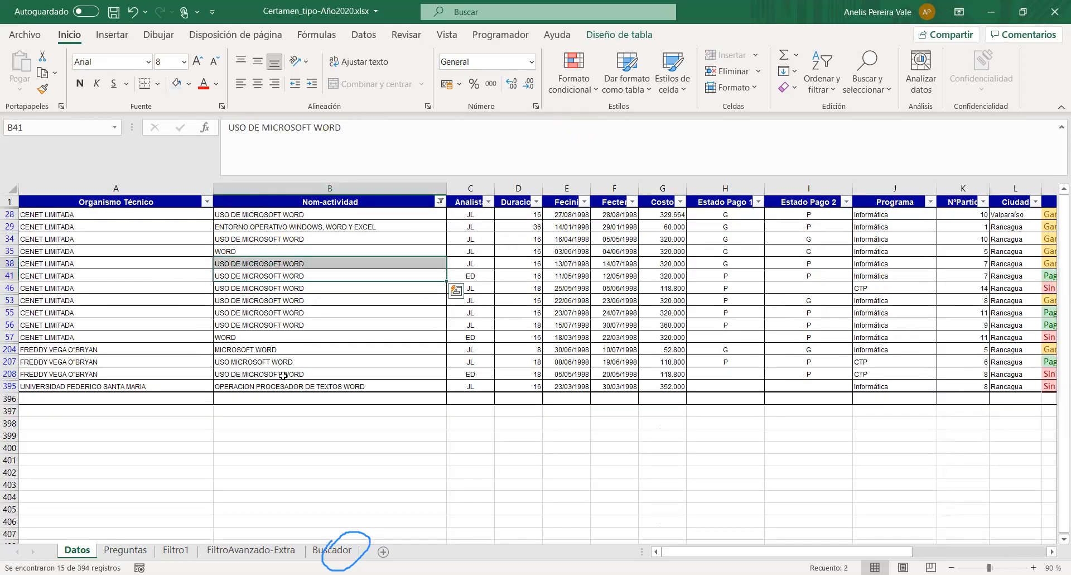
{"action": "left_click", "coordinate": [440, 202]}
{"action": "left_click", "coordinate": [279, 294]}
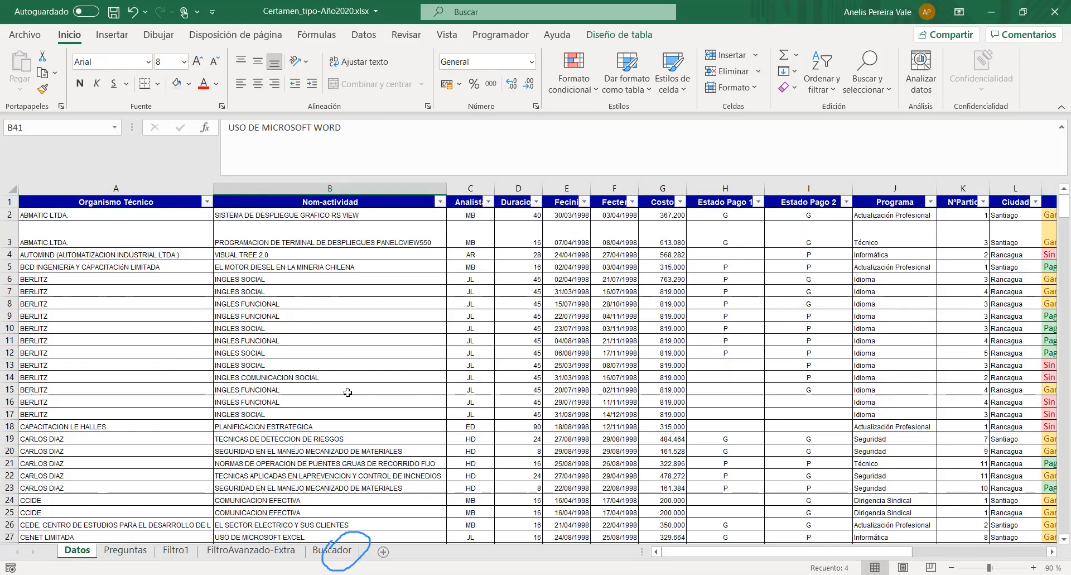
- Copy the Nom-actividad header from the Datos table into cell D2 of the Filtro1 sheet
{"action": "left_click", "coordinate": [289, 204]}
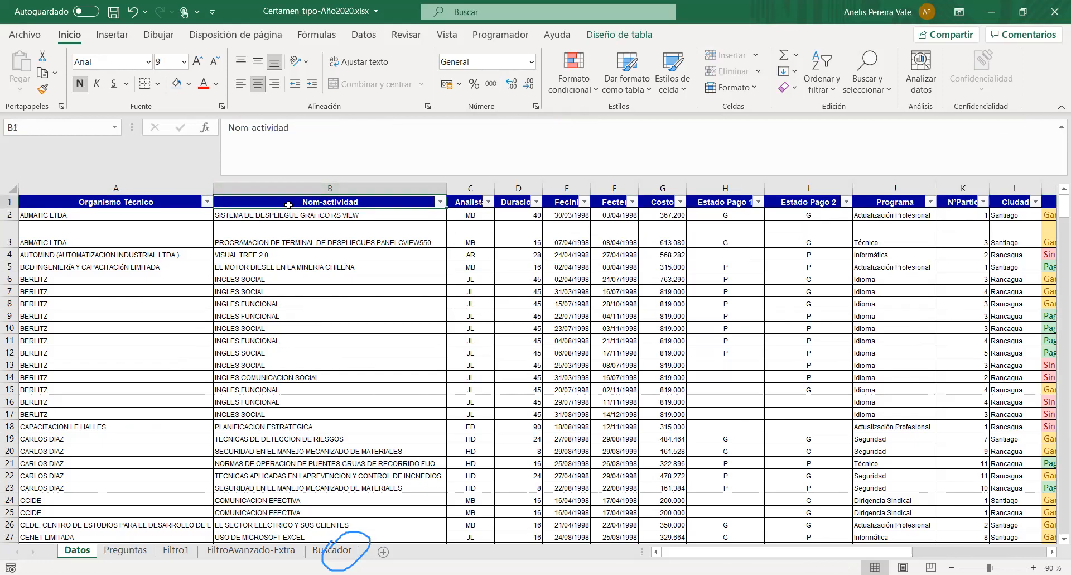
{"action": "key", "text": "ctrl+c"}
{"action": "key", "text": "ctrl+Page_Down"}
{"action": "key", "text": "ctrl+Page_Down"}
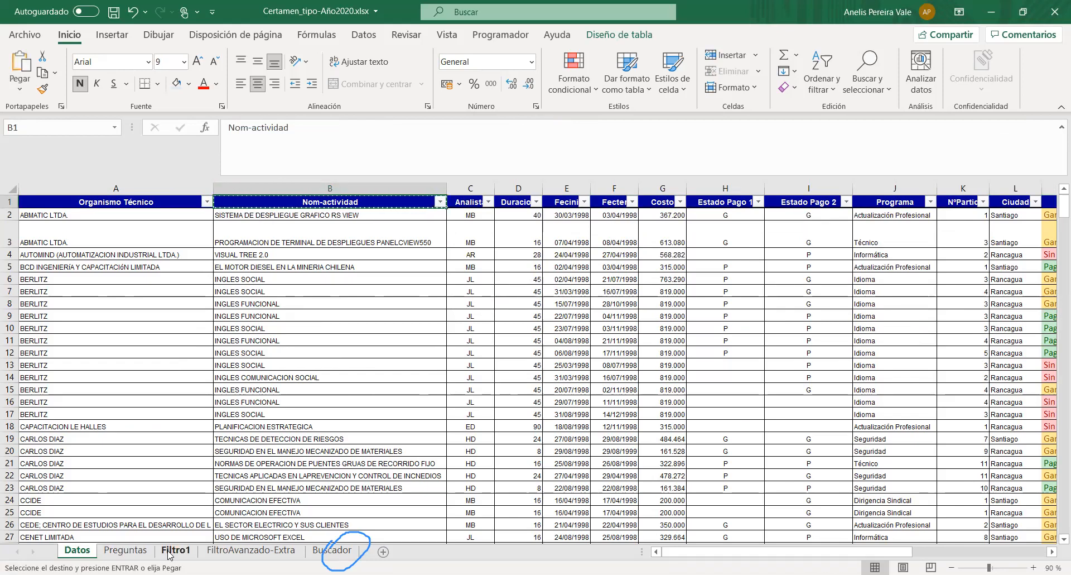
{"action": "key", "text": "ctrl+v"}
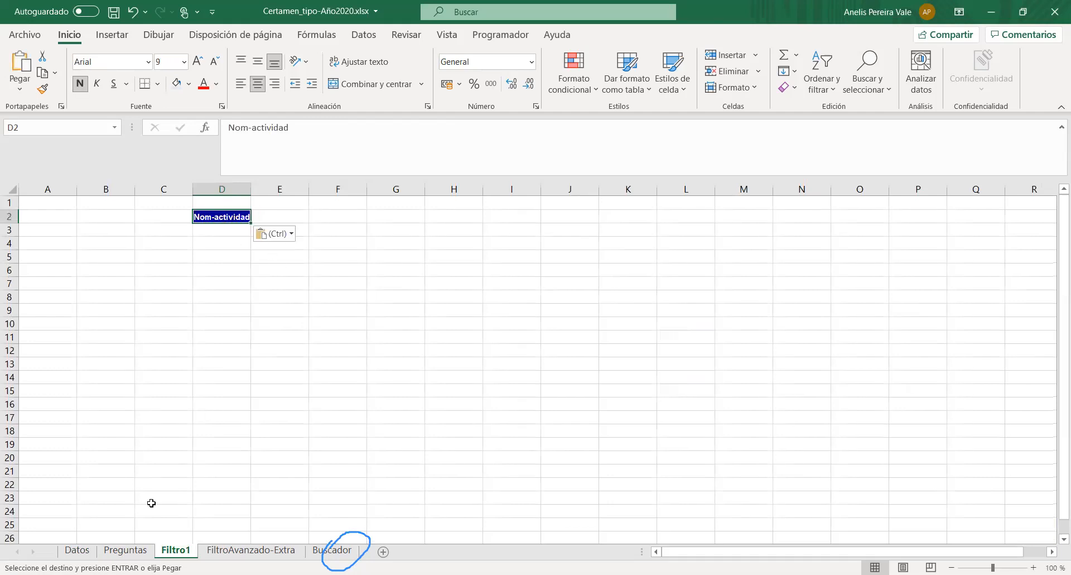
- Enter the criteria header "Ciudad" in cell E2, beside Nom-actividad
{"action": "left_click", "coordinate": [282, 216]}
{"action": "type", "text": "cIU"}
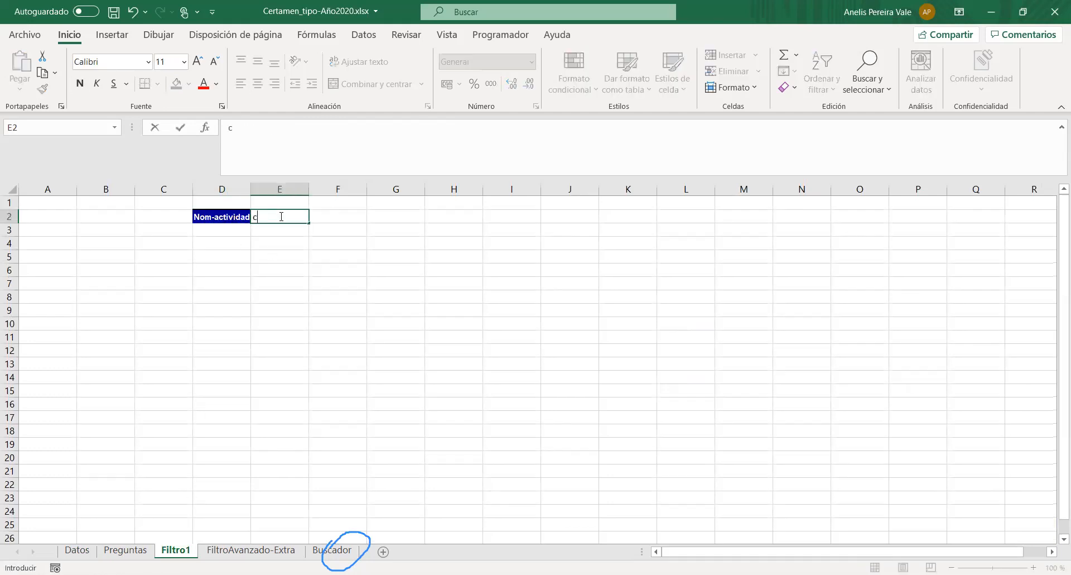
{"action": "key", "text": "BackSpace"}
{"action": "key", "text": "BackSpace"}
{"action": "key", "text": "BackSpace"}
{"action": "type", "text": "Ciudad"}
{"action": "key", "text": "Return"}
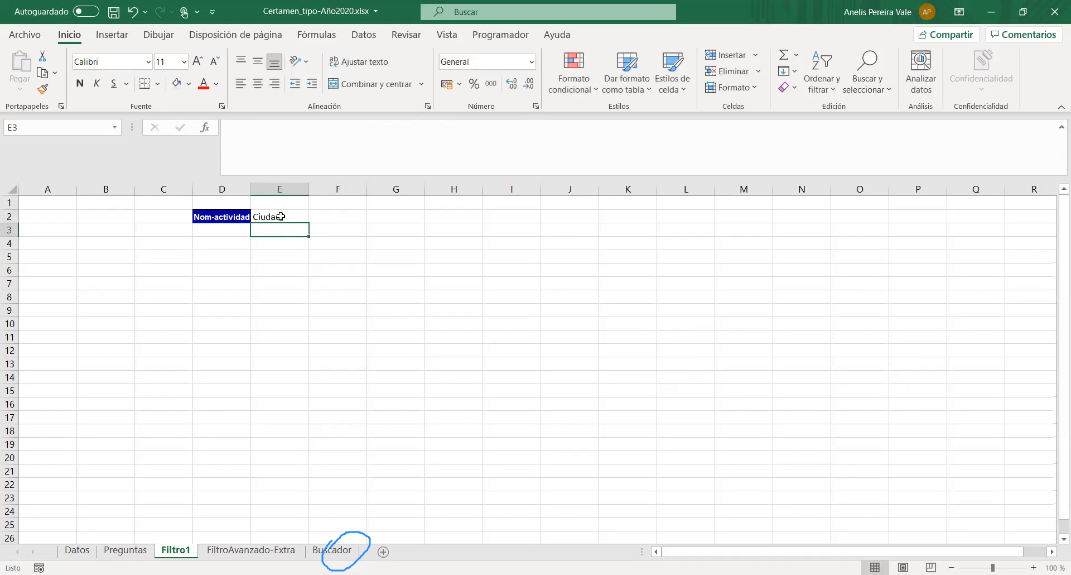
- Enter "Rancagua" under Ciudad in E3 and "WORD" under Nom-actividad in D3
{"action": "type", "text": "Rancagua"}
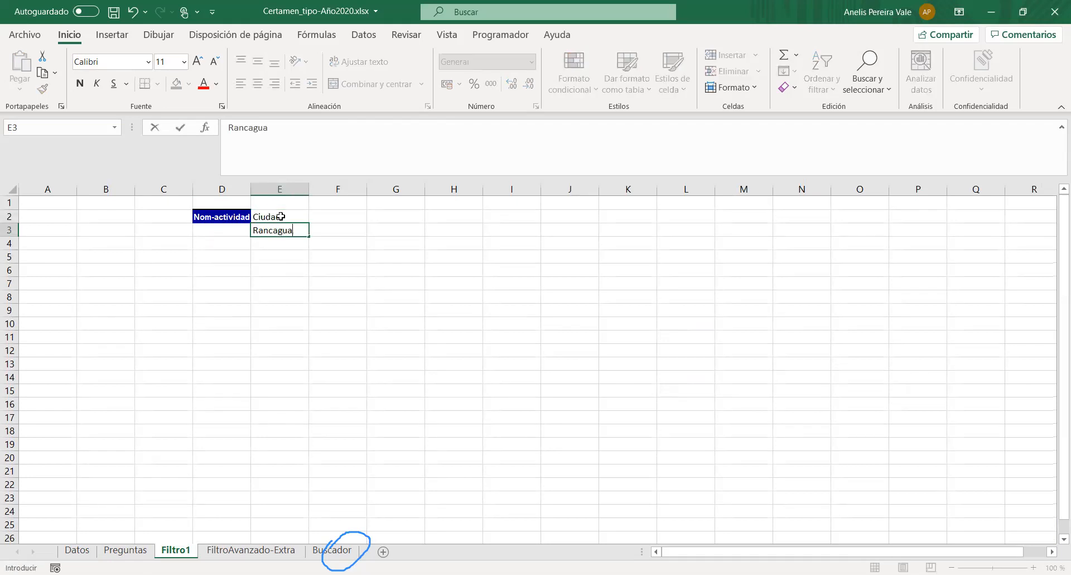
{"action": "key", "text": "Left"}
{"action": "type", "text": "WORD"}
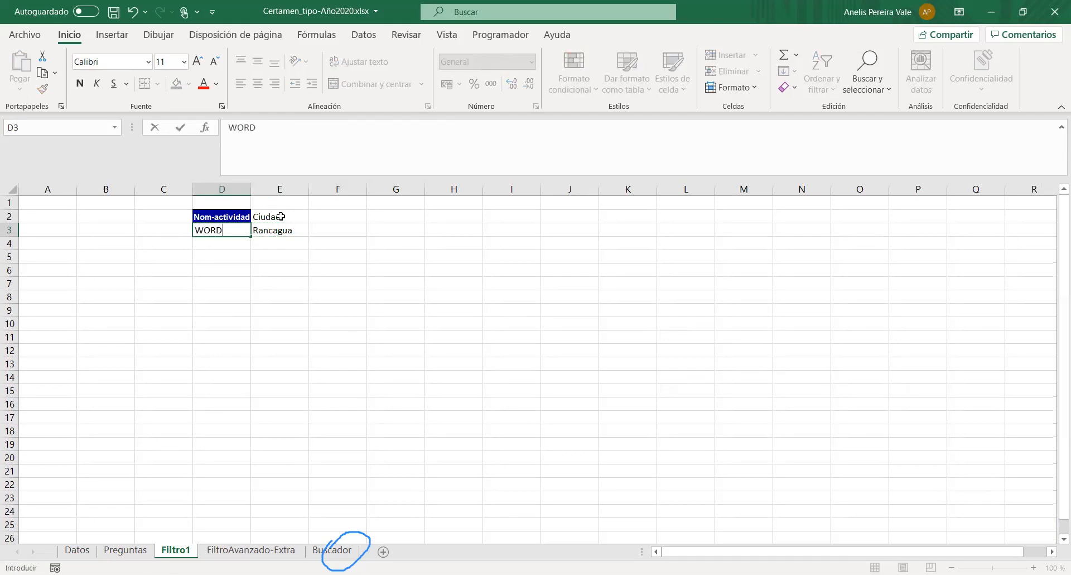
{"action": "left_click", "coordinate": [246, 256]}
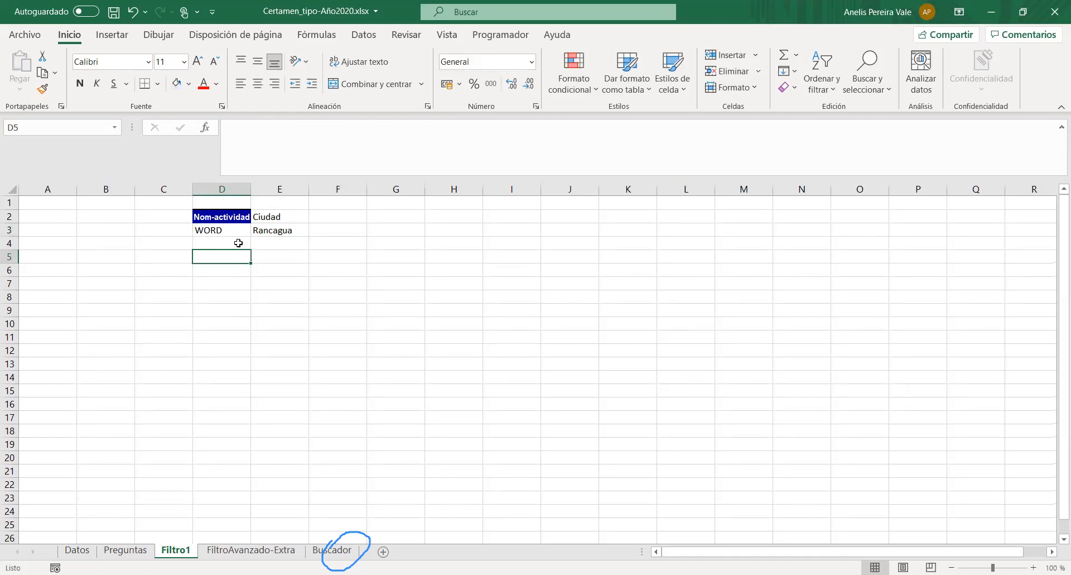
- Add a leading asterisk wildcard to the activity criterion in D3 so it reads "*WORD"
{"action": "left_click", "coordinate": [218, 239]}
{"action": "left_click_drag", "start_coordinate": [212, 232], "coordinate": [301, 230]}
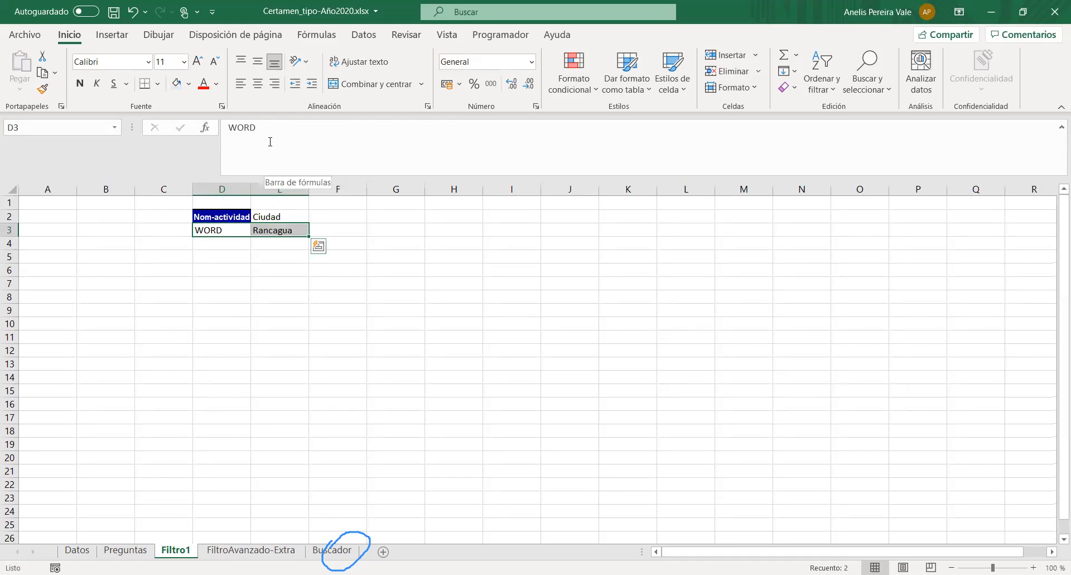
{"action": "left_click", "coordinate": [228, 128]}
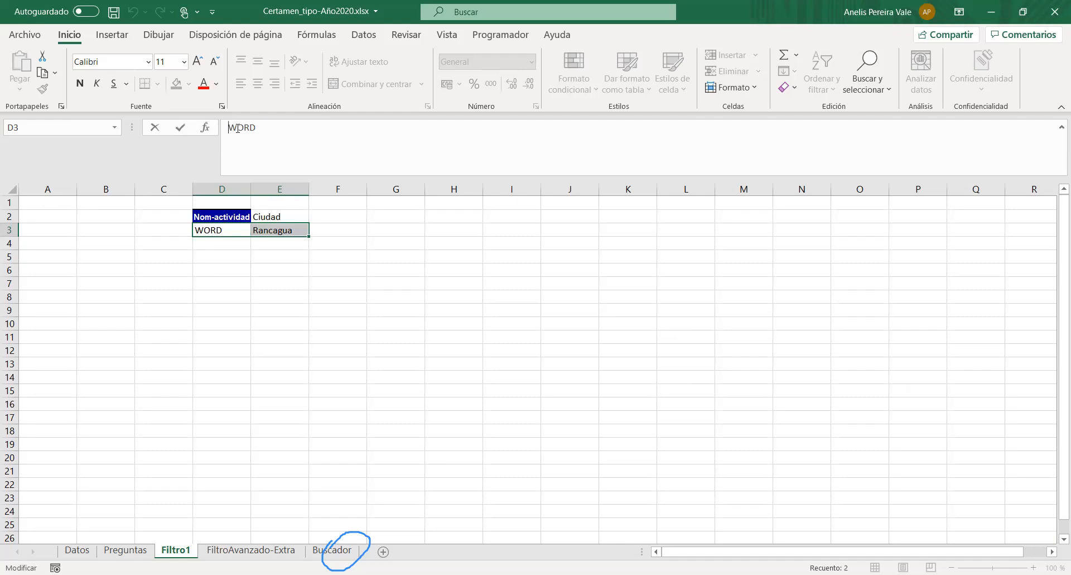
{"action": "type", "text": "*"}
{"action": "left_click", "coordinate": [235, 243]}
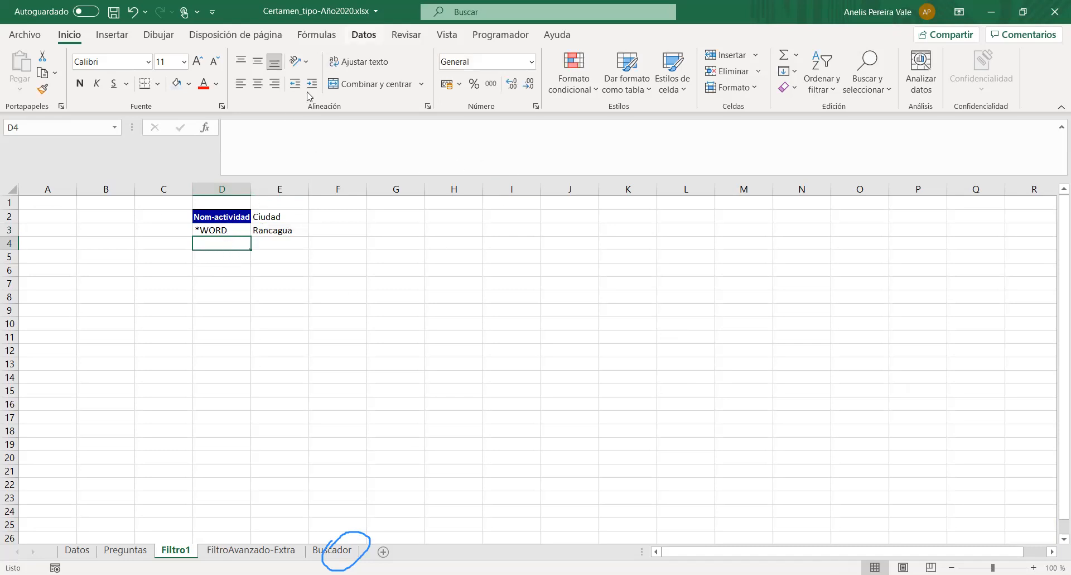
- Start an advanced filter from Filtro1 with the entire Datos table, Tabla2[#Todo], as the list range
{"action": "left_click", "coordinate": [364, 34]}
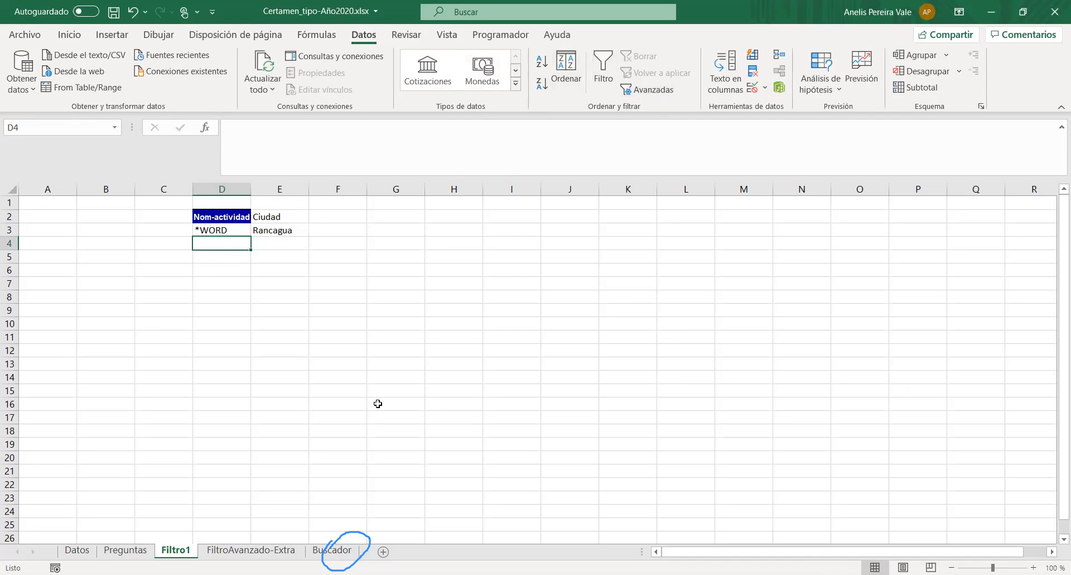
{"action": "left_click", "coordinate": [125, 549]}
{"action": "left_click", "coordinate": [78, 551]}
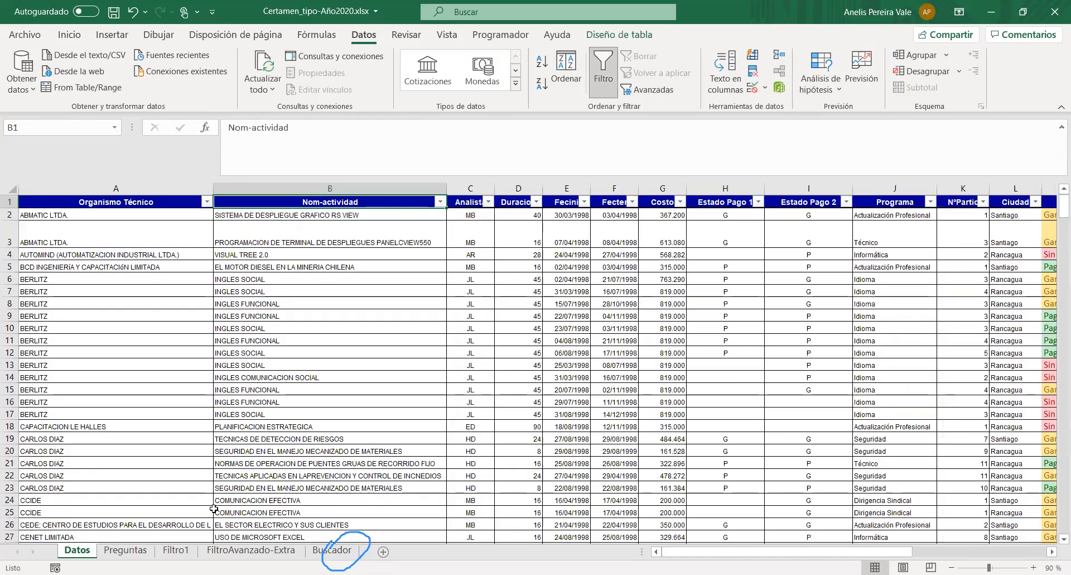
{"action": "left_click", "coordinate": [179, 550]}
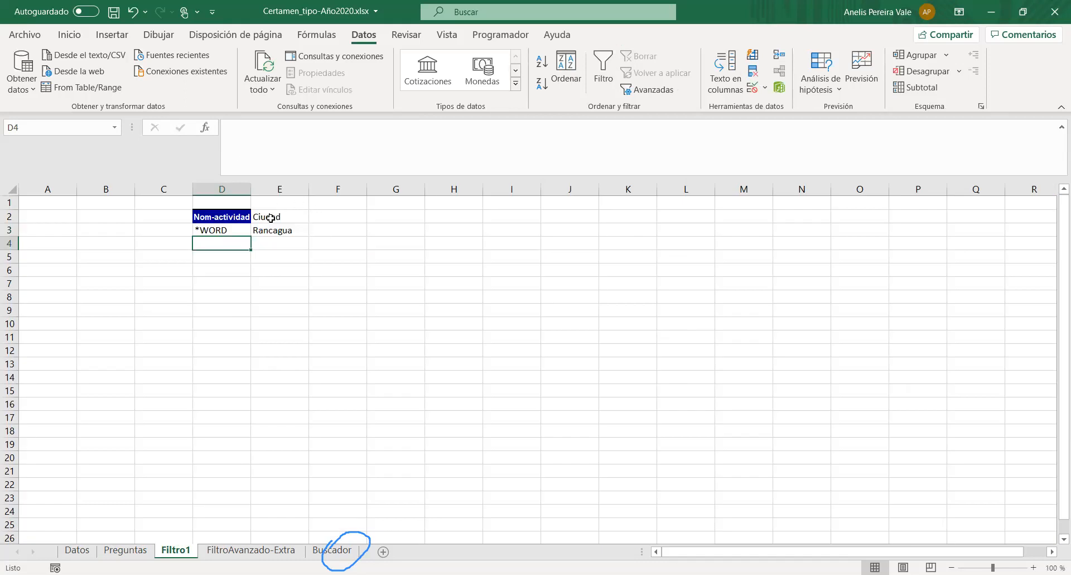
{"action": "left_click", "coordinate": [650, 89]}
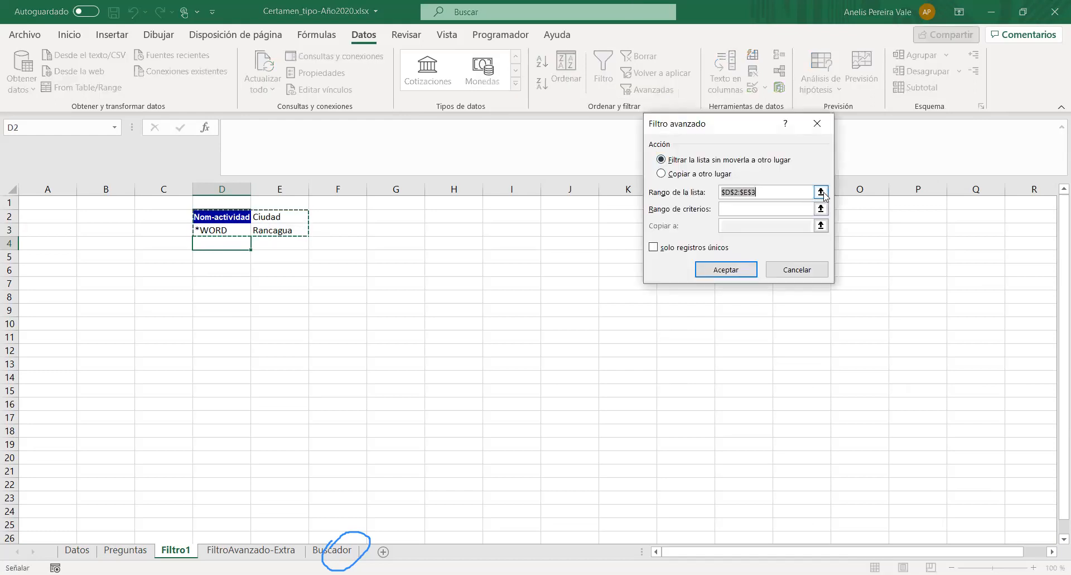
{"action": "left_click", "coordinate": [821, 192]}
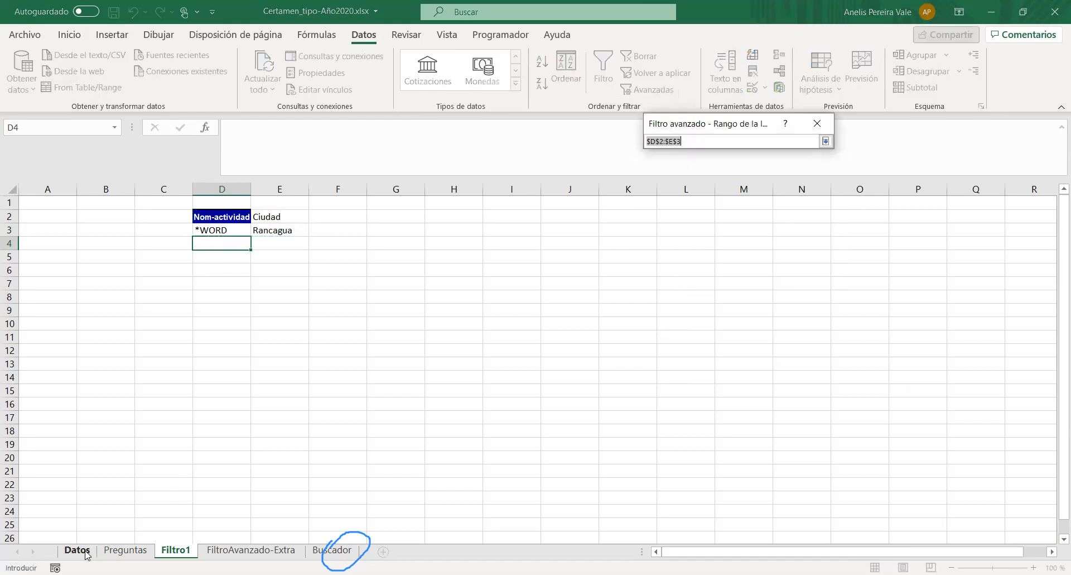
{"action": "left_click", "coordinate": [77, 550]}
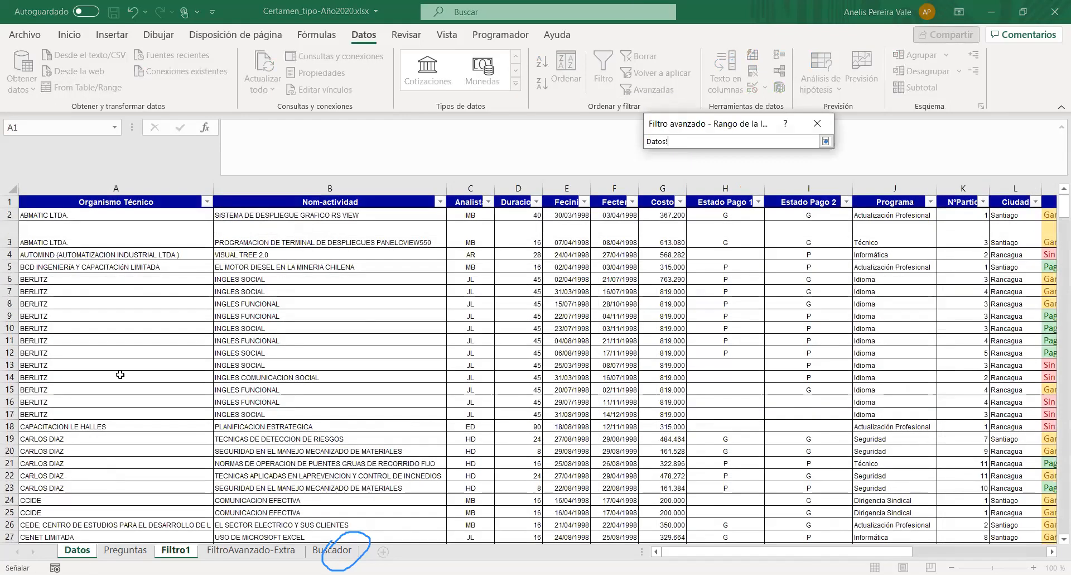
{"action": "left_click", "coordinate": [59, 201]}
{"action": "key", "text": "ctrl+shift+End"}
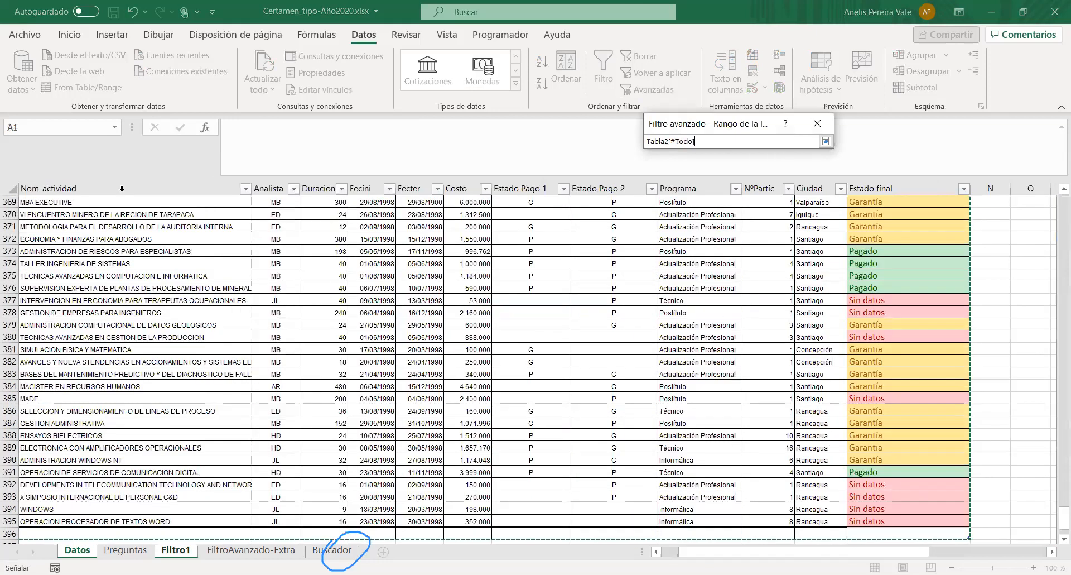
{"action": "left_click", "coordinate": [825, 141]}
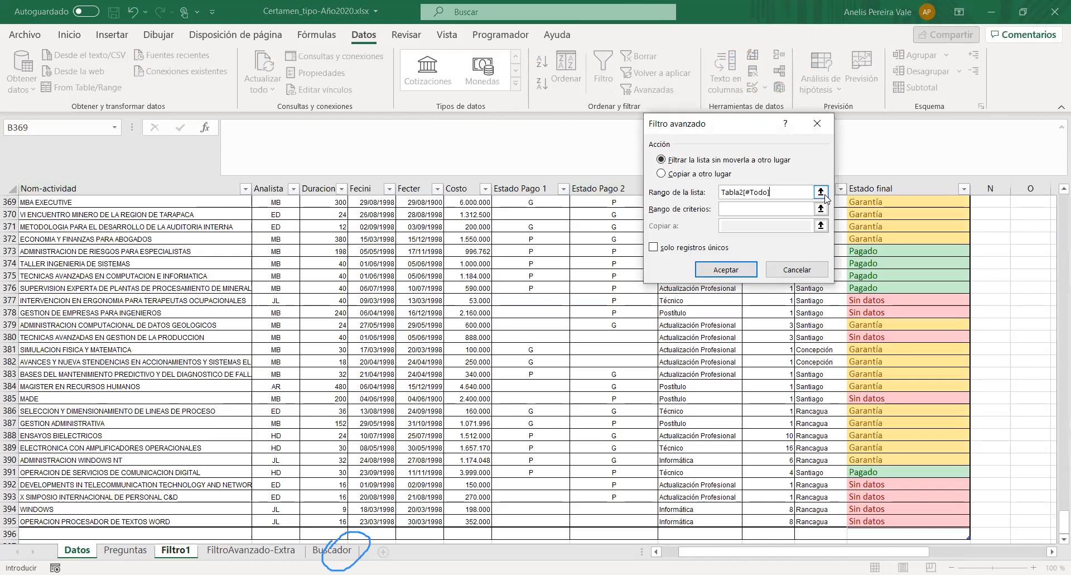
- Set the advanced filter's criteria range to D2:E3 on the Filtro1 sheet
{"action": "left_click", "coordinate": [820, 209]}
{"action": "left_click", "coordinate": [218, 216]}
{"action": "left_click", "coordinate": [270, 231], "text": "shift"}
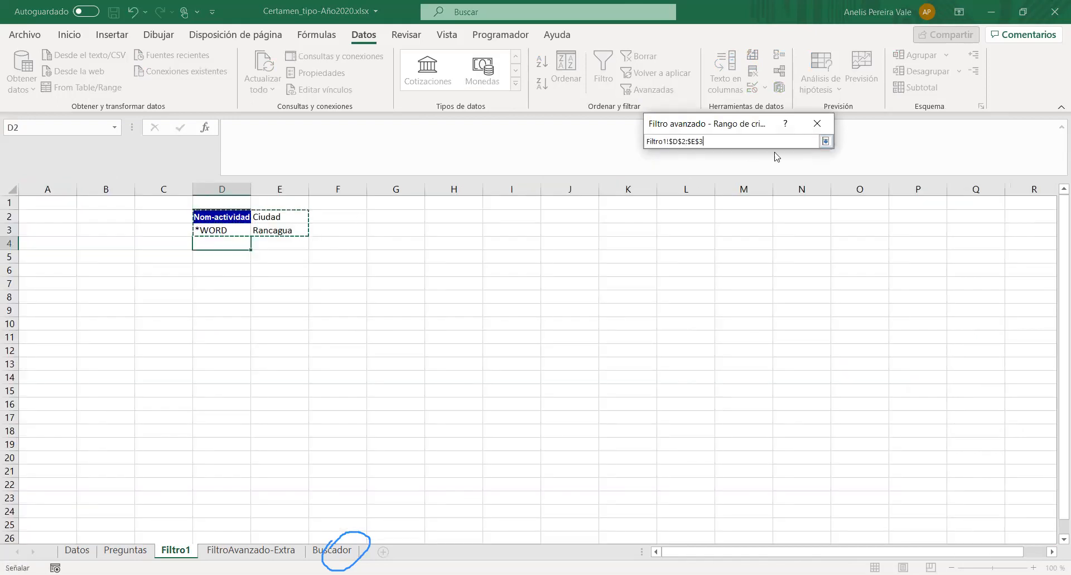
{"action": "left_click", "coordinate": [825, 142]}
- Run the advanced filter with its results copied to cell D6 of Filtro1, and autofit column D
{"action": "left_click", "coordinate": [686, 174]}
{"action": "left_click", "coordinate": [821, 226]}
{"action": "left_click", "coordinate": [214, 273]}
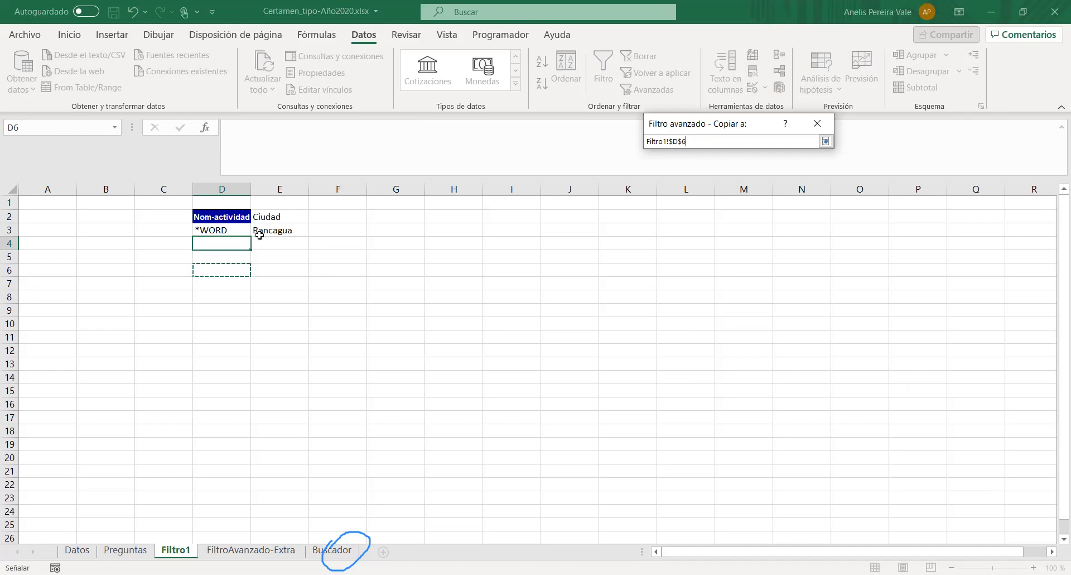
{"action": "left_click", "coordinate": [826, 142]}
{"action": "left_click", "coordinate": [728, 271]}
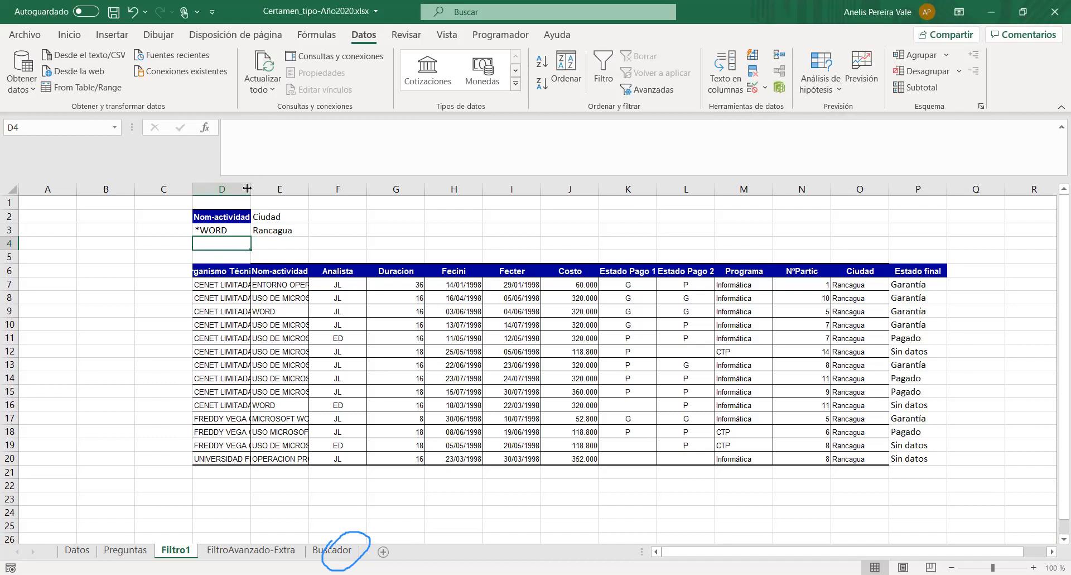
{"action": "double_click", "coordinate": [247, 188]}
{"action": "left_click_drag", "start_coordinate": [236, 271], "coordinate": [971, 272]}
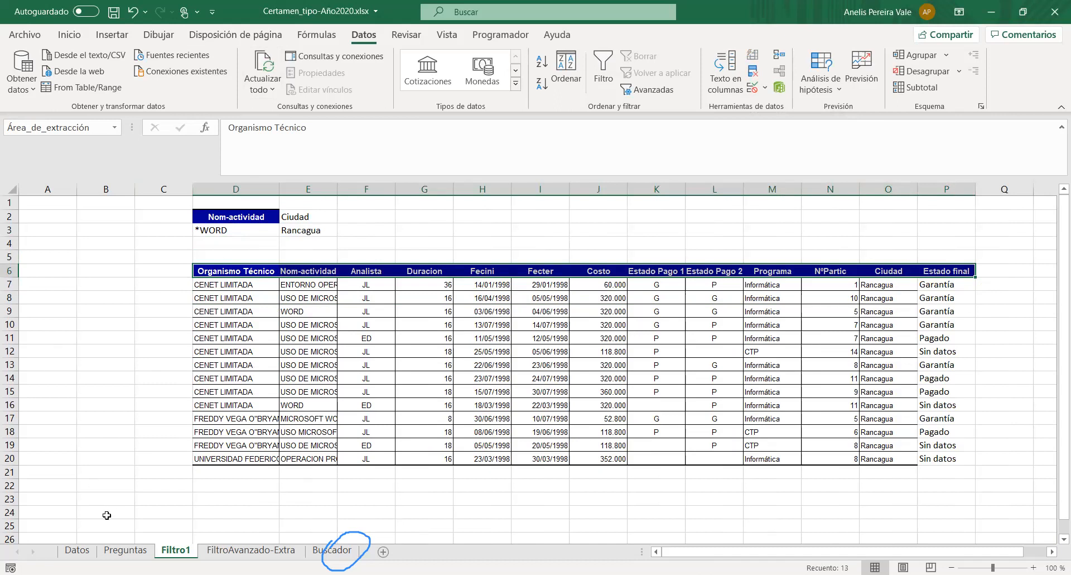
- Read question 6 on the Preguntas sheet and add a new sheet after Preguntas
{"action": "left_click", "coordinate": [120, 550]}
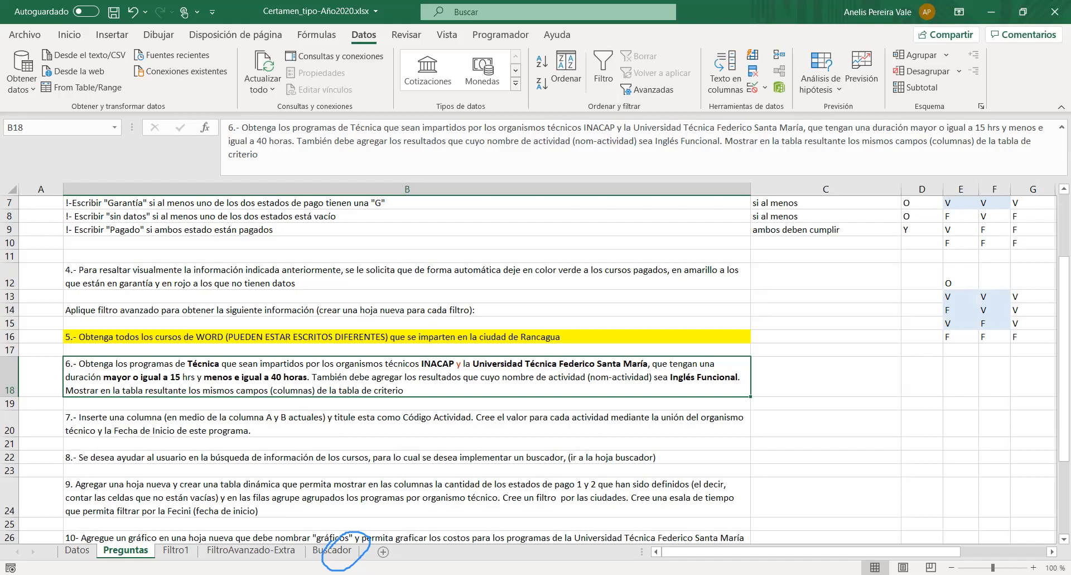
{"action": "left_click", "coordinate": [411, 552]}
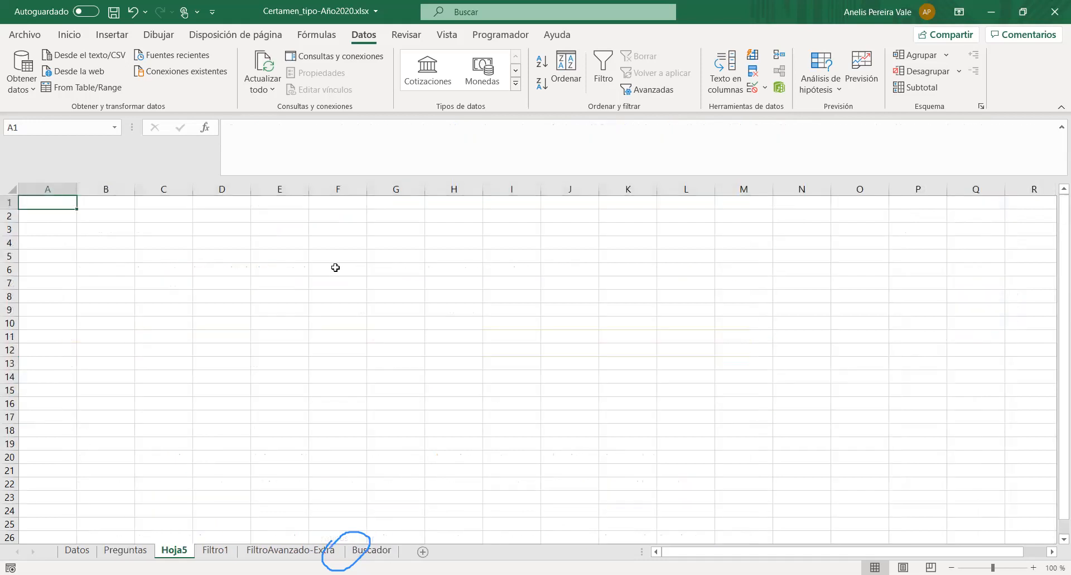
- Reread question 6 on the Preguntas sheet and examine the O truth table beside the questions
{"action": "left_click", "coordinate": [221, 214]}
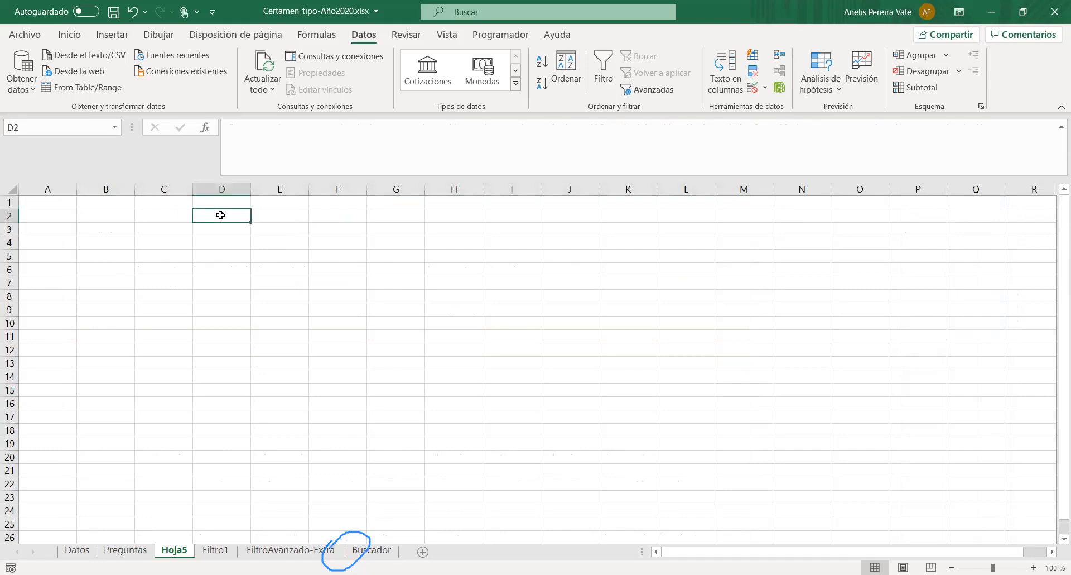
{"action": "left_click", "coordinate": [125, 551]}
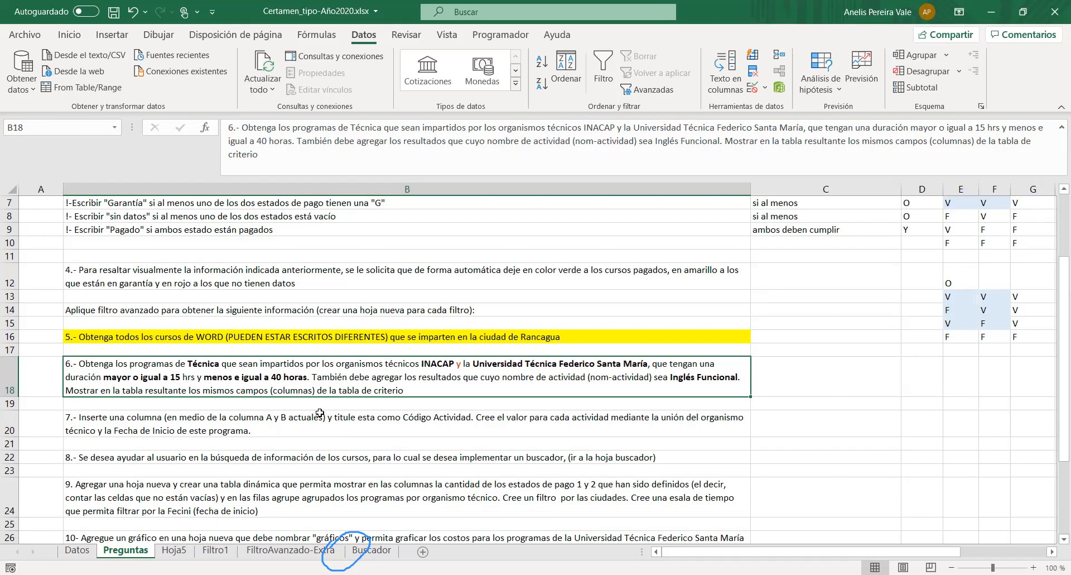
{"action": "double_click", "coordinate": [622, 128]}
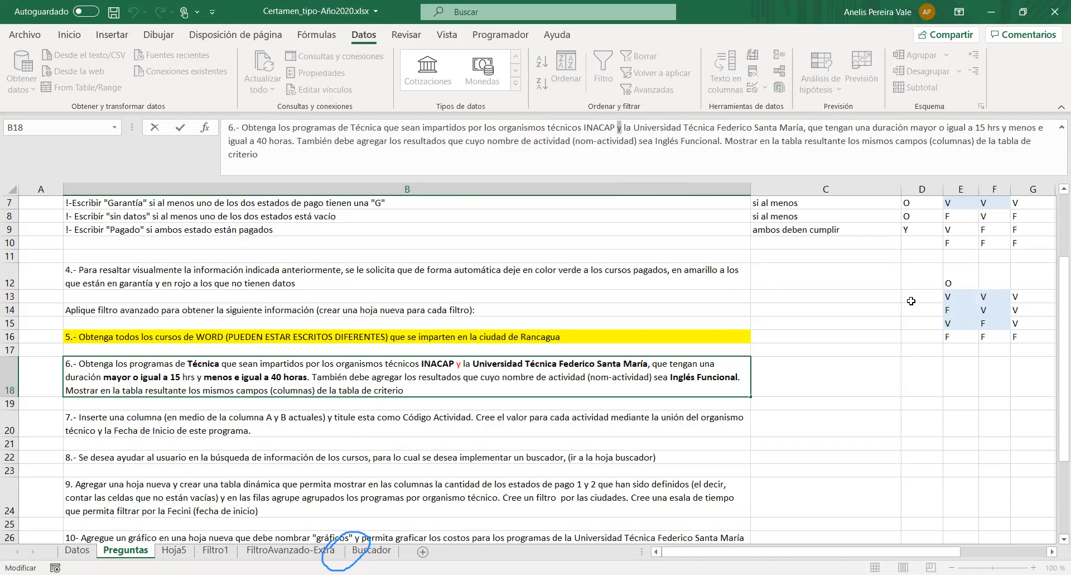
{"action": "scroll", "coordinate": [915, 312], "scroll_direction": "up", "scroll_amount": 2}
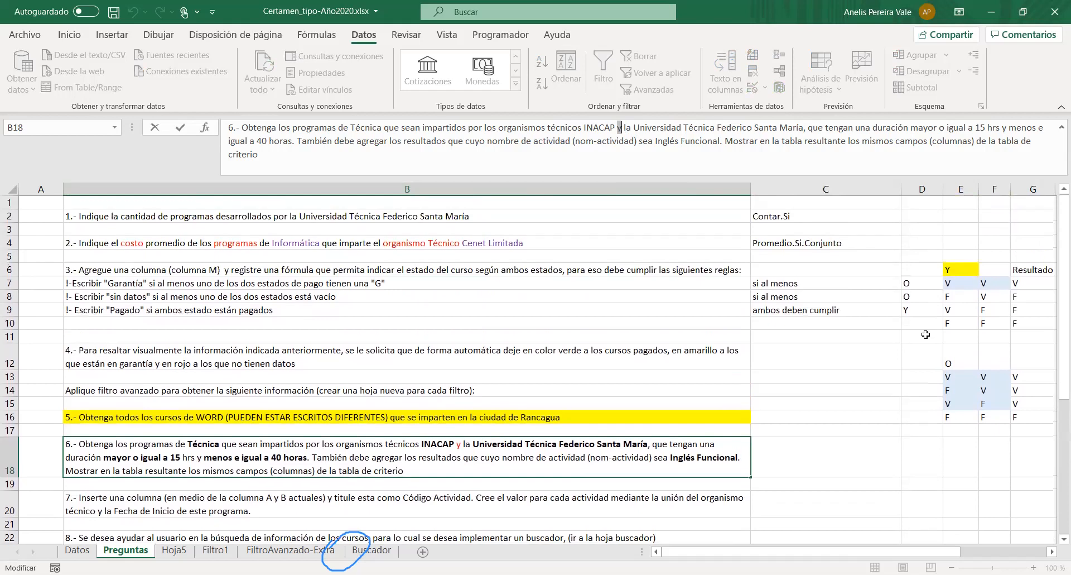
{"action": "left_click", "coordinate": [950, 377]}
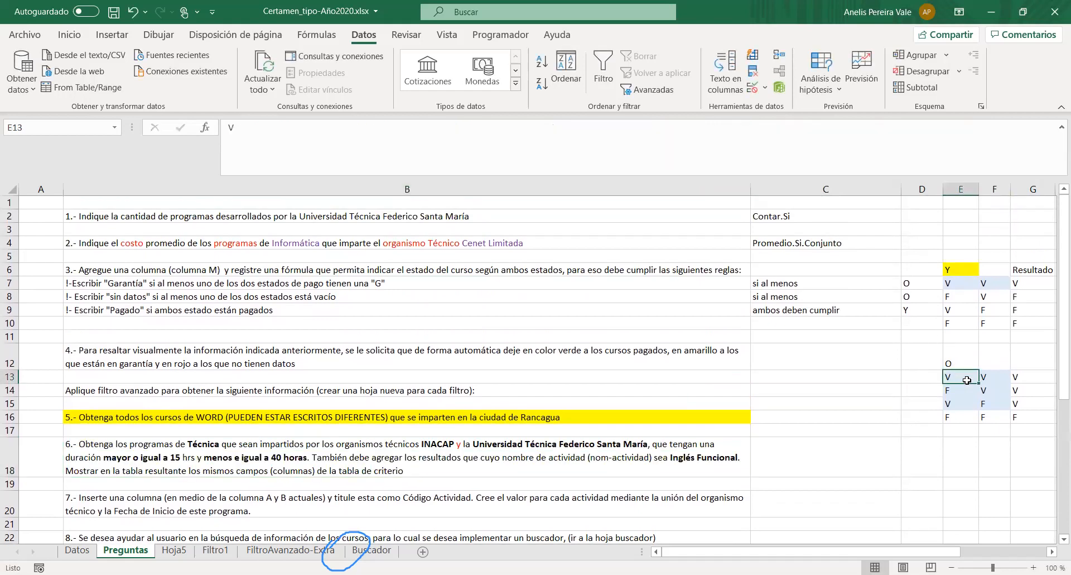
{"action": "left_click", "coordinate": [955, 391]}
{"action": "left_click_drag", "start_coordinate": [975, 393], "coordinate": [987, 392]}
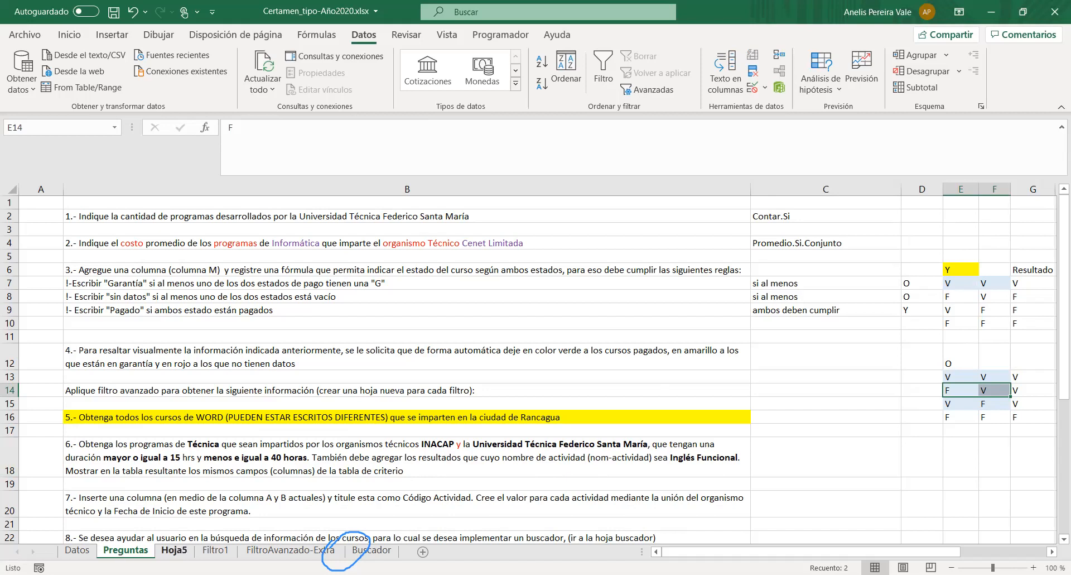
- Rename the new sheet Hoja5 as Filtro2
{"action": "left_click", "coordinate": [174, 550]}
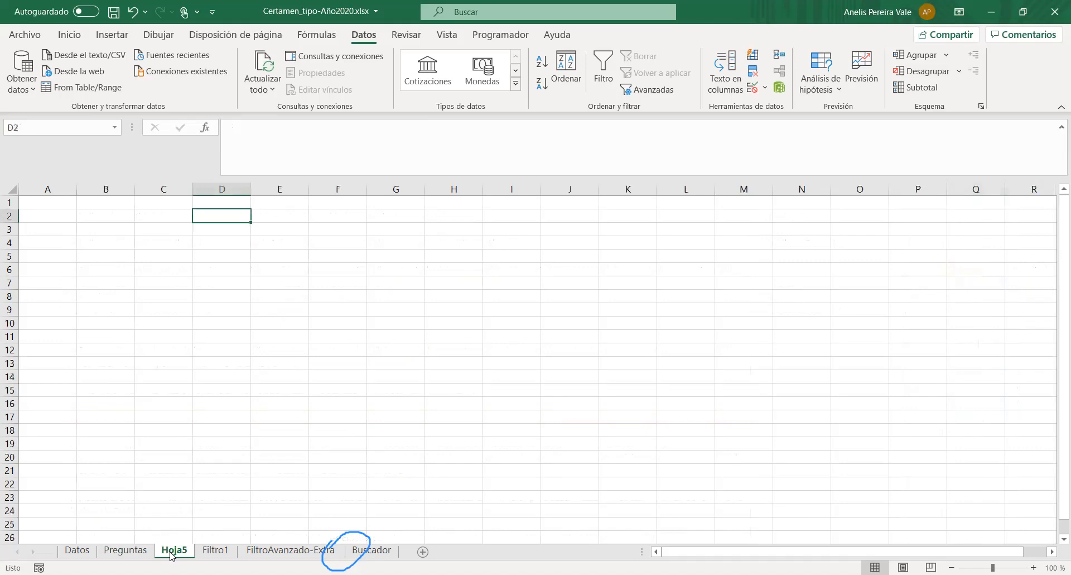
{"action": "right_click", "coordinate": [174, 550]}
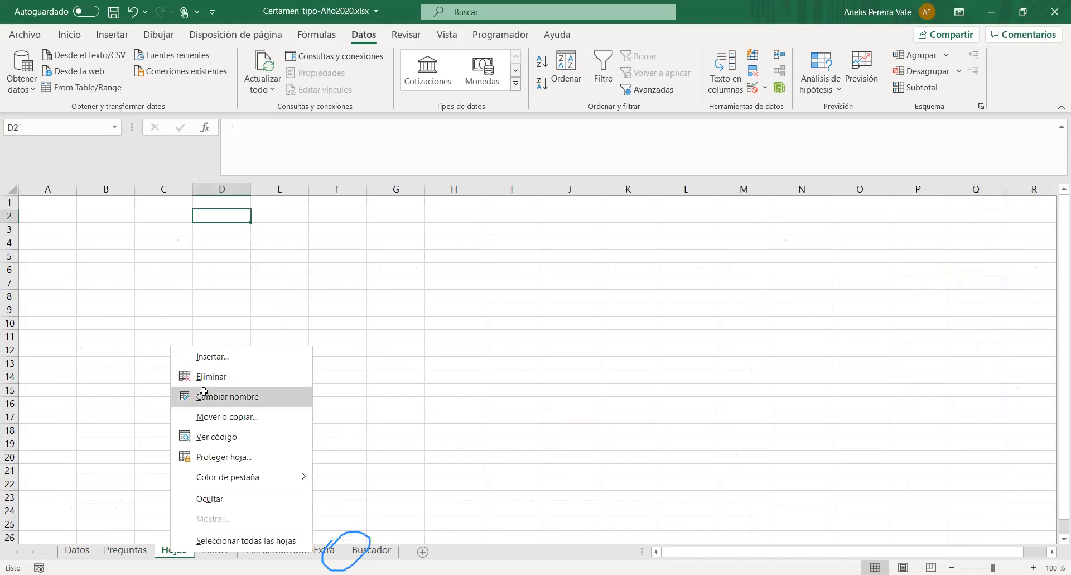
{"action": "left_click", "coordinate": [206, 393]}
{"action": "type", "text": "Filt"}
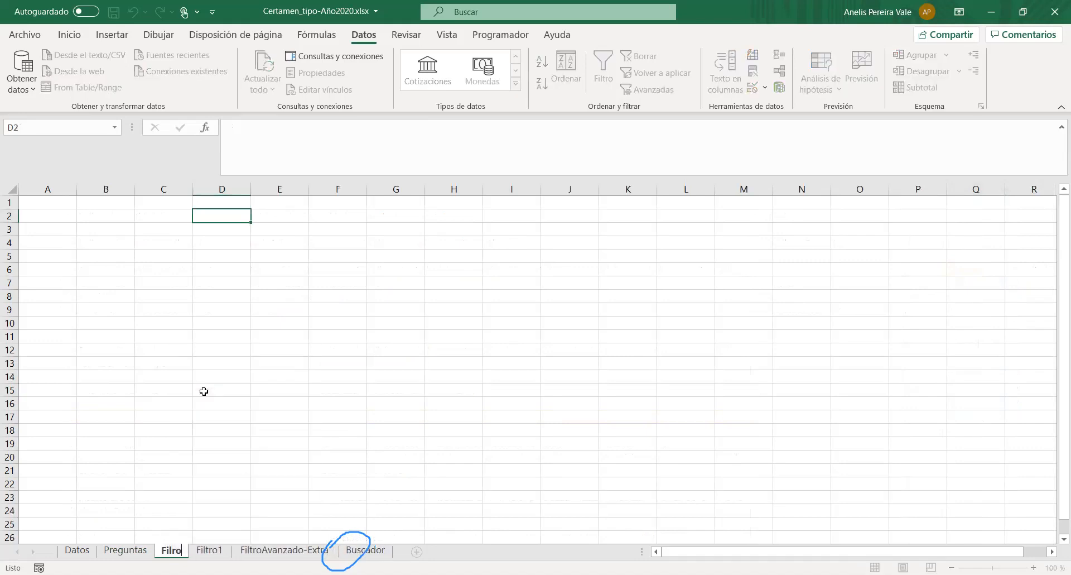
{"action": "type", "text": "o"}
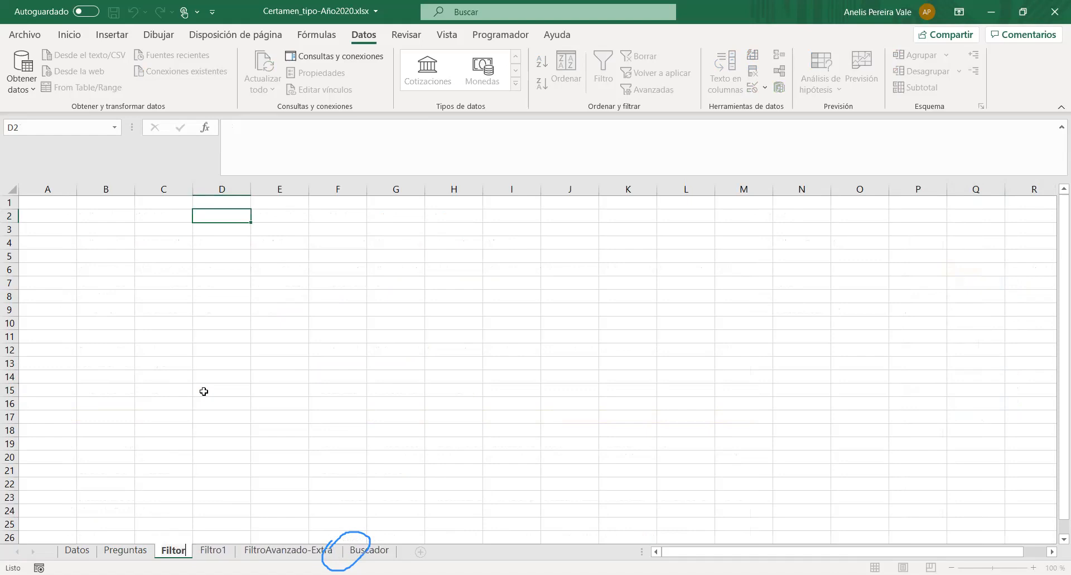
{"action": "key", "text": "BackSpace"}
{"action": "type", "text": "ro2"}
{"action": "key", "text": "Return"}
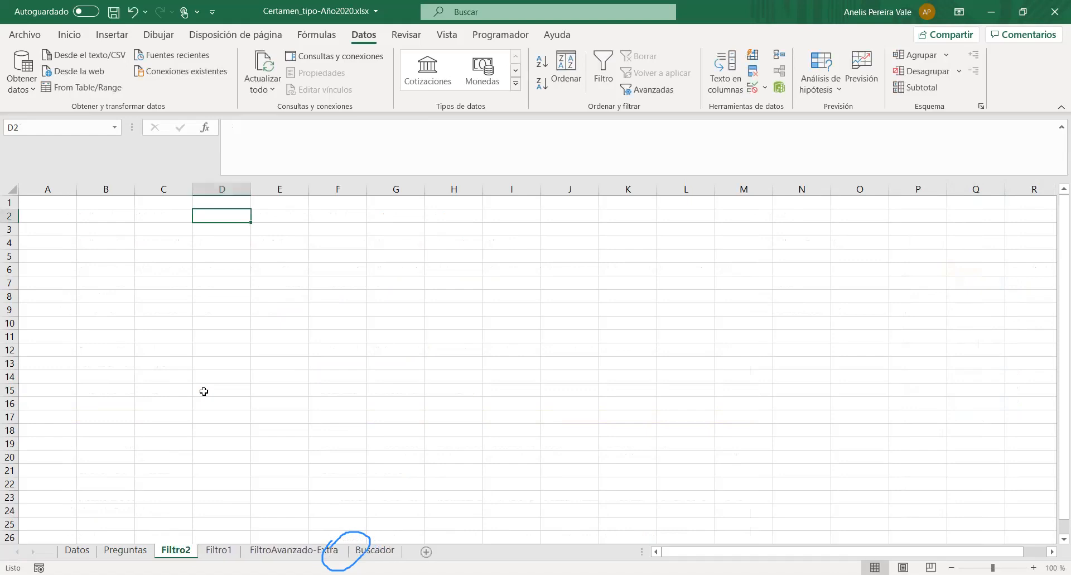
- Copy the Organismo Técnico header from the Datos table into cell D2 of Filtro2
{"action": "left_click", "coordinate": [77, 549]}
{"action": "scroll", "coordinate": [284, 292], "scroll_direction": "up", "scroll_amount": 20}
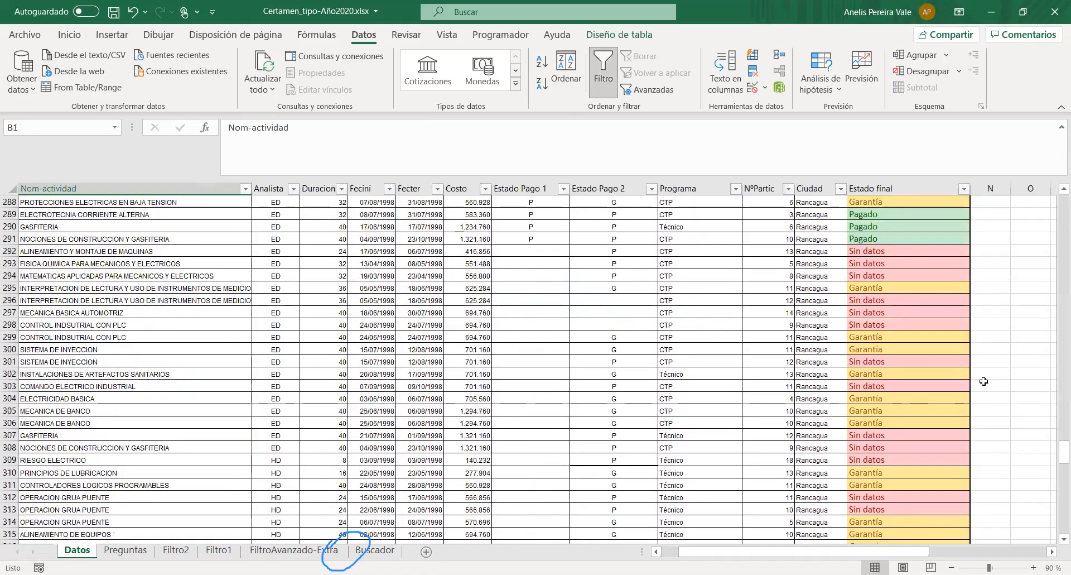
{"action": "left_click_drag", "start_coordinate": [1059, 453], "coordinate": [1059, 204]}
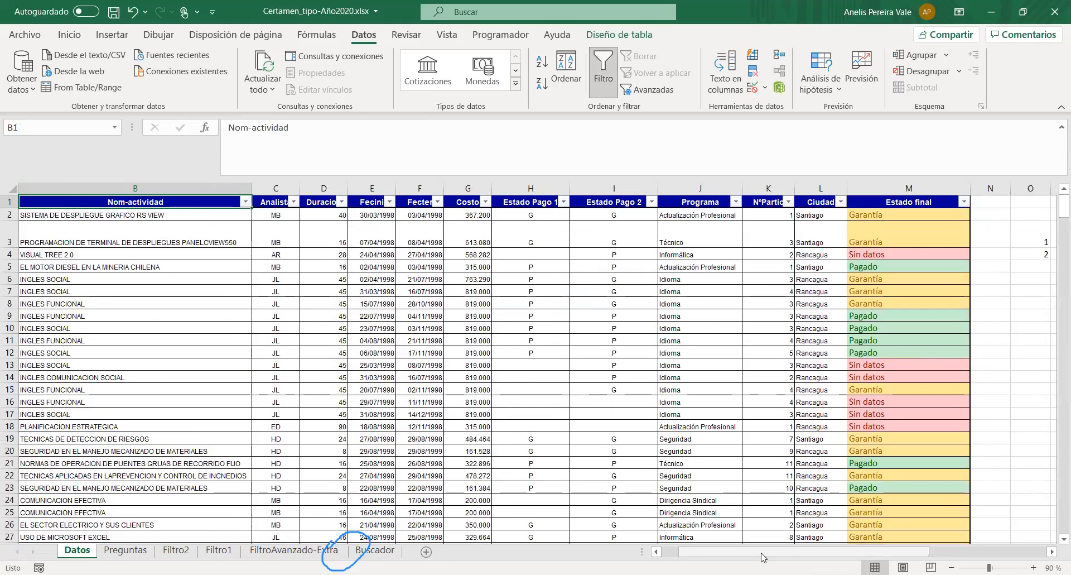
{"action": "scroll", "coordinate": [135, 196], "scroll_direction": "left", "scroll_amount": 1}
{"action": "left_click", "coordinate": [102, 197]}
{"action": "key", "text": "ctrl+c"}
{"action": "key", "text": "ctrl+Page_Down"}
{"action": "key", "text": "ctrl+Page_Down"}
{"action": "key", "text": "ctrl+v"}
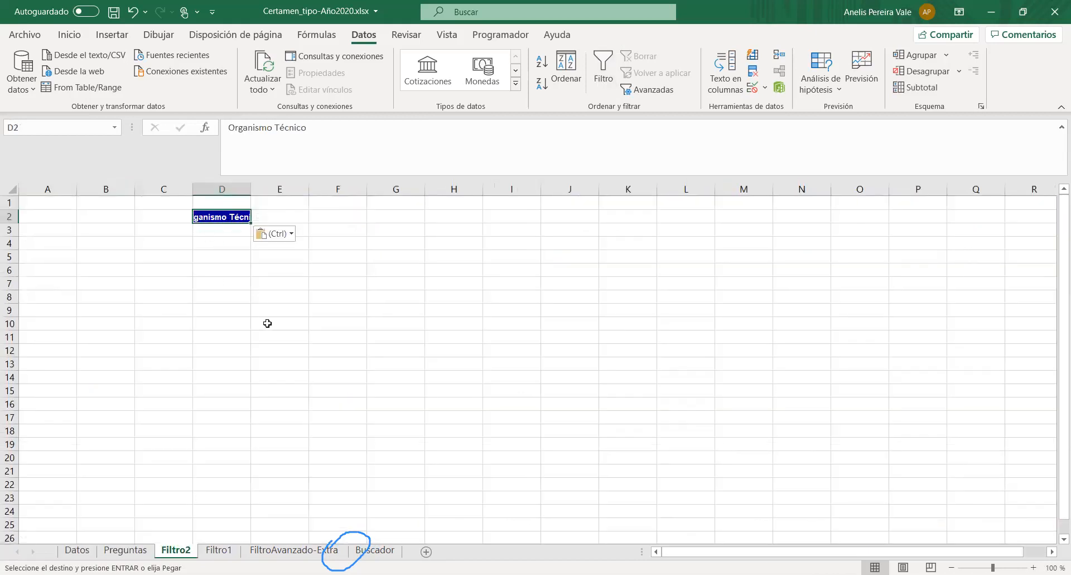
- Check question 6 on Preguntas and copy the Programa header from Datos into cell E2 of Filtro2
{"action": "left_click", "coordinate": [149, 551]}
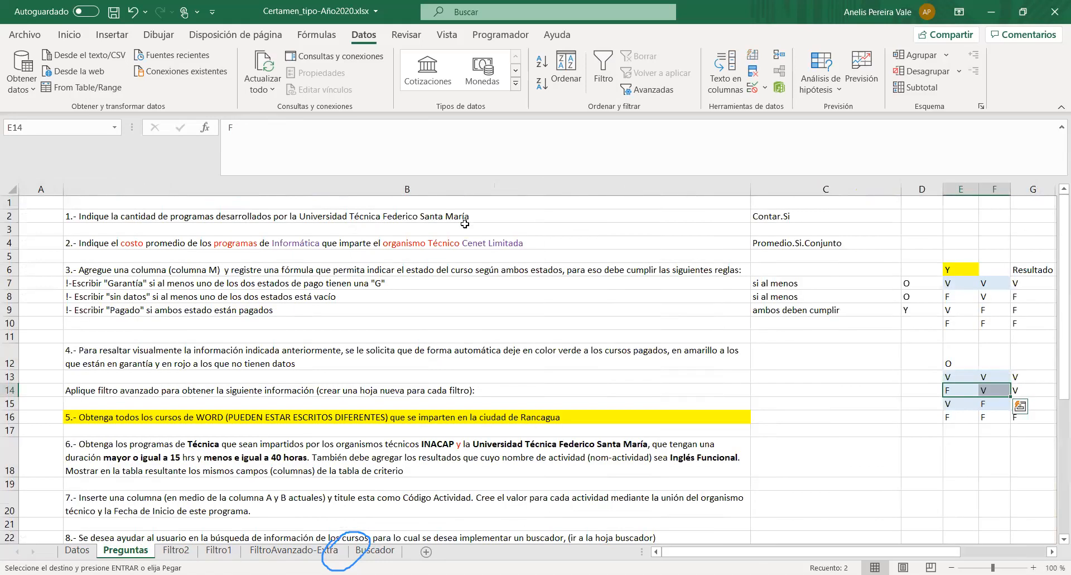
{"action": "scroll", "coordinate": [392, 394], "scroll_direction": "down", "scroll_amount": 1}
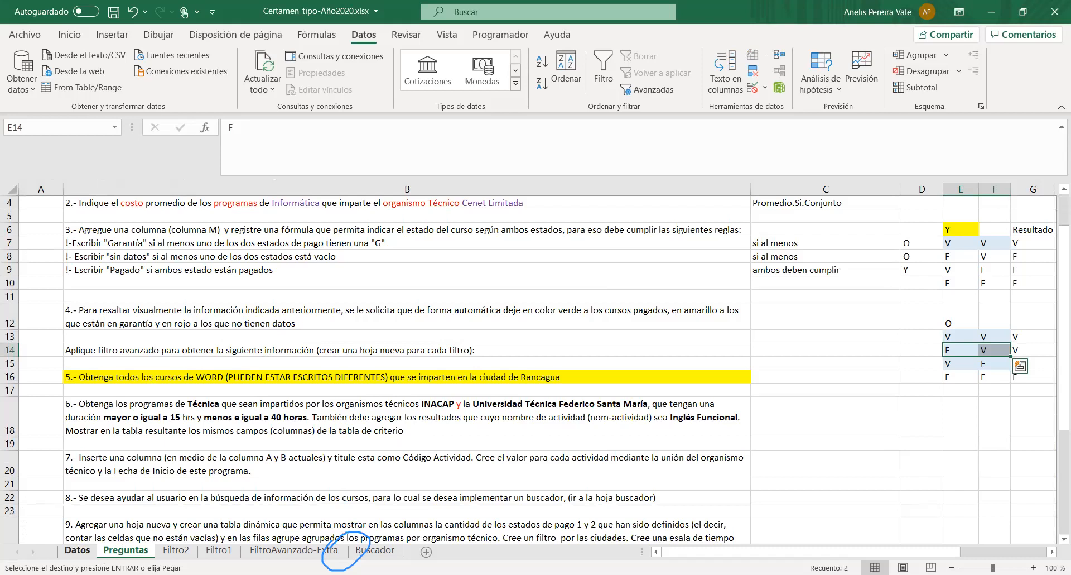
{"action": "left_click", "coordinate": [77, 550]}
{"action": "left_click", "coordinate": [898, 203]}
{"action": "key", "text": "ctrl+c"}
{"action": "left_click", "coordinate": [179, 553]}
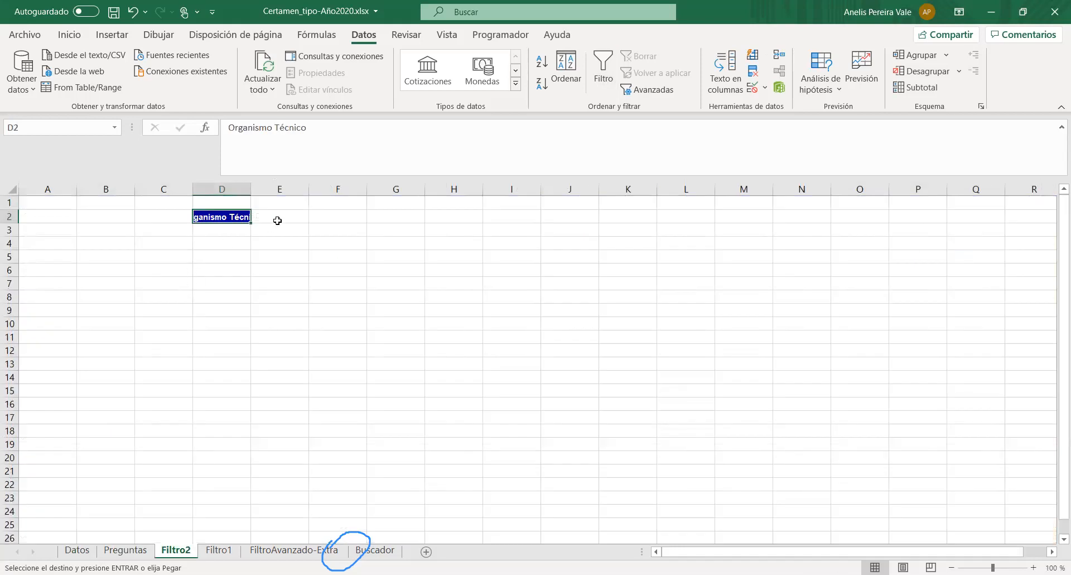
{"action": "left_click", "coordinate": [280, 217]}
{"action": "key", "text": "ctrl+v"}
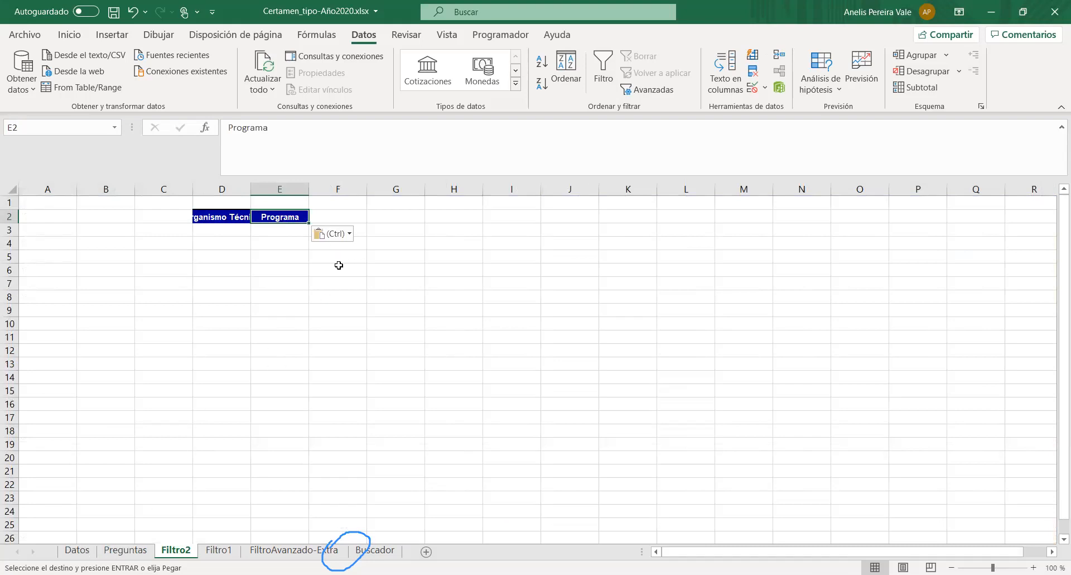
- Copy the Duracion header from Datos into both F2 and G2 of Filtro2
{"action": "left_click", "coordinate": [87, 551]}
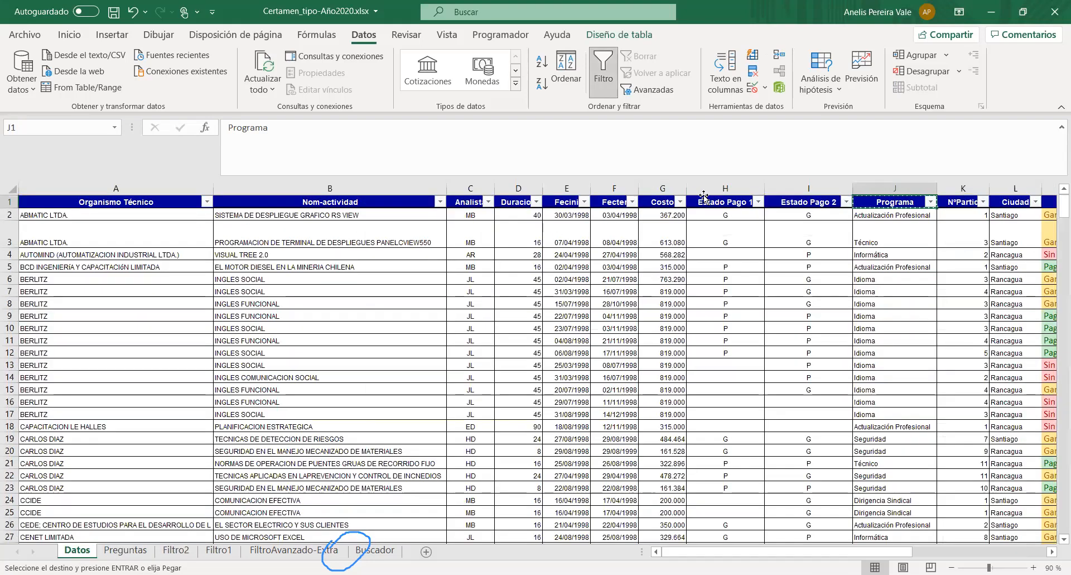
{"action": "left_click", "coordinate": [506, 203]}
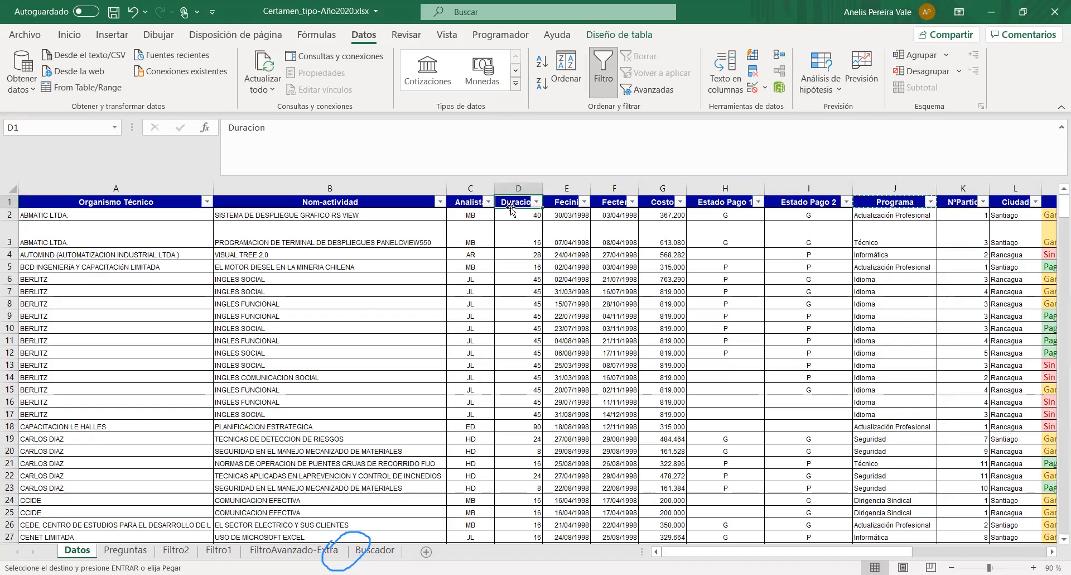
{"action": "key", "text": "ctrl+c"}
{"action": "left_click", "coordinate": [176, 550]}
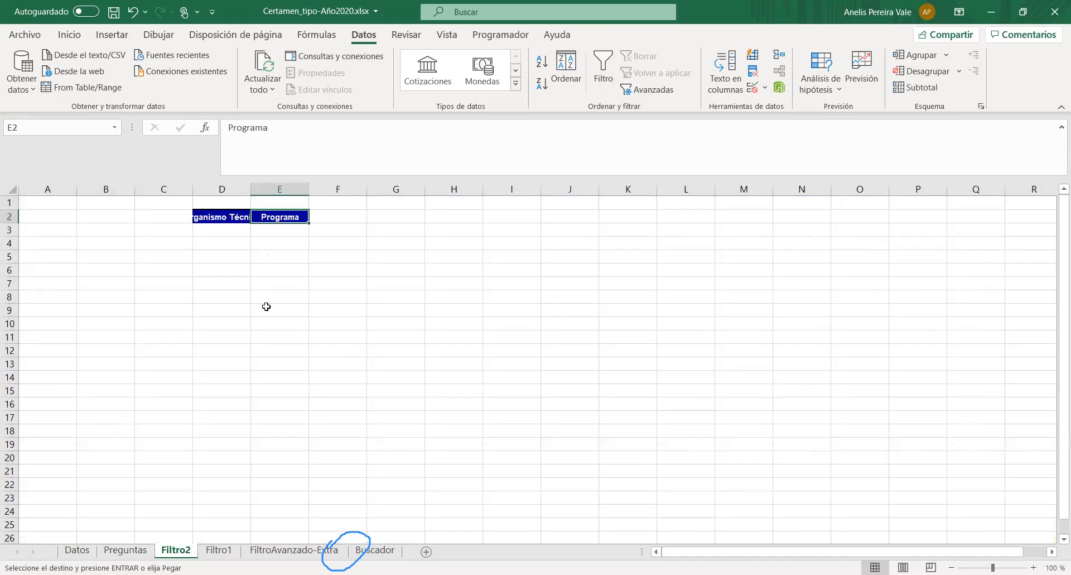
{"action": "left_click", "coordinate": [342, 218]}
{"action": "key", "text": "ctrl+v"}
{"action": "left_click", "coordinate": [398, 216]}
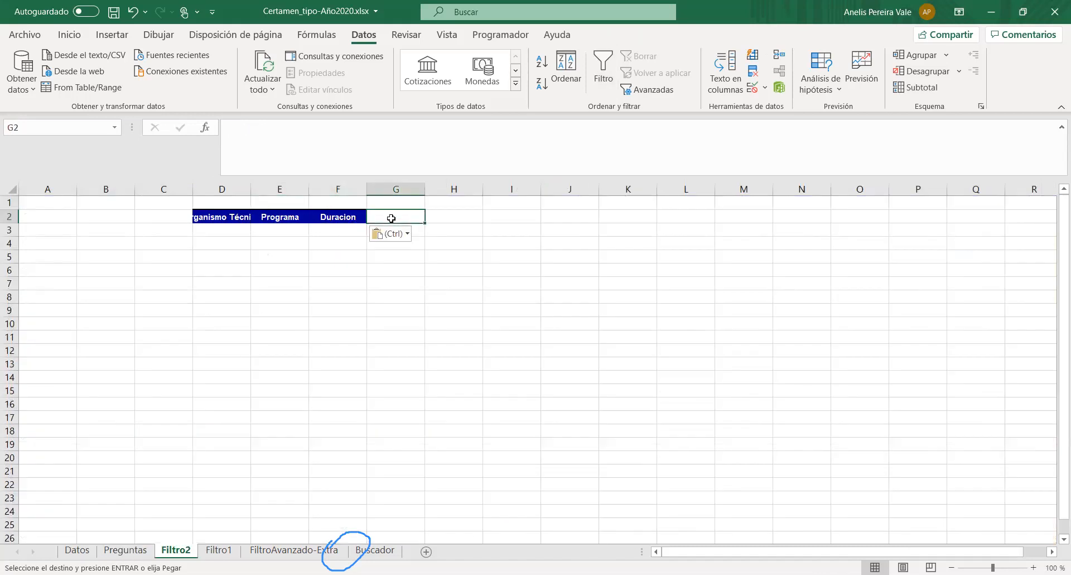
{"action": "key", "text": "ctrl+v"}
{"action": "left_click_drag", "start_coordinate": [333, 219], "coordinate": [400, 217]}
{"action": "left_click", "coordinate": [340, 244]}
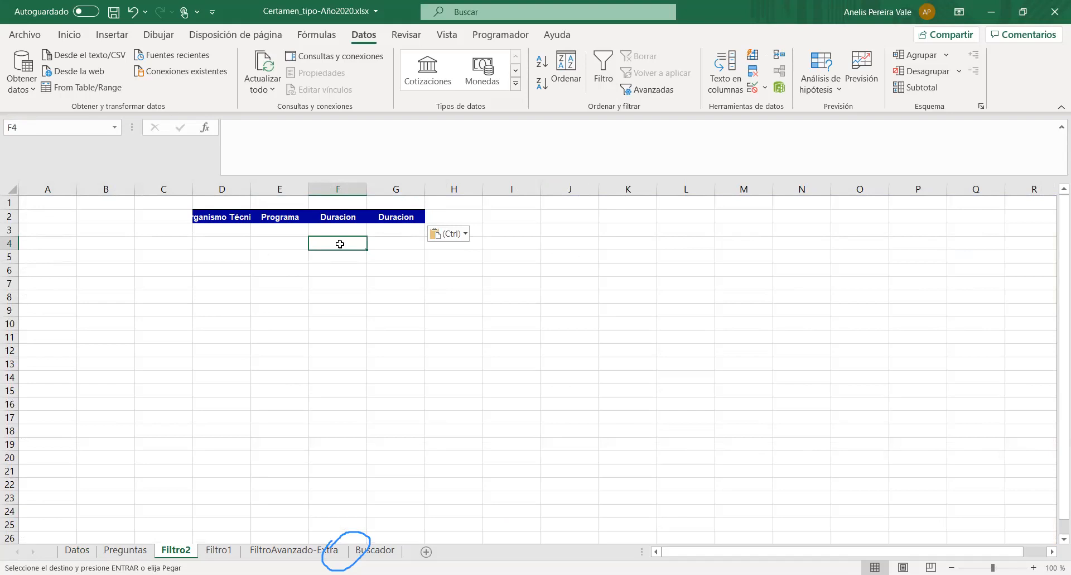
- Review question 6 again and copy the Nom-actividad header from Datos into cell H2 of Filtro2
{"action": "left_click", "coordinate": [89, 551]}
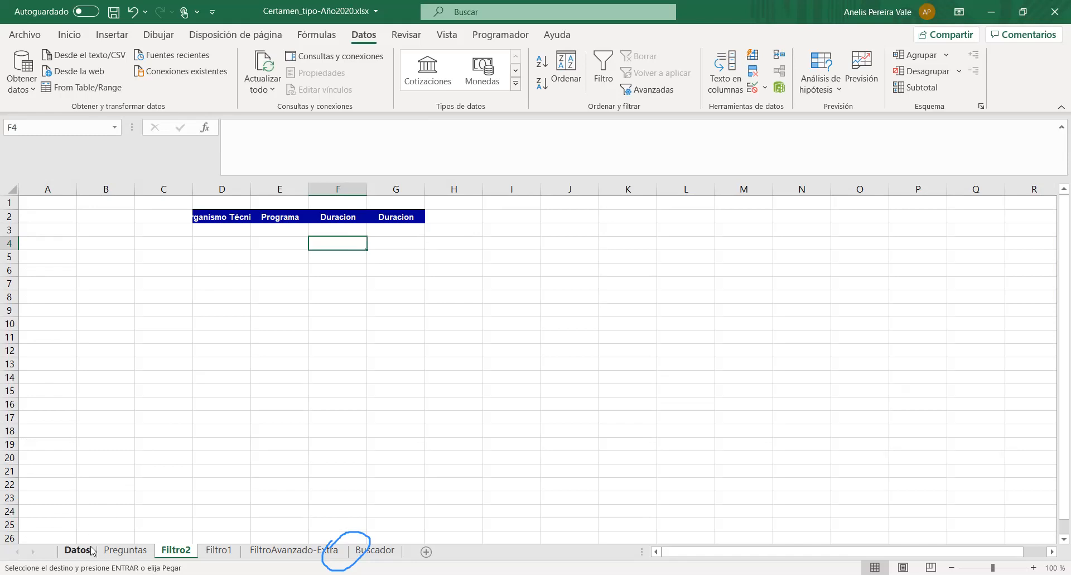
{"action": "key", "text": "ctrl+Page_Down"}
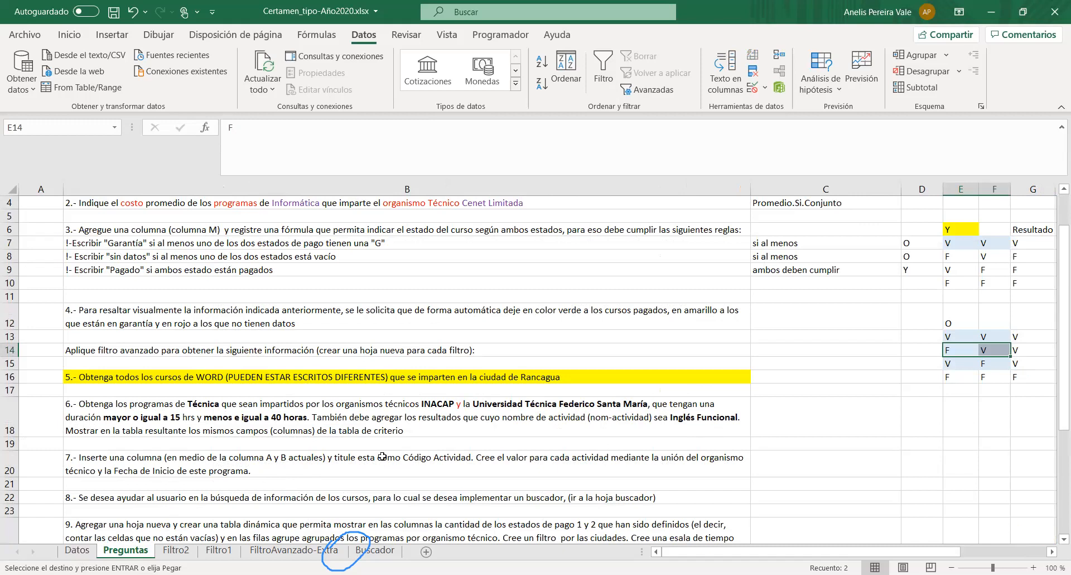
{"action": "left_click", "coordinate": [77, 550]}
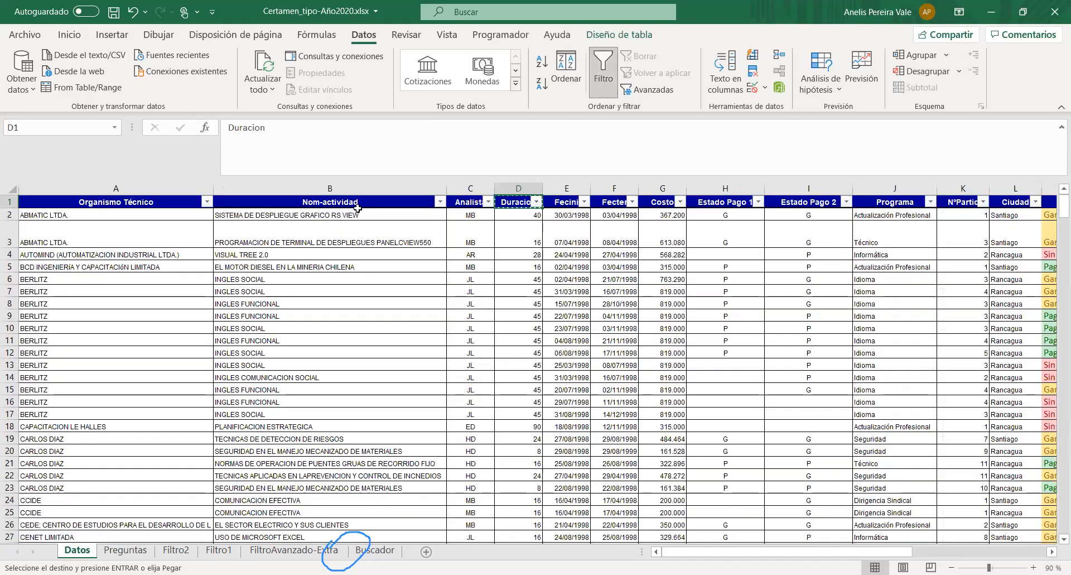
{"action": "left_click", "coordinate": [356, 203]}
{"action": "key", "text": "ctrl+c"}
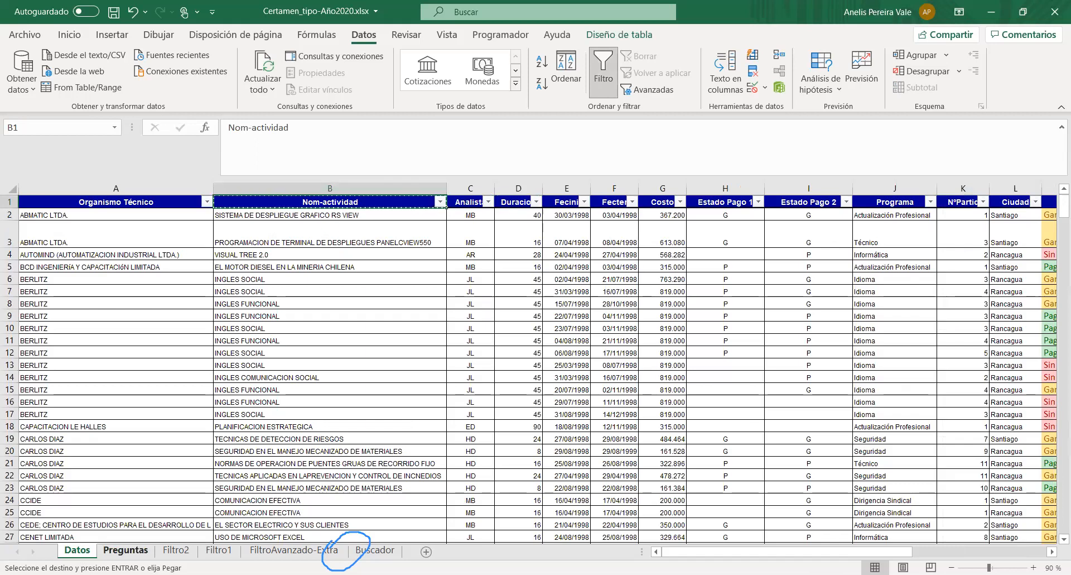
{"action": "left_click", "coordinate": [125, 550]}
{"action": "left_click", "coordinate": [175, 551]}
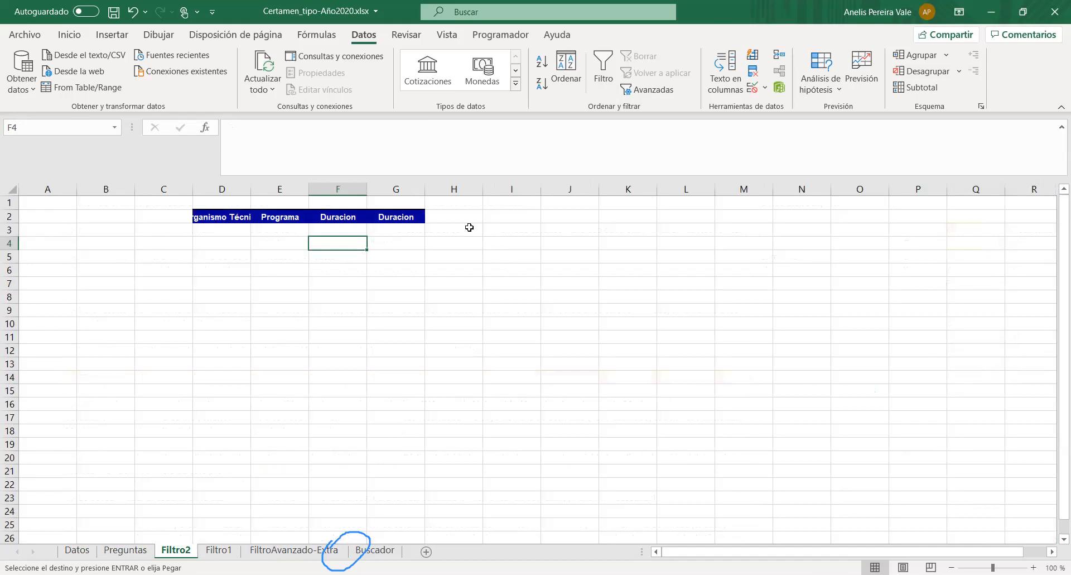
{"action": "left_click", "coordinate": [450, 217]}
{"action": "key", "text": "ctrl+v"}
{"action": "left_click", "coordinate": [442, 233]}
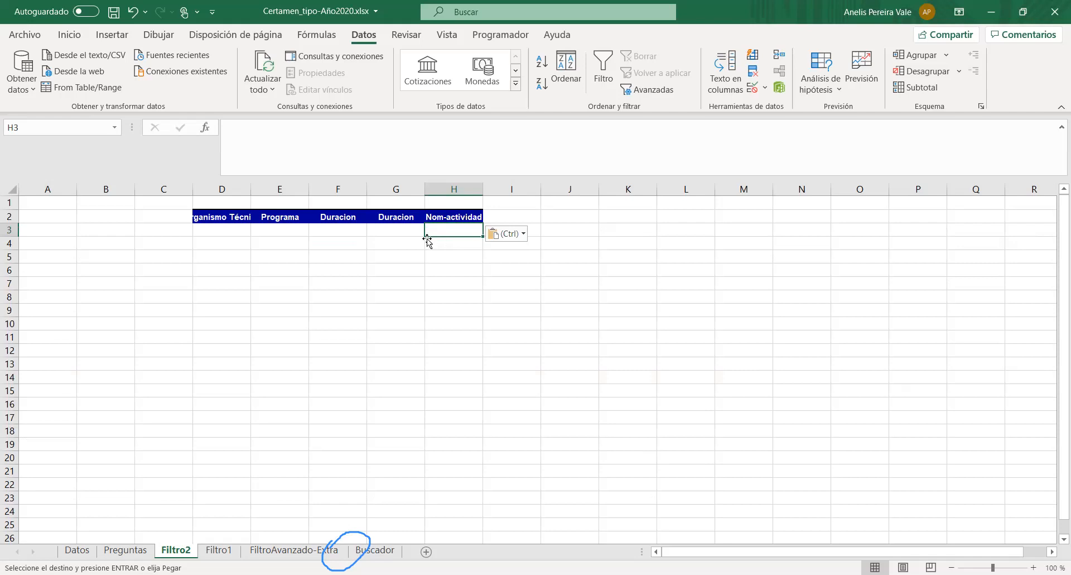
- Widen column D to fit the Organismo Técnico header and enter INACAP in D3
{"action": "left_click_drag", "start_coordinate": [252, 191], "coordinate": [276, 189]}
{"action": "left_click", "coordinate": [239, 229]}
{"action": "type", "text": "INA"}
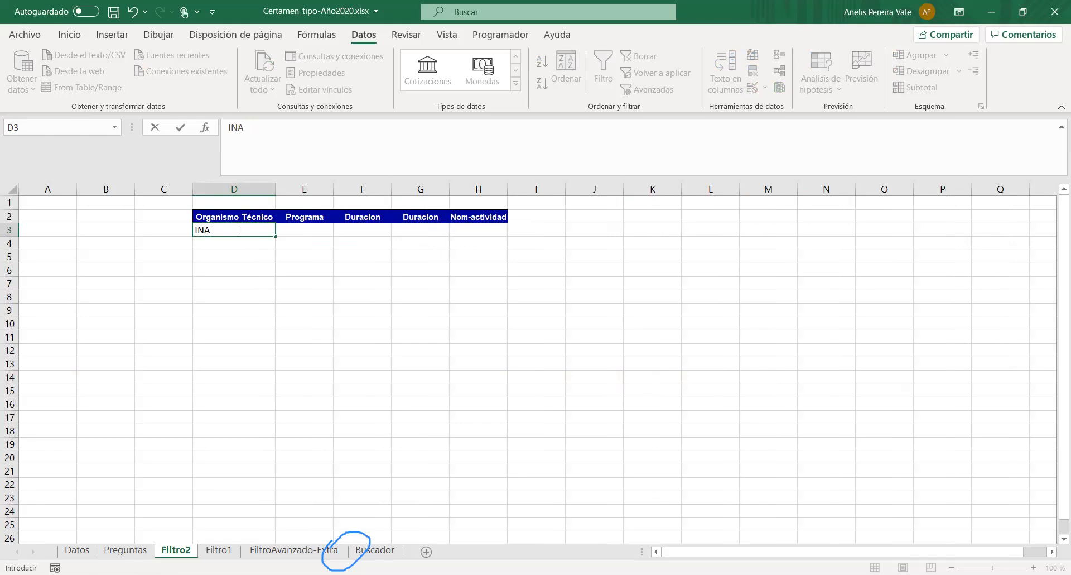
{"action": "type", "text": "CPACAP"}
{"action": "key", "text": "Return"}
- Copy the name UNIVERSIDAD FEDERICO SANTA MARIA from the end of Datos into D4 of Filtro2 and widen column D to fit it
{"action": "left_click", "coordinate": [77, 550]}
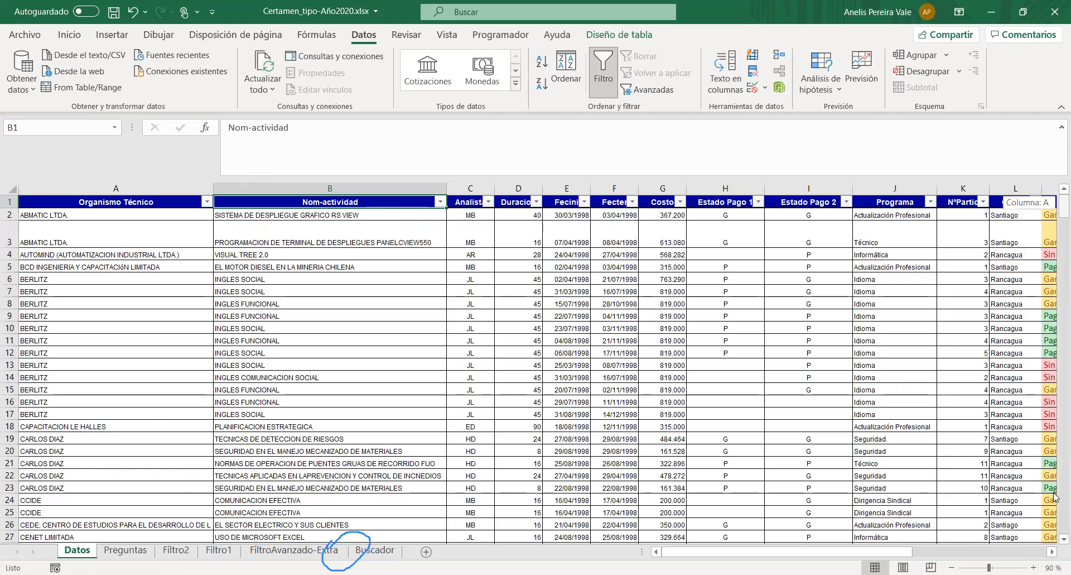
{"action": "left_click_drag", "start_coordinate": [1064, 206], "coordinate": [1063, 523]}
{"action": "left_click", "coordinate": [139, 524]}
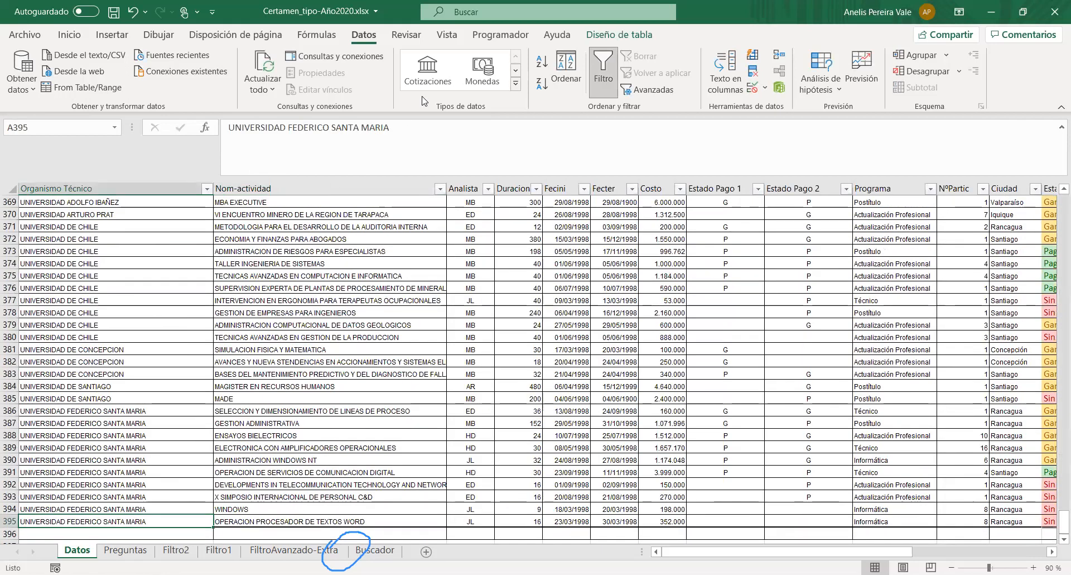
{"action": "left_click", "coordinate": [175, 550]}
{"action": "left_click", "coordinate": [261, 142]}
{"action": "key", "text": "ctrl+v"}
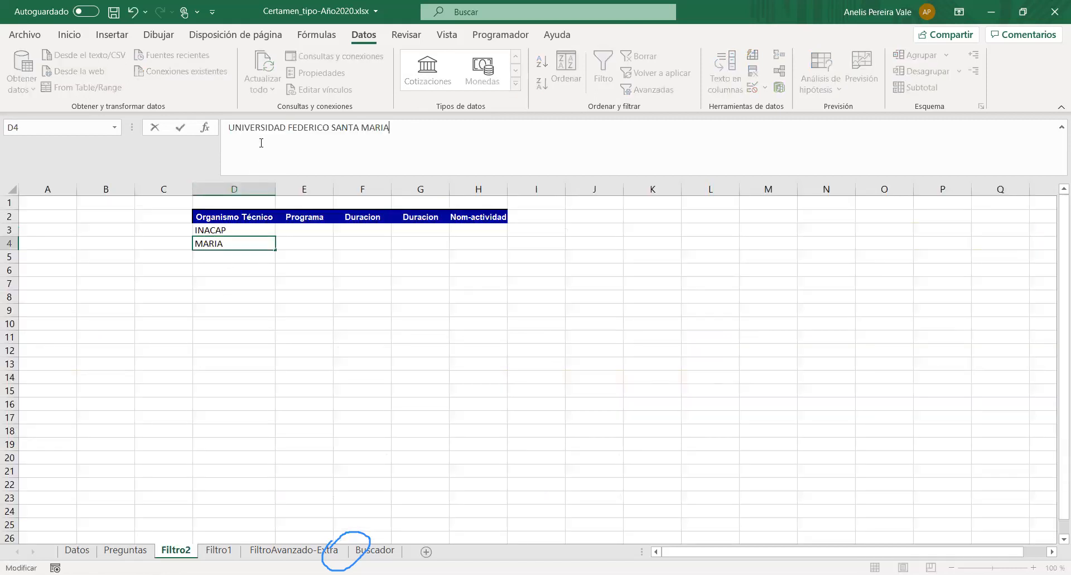
{"action": "key", "text": "Return"}
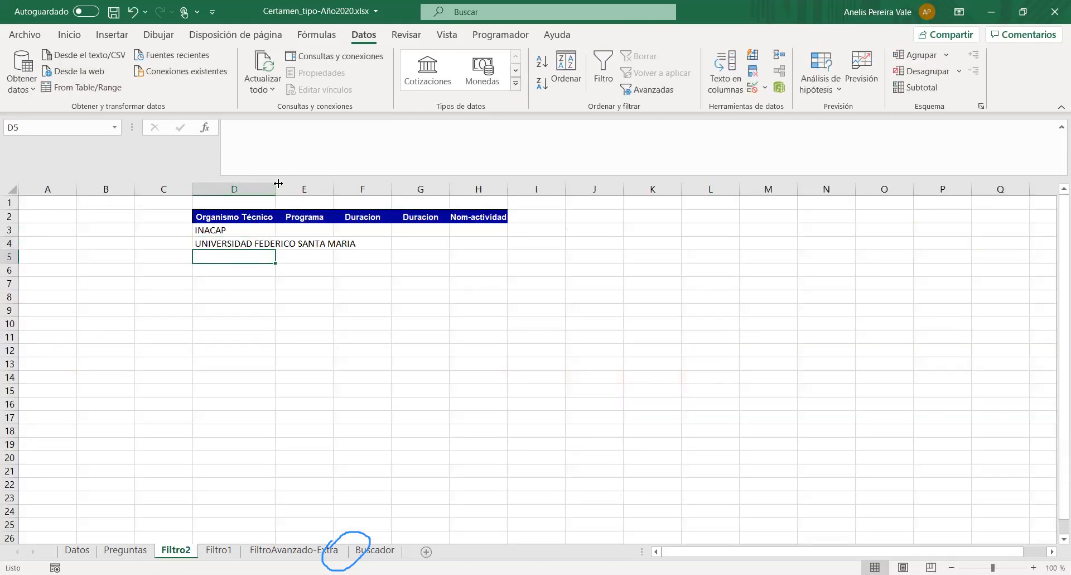
{"action": "left_click_drag", "start_coordinate": [278, 185], "coordinate": [372, 185]}
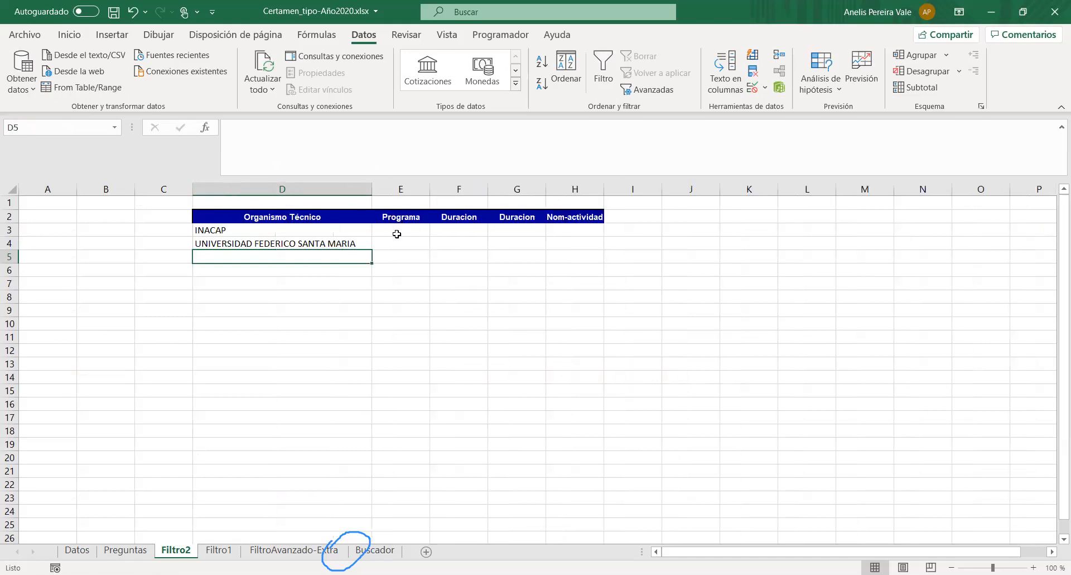
- Check the question wording and the Datos sheet, and enter Informática as the Programa criterion in E3 and E4 of Filtro2
{"action": "left_click", "coordinate": [394, 230]}
{"action": "left_click", "coordinate": [125, 550]}
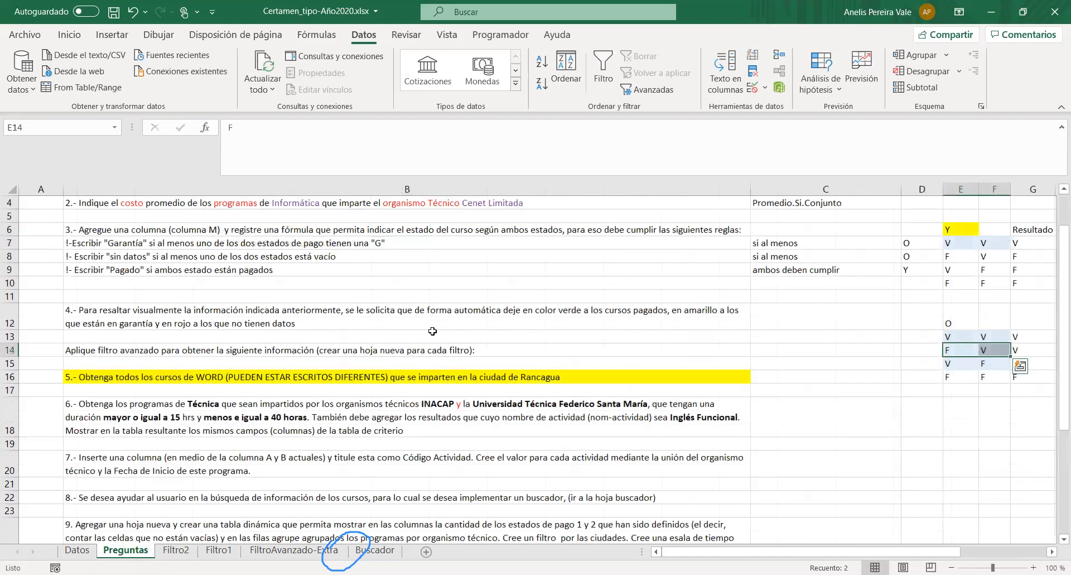
{"action": "scroll", "coordinate": [313, 259], "scroll_direction": "up", "scroll_amount": 1}
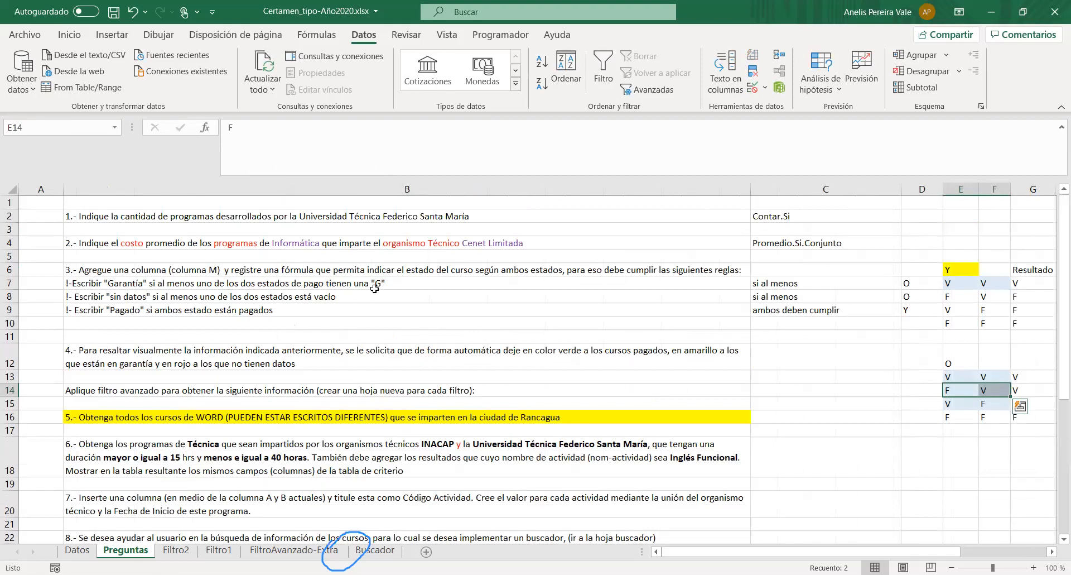
{"action": "left_click", "coordinate": [77, 550]}
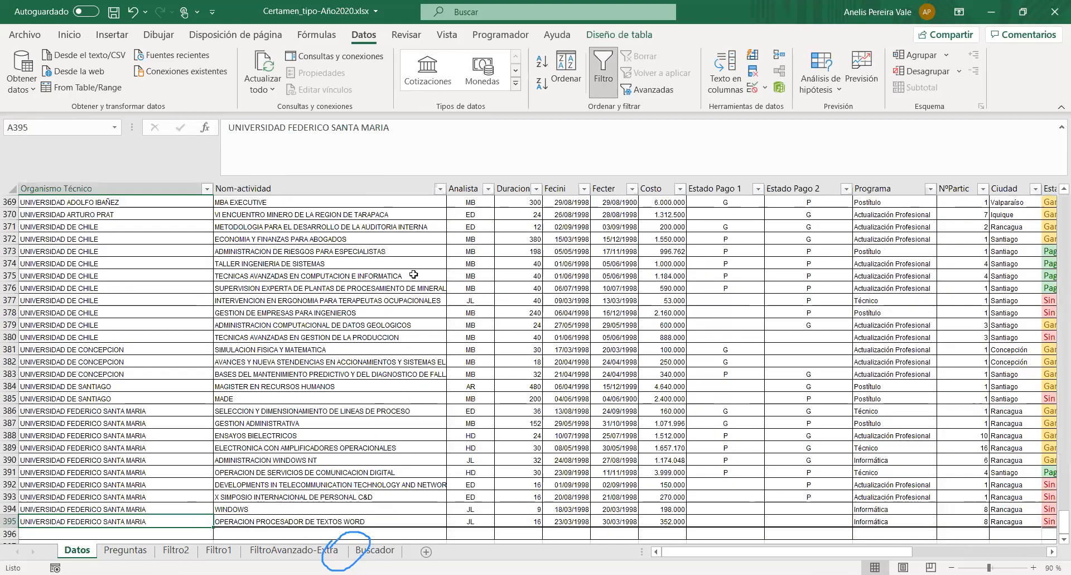
{"action": "left_click", "coordinate": [178, 550]}
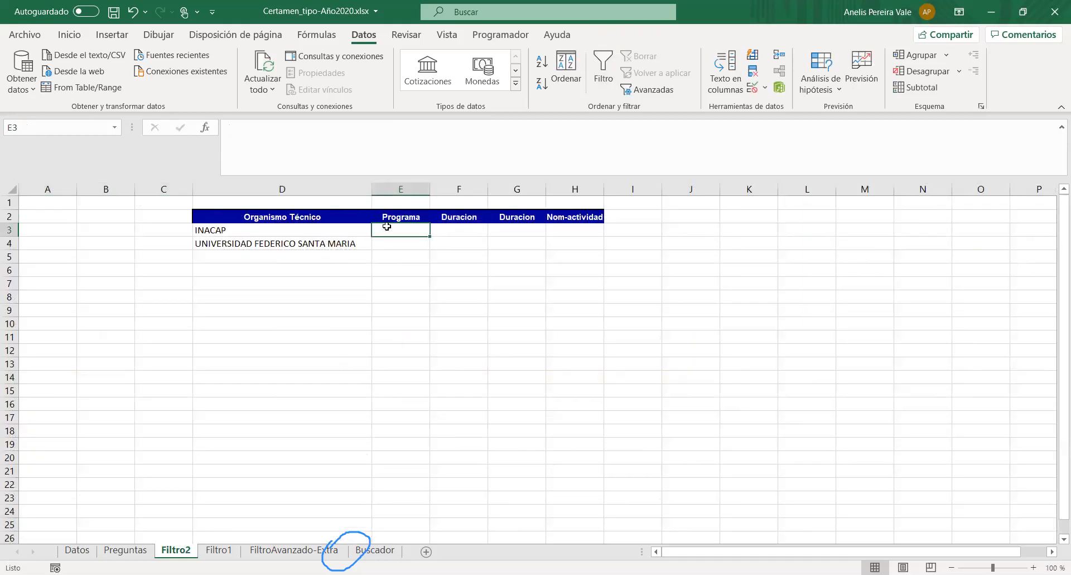
{"action": "type", "text": "Inform"}
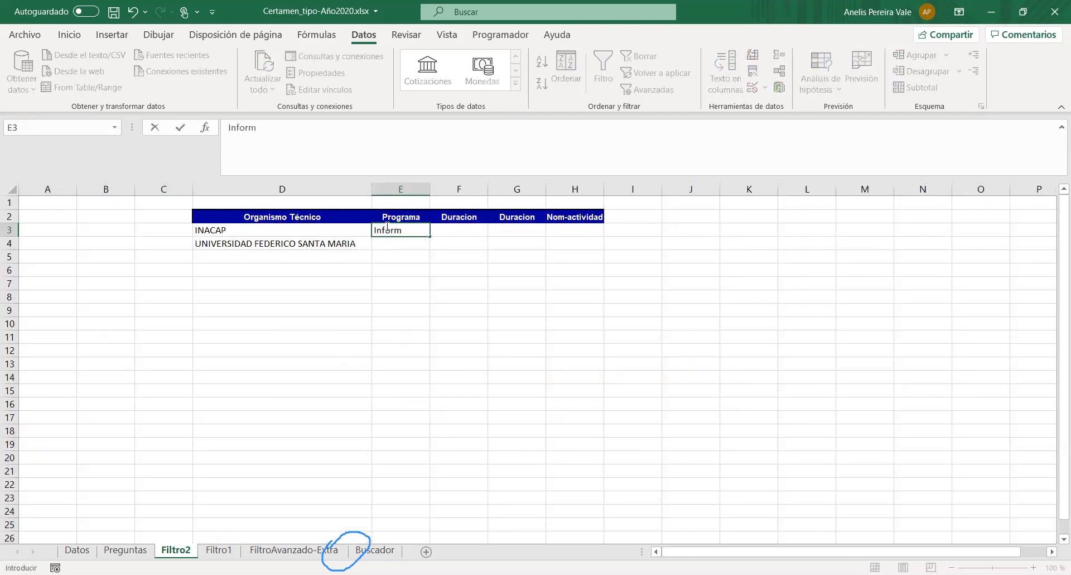
{"action": "type", "text": "ática"}
{"action": "key", "text": "Return"}
{"action": "type", "text": "Inform"}
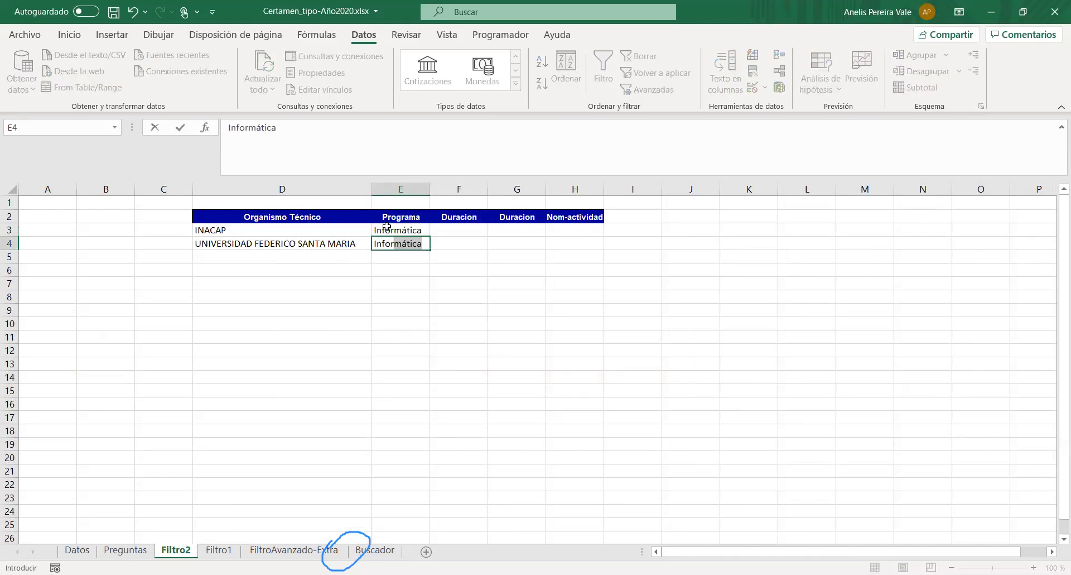
{"action": "key", "text": "Tab"}
{"action": "left_click_drag", "start_coordinate": [255, 243], "coordinate": [577, 245]}
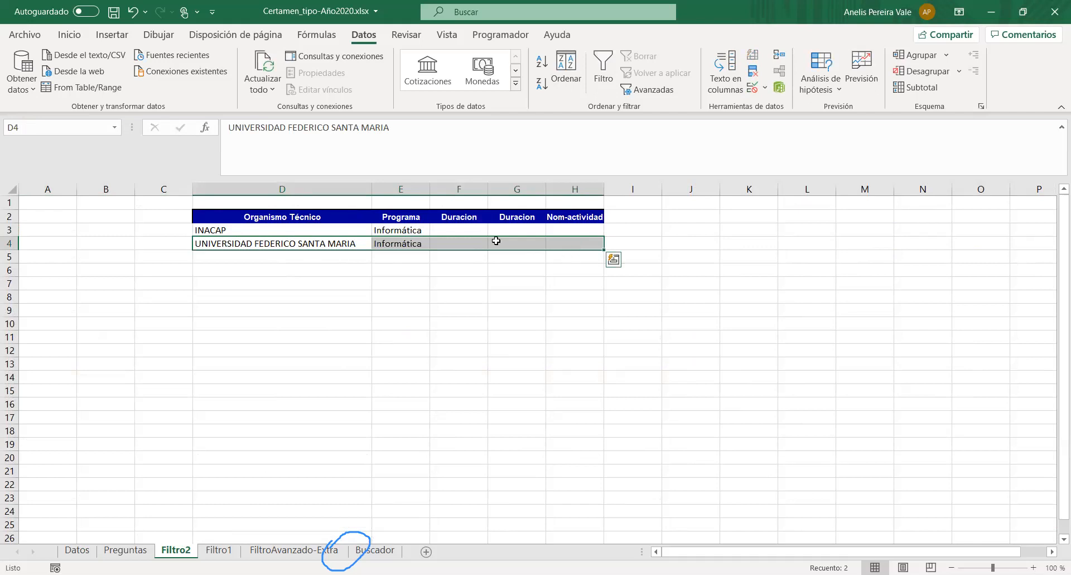
- Enter the INACAP row's duration criteria, >=15 in F3 and <=40 in G3
{"action": "left_click", "coordinate": [465, 231]}
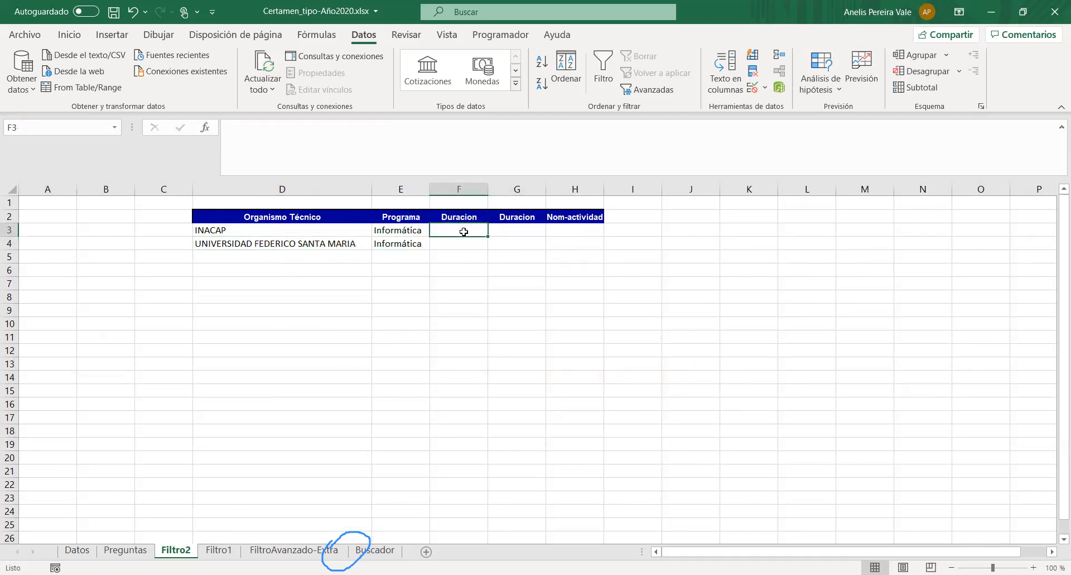
{"action": "type", "text": ">1"}
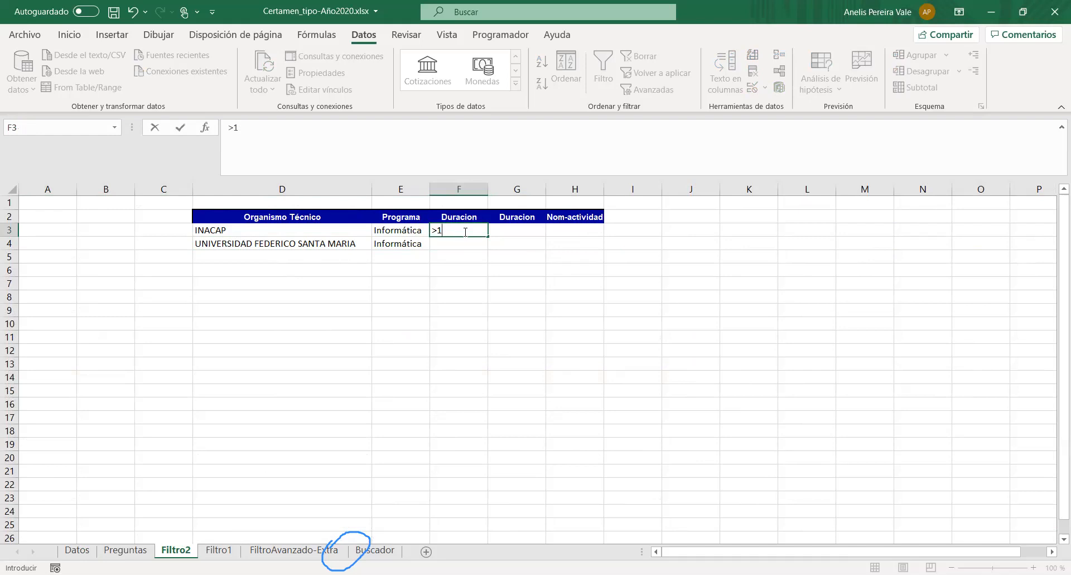
{"action": "type", "text": "515"}
{"action": "key", "text": "Tab"}
{"action": "type", "text": "<=40"}
{"action": "key", "text": "Return"}
- Enter the same duration limits for the UNIVERSIDAD FEDERICO SANTA MARIA row, >=15 in F4 and <=40 in G4
{"action": "type", "text": ">"}
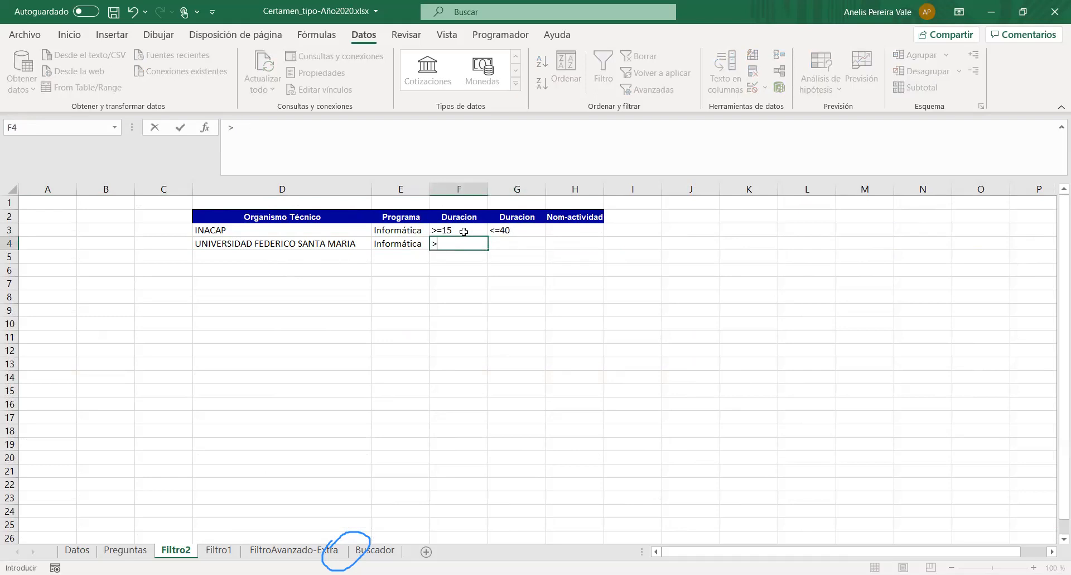
{"action": "type", "text": "=15"}
{"action": "key", "text": "Tab"}
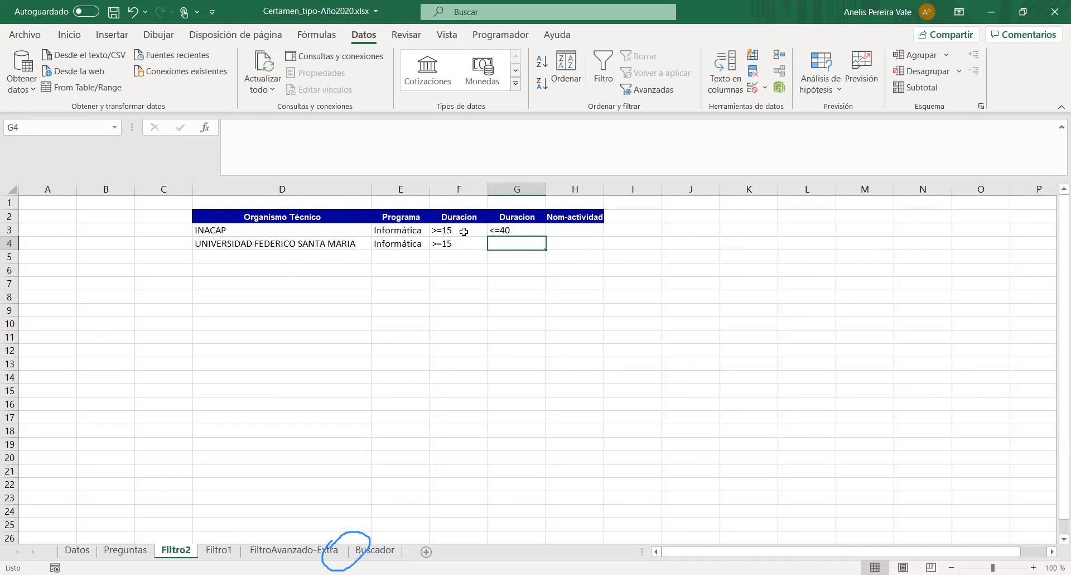
{"action": "type", "text": ","}
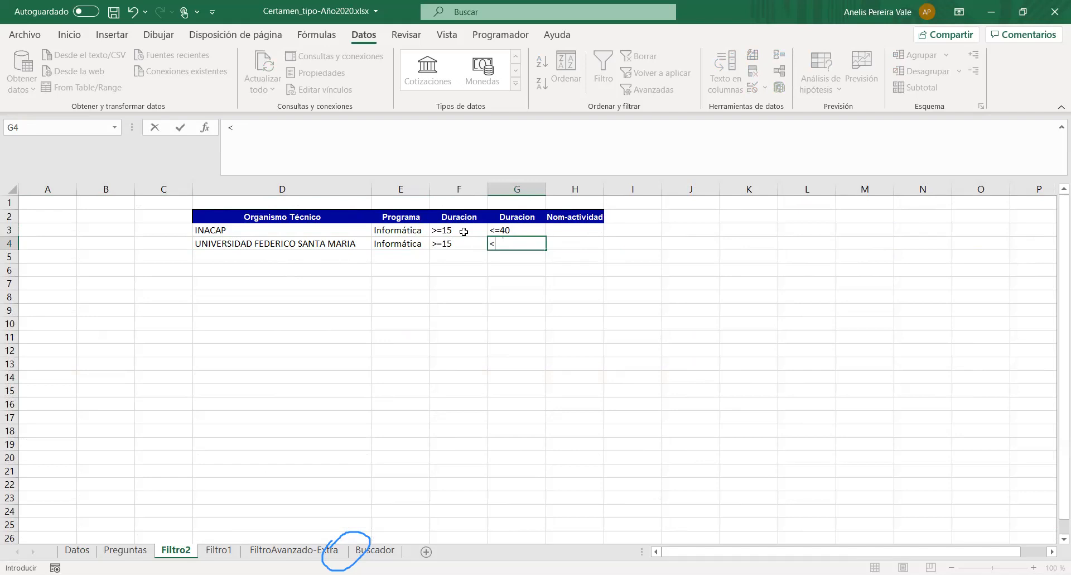
{"action": "key", "text": "shift+Tab"}
{"action": "key", "text": "Tab"}
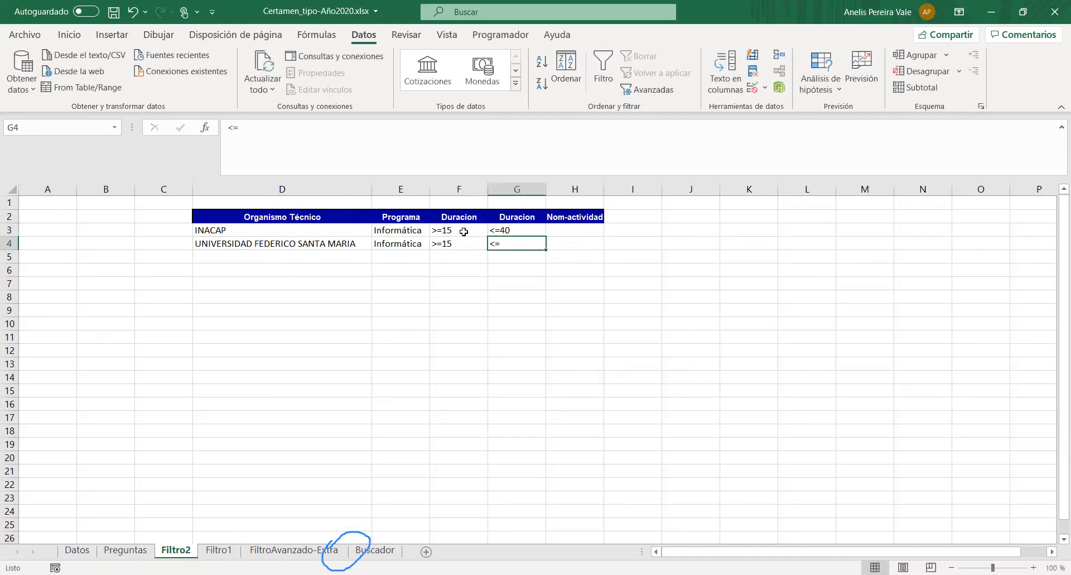
{"action": "left_click", "coordinate": [302, 126]}
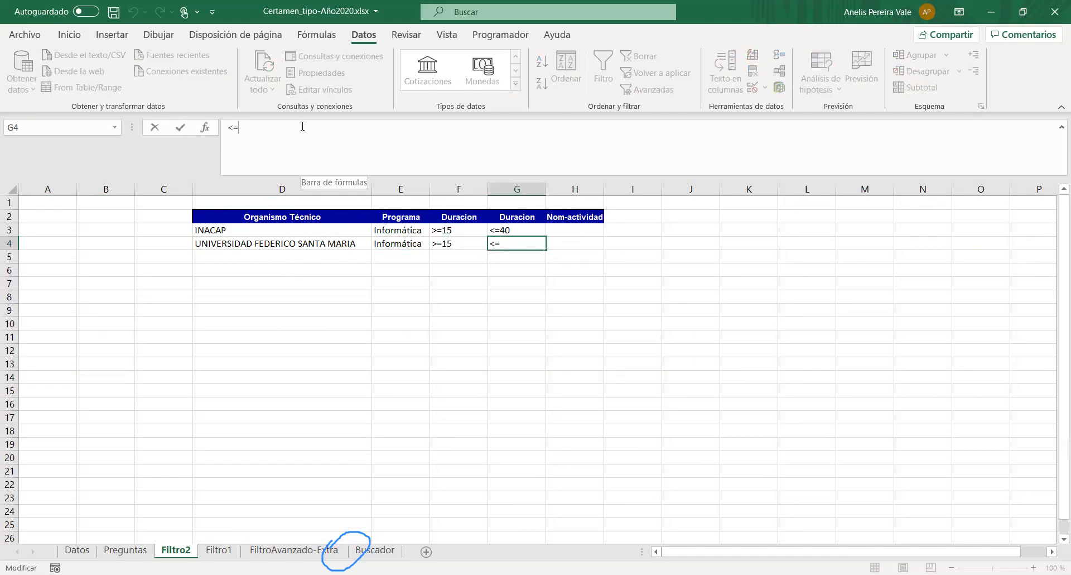
{"action": "key", "text": "shift+Left"}
{"action": "type", "text": "40"}
{"action": "key", "text": "Return"}
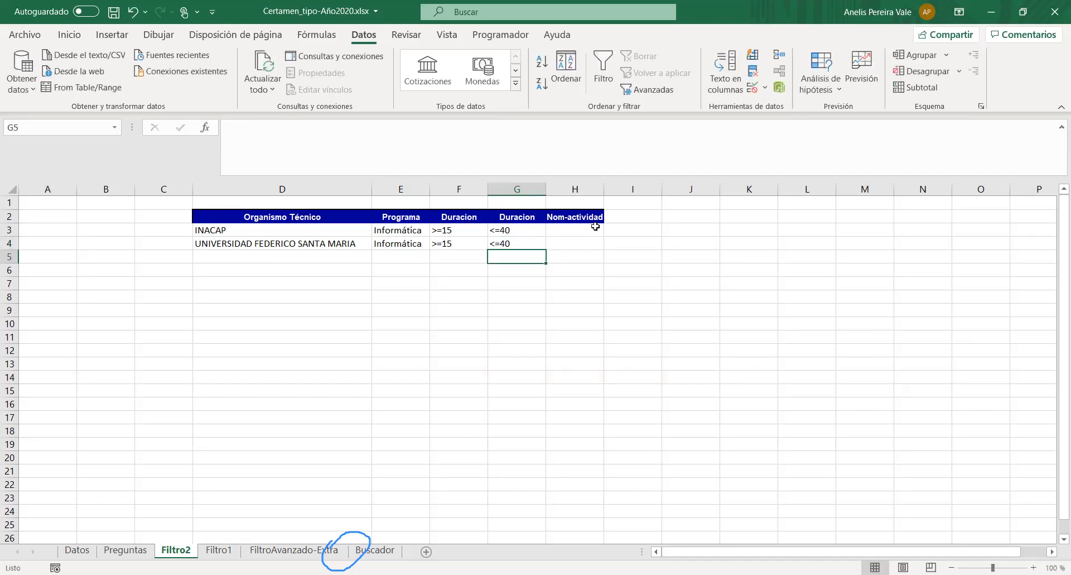
- Filter the Nom-actividad column of the Datos table to only INGLES FUNCIONAL
{"action": "left_click", "coordinate": [77, 550]}
{"action": "scroll", "coordinate": [319, 409], "scroll_direction": "up", "scroll_amount": 20}
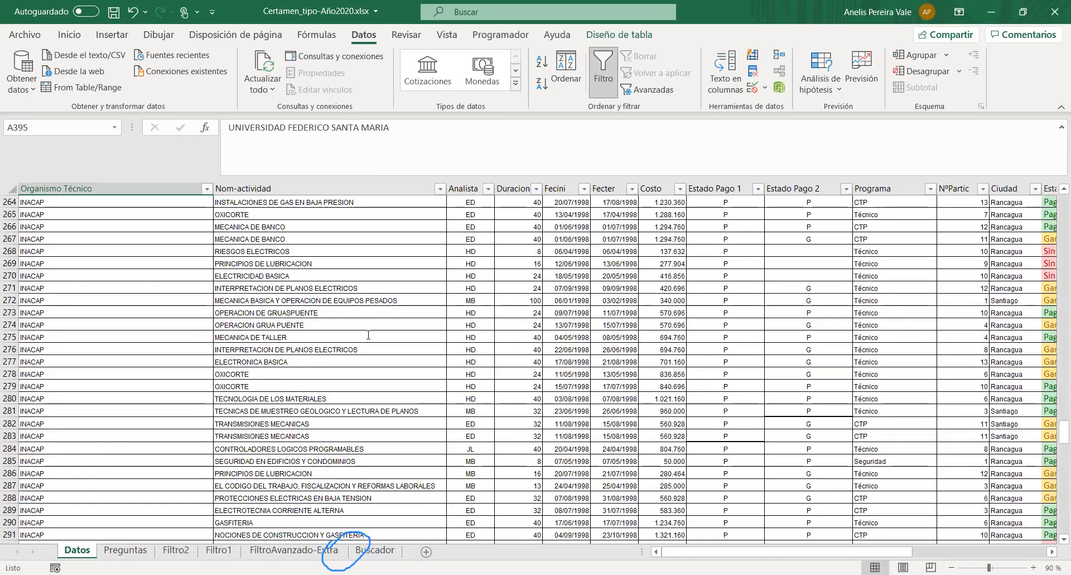
{"action": "left_click", "coordinate": [440, 188]}
{"action": "scroll", "coordinate": [348, 377], "scroll_direction": "down", "scroll_amount": 3}
{"action": "scroll", "coordinate": [346, 378], "scroll_direction": "up", "scroll_amount": 7}
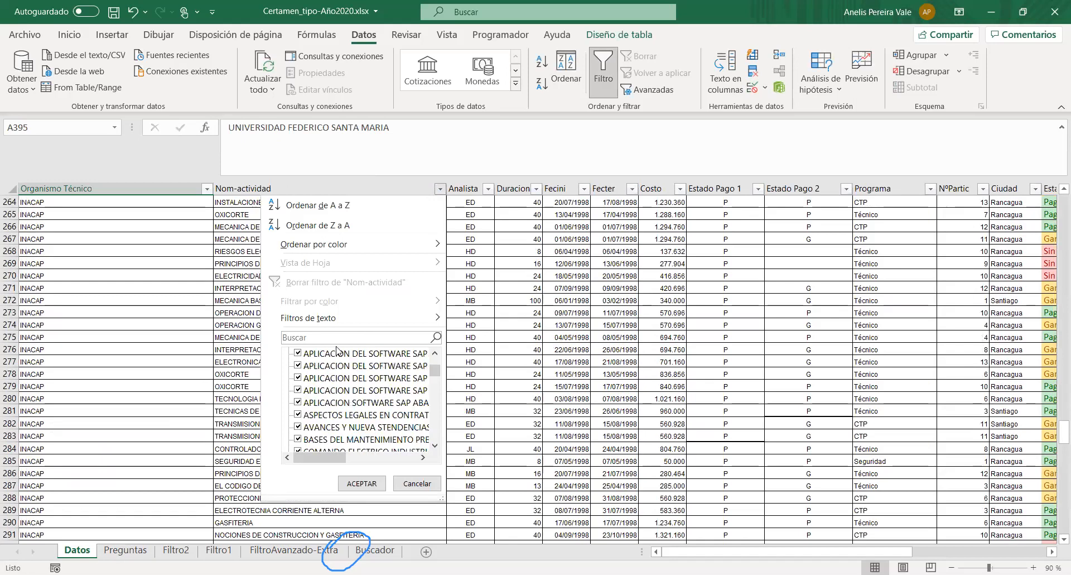
{"action": "left_click", "coordinate": [297, 351]}
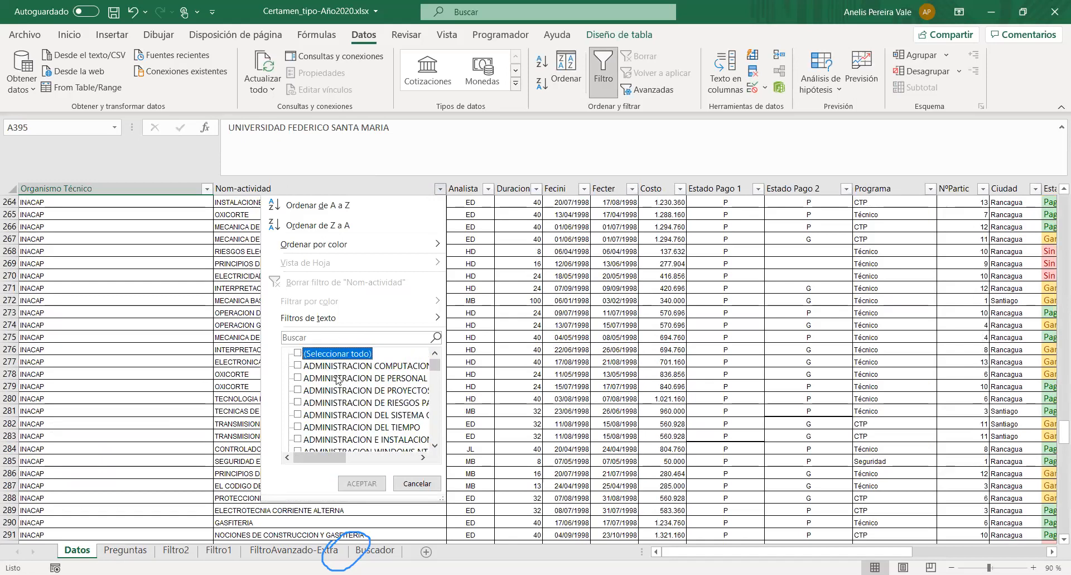
{"action": "scroll", "coordinate": [340, 383], "scroll_direction": "down", "scroll_amount": 5}
{"action": "scroll", "coordinate": [346, 392], "scroll_direction": "down", "scroll_amount": 10}
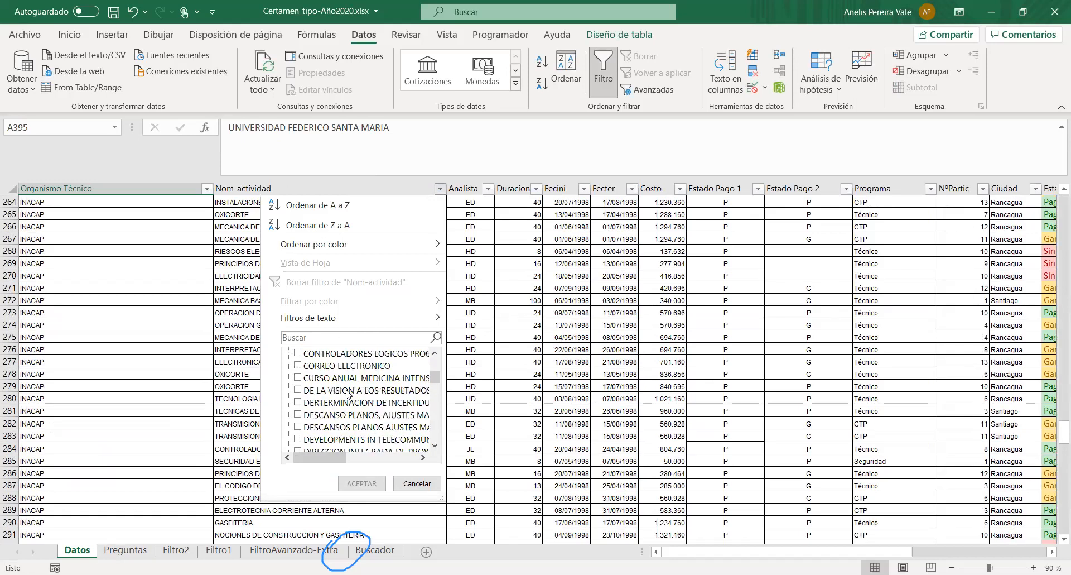
{"action": "scroll", "coordinate": [347, 391], "scroll_direction": "down", "scroll_amount": 7}
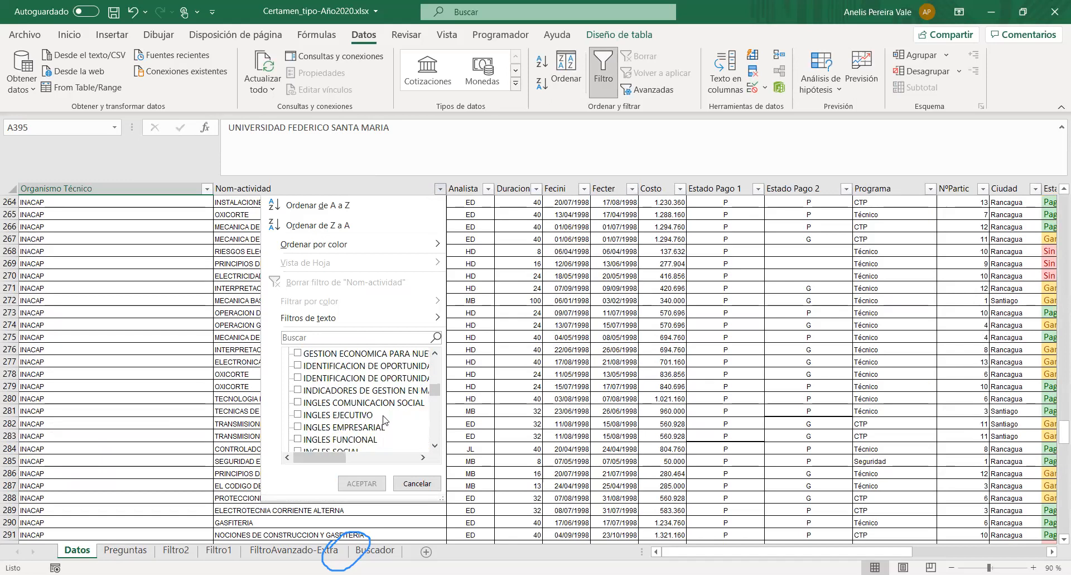
{"action": "scroll", "coordinate": [385, 421], "scroll_direction": "down", "scroll_amount": 1}
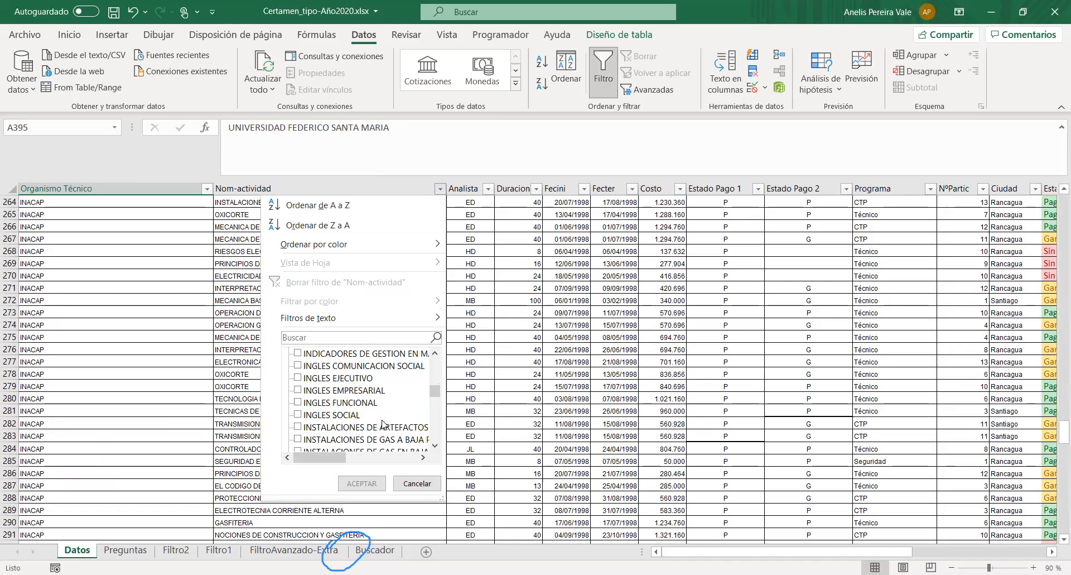
{"action": "left_click", "coordinate": [298, 403]}
{"action": "left_click", "coordinate": [362, 483]}
- Copy the text INGLES FUNCIONAL from cell B16 of Datos and clear the Nom-actividad filter
{"action": "left_click", "coordinate": [272, 204]}
{"action": "left_click_drag", "start_coordinate": [369, 128], "coordinate": [158, 116]}
{"action": "key", "text": "ctrl+c"}
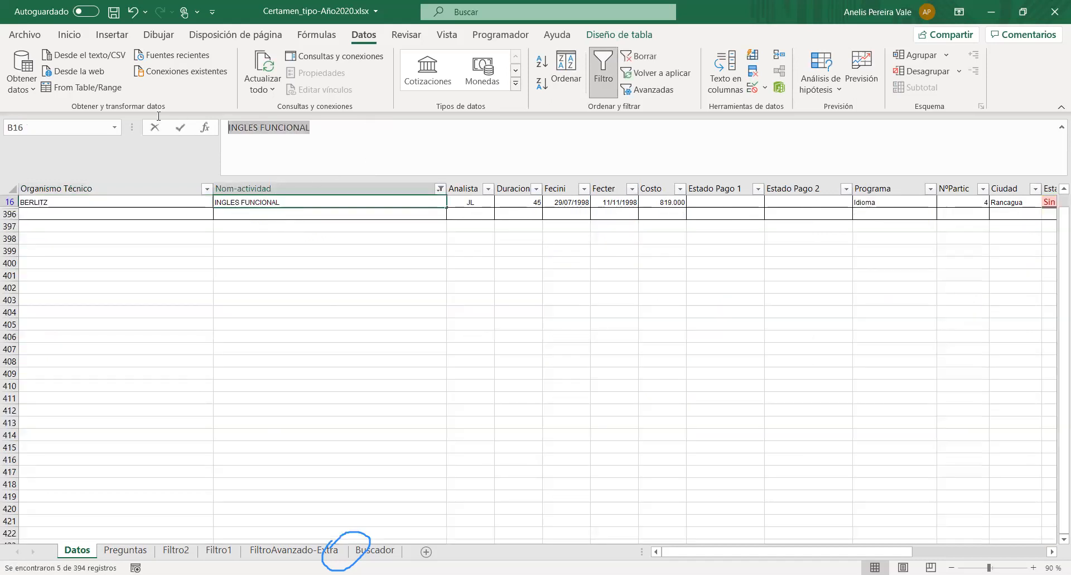
{"action": "left_click", "coordinate": [440, 188]}
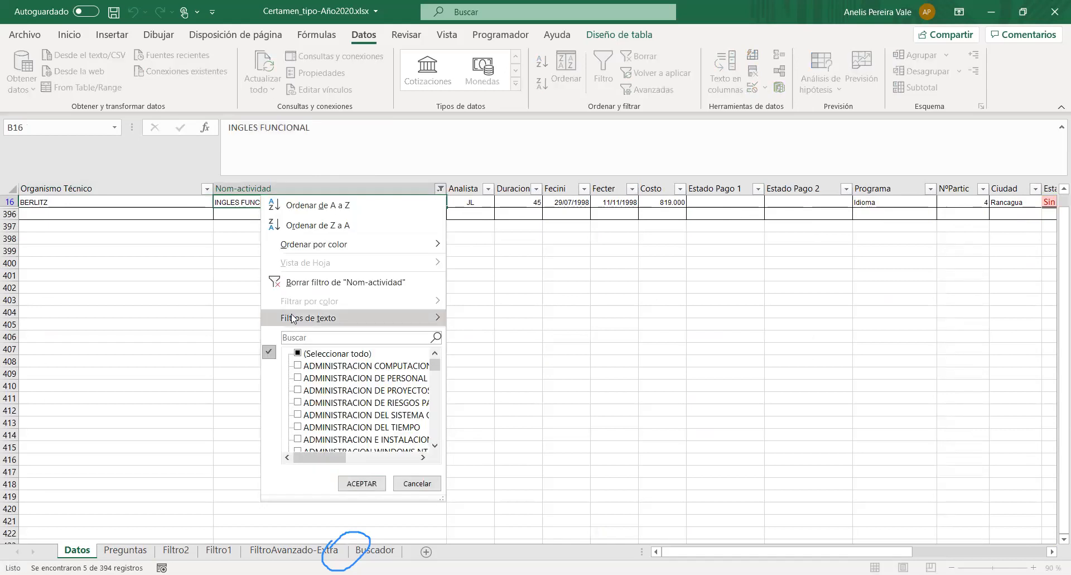
{"action": "left_click", "coordinate": [295, 283]}
- Paste INGLES FUNCIONAL into H5 of Filtro2 and widen column H to fit it
{"action": "left_click", "coordinate": [175, 550]}
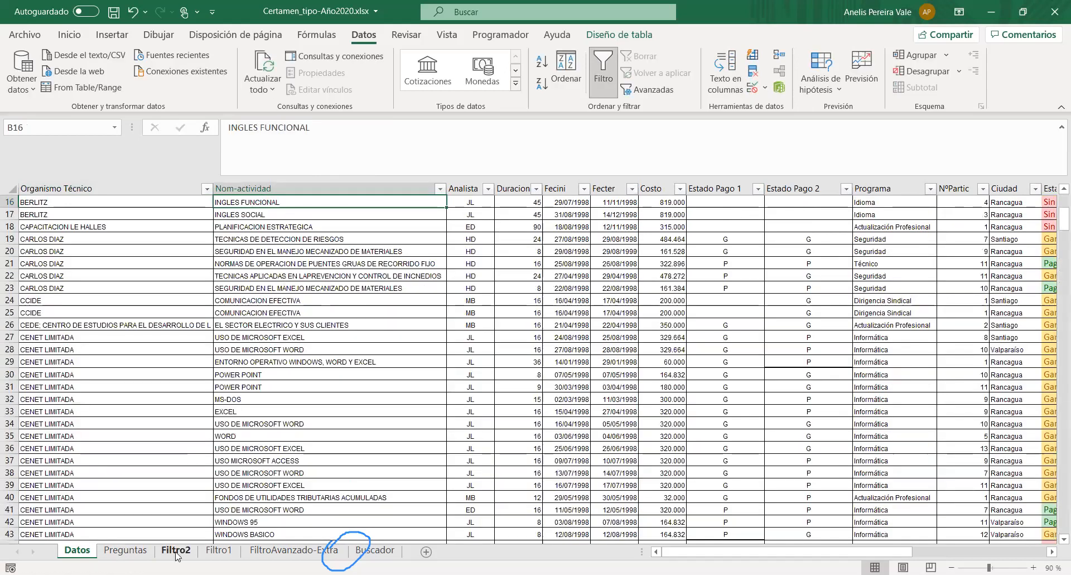
{"action": "left_click", "coordinate": [558, 256]}
{"action": "key", "text": "ctrl+v"}
{"action": "left_click_drag", "start_coordinate": [604, 189], "coordinate": [652, 189]}
{"action": "left_click", "coordinate": [519, 333]}
- Number the three criteria rows 1, 2 and 3 in cells C3 to C5
{"action": "left_click", "coordinate": [201, 230]}
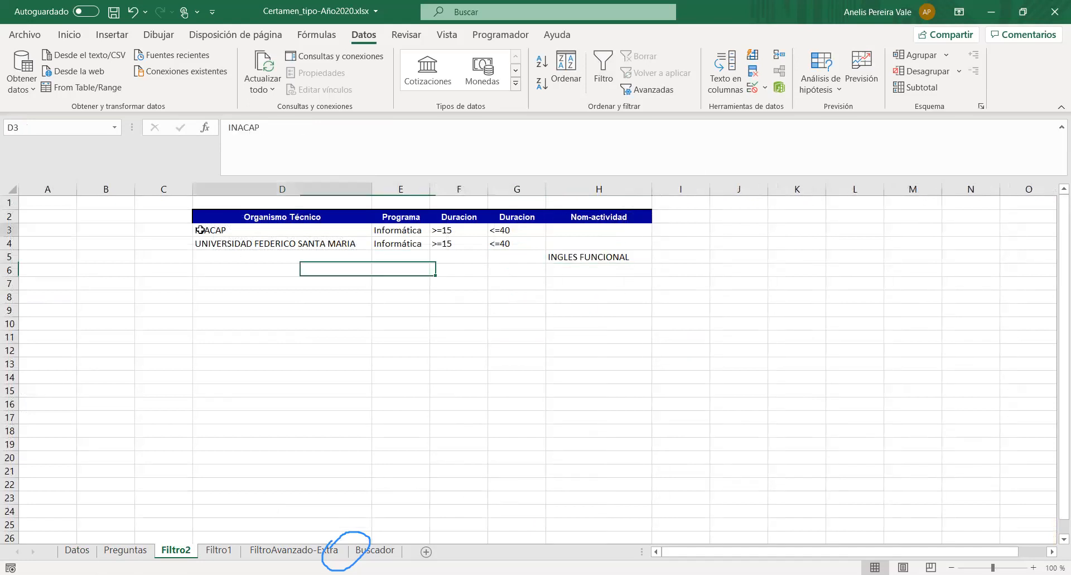
{"action": "left_click", "coordinate": [168, 229]}
{"action": "type", "text": "1"}
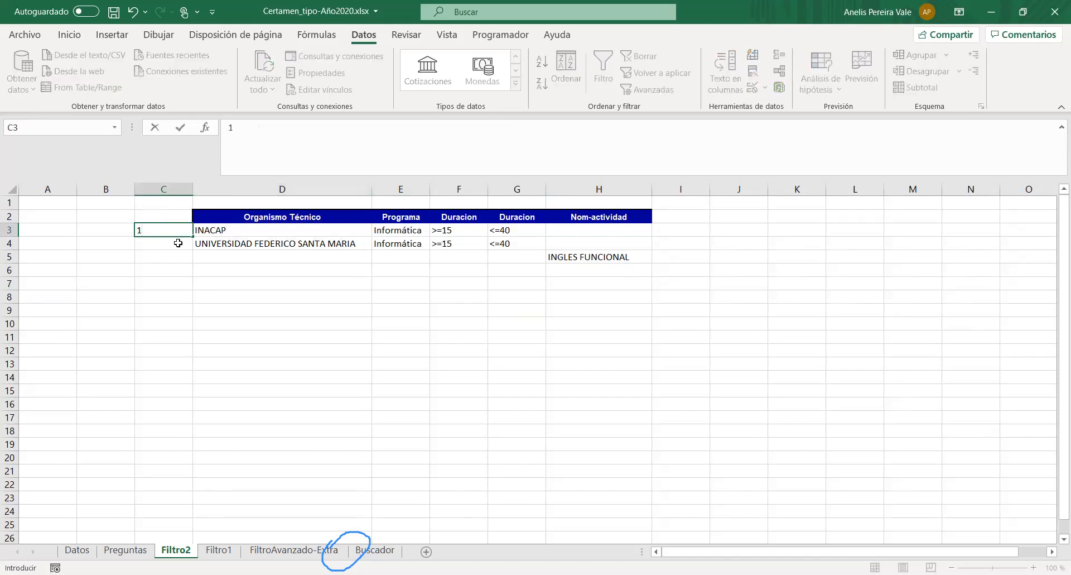
{"action": "left_click", "coordinate": [178, 242]}
{"action": "type", "text": "2"}
{"action": "left_click", "coordinate": [180, 256]}
{"action": "type", "text": "3"}
{"action": "left_click", "coordinate": [196, 282]}
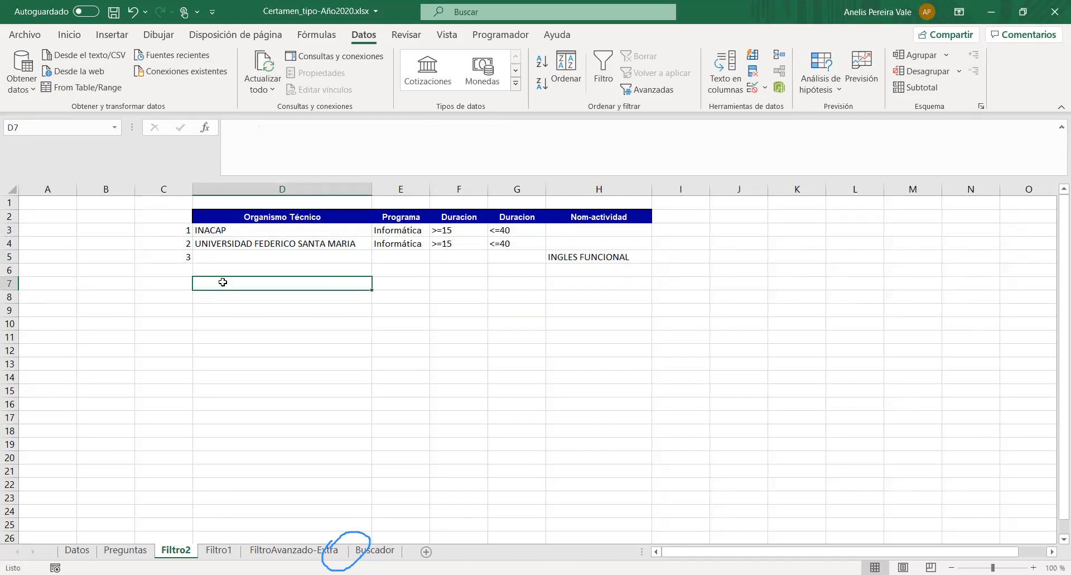
- Review question 6 and copy the criteria headers D2:H2 of Filtro2 to row 8, starting at D8
{"action": "left_click", "coordinate": [125, 550]}
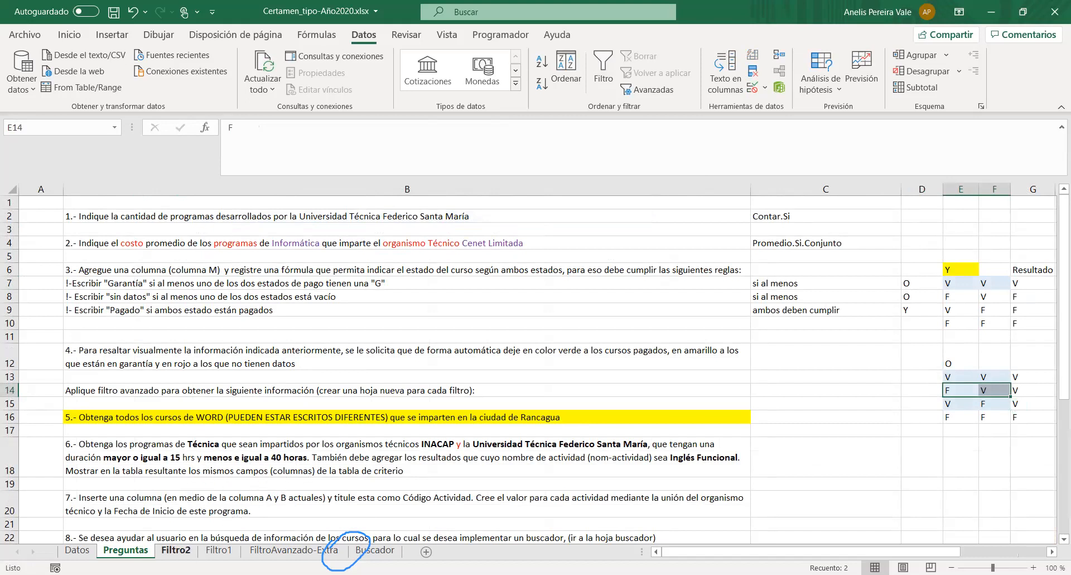
{"action": "left_click_drag", "start_coordinate": [293, 217], "coordinate": [600, 217]}
{"action": "key", "text": "ctrl+c"}
{"action": "left_click", "coordinate": [209, 300]}
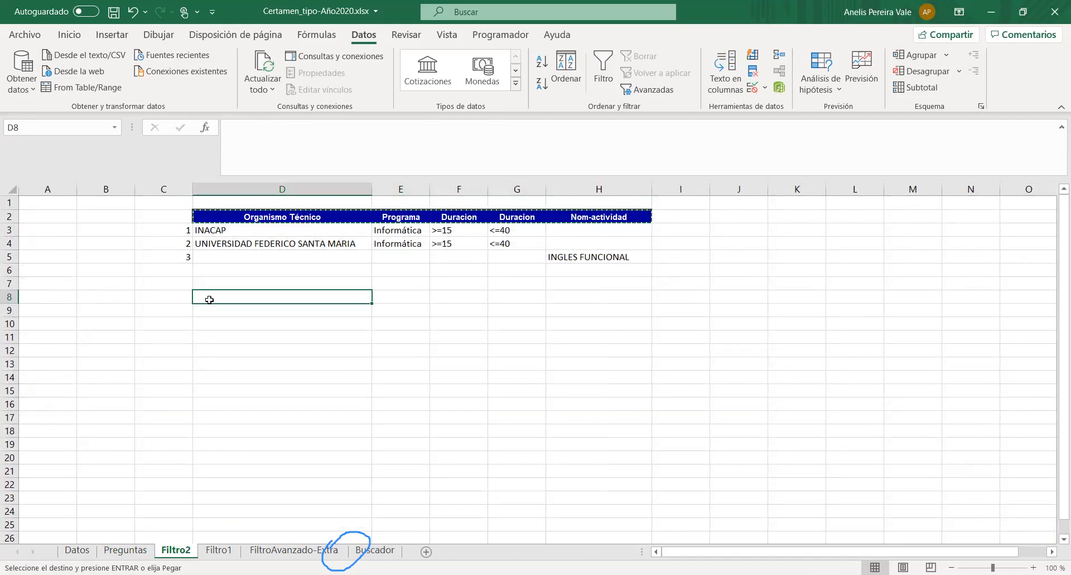
{"action": "key", "text": "ctrl+v"}
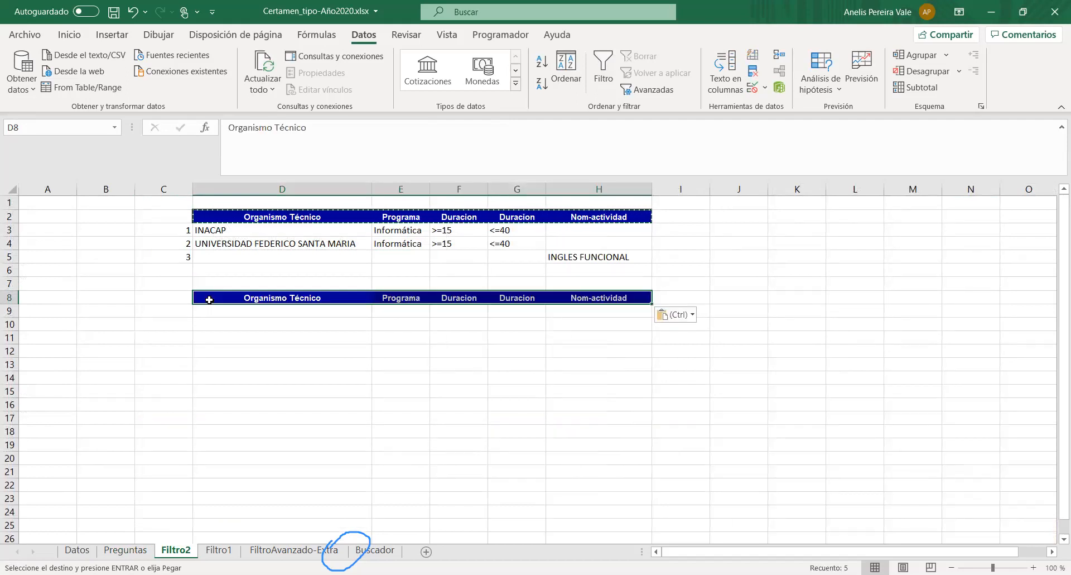
- Move the Nom-actividad header from H8 to G8, replacing the duplicate Duracion header
{"action": "left_click", "coordinate": [513, 296]}
{"action": "left_click", "coordinate": [558, 294]}
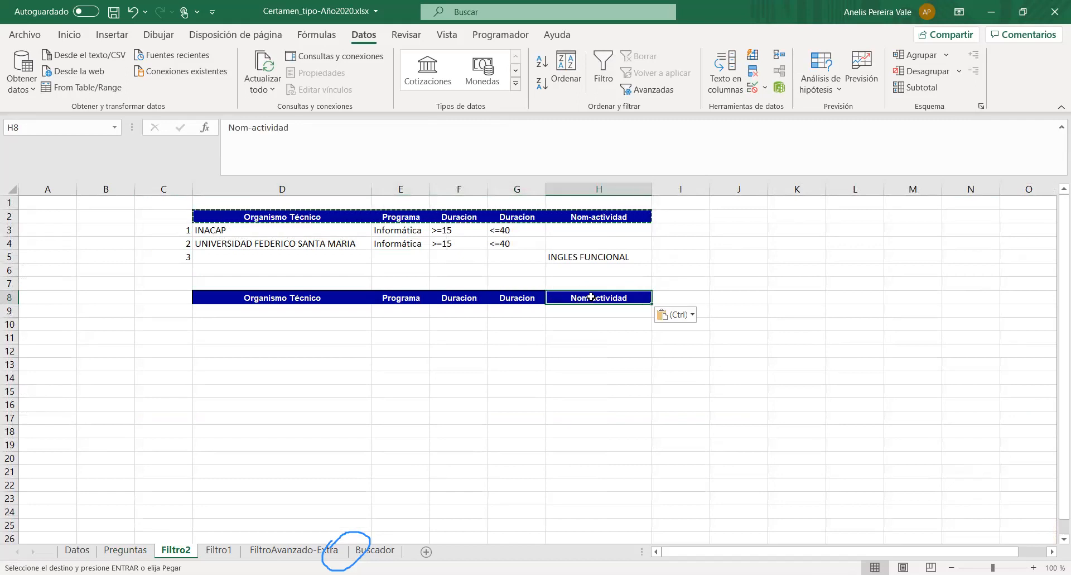
{"action": "left_click_drag", "start_coordinate": [558, 290], "coordinate": [514, 296]}
{"action": "left_click", "coordinate": [532, 336]}
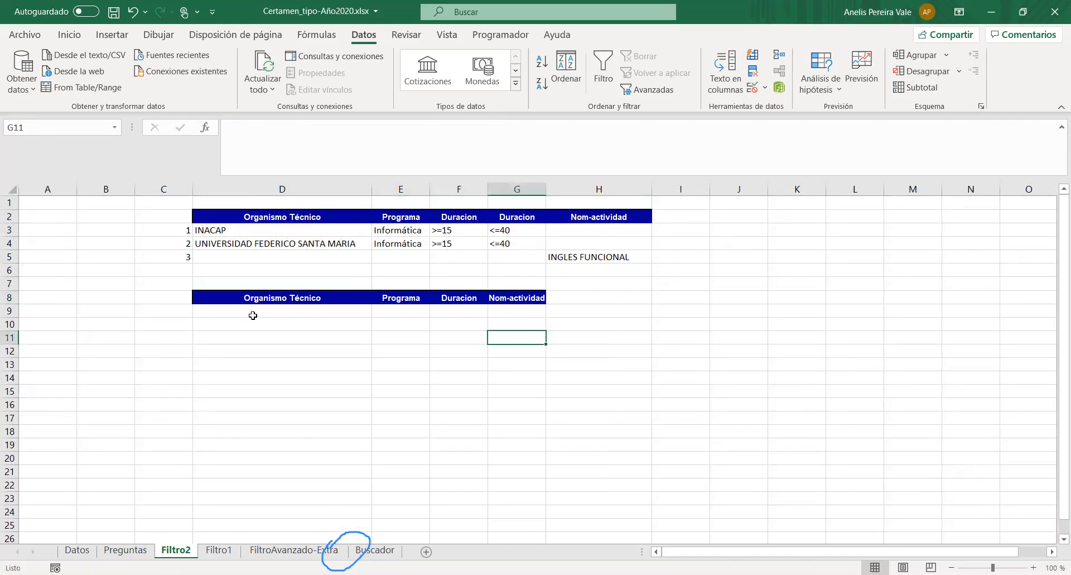
- Start an advanced filter from Filtro2 with the whole course table on Datos, Tabla2[#Todo], as the list range
{"action": "left_click_drag", "start_coordinate": [272, 296], "coordinate": [535, 292]}
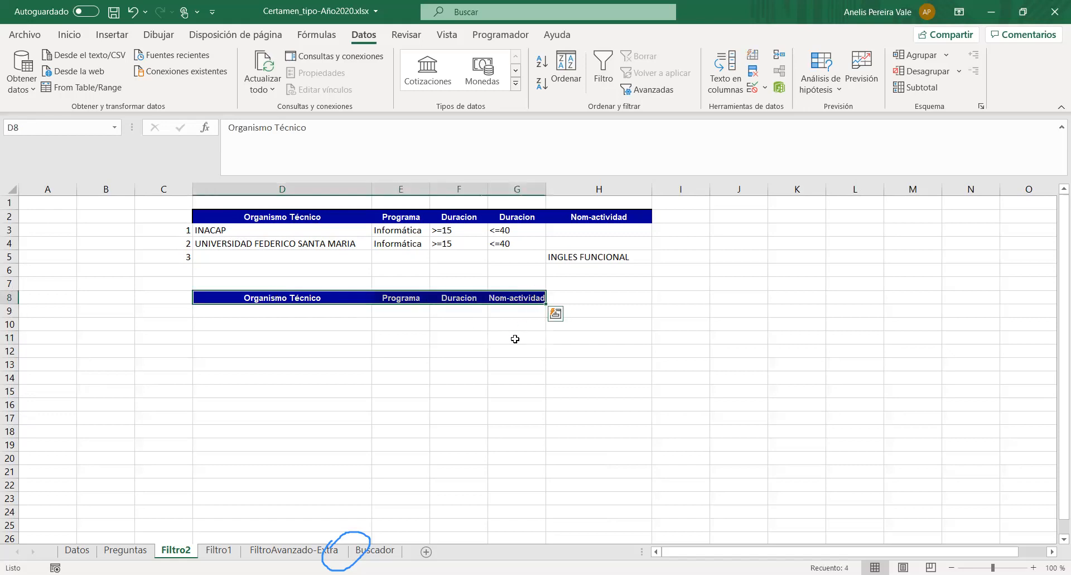
{"action": "left_click", "coordinate": [532, 336]}
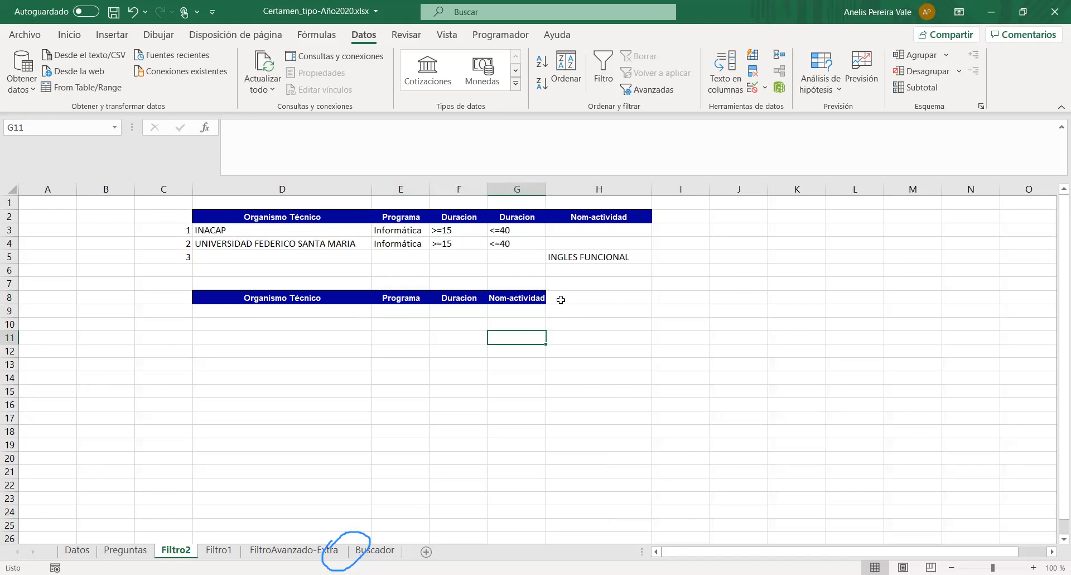
{"action": "left_click", "coordinate": [653, 90]}
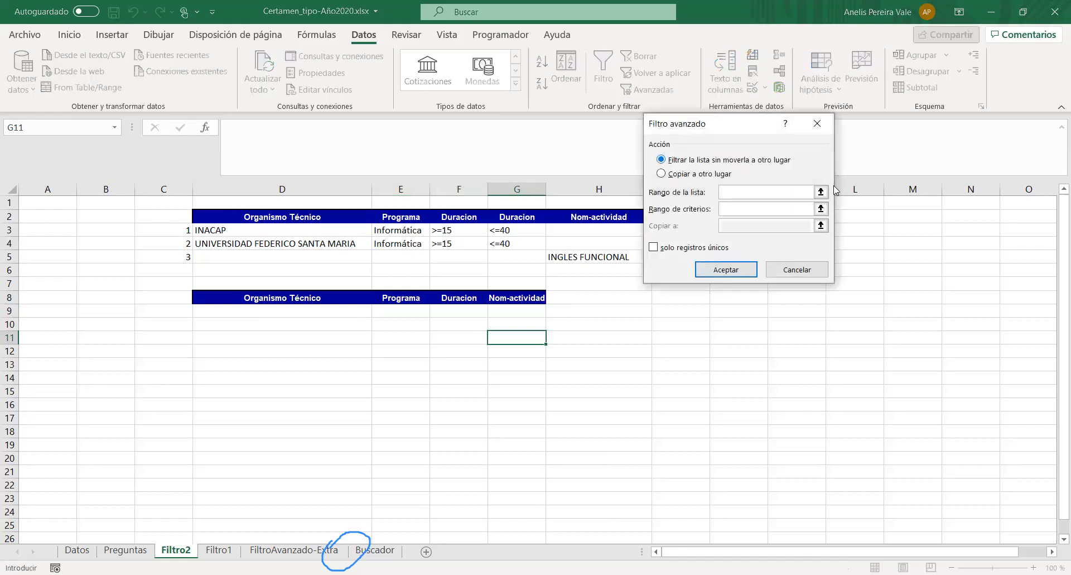
{"action": "left_click", "coordinate": [822, 192]}
{"action": "left_click", "coordinate": [77, 550]}
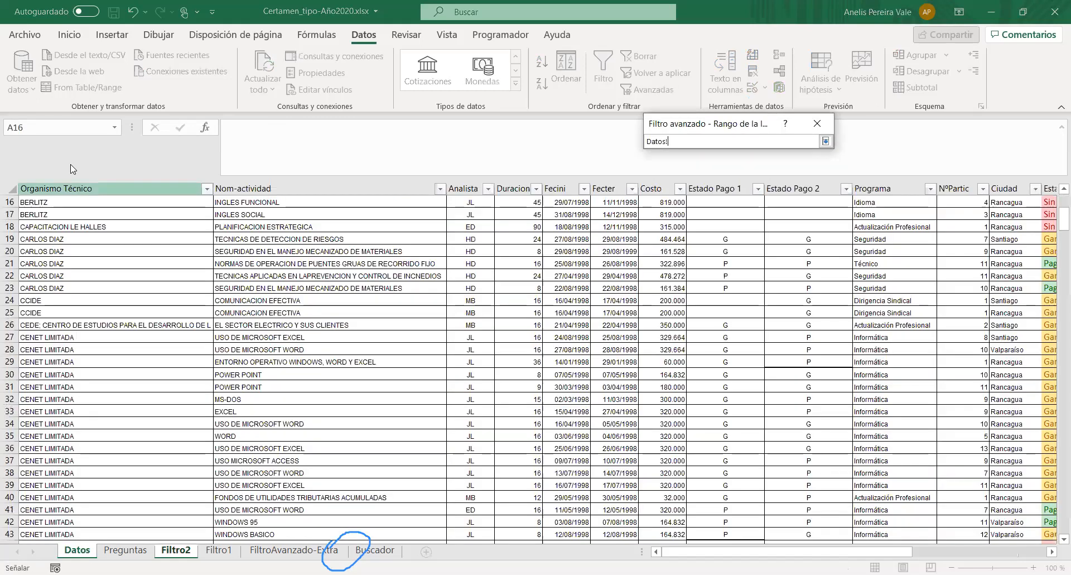
{"action": "left_click", "coordinate": [86, 203]}
{"action": "key", "text": "ctrl+shift+Right"}
{"action": "key", "text": "ctrl+shift+Down"}
{"action": "left_click", "coordinate": [825, 141]}
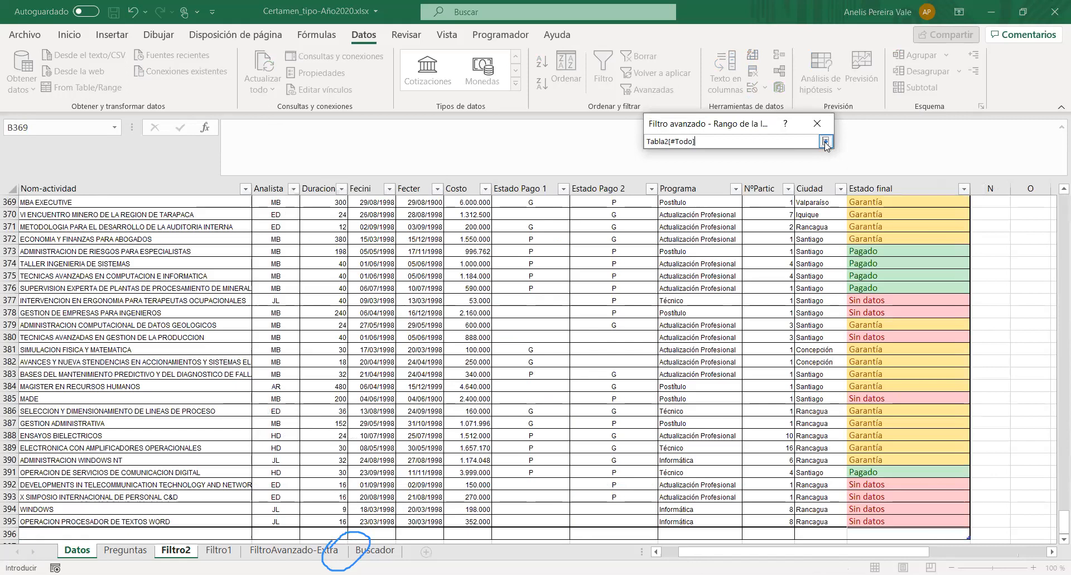
- Set the advanced filter's criteria range to D1:H5 of Filtro2
{"action": "left_click", "coordinate": [823, 211]}
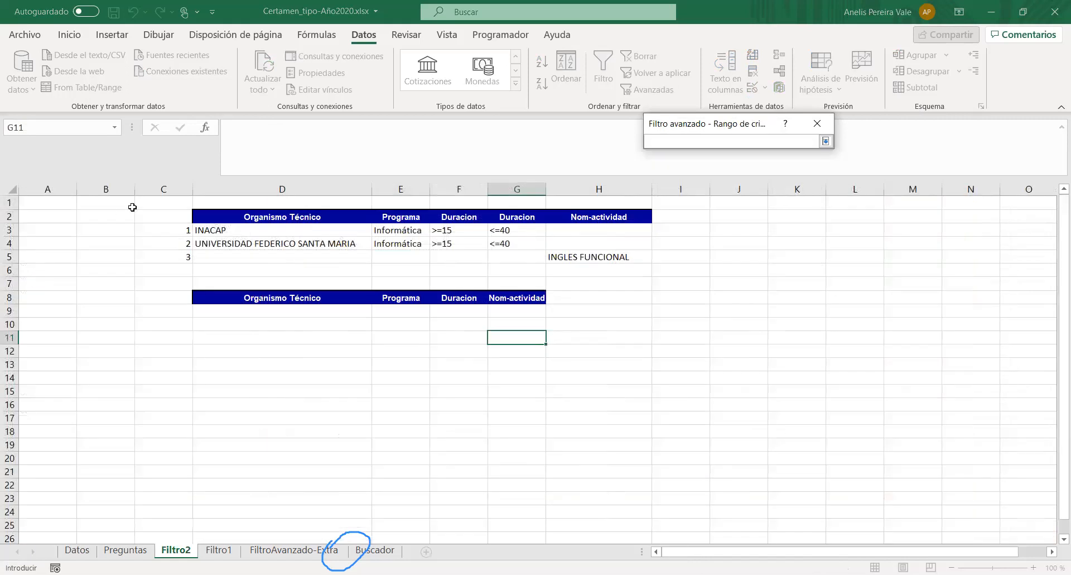
{"action": "left_click_drag", "start_coordinate": [210, 208], "coordinate": [214, 216]}
{"action": "left_click_drag", "start_coordinate": [467, 237], "coordinate": [596, 259]}
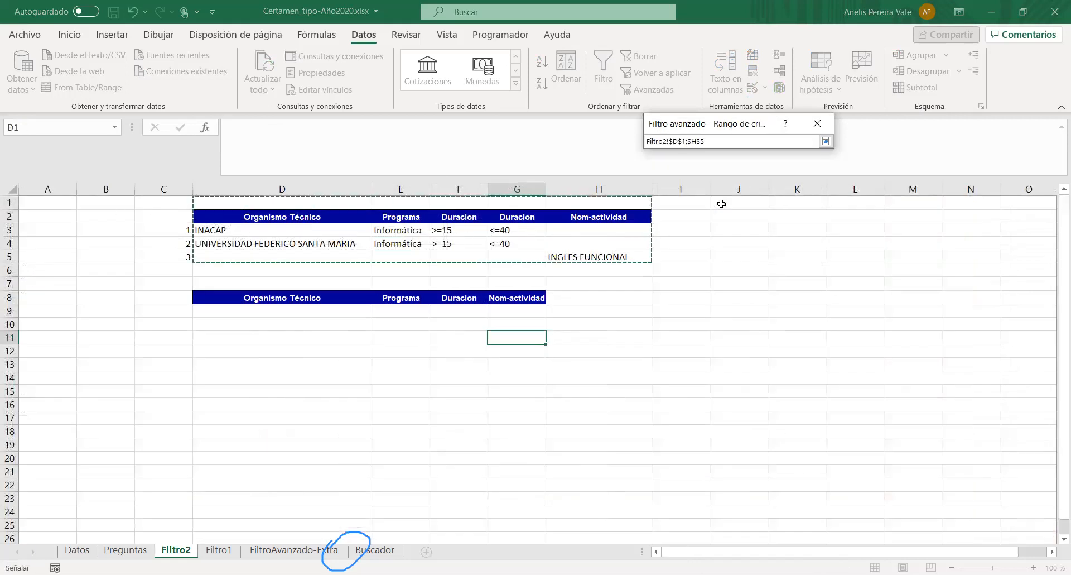
{"action": "left_click", "coordinate": [825, 147]}
- Try running the filter with results copied to D8:G8, and undo back to before the row 8 headers
{"action": "left_click", "coordinate": [691, 174]}
{"action": "left_click", "coordinate": [823, 229]}
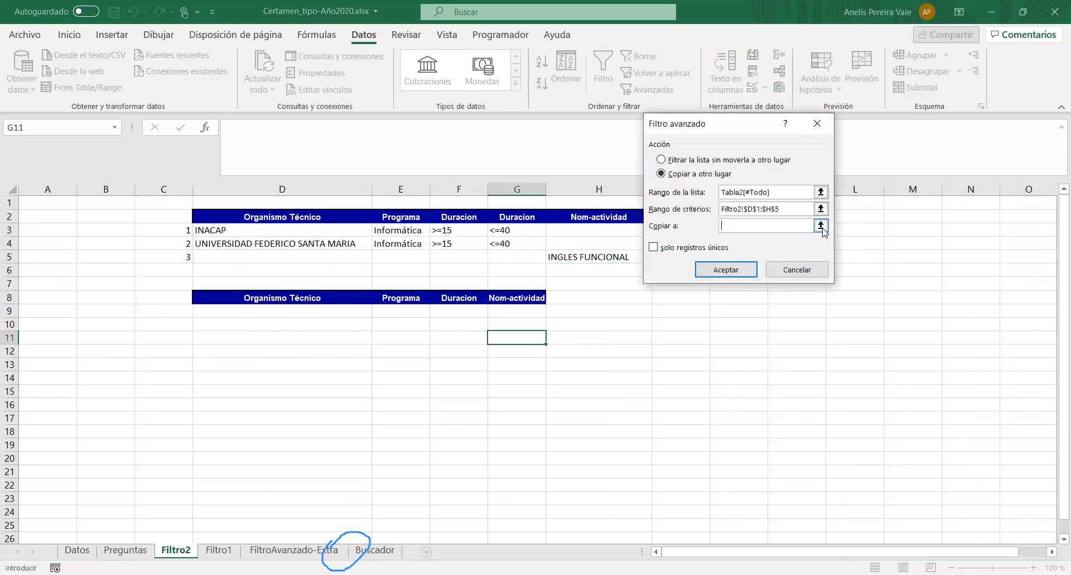
{"action": "left_click", "coordinate": [823, 229]}
{"action": "left_click_drag", "start_coordinate": [219, 296], "coordinate": [379, 295]}
{"action": "left_click_drag", "start_coordinate": [444, 294], "coordinate": [508, 293]}
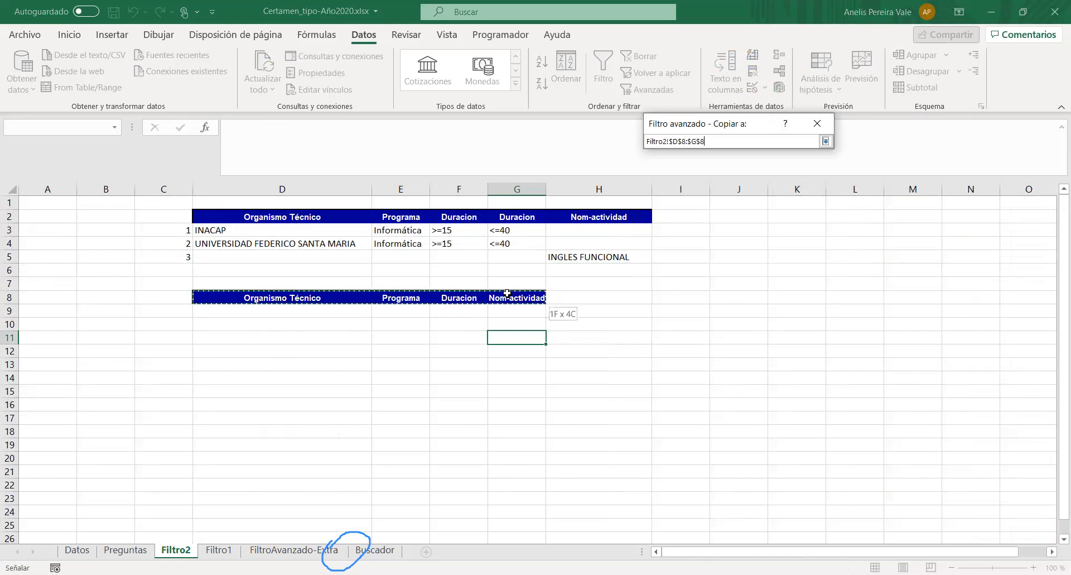
{"action": "left_click", "coordinate": [826, 141]}
{"action": "left_click", "coordinate": [721, 270]}
{"action": "left_click", "coordinate": [264, 306]}
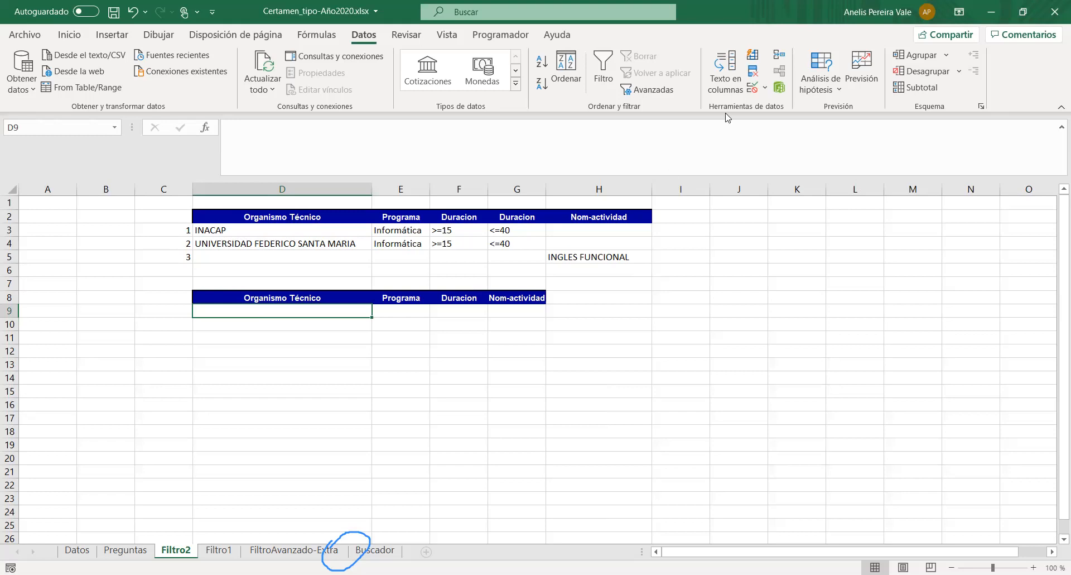
{"action": "key", "text": "ctrl+z"}
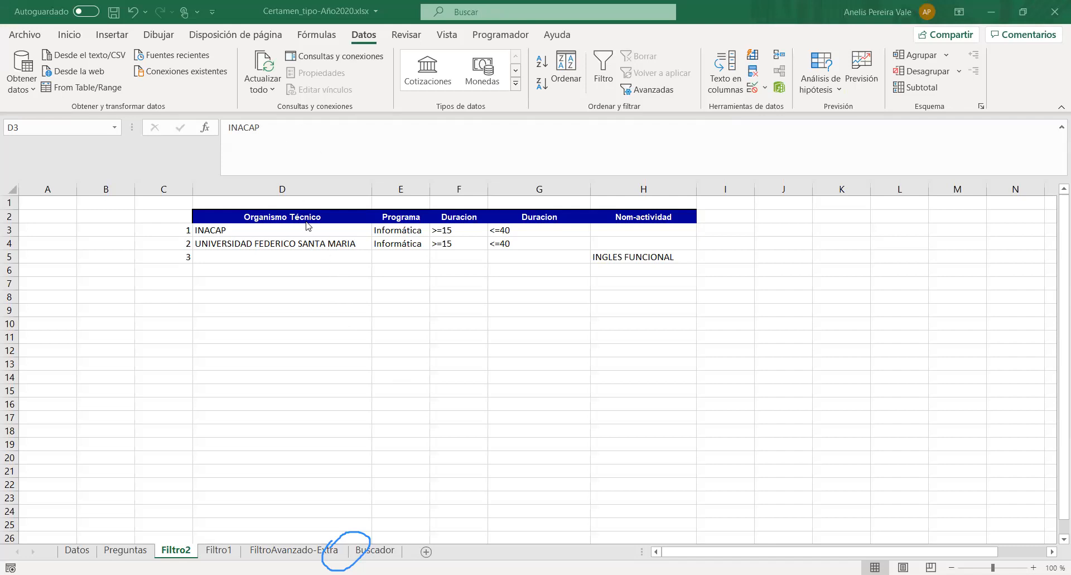
- Check the criteria headers in row 2 and the organisation names in D3 and D4 for stray characters
{"action": "key", "text": "Up"}
{"action": "key", "text": "Right"}
{"action": "key", "text": "Right"}
{"action": "key", "text": "Right"}
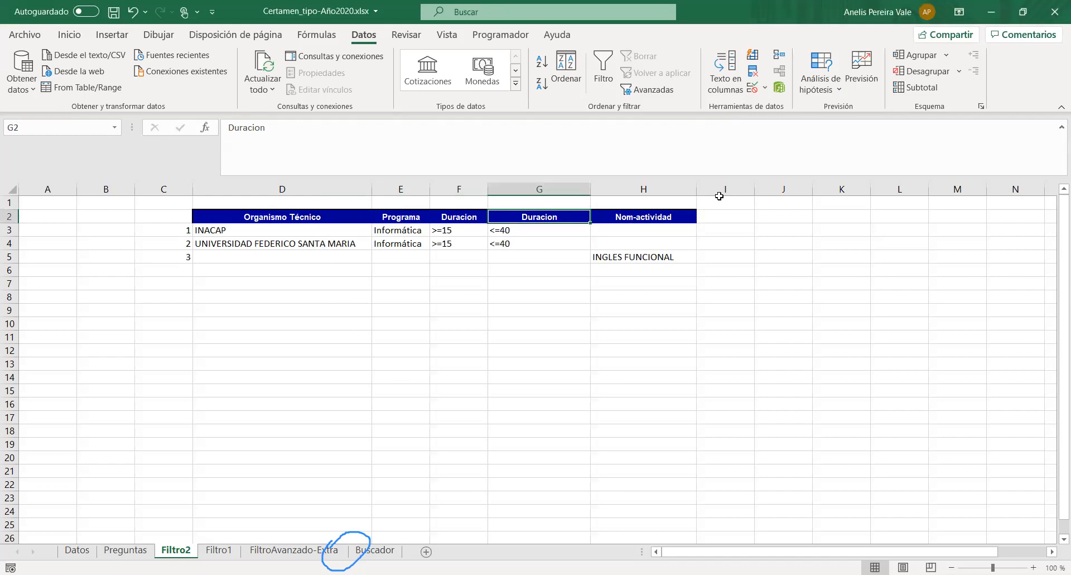
{"action": "left_click", "coordinate": [228, 230]}
{"action": "left_click", "coordinate": [240, 243]}
{"action": "left_click", "coordinate": [234, 231]}
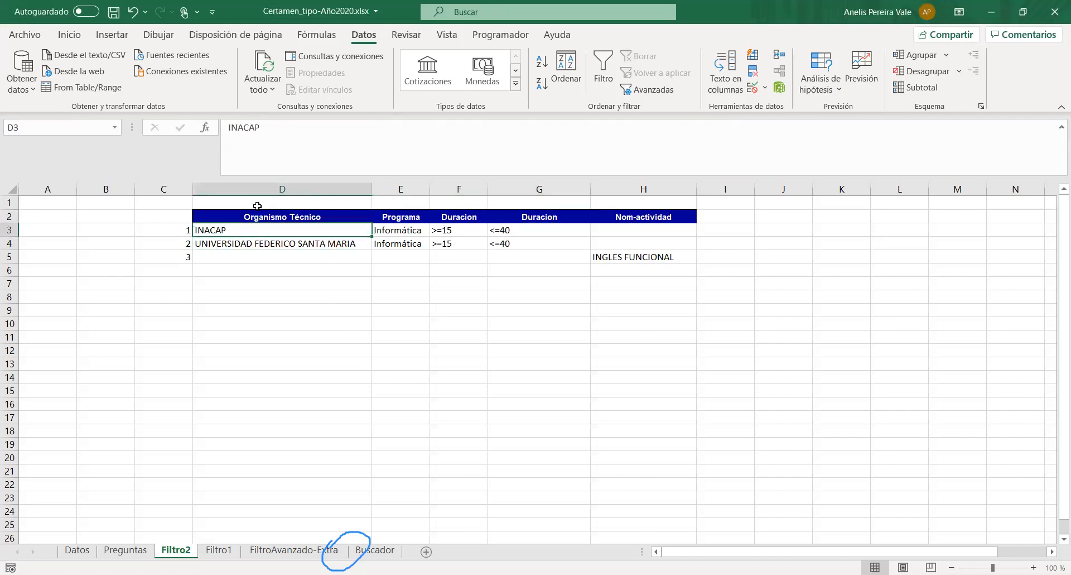
{"action": "left_click", "coordinate": [271, 128]}
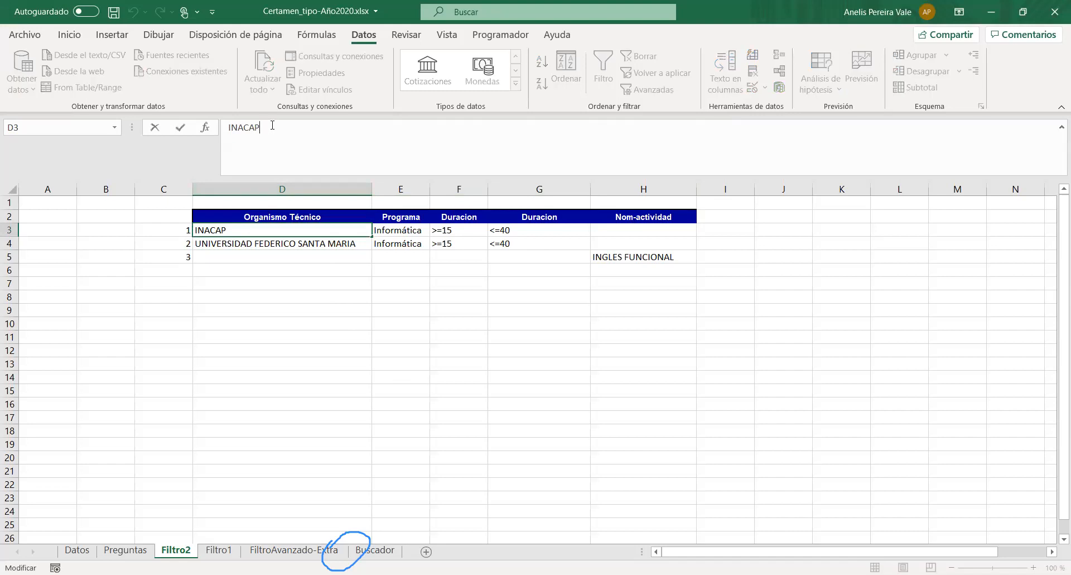
{"action": "key", "text": "Return"}
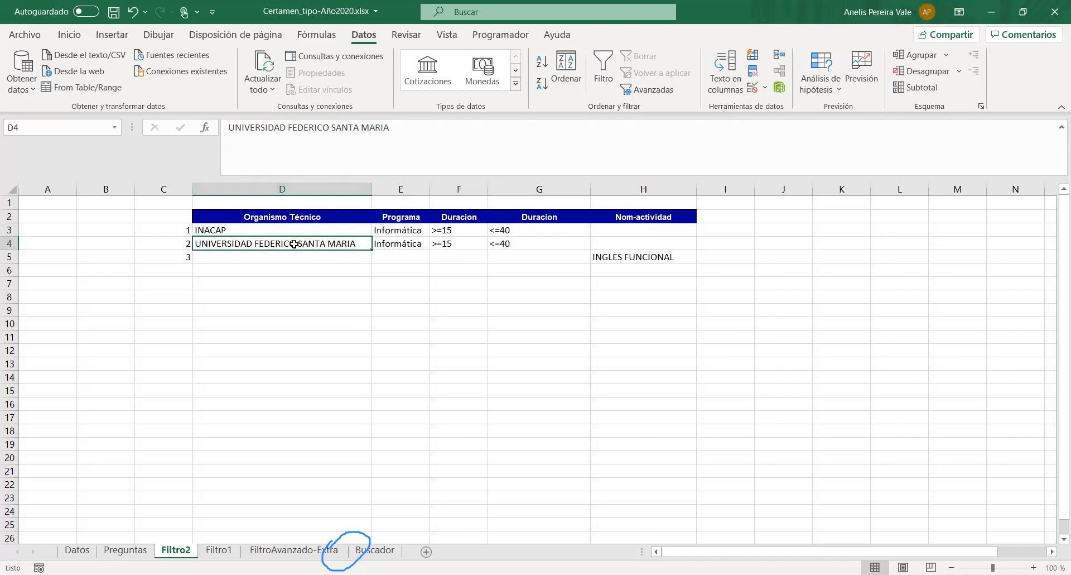
{"action": "left_click", "coordinate": [207, 289]}
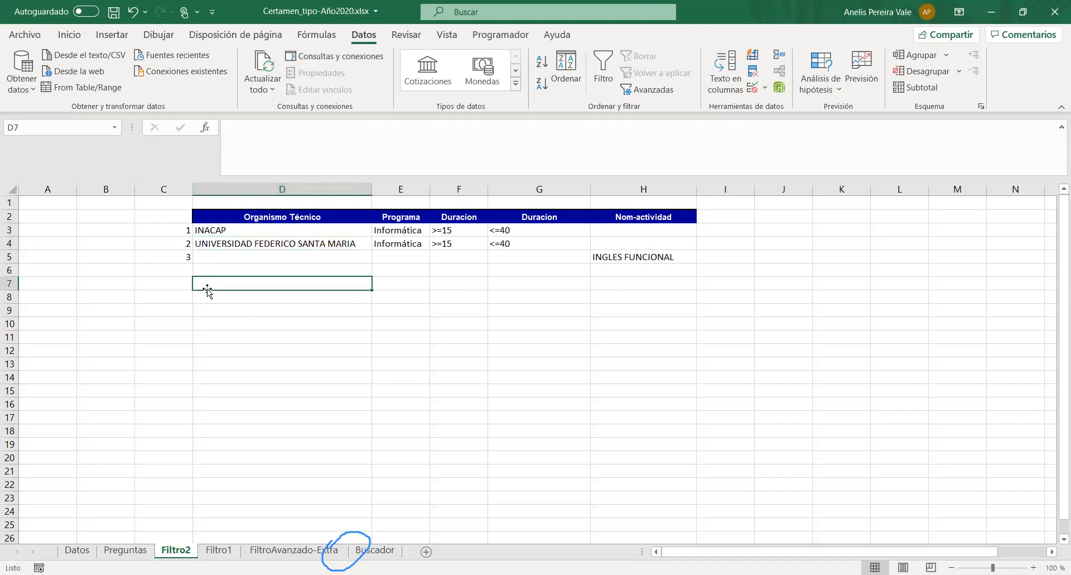
- Copy the criteria headers D2:H2 of Filtro2 to row 8, starting at D8
{"action": "left_click_drag", "start_coordinate": [250, 217], "coordinate": [650, 213]}
{"action": "key", "text": "ctrl+c"}
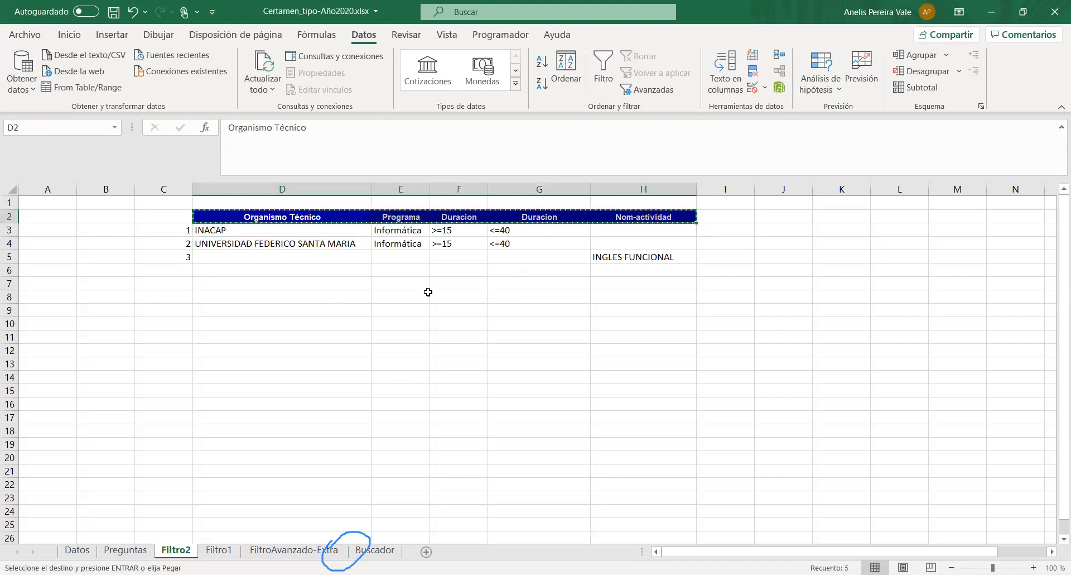
{"action": "left_click", "coordinate": [219, 296]}
{"action": "key", "text": "ctrl+v"}
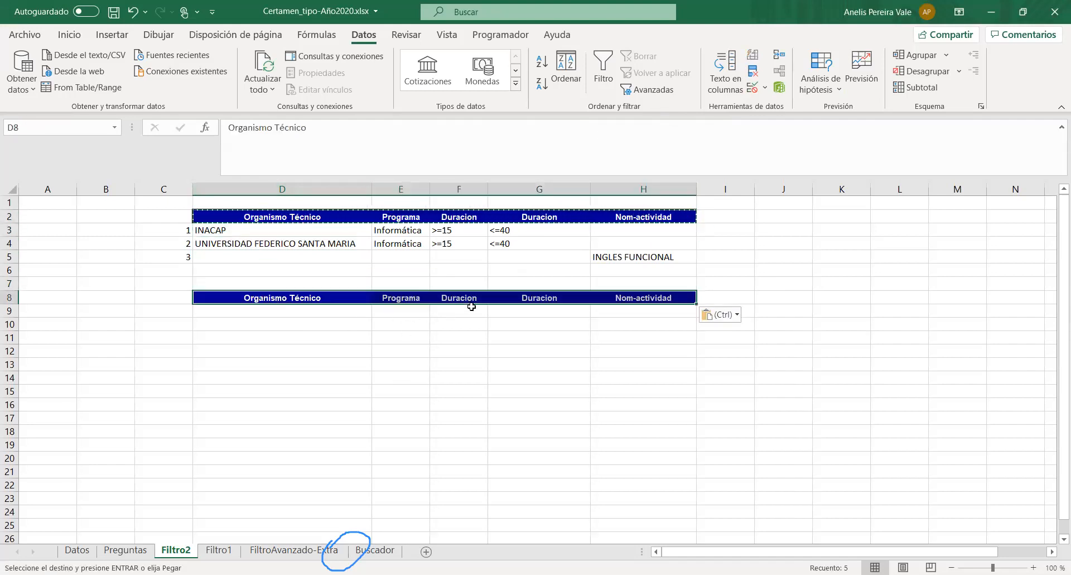
{"action": "left_click", "coordinate": [489, 312]}
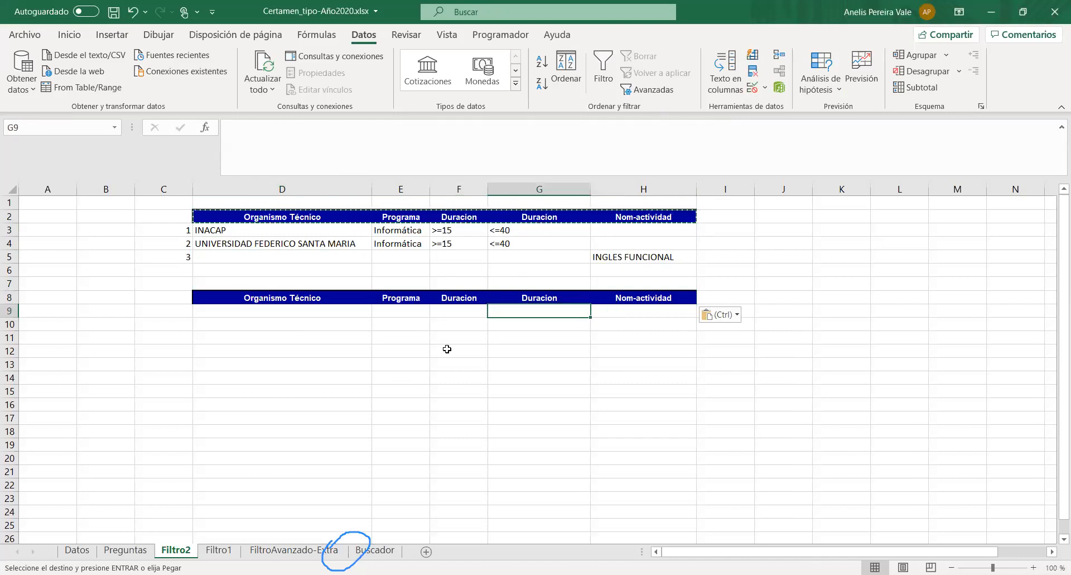
- Replace the duplicate Duracion header in G8 with Nom-actividad and remove the extra header from H8
{"action": "left_click", "coordinate": [551, 294]}
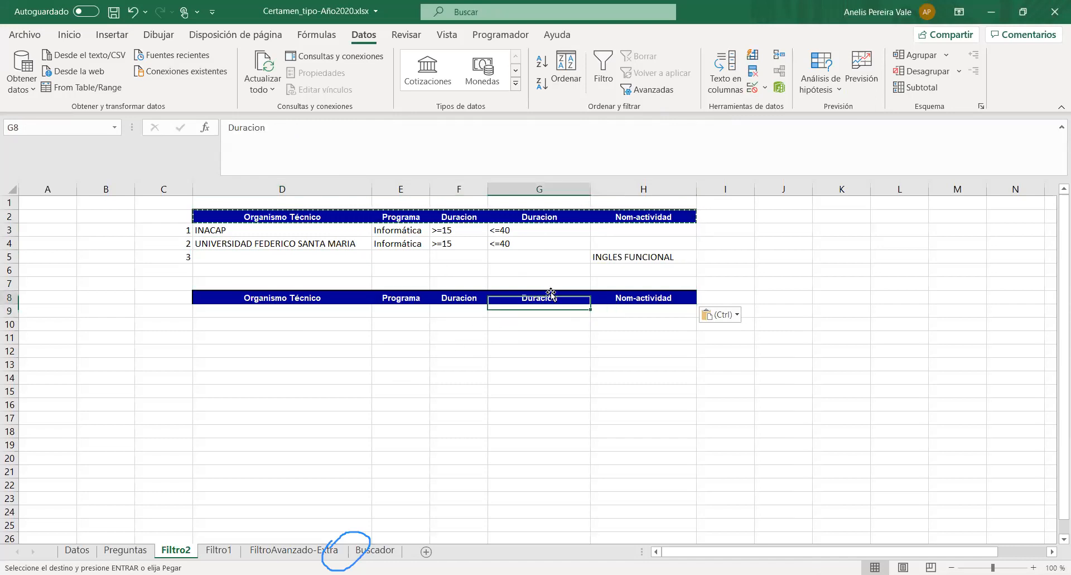
{"action": "left_click", "coordinate": [673, 296]}
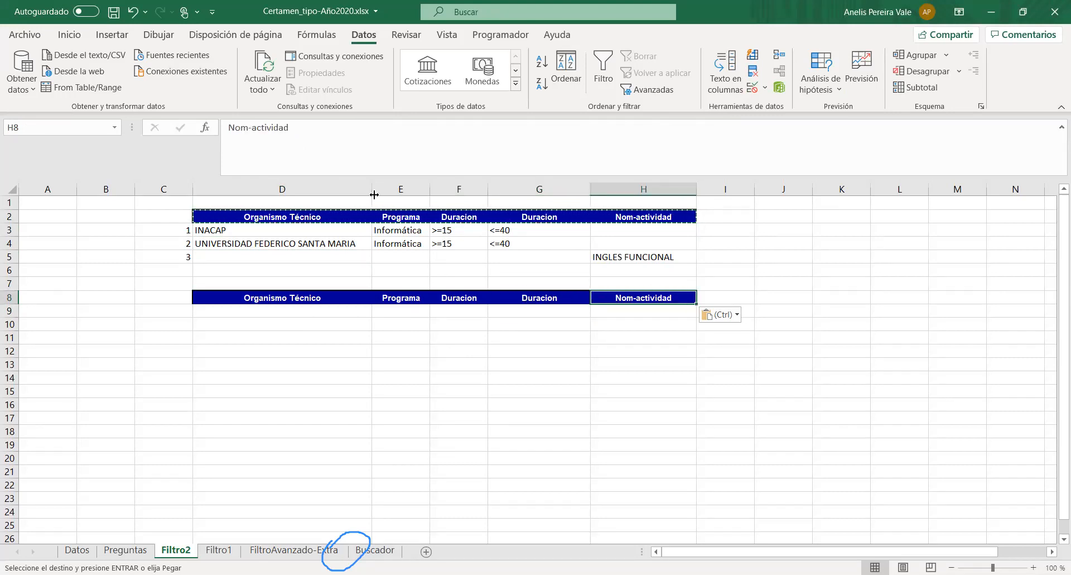
{"action": "left_click_drag", "start_coordinate": [322, 124], "coordinate": [179, 112]}
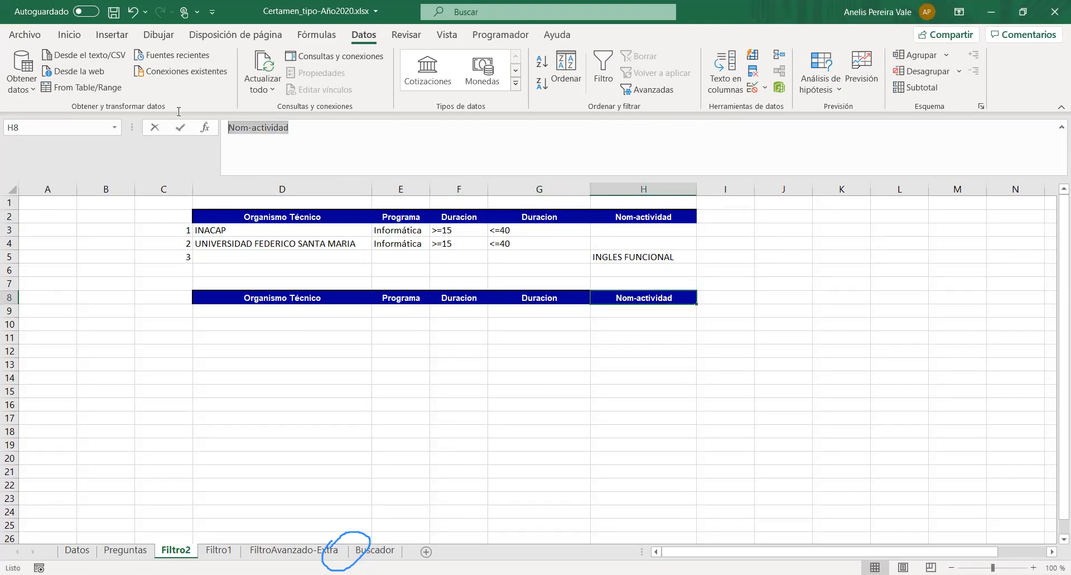
{"action": "left_click", "coordinate": [561, 303]}
{"action": "left_click_drag", "start_coordinate": [268, 127], "coordinate": [127, 123]}
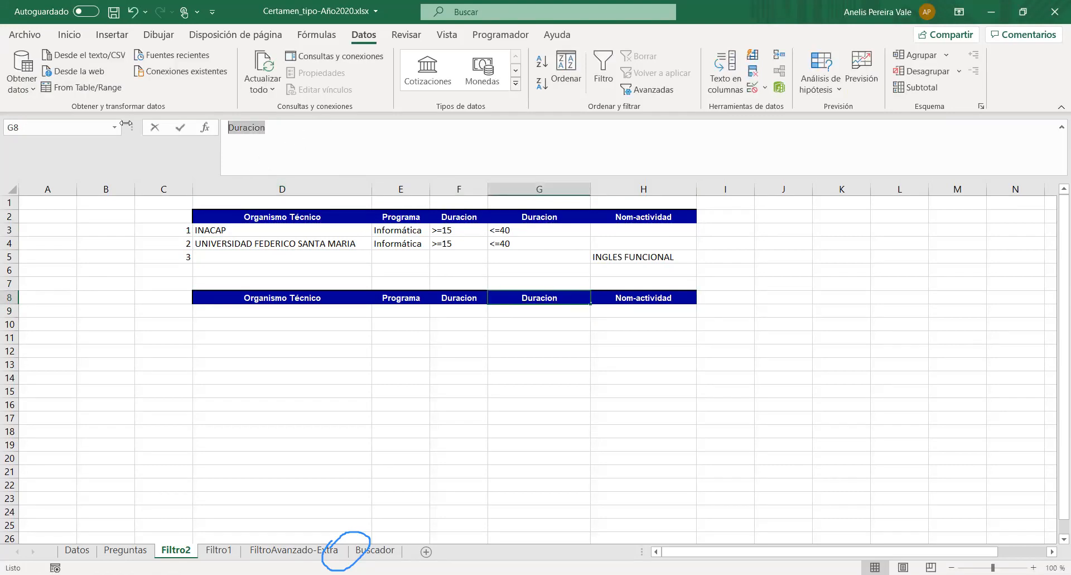
{"action": "key", "text": "ctrl+v"}
{"action": "key", "text": "Return"}
{"action": "left_click", "coordinate": [638, 300]}
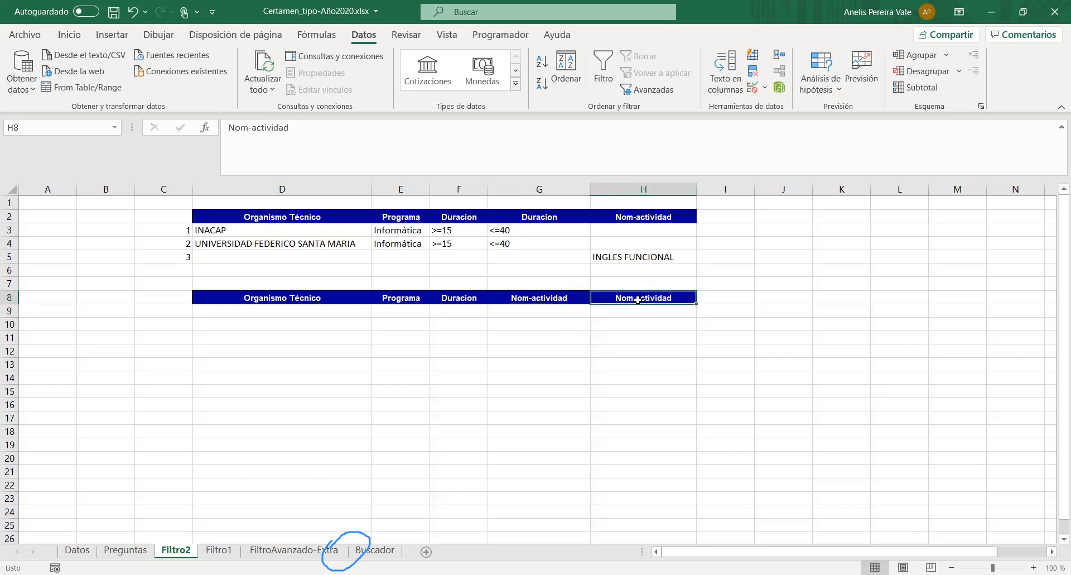
{"action": "left_click", "coordinate": [705, 298]}
{"action": "left_click_drag", "start_coordinate": [753, 302], "coordinate": [614, 310]}
{"action": "left_click", "coordinate": [631, 319]}
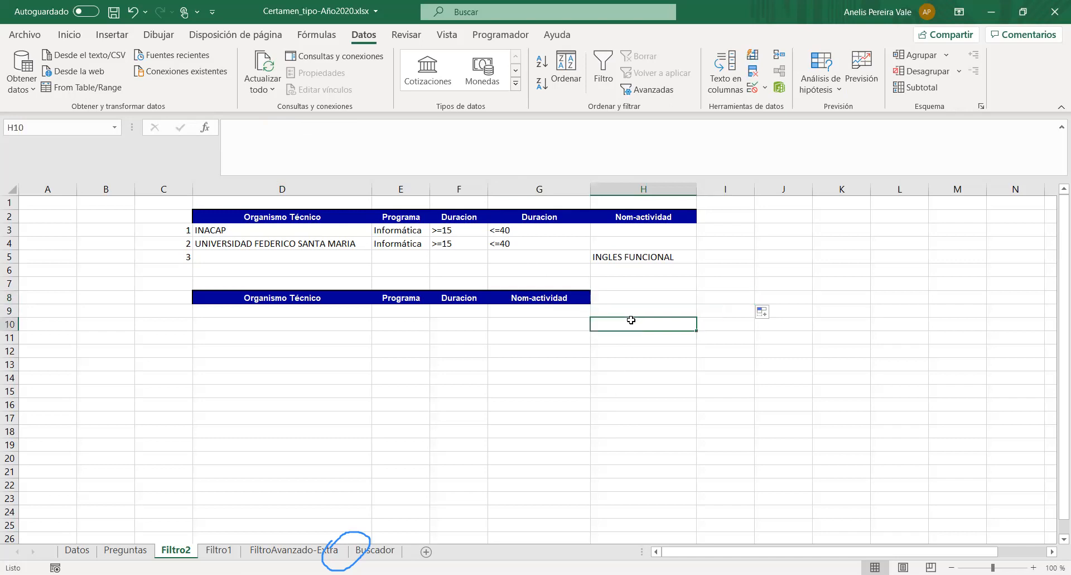
{"action": "left_click", "coordinate": [210, 299]}
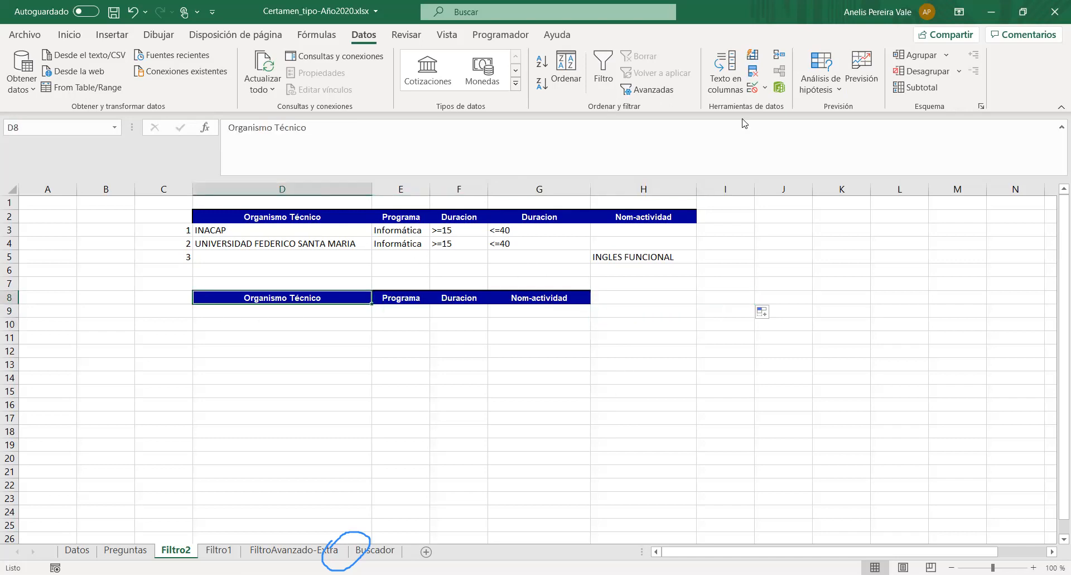
{"action": "left_click", "coordinate": [651, 90]}
{"action": "left_click", "coordinate": [540, 342]}
{"action": "left_click", "coordinate": [261, 382]}
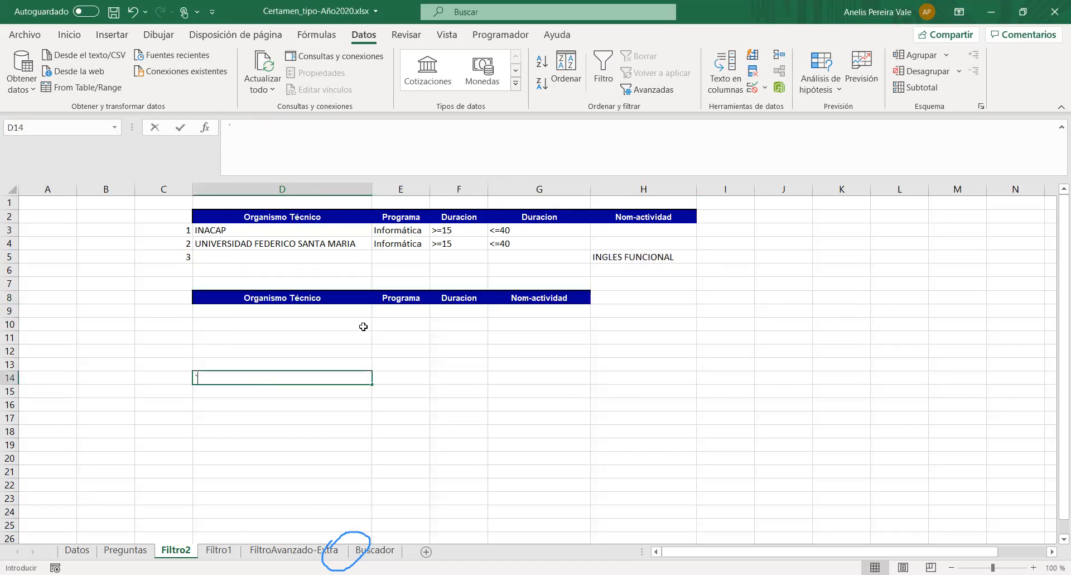
{"action": "left_click", "coordinate": [388, 323]}
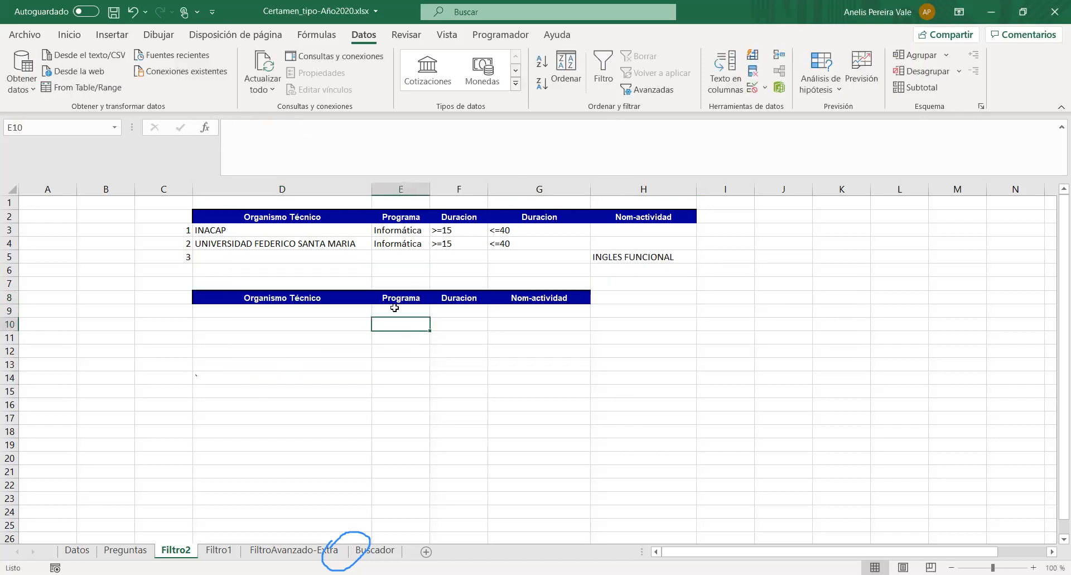
- Start an advanced filter from Filtro2 using the whole Tabla2 table on Datos, headers included, as the list range
{"action": "left_click", "coordinate": [660, 92]}
{"action": "left_click", "coordinate": [821, 192]}
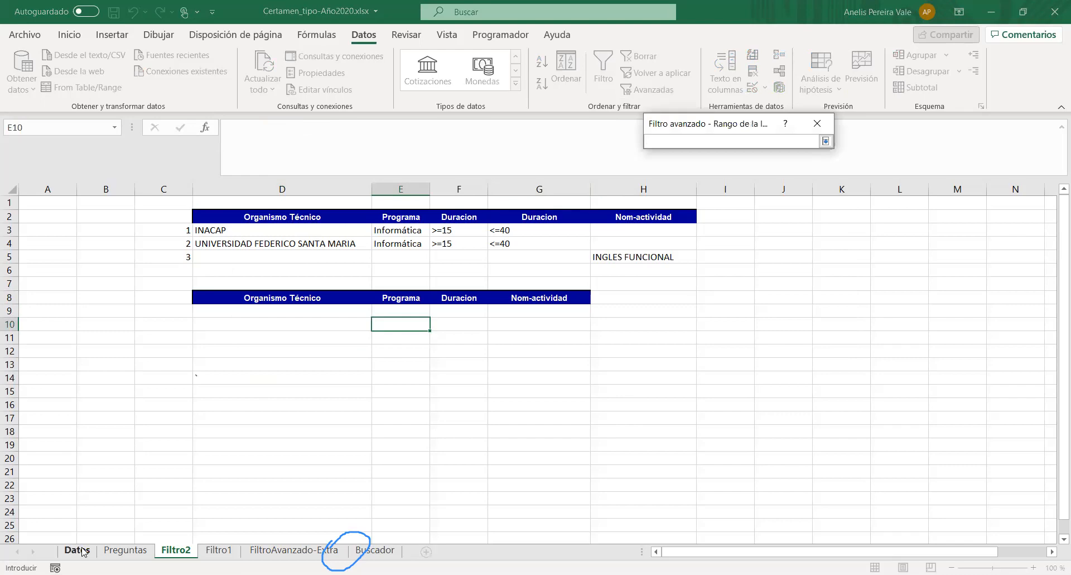
{"action": "left_click", "coordinate": [77, 550]}
{"action": "scroll", "coordinate": [108, 286], "scroll_direction": "up", "scroll_amount": 20}
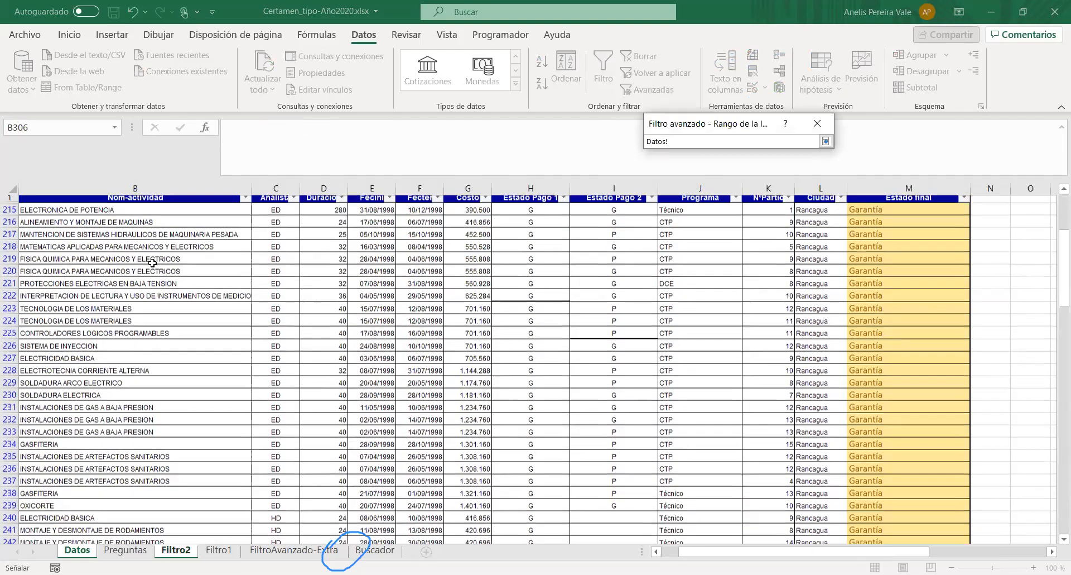
{"action": "left_click", "coordinate": [82, 204]}
{"action": "key", "text": "ctrl+shift+Right"}
{"action": "key", "text": "ctrl+shift+Down"}
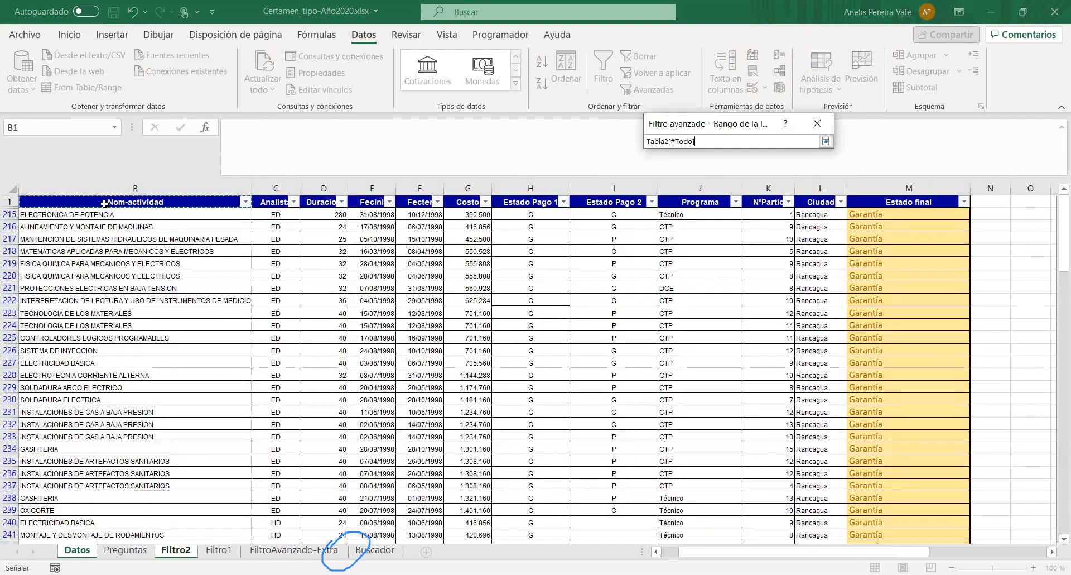
{"action": "left_click", "coordinate": [826, 141]}
- Set the criteria range to the criteria table D2:H5 of Filtro2, including its header row
{"action": "left_click", "coordinate": [821, 209]}
{"action": "left_click_drag", "start_coordinate": [203, 215], "coordinate": [639, 257]}
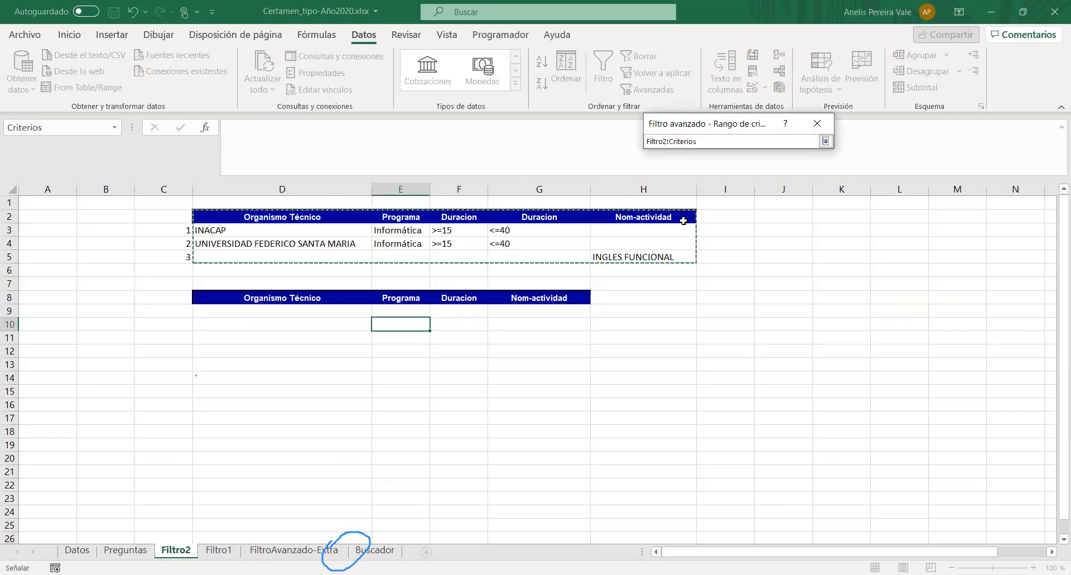
{"action": "left_click", "coordinate": [826, 142]}
- Choose to copy the results to another location, set the destination to headers D8:G8, and run the filter
{"action": "left_click", "coordinate": [661, 174]}
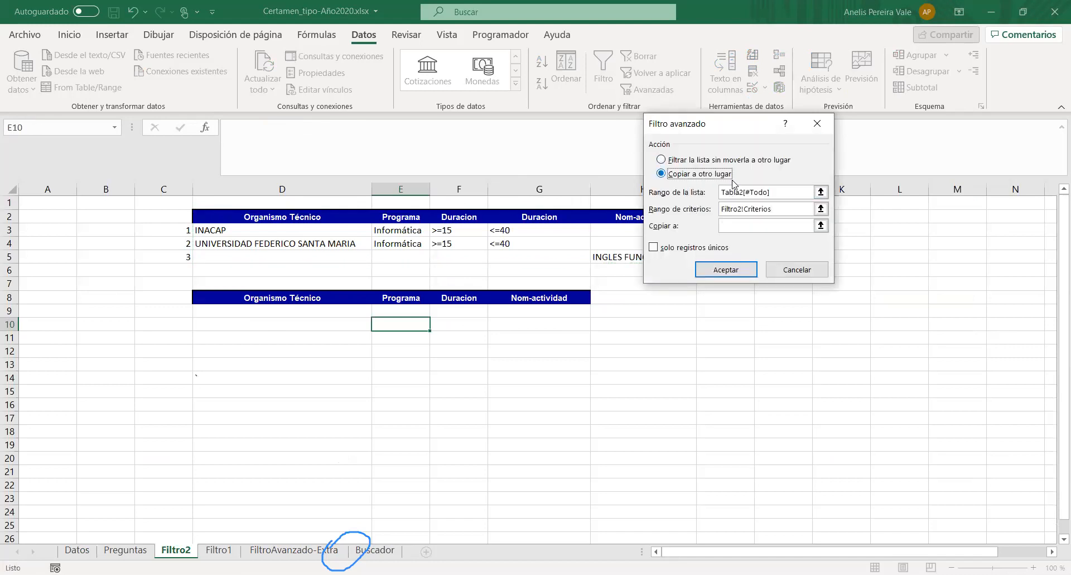
{"action": "left_click", "coordinate": [821, 225]}
{"action": "left_click", "coordinate": [369, 293]}
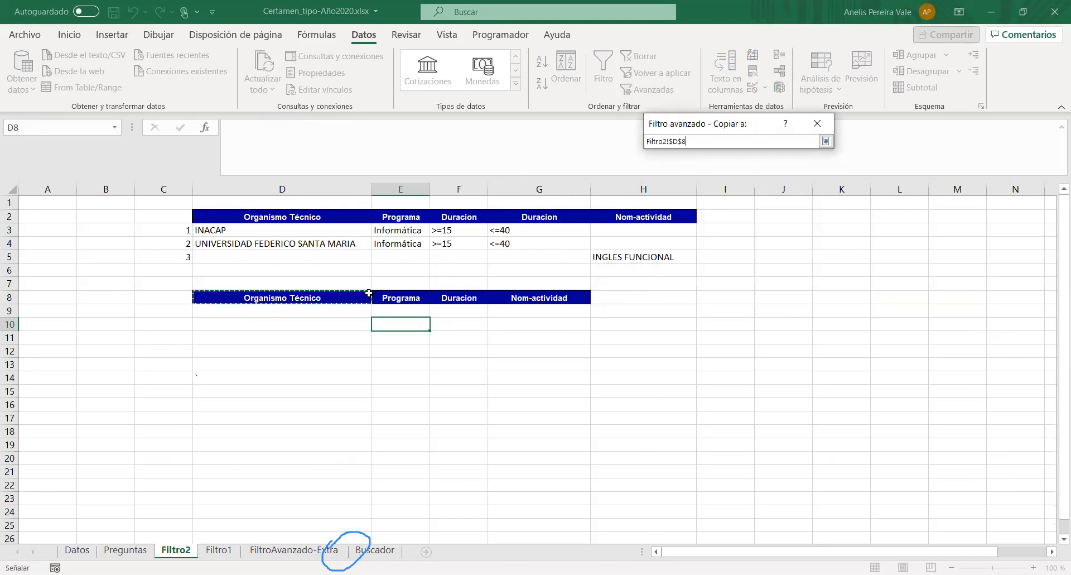
{"action": "left_click_drag", "start_coordinate": [523, 292], "coordinate": [523, 293]}
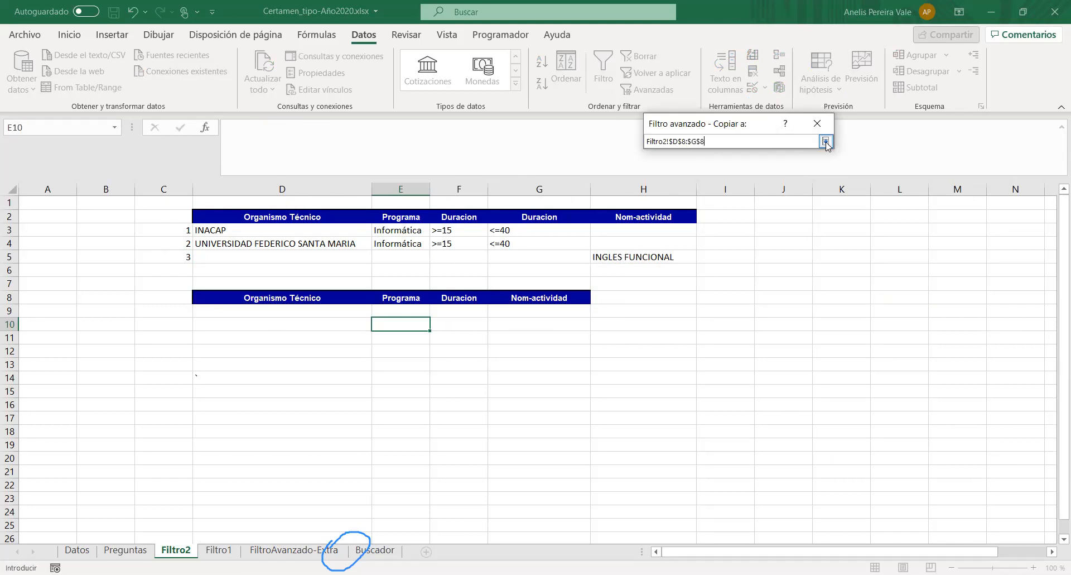
{"action": "left_click", "coordinate": [826, 141]}
{"action": "left_click", "coordinate": [720, 270]}
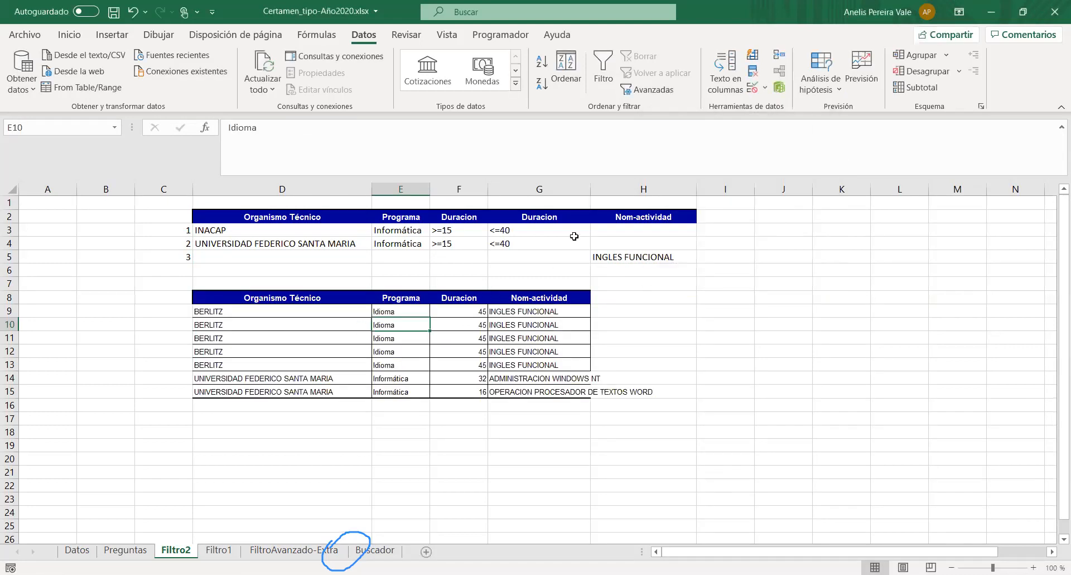
- Widen the Nom-actividad results column G on Filtro2 and review the extracted BERLITZ and UNIVERSIDAD FEDERICO SANTA MARIA rows
{"action": "left_click_drag", "start_coordinate": [593, 191], "coordinate": [645, 192]}
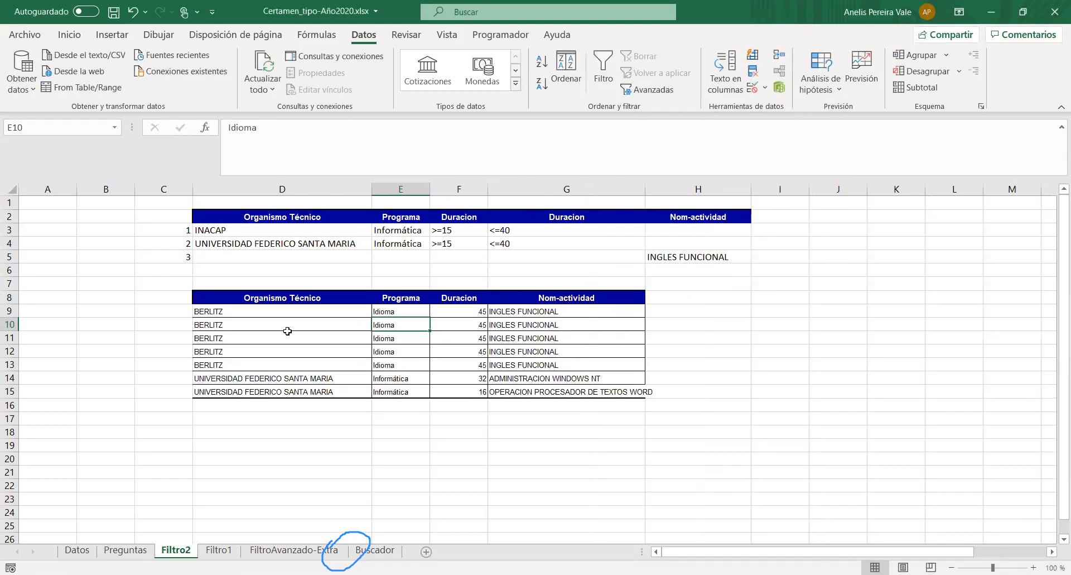
{"action": "left_click", "coordinate": [301, 379]}
{"action": "left_click_drag", "start_coordinate": [301, 380], "coordinate": [302, 392]}
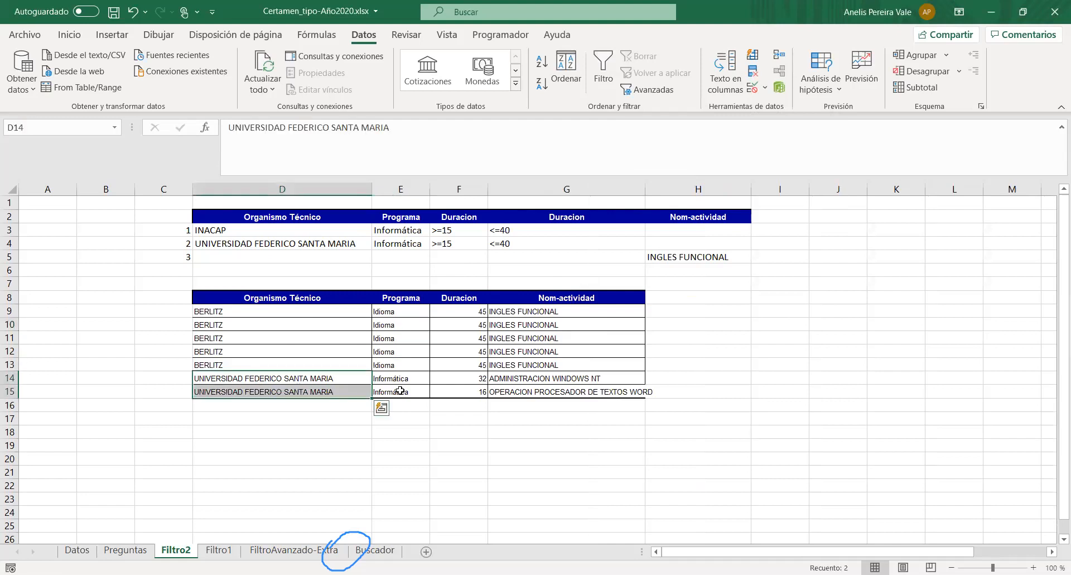
{"action": "left_click_drag", "start_coordinate": [405, 380], "coordinate": [402, 389]}
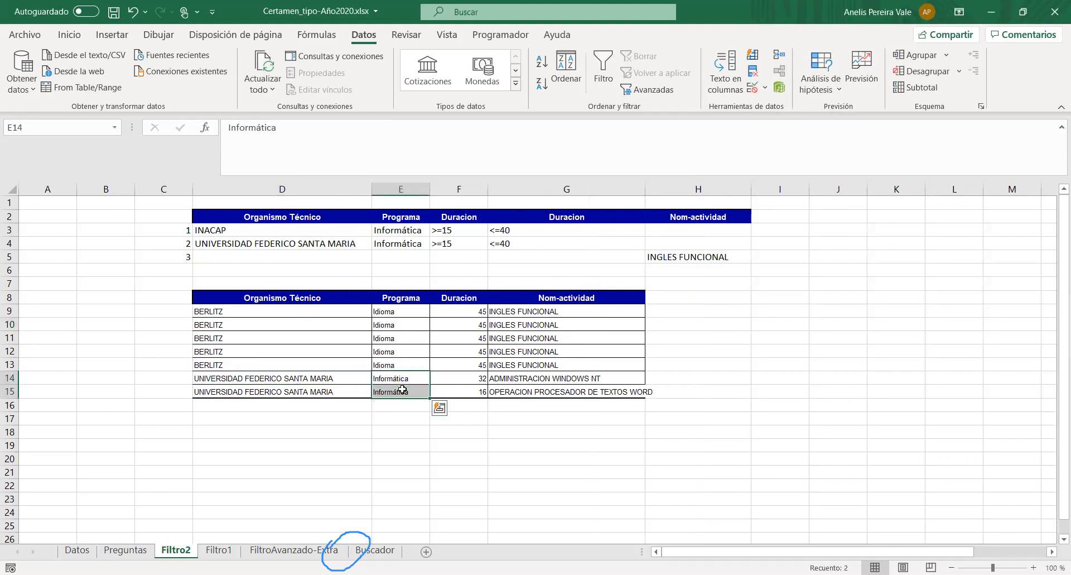
{"action": "left_click_drag", "start_coordinate": [240, 312], "coordinate": [232, 365]}
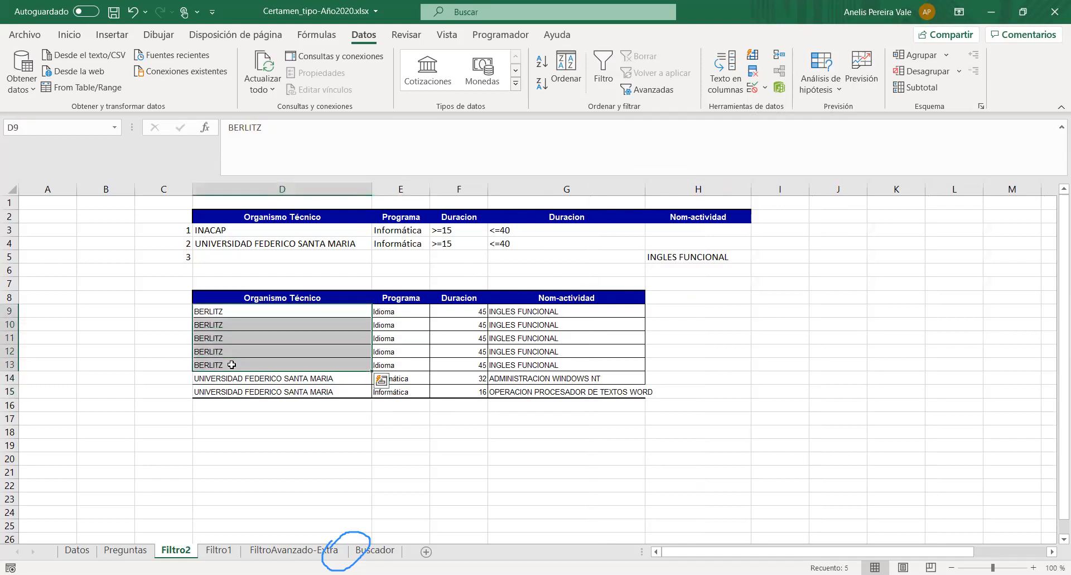
{"action": "left_click_drag", "start_coordinate": [557, 311], "coordinate": [535, 367]}
- Check which institutions are selected in the Organismo Técnico filter on Datos and reapply the same selection
{"action": "left_click", "coordinate": [63, 551]}
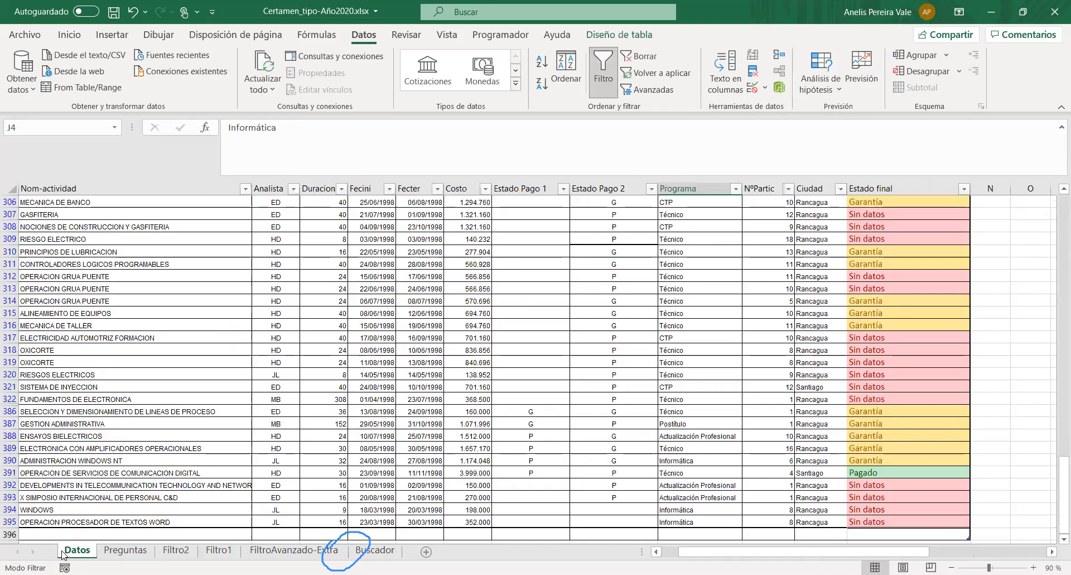
{"action": "left_click_drag", "start_coordinate": [923, 549], "coordinate": [907, 550]}
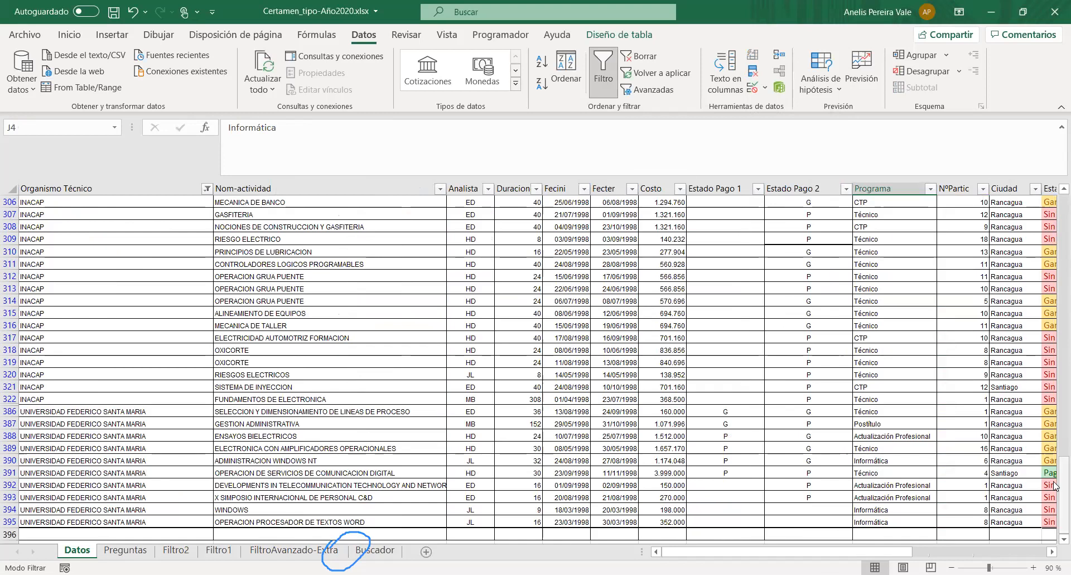
{"action": "left_click_drag", "start_coordinate": [1054, 487], "coordinate": [1057, 215]}
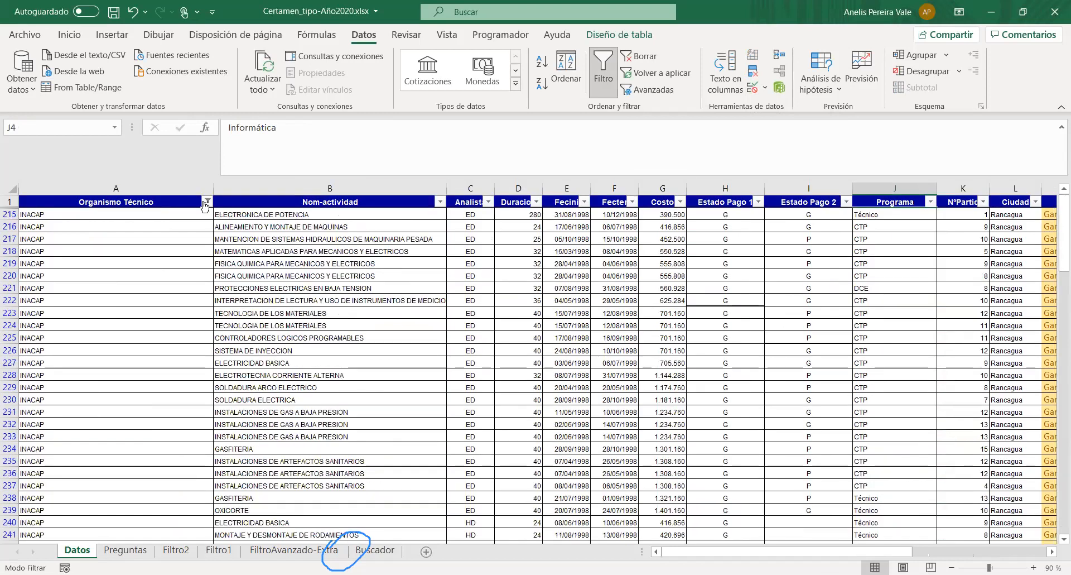
{"action": "left_click", "coordinate": [207, 202]}
{"action": "scroll", "coordinate": [79, 421], "scroll_direction": "down", "scroll_amount": 6}
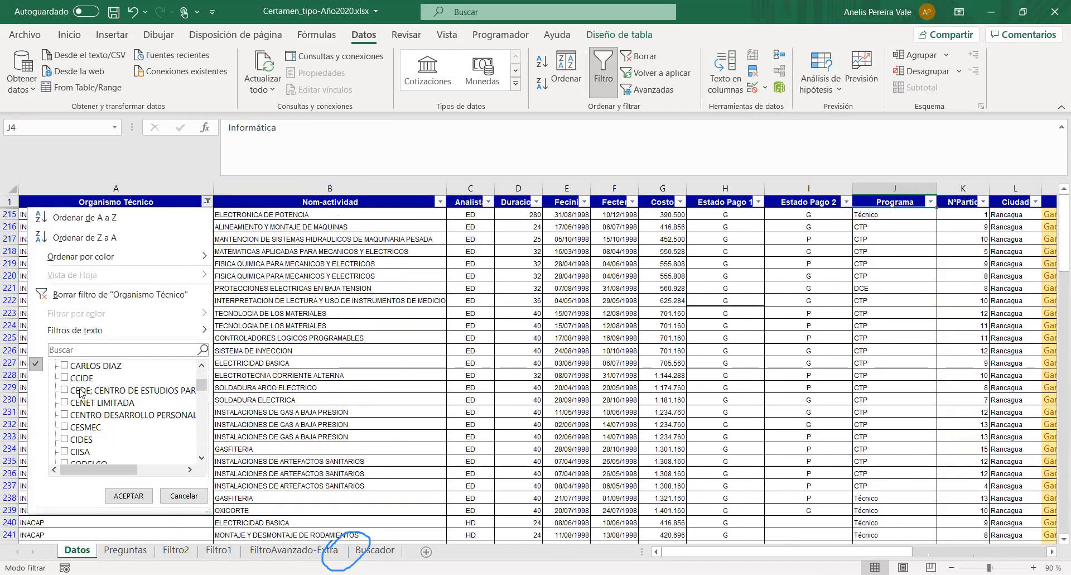
{"action": "scroll", "coordinate": [80, 423], "scroll_direction": "down", "scroll_amount": 15}
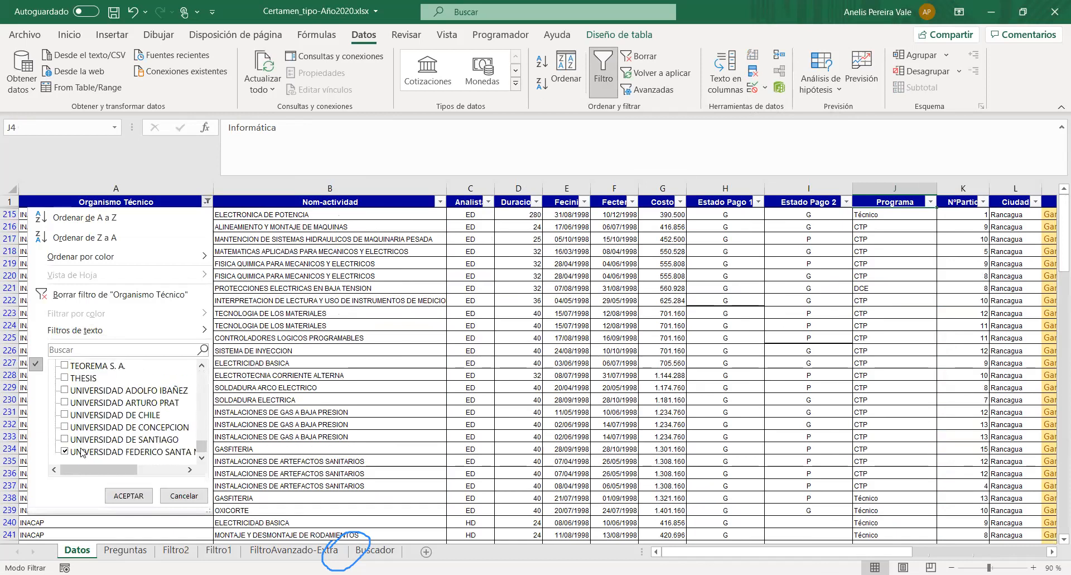
{"action": "left_click", "coordinate": [128, 495]}
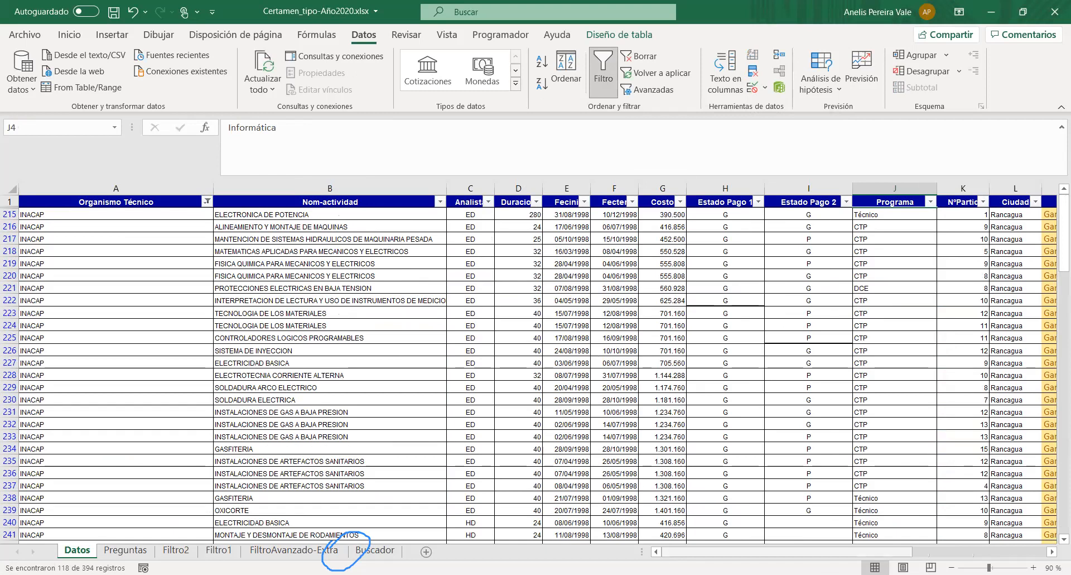
- Narrow the Organismo Técnico column A on Datos so that more of the table fits in view
{"action": "scroll", "coordinate": [723, 553], "scroll_direction": "right", "scroll_amount": 2}
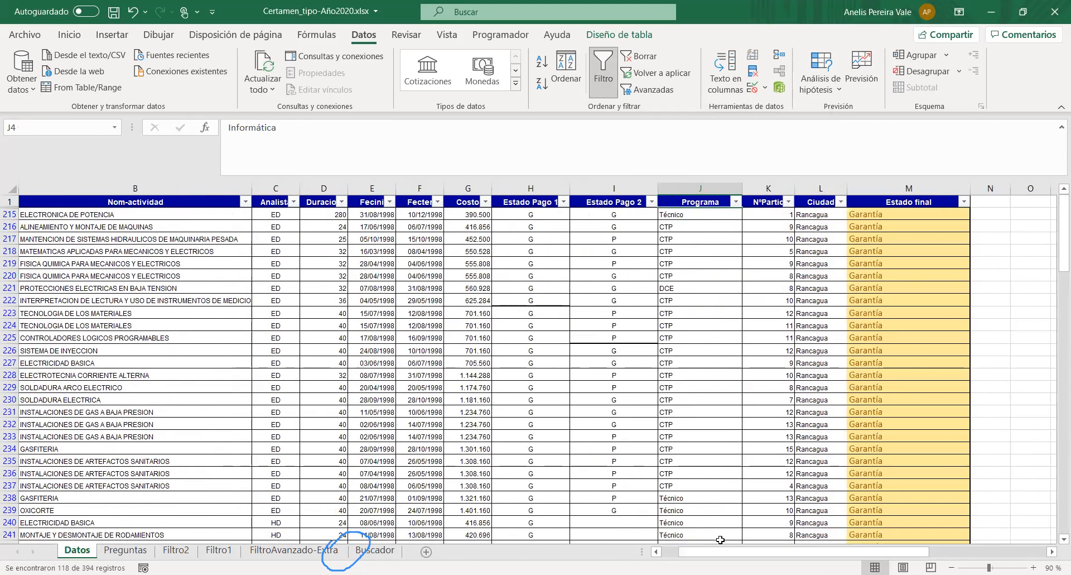
{"action": "left_click_drag", "start_coordinate": [725, 551], "coordinate": [702, 551]}
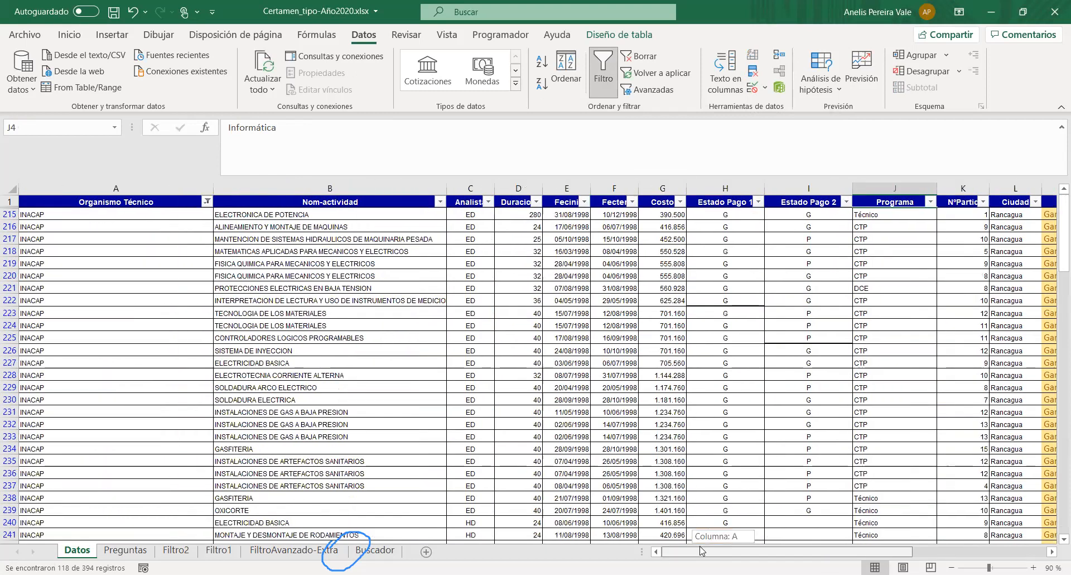
{"action": "left_click_drag", "start_coordinate": [215, 187], "coordinate": [152, 187]}
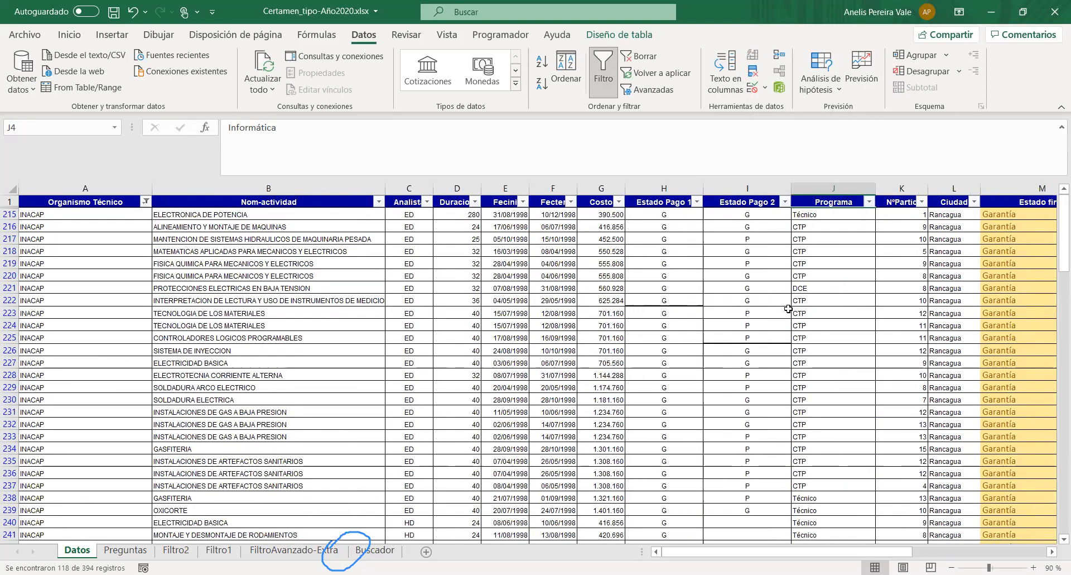
- Examine the Programa values down the filtered Datos table and select the Informática rows 394 and 395
{"action": "scroll", "coordinate": [802, 250], "scroll_direction": "down", "scroll_amount": 4}
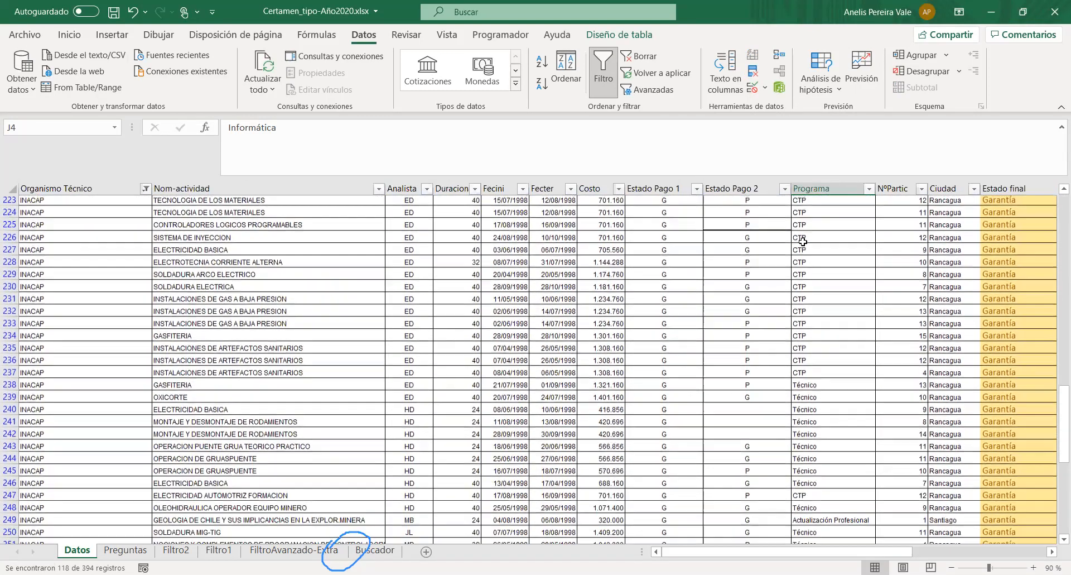
{"action": "scroll", "coordinate": [802, 249], "scroll_direction": "down", "scroll_amount": 4}
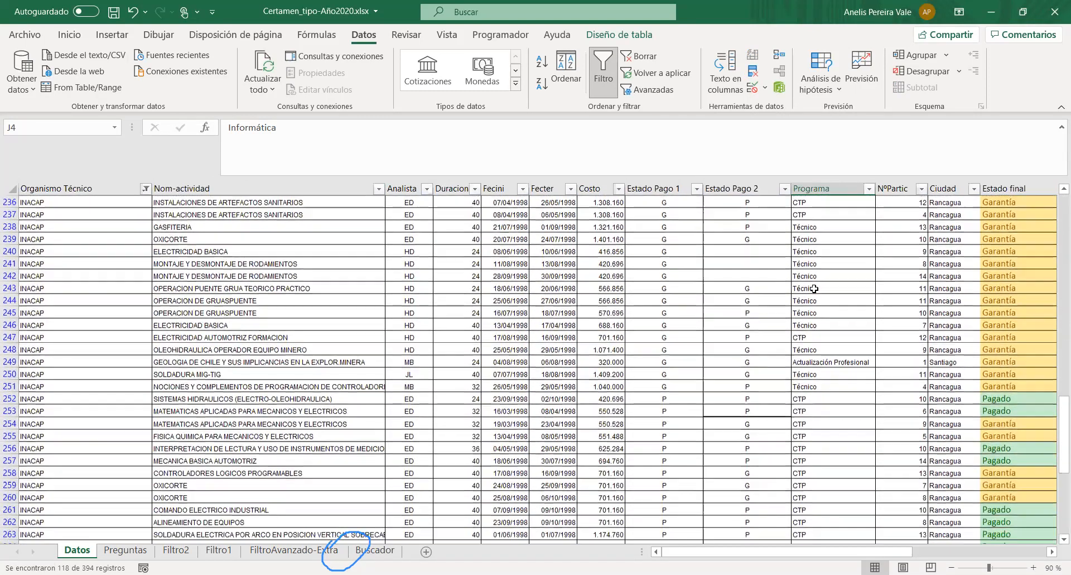
{"action": "scroll", "coordinate": [822, 299], "scroll_direction": "down", "scroll_amount": 20}
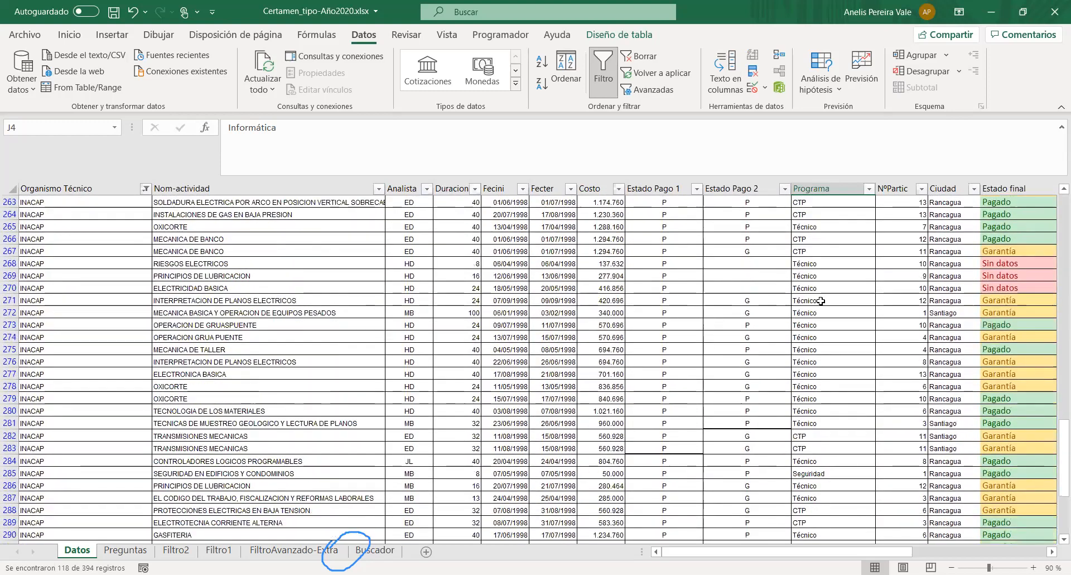
{"action": "scroll", "coordinate": [838, 364], "scroll_direction": "down", "scroll_amount": 5}
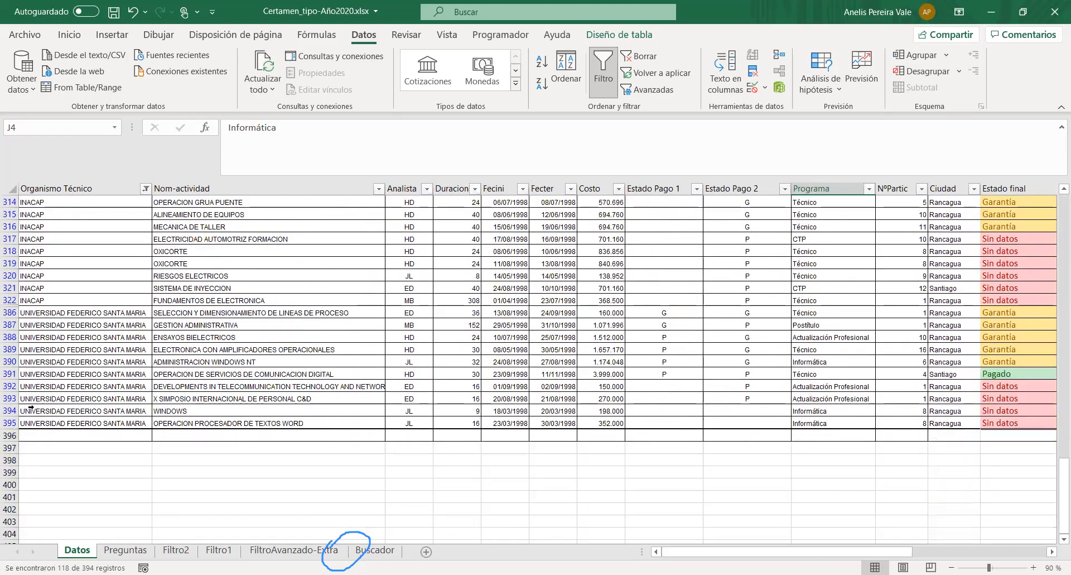
{"action": "left_click", "coordinate": [8, 410]}
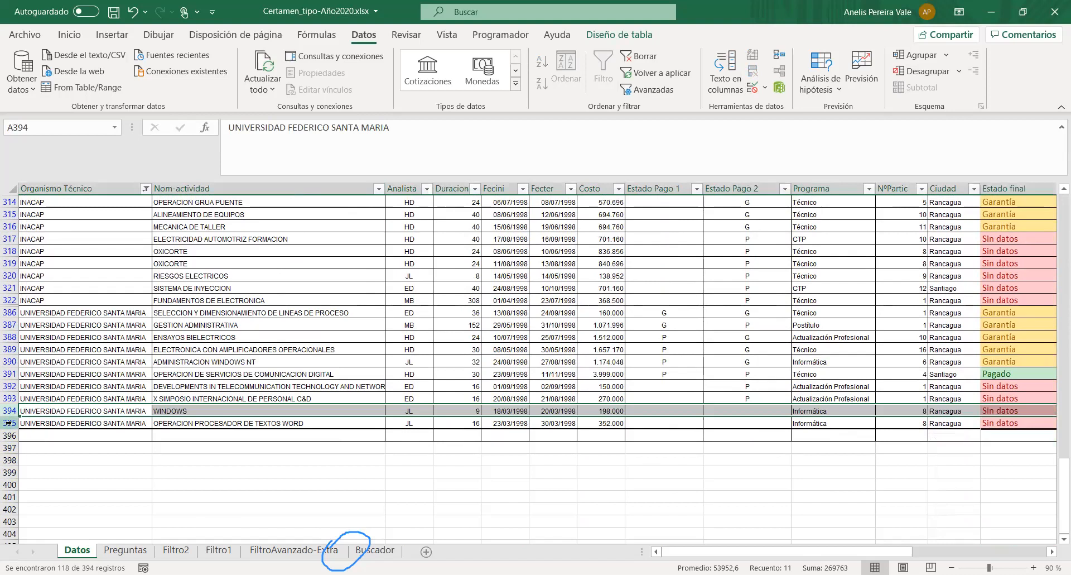
{"action": "left_click", "coordinate": [9, 422], "text": "ctrl"}
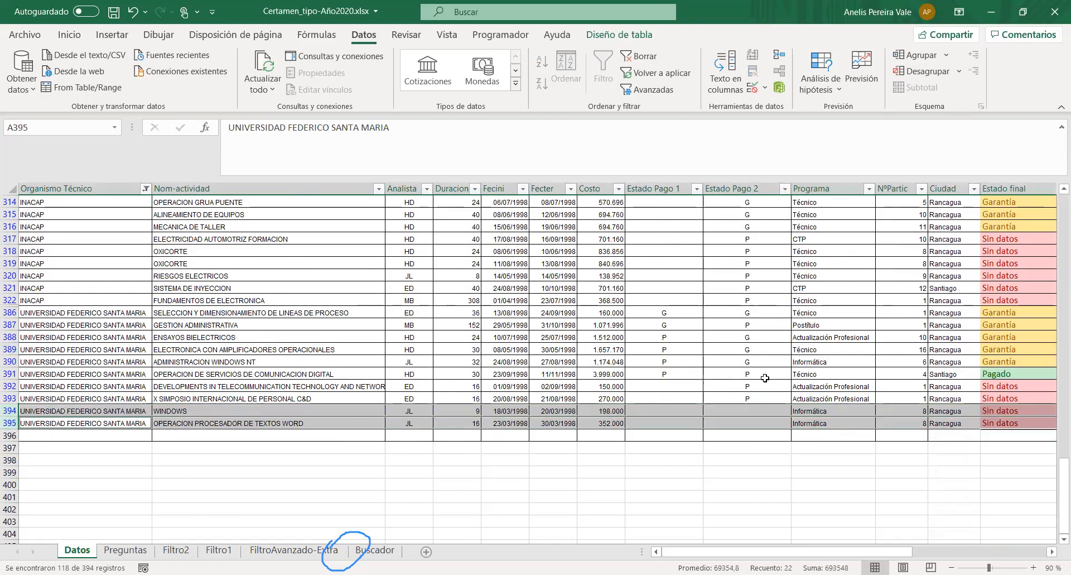
- Include row 390 in the comparison, single out row 394 to check its duration, and return to the Filtro2 results
{"action": "left_click", "coordinate": [8, 374], "text": "ctrl"}
{"action": "left_click", "coordinate": [8, 373], "text": "ctrl"}
{"action": "left_click", "coordinate": [9, 361], "text": "ctrl"}
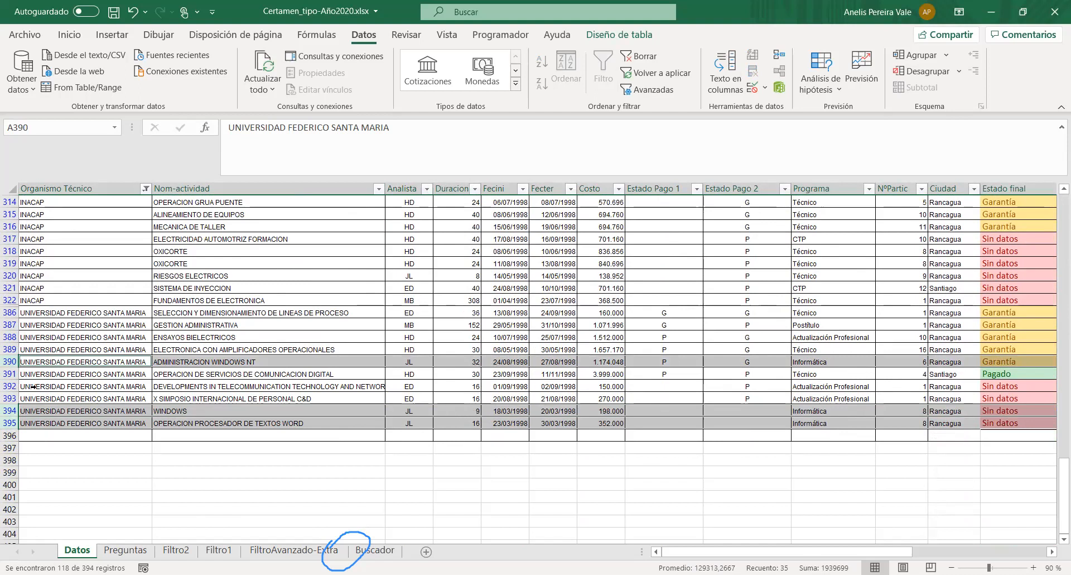
{"action": "left_click", "coordinate": [21, 411]}
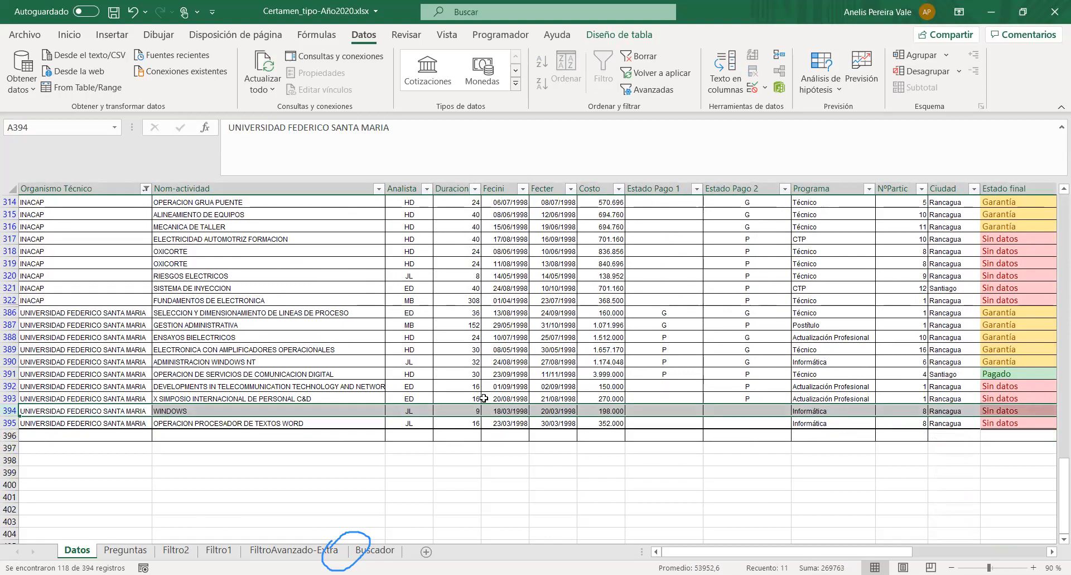
{"action": "scroll", "coordinate": [429, 363], "scroll_direction": "up", "scroll_amount": 10}
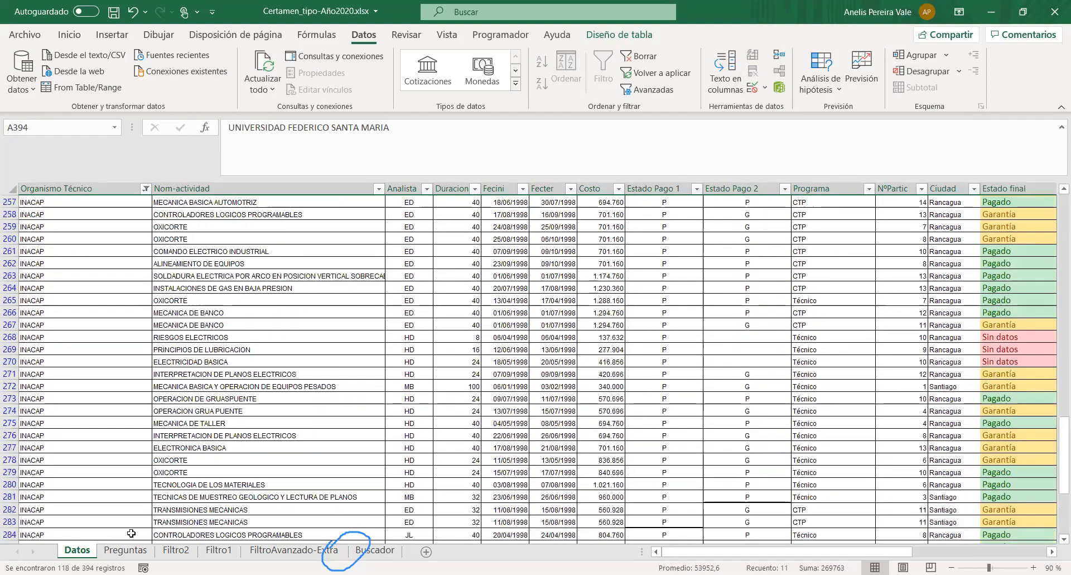
{"action": "left_click", "coordinate": [182, 553]}
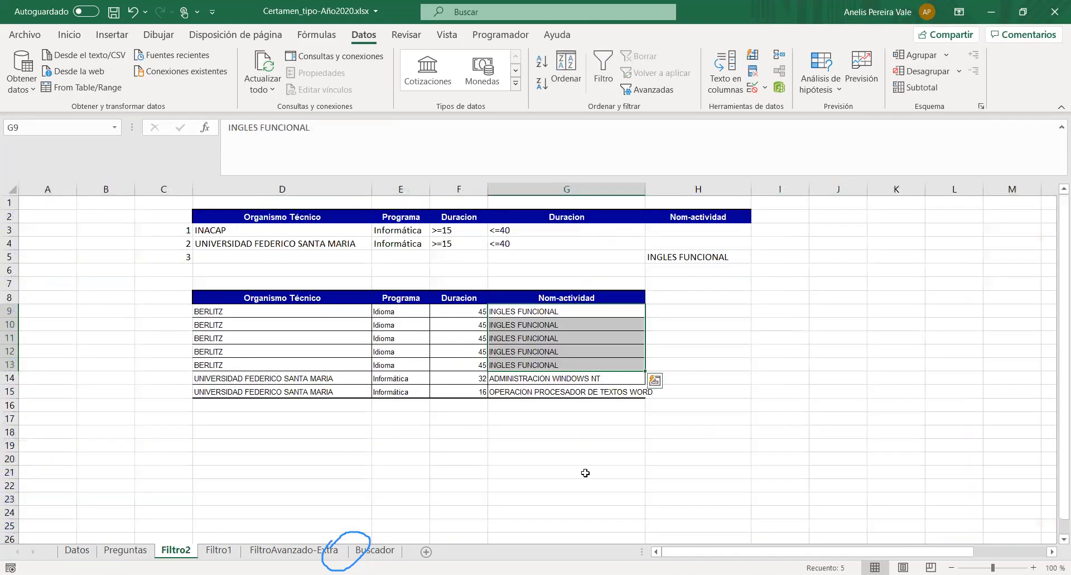
{"action": "left_click", "coordinate": [539, 454]}
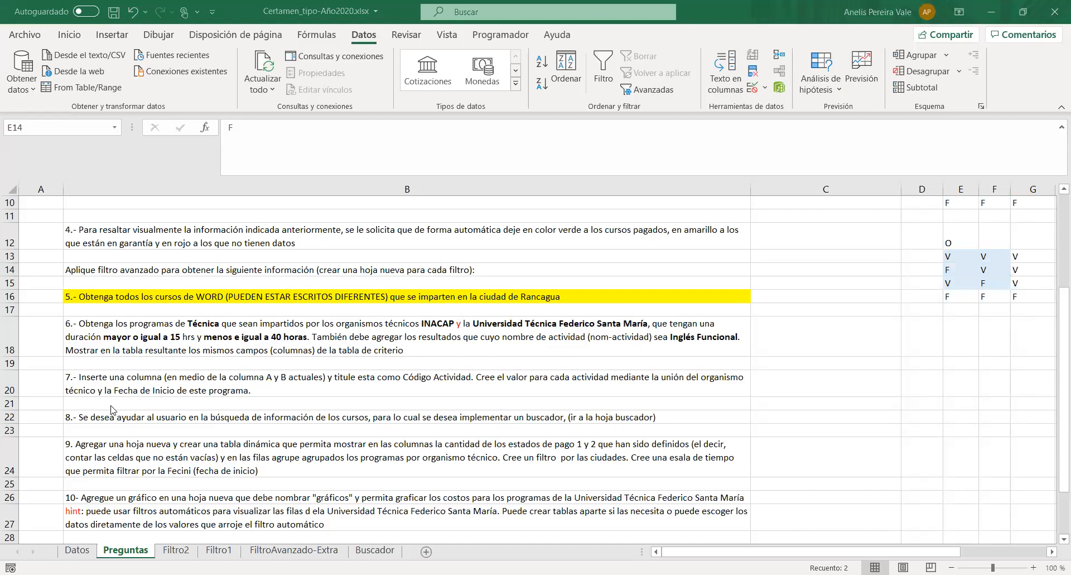
- Read question 7 on Preguntas and insert a new column between Organismo Técnico and Nom-actividad on Datos
{"action": "left_click", "coordinate": [117, 382]}
{"action": "scroll", "coordinate": [232, 385], "scroll_direction": "down", "scroll_amount": 1}
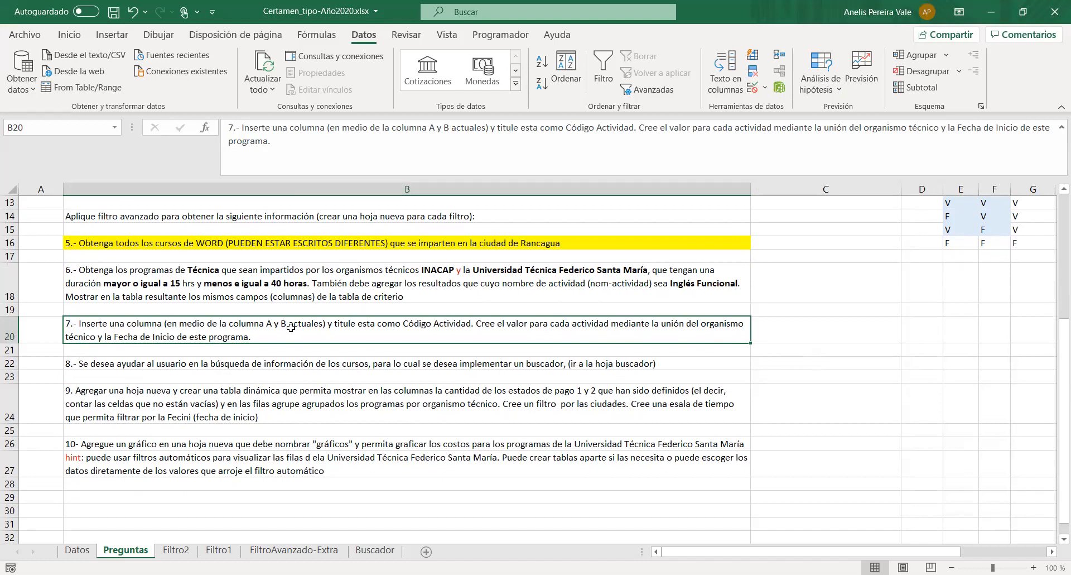
{"action": "left_click", "coordinate": [72, 552]}
{"action": "scroll", "coordinate": [288, 274], "scroll_direction": "up", "scroll_amount": 10}
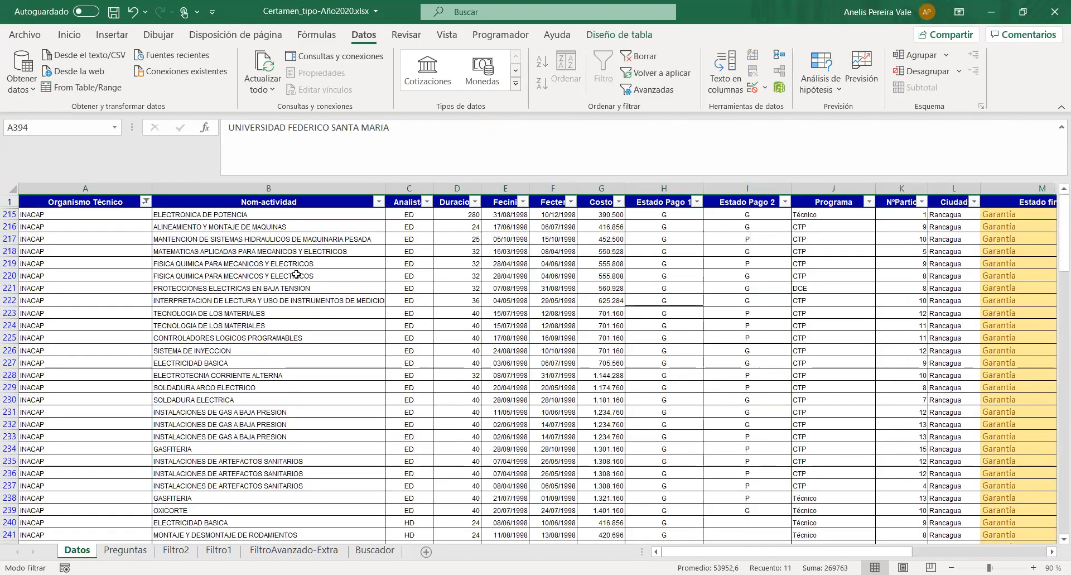
{"action": "right_click", "coordinate": [275, 188]}
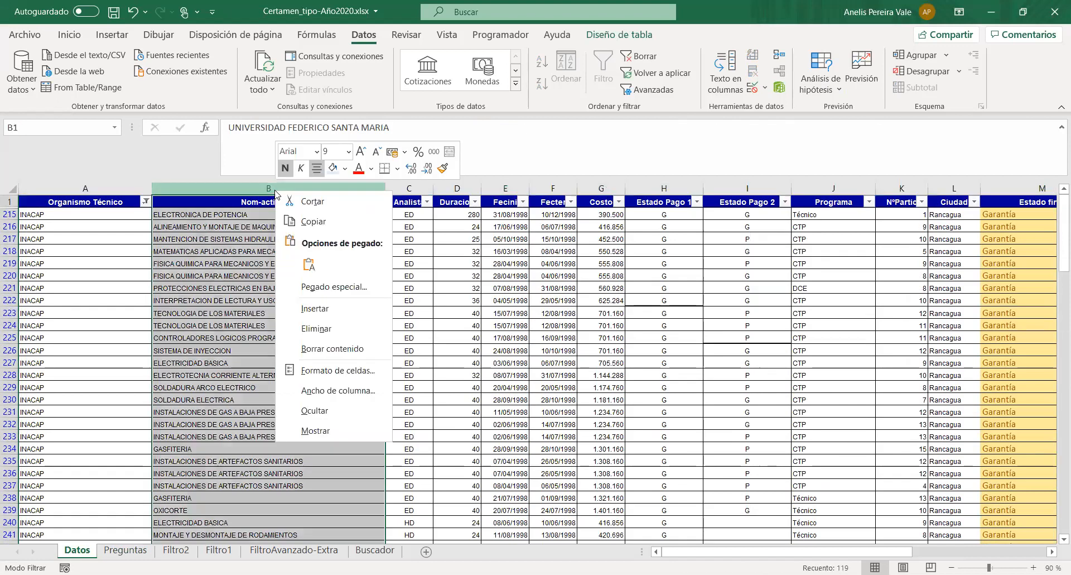
{"action": "left_click", "coordinate": [267, 188]}
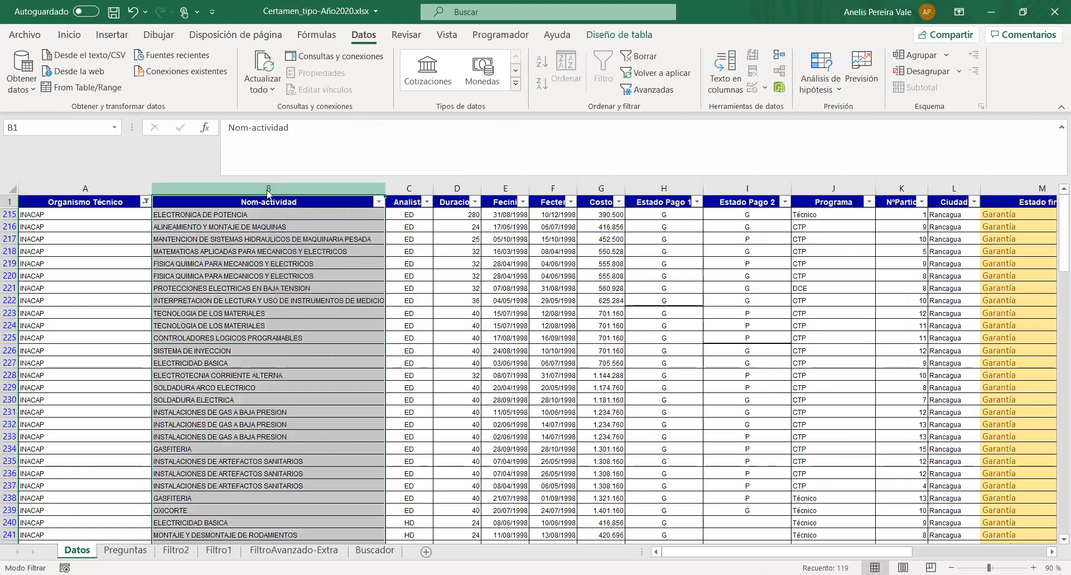
{"action": "right_click", "coordinate": [267, 194]}
{"action": "left_click", "coordinate": [315, 303]}
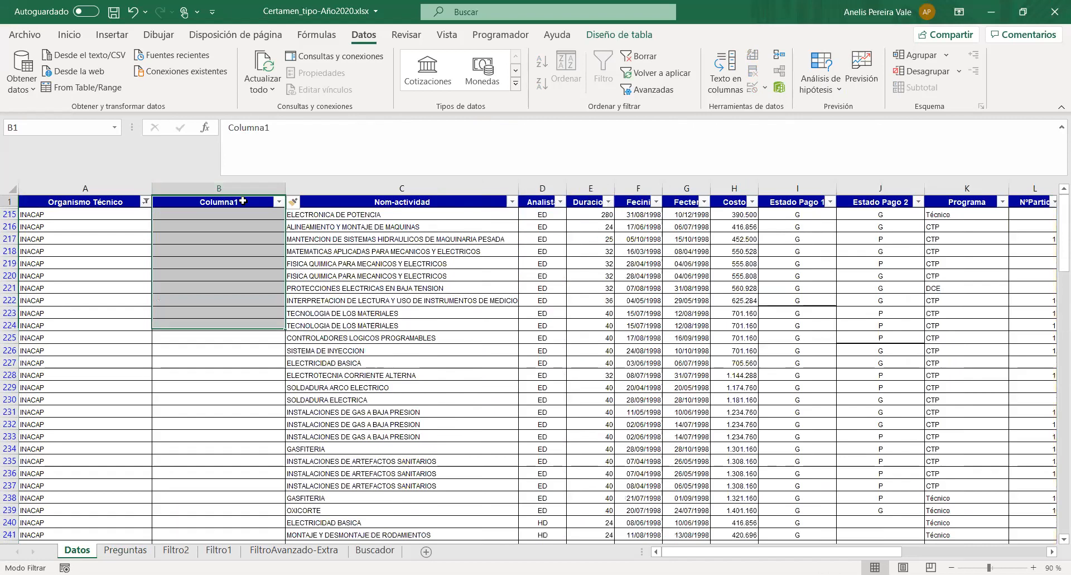
{"action": "left_click", "coordinate": [163, 214]}
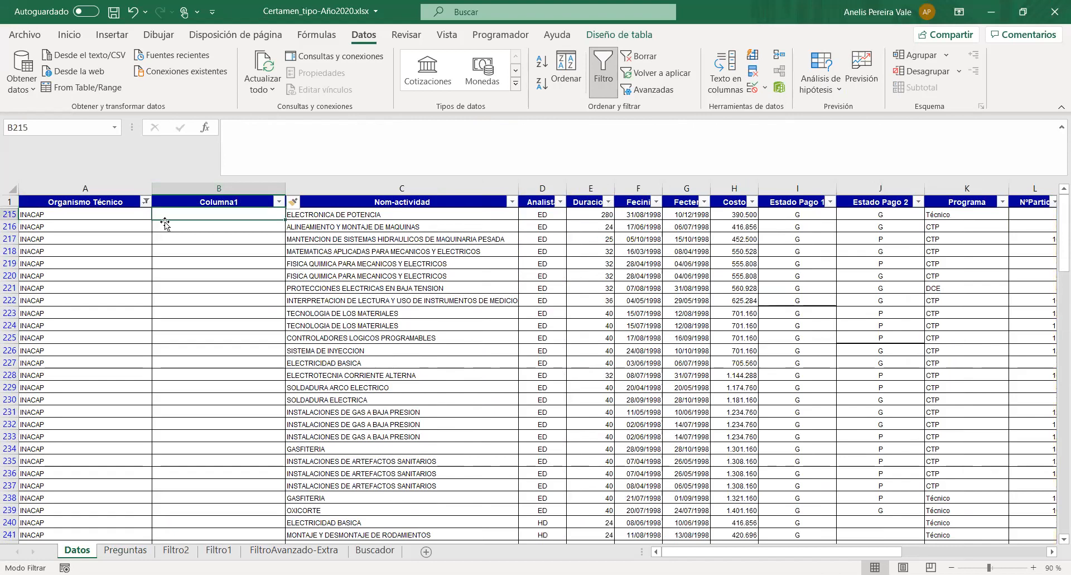
{"action": "type", "text": "="}
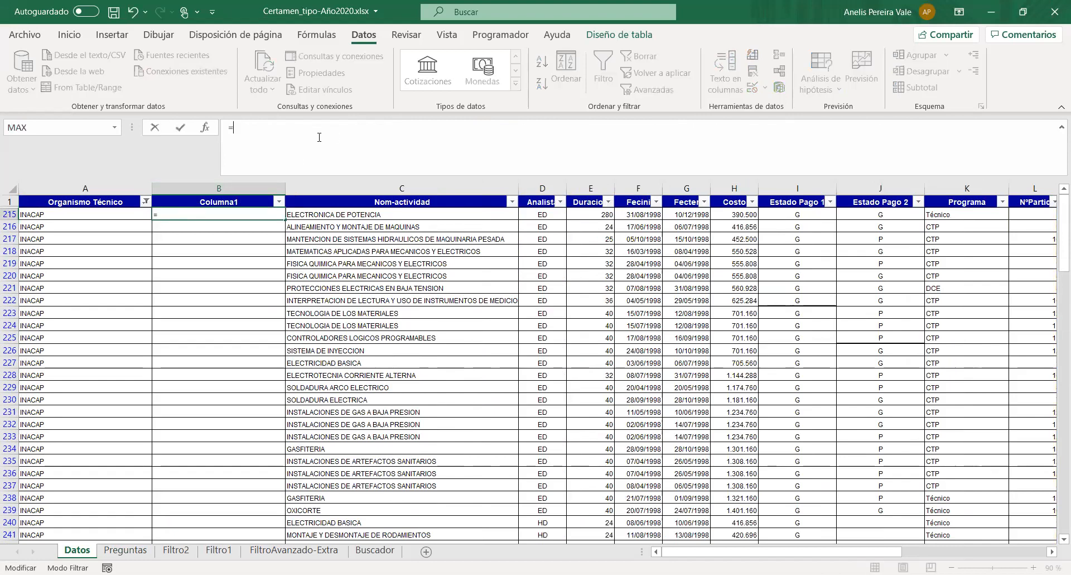
{"action": "type", "text": "Conta"}
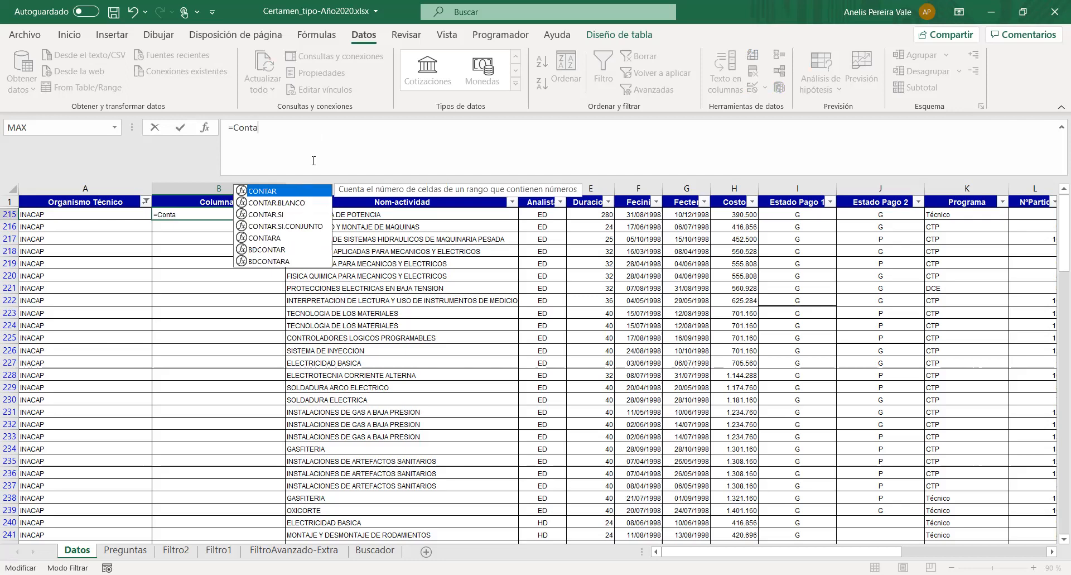
{"action": "key", "text": "BackSpace"}
{"action": "key", "text": "BackSpace"}
{"action": "type", "text": "ca"}
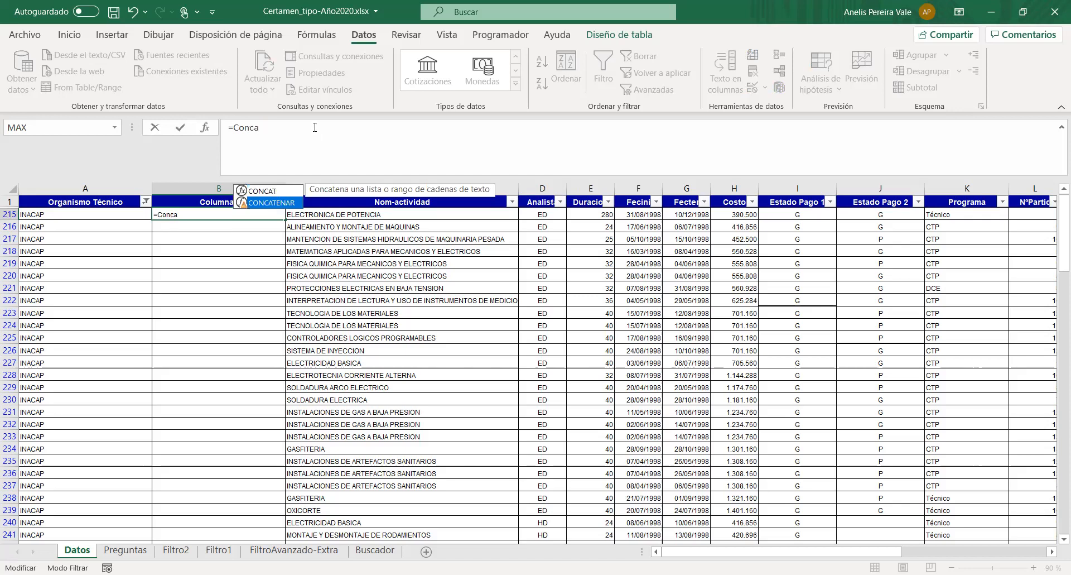
{"action": "key", "text": "Tab"}
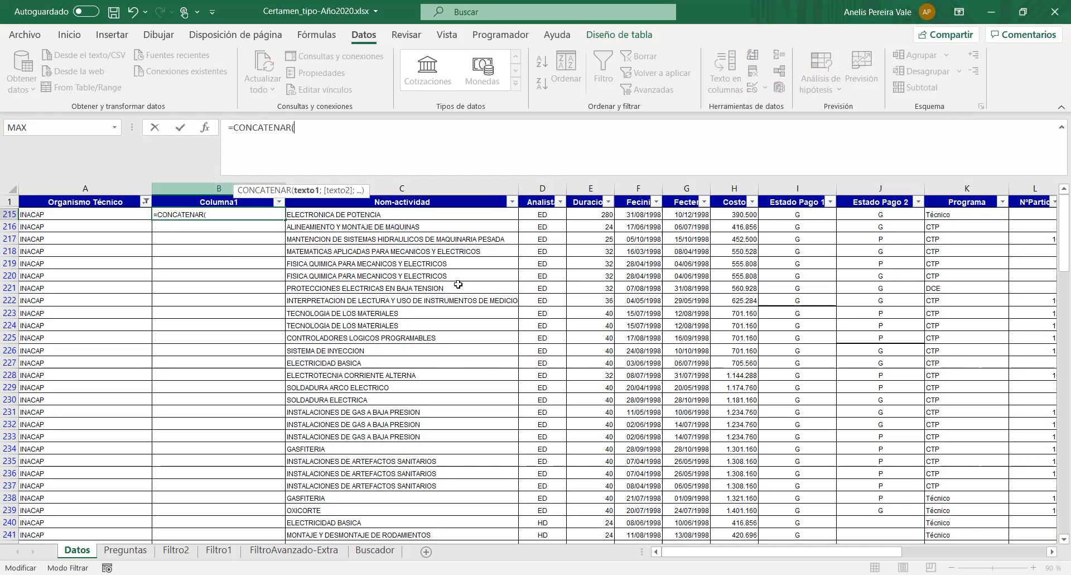
{"action": "left_click_drag", "start_coordinate": [353, 130], "coordinate": [184, 119]}
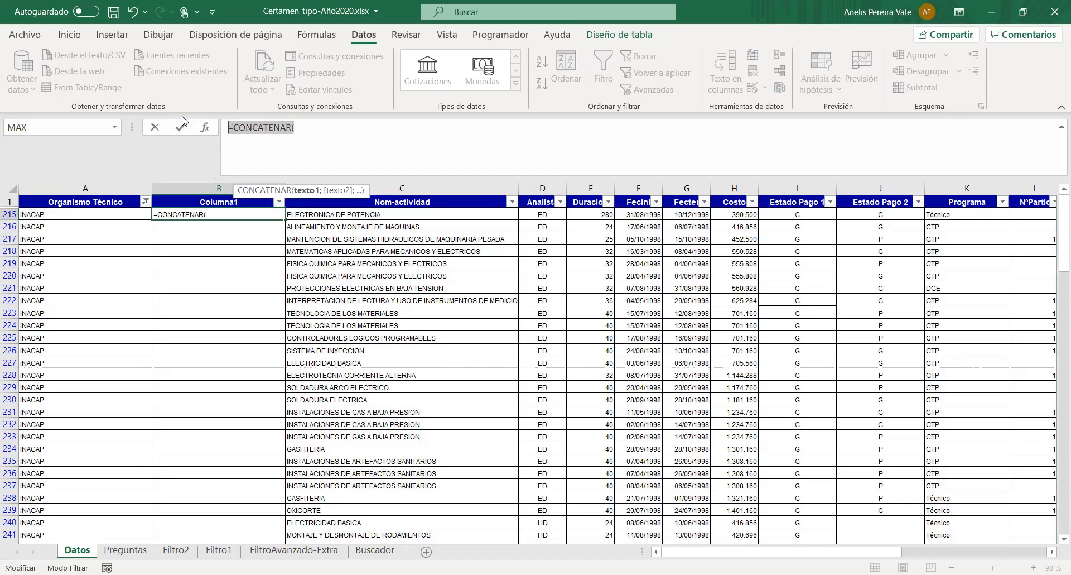
{"action": "key", "text": "BackSpace"}
- Clear the Organismo Técnico filter on Datos and go to the new column's first data cell, B2
{"action": "left_click", "coordinate": [146, 202]}
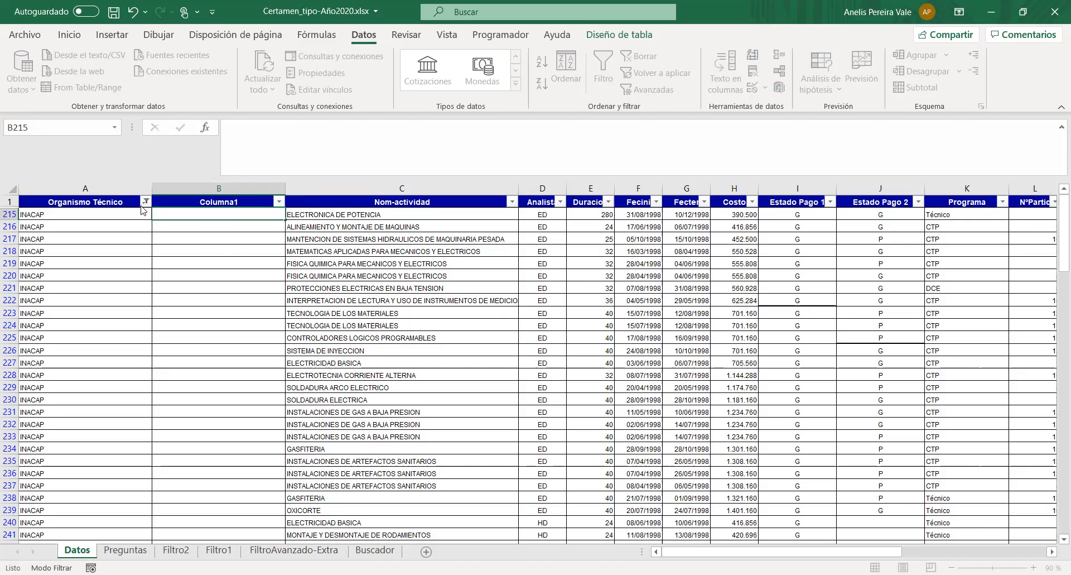
{"action": "left_click", "coordinate": [37, 296]}
{"action": "left_click", "coordinate": [195, 215]}
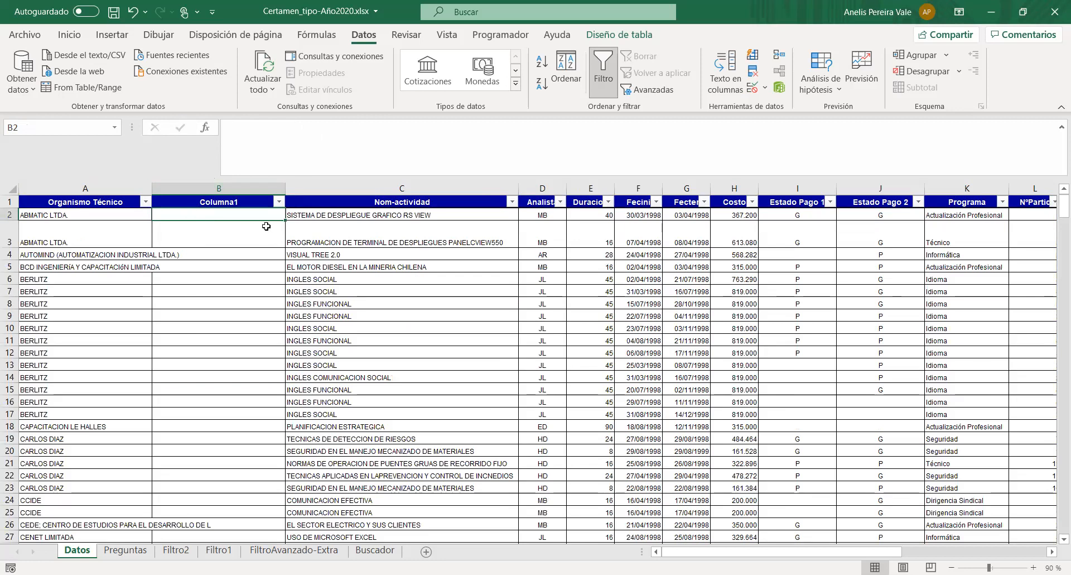
{"action": "left_click", "coordinate": [246, 132]}
{"action": "type", "text": "="}
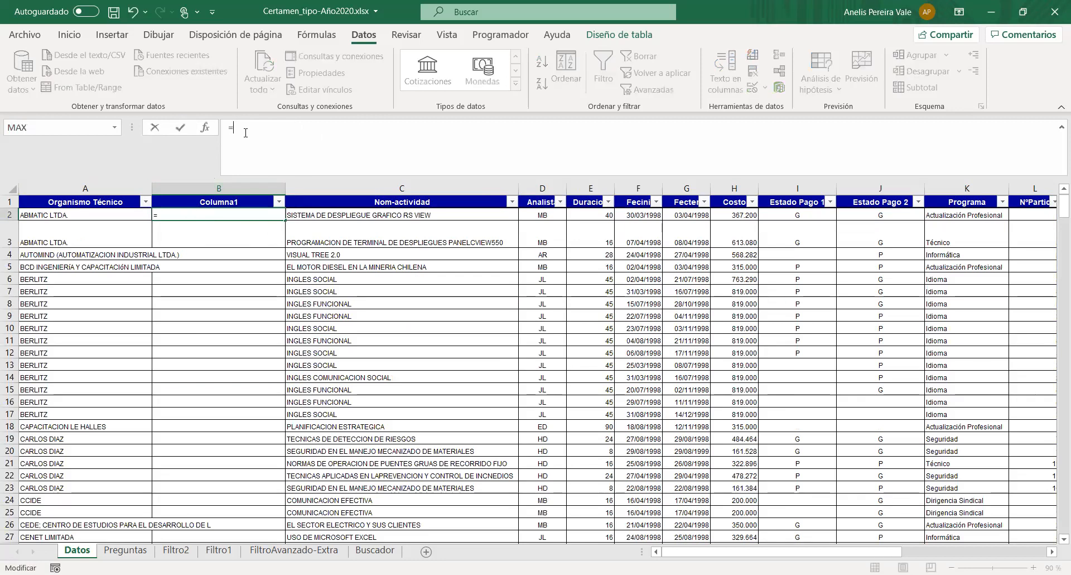
{"action": "type", "text": "conca"}
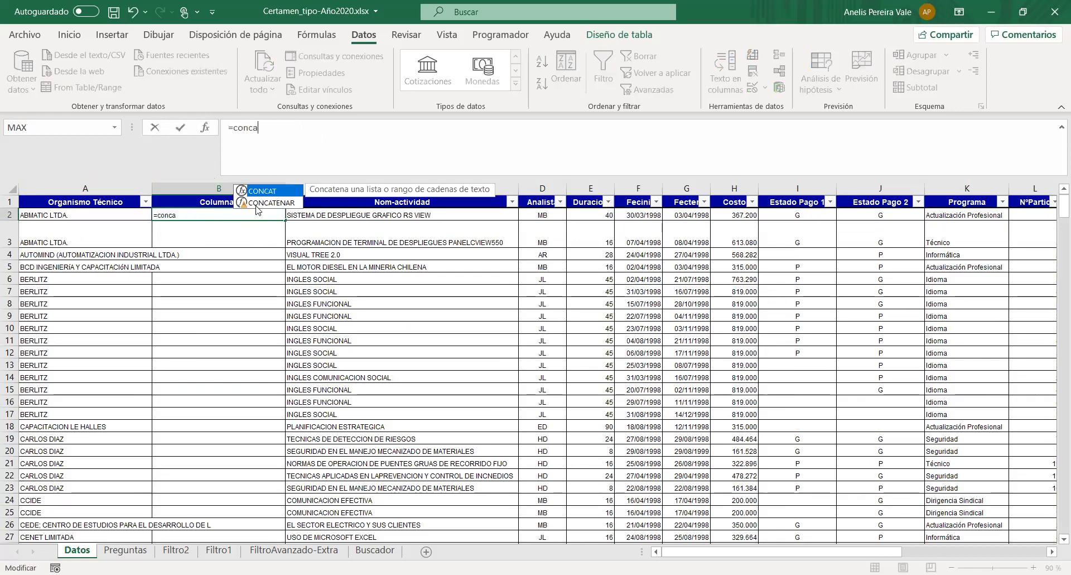
{"action": "key", "text": "Tab"}
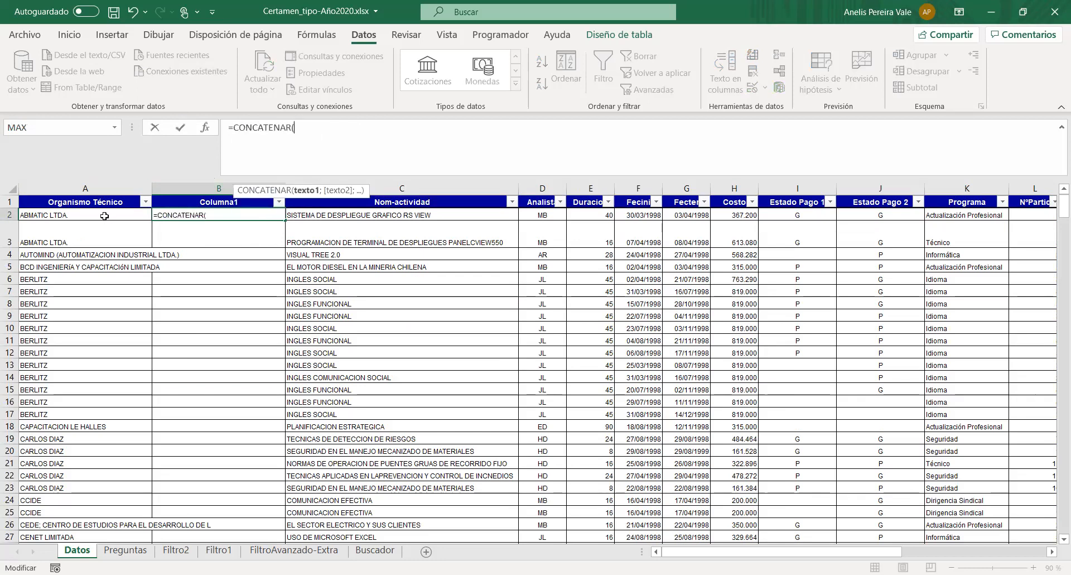
{"action": "left_click", "coordinate": [105, 216]}
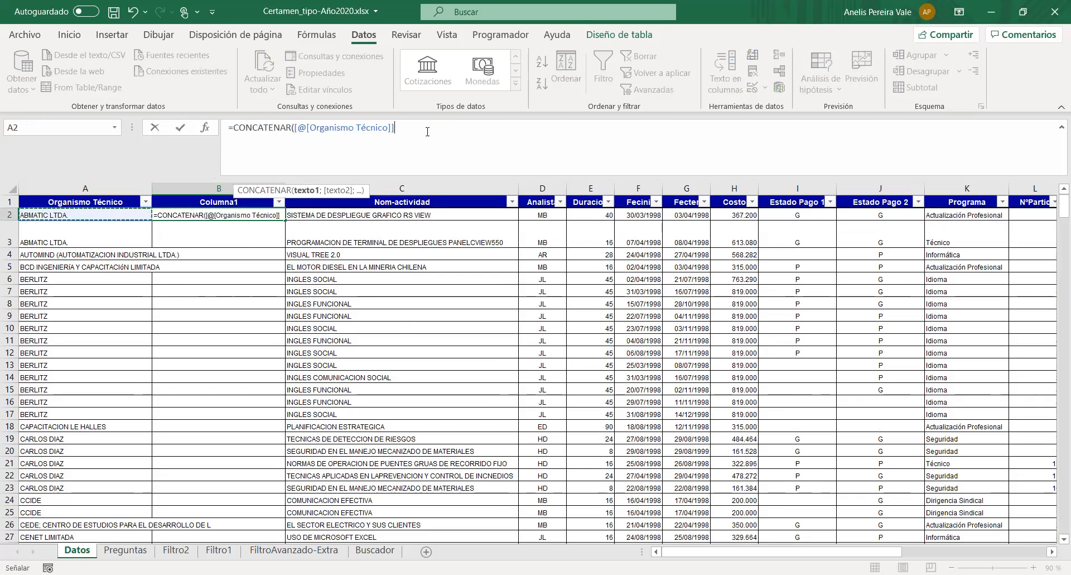
{"action": "type", "text": ";"}
{"action": "left_click", "coordinate": [637, 215]}
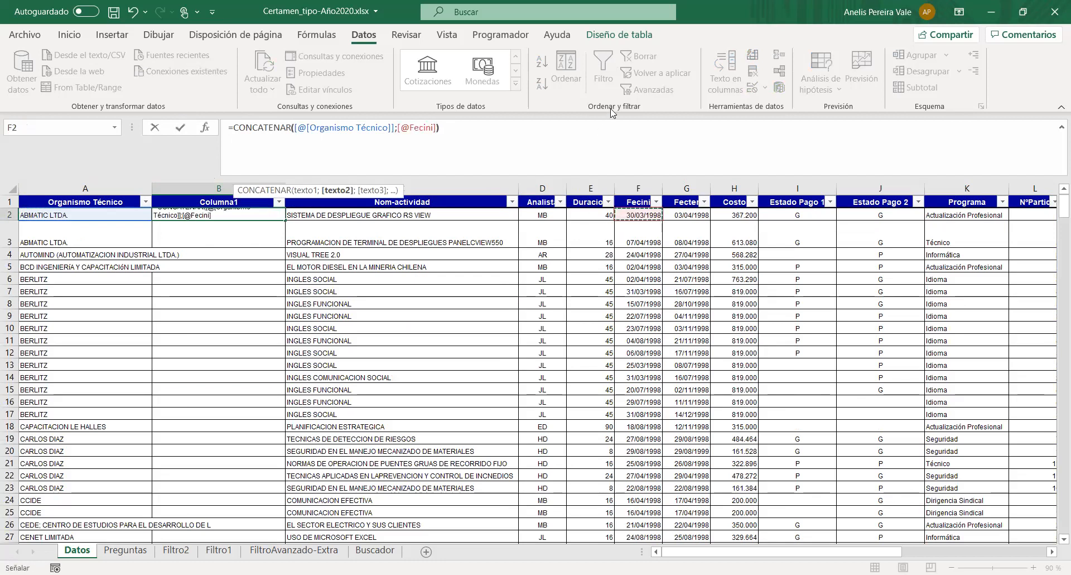
{"action": "key", "text": "Return"}
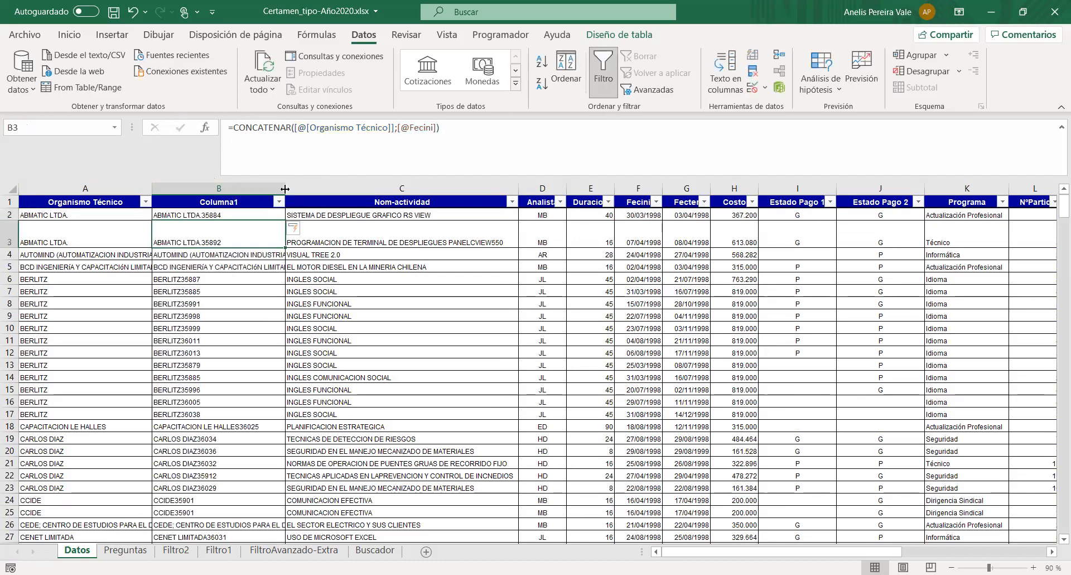
{"action": "left_click_drag", "start_coordinate": [286, 189], "coordinate": [325, 189]}
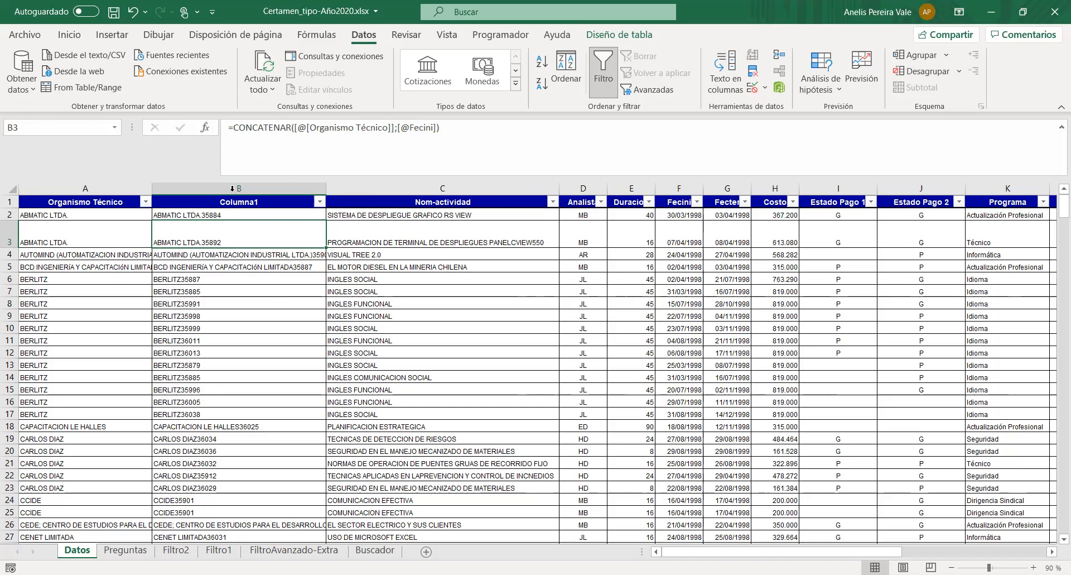
{"action": "left_click_drag", "start_coordinate": [234, 127], "coordinate": [440, 127]}
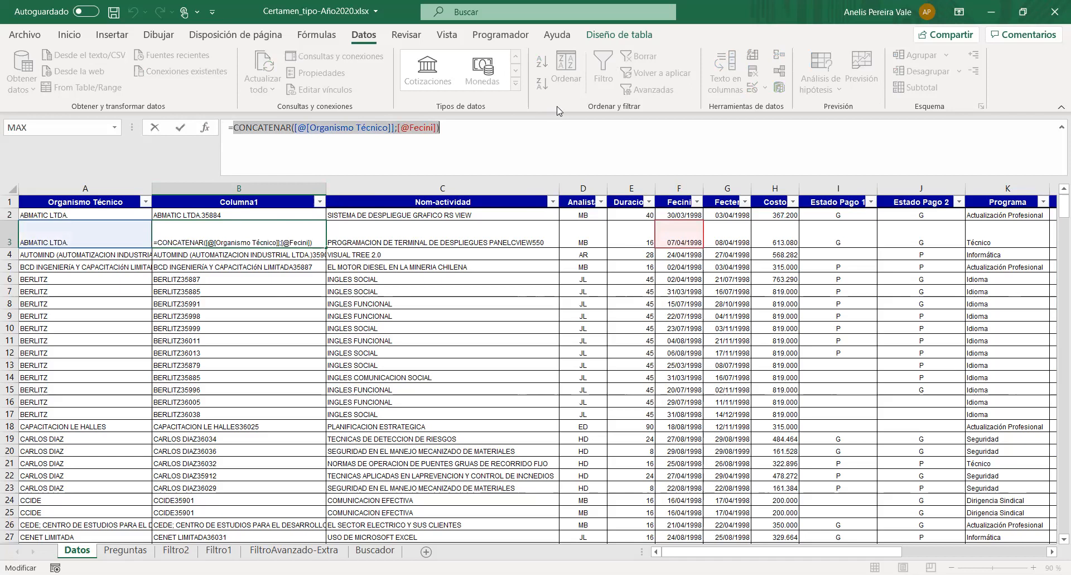
{"action": "key", "text": "BackSpace"}
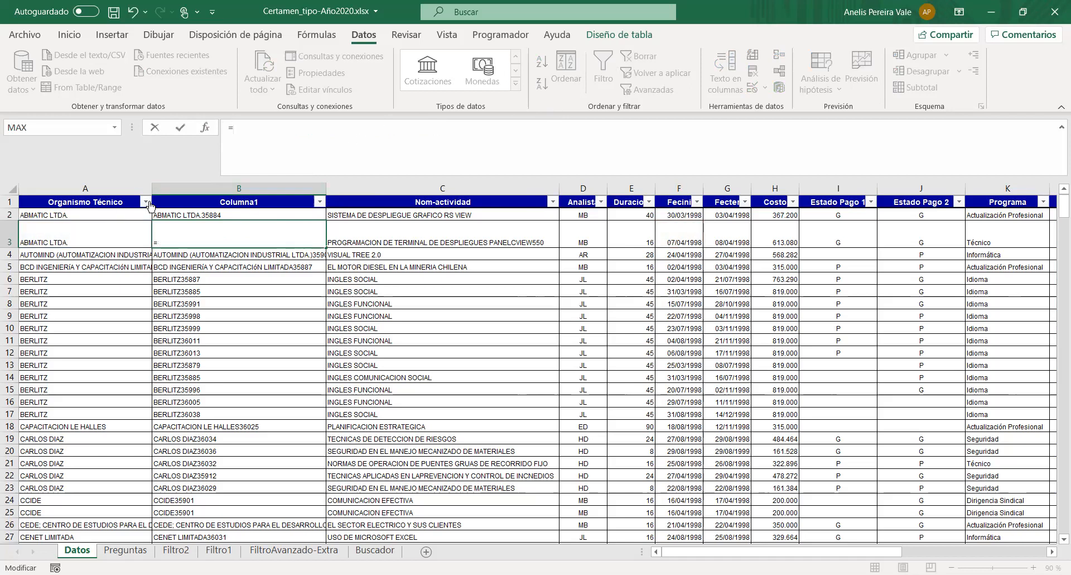
{"action": "key", "text": "Escape"}
{"action": "left_click", "coordinate": [291, 169]}
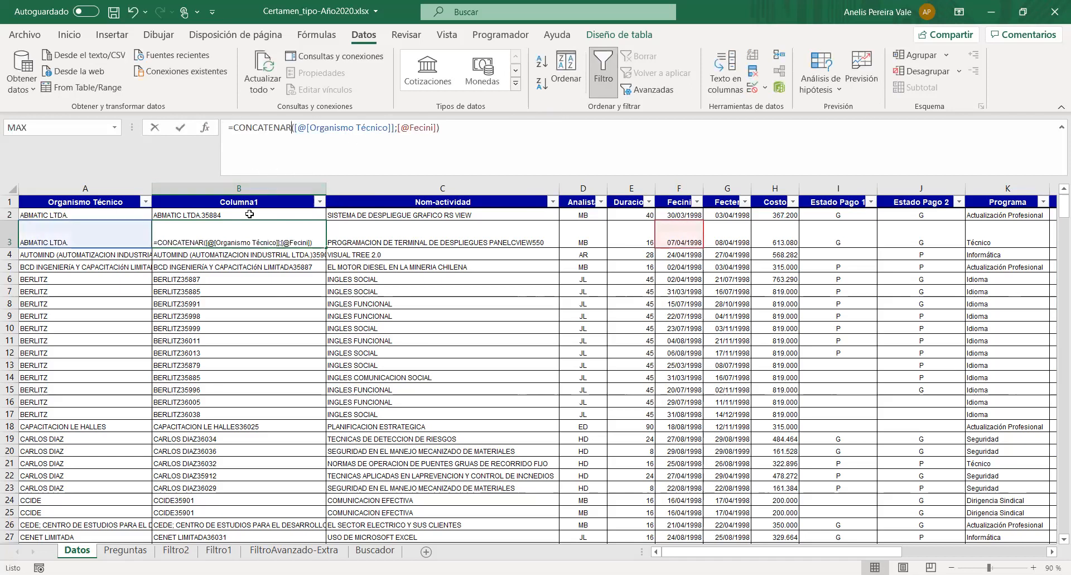
{"action": "left_click_drag", "start_coordinate": [440, 128], "coordinate": [235, 134]}
{"action": "key", "text": "BackSpace"}
{"action": "left_click", "coordinate": [86, 214]}
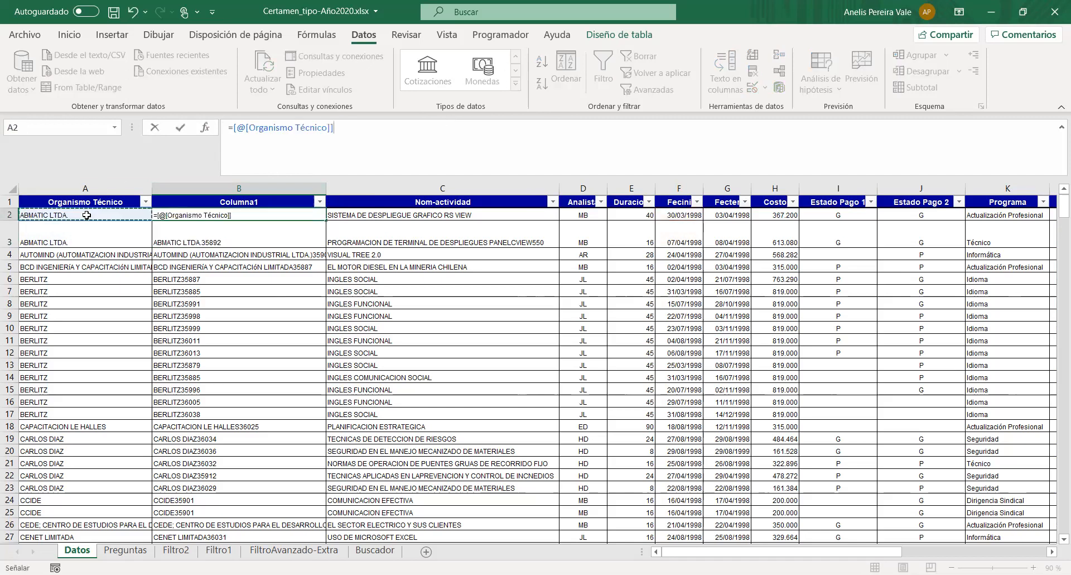
{"action": "type", "text": "&"}
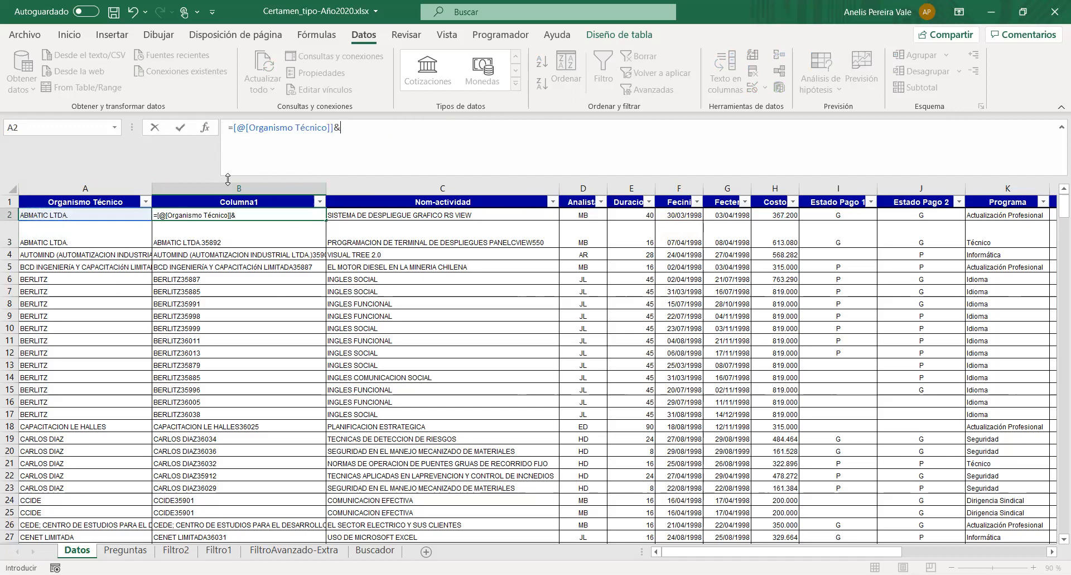
{"action": "left_click", "coordinate": [683, 214]}
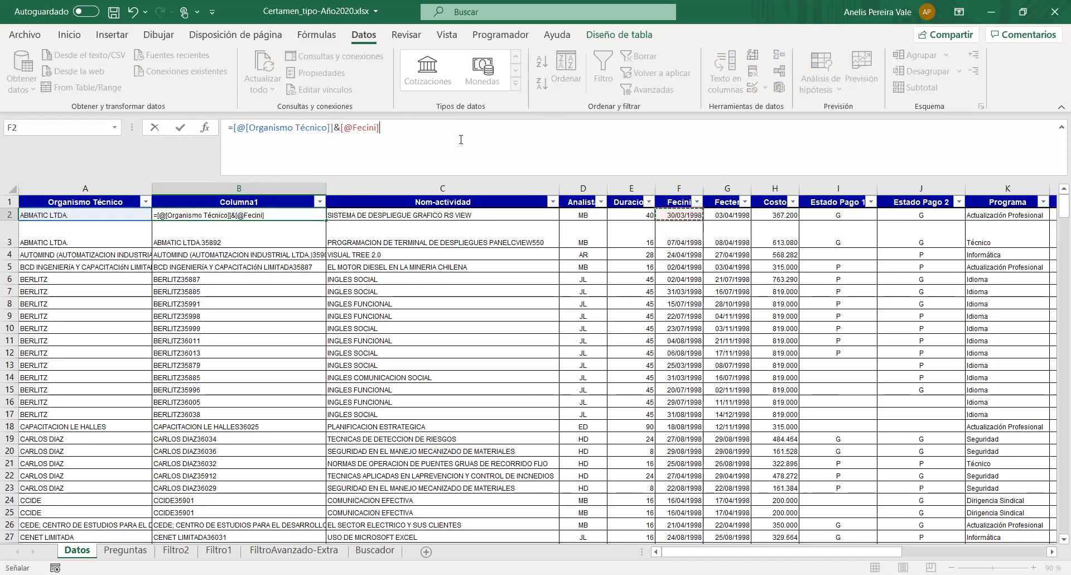
{"action": "key", "text": "Return"}
{"action": "left_click", "coordinate": [179, 214]}
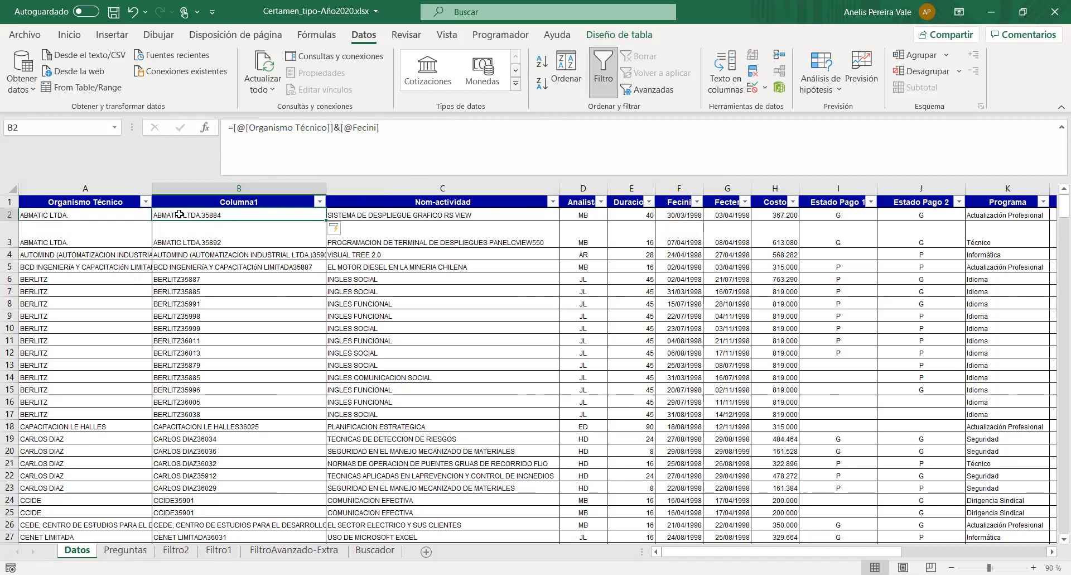
- Read question 8 on Preguntas and its tasks 8.1 and 8.2 on Buscador, ending on cell B3
{"action": "left_click", "coordinate": [126, 551]}
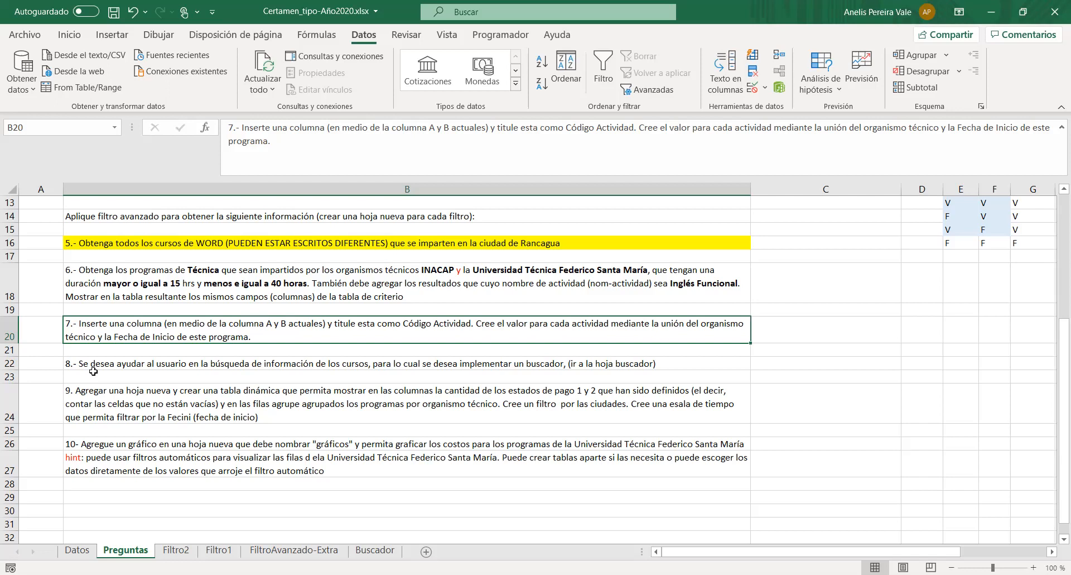
{"action": "left_click", "coordinate": [374, 550]}
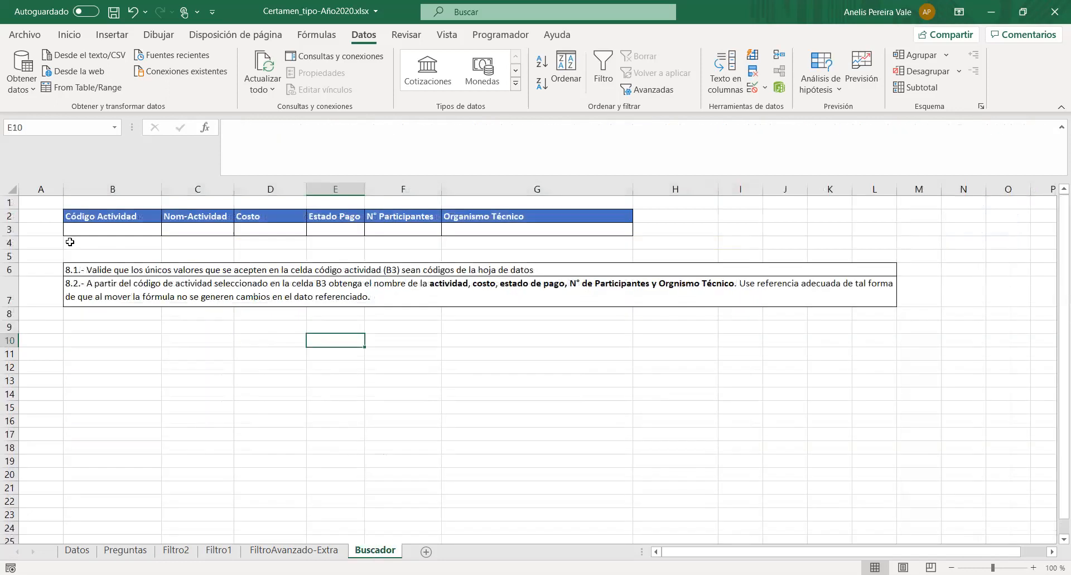
{"action": "left_click", "coordinate": [136, 231]}
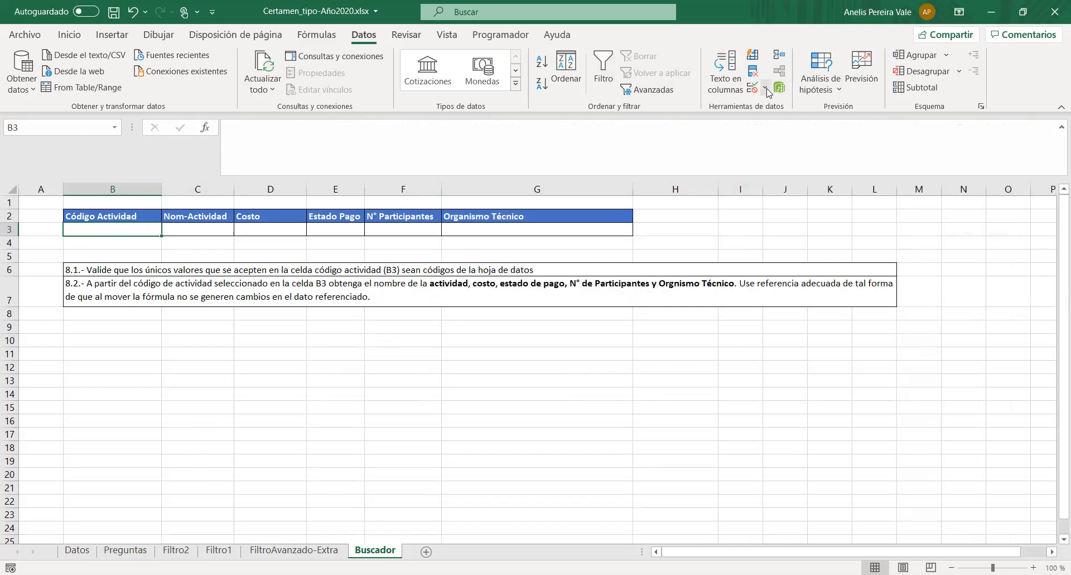
- Start a data validation rule for cell B3 on Buscador that allows values of type Lista
{"action": "left_click", "coordinate": [769, 111]}
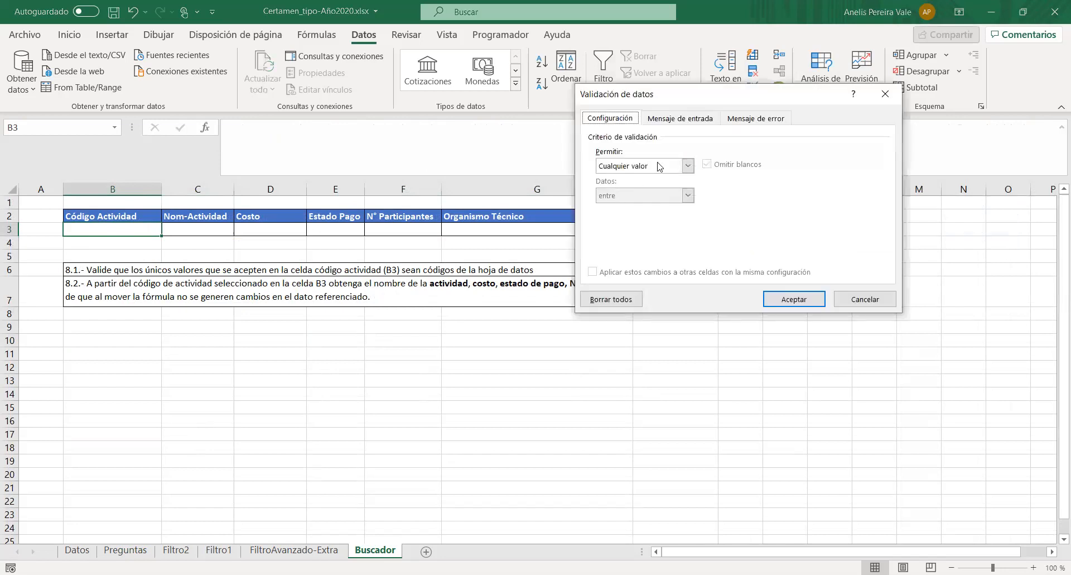
{"action": "left_click", "coordinate": [689, 166]}
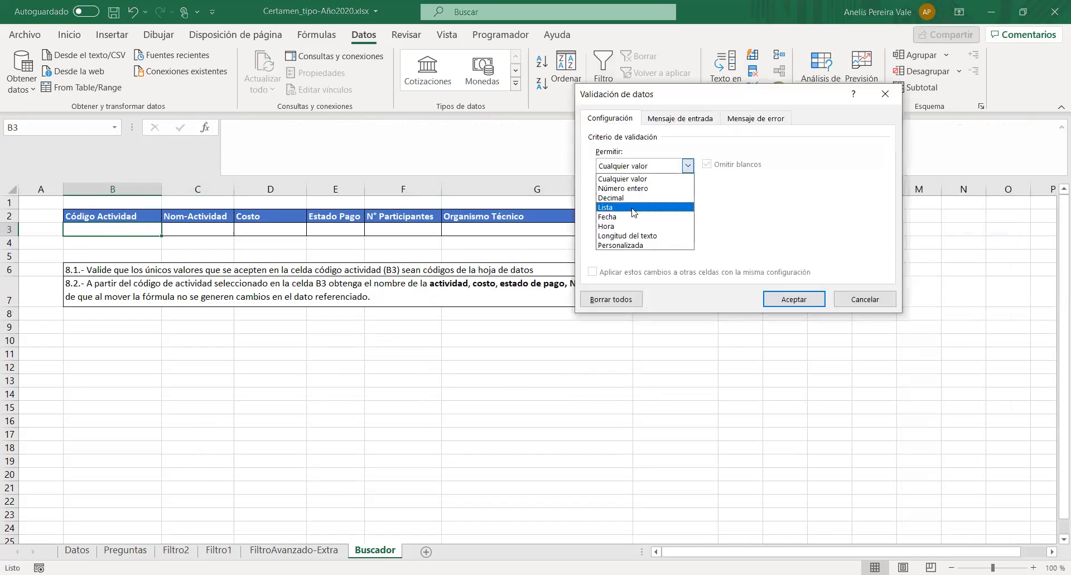
{"action": "left_click", "coordinate": [635, 208]}
{"action": "left_click", "coordinate": [802, 226]}
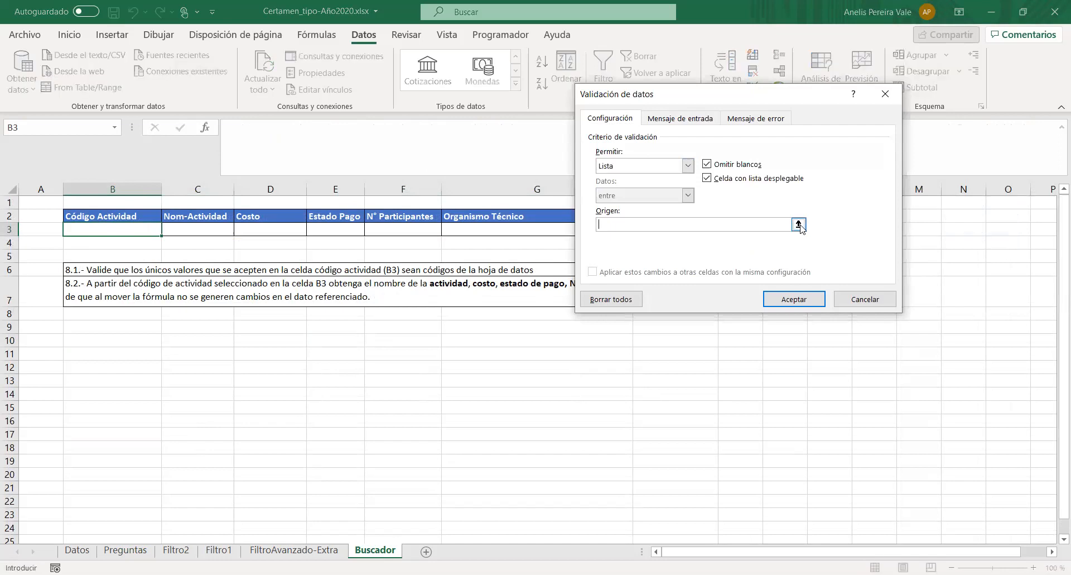
- Set the validation list's source to =Datos!$B$2:$B$395, check the error message settings, and apply the rule
{"action": "left_click", "coordinate": [800, 224]}
{"action": "left_click", "coordinate": [77, 550]}
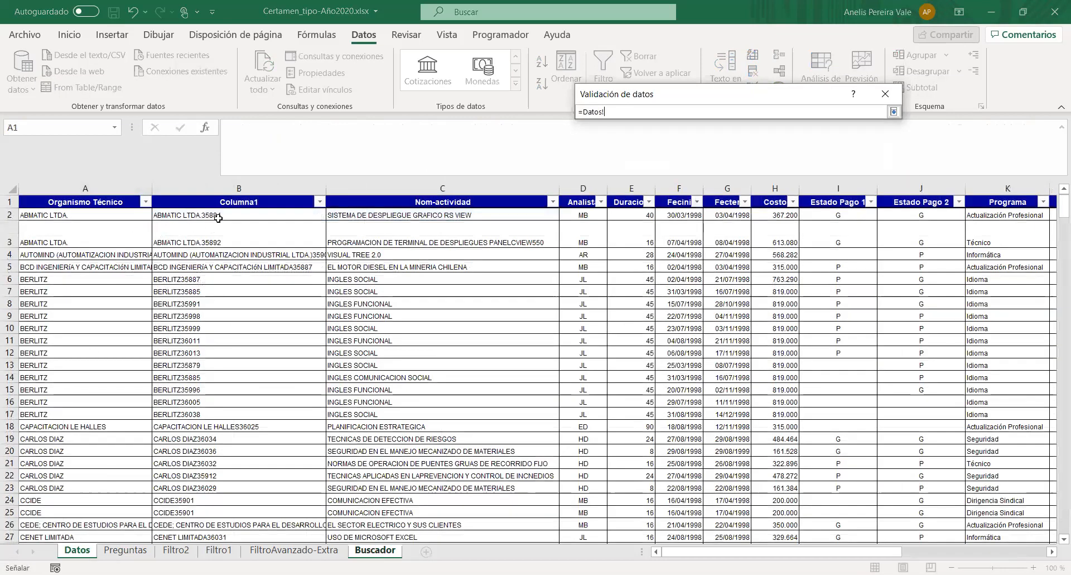
{"action": "left_click", "coordinate": [218, 218]}
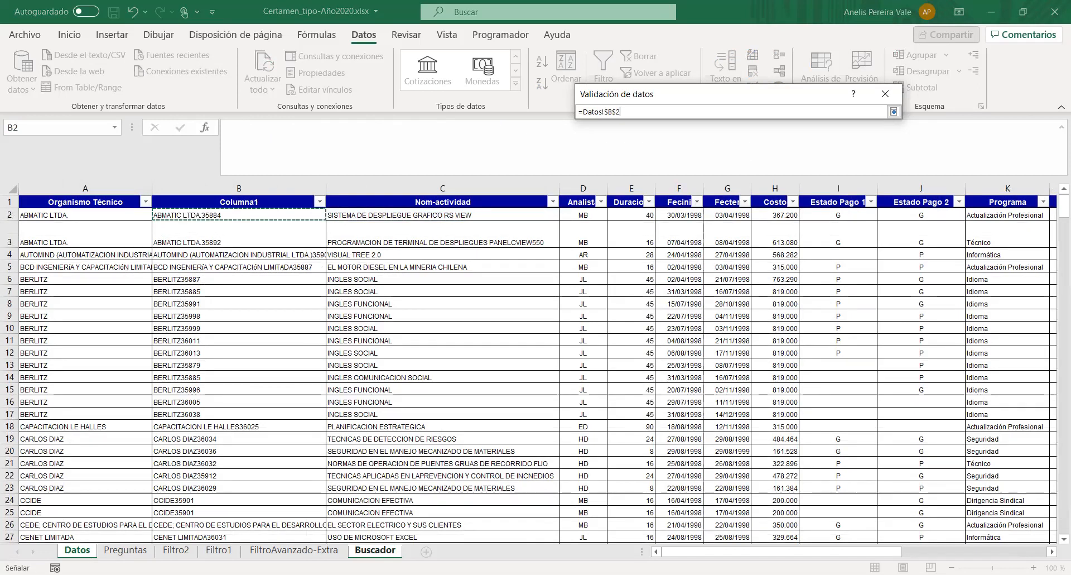
{"action": "key", "text": "ctrl+shift+Down"}
{"action": "left_click_drag", "start_coordinate": [201, 508], "coordinate": [167, 509]}
{"action": "left_click", "coordinate": [894, 111]}
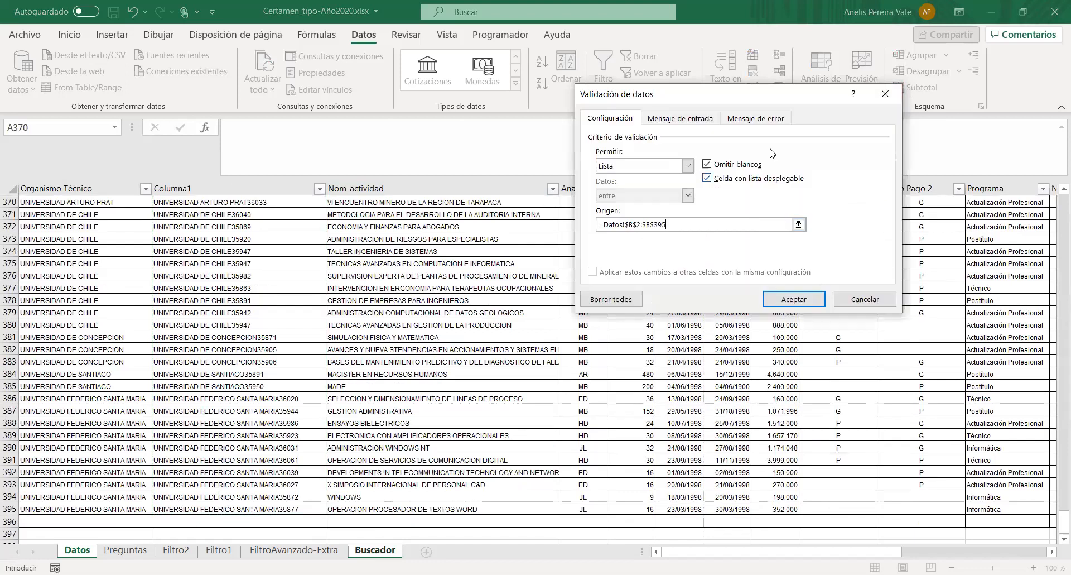
{"action": "left_click", "coordinate": [710, 122]}
{"action": "left_click", "coordinate": [751, 122]}
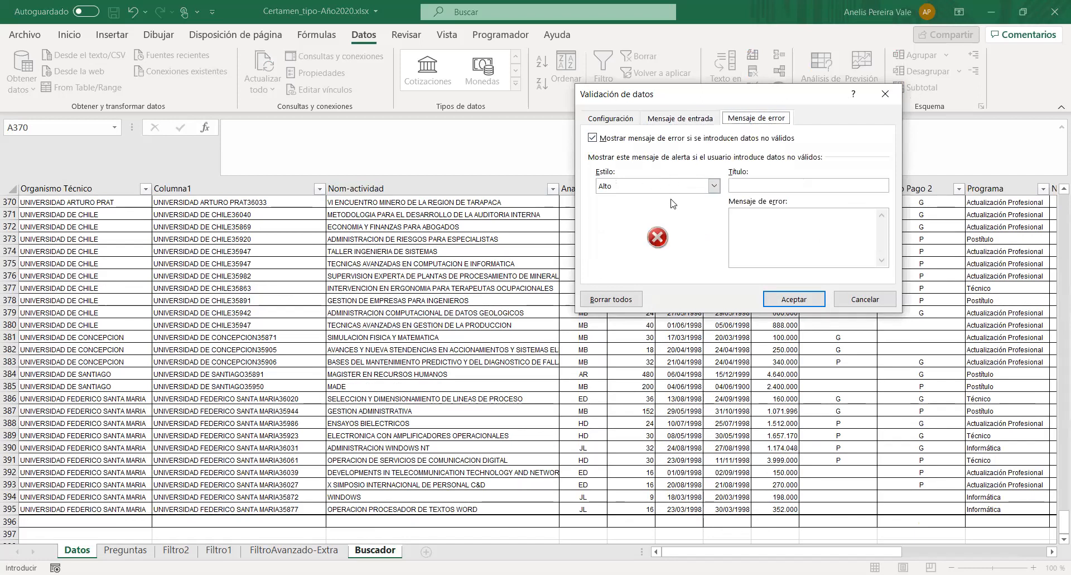
{"action": "left_click", "coordinate": [793, 297]}
- Choose the allowed code AUTOMIND (AUTOMATIZACION INDUSTRIAL LTDA.)35909 as the Código Actividad in B3
{"action": "left_click", "coordinate": [169, 229]}
{"action": "left_click", "coordinate": [123, 254]}
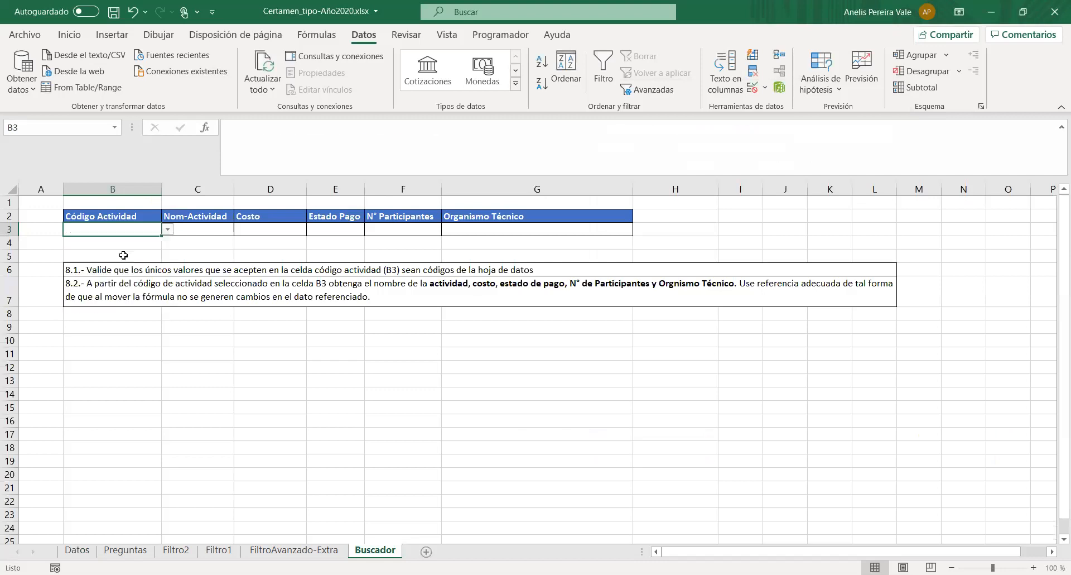
{"action": "left_click", "coordinate": [505, 127]}
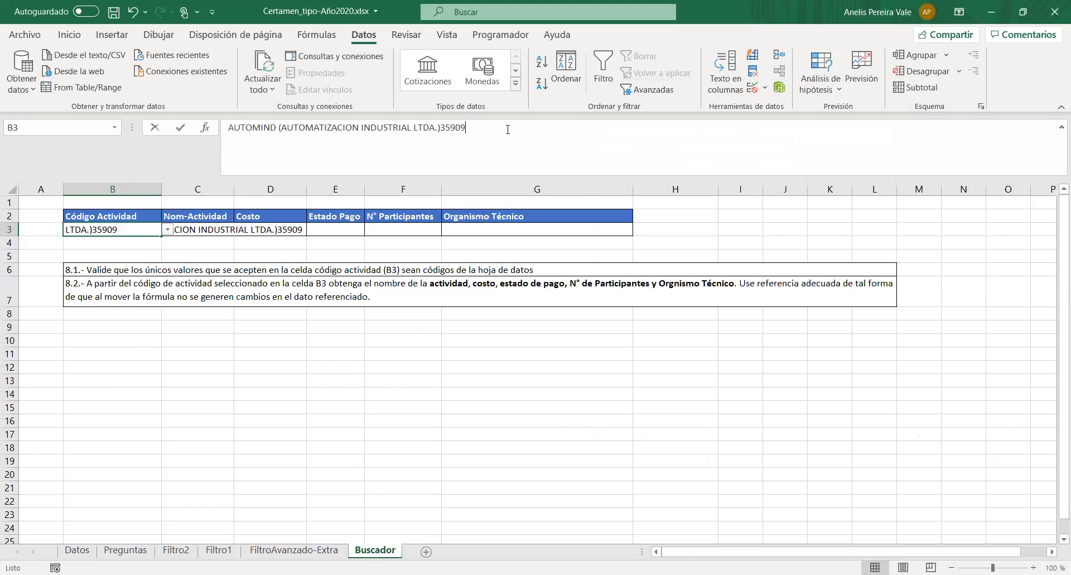
{"action": "left_click", "coordinate": [229, 234]}
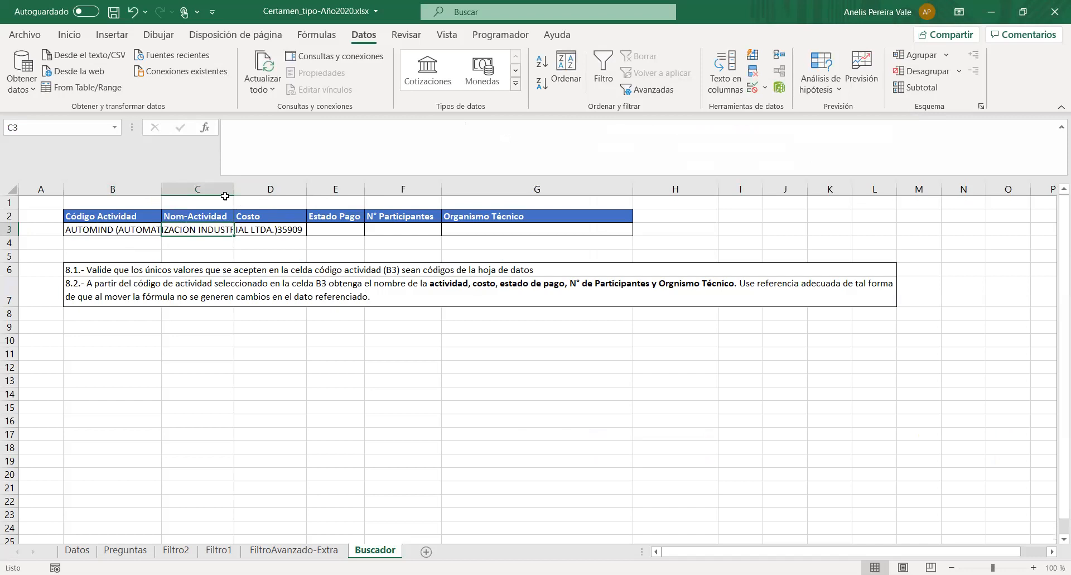
- Widen column B on Buscador until the full activity code in B3 fits inside its cell
{"action": "left_click_drag", "start_coordinate": [161, 190], "coordinate": [278, 190]}
{"action": "left_click", "coordinate": [238, 231]}
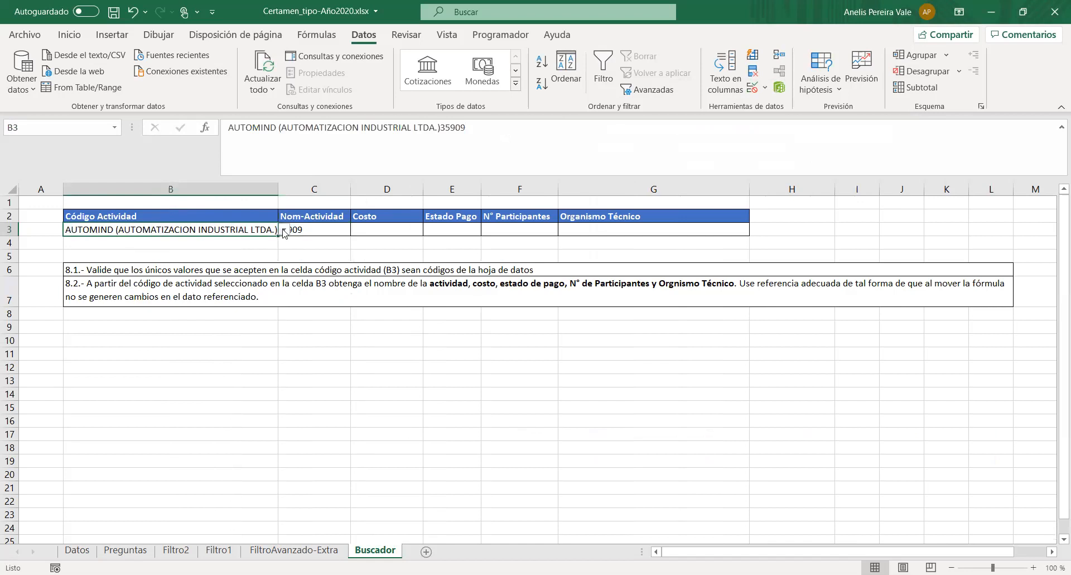
{"action": "left_click", "coordinate": [281, 234]}
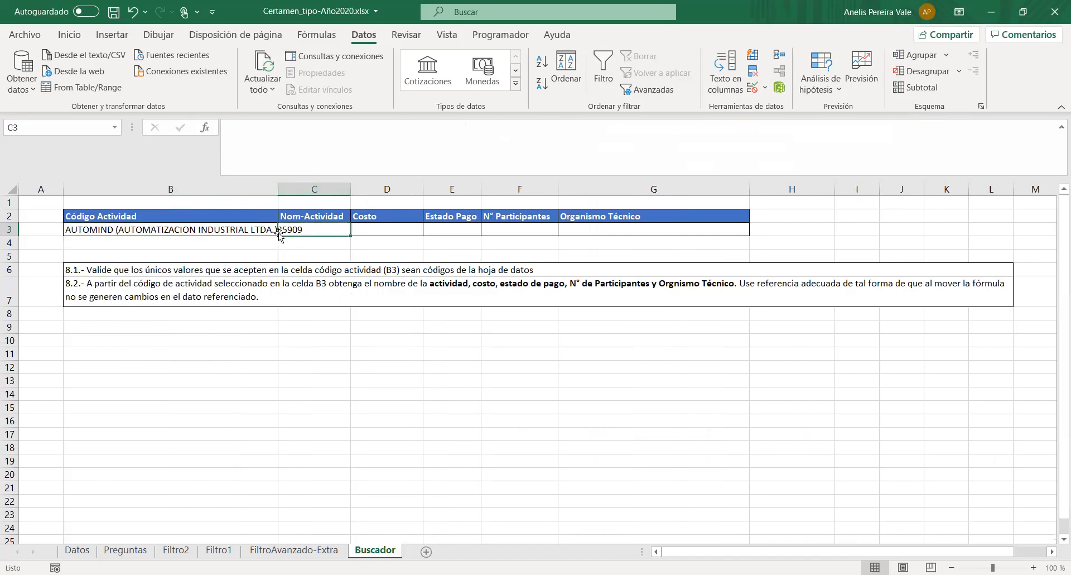
{"action": "left_click_drag", "start_coordinate": [281, 189], "coordinate": [375, 190]}
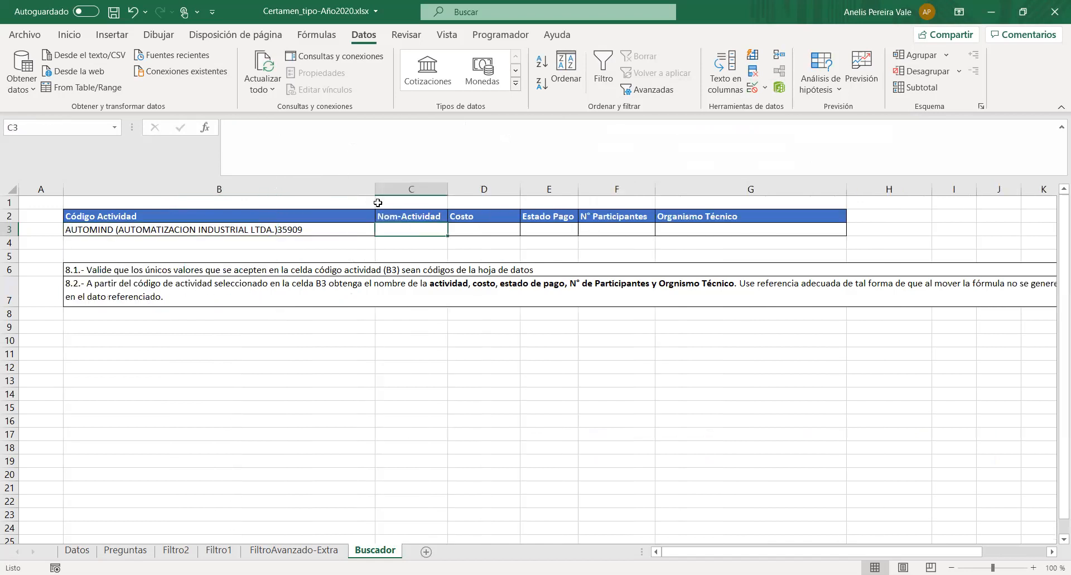
{"action": "left_click", "coordinate": [336, 233]}
{"action": "left_click", "coordinate": [416, 226]}
- Choose ABMATIC LTDA.35884 from the allowed codes as the Código Actividad in B3
{"action": "left_click", "coordinate": [262, 229]}
{"action": "left_click", "coordinate": [382, 229]}
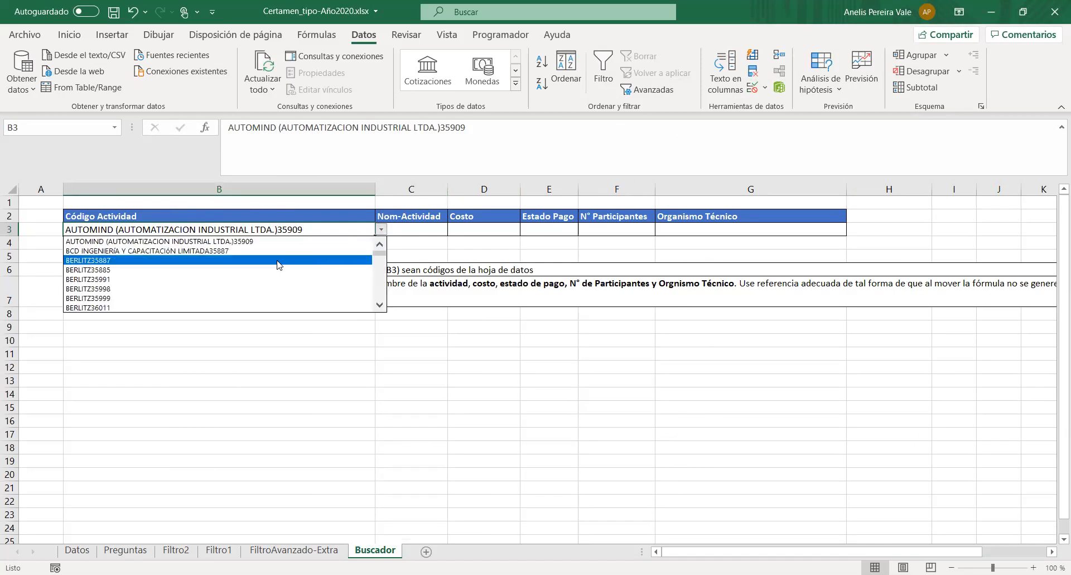
{"action": "scroll", "coordinate": [279, 254], "scroll_direction": "up", "scroll_amount": 1}
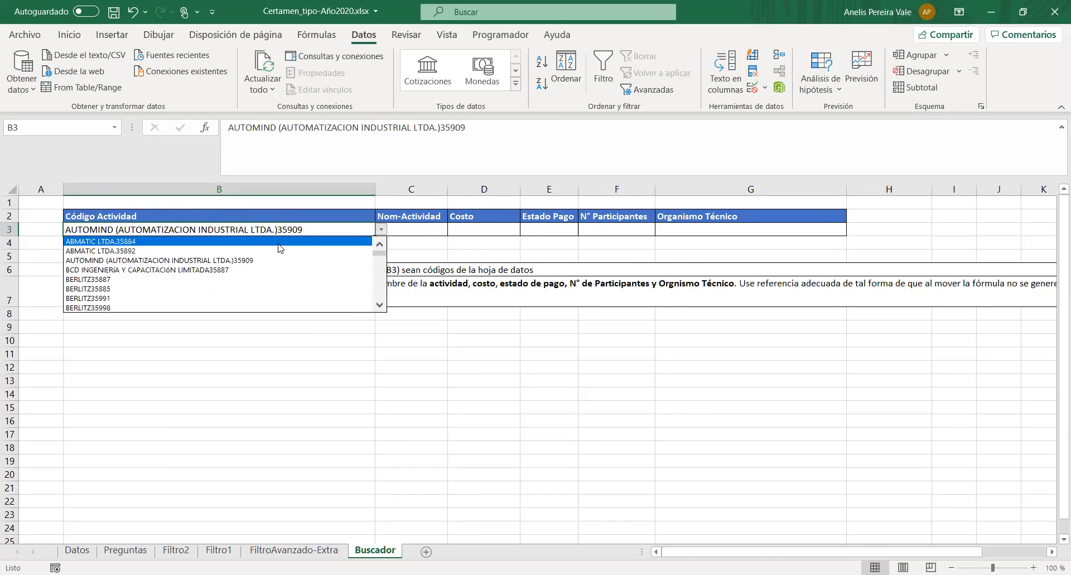
{"action": "left_click", "coordinate": [279, 244]}
{"action": "left_click", "coordinate": [140, 272]}
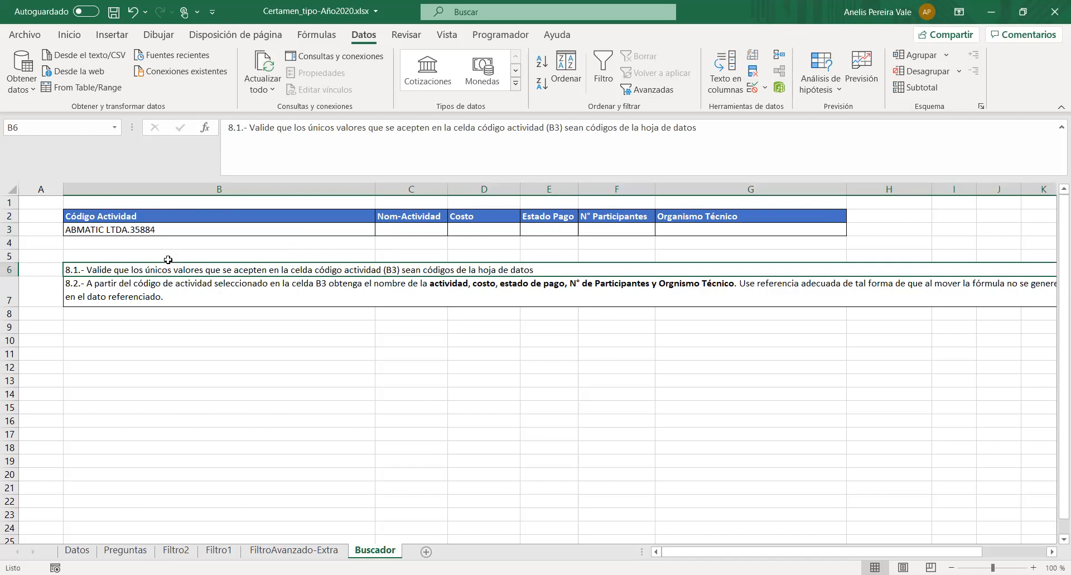
- Review the Buscador result fields from Nom-Actividad to Organismo Técnico and read the requirements of task 8.2
{"action": "left_click", "coordinate": [173, 231]}
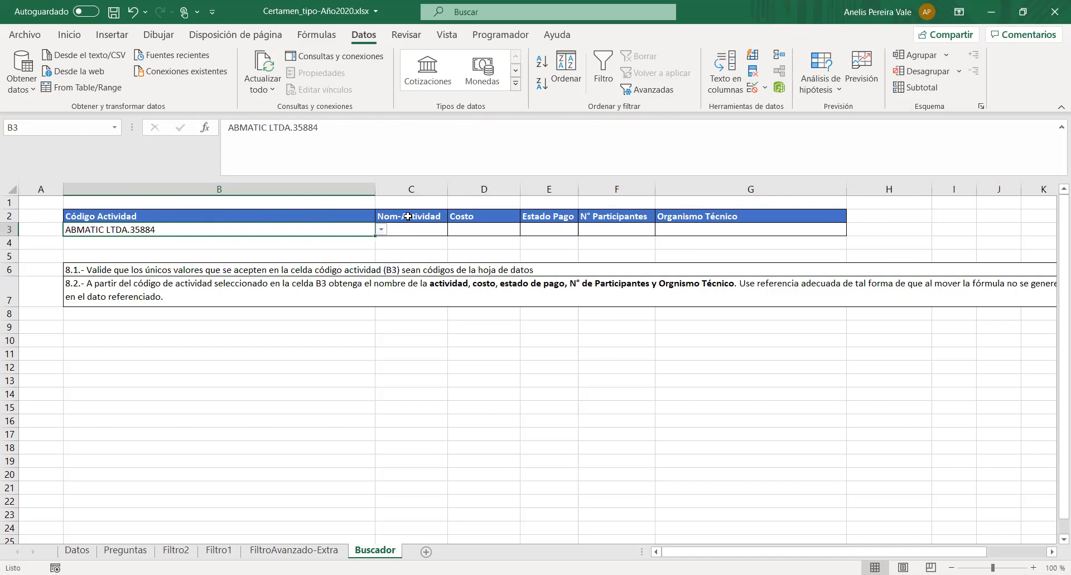
{"action": "left_click", "coordinate": [408, 229]}
{"action": "left_click", "coordinate": [479, 228]}
{"action": "left_click", "coordinate": [554, 230]}
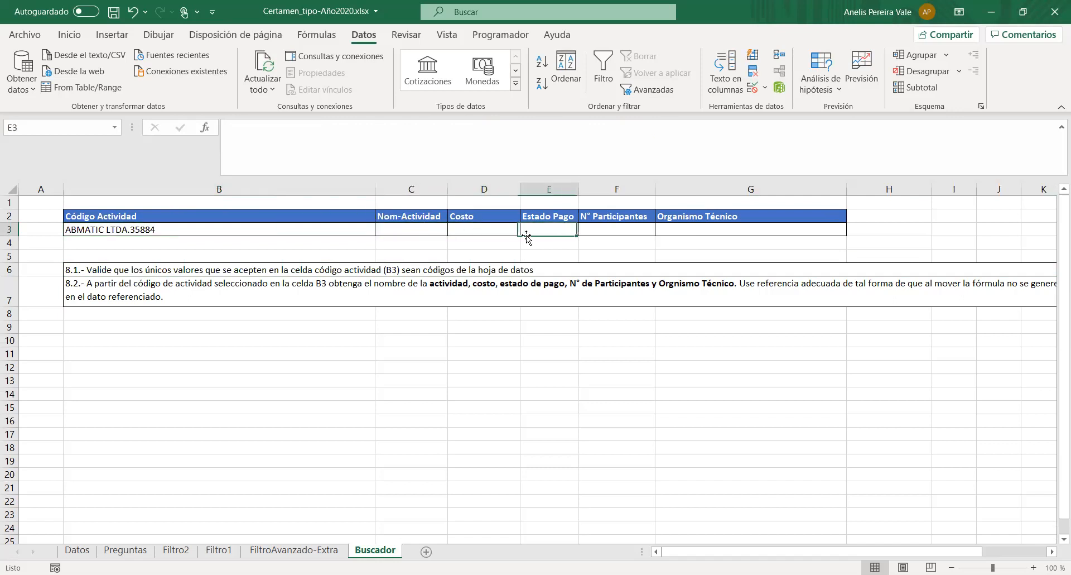
{"action": "left_click", "coordinate": [469, 229]}
{"action": "left_click", "coordinate": [552, 229]}
{"action": "left_click", "coordinate": [614, 229]}
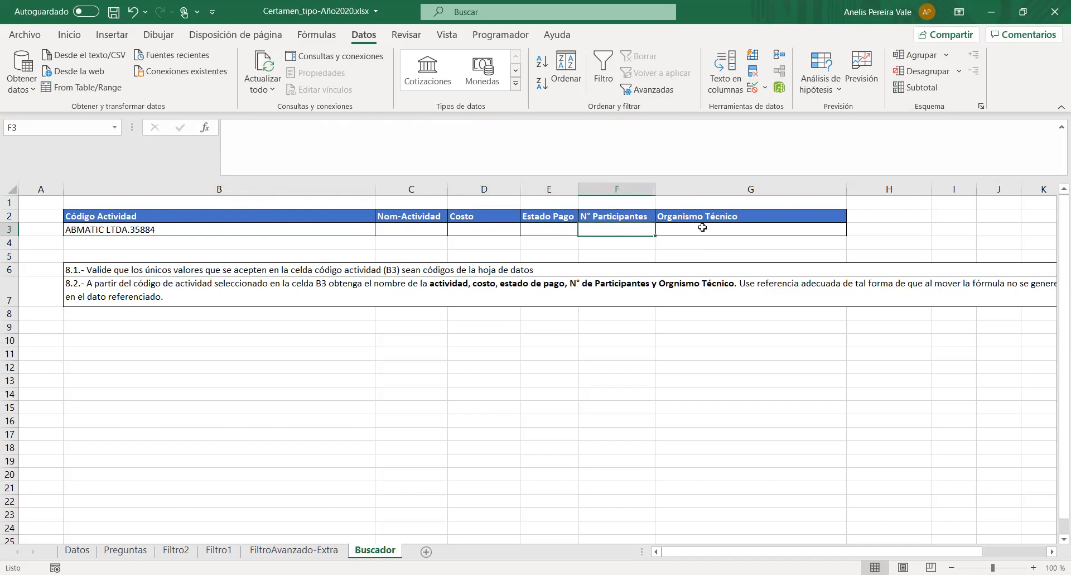
{"action": "left_click", "coordinate": [703, 227]}
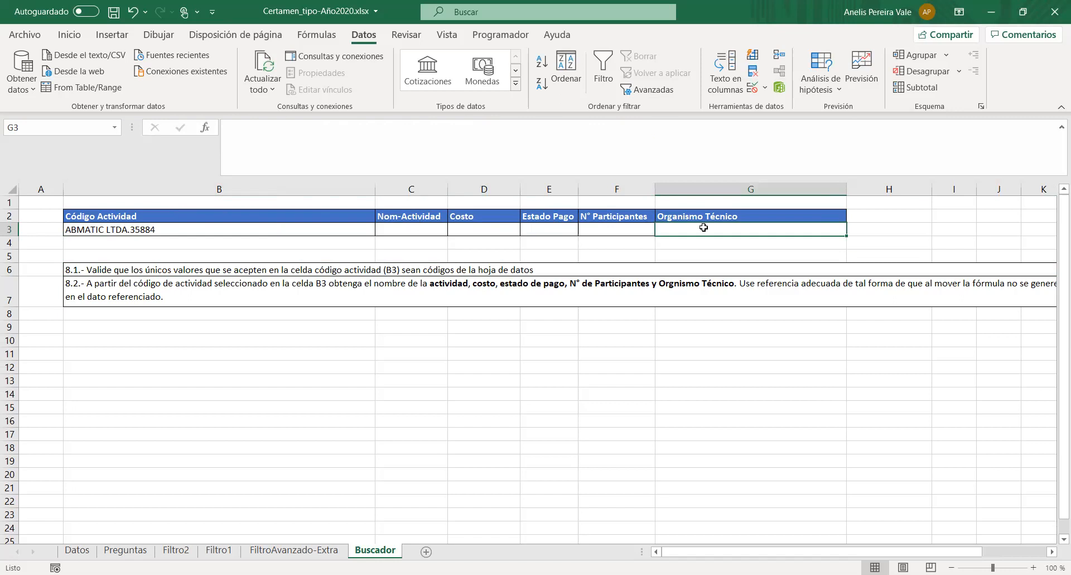
{"action": "left_click", "coordinate": [385, 233]}
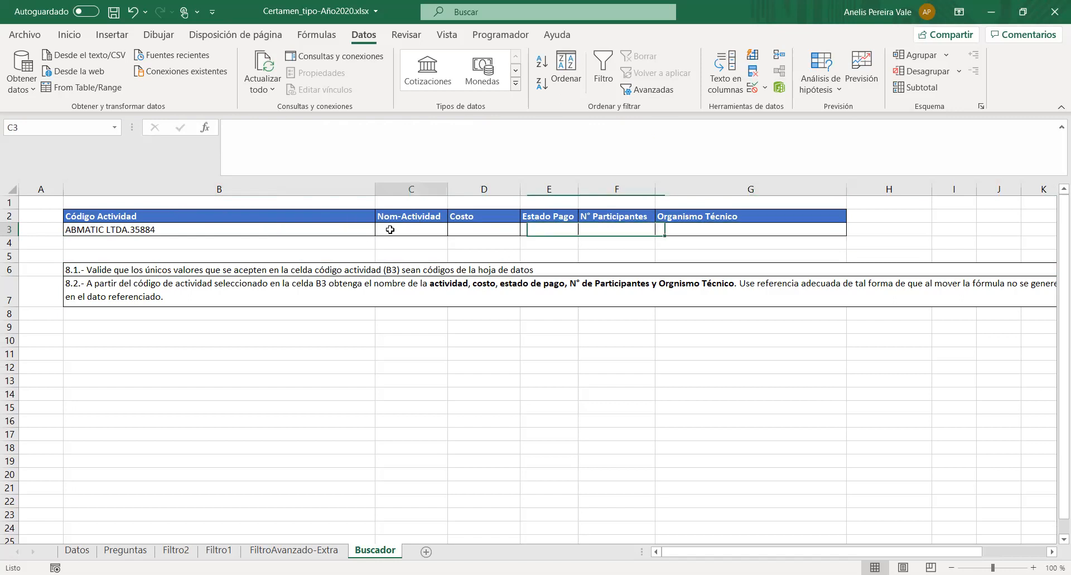
{"action": "left_click", "coordinate": [494, 285]}
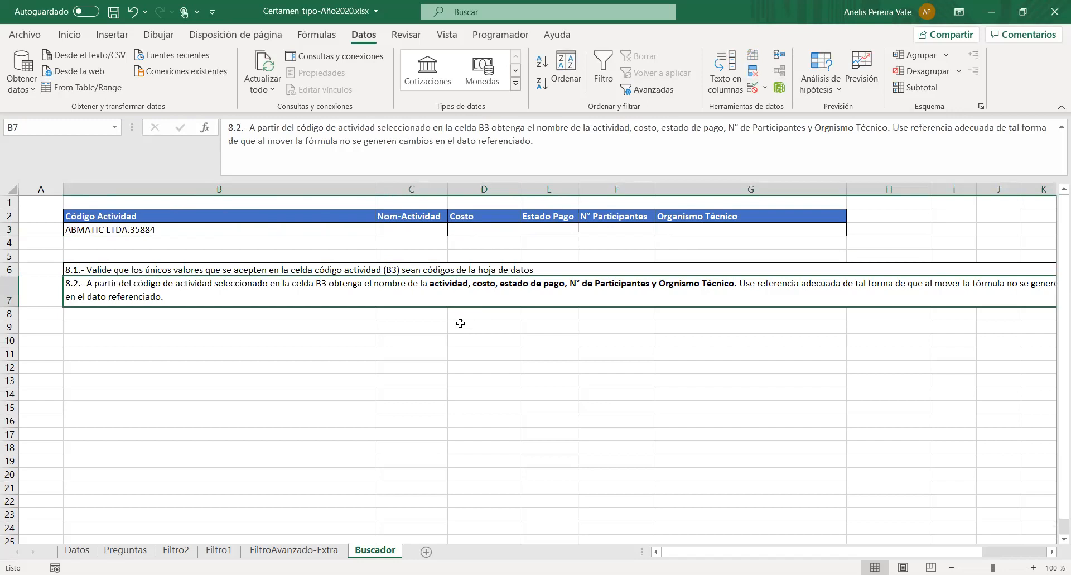
- Examine on Datos where the activity code column and the Nom-actividad column lie, checking the task sheets again
{"action": "left_click", "coordinate": [78, 551]}
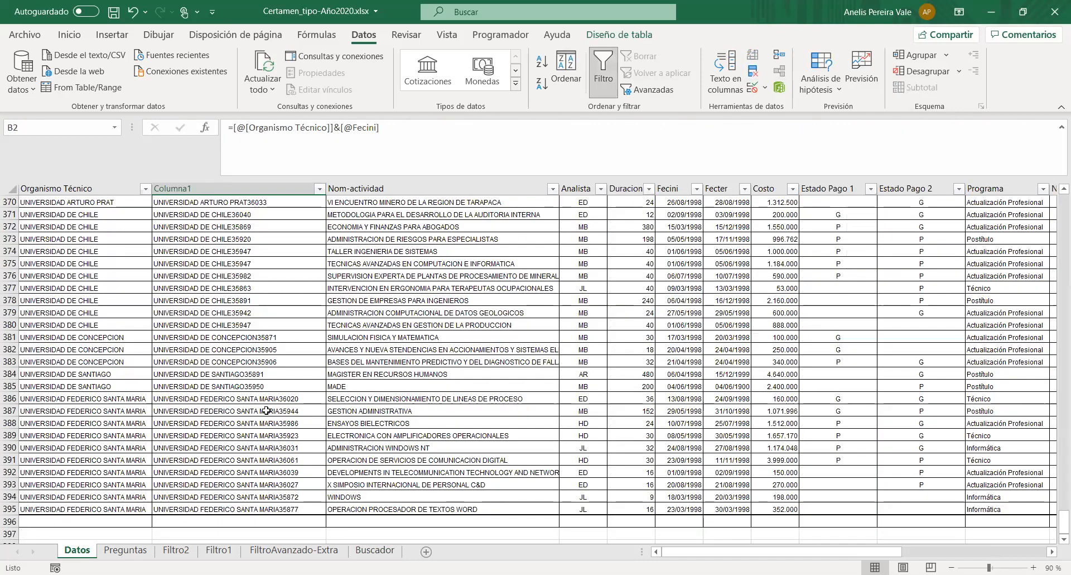
{"action": "scroll", "coordinate": [266, 410], "scroll_direction": "down", "scroll_amount": 20}
{"action": "scroll", "coordinate": [269, 393], "scroll_direction": "up", "scroll_amount": 10}
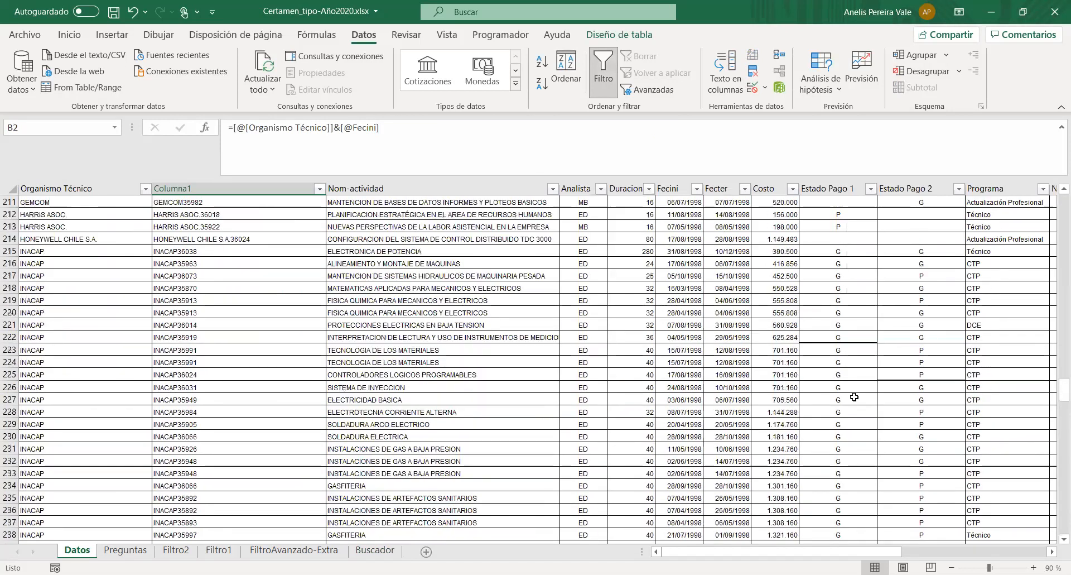
{"action": "left_click_drag", "start_coordinate": [1057, 399], "coordinate": [1054, 195]}
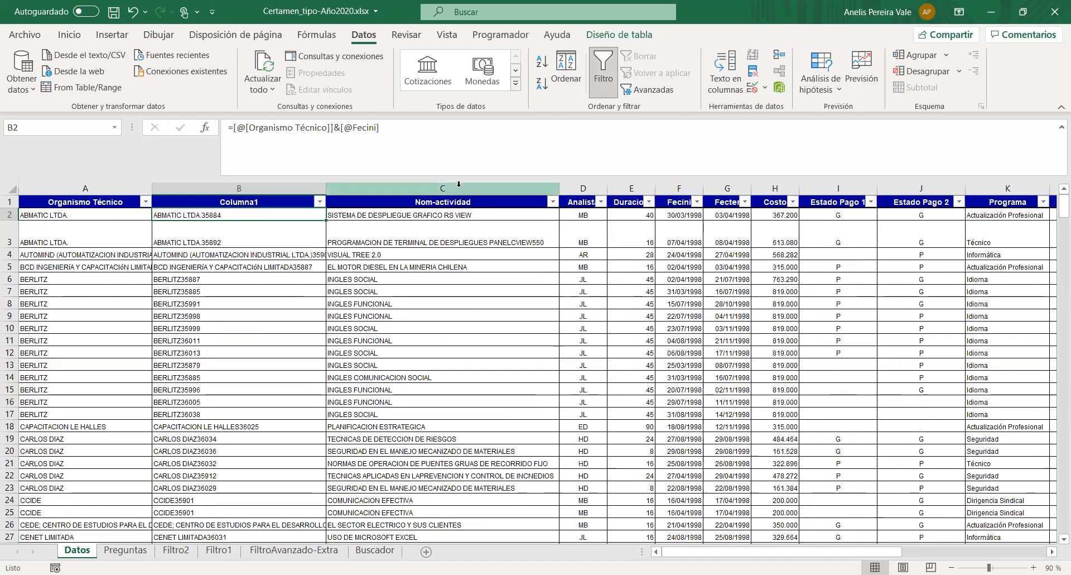
{"action": "left_click", "coordinate": [416, 205]}
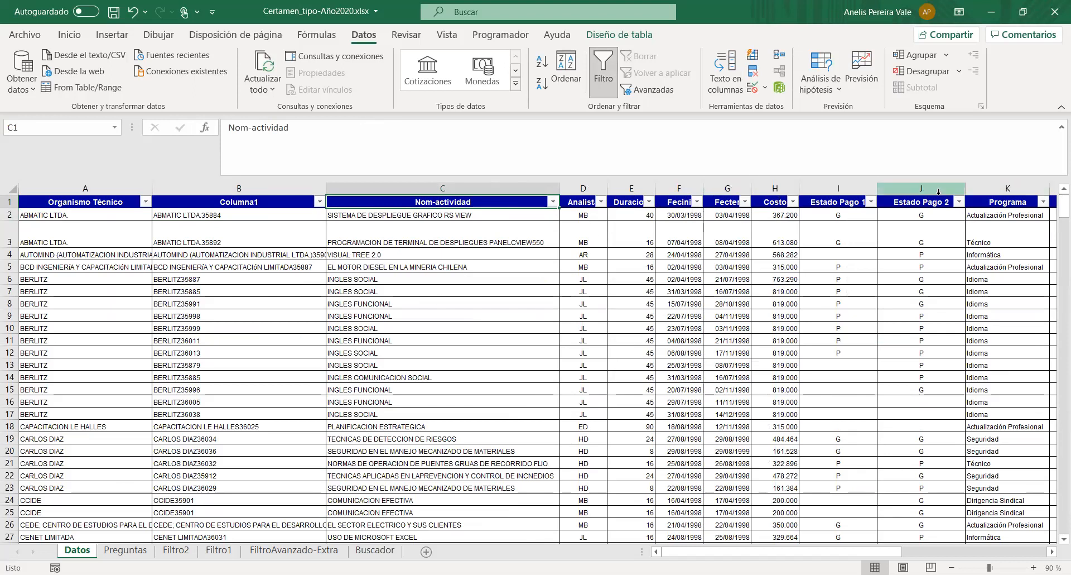
{"action": "left_click", "coordinate": [125, 550]}
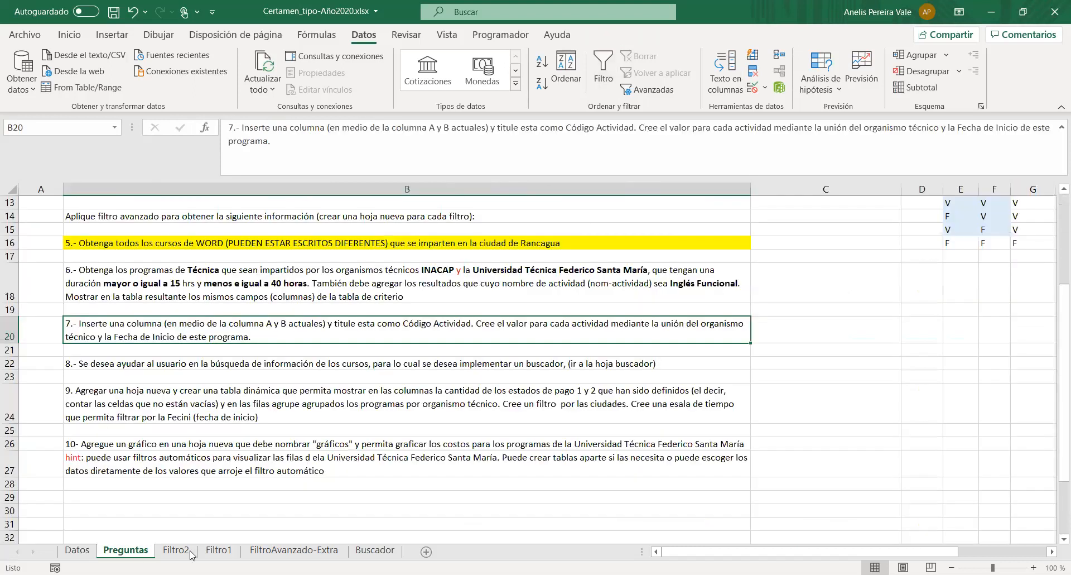
{"action": "left_click", "coordinate": [374, 550]}
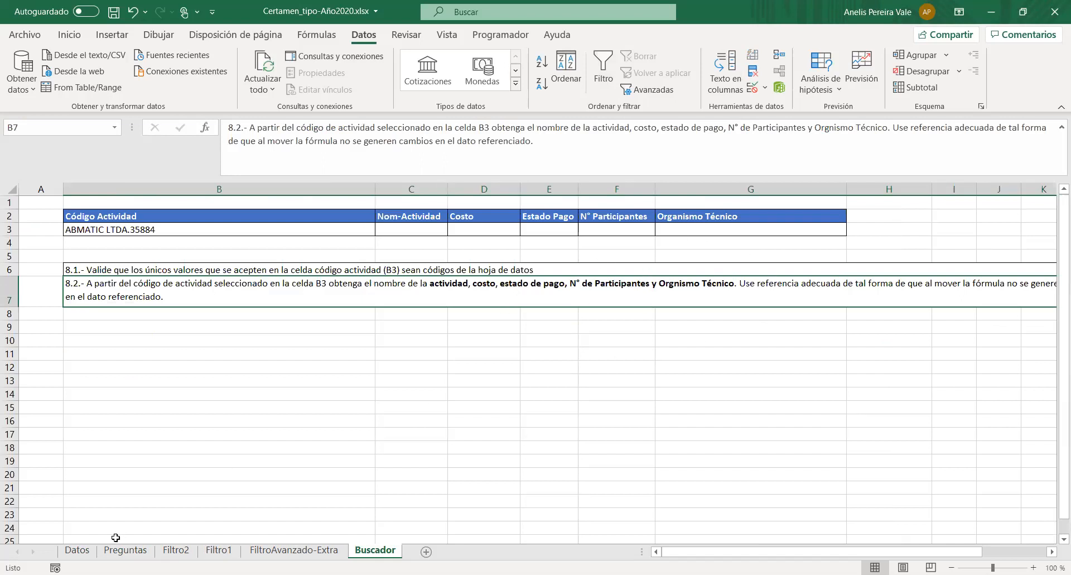
{"action": "left_click", "coordinate": [78, 550]}
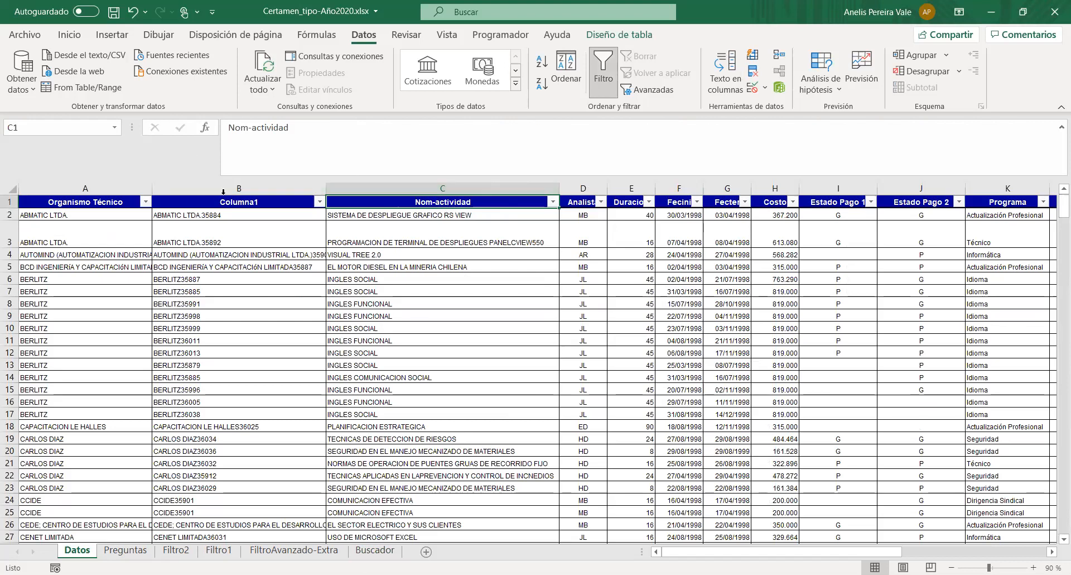
{"action": "left_click", "coordinate": [246, 182]}
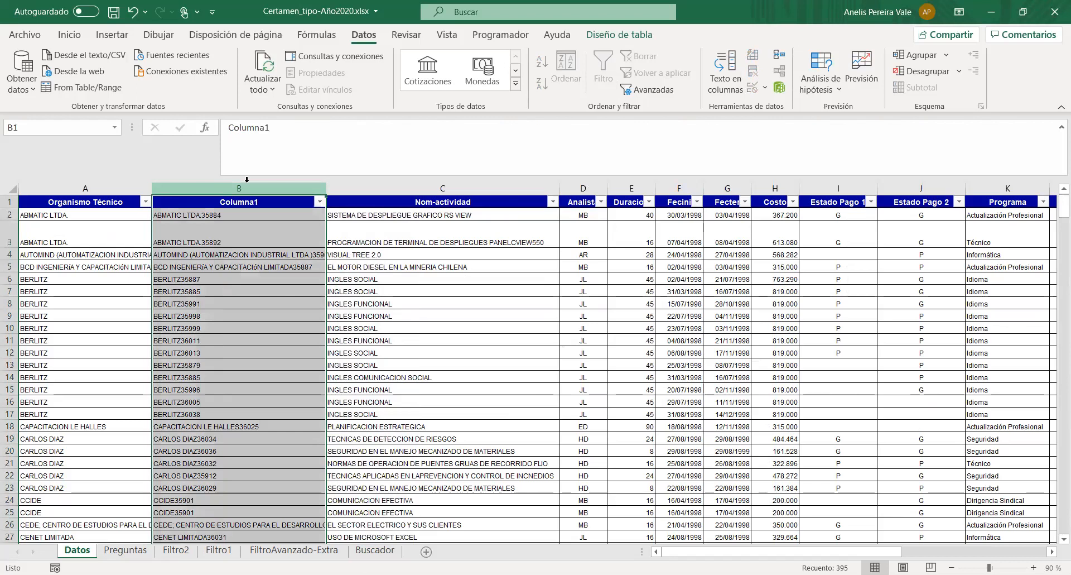
{"action": "left_click", "coordinate": [403, 191]}
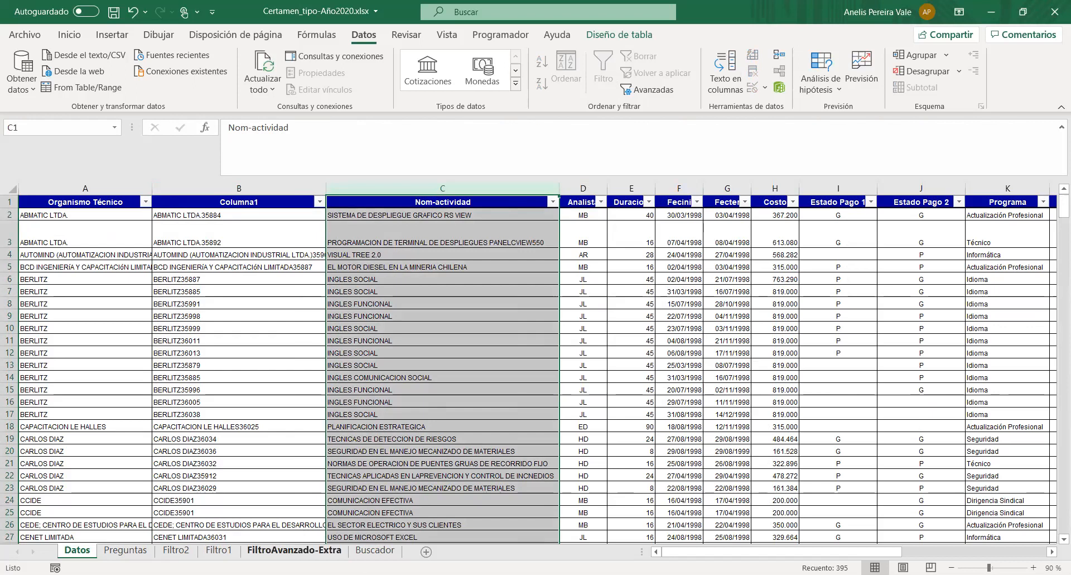
- Start a BUSCARV formula in Buscador's Nom-Actividad cell C3 with B3 as the lookup value
{"action": "left_click", "coordinate": [360, 554]}
{"action": "left_click", "coordinate": [398, 230]}
{"action": "left_click", "coordinate": [300, 146]}
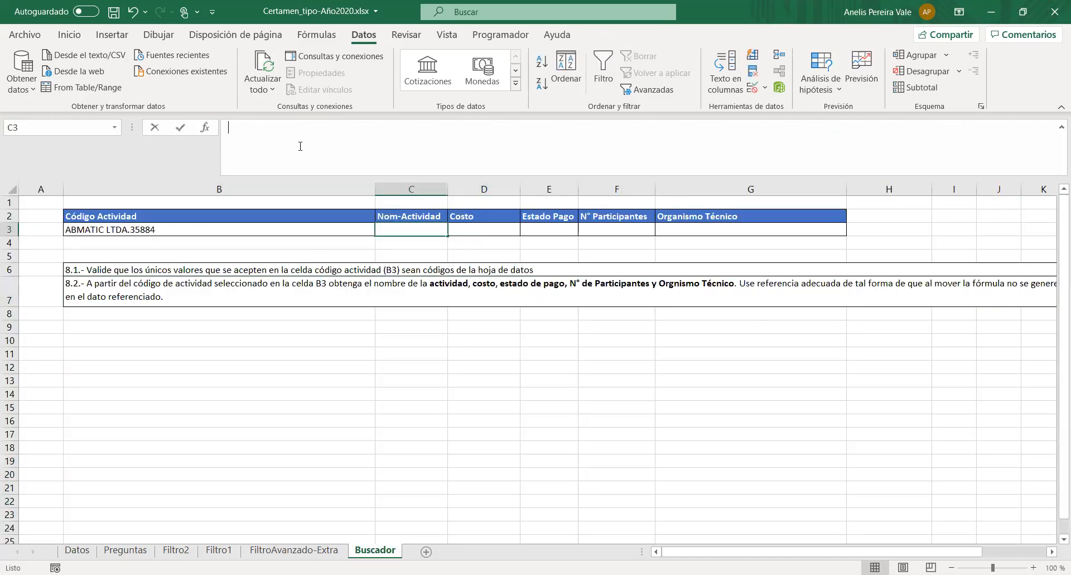
{"action": "type", "text": "="}
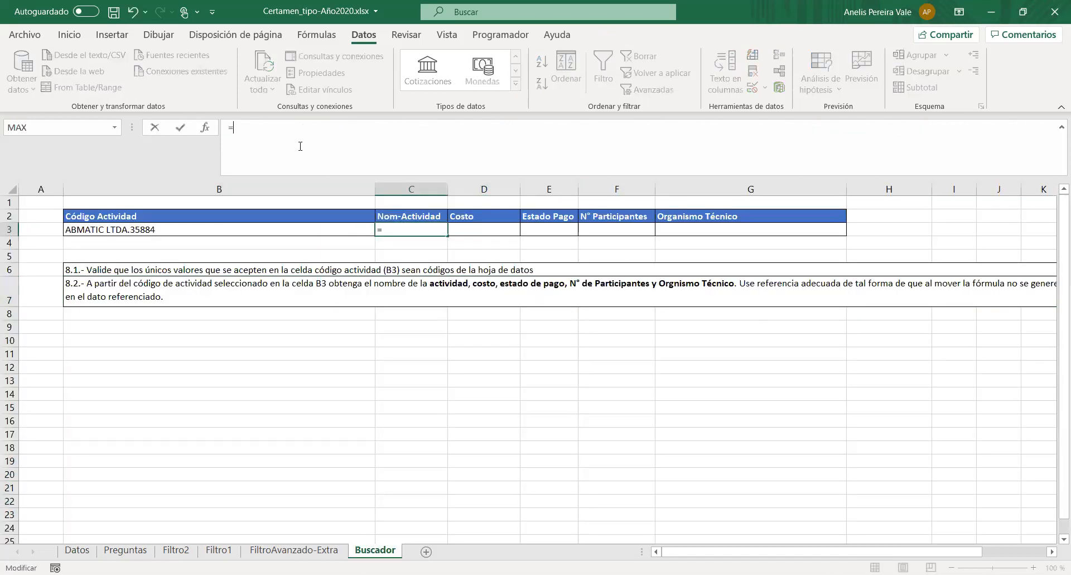
{"action": "type", "text": "BUscar"}
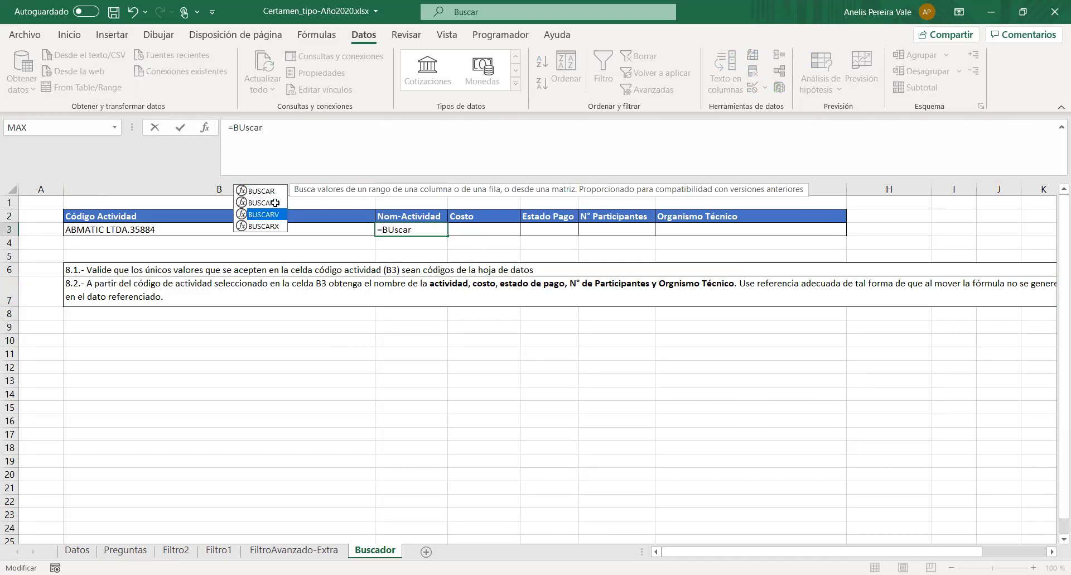
{"action": "key", "text": "Tab"}
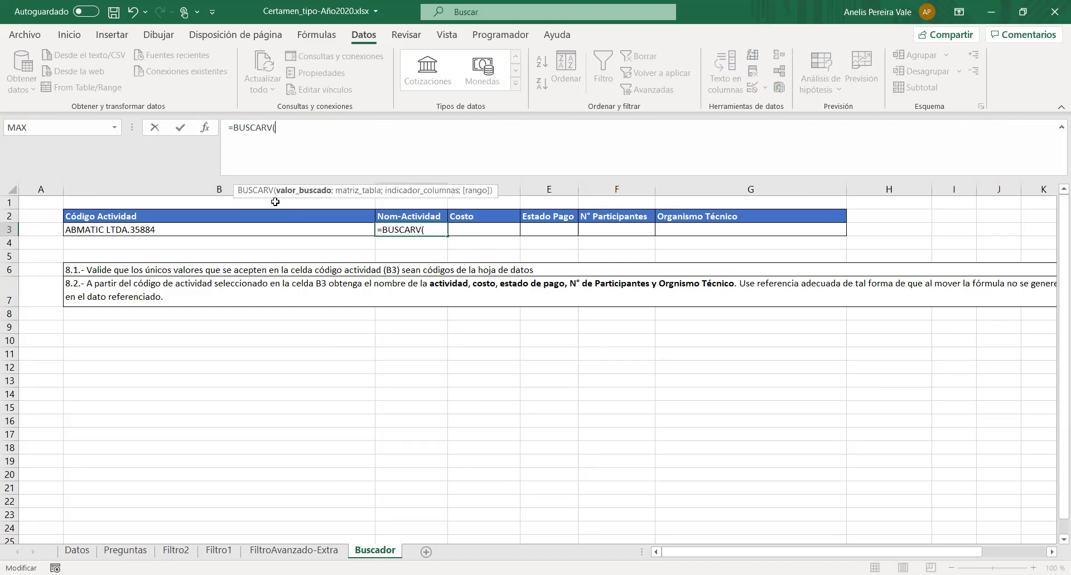
{"action": "left_click", "coordinate": [179, 234]}
{"action": "type", "text": ";"}
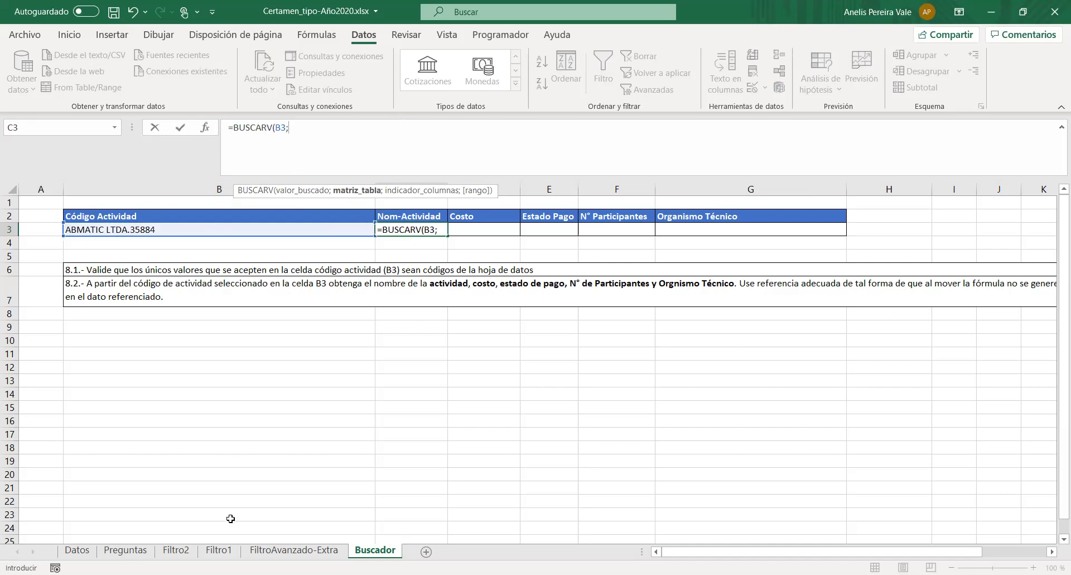
- Set the BUSCARV table range to the Datos table from Columna1 through Estado final, headers and all data rows included
{"action": "left_click", "coordinate": [94, 552]}
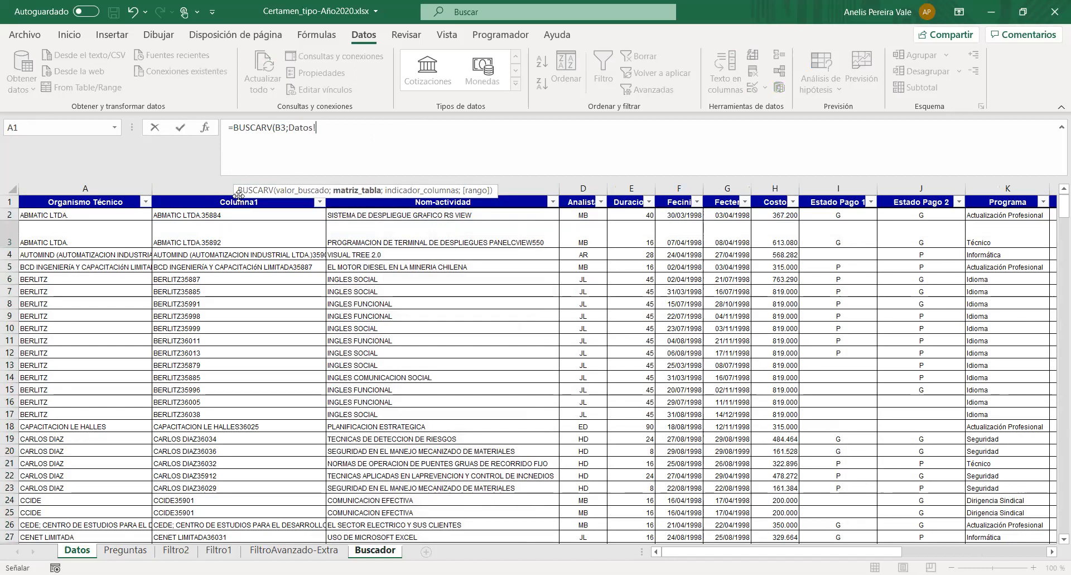
{"action": "left_click", "coordinate": [159, 203]}
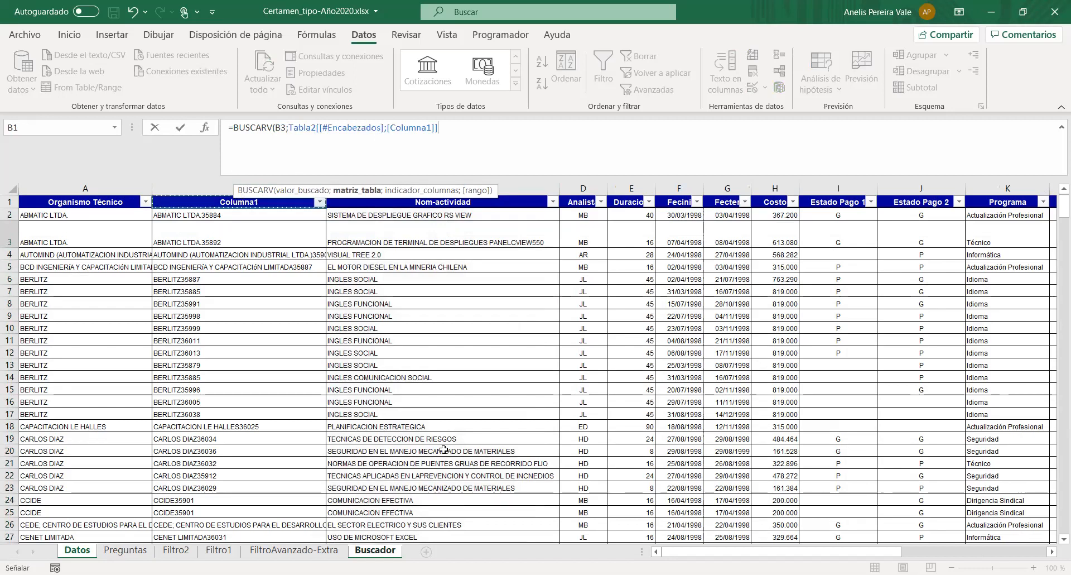
{"action": "left_click_drag", "start_coordinate": [160, 204], "coordinate": [1015, 549]}
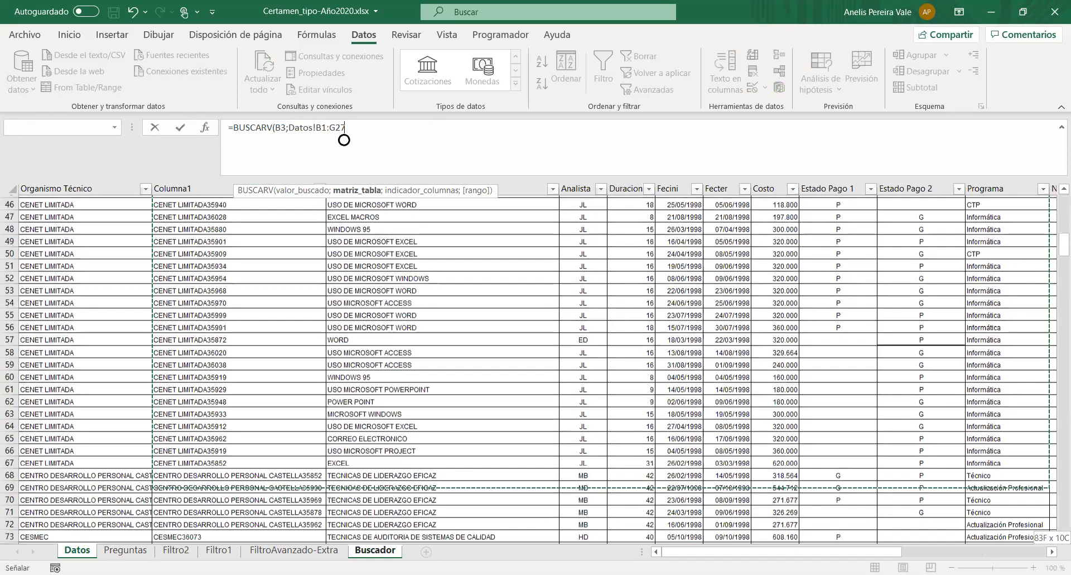
{"action": "left_click_drag", "start_coordinate": [1015, 549], "coordinate": [940, 508]}
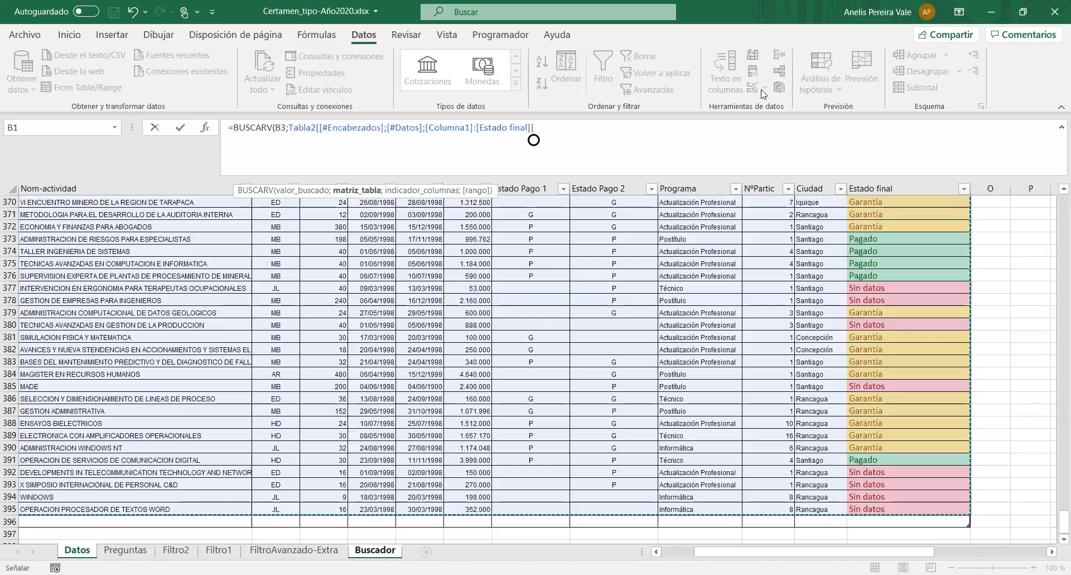
{"action": "type", "text": ";"}
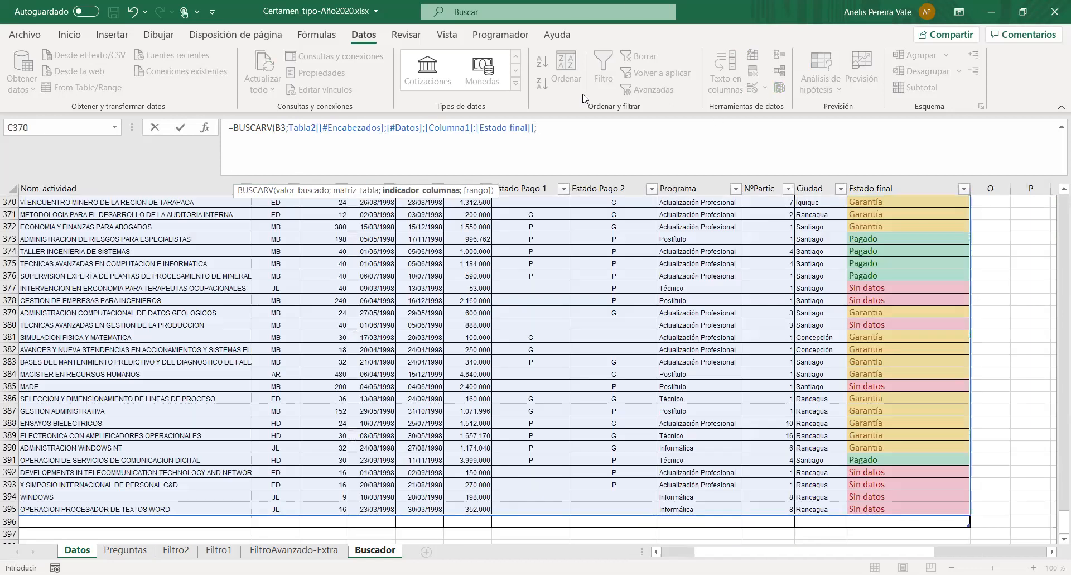
- Complete the BUSCARV formula in Buscador's C3 with column index 2 and exact match FALSO, and select the resulting cell
{"action": "left_click_drag", "start_coordinate": [1055, 527], "coordinate": [1055, 193]}
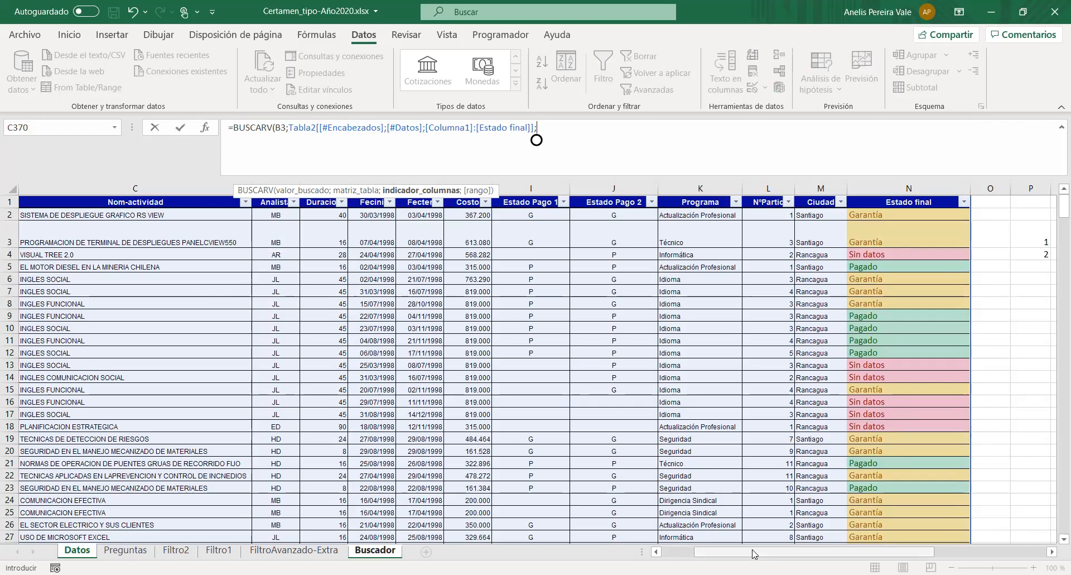
{"action": "scroll", "coordinate": [753, 555], "scroll_direction": "left", "scroll_amount": 2}
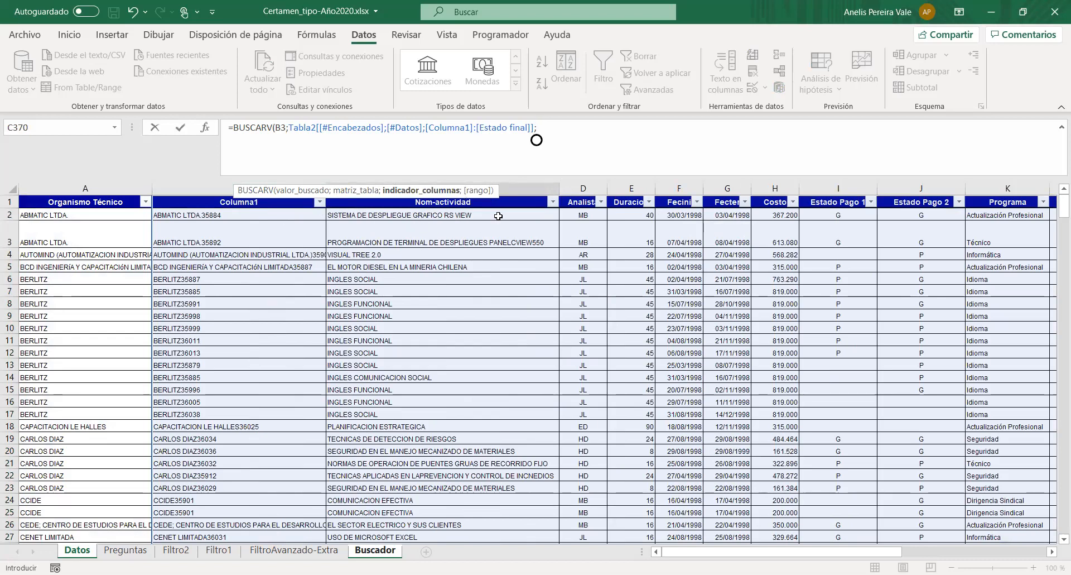
{"action": "type", "text": "2;"}
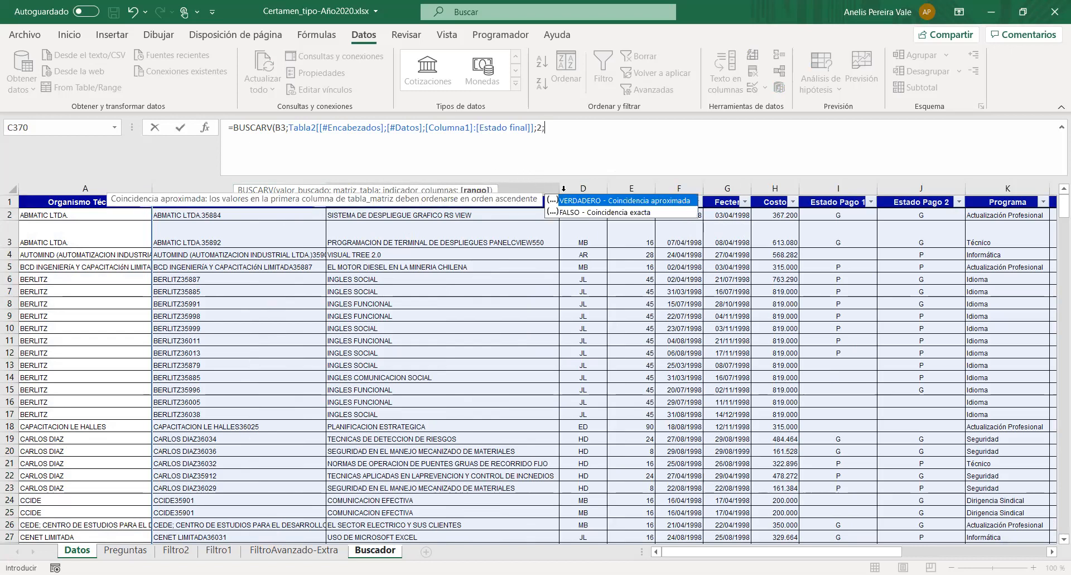
{"action": "left_click", "coordinate": [590, 216]}
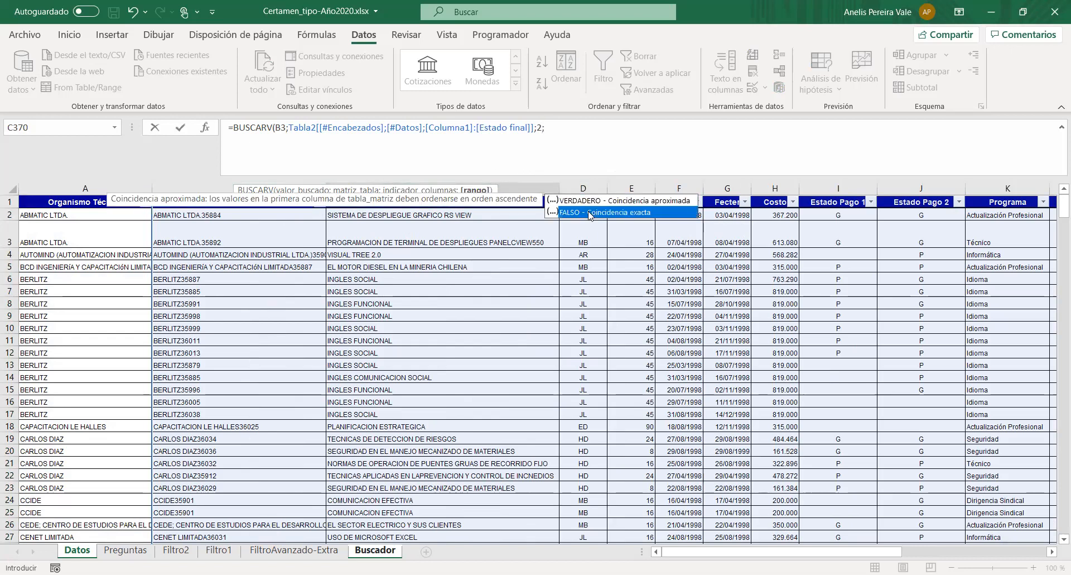
{"action": "key", "text": "Tab"}
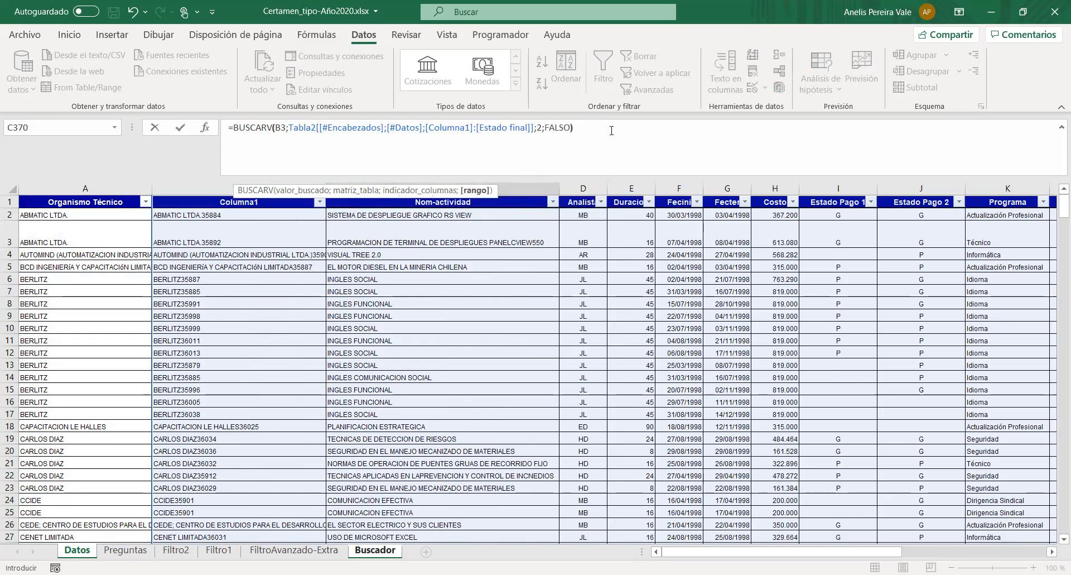
{"action": "type", "text": ")"}
{"action": "key", "text": "Return"}
{"action": "left_click_drag", "start_coordinate": [447, 183], "coordinate": [611, 206]}
{"action": "left_click", "coordinate": [482, 231]}
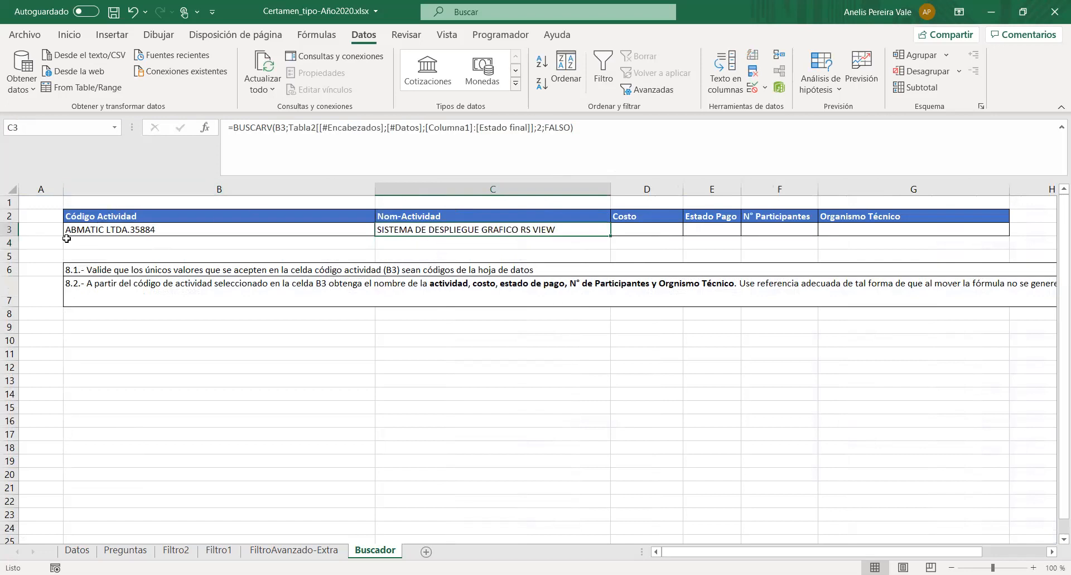
- Check the looked-up activity name against the first record's Columna1 code and Nom-actividad on Datos, and return to Buscador
{"action": "left_click", "coordinate": [77, 552]}
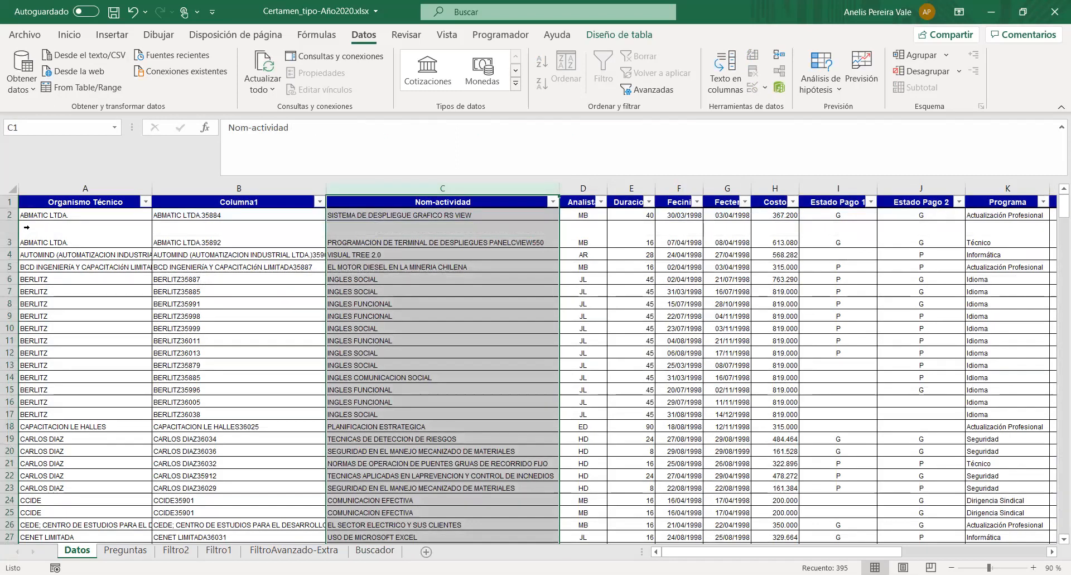
{"action": "left_click", "coordinate": [277, 215]}
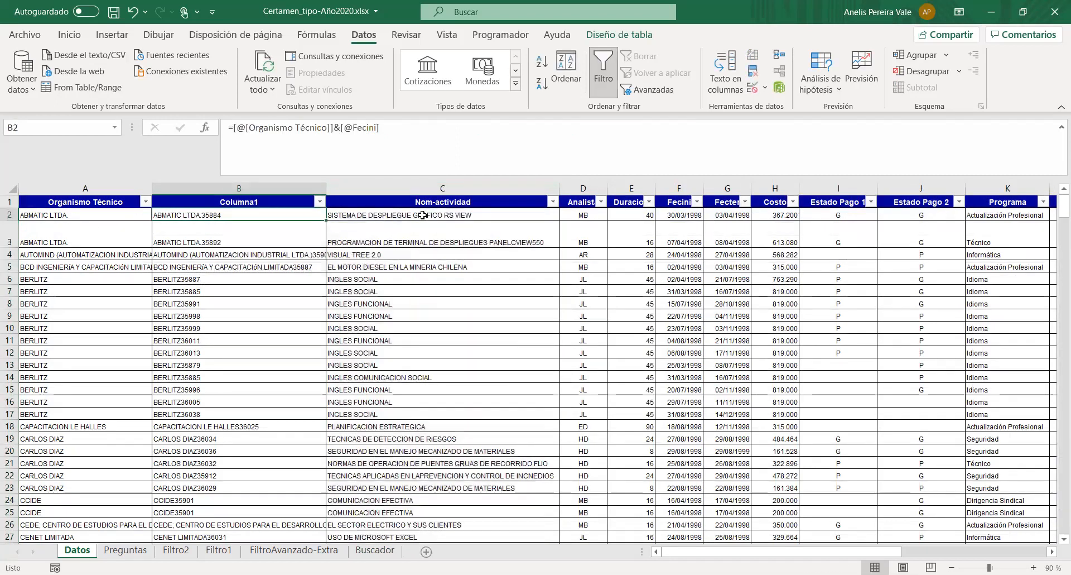
{"action": "left_click", "coordinate": [360, 217]}
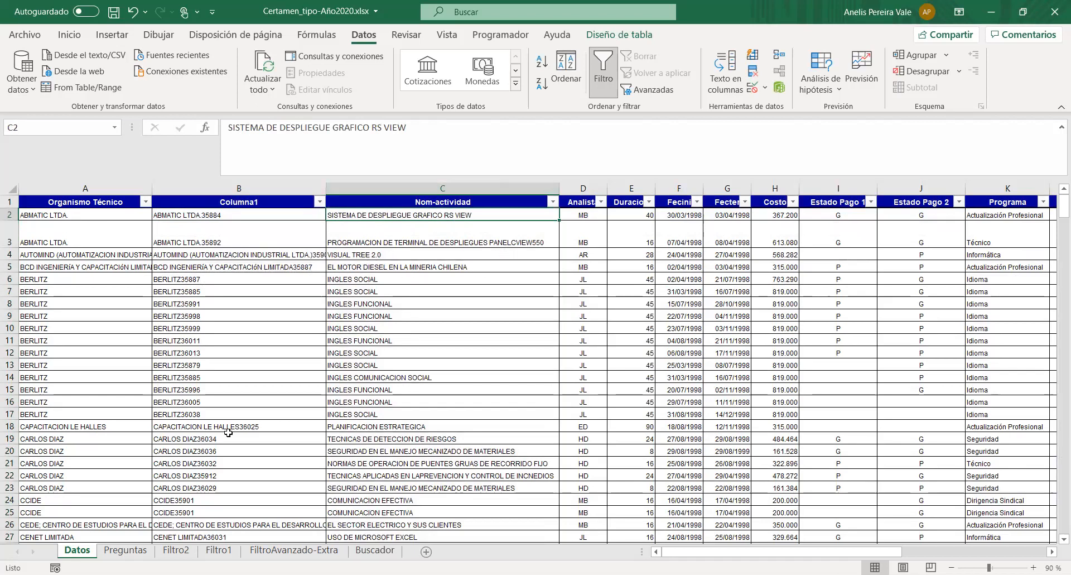
{"action": "left_click", "coordinate": [375, 550]}
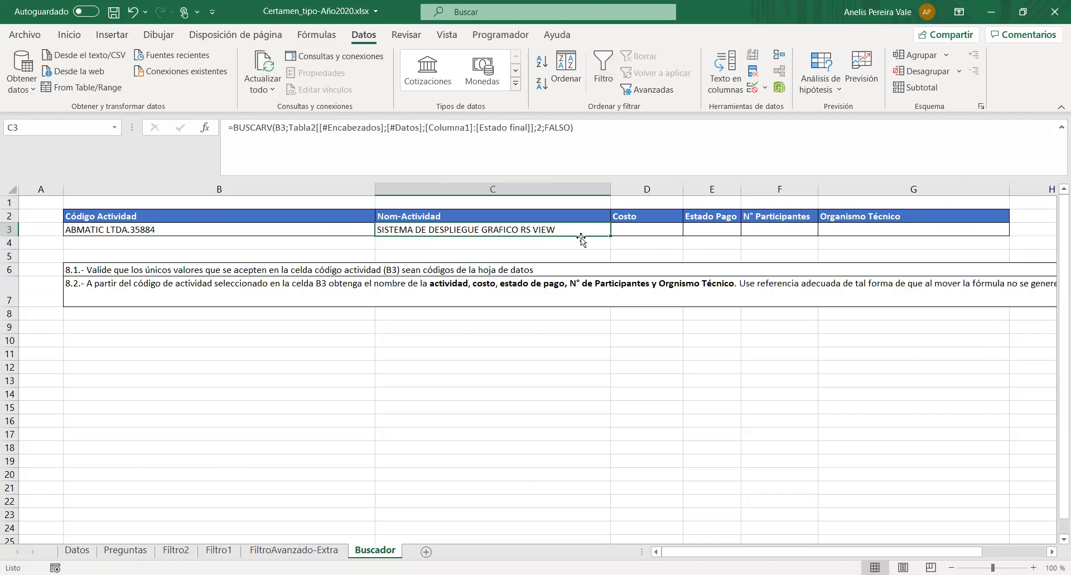
- Compare the B3 lookup code with Datos, examining where Columna1 and Organismo Técnico lie in relation to each other
{"action": "left_click", "coordinate": [321, 228]}
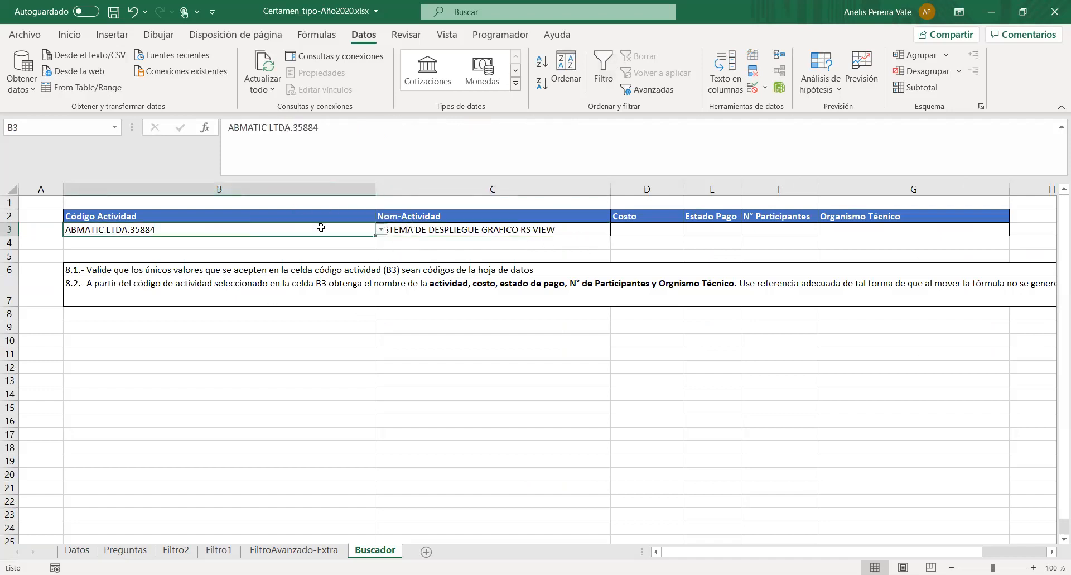
{"action": "left_click", "coordinate": [126, 549]}
{"action": "left_click", "coordinate": [77, 550]}
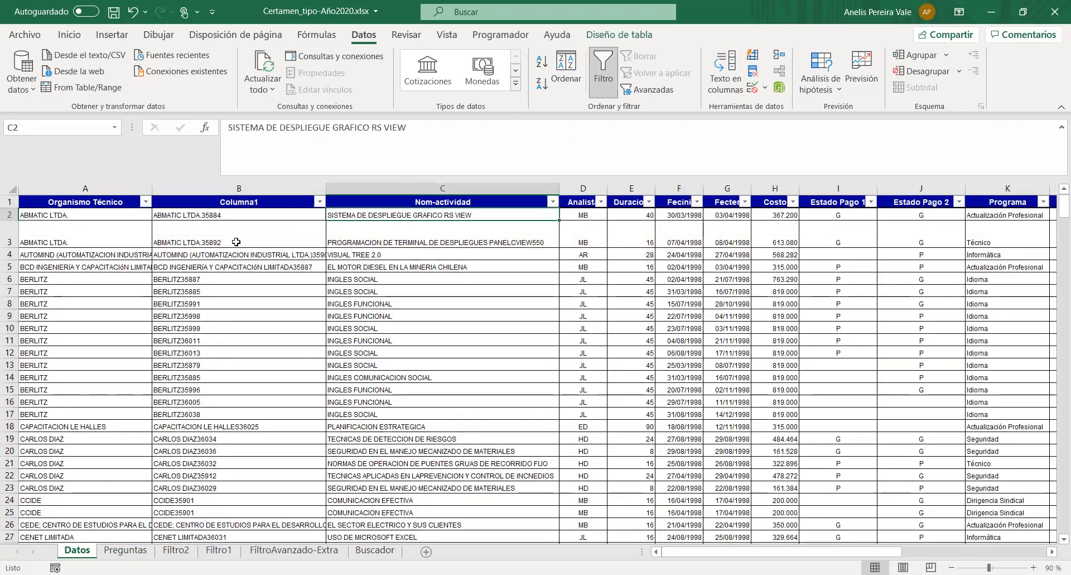
{"action": "left_click", "coordinate": [235, 191]}
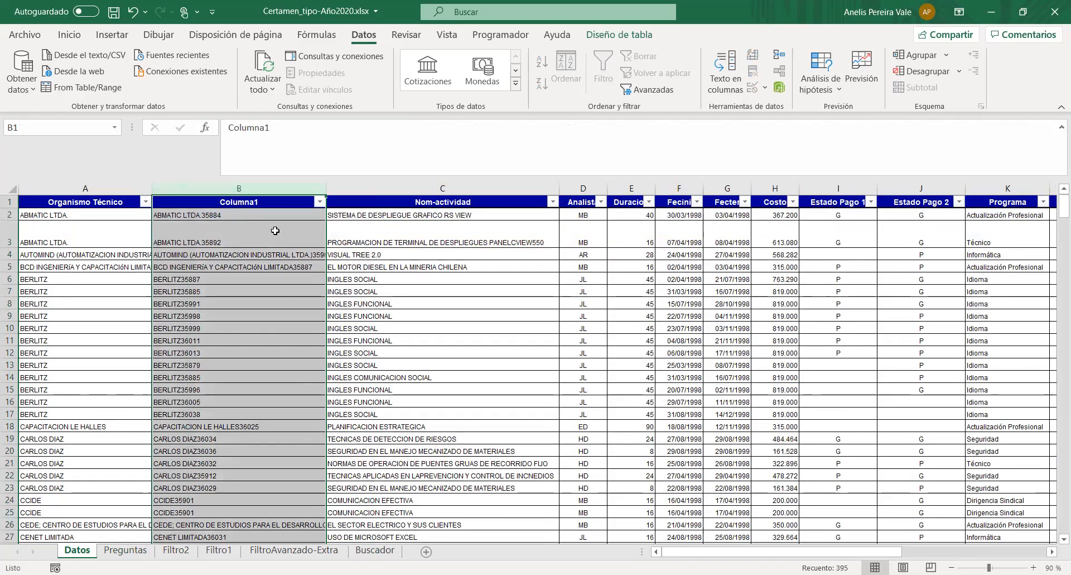
{"action": "left_click", "coordinate": [73, 187]}
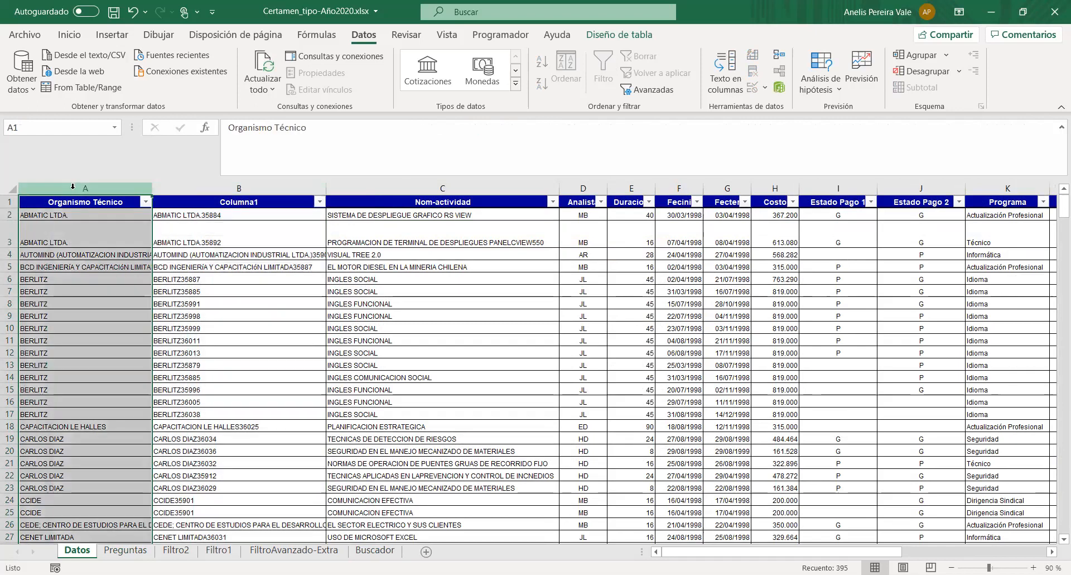
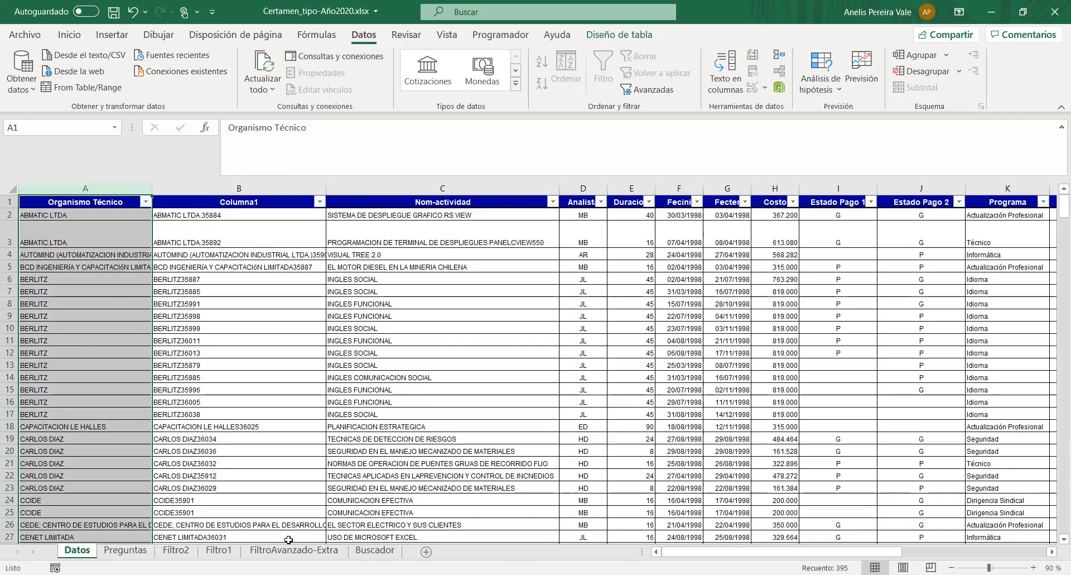
- Review the lookup result cells in Buscador's row 3 and widen the Estado Pago column
{"action": "left_click", "coordinate": [176, 550]}
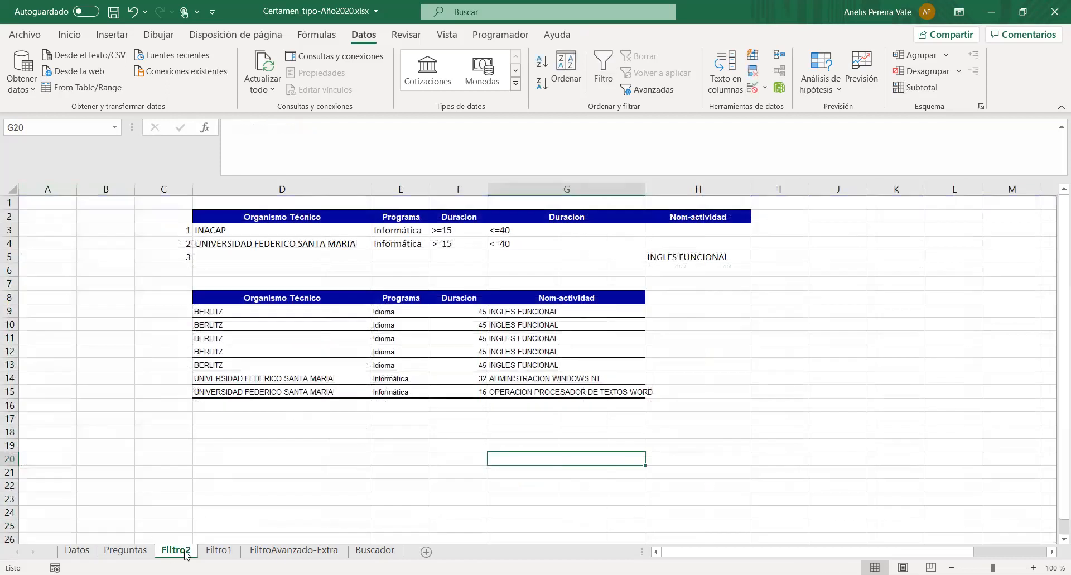
{"action": "left_click", "coordinate": [375, 549]}
{"action": "left_click", "coordinate": [446, 229]}
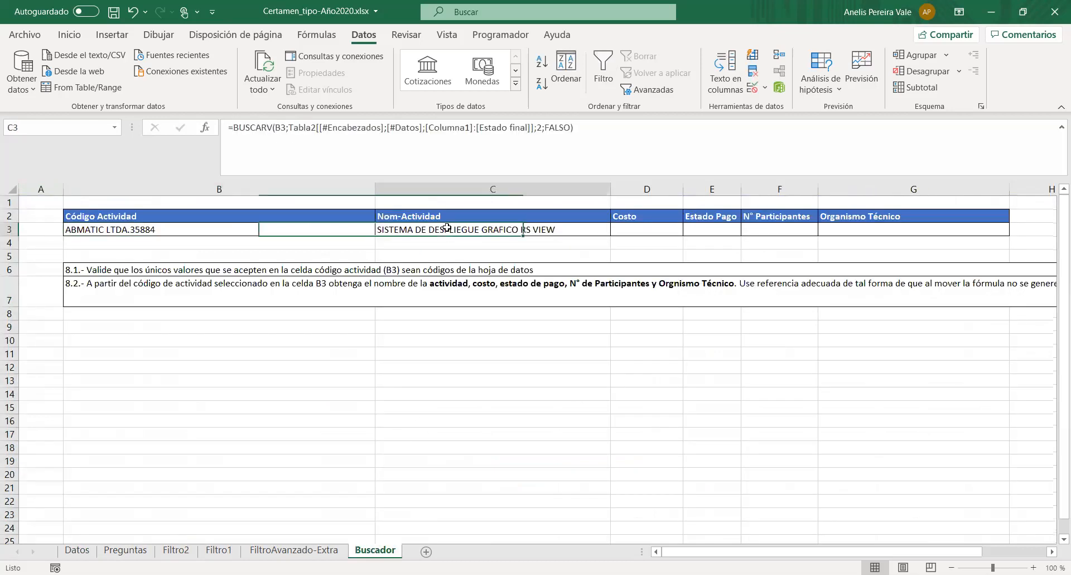
{"action": "left_click", "coordinate": [629, 232]}
{"action": "left_click", "coordinate": [731, 229]}
{"action": "left_click", "coordinate": [769, 228]}
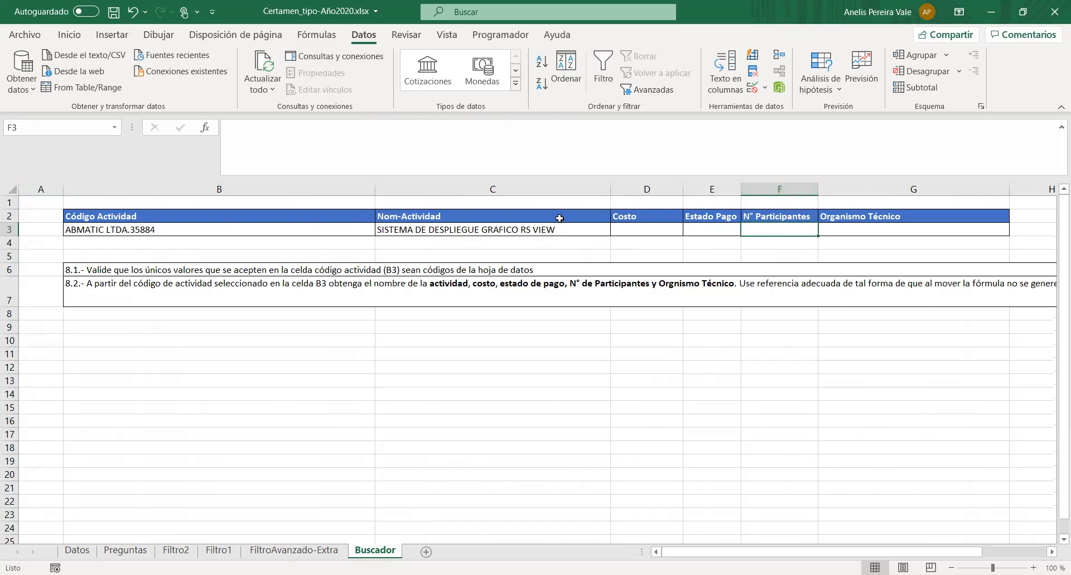
{"action": "left_click", "coordinate": [869, 217]}
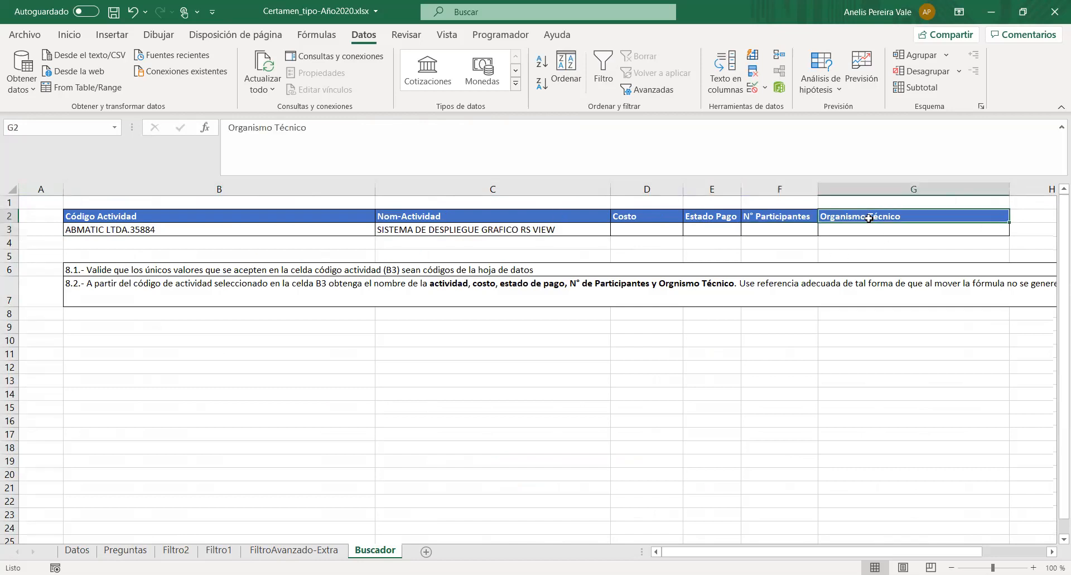
{"action": "left_click", "coordinate": [629, 228]}
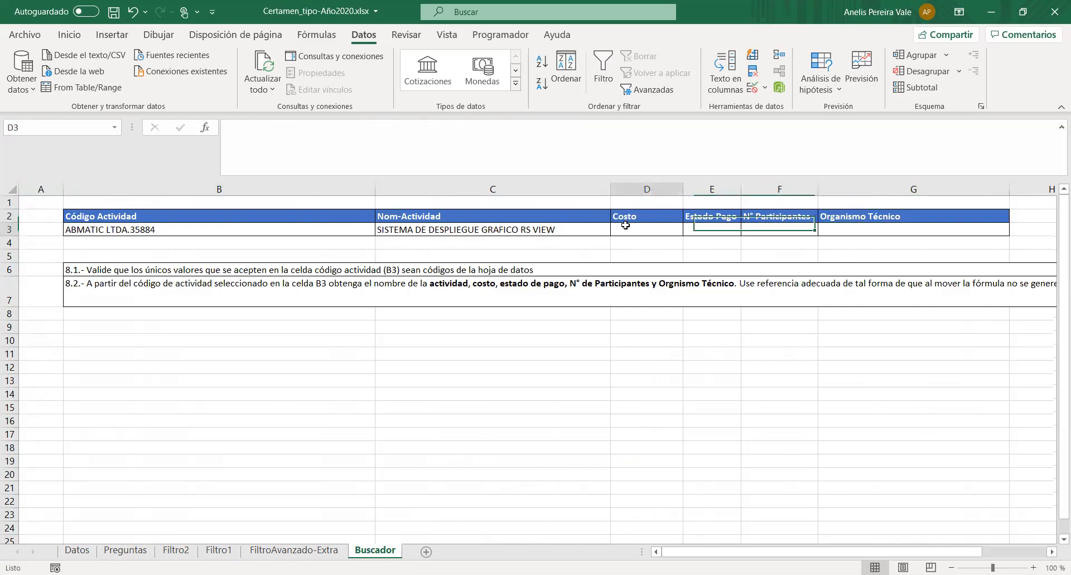
{"action": "left_click_drag", "start_coordinate": [741, 189], "coordinate": [808, 189]}
{"action": "left_click", "coordinate": [579, 228]}
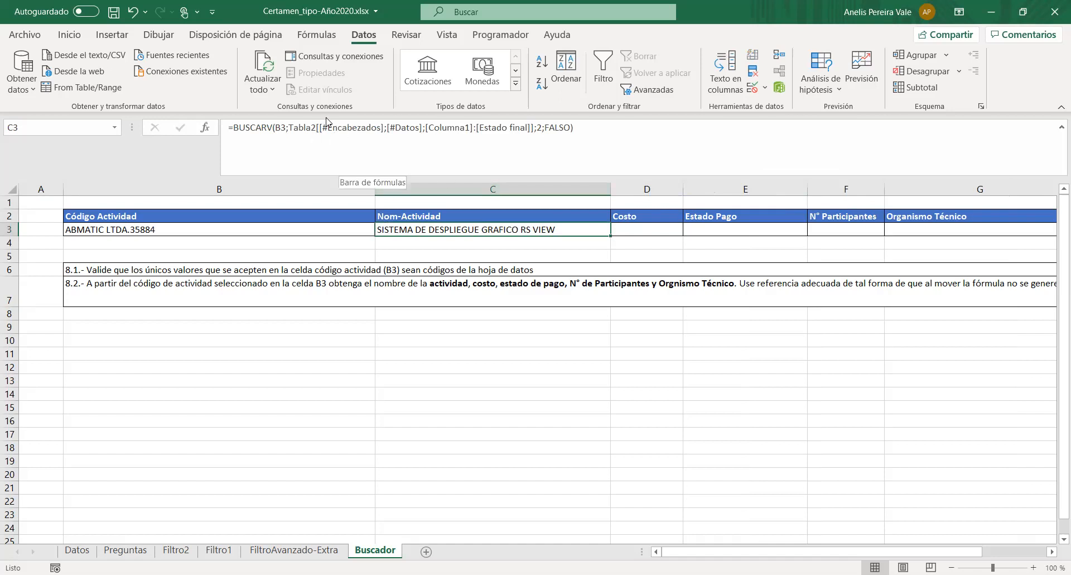
{"action": "left_click", "coordinate": [289, 126]}
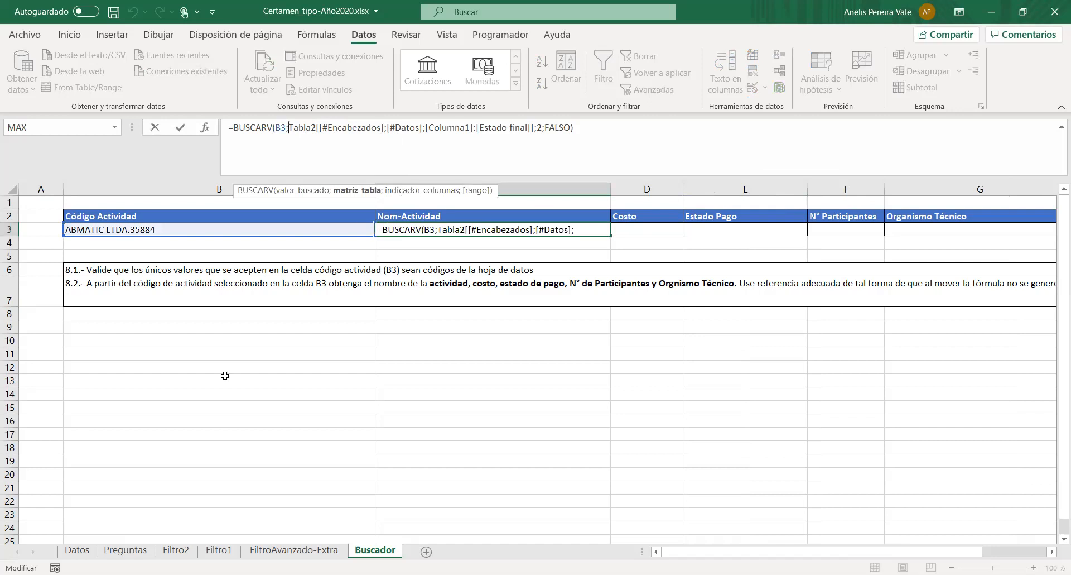
{"action": "left_click", "coordinate": [77, 549]}
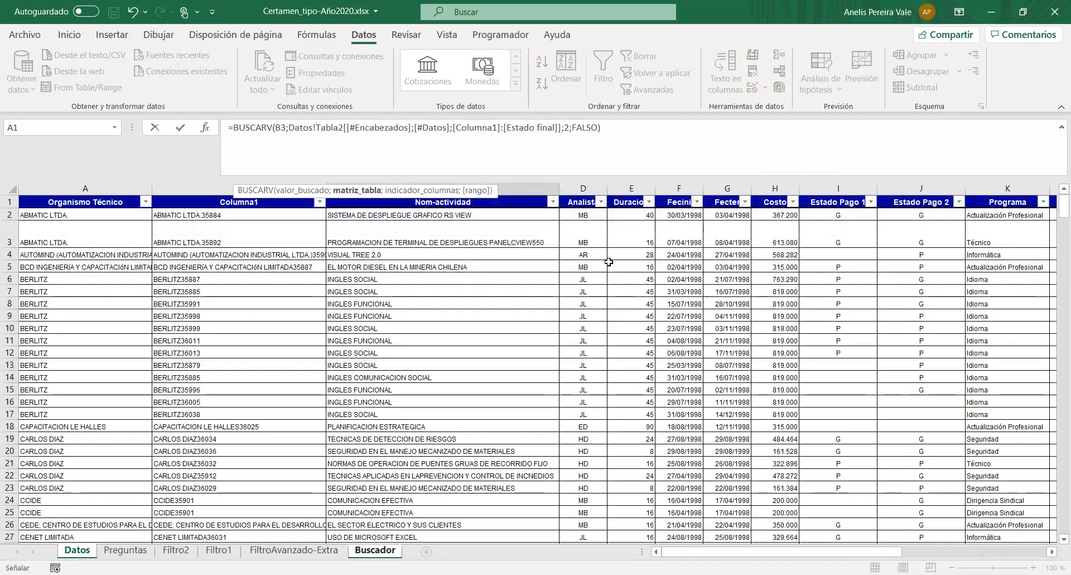
{"action": "left_click", "coordinate": [196, 204]}
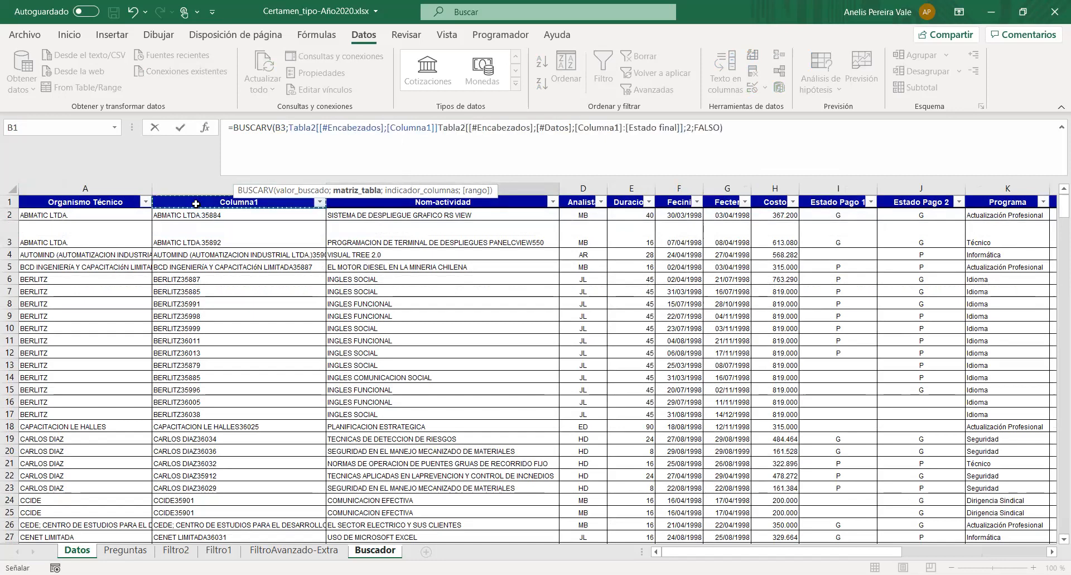
{"action": "key", "text": "Escape"}
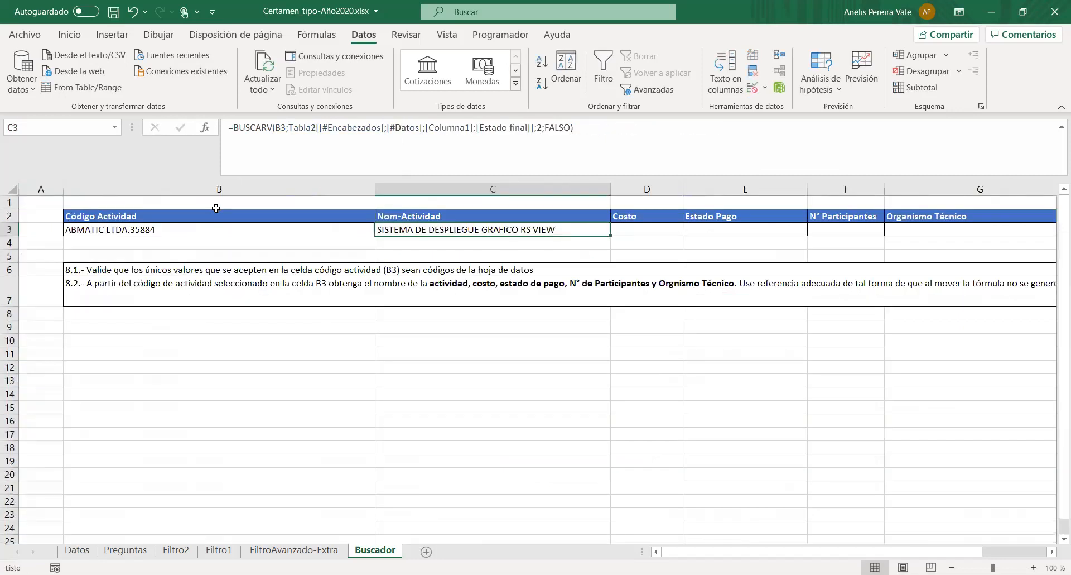
- Examine Columna1 on the Datos sheet as the start of the lookup range, and return to Buscador
{"action": "left_click", "coordinate": [282, 379]}
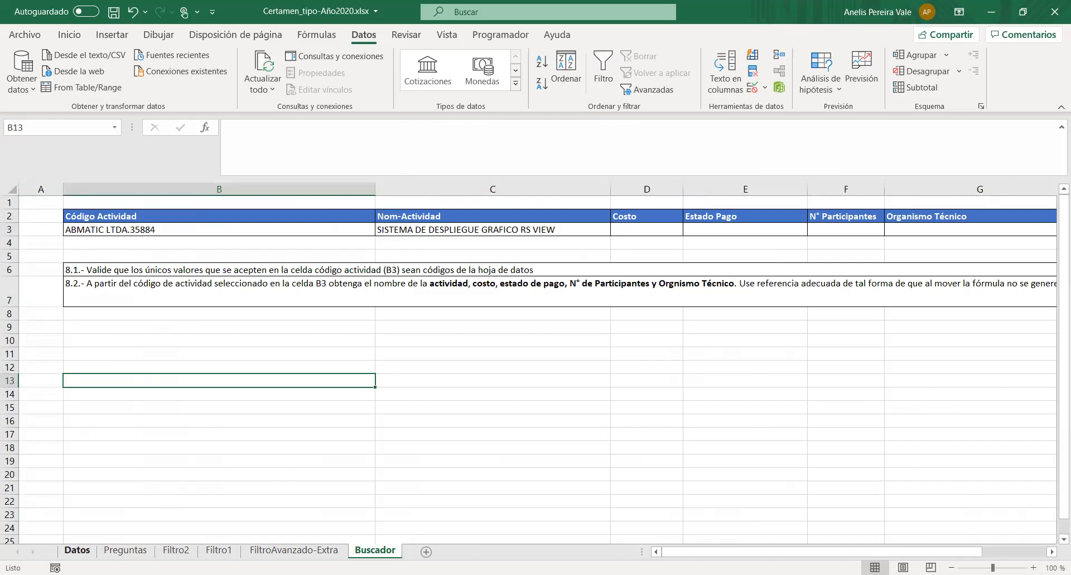
{"action": "left_click", "coordinate": [77, 550]}
{"action": "left_click", "coordinate": [239, 188]}
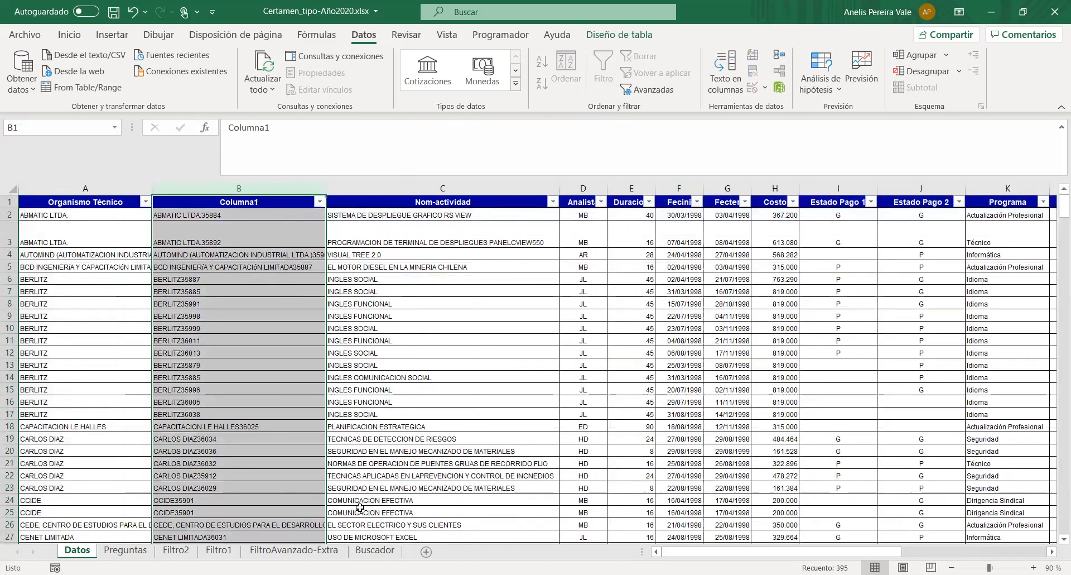
{"action": "left_click", "coordinate": [126, 549]}
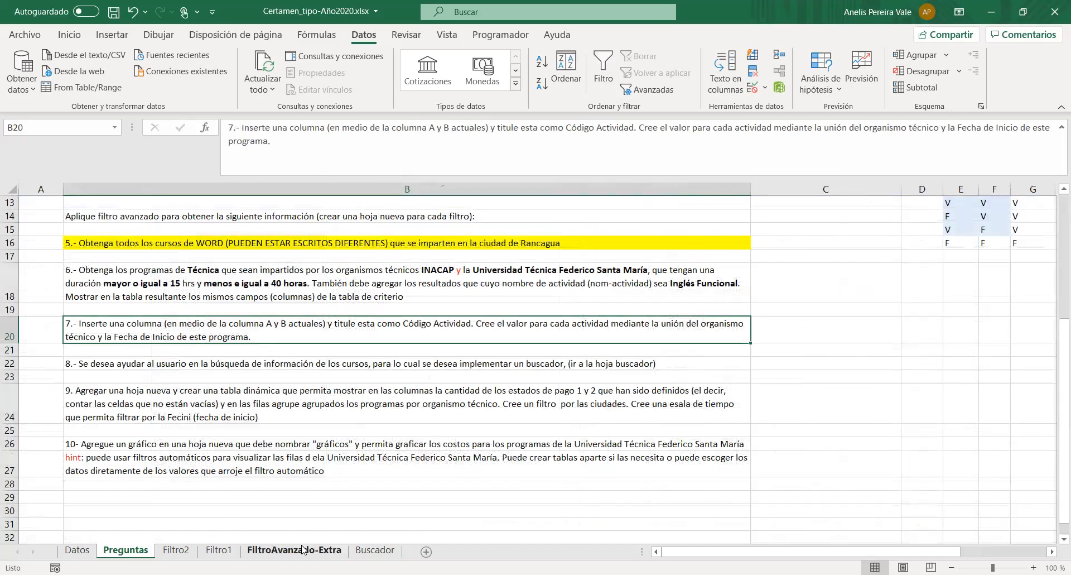
{"action": "left_click", "coordinate": [375, 550]}
- Replace the Tabla2[[#Encabezados] part of C3's BUSCARV formula with the cell range B2:N395
{"action": "left_click", "coordinate": [397, 231]}
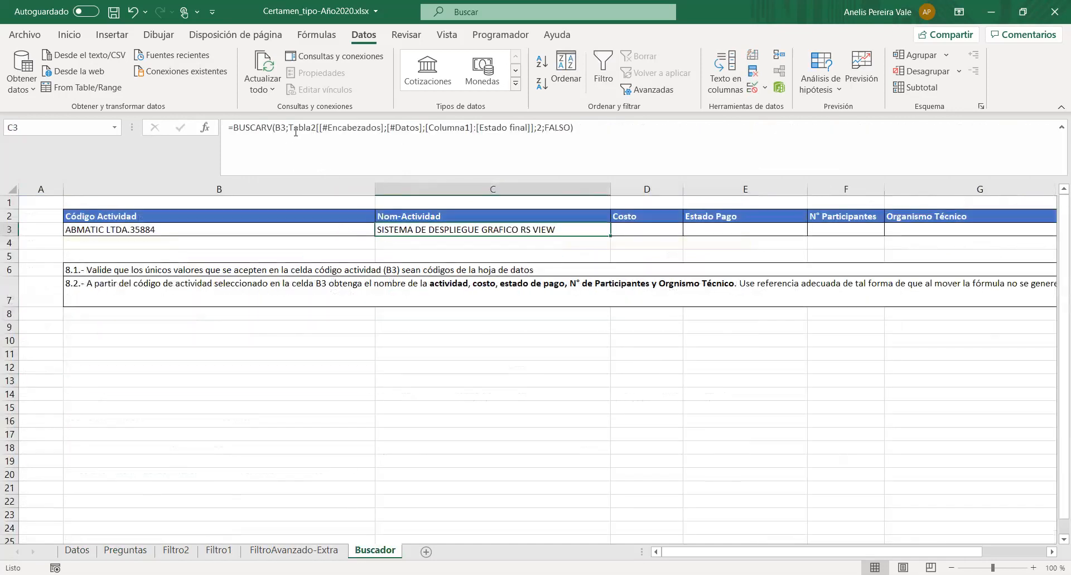
{"action": "left_click_drag", "start_coordinate": [289, 129], "coordinate": [384, 127]}
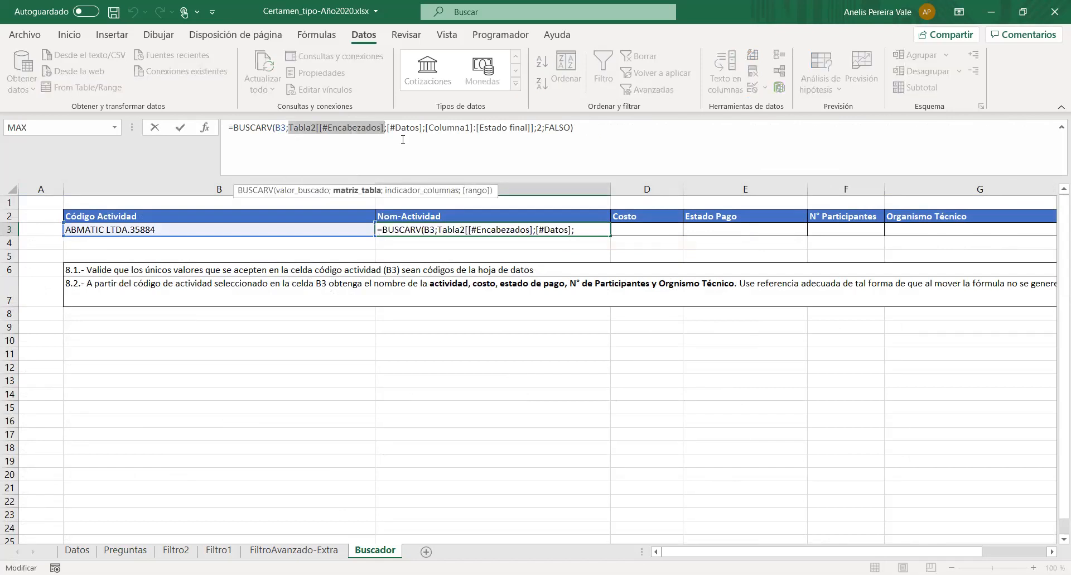
{"action": "type", "text": "B2:"}
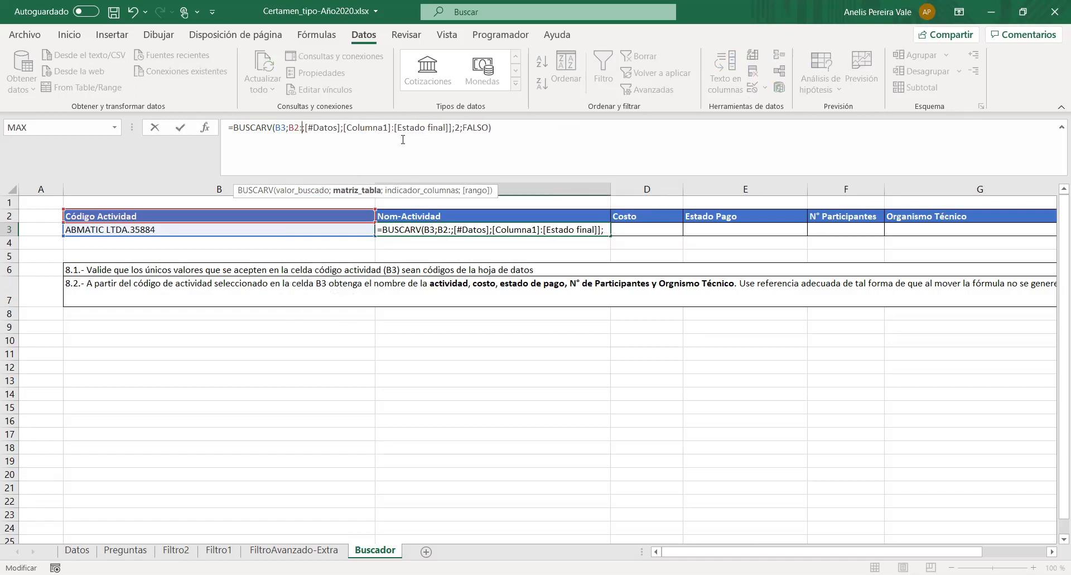
{"action": "type", "text": "N"}
{"action": "type", "text": "395"}
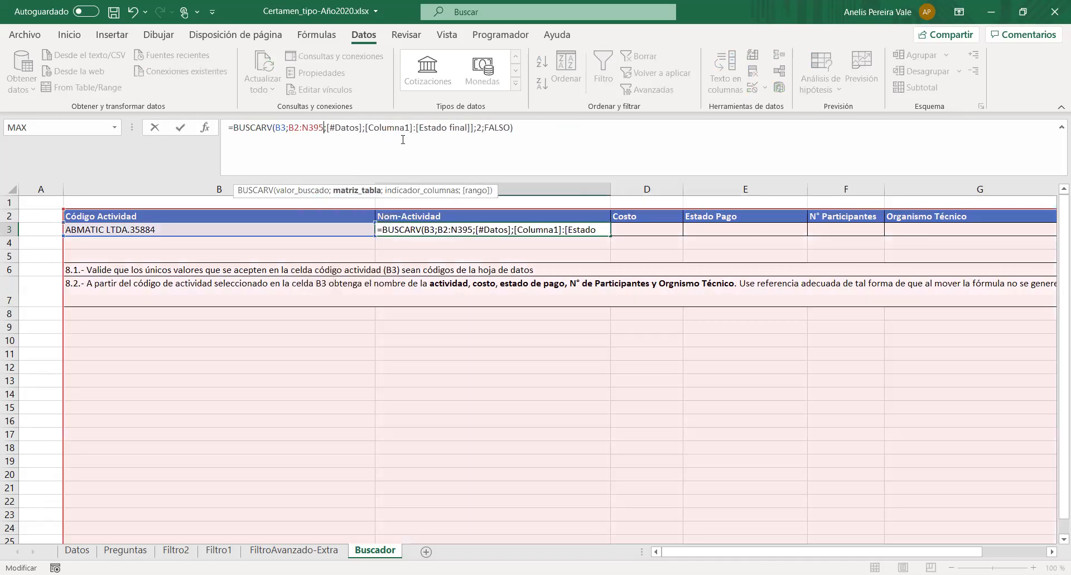
- Delete the leftover [#Datos] and [Columna1]:[Estado final] reference from C3's formula, along with the column index
{"action": "key", "text": "Right"}
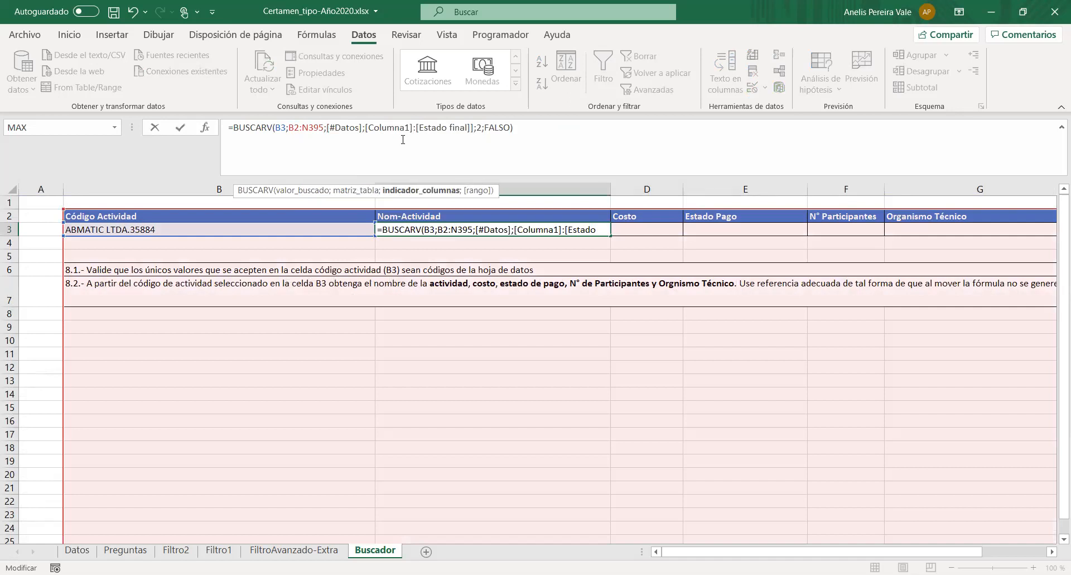
{"action": "key", "text": "shift+Right"}
{"action": "key", "text": "shift+Right"}
{"action": "key", "text": "shift+Right"}
{"action": "key", "text": "shift+Right"}
{"action": "key", "text": "shift+Right"}
{"action": "key", "text": "shift+Right"}
{"action": "key", "text": "shift+Right"}
{"action": "key", "text": "shift+Right"}
{"action": "key", "text": "shift+Right"}
{"action": "key", "text": "shift+Right"}
{"action": "key", "text": "shift+Right"}
{"action": "key", "text": "shift+Right"}
{"action": "key", "text": "shift+Right"}
{"action": "key", "text": "shift+Right"}
{"action": "key", "text": "shift+Right"}
{"action": "key", "text": "shift+Right"}
{"action": "key", "text": "shift+Right"}
{"action": "key", "text": "shift+Right"}
{"action": "key", "text": "shift+Right"}
{"action": "key", "text": "shift+Right"}
{"action": "key", "text": "shift+Right"}
{"action": "key", "text": "shift+Right"}
{"action": "key", "text": "shift+Right"}
{"action": "key", "text": "shift+Right"}
{"action": "key", "text": "shift+Right"}
{"action": "key", "text": "shift+Right"}
{"action": "key", "text": "shift+Right"}
{"action": "key", "text": "shift+Right"}
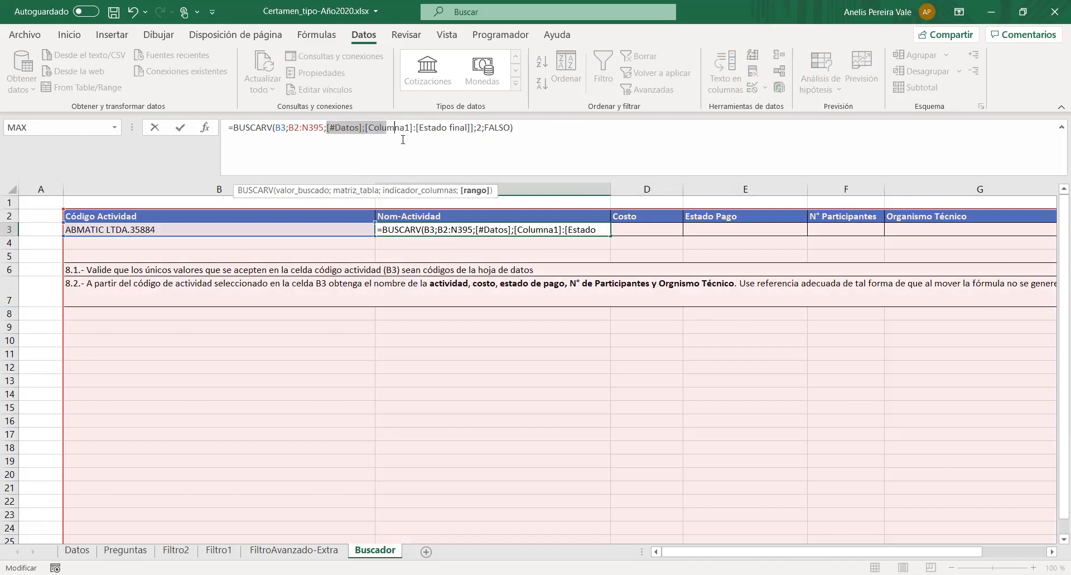
{"action": "key", "text": "shift+Right"}
{"action": "key", "text": "shift+Right"}
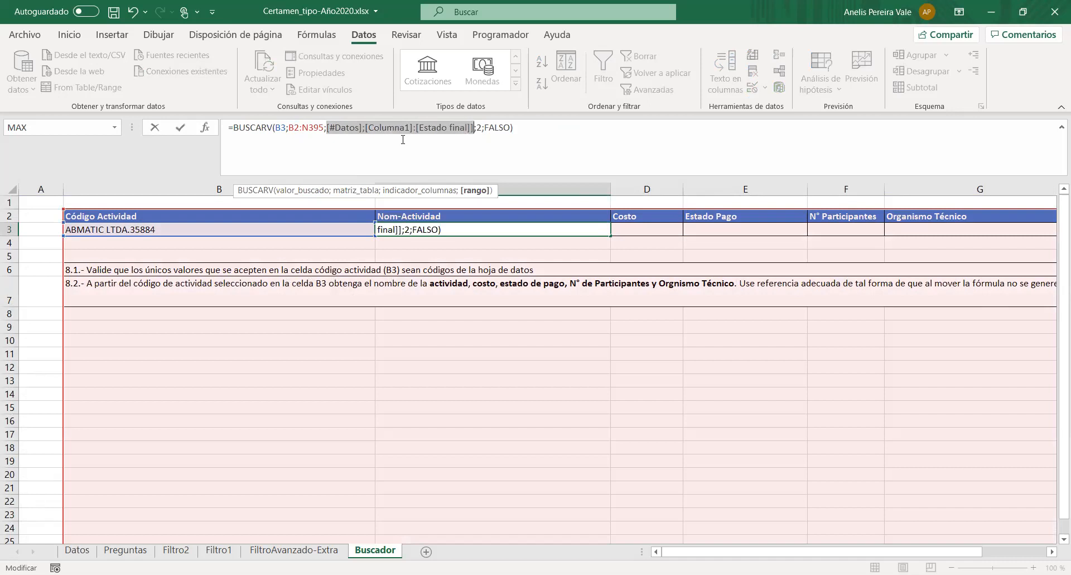
{"action": "key", "text": "shift+Right"}
{"action": "key", "text": "shift+Right"}
{"action": "key", "text": "Delete"}
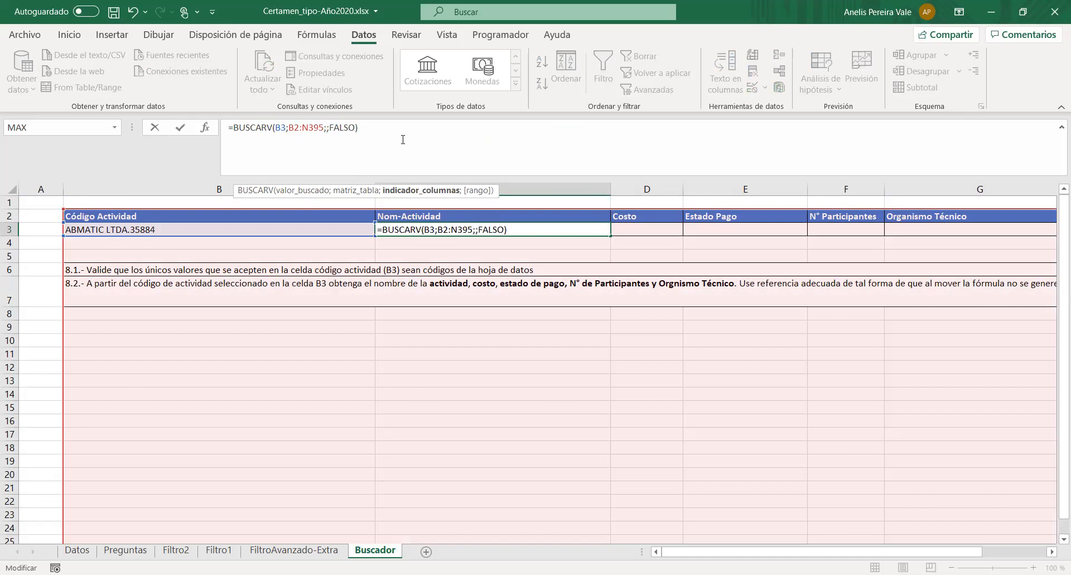
- Prefix the B2:N395 range in C3's formula with the sheet reference Datos!
{"action": "key", "text": "Left"}
{"action": "key", "text": "Left"}
{"action": "key", "text": "Left"}
{"action": "key", "text": "Left"}
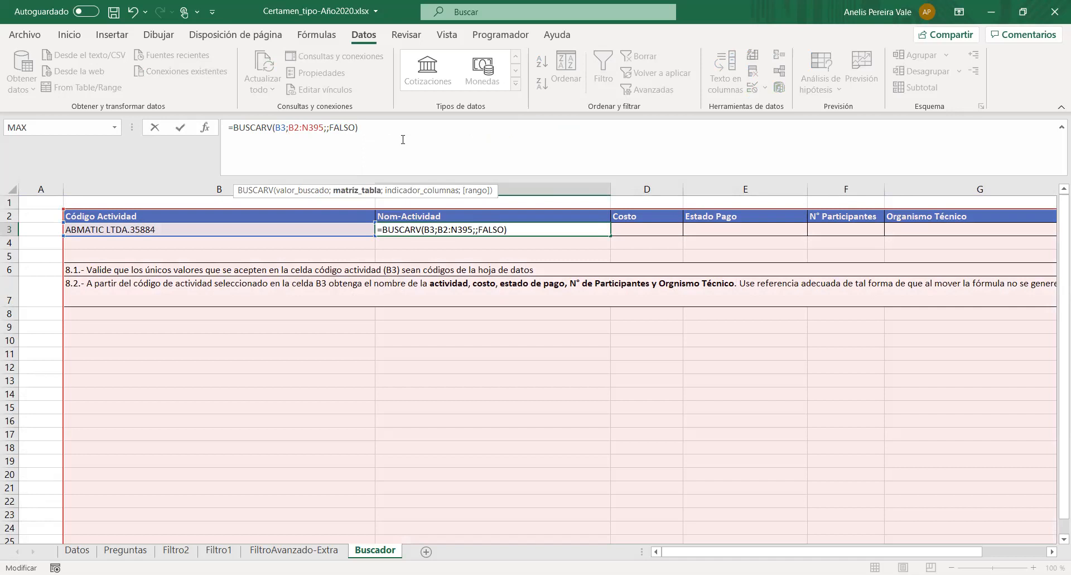
{"action": "type", "text": "dat"}
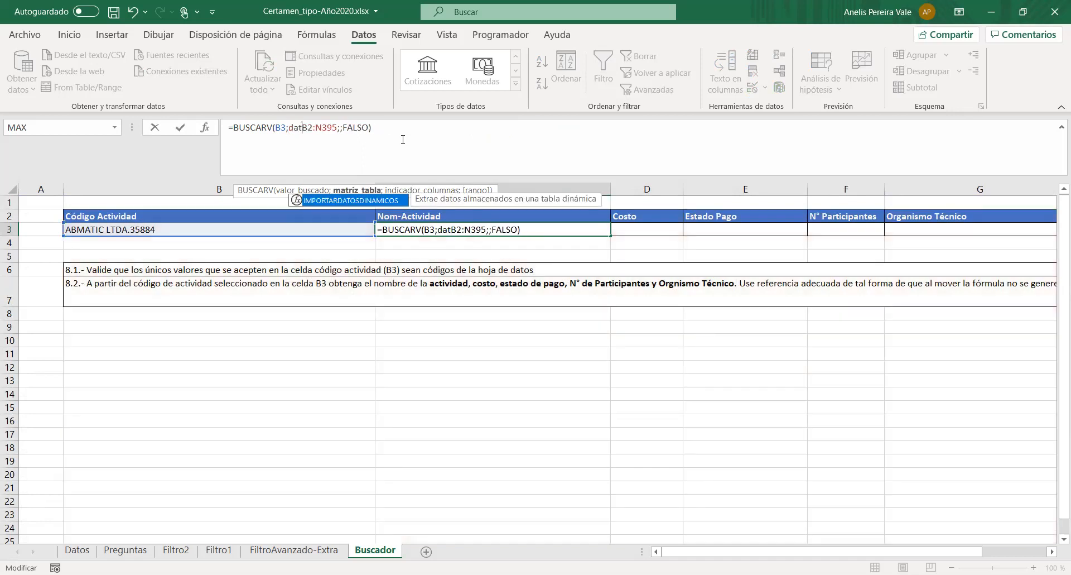
{"action": "key", "text": "BackSpace"}
{"action": "key", "text": "BackSpace"}
{"action": "key", "text": "BackSpace"}
{"action": "type", "text": "Datos"}
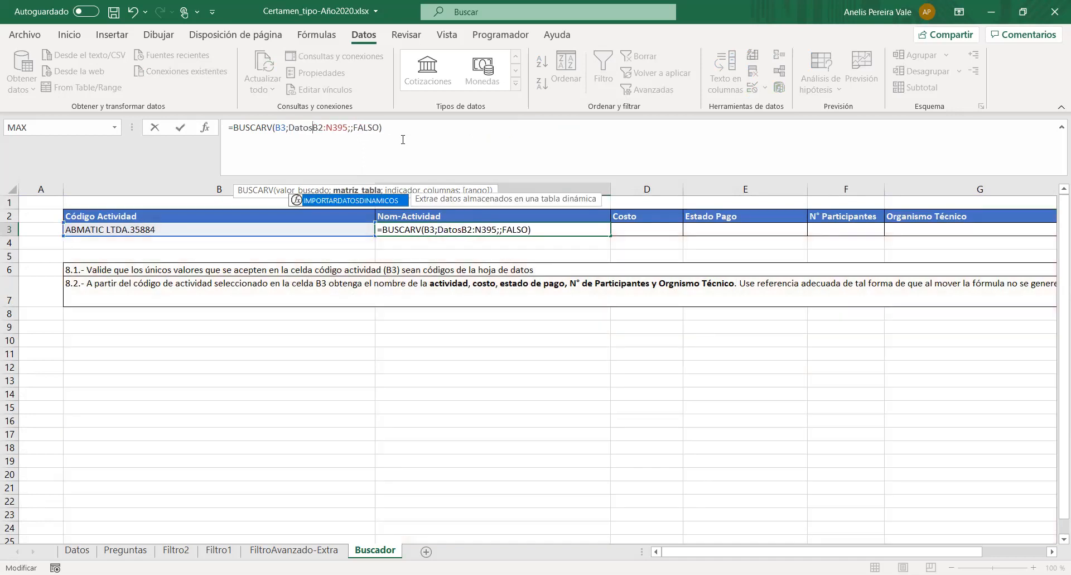
{"action": "type", "text": "!"}
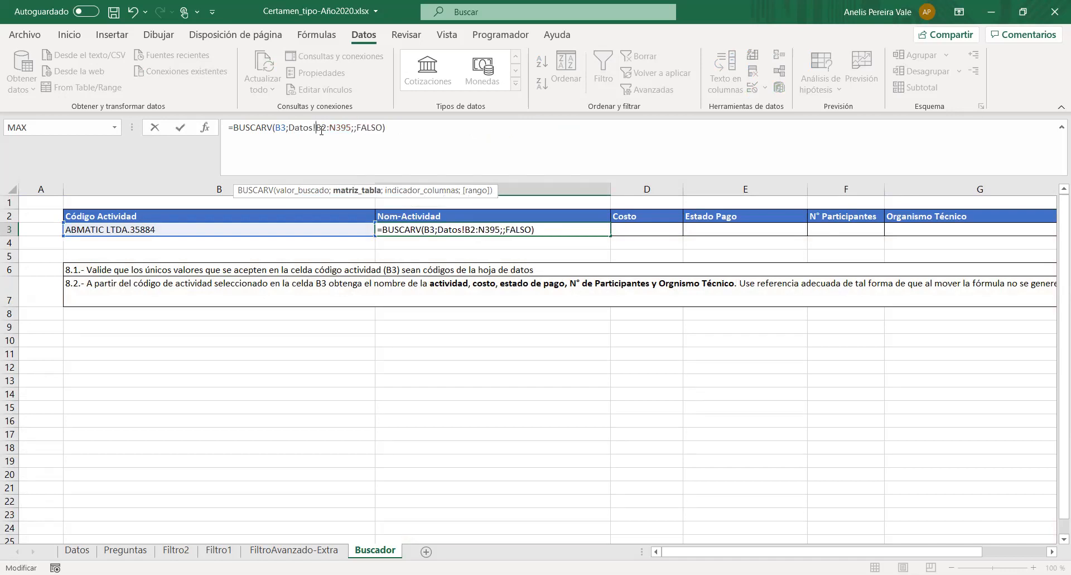
- Enter column index 2 to complete C3's formula as =BUSCARV(B3;Datos!B2:N395;2;FALSO), and select the resulting cell
{"action": "left_click", "coordinate": [354, 128]}
{"action": "type", "text": "2"}
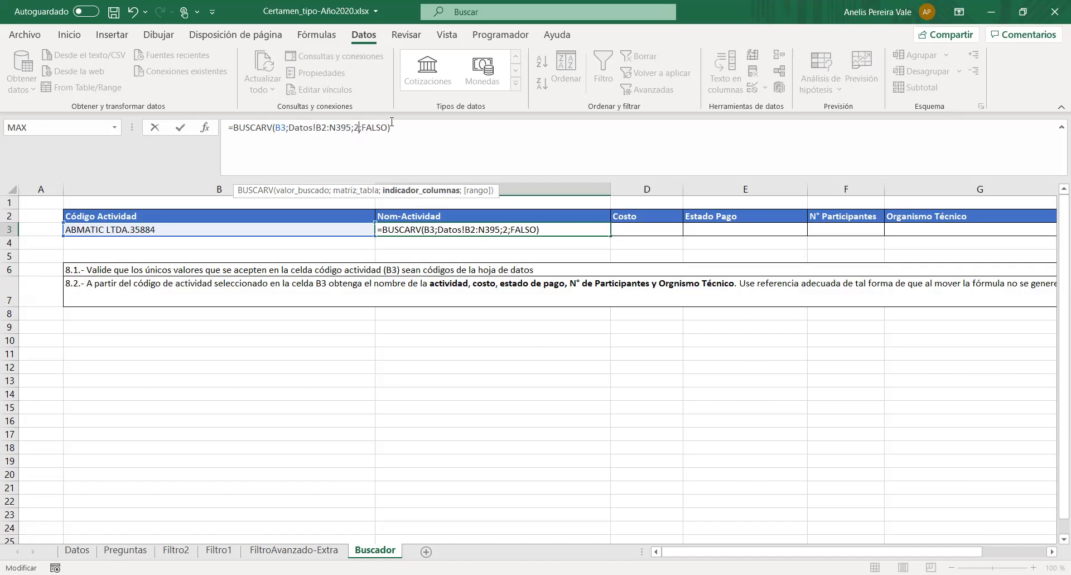
{"action": "key", "text": "Return"}
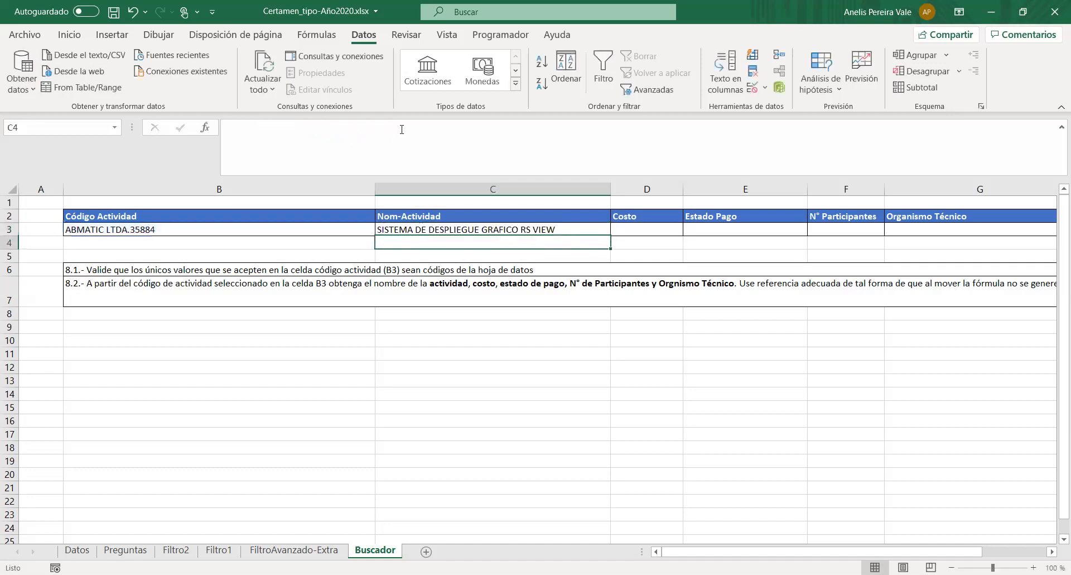
{"action": "left_click", "coordinate": [440, 229]}
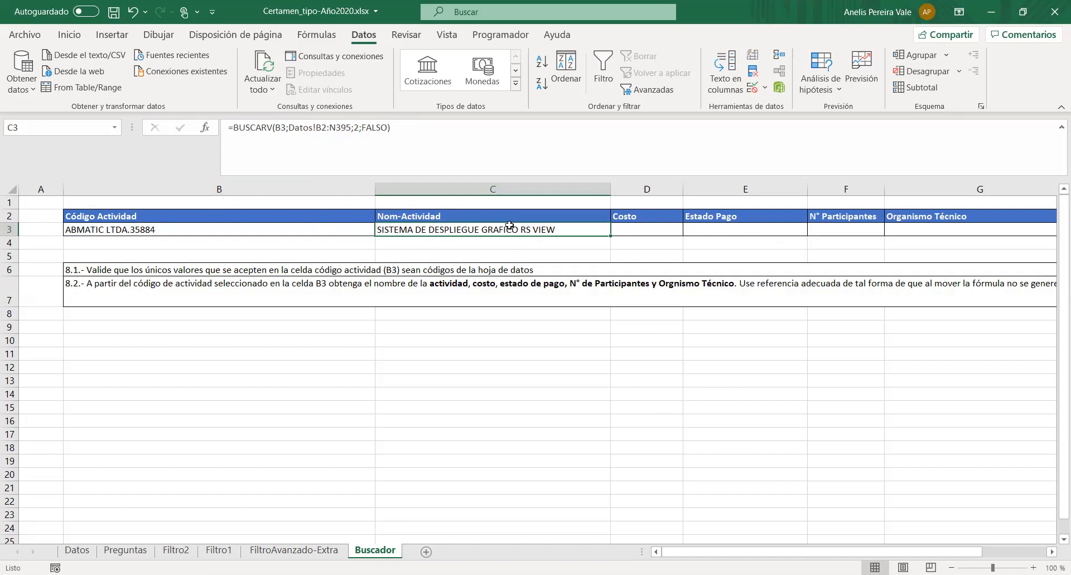
- Fill C3's lookup formula across into the Costo cell D3 and widen the Costo column
{"action": "left_click_drag", "start_coordinate": [610, 236], "coordinate": [659, 233]}
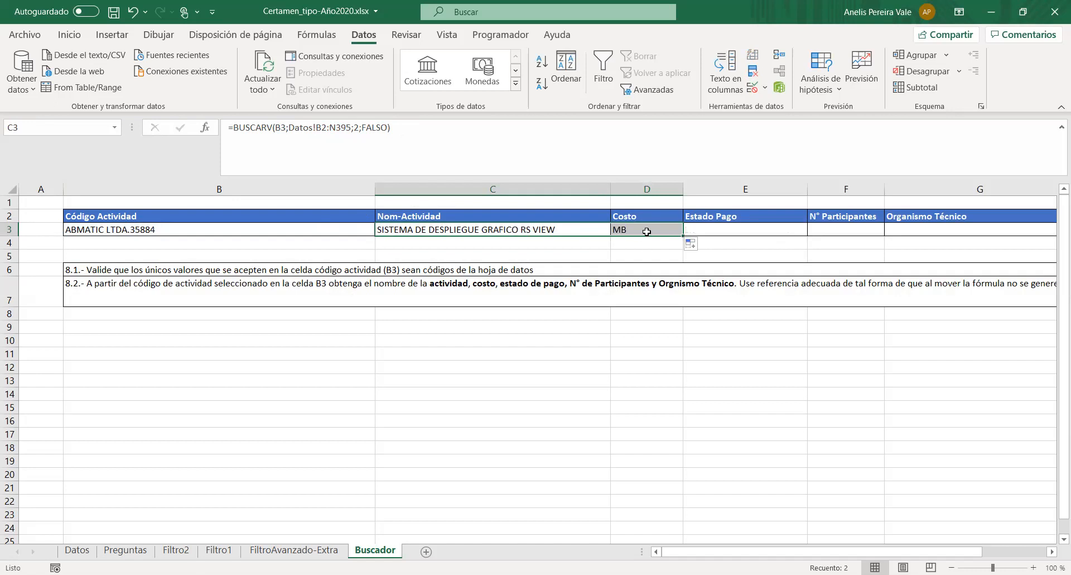
{"action": "left_click", "coordinate": [647, 234]}
{"action": "left_click_drag", "start_coordinate": [683, 192], "coordinate": [718, 192]}
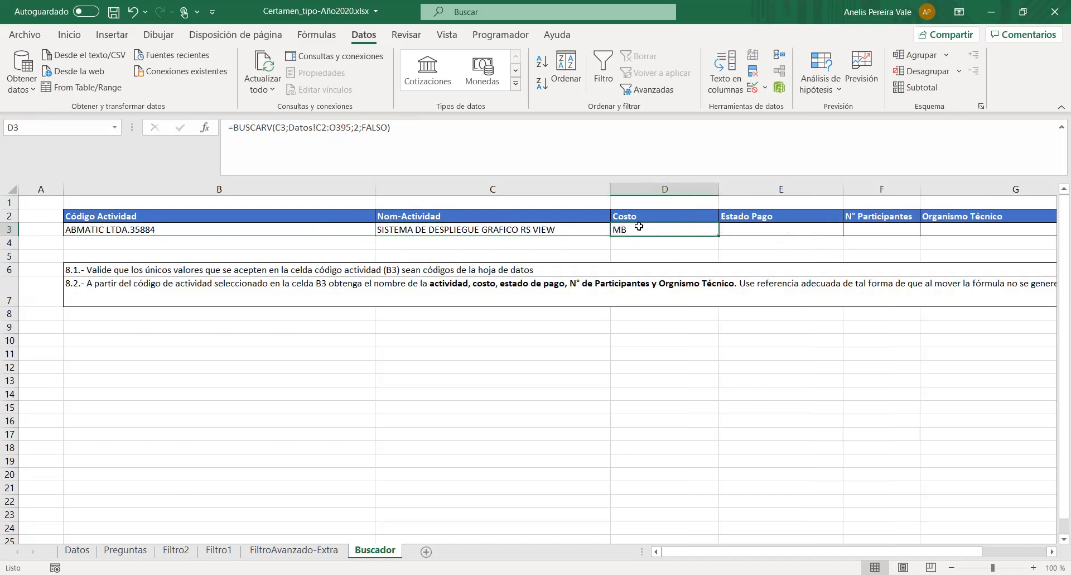
- Inspect the shifted references in D3's copied formula and clear the formula from the cell
{"action": "left_click", "coordinate": [281, 128]}
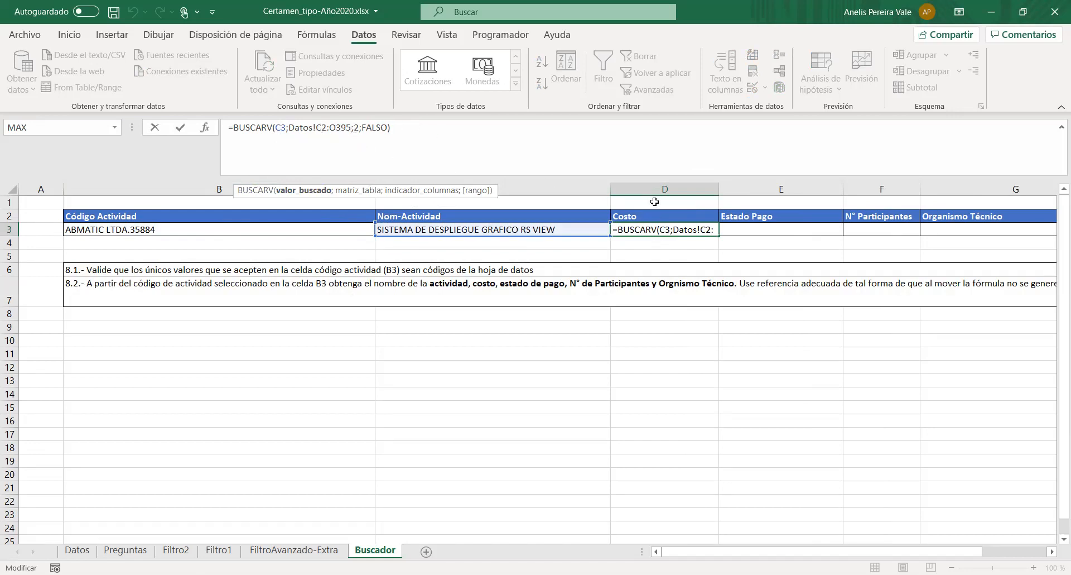
{"action": "left_click", "coordinate": [656, 230]}
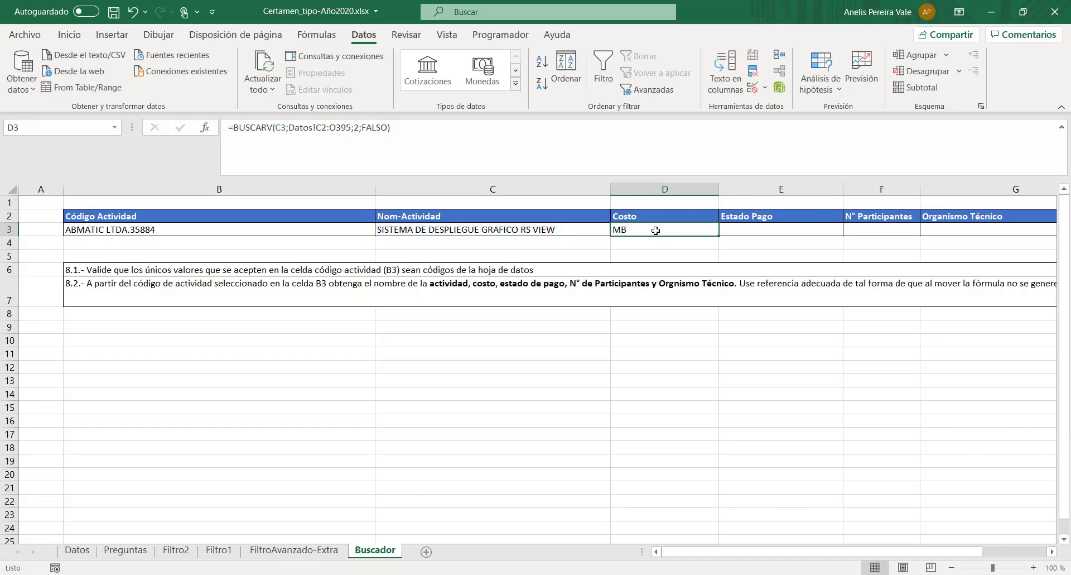
{"action": "left_click_drag", "start_coordinate": [447, 141], "coordinate": [160, 99]}
{"action": "key", "text": "BackSpace"}
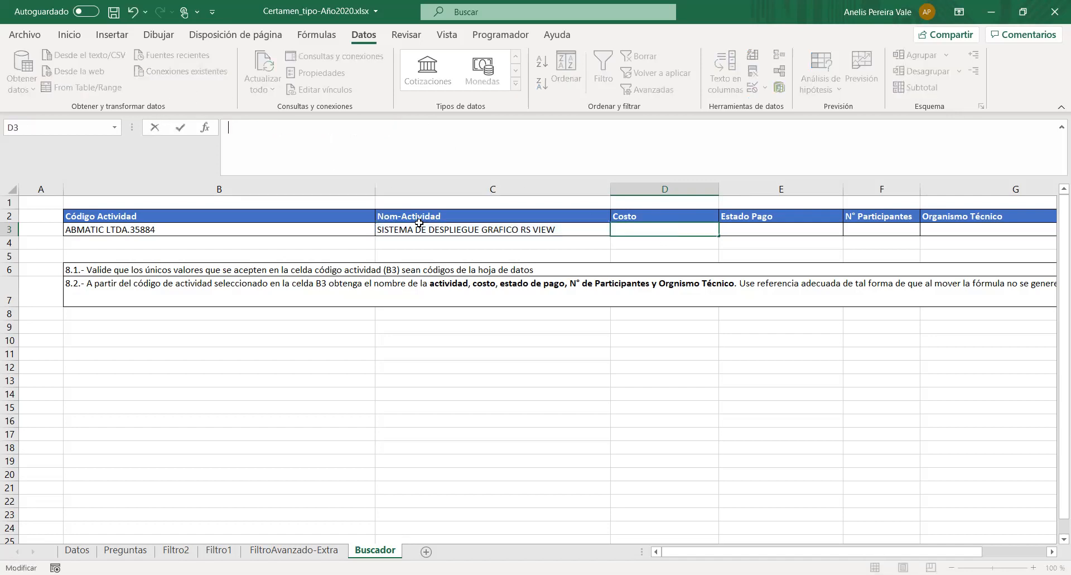
- Make the lookup value in C3's BUSCARV formula an absolute reference, $B$3
{"action": "left_click", "coordinate": [422, 230]}
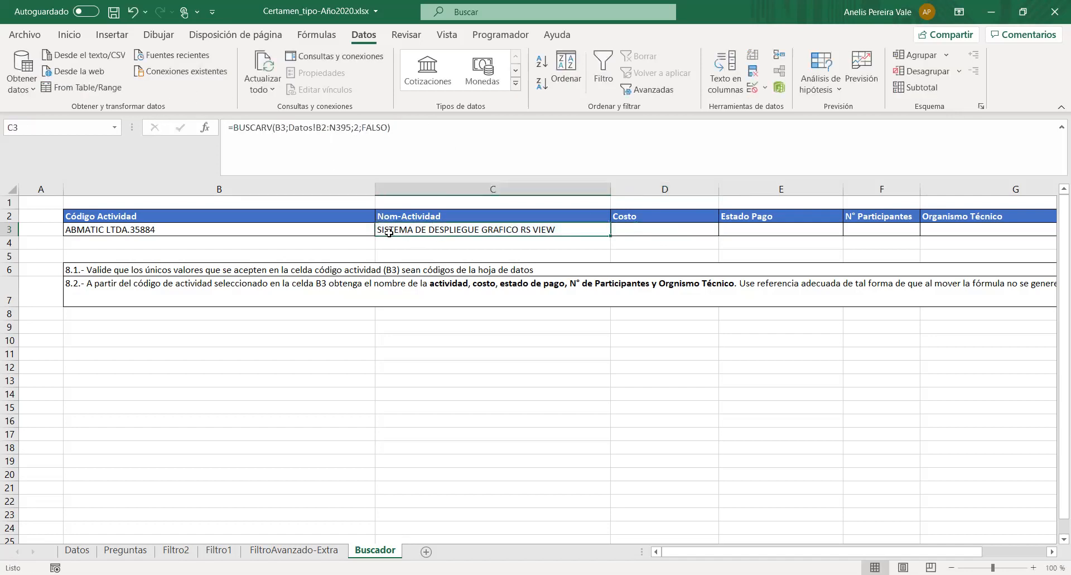
{"action": "left_click", "coordinate": [356, 127]}
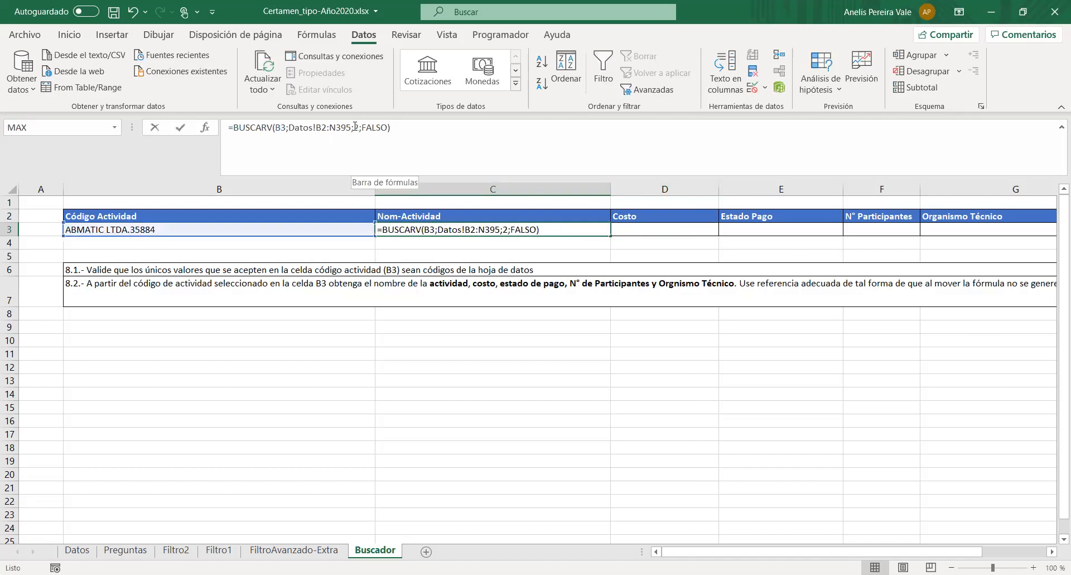
{"action": "left_click_drag", "start_coordinate": [357, 127], "coordinate": [358, 127]}
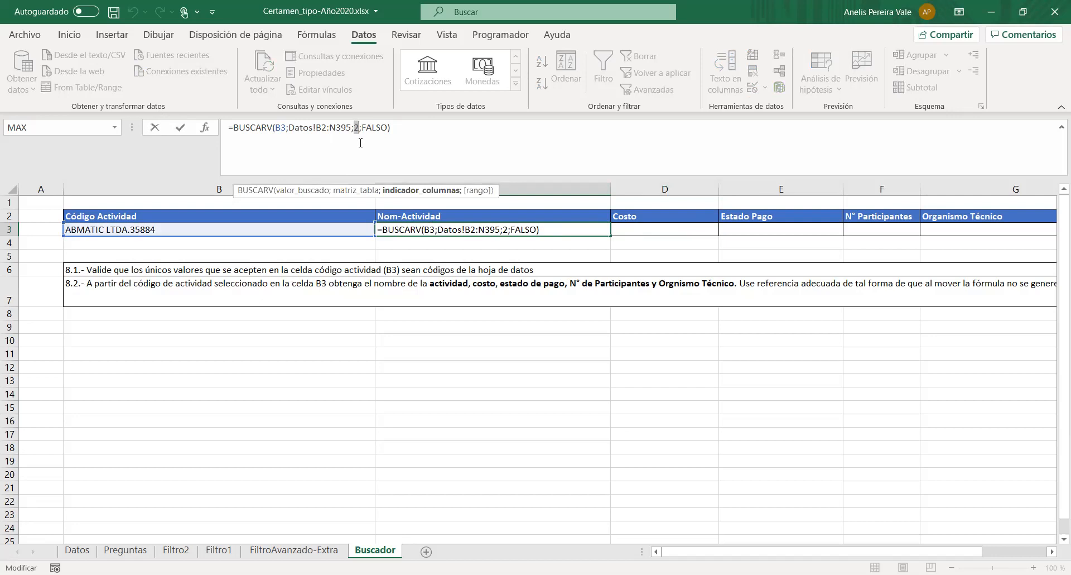
{"action": "left_click", "coordinate": [422, 135]}
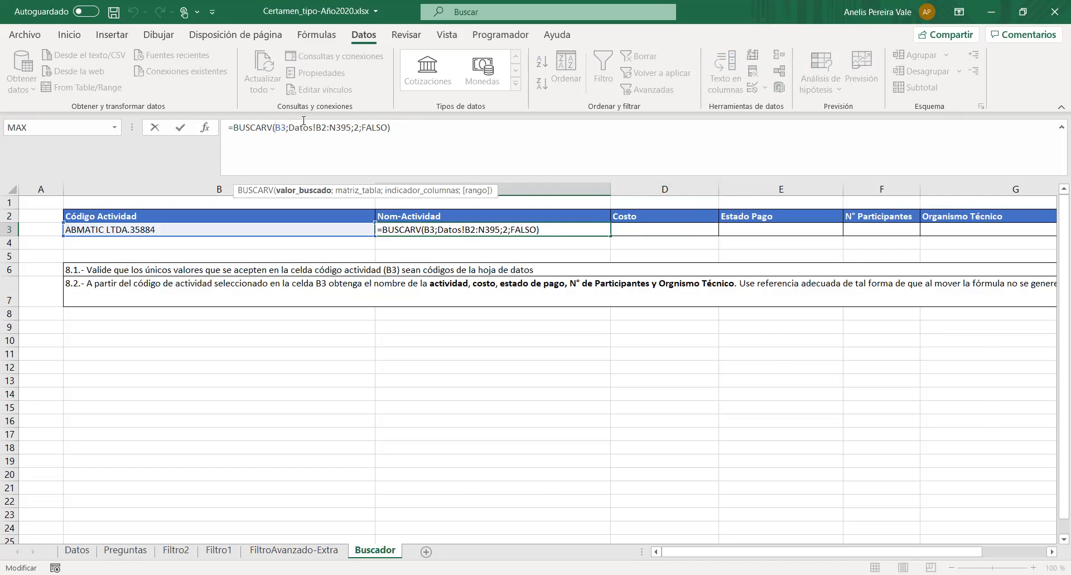
{"action": "type", "text": "$B$"}
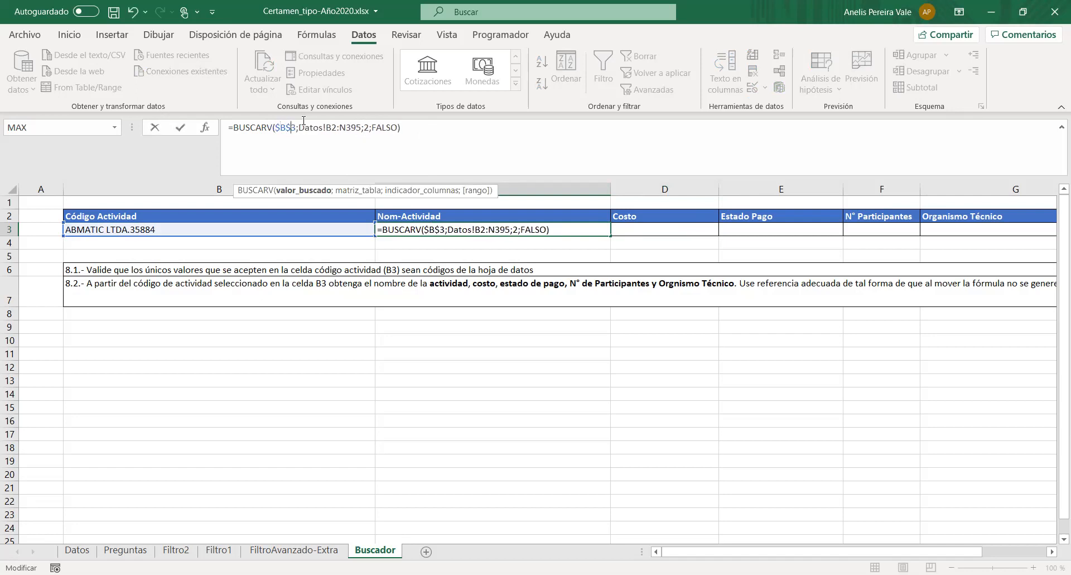
- Make the table range in C3's formula absolute as Datos!$B$2:$N$395 and commit the formula
{"action": "left_click", "coordinate": [304, 121]}
{"action": "type", "text": "$"}
{"action": "key", "text": "Right"}
{"action": "type", "text": "$"}
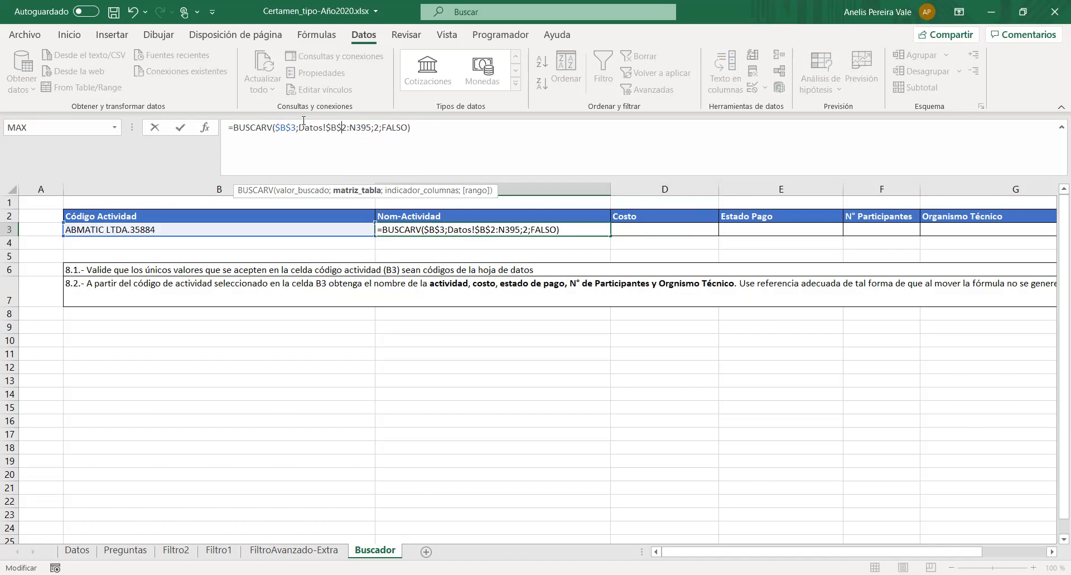
{"action": "key", "text": "Right"}
{"action": "key", "text": "Right"}
{"action": "type", "text": "$"}
{"action": "key", "text": "Right"}
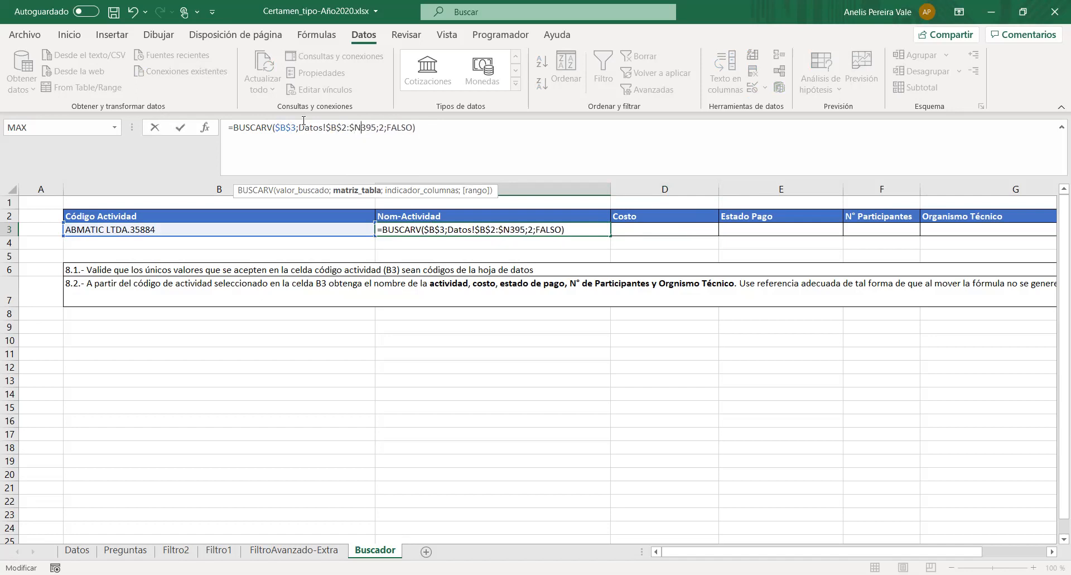
{"action": "type", "text": "$"}
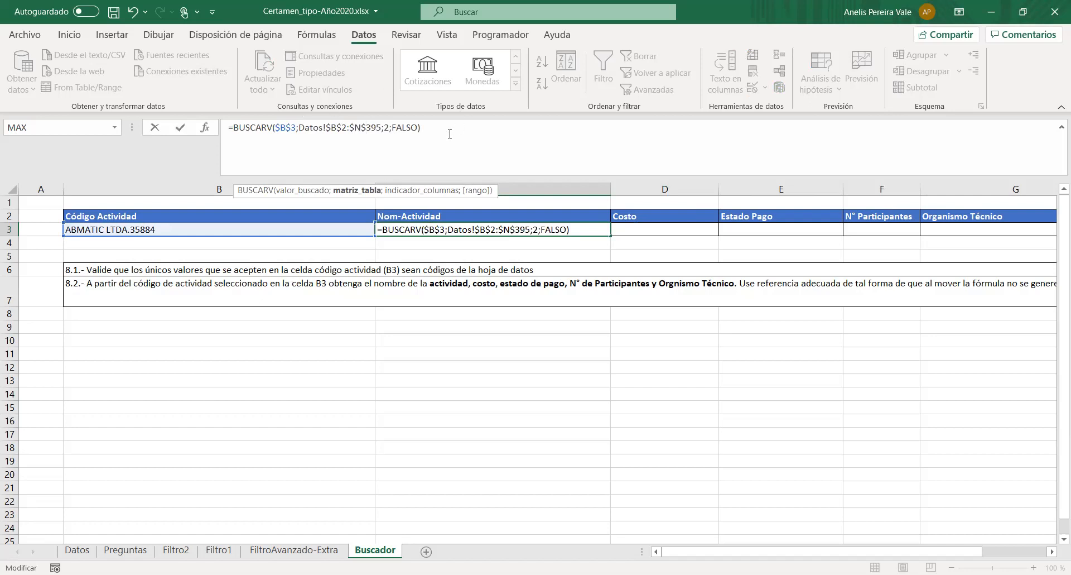
{"action": "key", "text": "Return"}
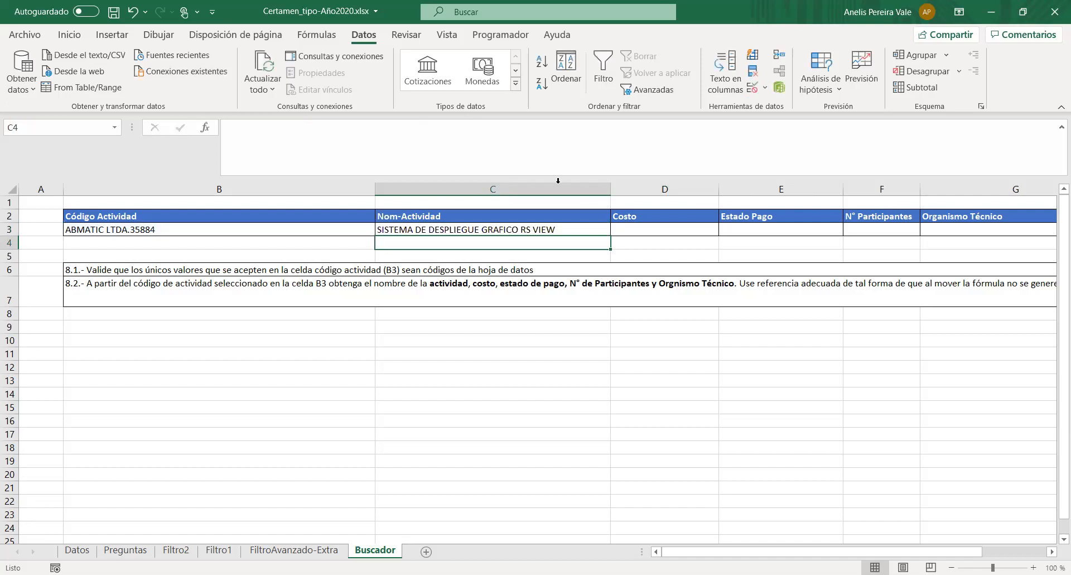
- Fill C3's absolute lookup formula across into the Costo cell D3 and fit the Costo column's width to its contents
{"action": "left_click", "coordinate": [573, 226]}
{"action": "left_click_drag", "start_coordinate": [610, 236], "coordinate": [704, 237]}
{"action": "left_click", "coordinate": [695, 228]}
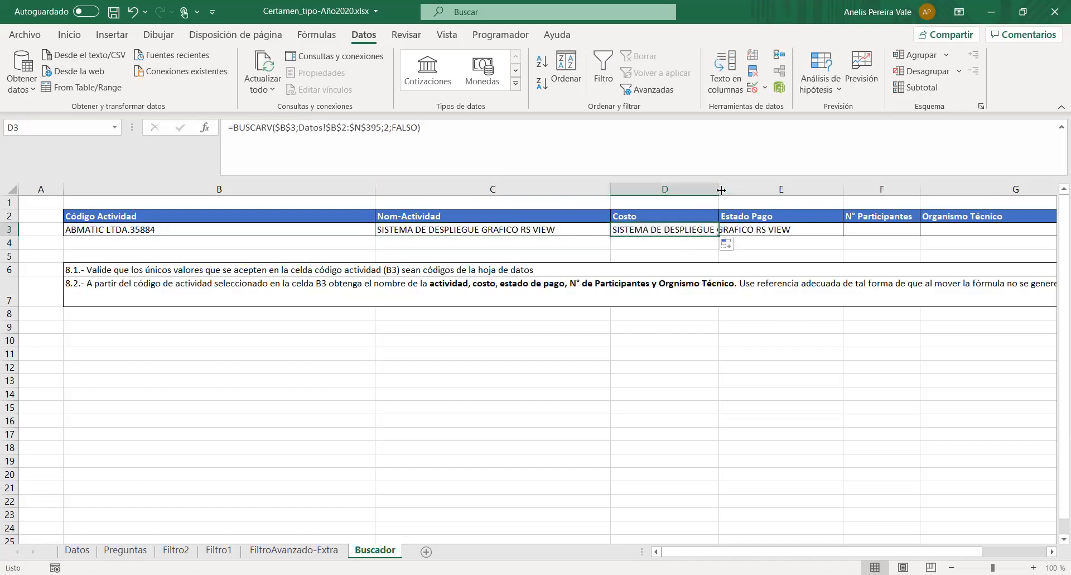
{"action": "double_click", "coordinate": [721, 191]}
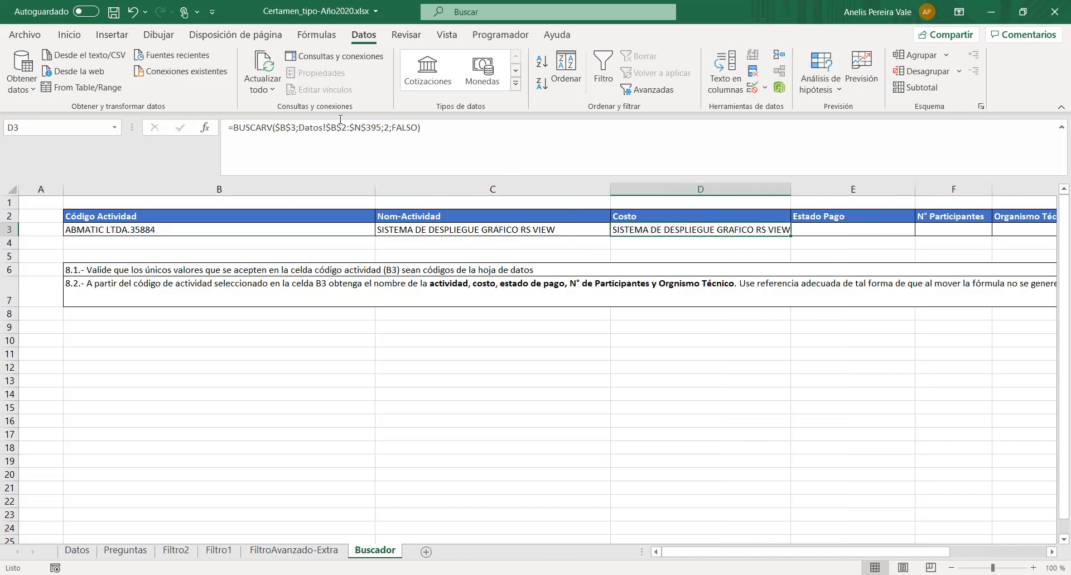
{"action": "double_click", "coordinate": [386, 128]}
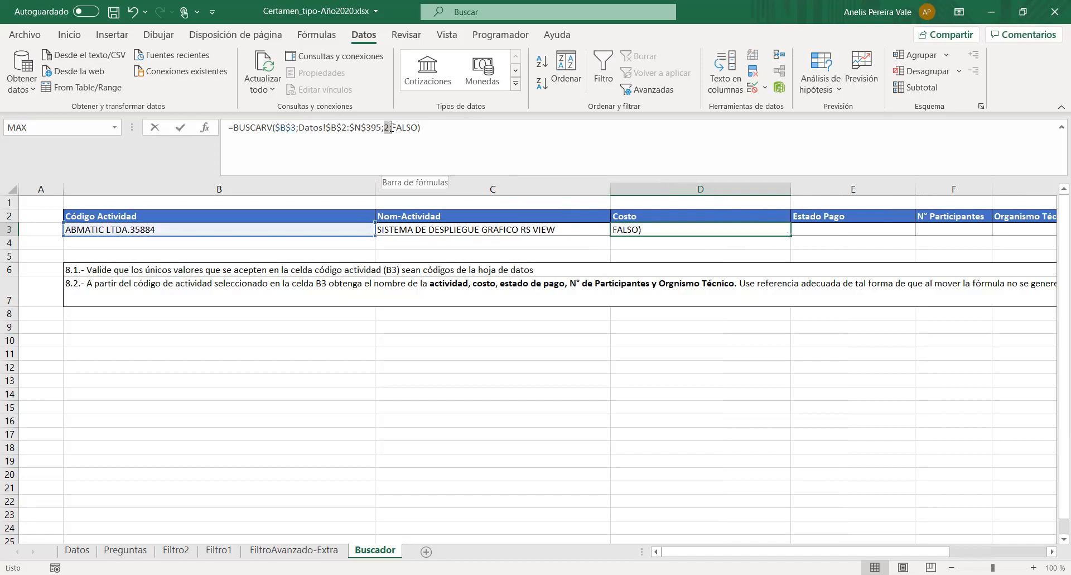
{"action": "left_click", "coordinate": [459, 144]}
{"action": "key", "text": "Escape"}
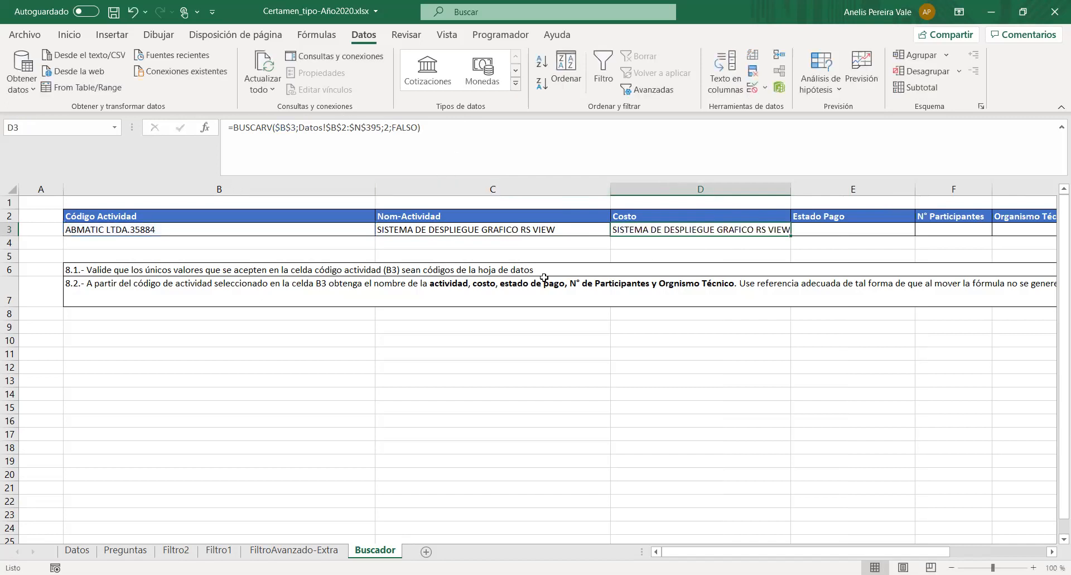
- Count the Datos columns from Columna1 to Costo and set the column index in D3's BUSCARV formula to 7
{"action": "left_click", "coordinate": [71, 550]}
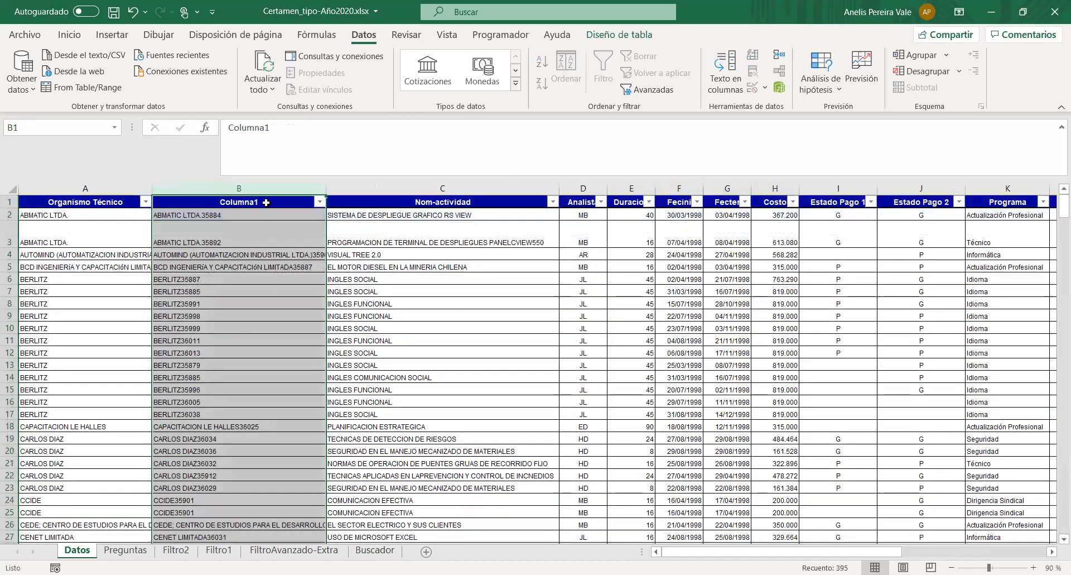
{"action": "left_click", "coordinate": [376, 190]}
{"action": "left_click", "coordinate": [583, 188]}
{"action": "left_click", "coordinate": [631, 187]}
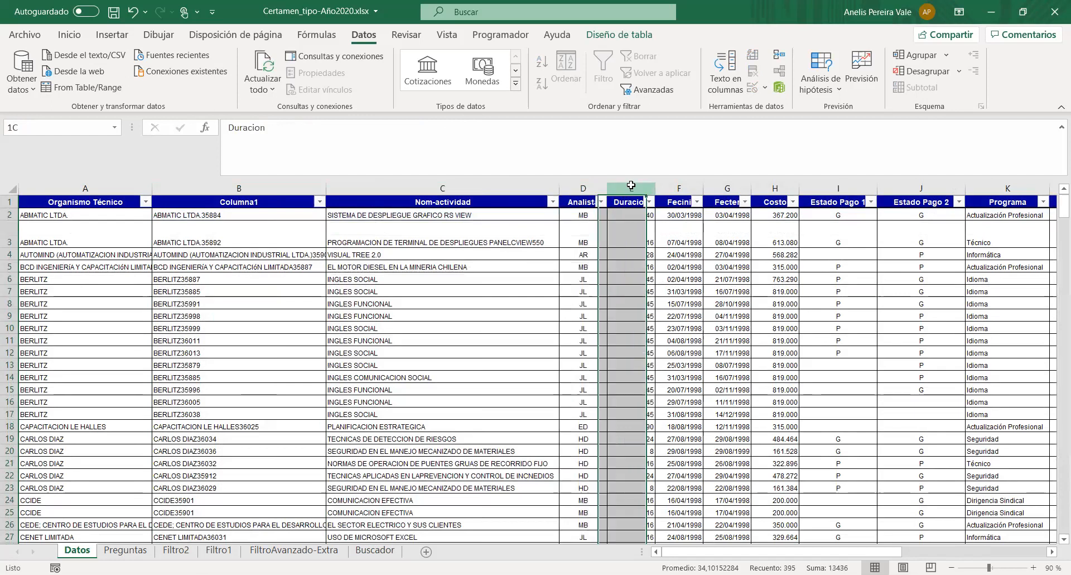
{"action": "left_click", "coordinate": [677, 188]}
{"action": "left_click", "coordinate": [731, 188]}
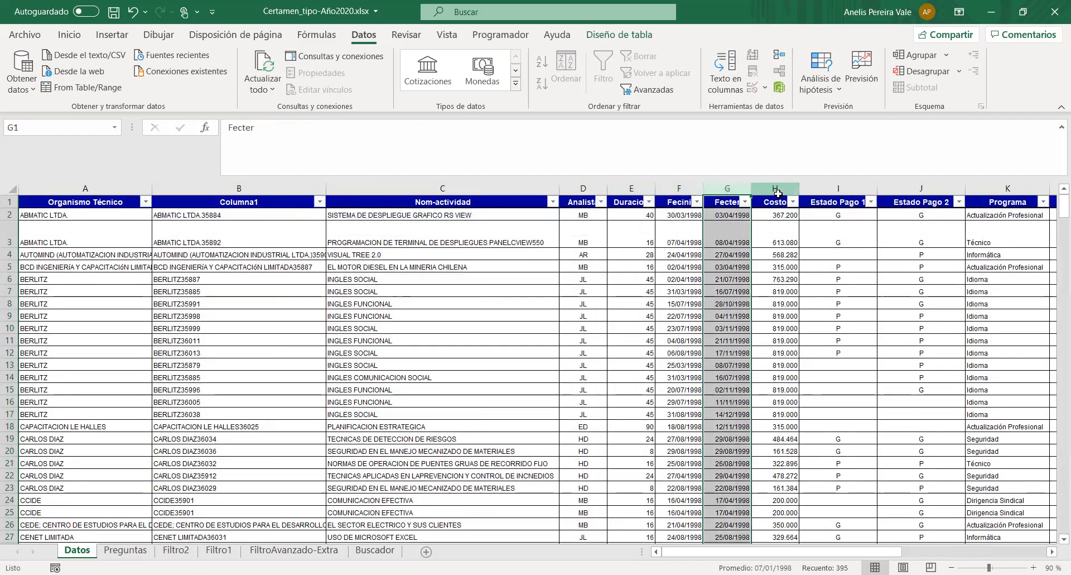
{"action": "left_click", "coordinate": [777, 194]}
{"action": "left_click", "coordinate": [363, 552]}
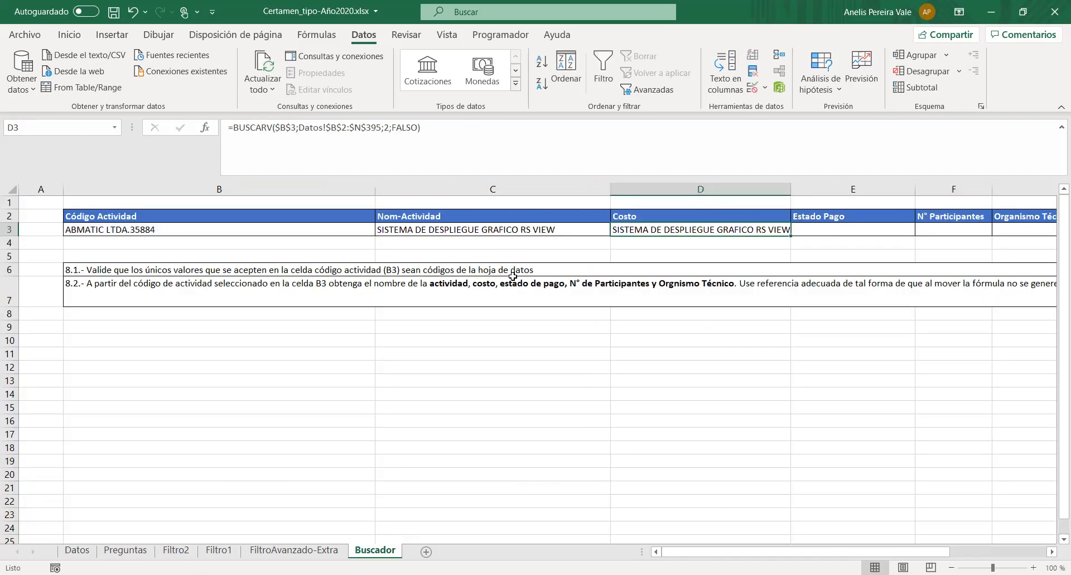
{"action": "left_click", "coordinate": [392, 128]}
{"action": "key", "text": "BackSpace"}
{"action": "type", "text": "7"}
{"action": "key", "text": "Return"}
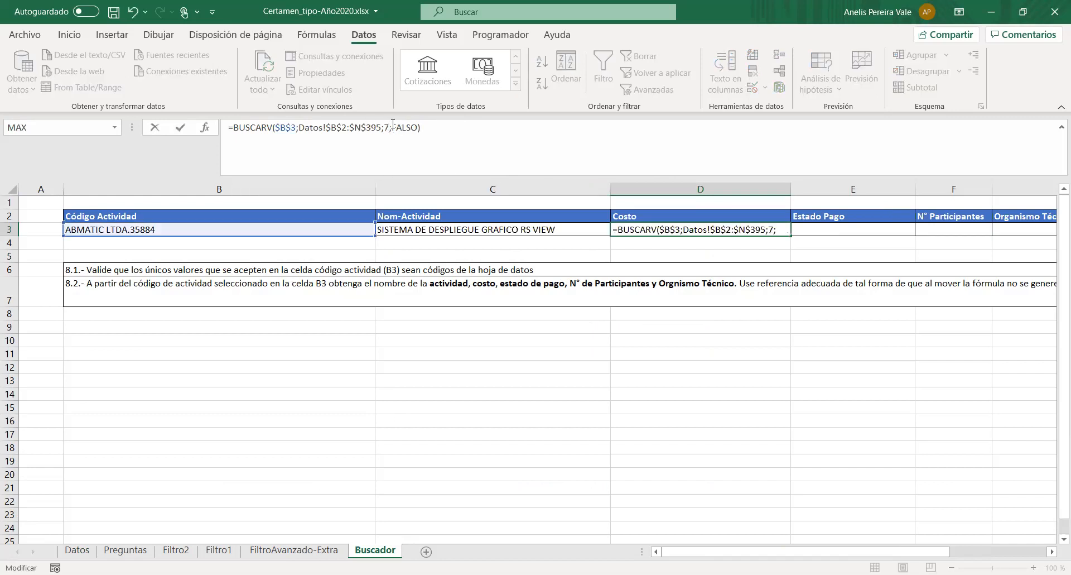
- Fill D3's formula into the Estado Pago cell E3 and set its column index to 8 for the Datos column Estado Pago 1
{"action": "left_click", "coordinate": [725, 231]}
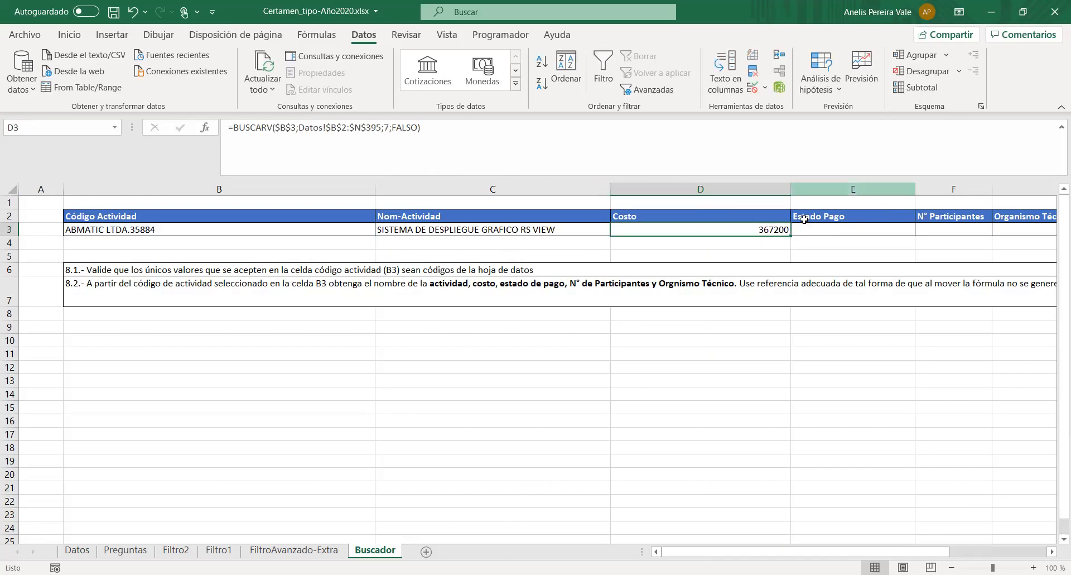
{"action": "left_click_drag", "start_coordinate": [794, 238], "coordinate": [870, 233]}
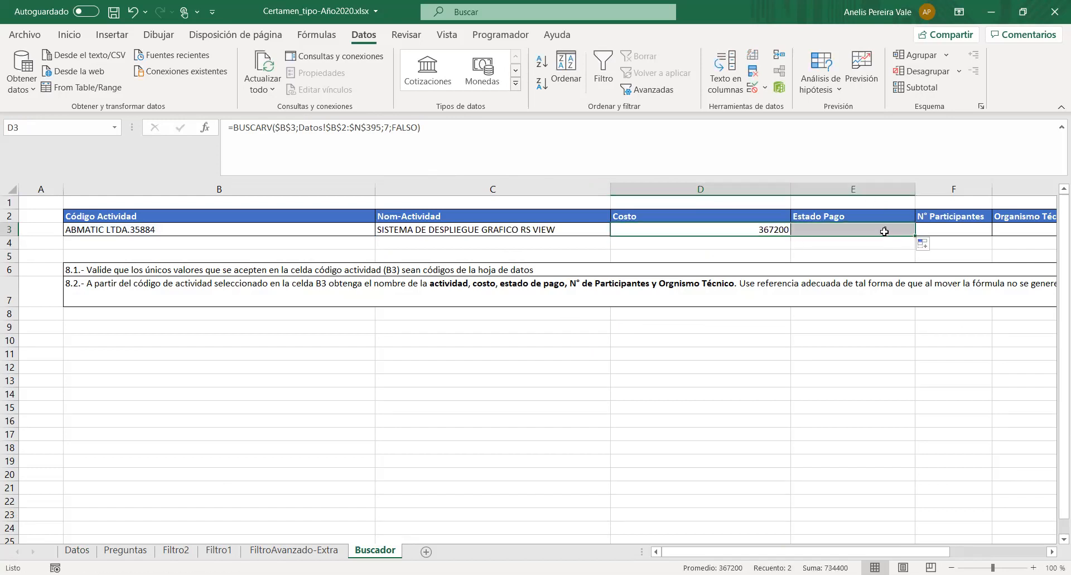
{"action": "left_click", "coordinate": [78, 552]}
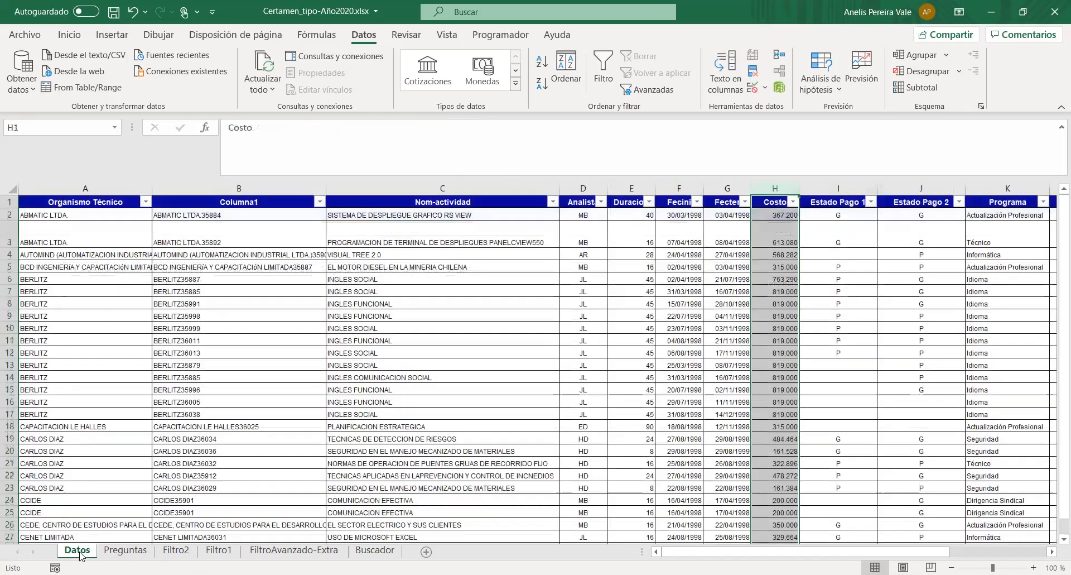
{"action": "left_click", "coordinate": [841, 230]}
{"action": "left_click", "coordinate": [838, 188]}
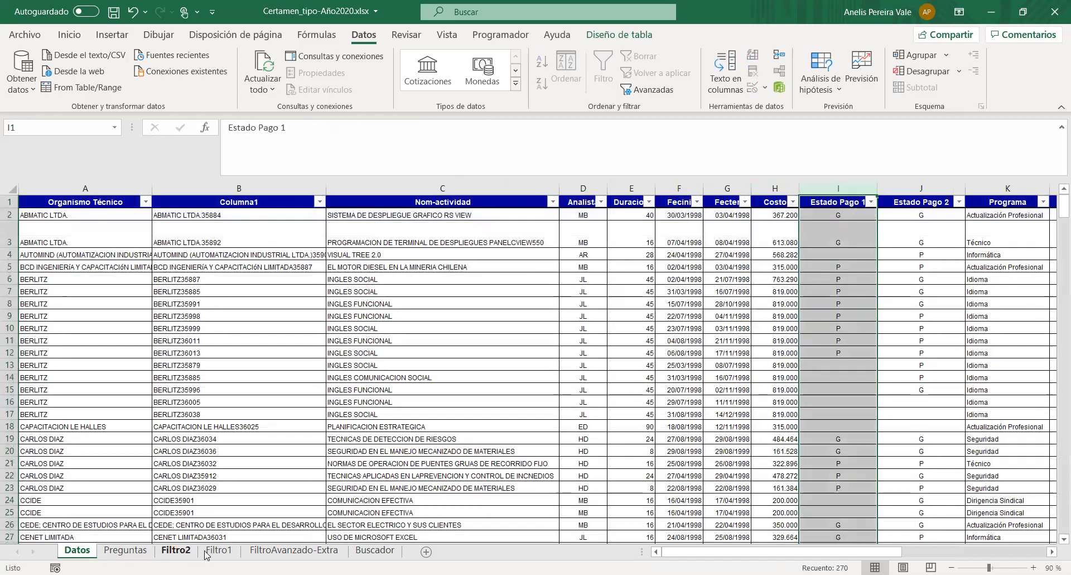
{"action": "left_click", "coordinate": [374, 550]}
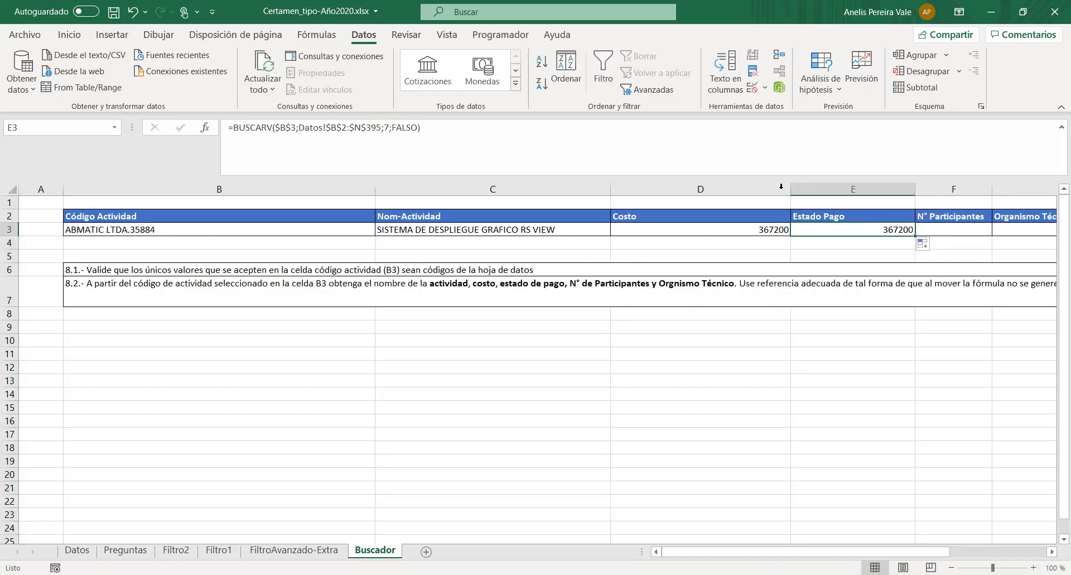
{"action": "left_click", "coordinate": [389, 127]}
{"action": "key", "text": "BackSpace"}
{"action": "type", "text": "8"}
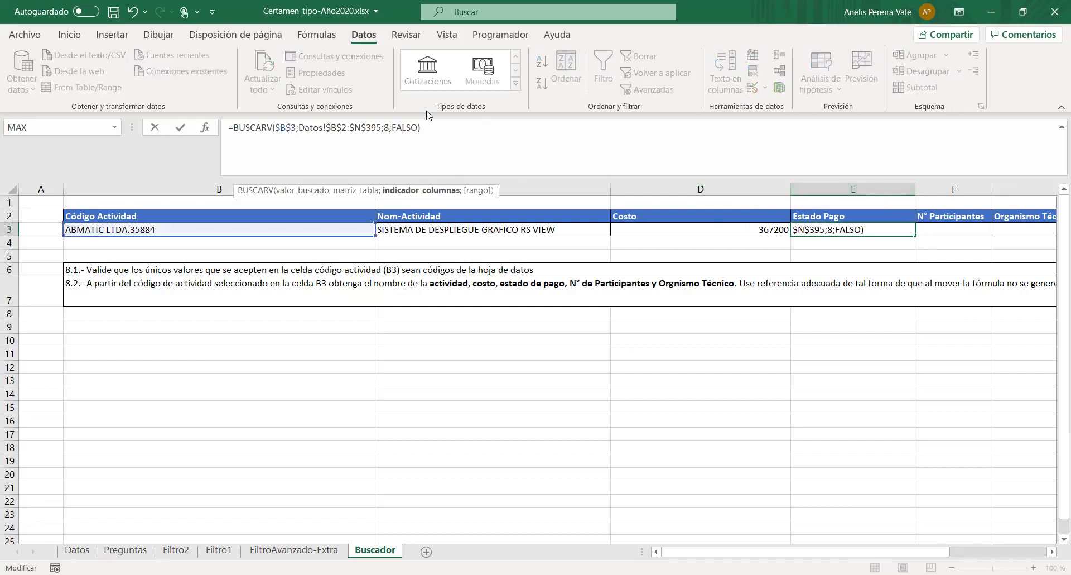
{"action": "key", "text": "Return"}
- Narrow the Estado Pago and Costo columns on the Buscador sheet
{"action": "left_click", "coordinate": [949, 230]}
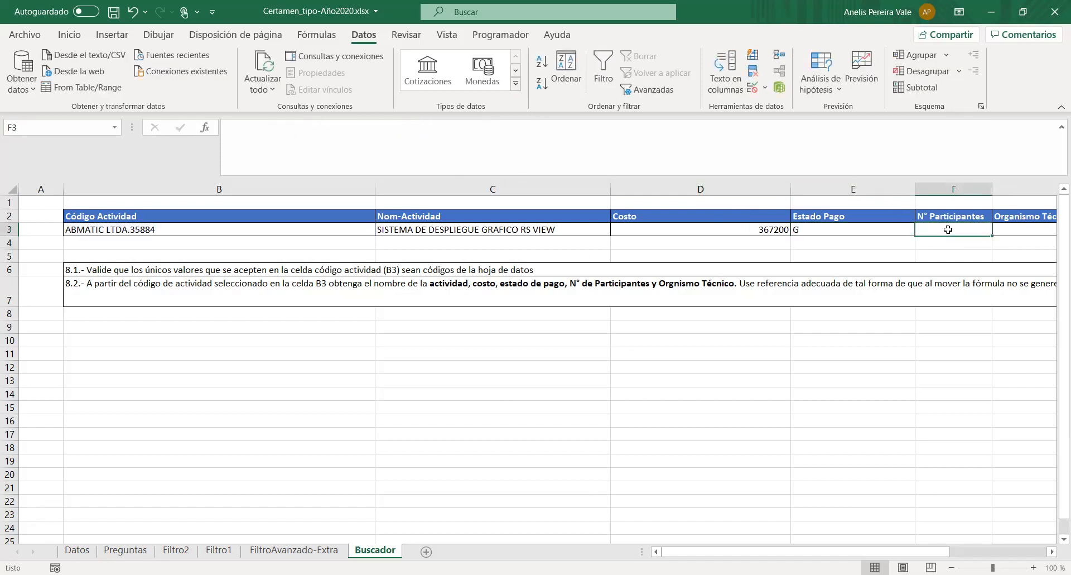
{"action": "left_click_drag", "start_coordinate": [918, 187], "coordinate": [858, 187]}
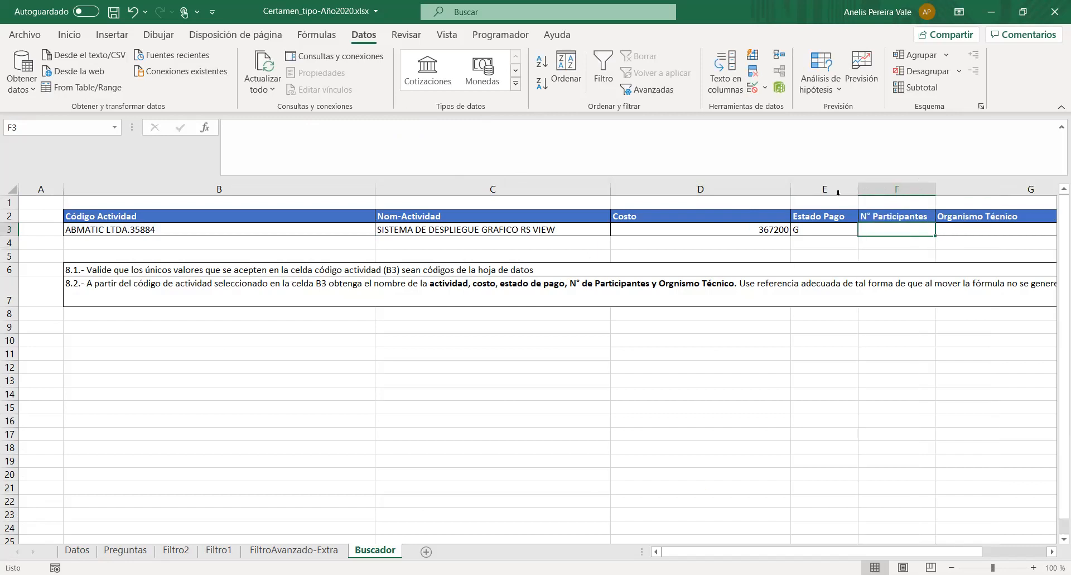
{"action": "left_click_drag", "start_coordinate": [792, 184], "coordinate": [696, 187]}
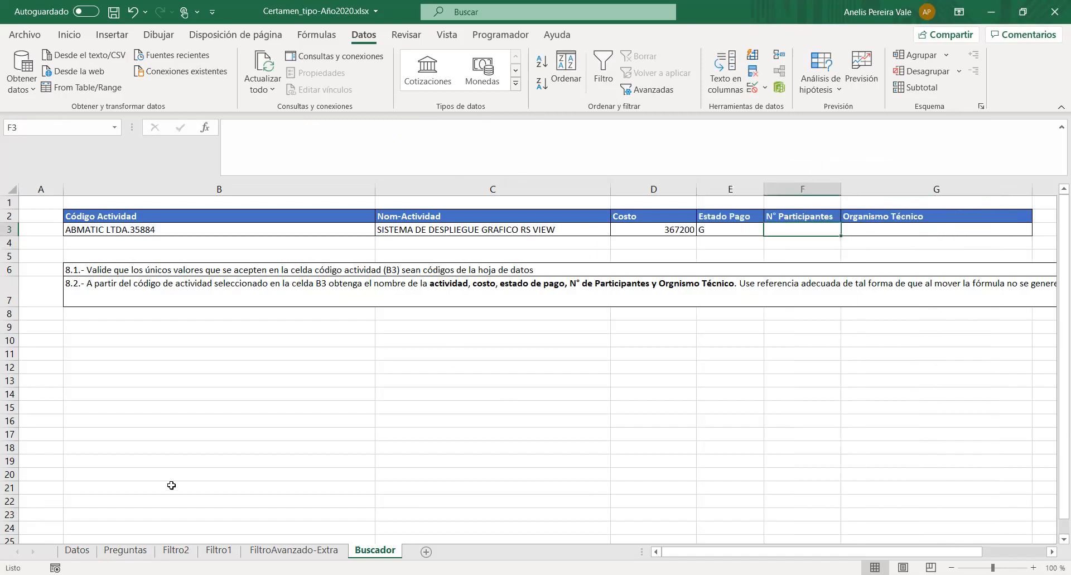
- Count the Datos columns up to NºPartic and fill E3's lookup formula into the N° Participantes cell F3
{"action": "left_click", "coordinate": [77, 550]}
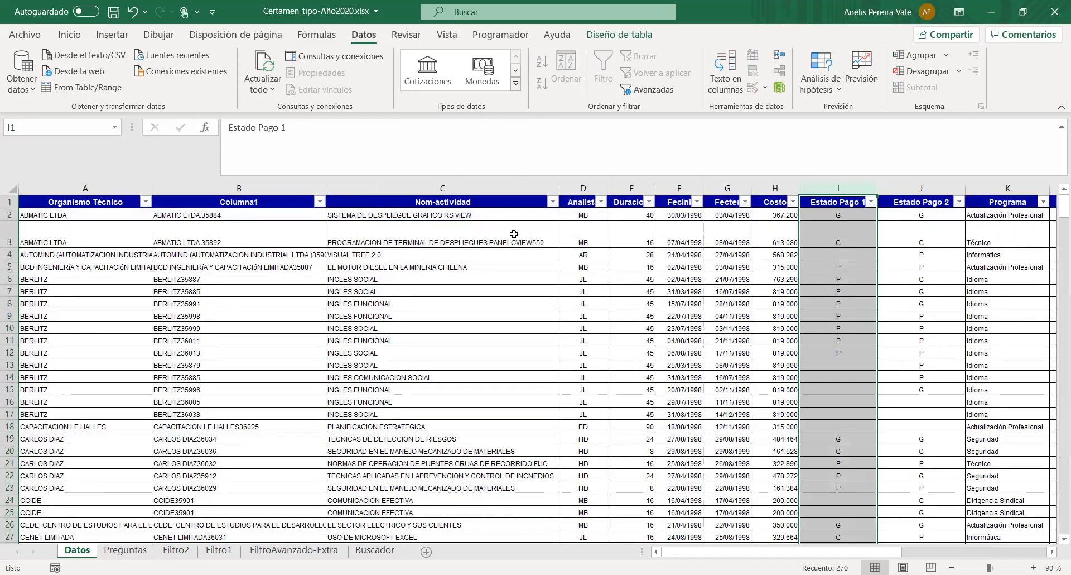
{"action": "left_click_drag", "start_coordinate": [735, 555], "coordinate": [769, 556]}
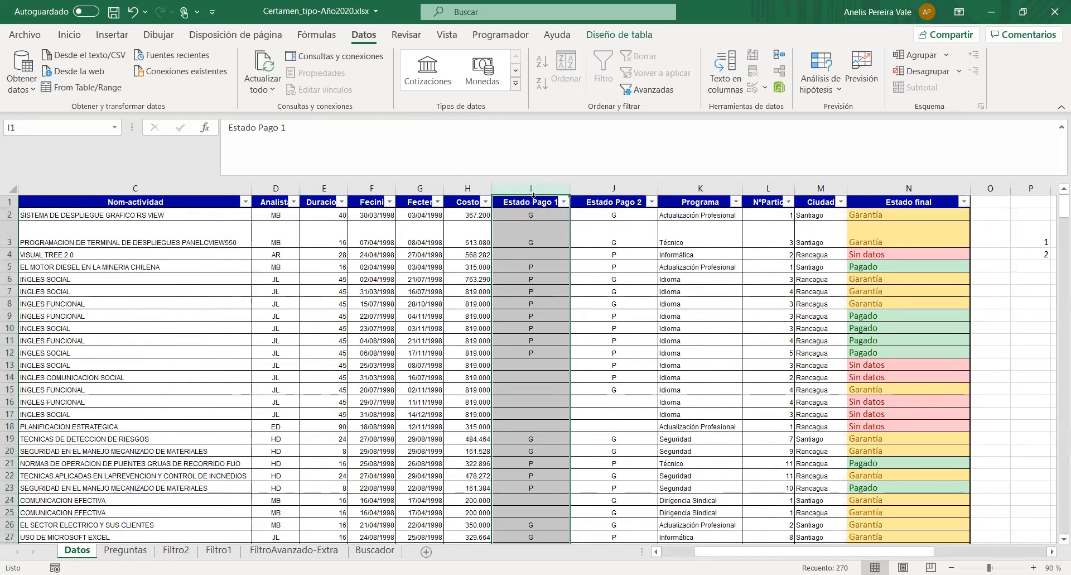
{"action": "left_click", "coordinate": [628, 187]}
{"action": "left_click", "coordinate": [716, 187]}
{"action": "left_click", "coordinate": [771, 187]}
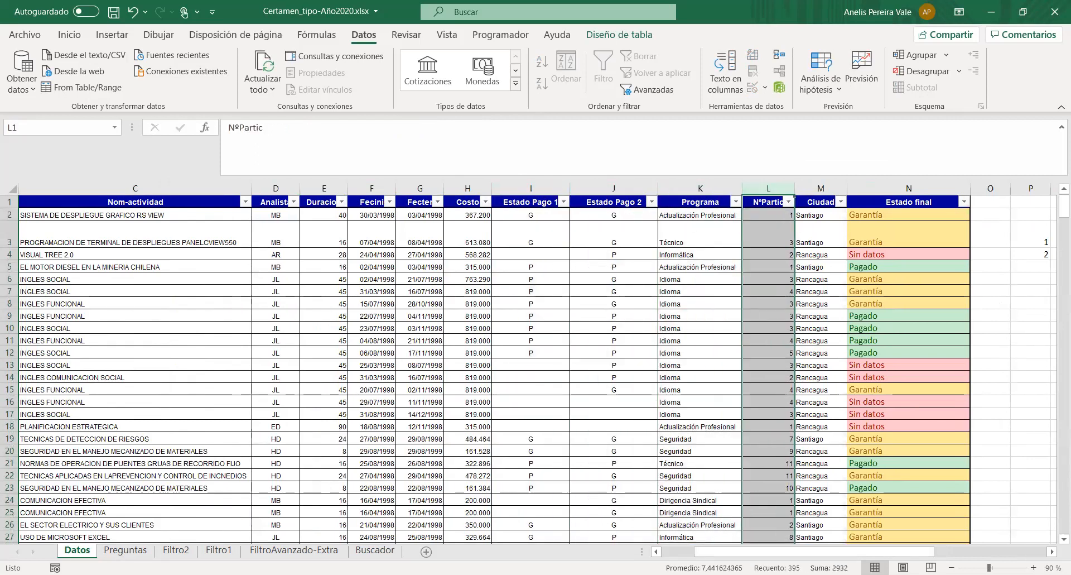
{"action": "left_click", "coordinate": [375, 550]}
{"action": "left_click", "coordinate": [712, 228]}
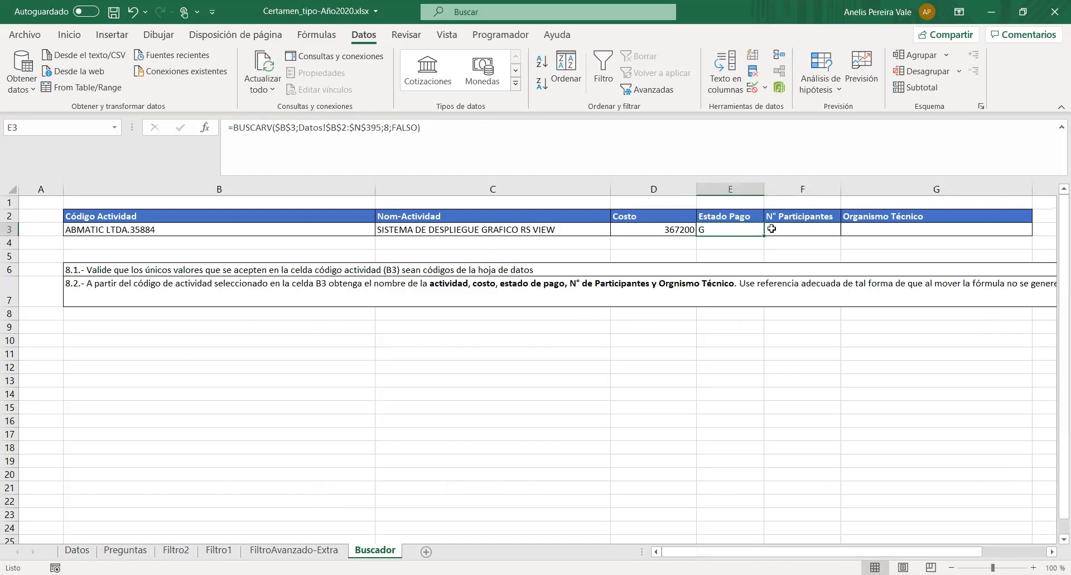
{"action": "left_click_drag", "start_coordinate": [764, 235], "coordinate": [805, 229]}
{"action": "left_click", "coordinate": [804, 229]}
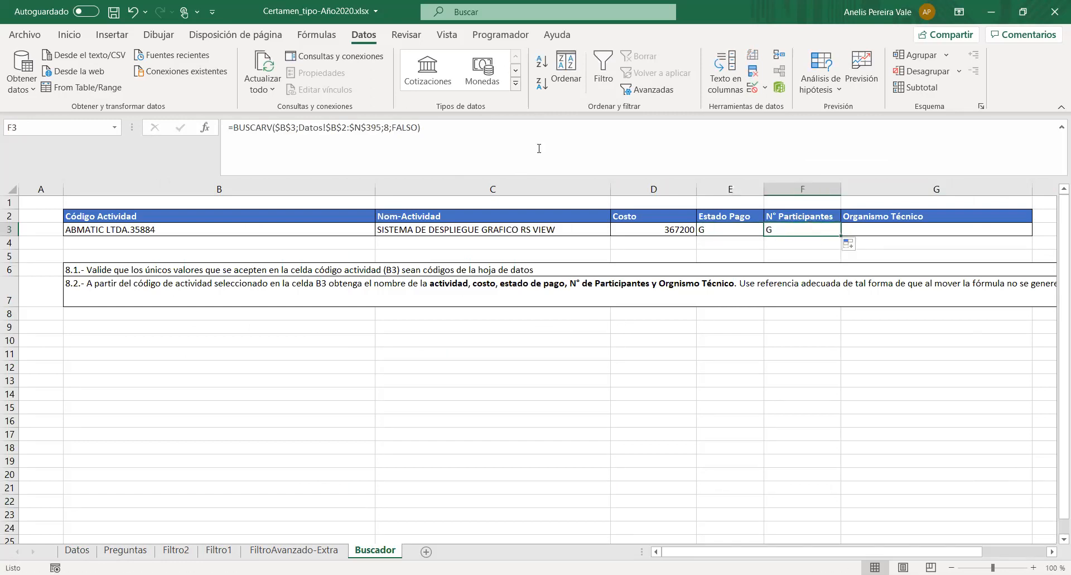
- Set the column index in F3's BUSCARV formula to 11 and select the resulting cell
{"action": "left_click", "coordinate": [388, 127]}
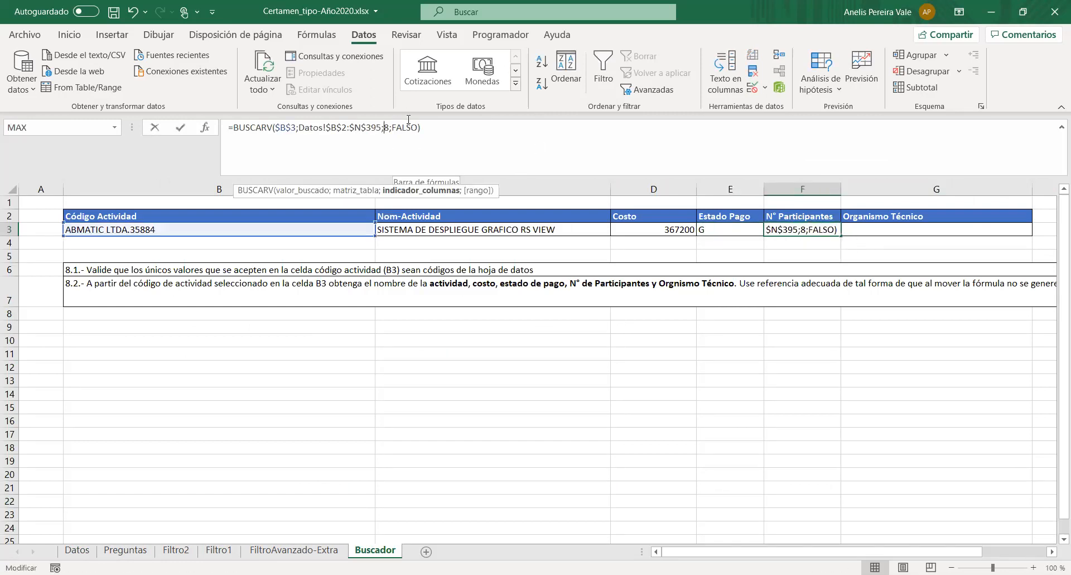
{"action": "key", "text": "BackSpace"}
{"action": "type", "text": "11"}
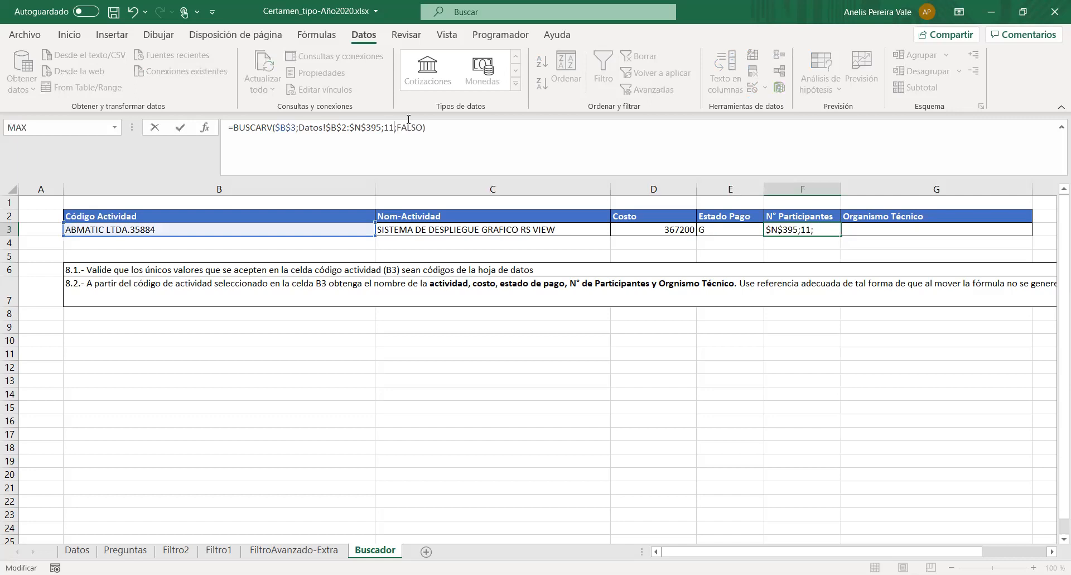
{"action": "key", "text": "Return"}
{"action": "left_click", "coordinate": [785, 229]}
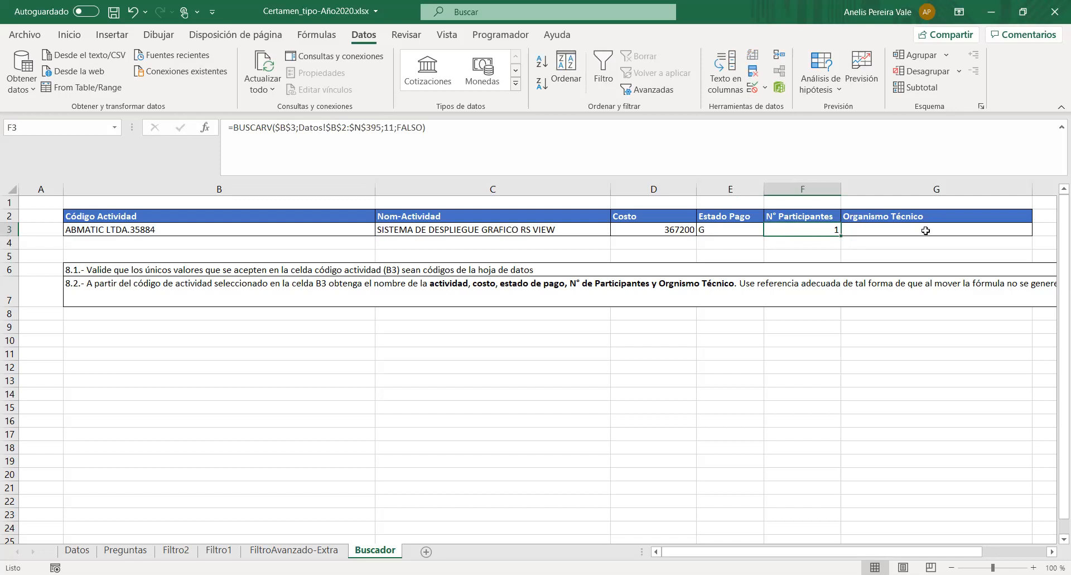
- Compare the positions of the Organismo Técnico and activity code columns on the Datos sheet for the Organismo Técnico lookup in G3
{"action": "left_click", "coordinate": [924, 230]}
{"action": "left_click", "coordinate": [77, 550]}
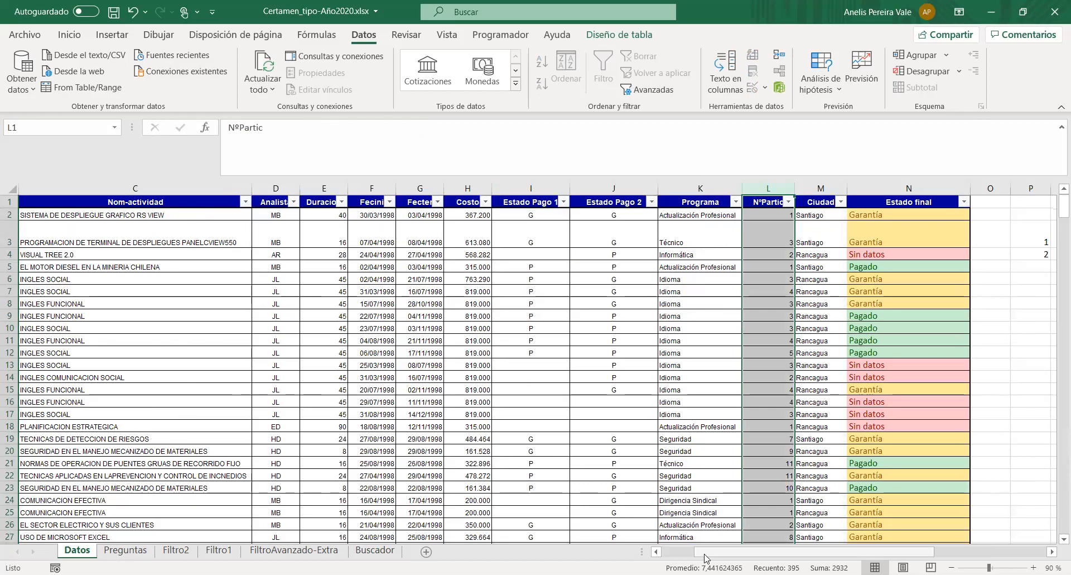
{"action": "scroll", "coordinate": [279, 229], "scroll_direction": "left", "scroll_amount": 2}
{"action": "left_click", "coordinate": [98, 185]}
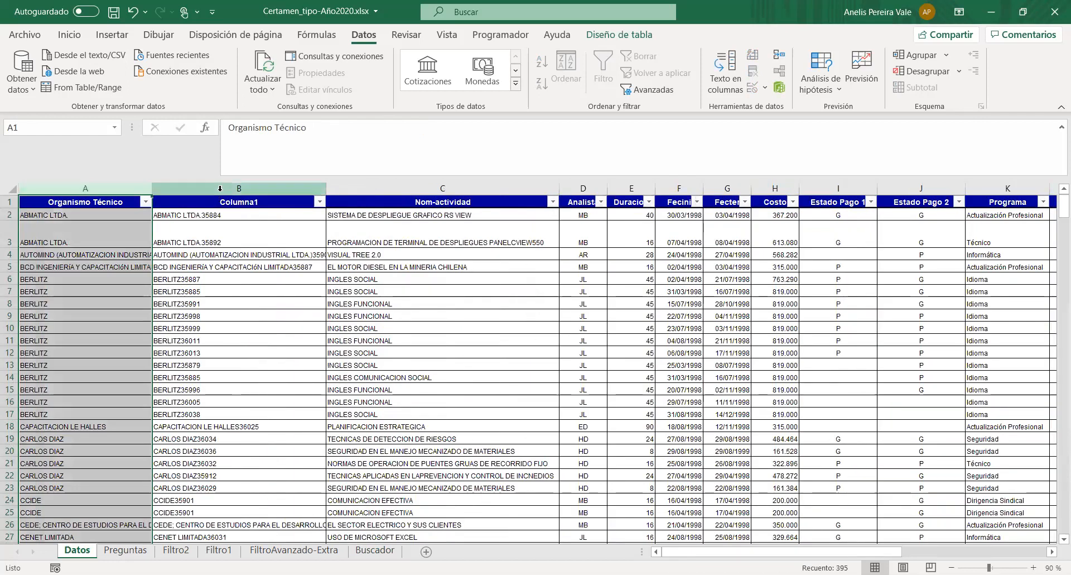
{"action": "left_click", "coordinate": [226, 188]}
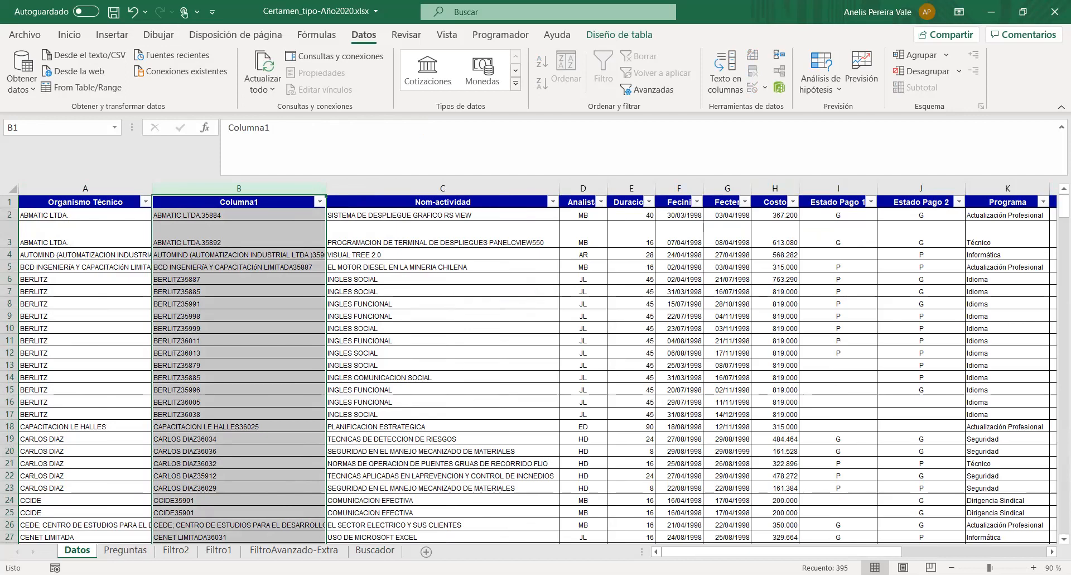
{"action": "left_click", "coordinate": [126, 550]}
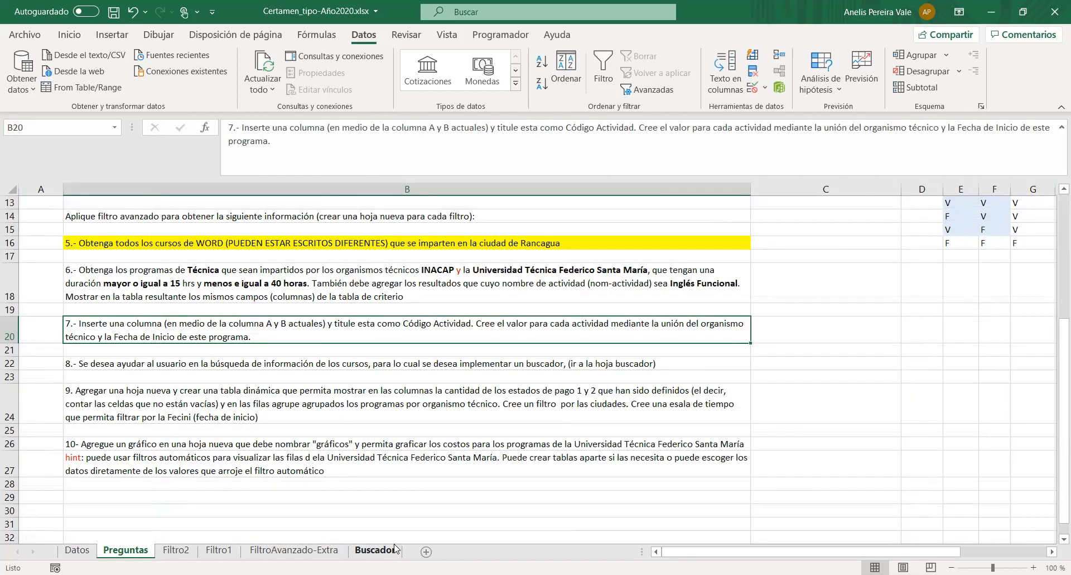
{"action": "left_click", "coordinate": [375, 549]}
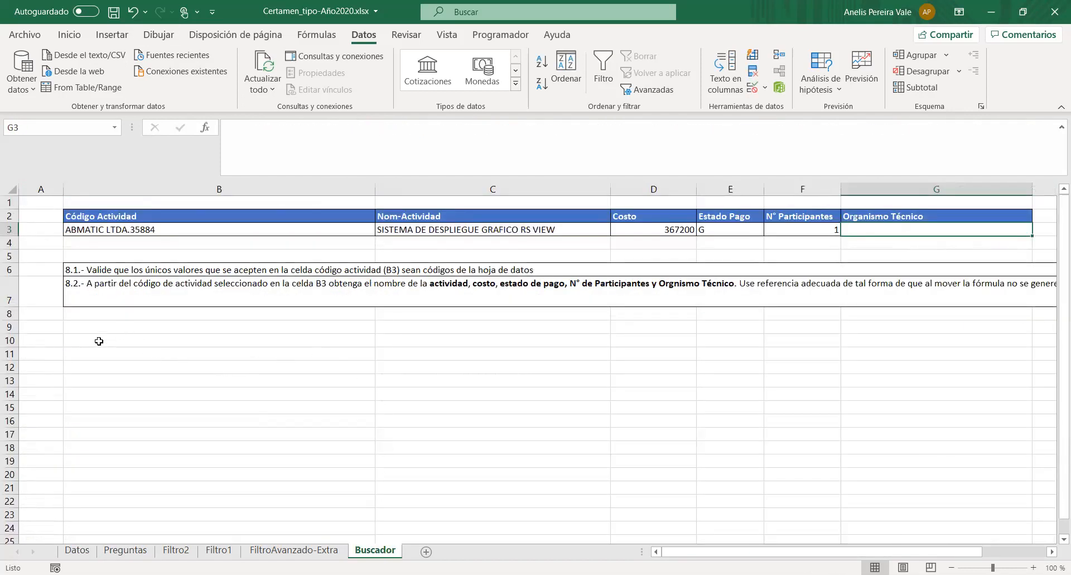
{"action": "left_click", "coordinate": [100, 341]}
{"action": "left_click", "coordinate": [252, 141]}
{"action": "type", "text": "="}
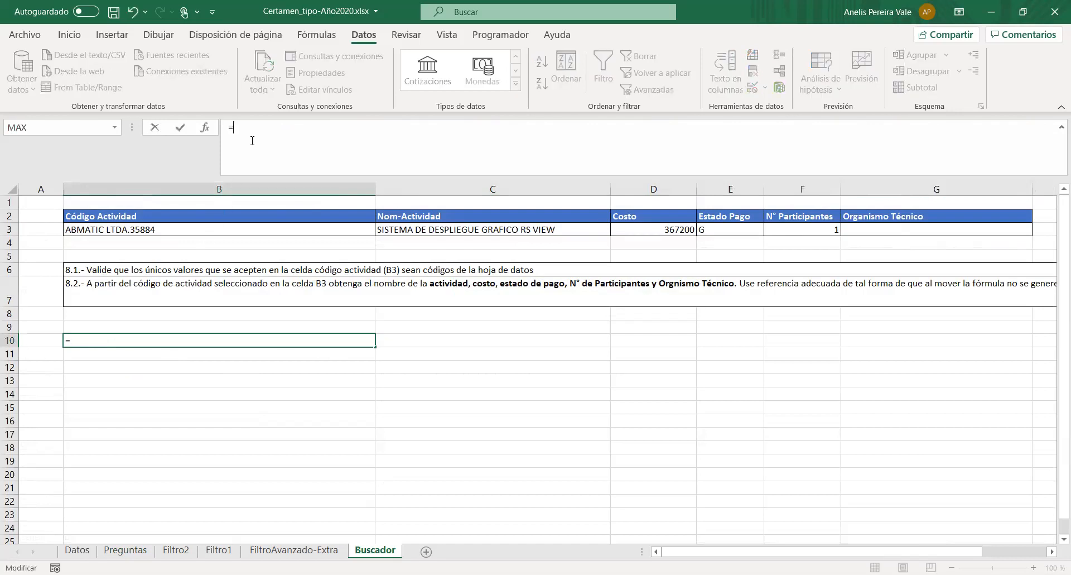
{"action": "type", "text": "indi"}
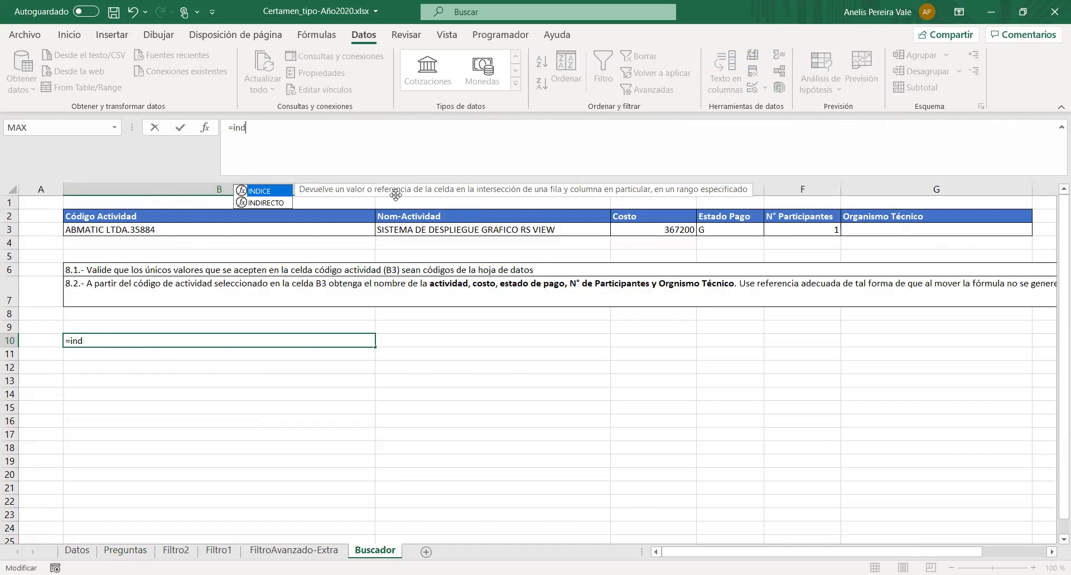
{"action": "key", "text": "BackSpace"}
{"action": "key", "text": "BackSpace"}
{"action": "key", "text": "BackSpace"}
{"action": "key", "text": "BackSpace"}
{"action": "key", "text": "BackSpace"}
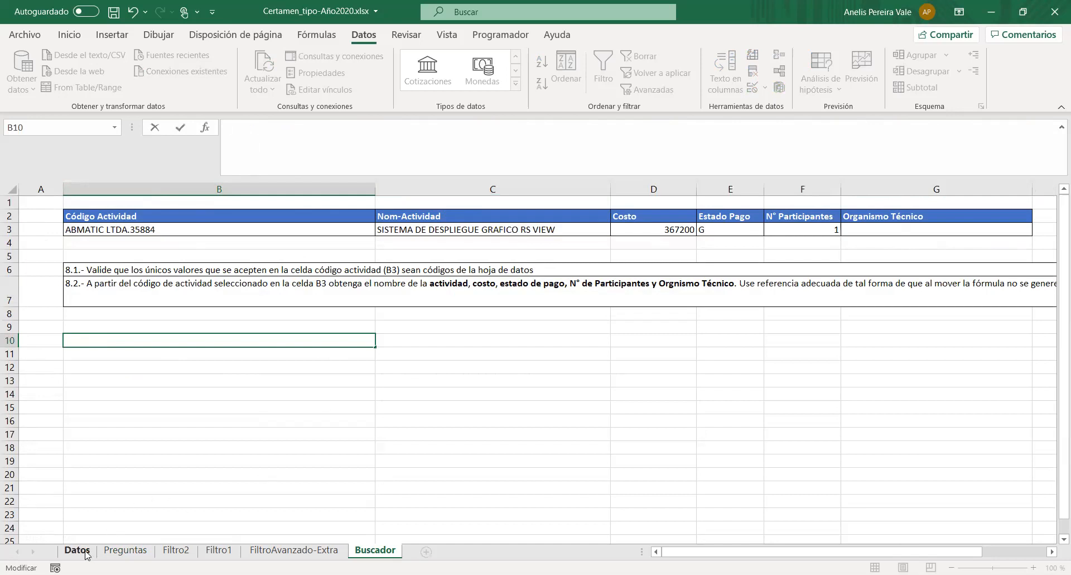
- Review the Datos header row and start a COINCIDIR formula in Buscador cell B10 with B3 as the lookup value
{"action": "left_click", "coordinate": [77, 550]}
{"action": "left_click", "coordinate": [263, 288]}
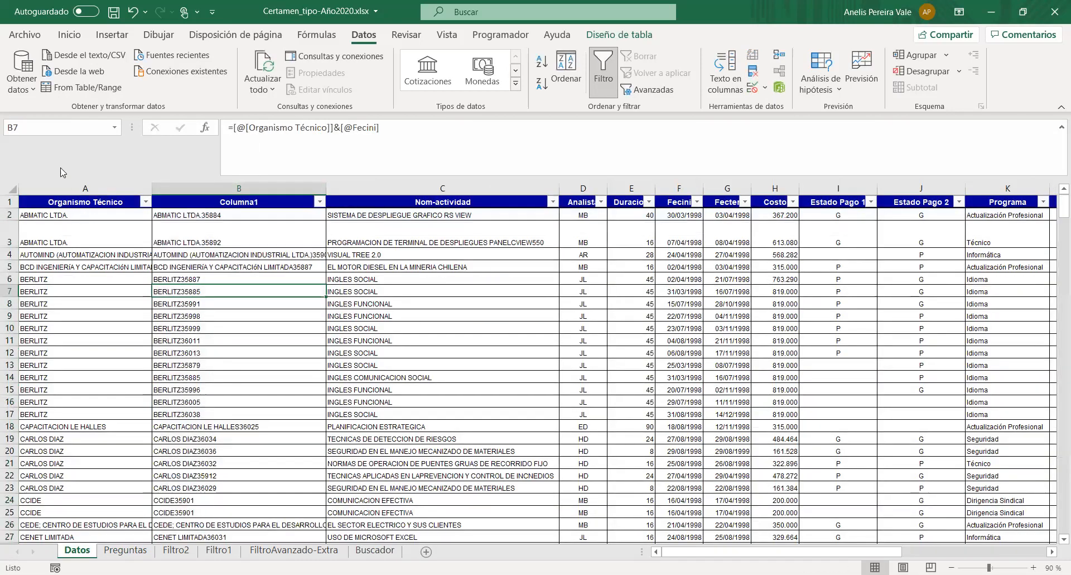
{"action": "left_click", "coordinate": [20, 204]}
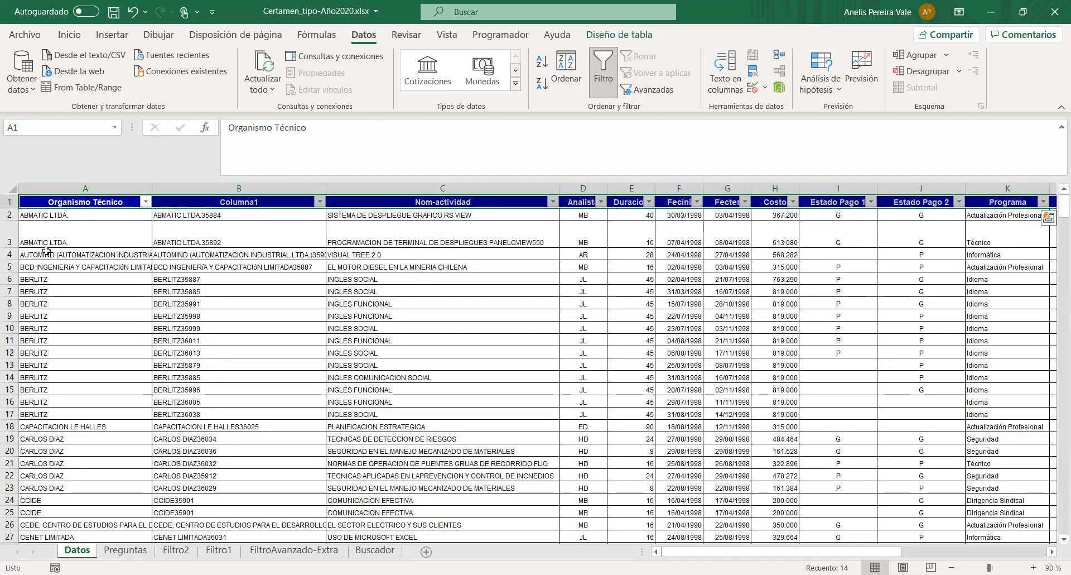
{"action": "left_click", "coordinate": [364, 550]}
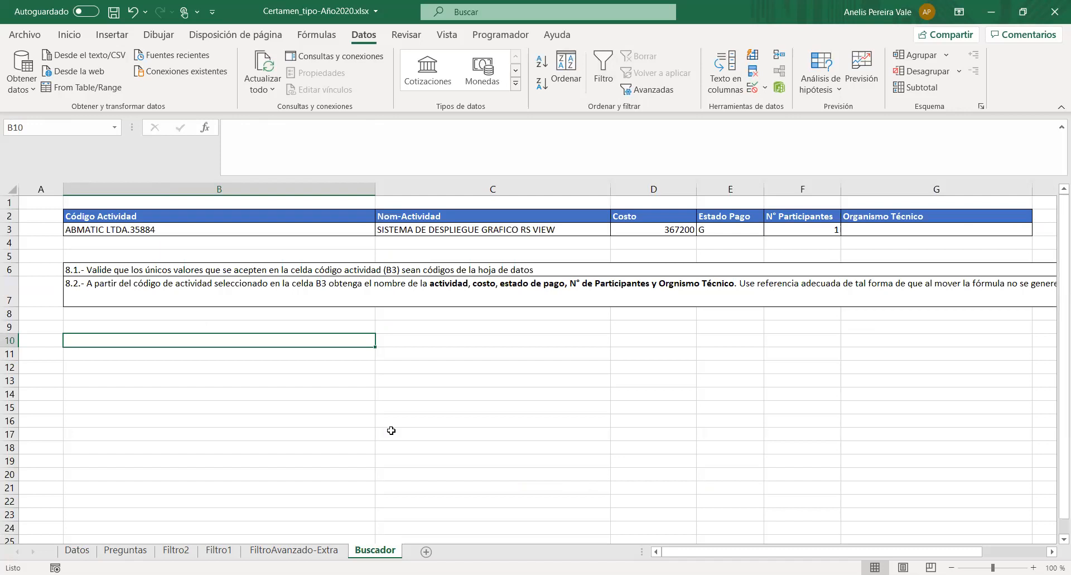
{"action": "left_click", "coordinate": [260, 161]}
{"action": "type", "text": "=COIN"}
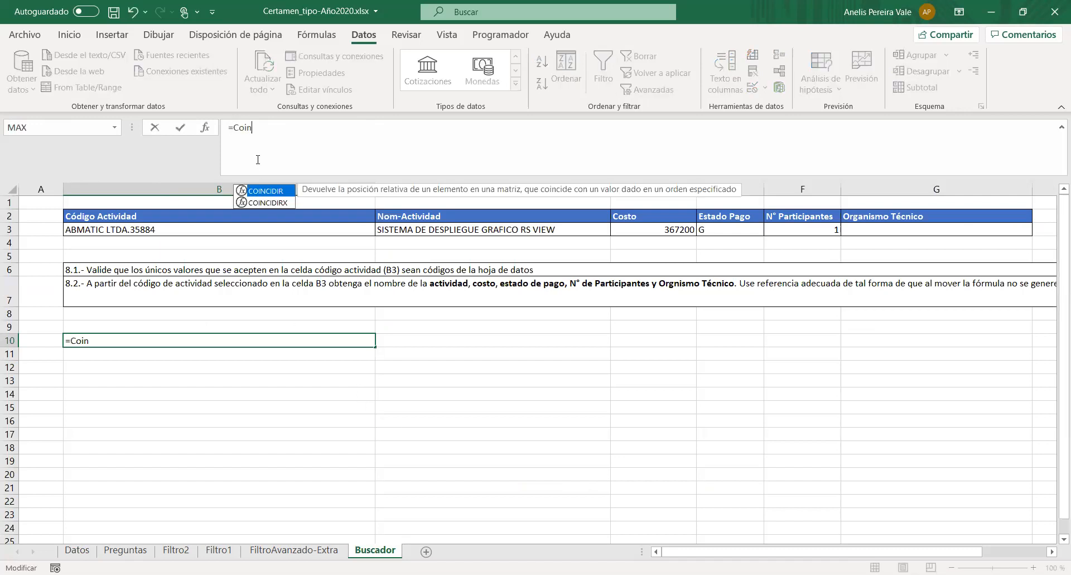
{"action": "key", "text": "Tab"}
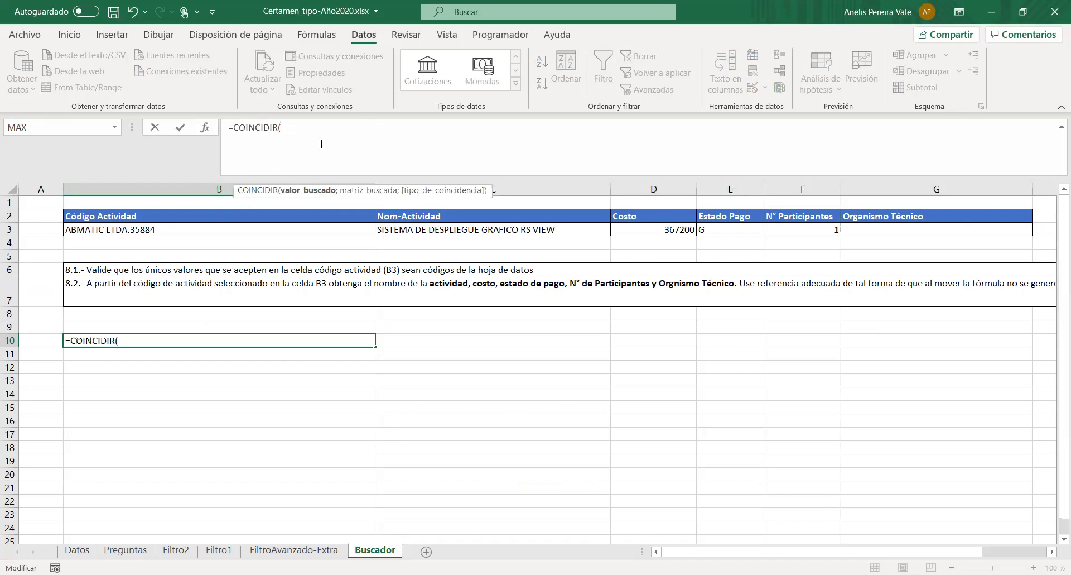
{"action": "left_click", "coordinate": [243, 229]}
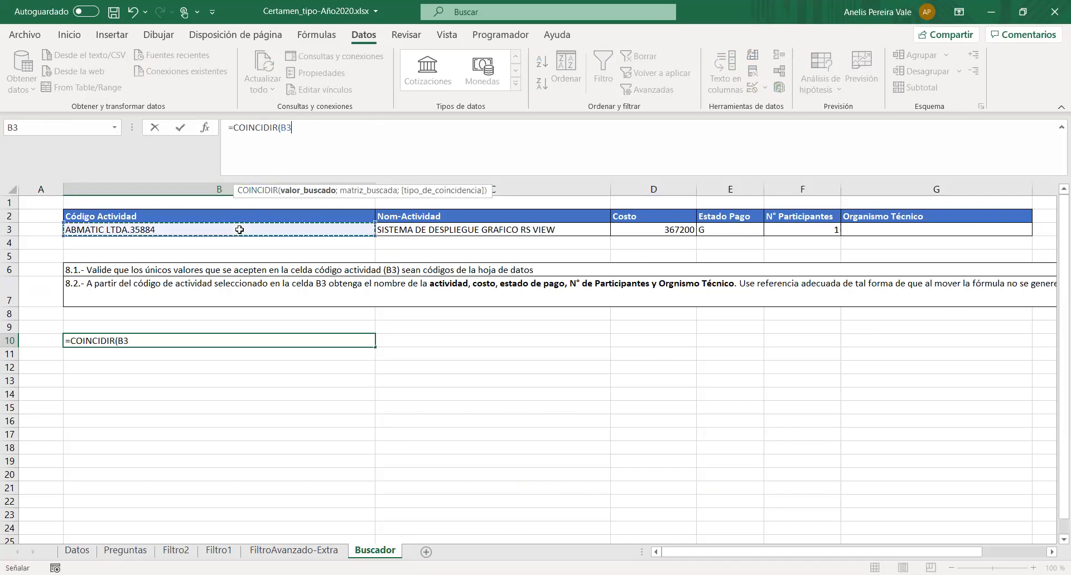
{"action": "type", "text": ";"}
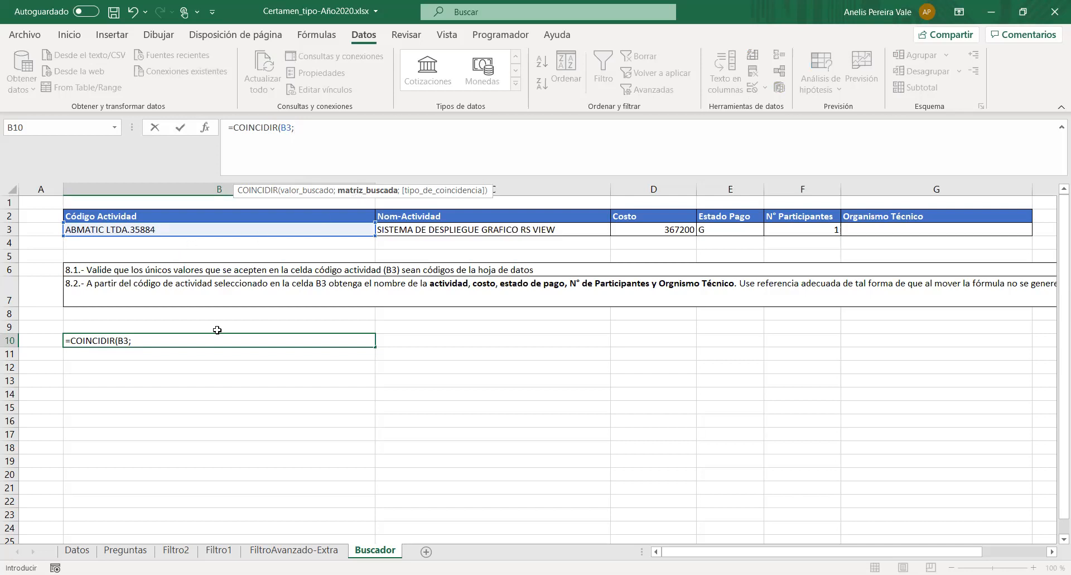
- Complete B10's COINCIDIR formula with the Datos Columna1 codes from B2 down as the search array and match type 0
{"action": "left_click", "coordinate": [77, 550]}
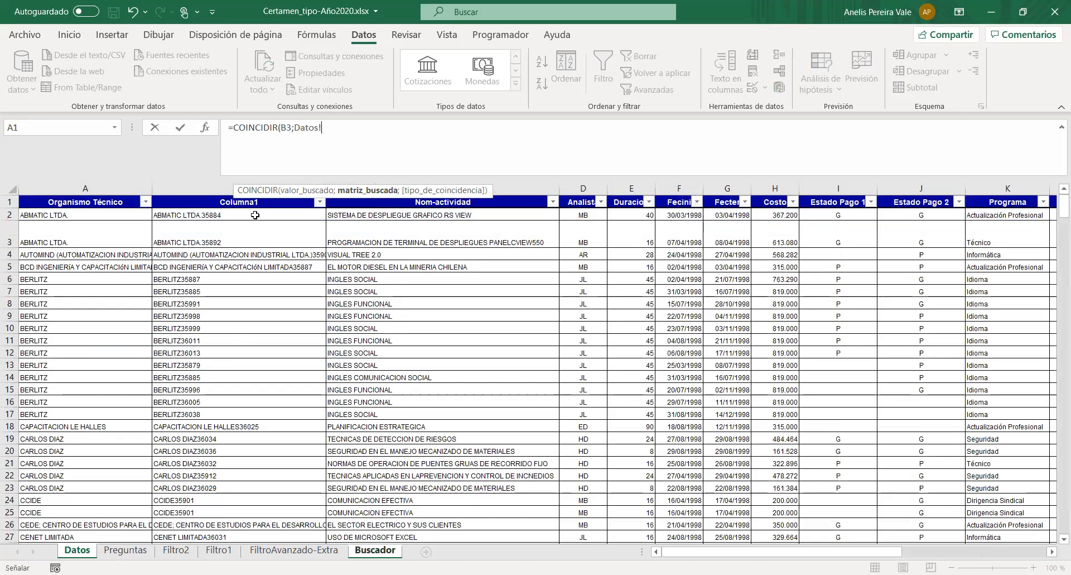
{"action": "left_click", "coordinate": [248, 212]}
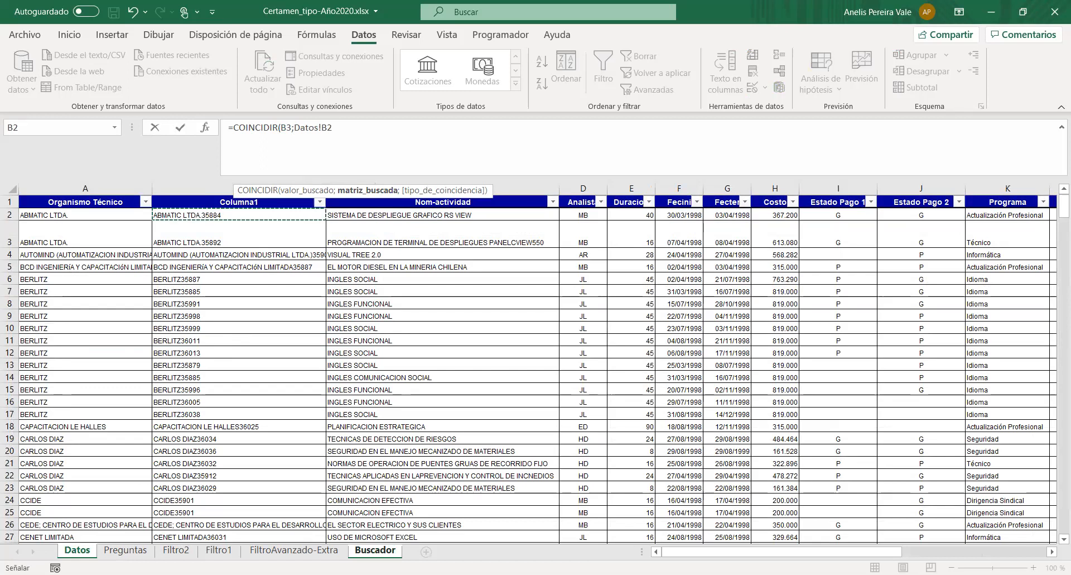
{"action": "key", "text": "ctrl+shift+Down"}
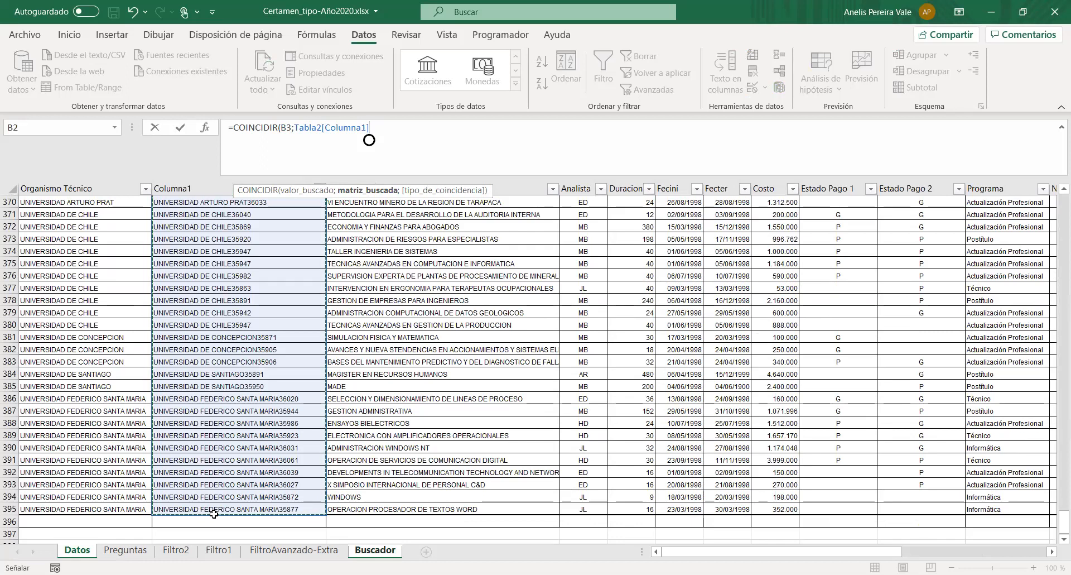
{"action": "type", "text": ";"}
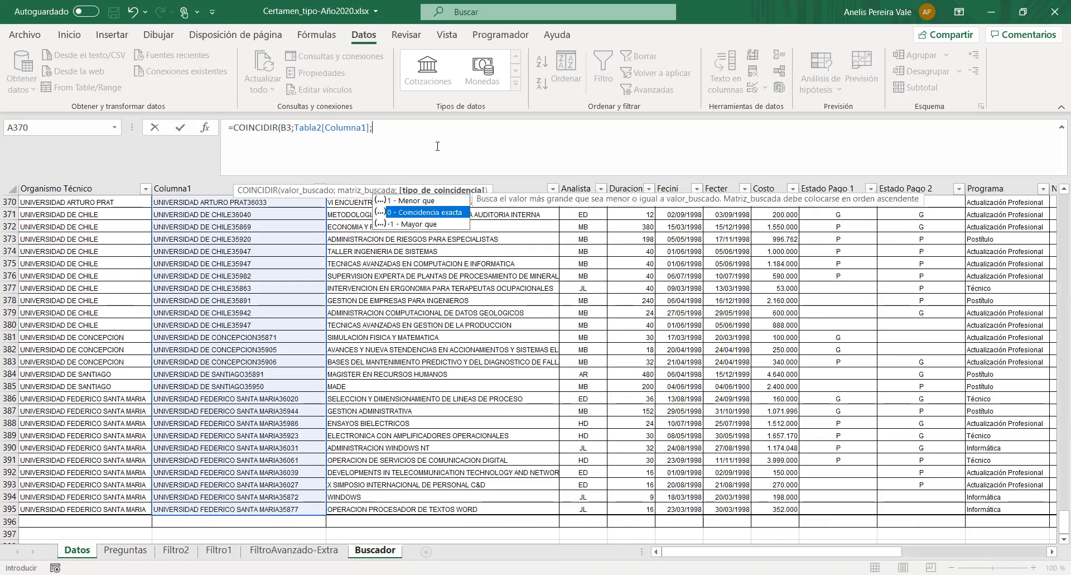
{"action": "type", "text": "0)"}
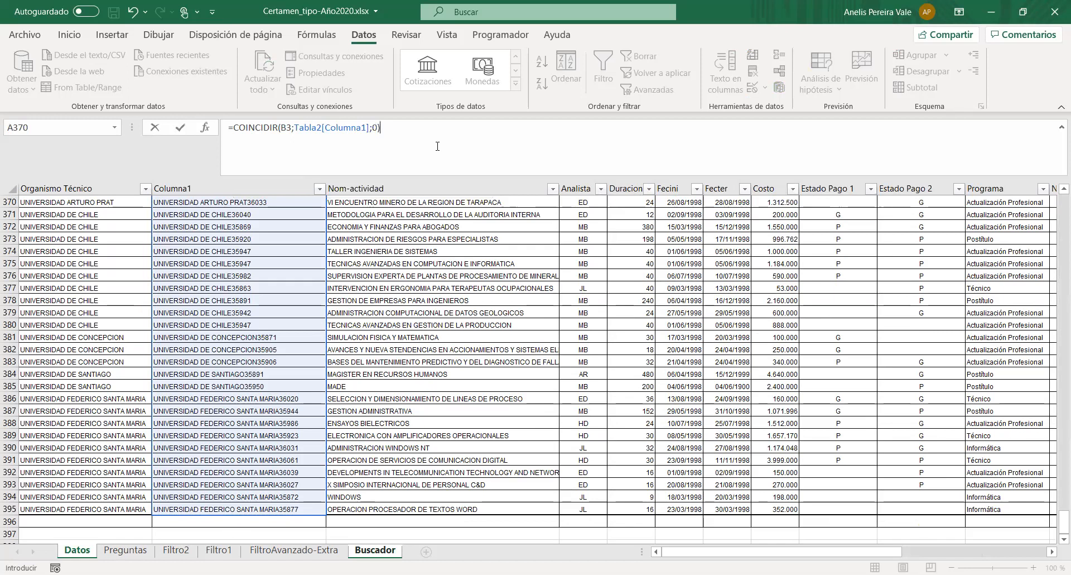
{"action": "key", "text": "Return"}
{"action": "left_click", "coordinate": [341, 339]}
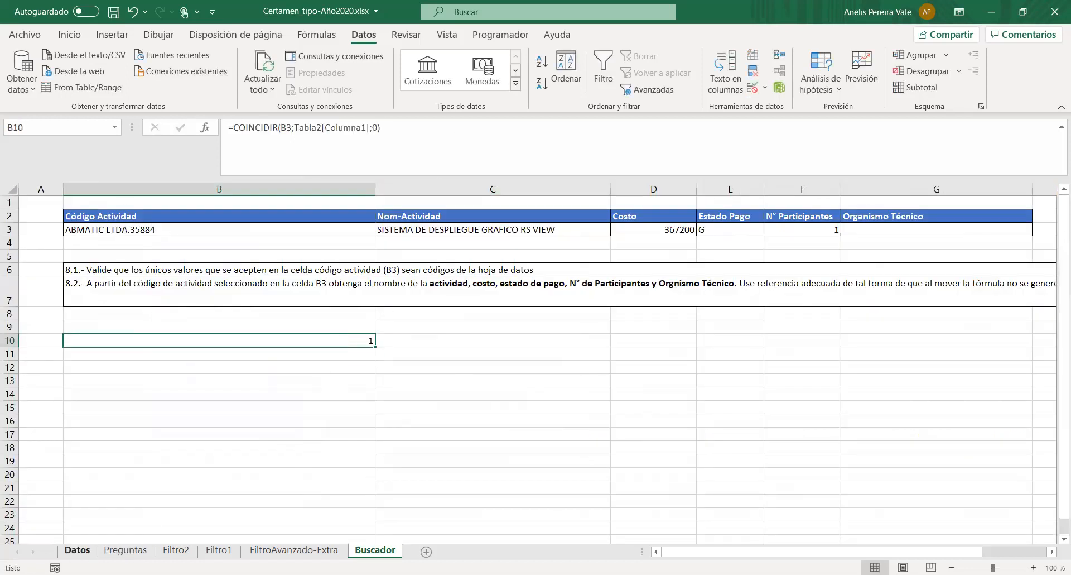
- Check on the Datos sheet which row holds the first activity code relative to the Columna1 header
{"action": "left_click", "coordinate": [77, 551]}
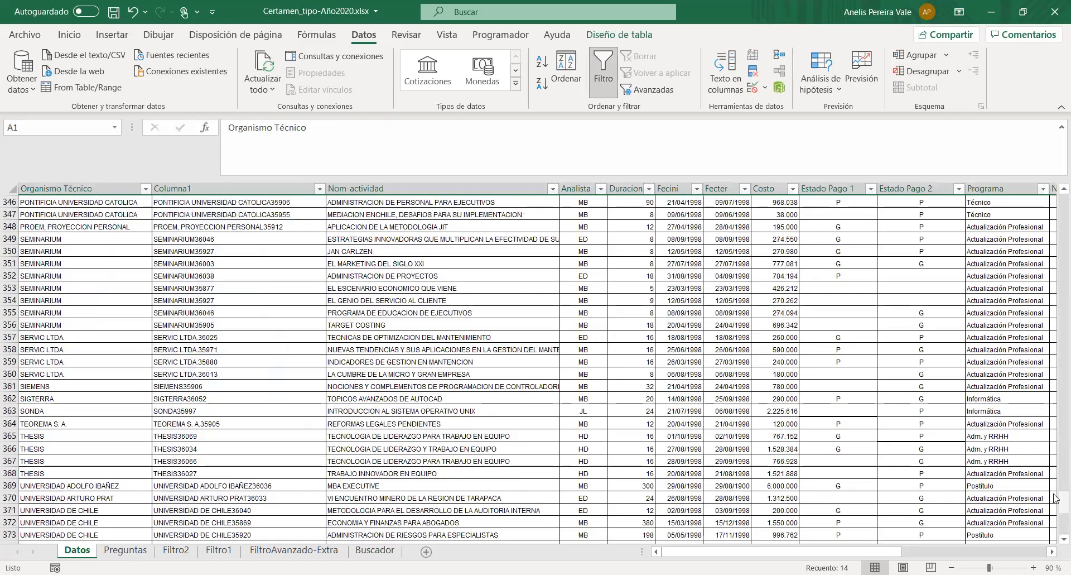
{"action": "left_click_drag", "start_coordinate": [1057, 501], "coordinate": [1056, 205]}
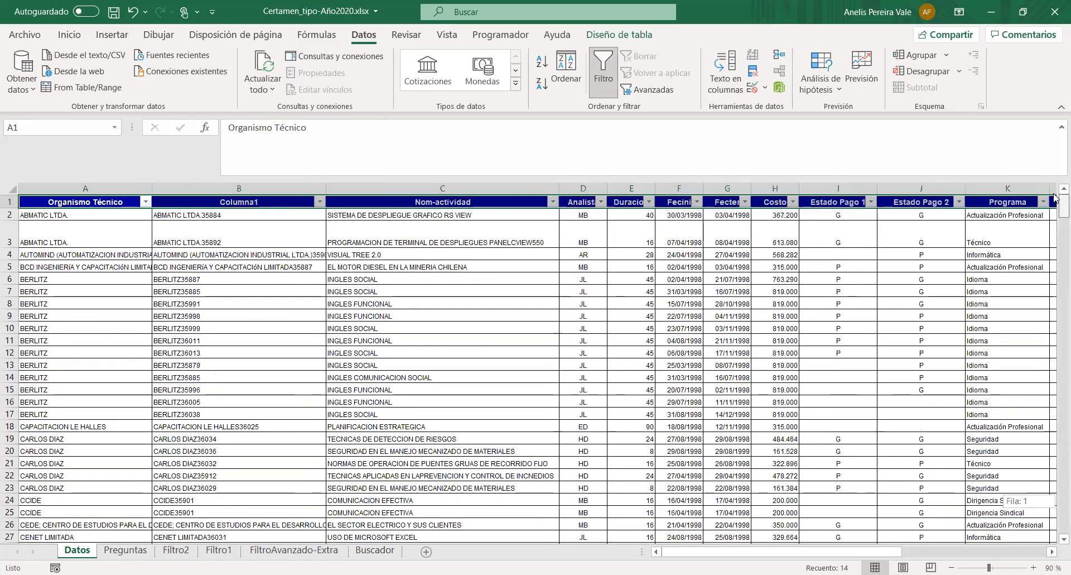
{"action": "left_click", "coordinate": [10, 214]}
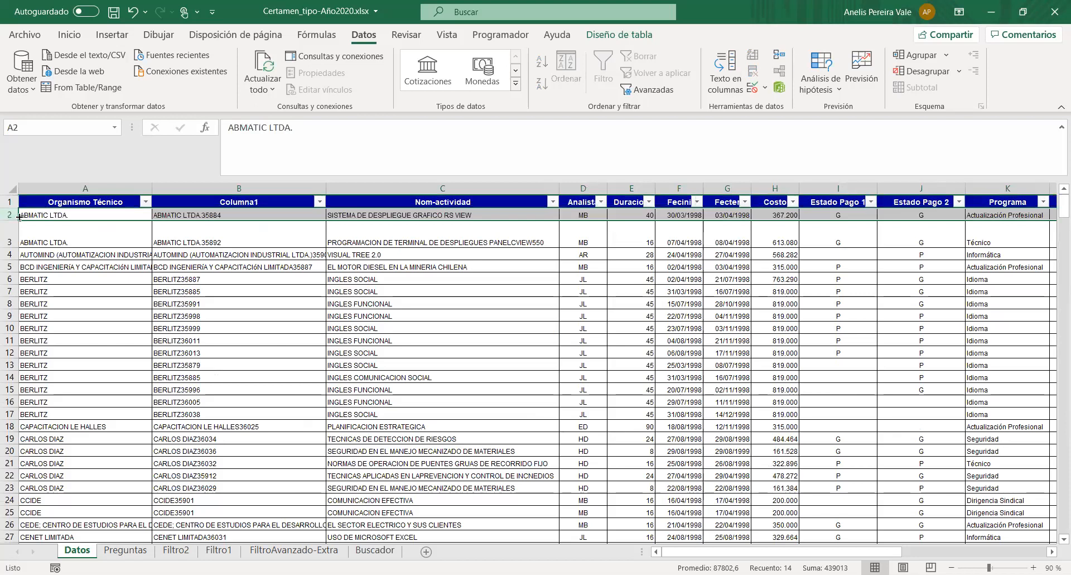
{"action": "left_click", "coordinate": [230, 201]}
{"action": "left_click", "coordinate": [242, 215]}
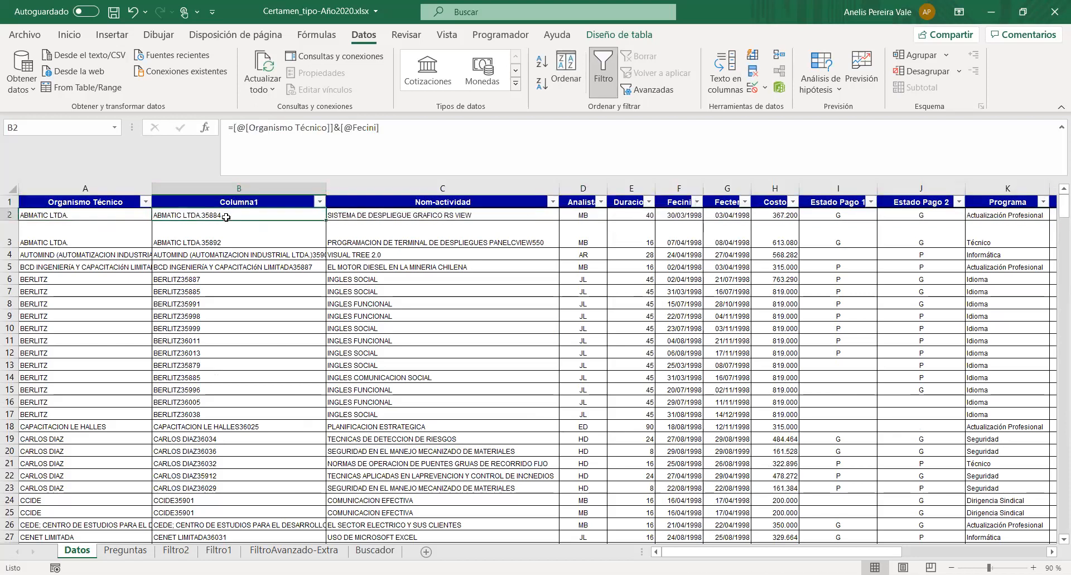
{"action": "left_click", "coordinate": [224, 202]}
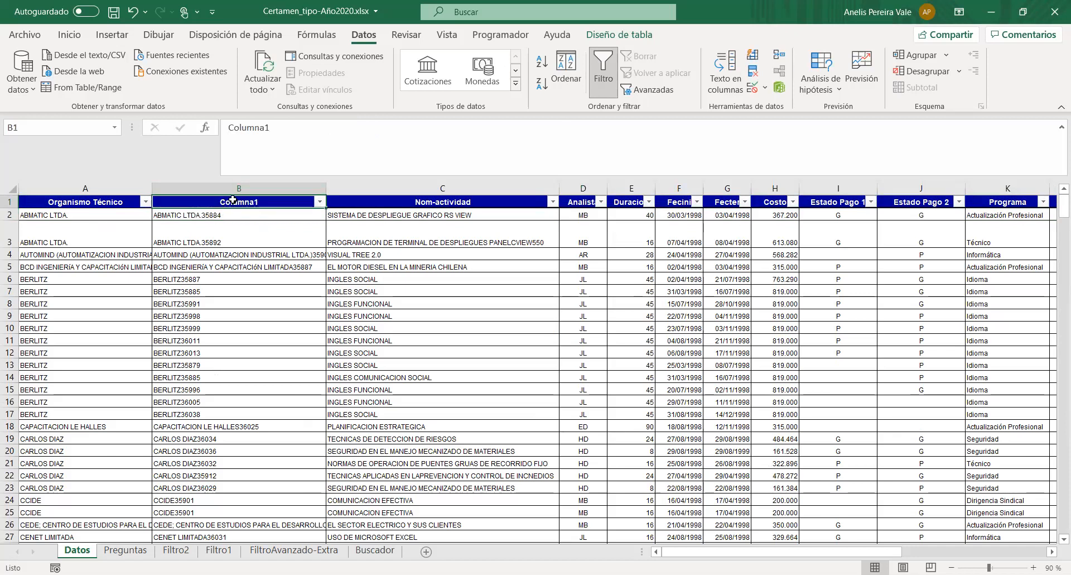
{"action": "left_click", "coordinate": [375, 549]}
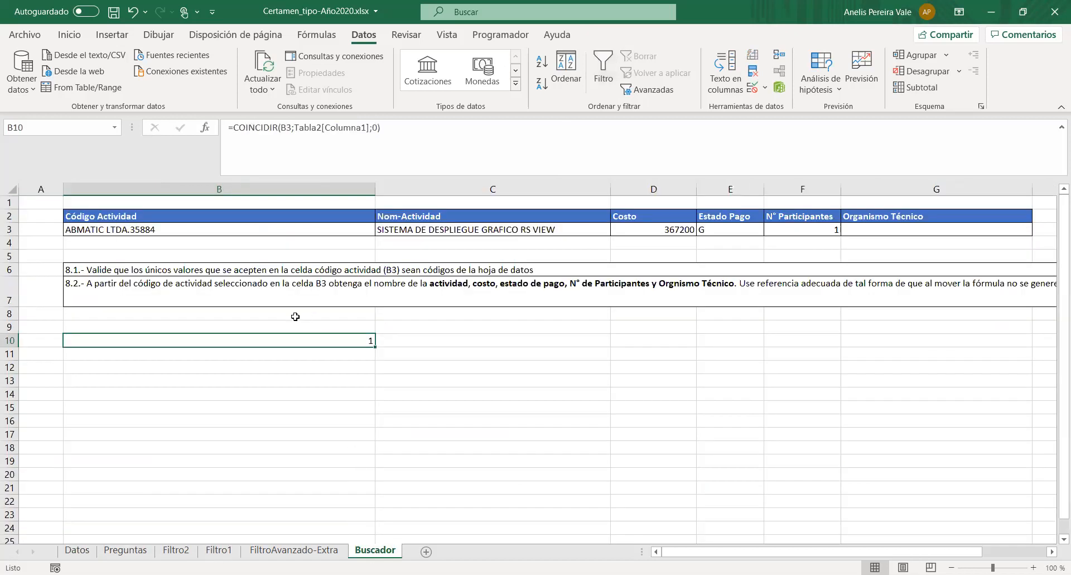
- Replace the search array in B10's COINCIDIR formula with Datos!B1:B395
{"action": "left_click", "coordinate": [294, 127]}
{"action": "left_click_drag", "start_coordinate": [295, 127], "coordinate": [370, 129]}
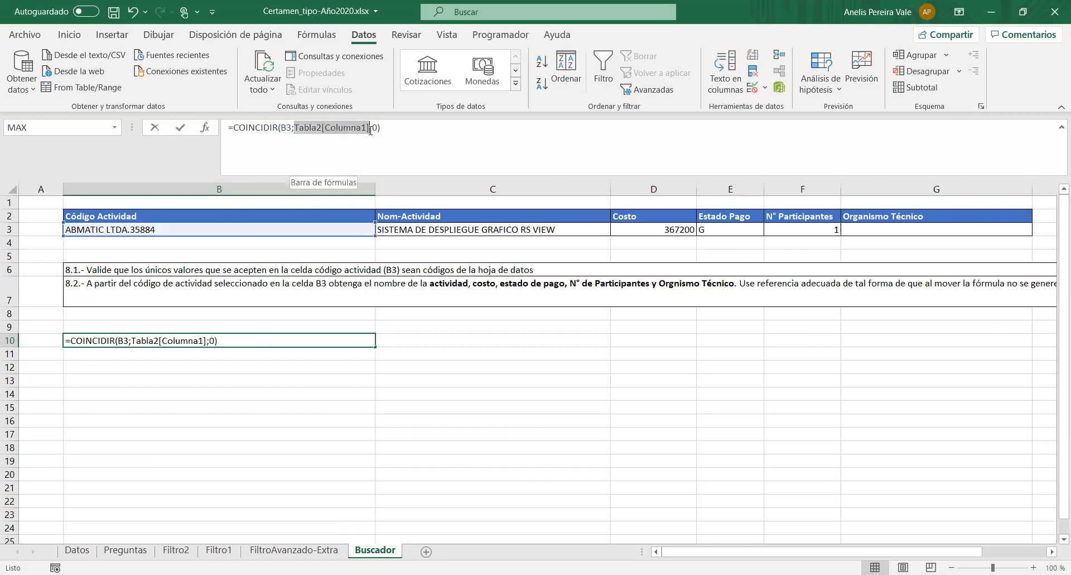
{"action": "type", "text": "D"}
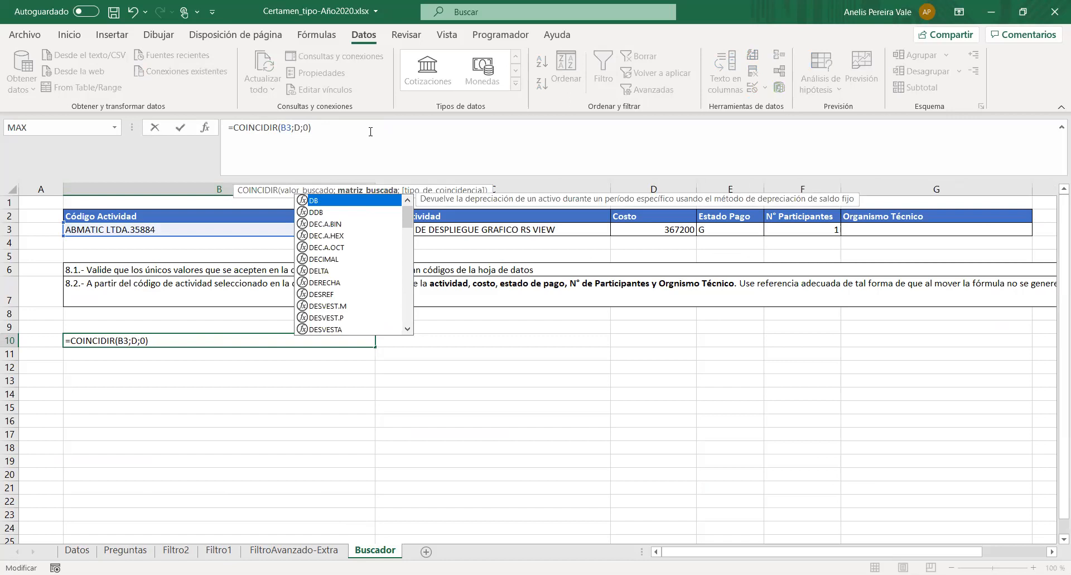
{"action": "type", "text": "atos!B1:"}
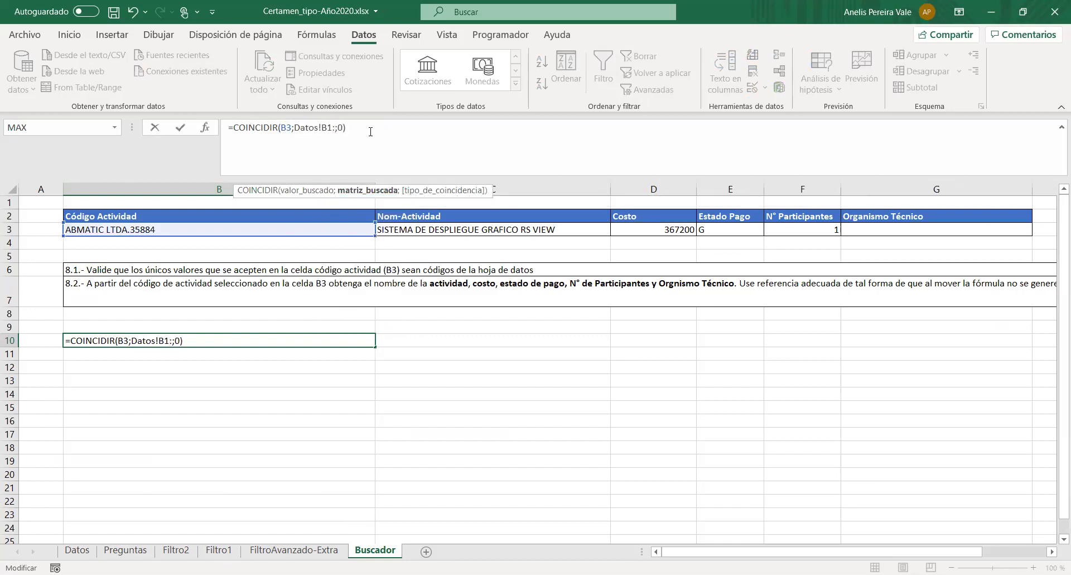
{"action": "type", "text": "B395"}
{"action": "key", "text": "Return"}
{"action": "left_click", "coordinate": [291, 338]}
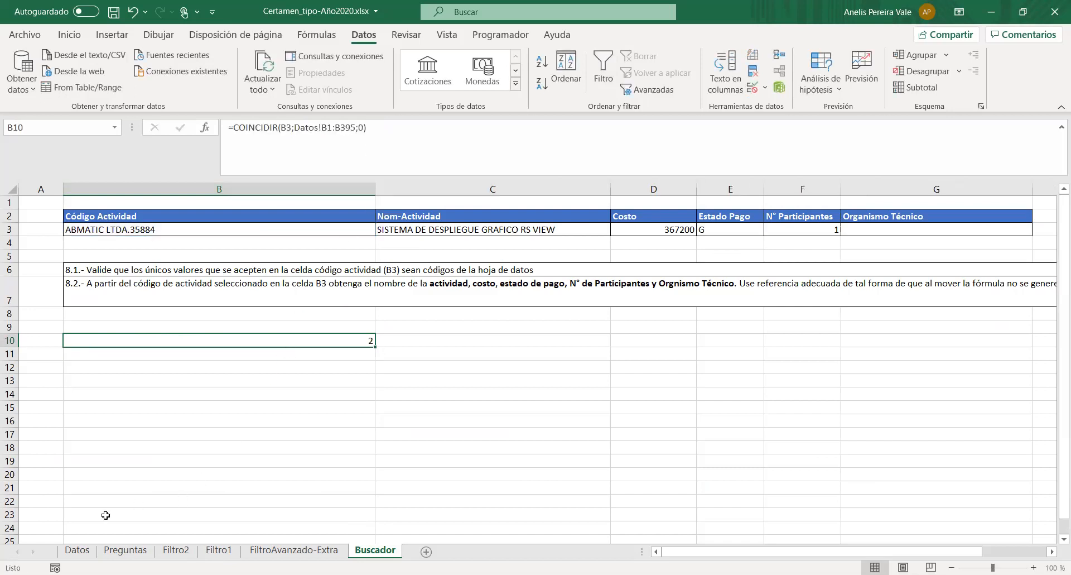
- Check the Datos and Preguntas sheets, and label the COINCIDIR result by entering "fila" in Buscador cell C10
{"action": "left_click", "coordinate": [77, 550]}
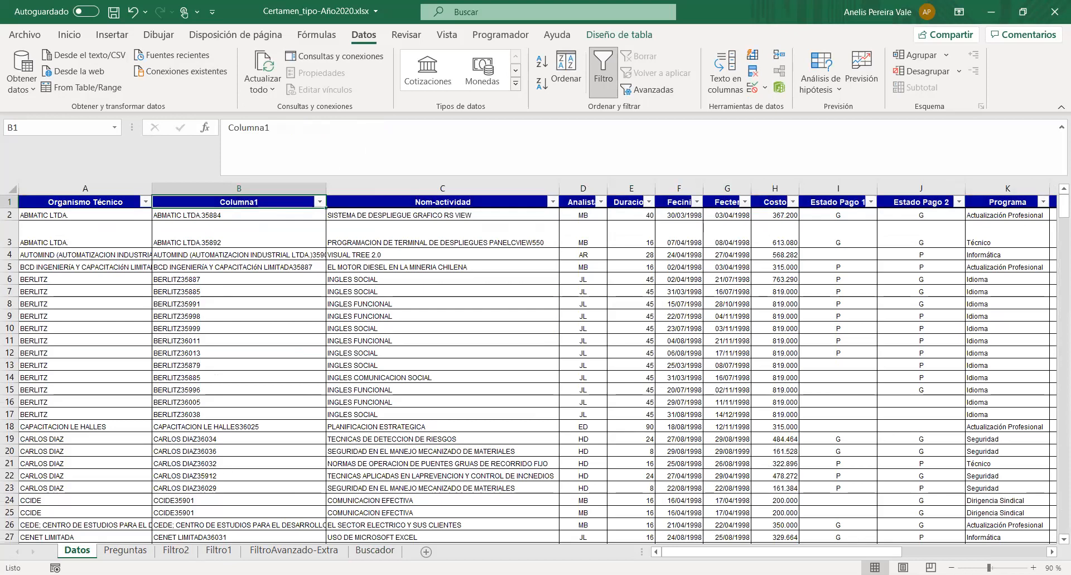
{"action": "left_click", "coordinate": [125, 550]}
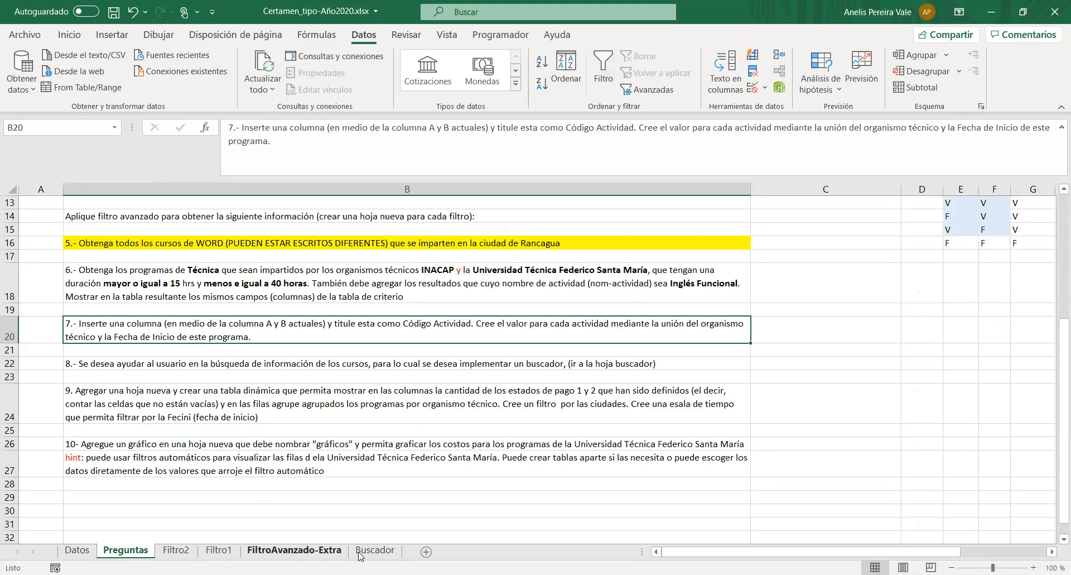
{"action": "left_click", "coordinate": [375, 550]}
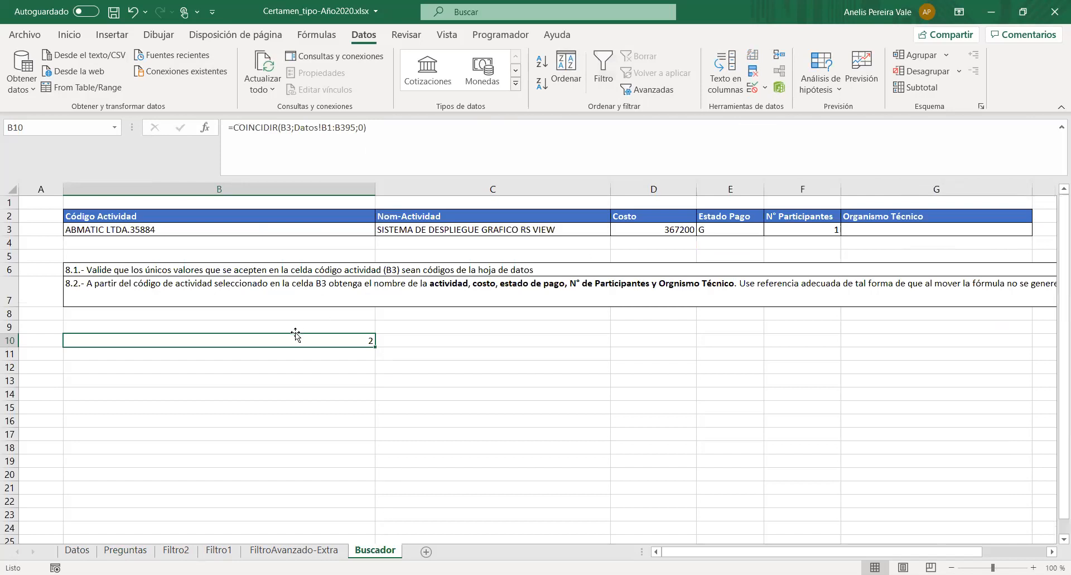
{"action": "left_click", "coordinate": [387, 342]}
{"action": "type", "text": "fila"}
{"action": "key", "text": "Return"}
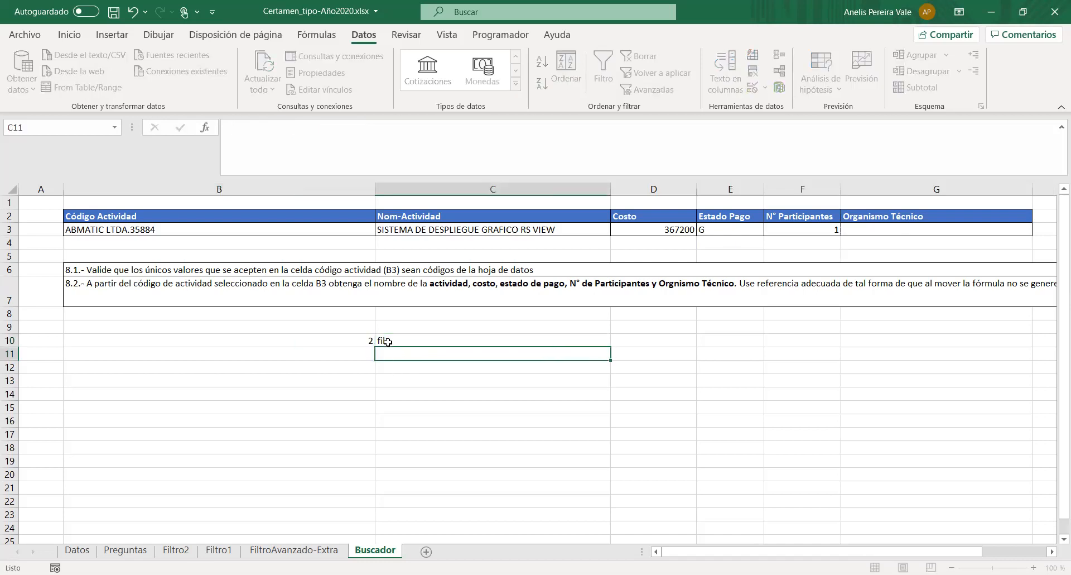
- Enter column number 1 in Buscador cell B11 and label it "columna" in C11
{"action": "key", "text": "Left"}
{"action": "type", "text": "1"}
{"action": "key", "text": "Tab"}
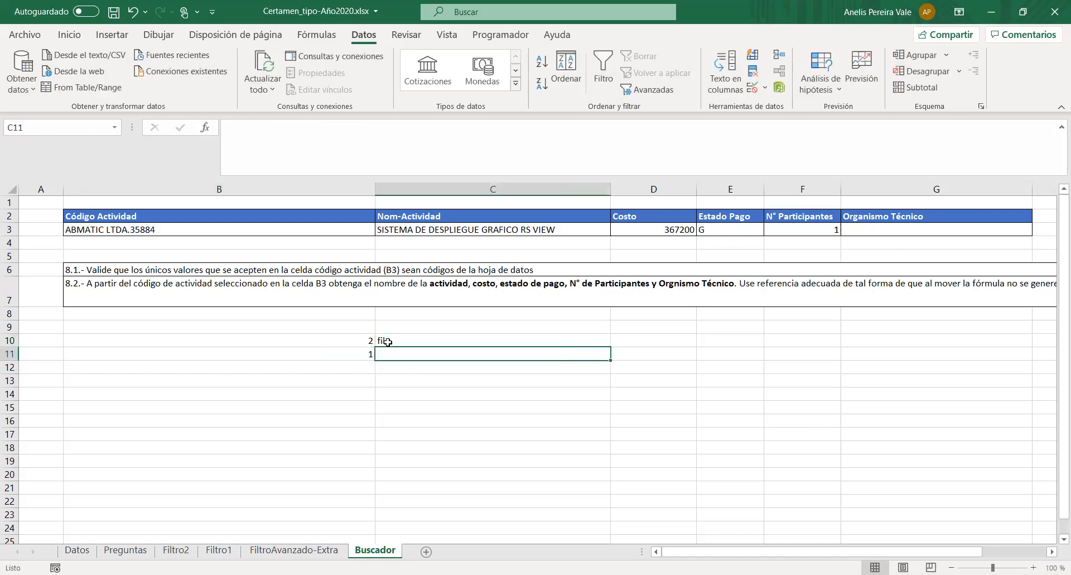
{"action": "type", "text": "columna"}
{"action": "key", "text": "Return"}
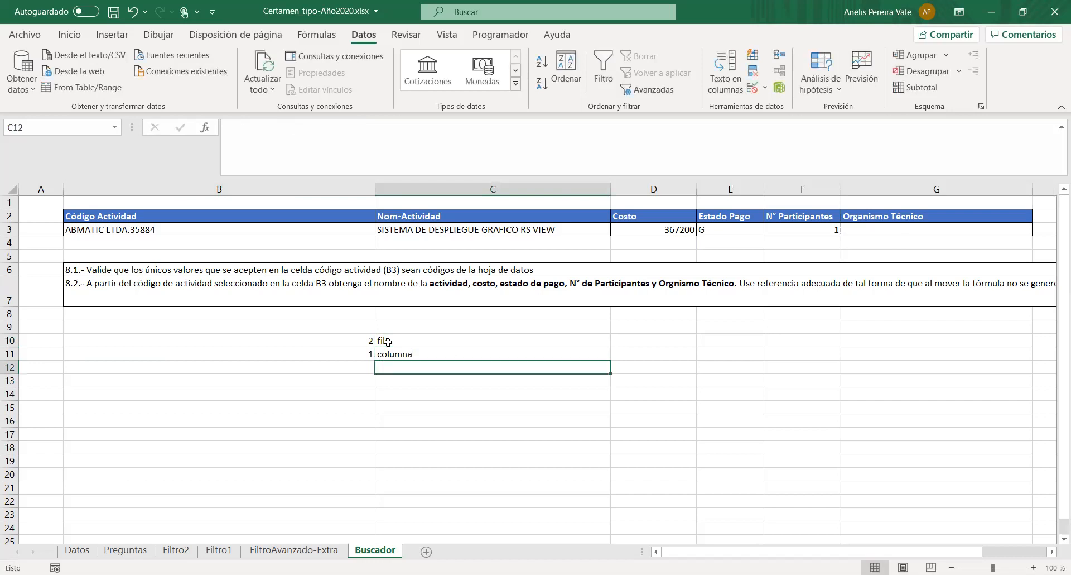
- Start an INDICE formula in G3 under Organismo Técnico, referencing the Organismo Técnico header on the Datos sheet as its array
{"action": "left_click", "coordinate": [877, 214]}
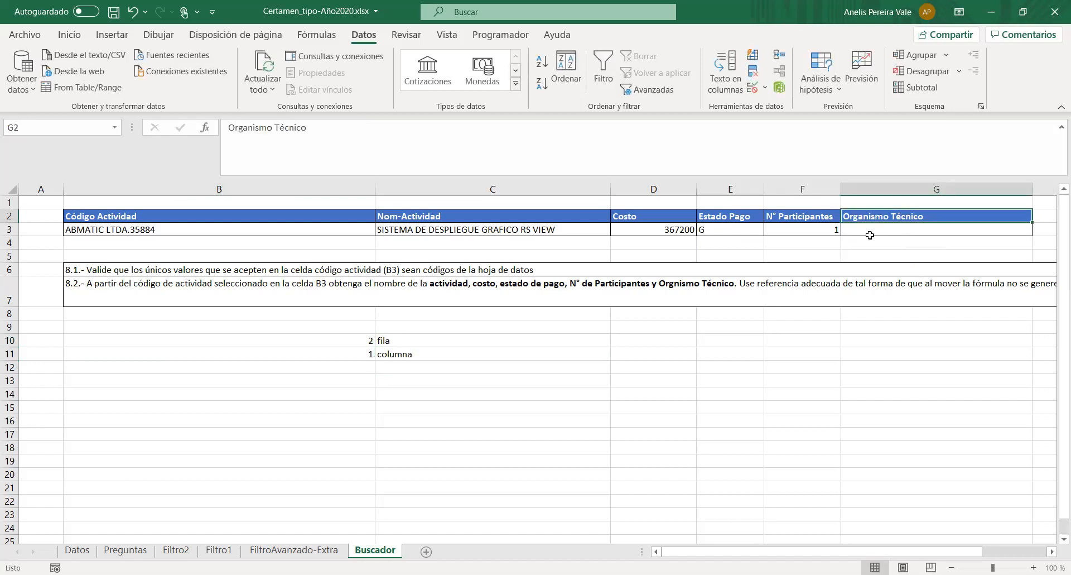
{"action": "left_click", "coordinate": [870, 234]}
{"action": "type", "text": "="}
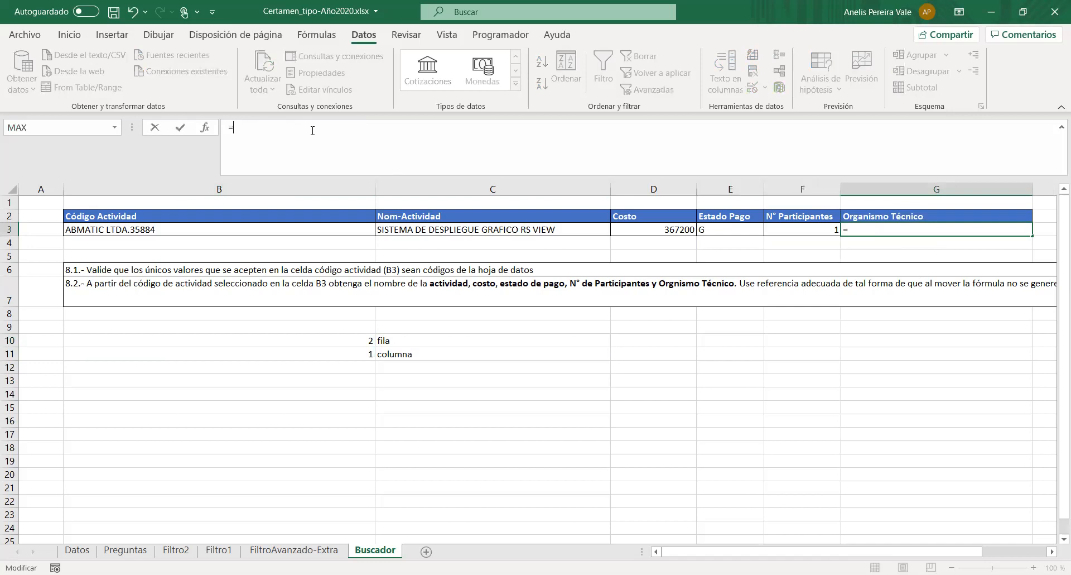
{"action": "type", "text": "indi"}
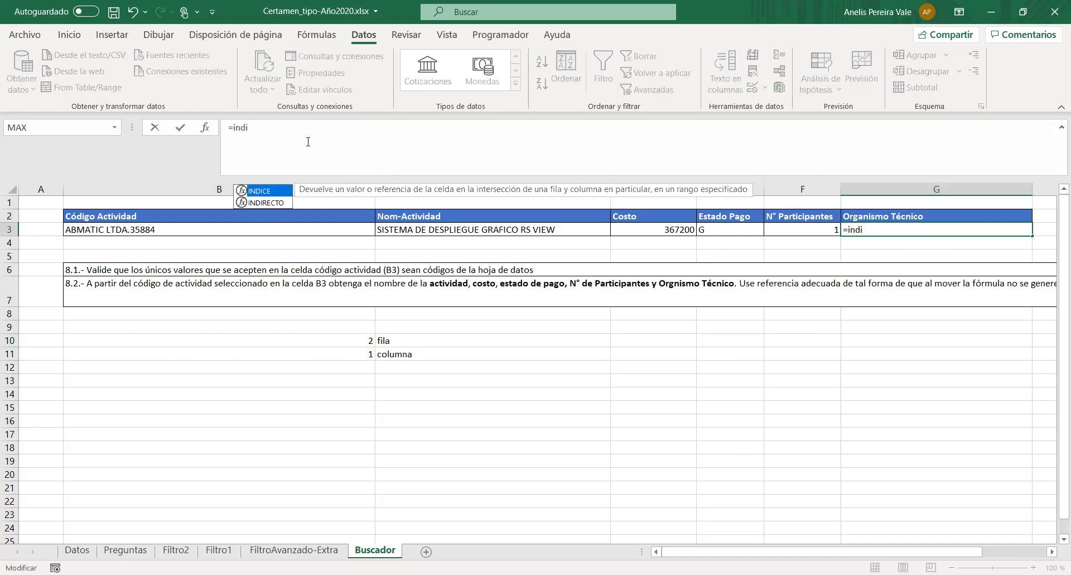
{"action": "double_click", "coordinate": [263, 192]}
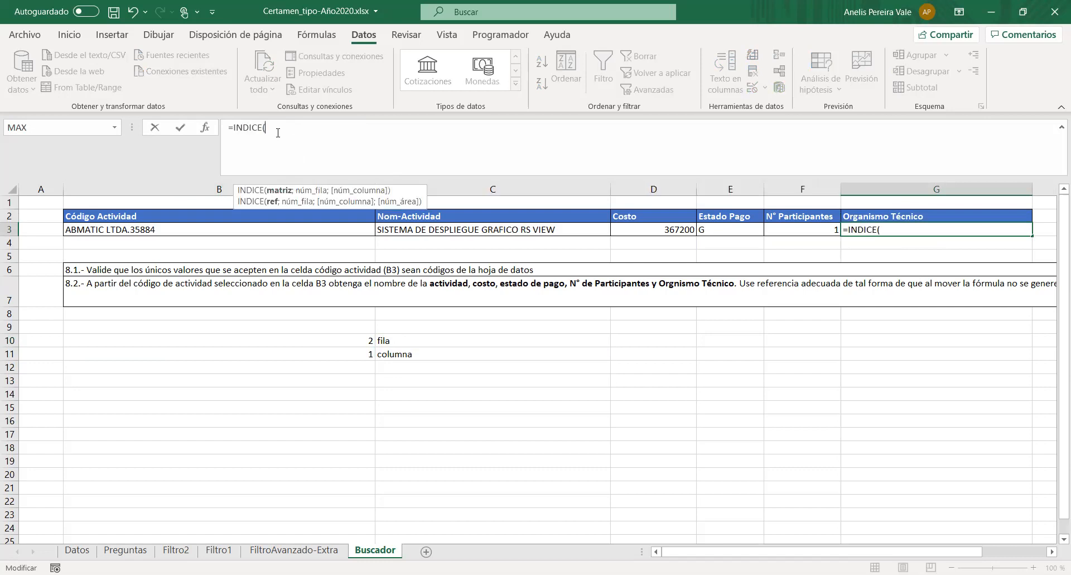
{"action": "left_click", "coordinate": [88, 550]}
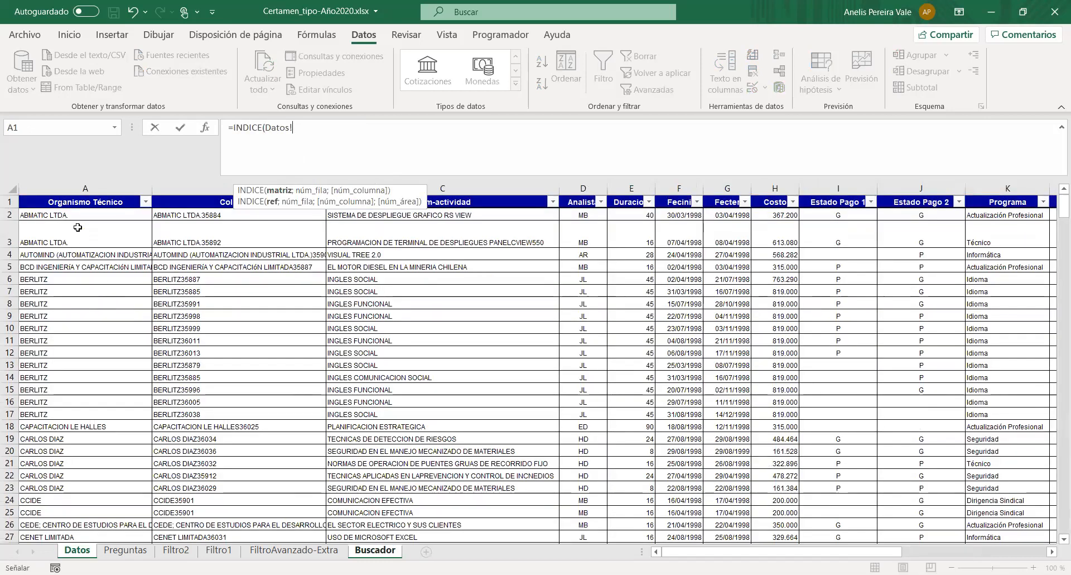
{"action": "left_click", "coordinate": [73, 202]}
- Replace the table header reference in G3's INDICE formula with the array Datos!A1:N395
{"action": "key", "text": "shift+Home"}
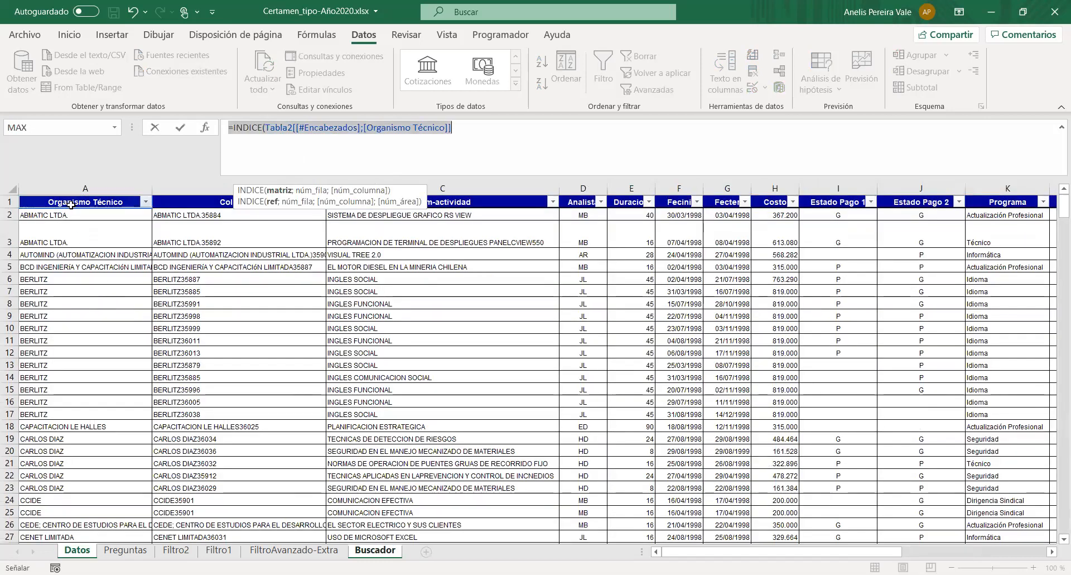
{"action": "left_click", "coordinate": [452, 128]}
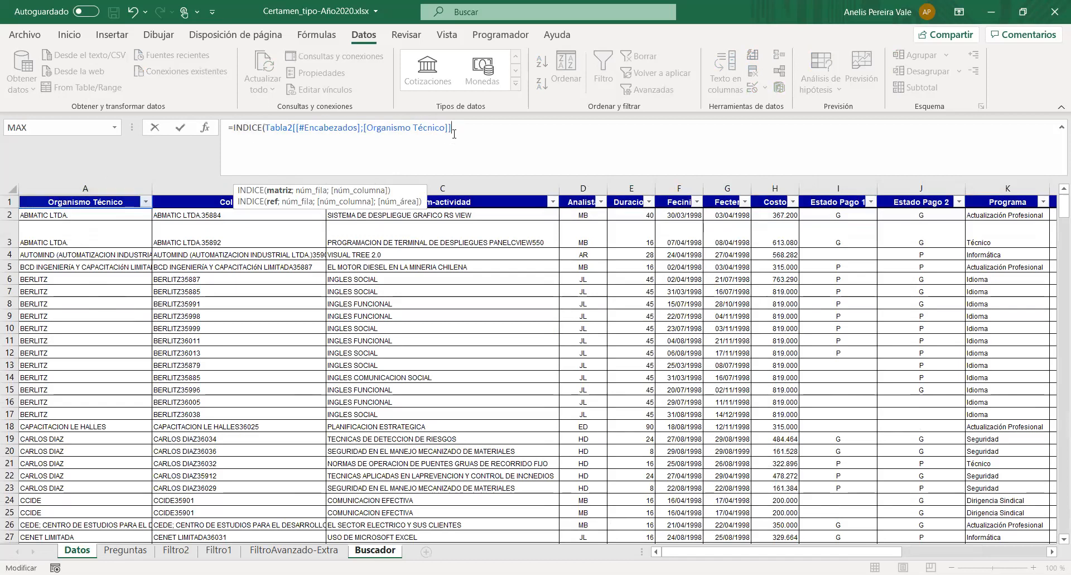
{"action": "left_click_drag", "start_coordinate": [452, 128], "coordinate": [267, 120]}
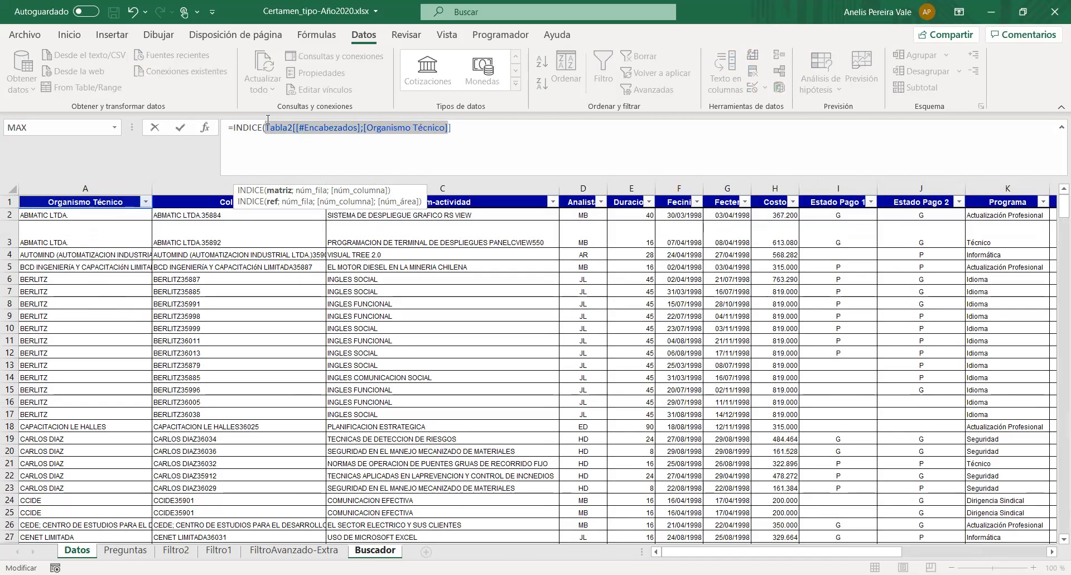
{"action": "type", "text": "Datos"}
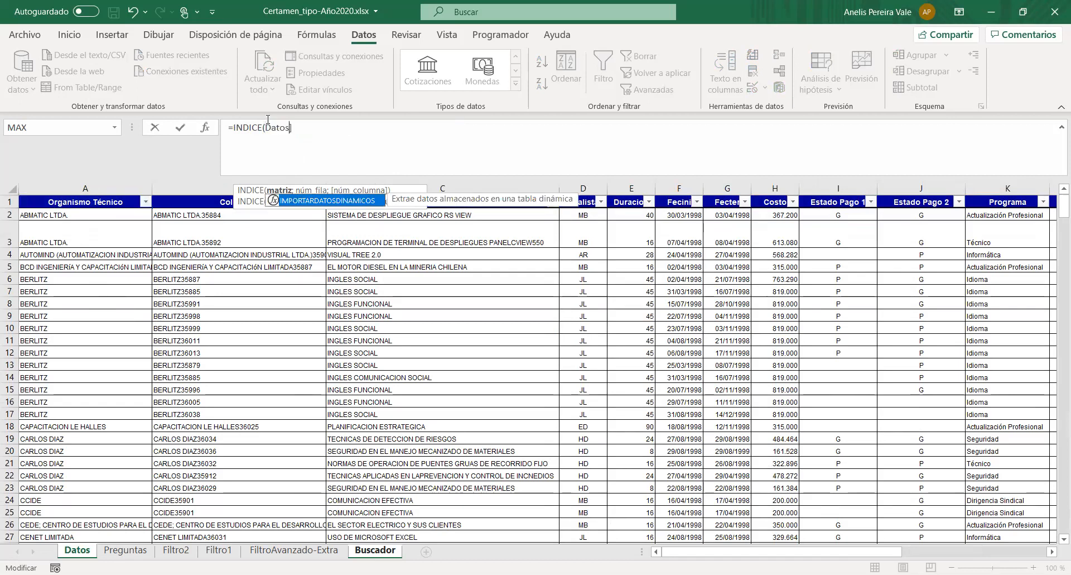
{"action": "type", "text": "!"}
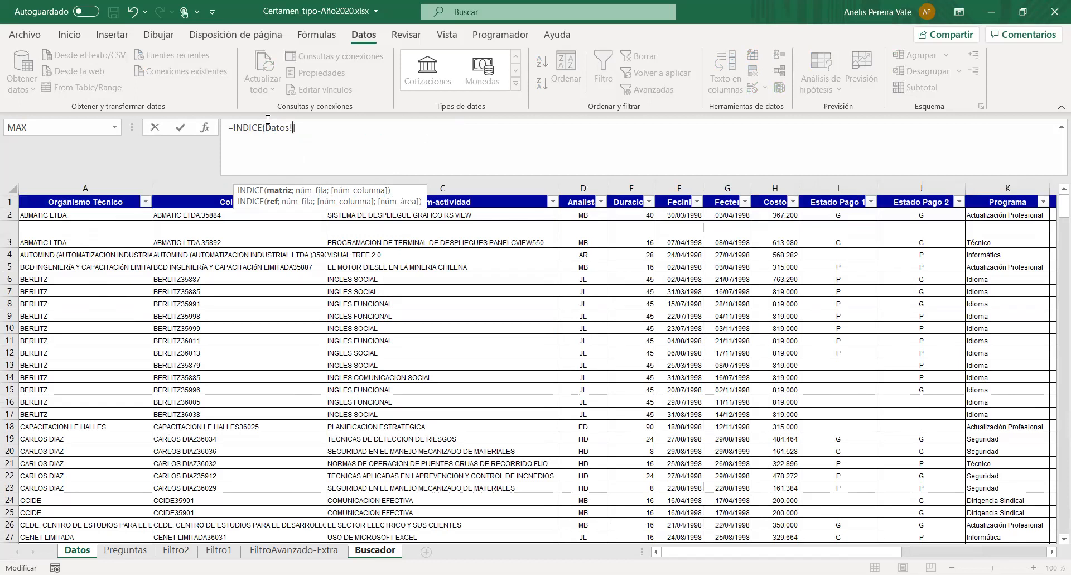
{"action": "type", "text": "A1:A"}
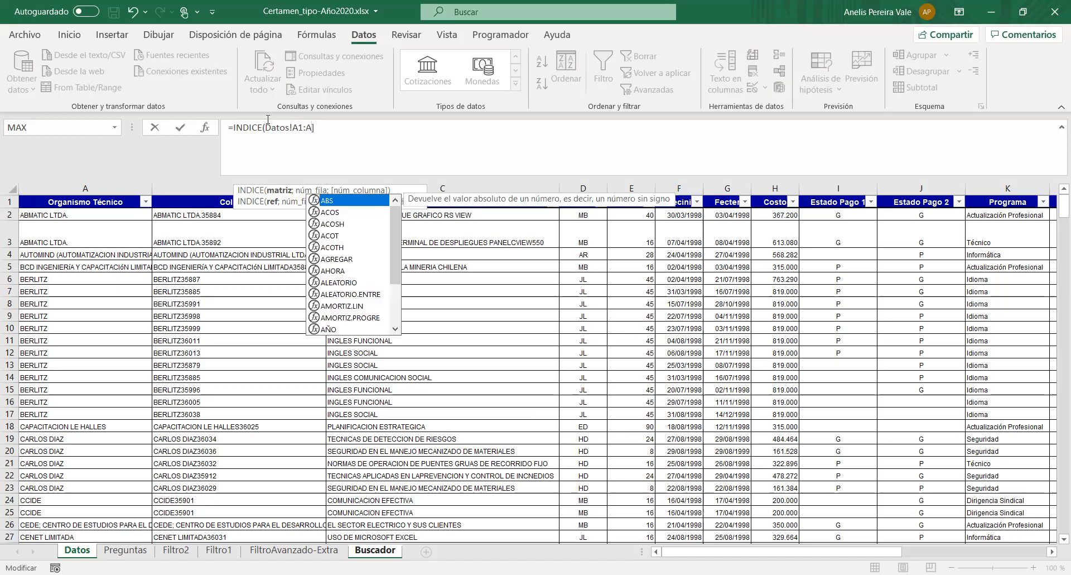
{"action": "key", "text": "BackSpace"}
{"action": "type", "text": "N395"}
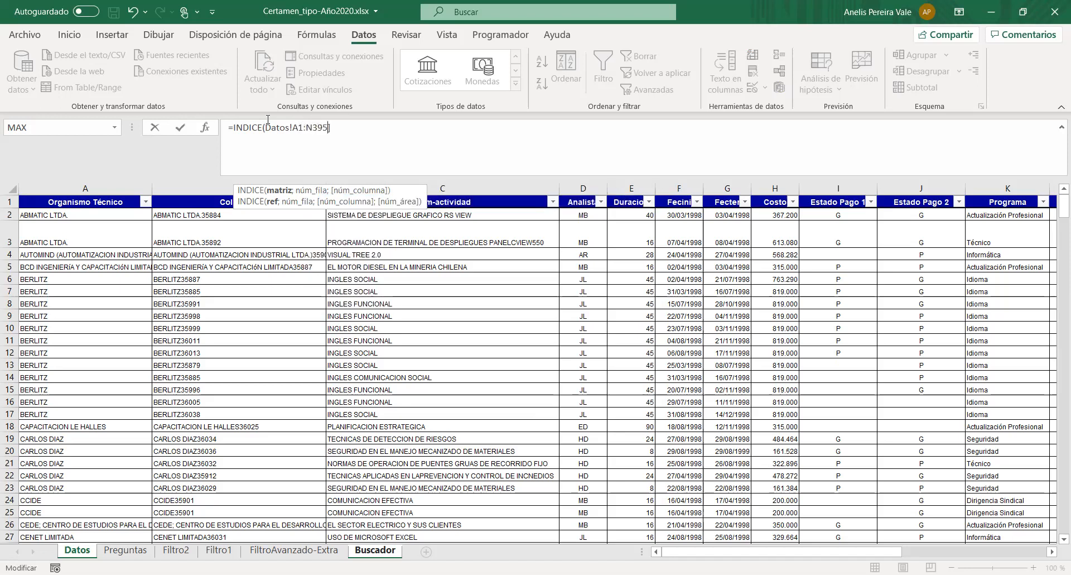
{"action": "type", "text": ";"}
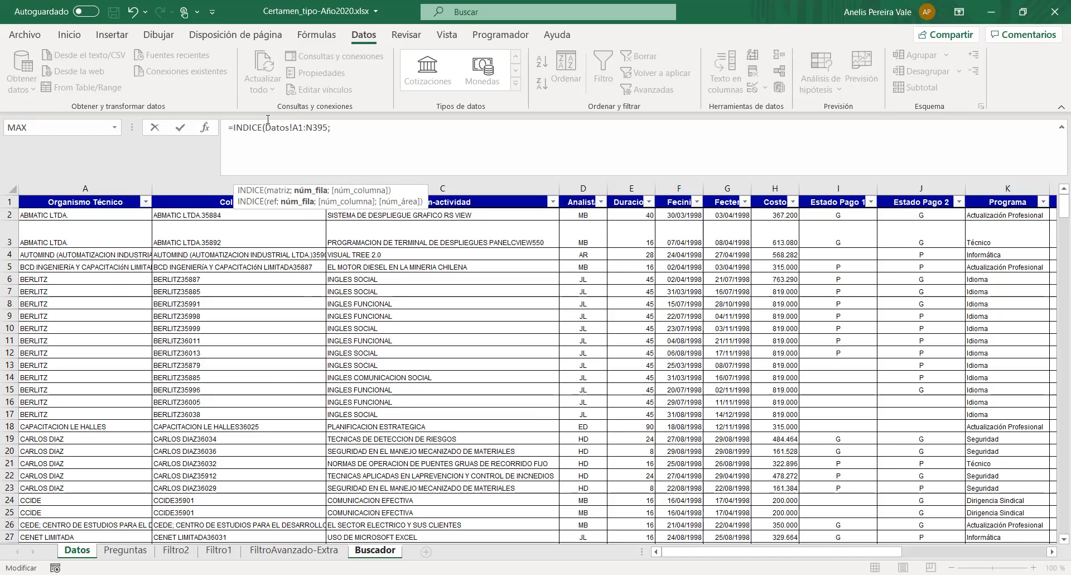
- Nest COINCIDIR as the row number of G3's INDICE formula, with Buscador!B3 as the lookup value
{"action": "left_click", "coordinate": [373, 550]}
{"action": "key", "text": "BackSpace"}
{"action": "key", "text": "BackSpace"}
{"action": "key", "text": "BackSpace"}
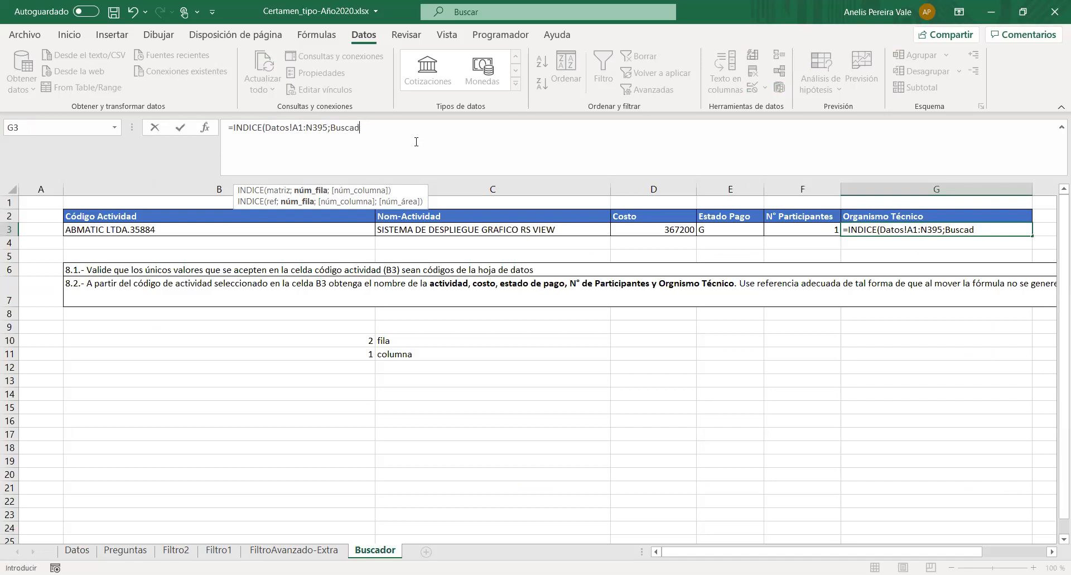
{"action": "key", "text": "BackSpace"}
{"action": "key", "text": "BackSpace"}
{"action": "key", "text": "BackSpace"}
{"action": "key", "text": "BackSpace"}
{"action": "key", "text": "BackSpace"}
{"action": "key", "text": "BackSpace"}
{"action": "type", "text": "Coinci"}
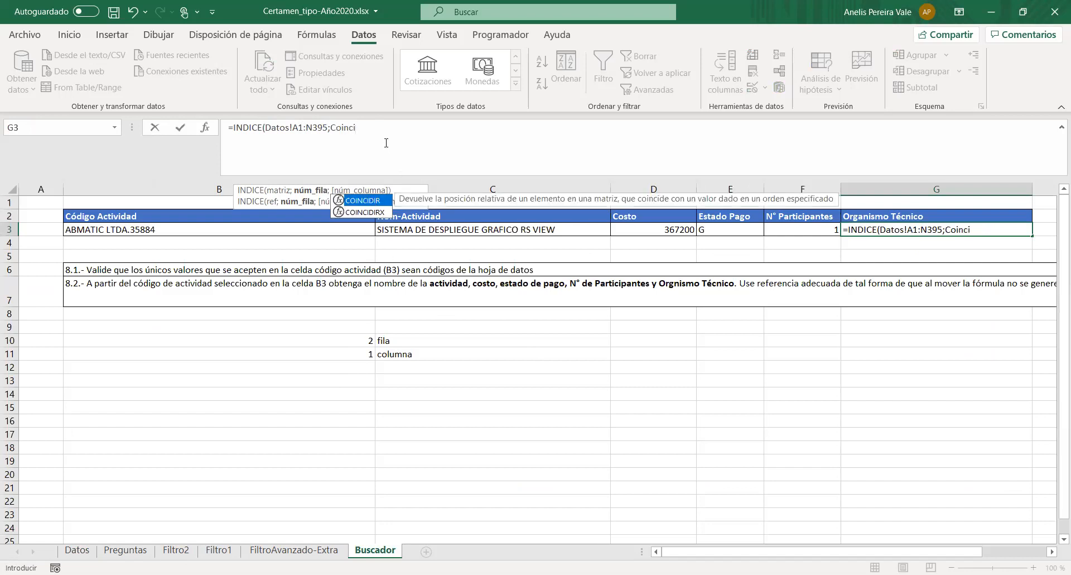
{"action": "double_click", "coordinate": [372, 203]}
{"action": "left_click", "coordinate": [277, 231]}
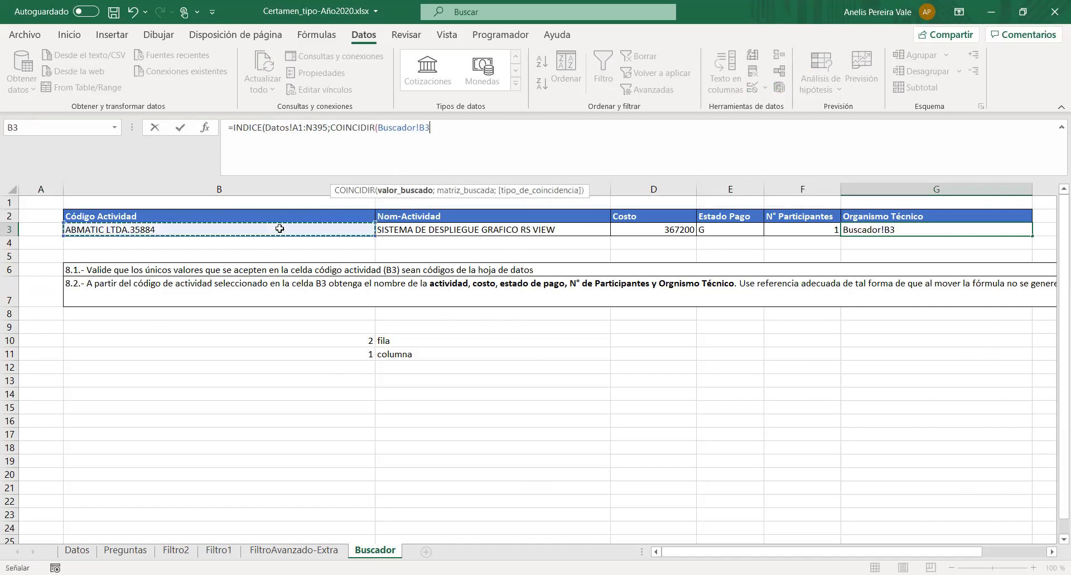
{"action": "type", "text": ";"}
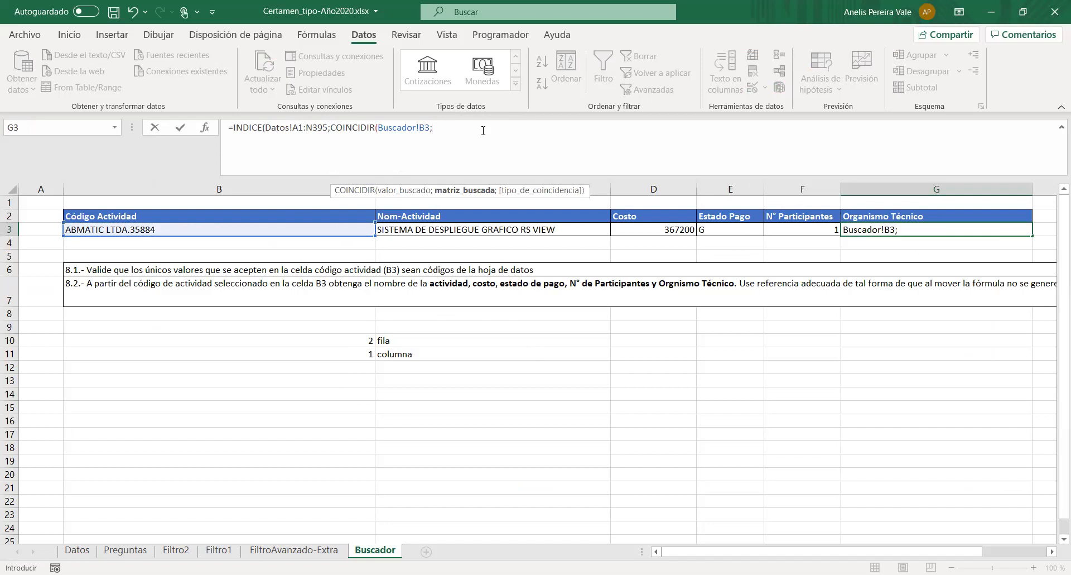
{"action": "type", "text": "Datos"}
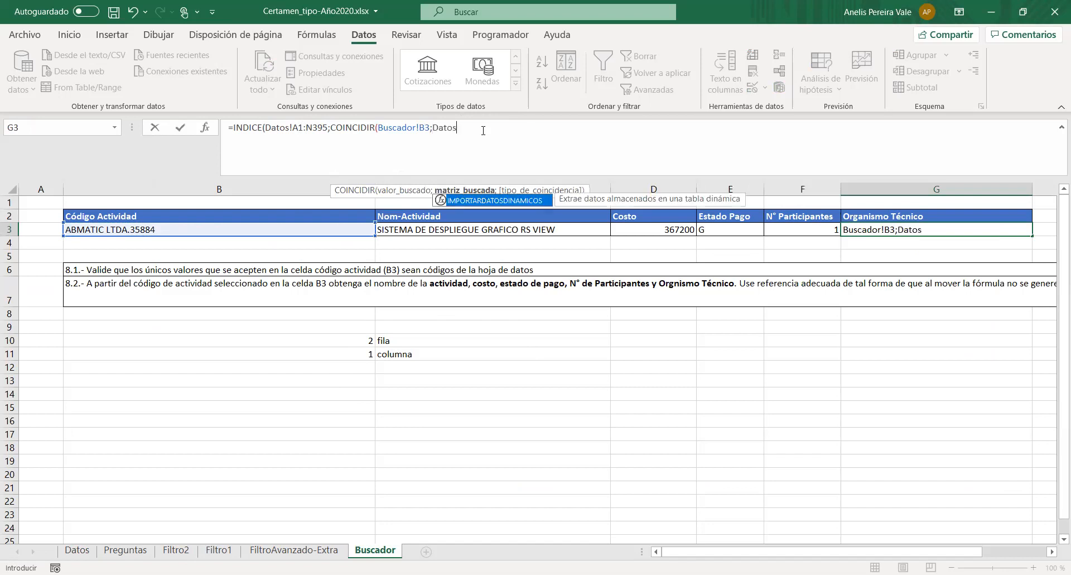
{"action": "type", "text": "!B"}
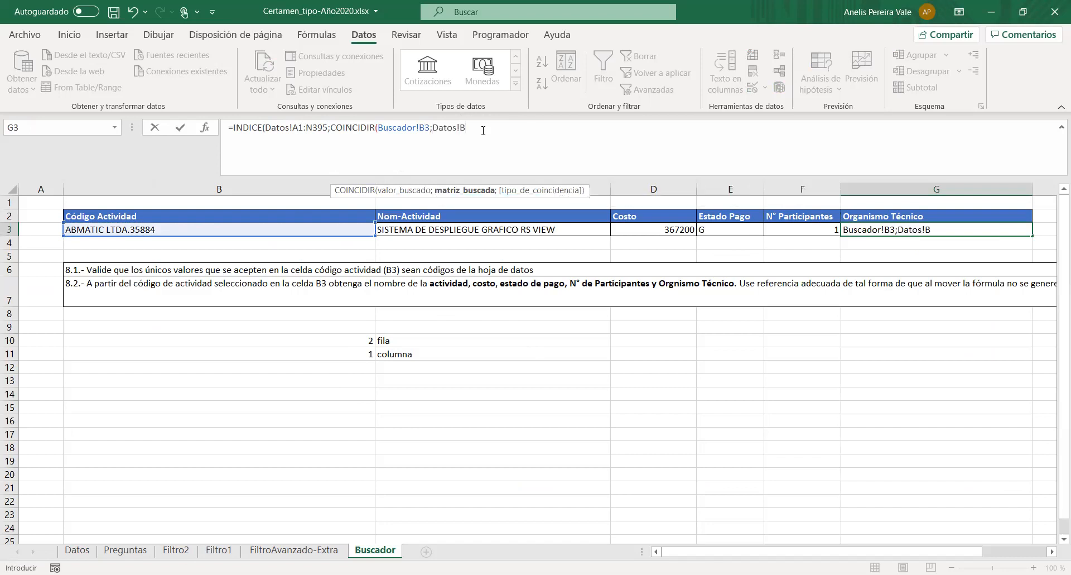
{"action": "type", "text": "1:B395;"}
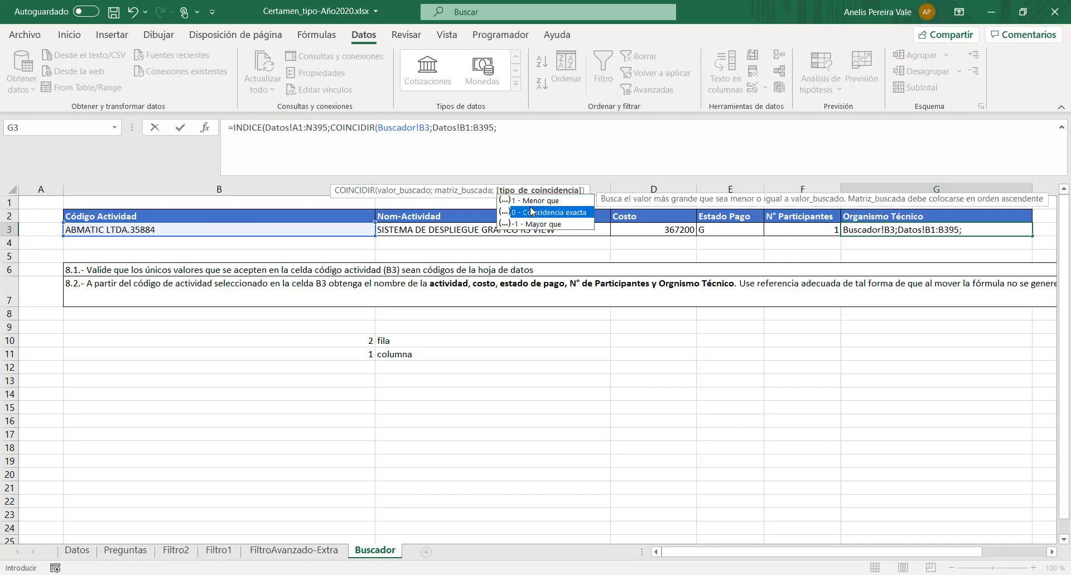
- Set the nested COINCIDIR's search array to Datos!B1:B395 with exact match 0, and close the function
{"action": "double_click", "coordinate": [532, 212]}
{"action": "type", "text": ")"}
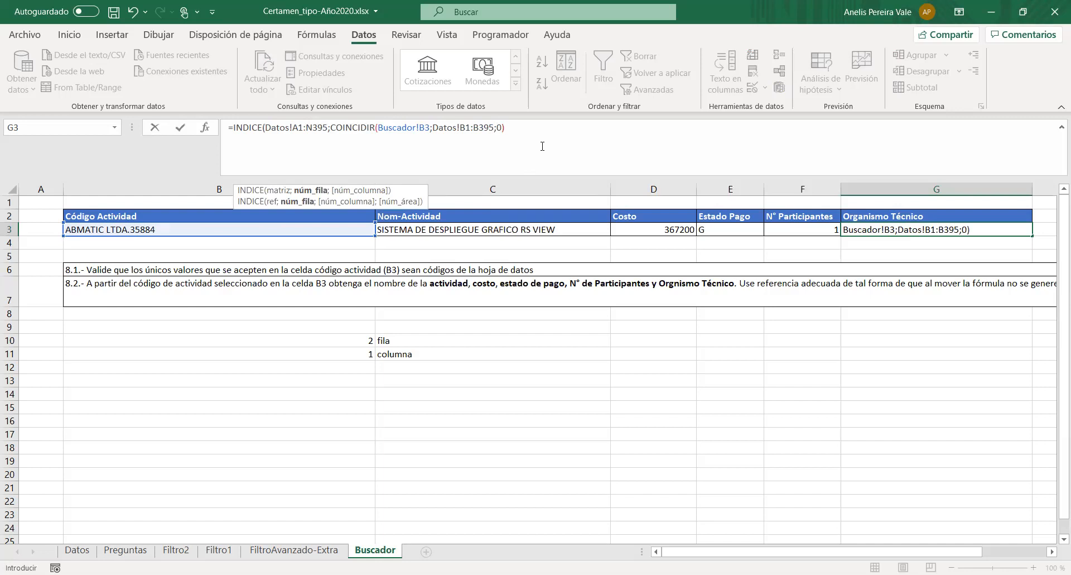
{"action": "type", "text": ";"}
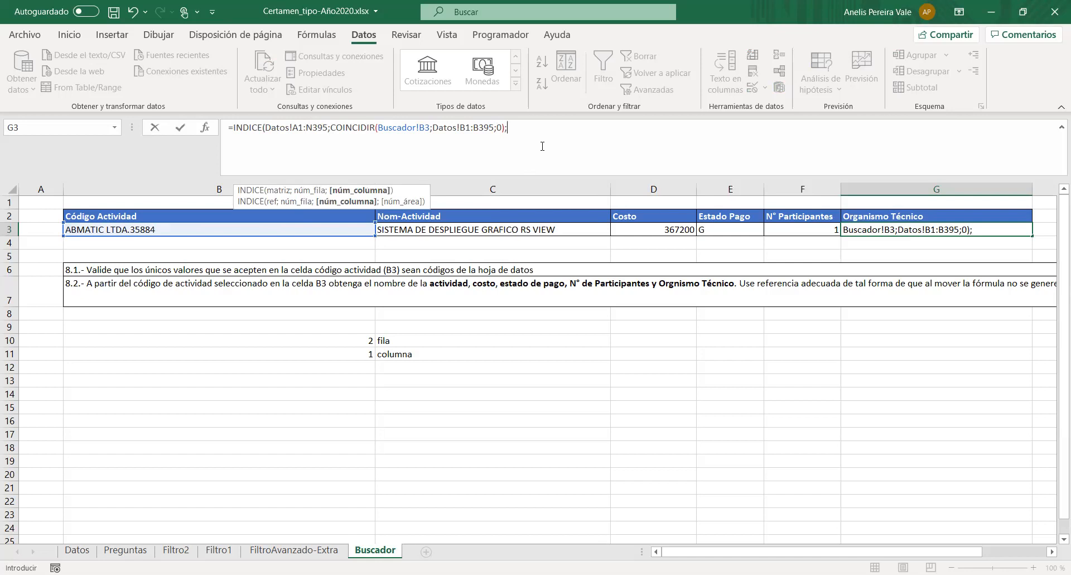
{"action": "type", "text": "1)"}
- Complete G3's INDICE formula with column number 1
{"action": "key", "text": "Return"}
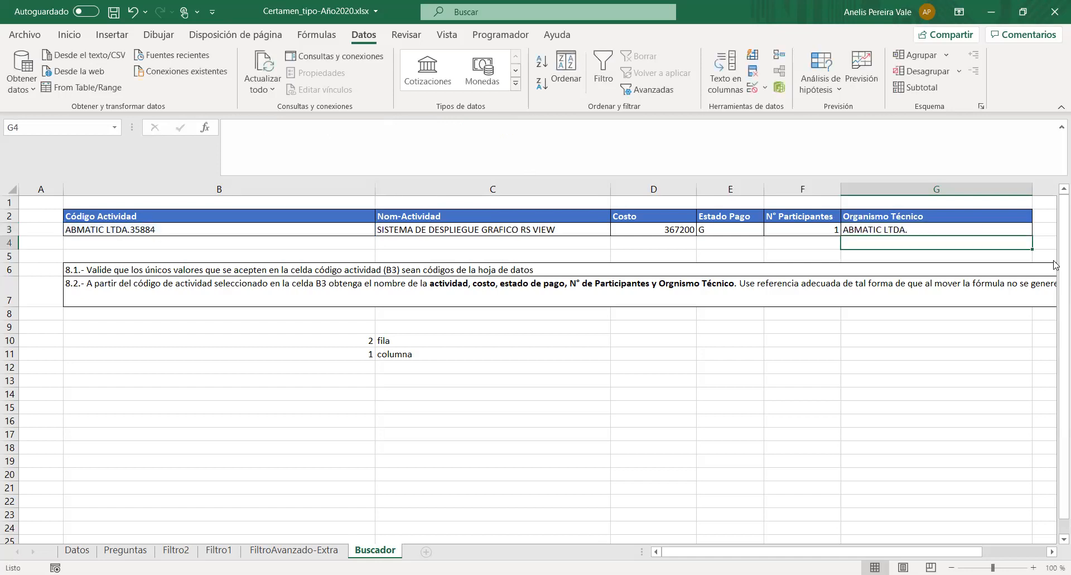
- Change the COINCIDIR search array in G3's formula to Datos!B2:B395
{"action": "left_click", "coordinate": [913, 227]}
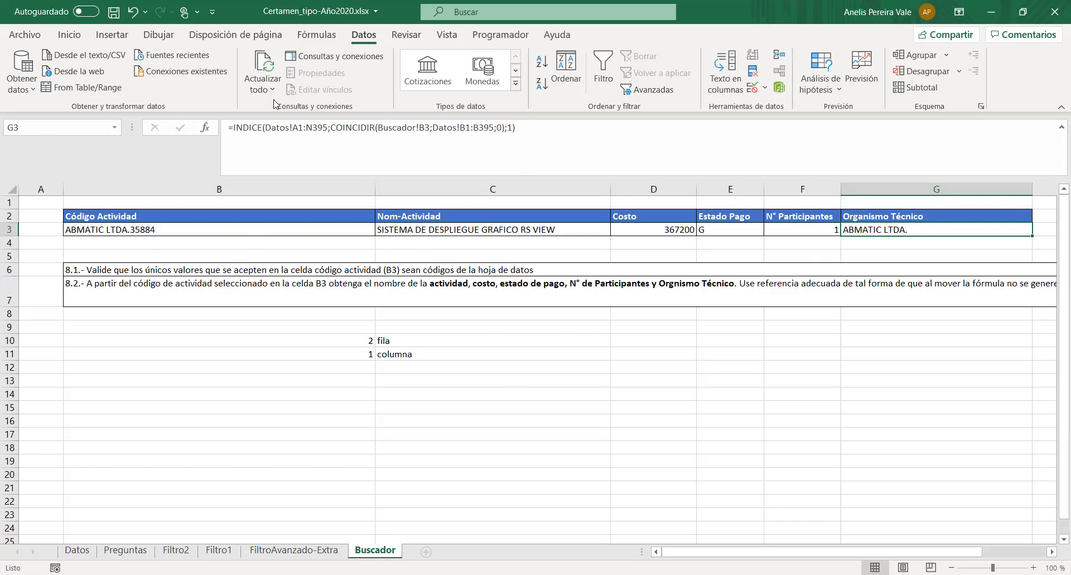
{"action": "left_click", "coordinate": [471, 128]}
{"action": "key", "text": "BackSpace"}
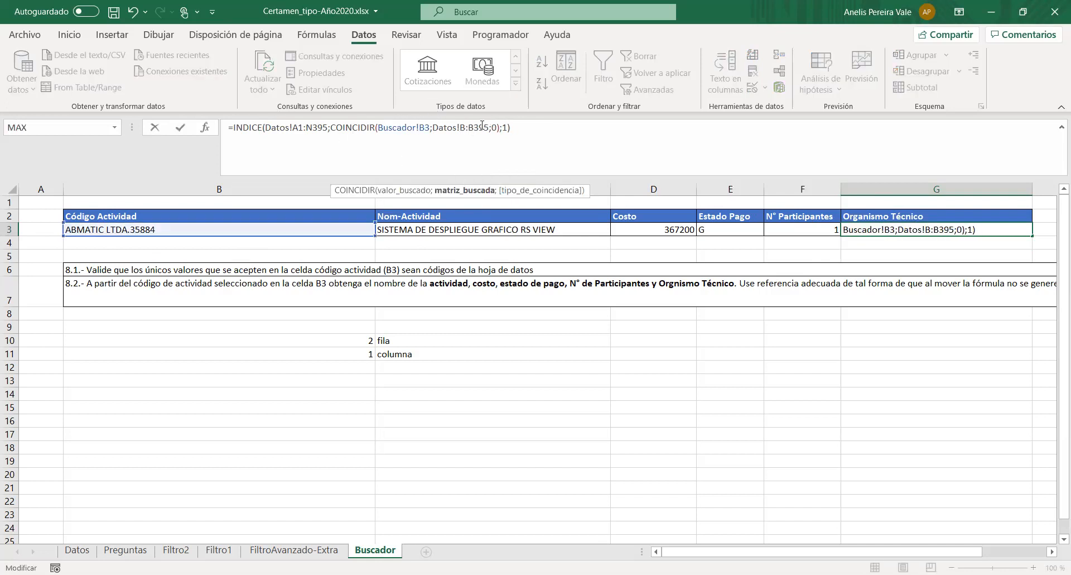
{"action": "type", "text": "2"}
{"action": "key", "text": "Return"}
{"action": "left_click", "coordinate": [909, 215]}
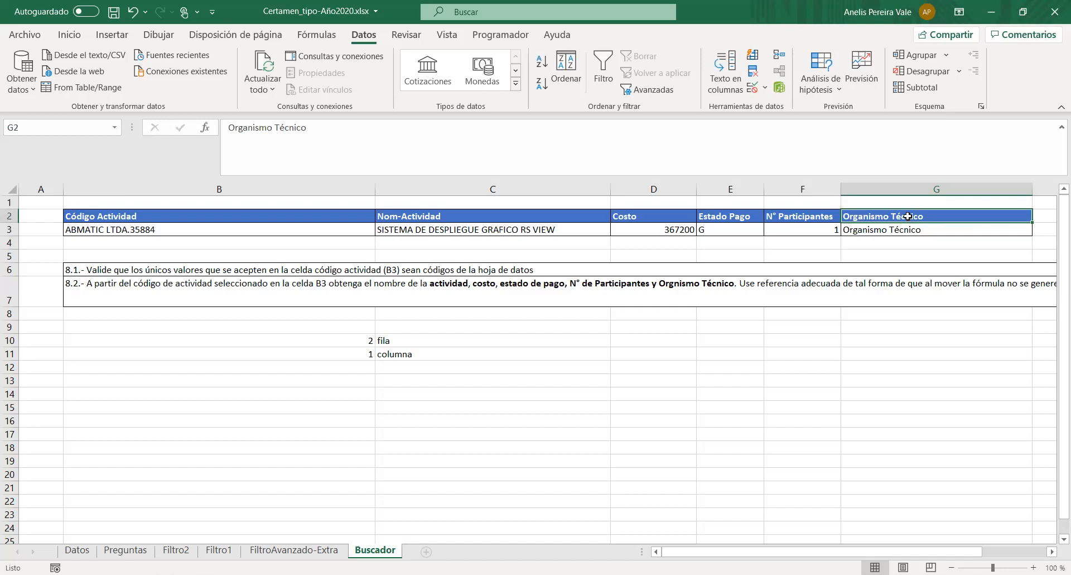
- Add +1 to the COINCIDIR row number in G3's INDICE formula and recheck the formula
{"action": "left_click", "coordinate": [865, 230]}
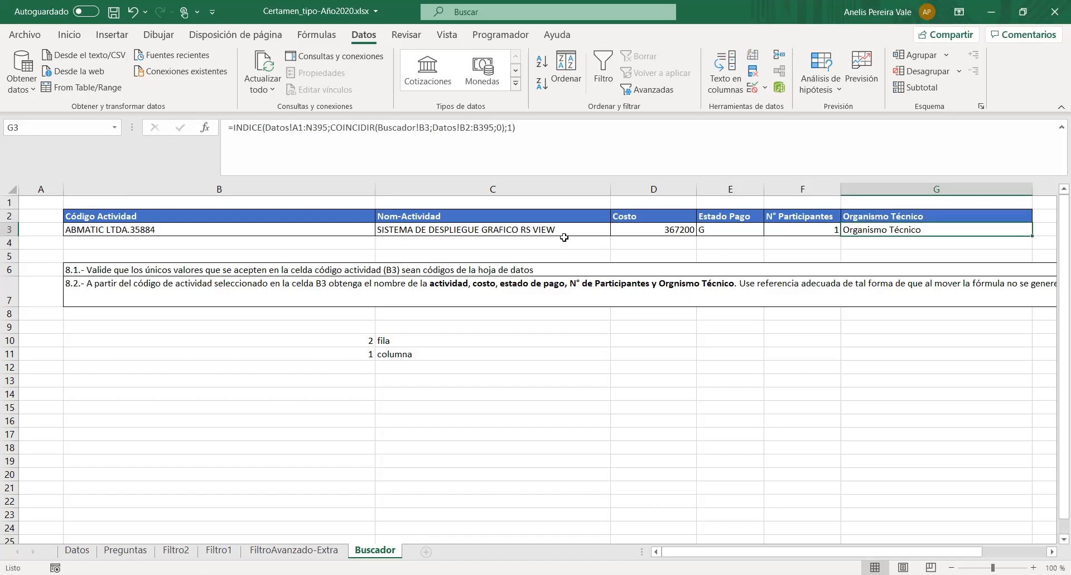
{"action": "left_click", "coordinate": [503, 128]}
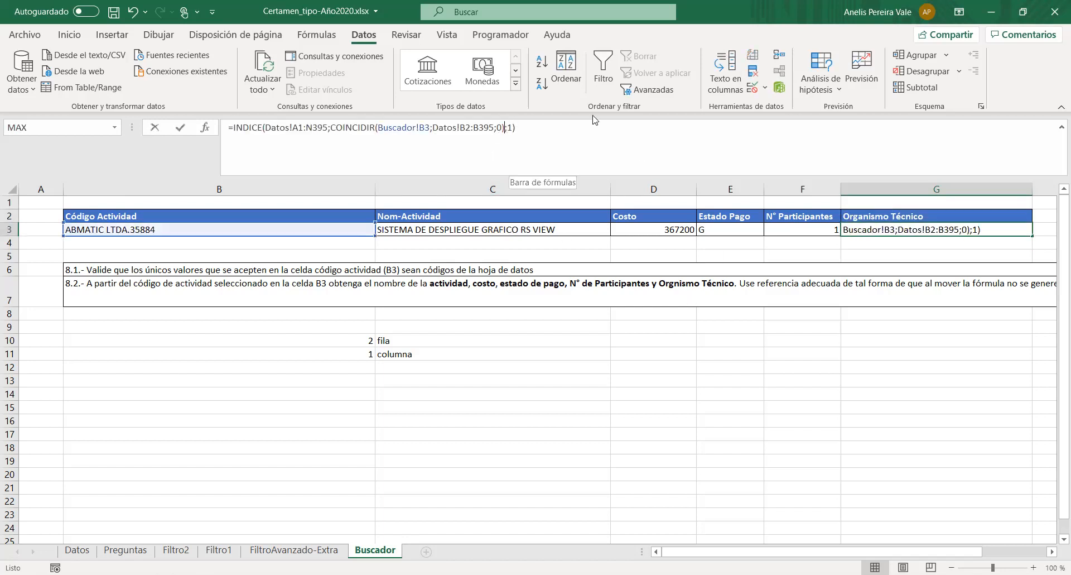
{"action": "type", "text": "+1"}
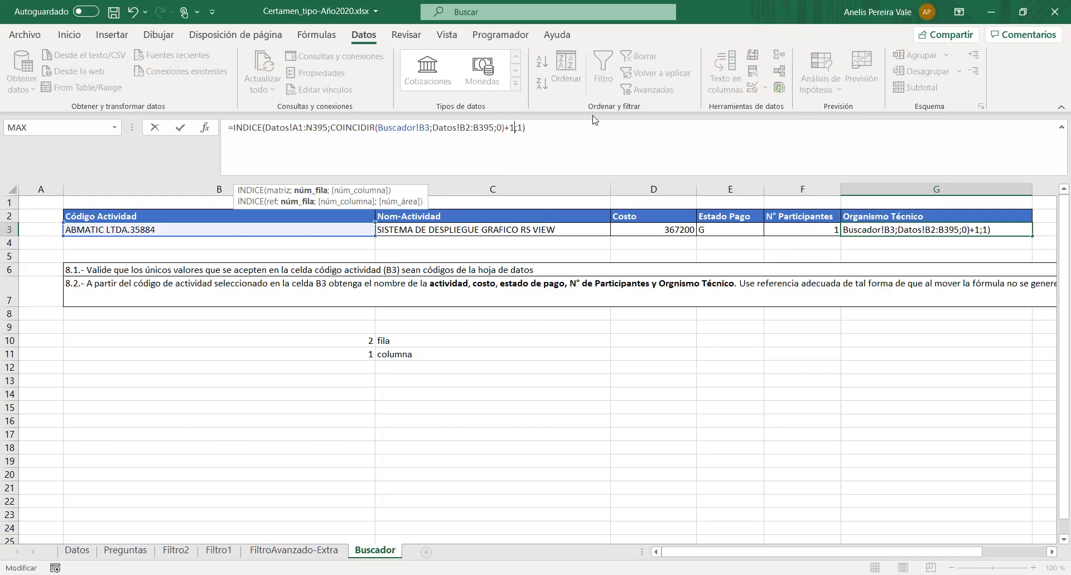
{"action": "key", "text": "Return"}
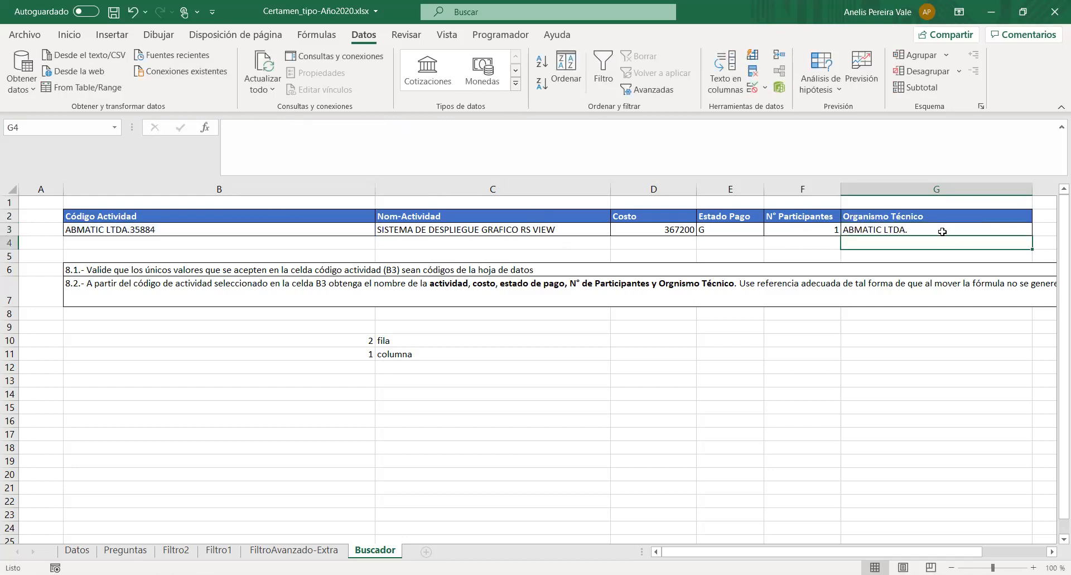
{"action": "left_click", "coordinate": [880, 230]}
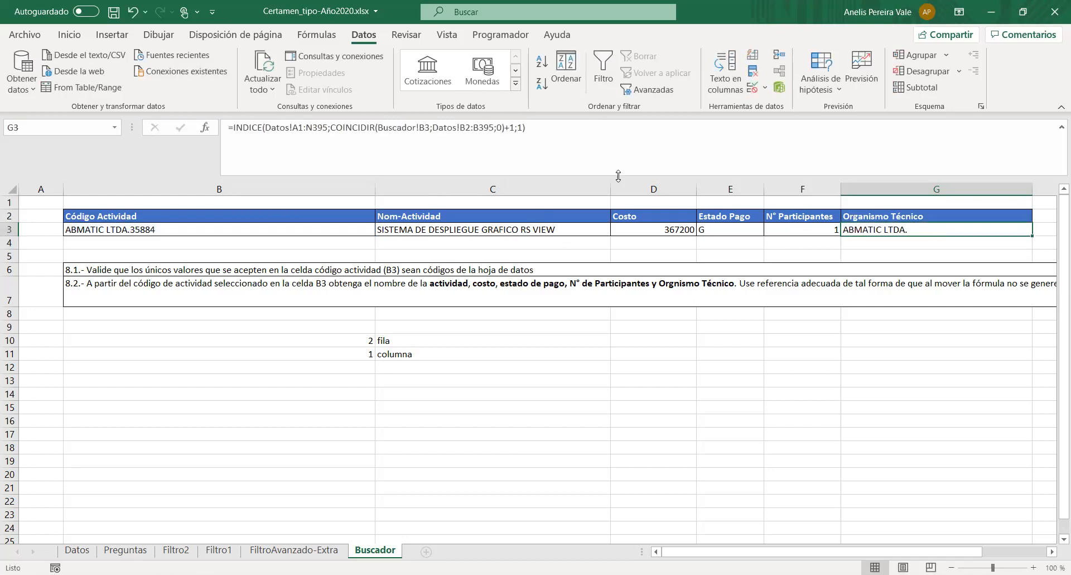
{"action": "left_click", "coordinate": [495, 130]}
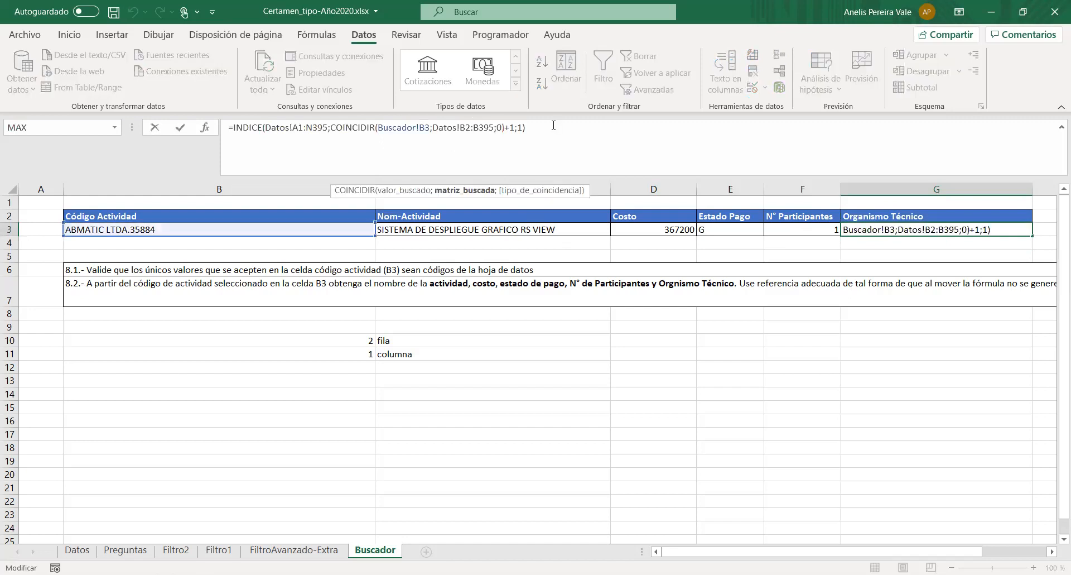
{"action": "key", "text": "Return"}
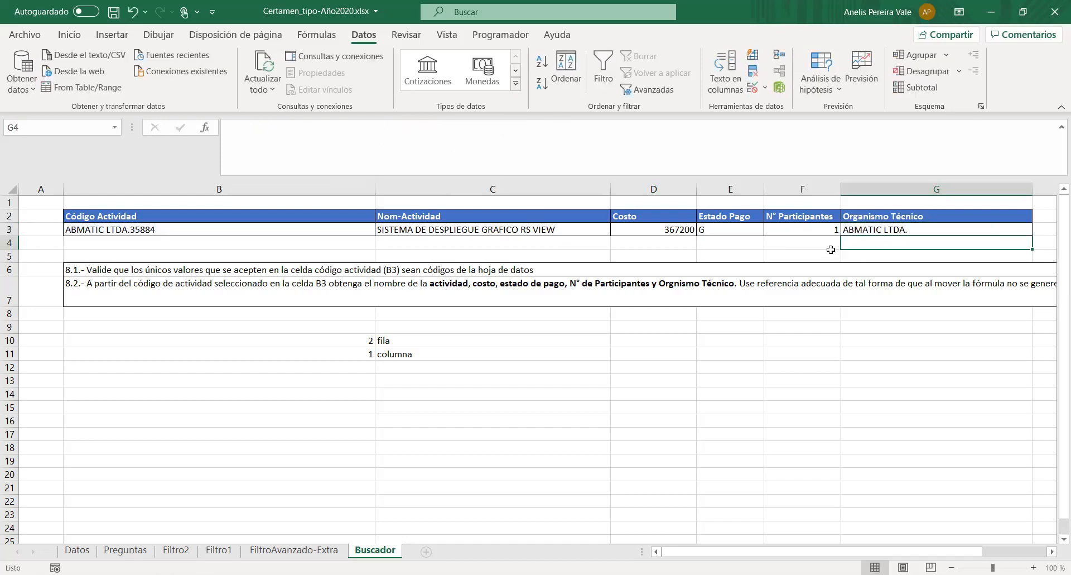
{"action": "left_click", "coordinate": [320, 134]}
{"action": "type", "text": "="}
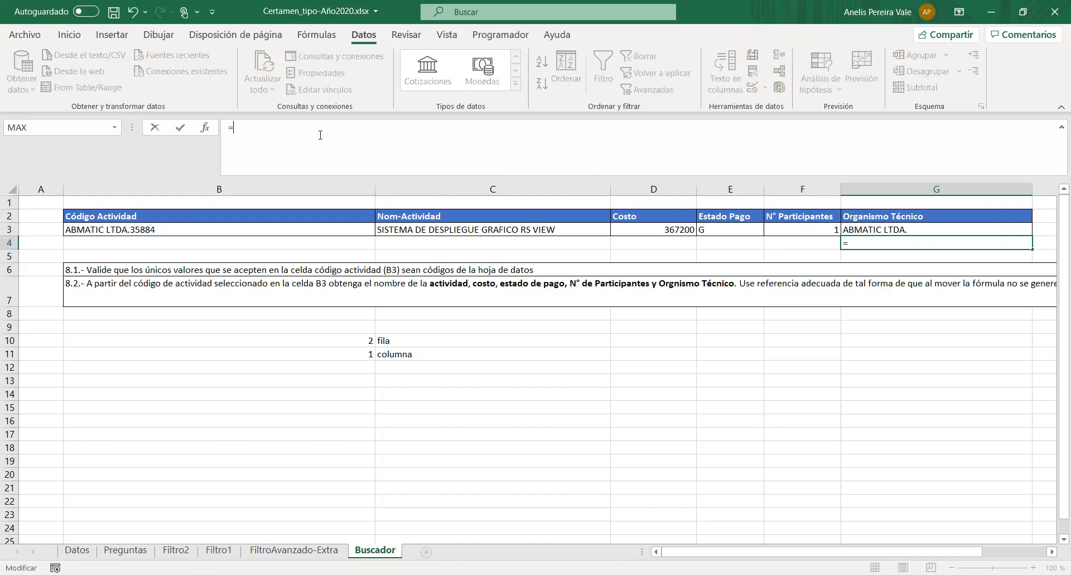
{"action": "type", "text": "uscar"}
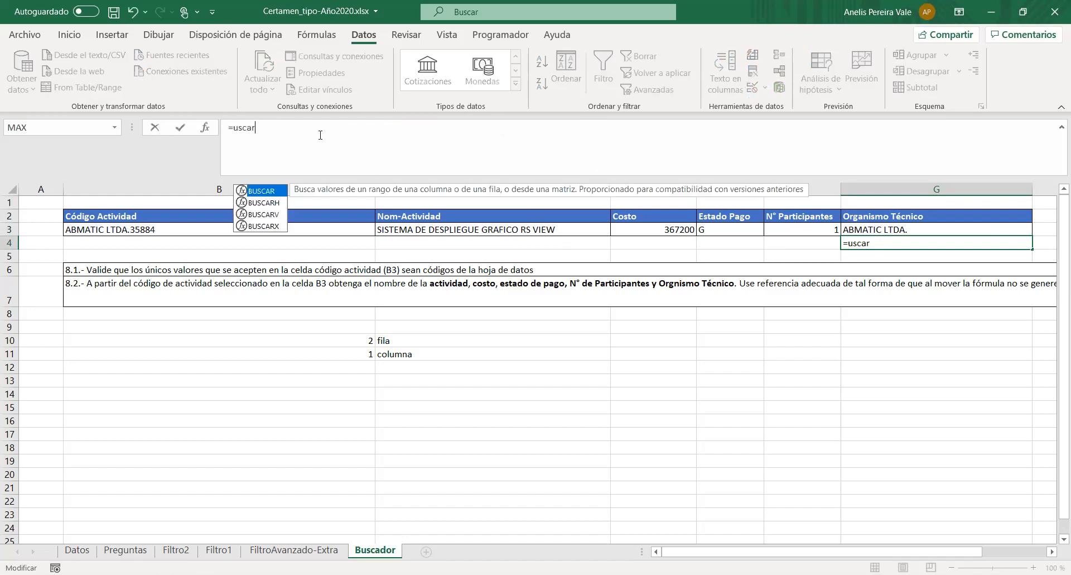
{"action": "double_click", "coordinate": [263, 215]}
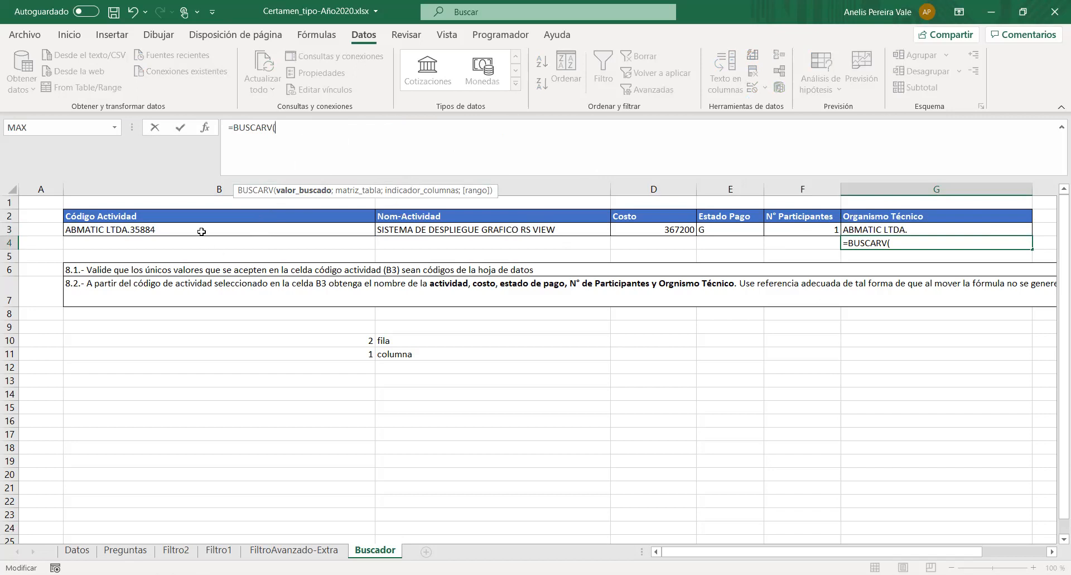
{"action": "left_click", "coordinate": [158, 233]}
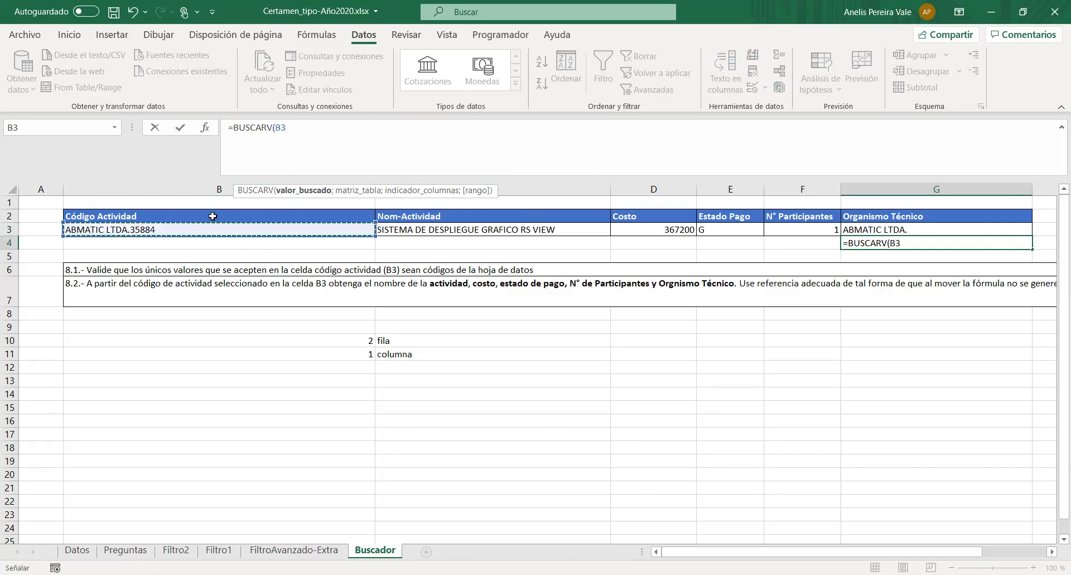
{"action": "type", "text": ";"}
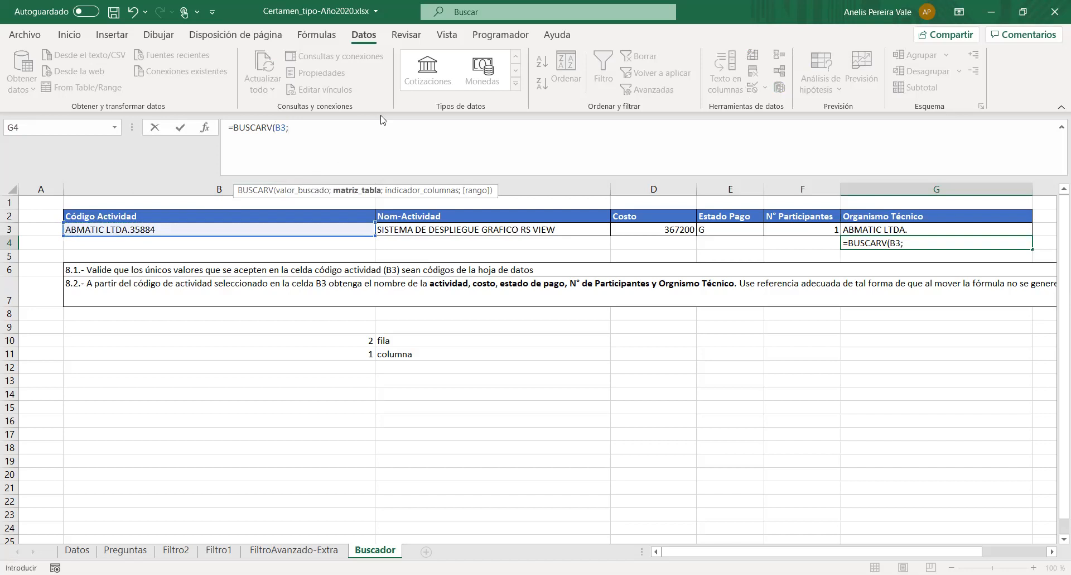
{"action": "type", "text": "Datos"}
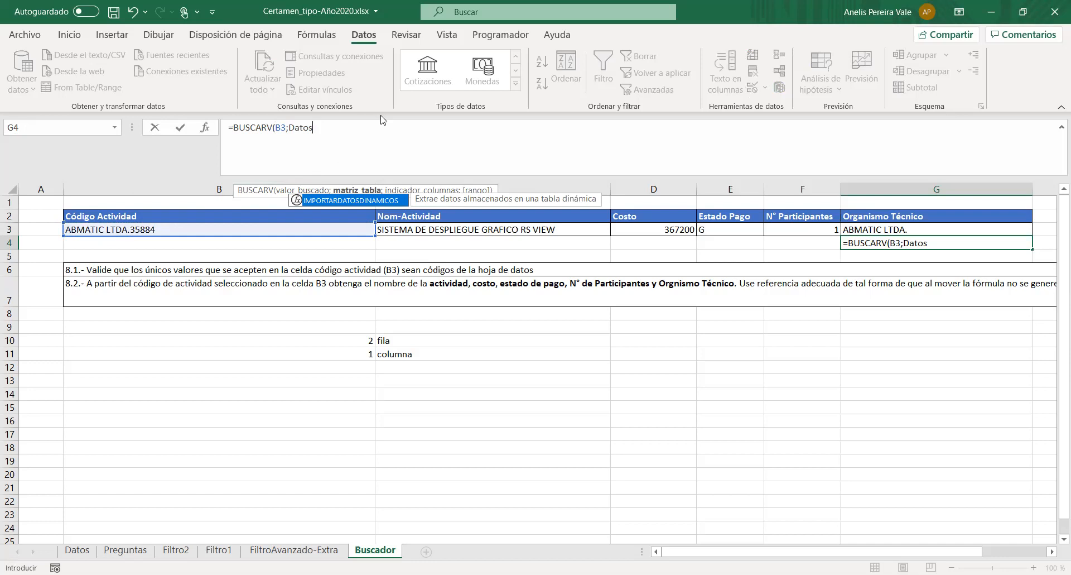
{"action": "key", "text": "BackSpace"}
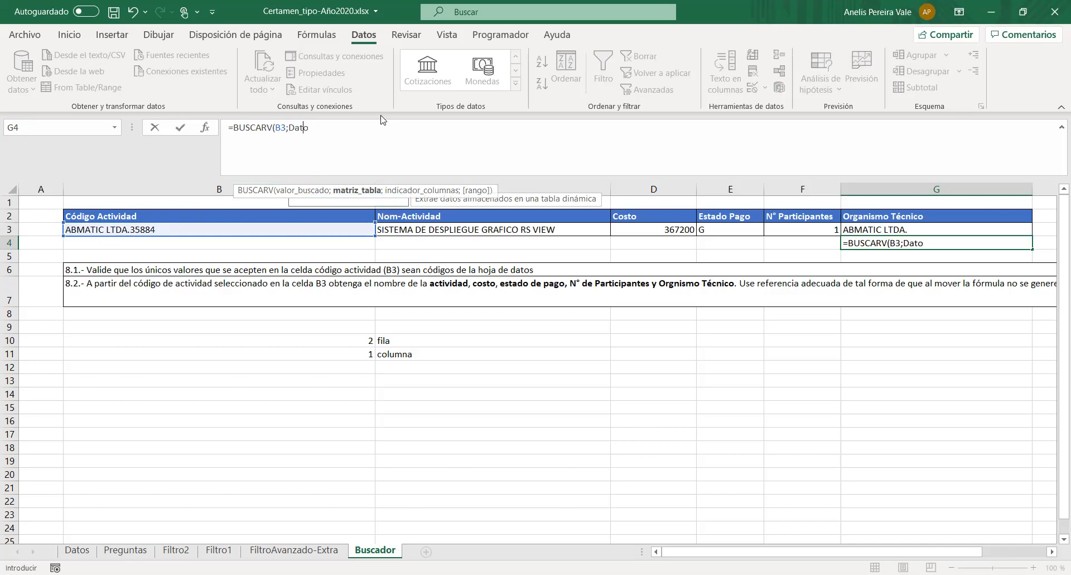
{"action": "key", "text": "Escape"}
{"action": "left_click", "coordinate": [818, 354]}
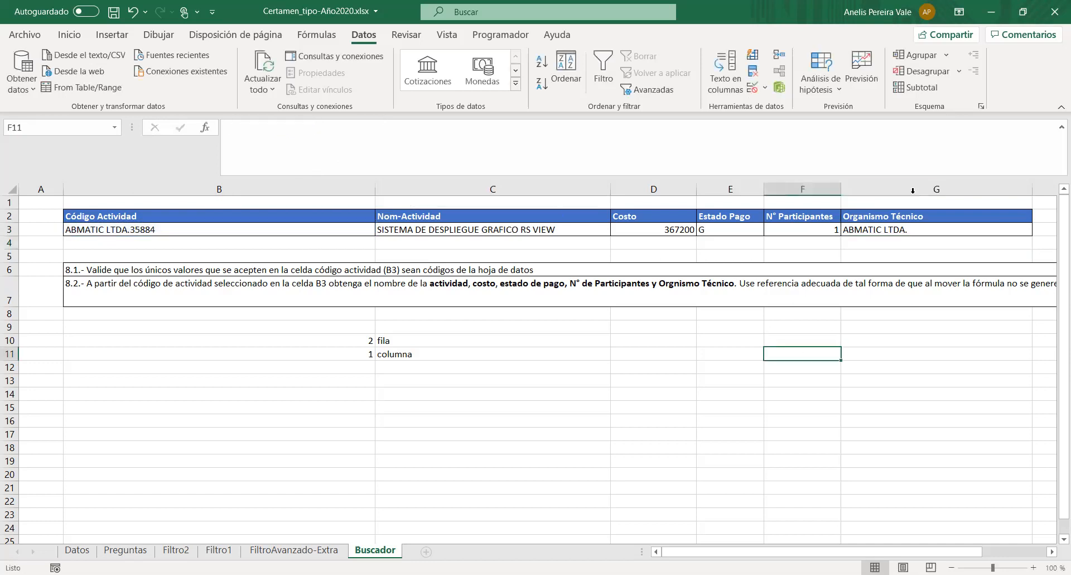
- Review G3's INDICE and COINCIDIR formula against the code column on the Datos sheet and question 8's requirements
{"action": "left_click", "coordinate": [867, 240]}
{"action": "left_click", "coordinate": [868, 229]}
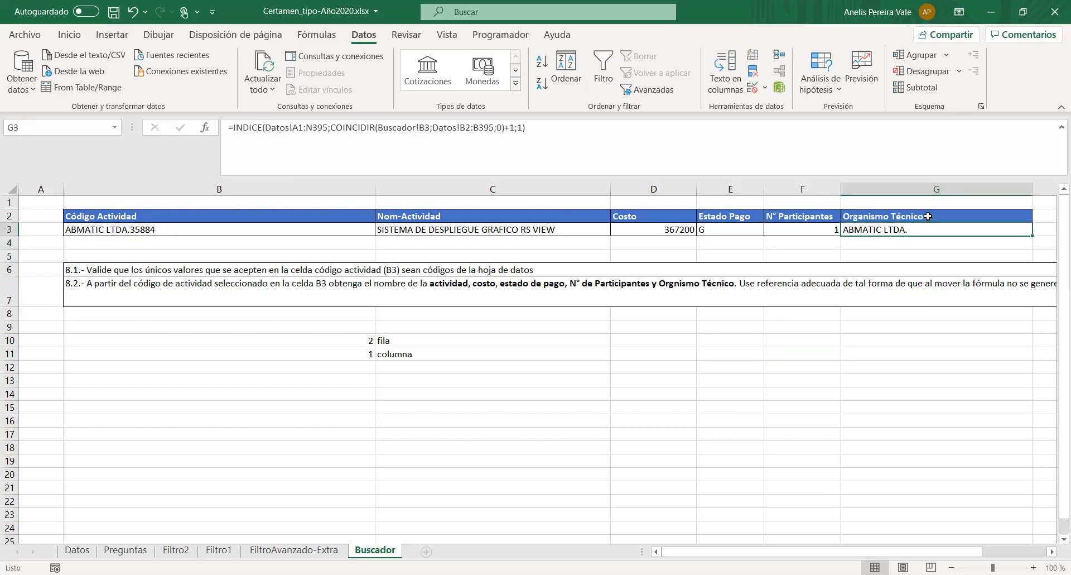
{"action": "left_click", "coordinate": [77, 550]}
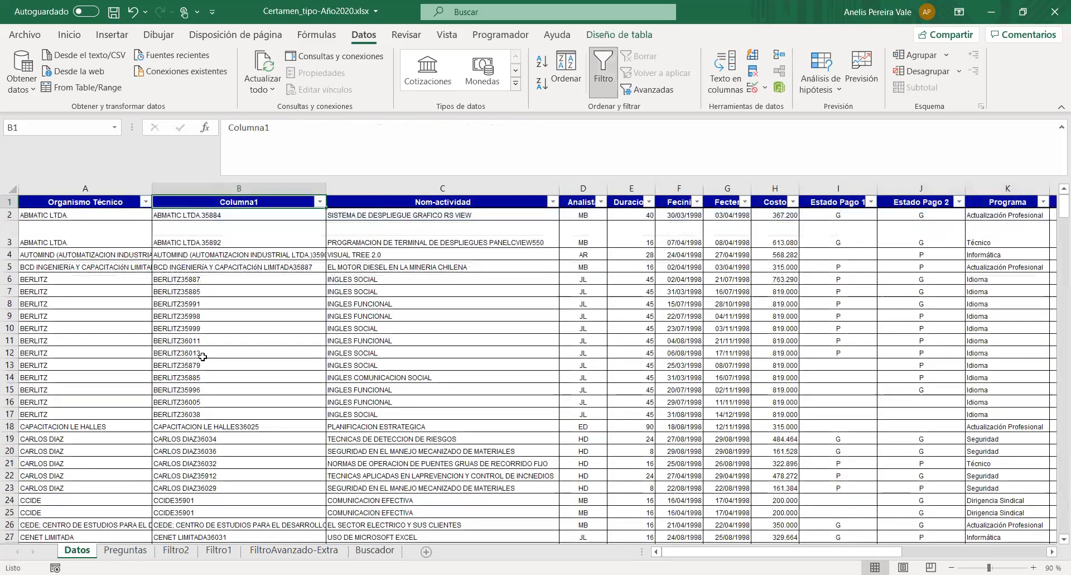
{"action": "left_click", "coordinate": [217, 189]}
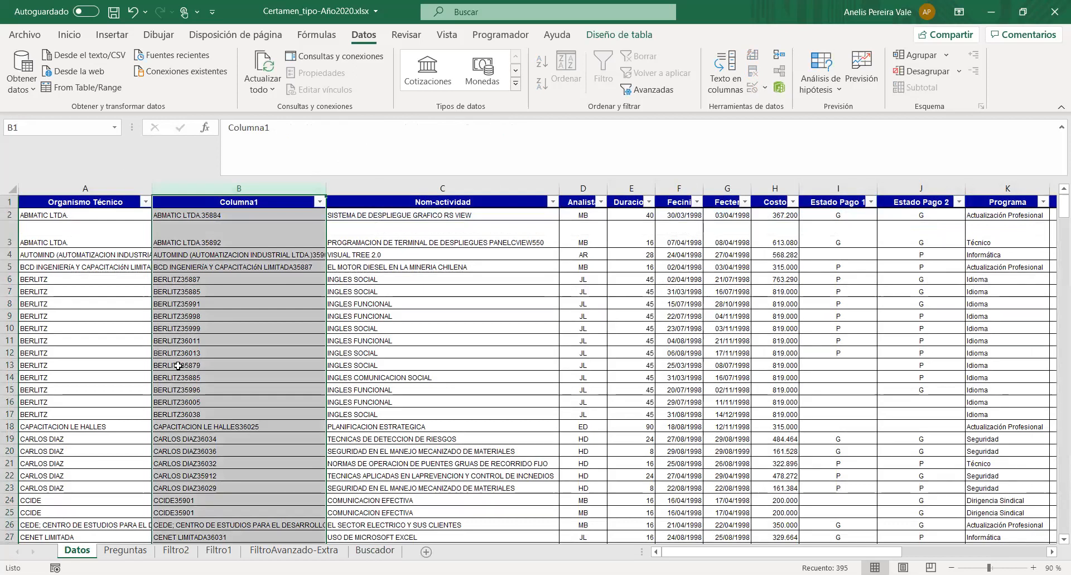
{"action": "left_click", "coordinate": [132, 551]}
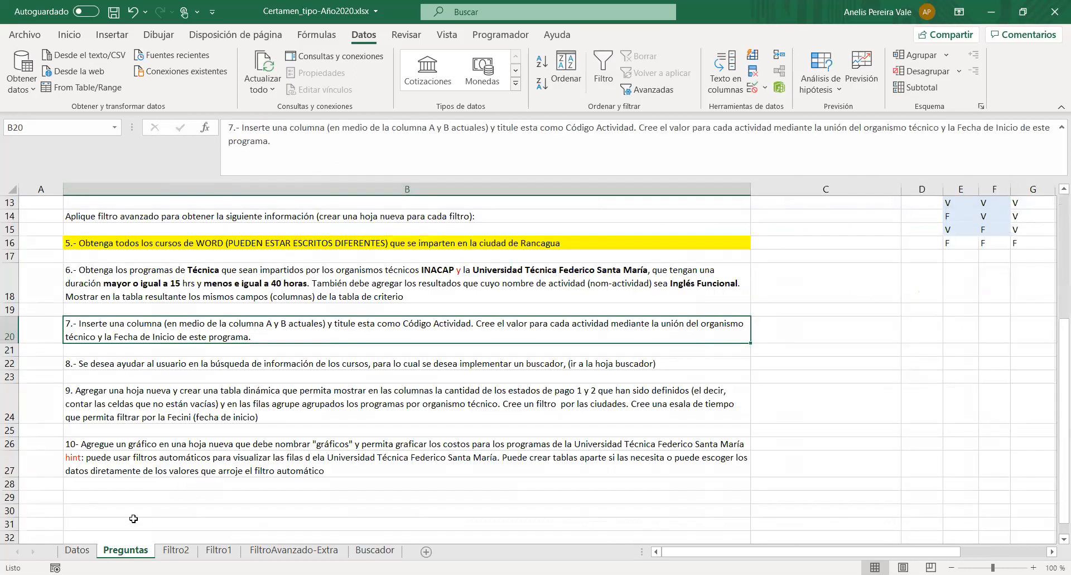
{"action": "left_click", "coordinate": [375, 551]}
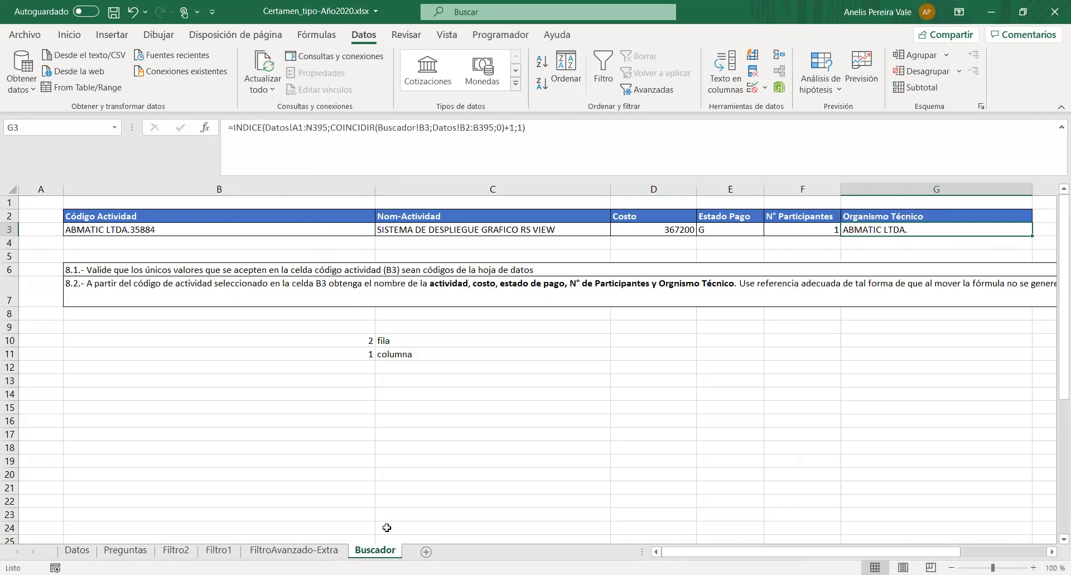
{"action": "left_click", "coordinate": [349, 230]}
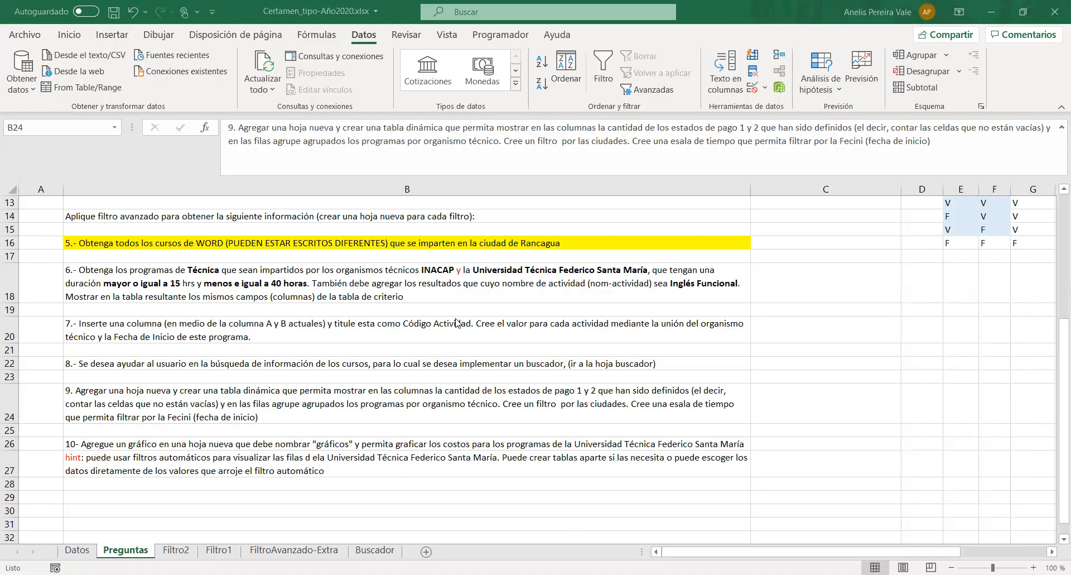
- Add a new blank sheet for question 9 and begin creating a pivot table from it
{"action": "left_click", "coordinate": [244, 398]}
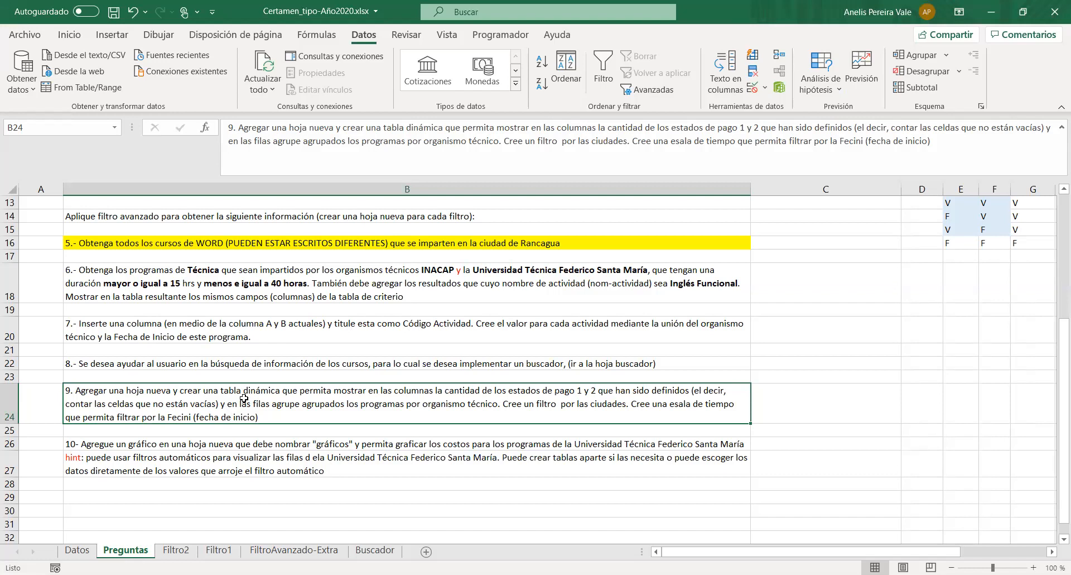
{"action": "left_click", "coordinate": [427, 551]}
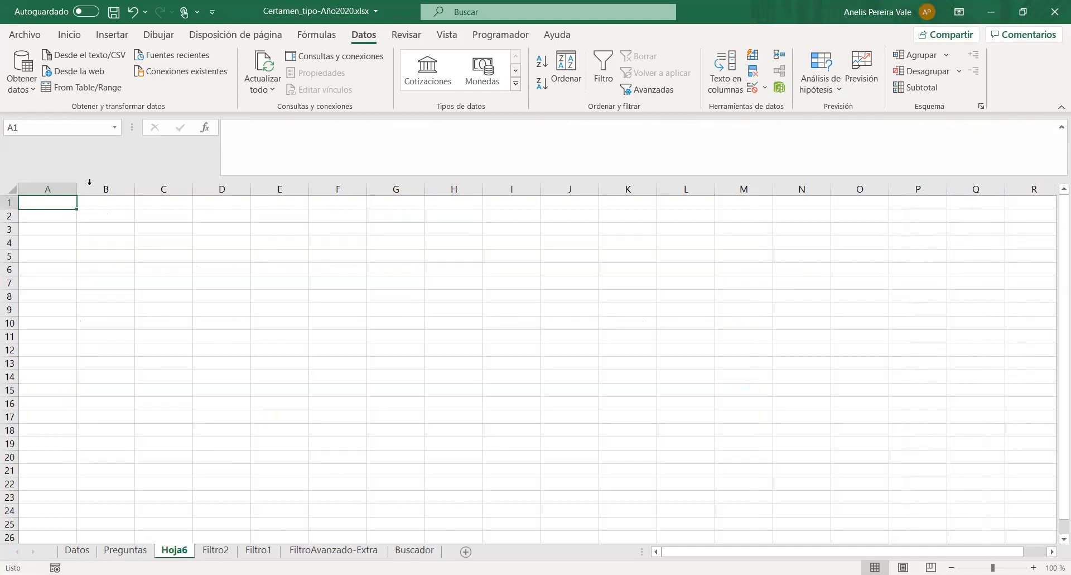
{"action": "left_click", "coordinate": [72, 35]}
{"action": "left_click", "coordinate": [109, 35]}
{"action": "left_click", "coordinate": [22, 70]}
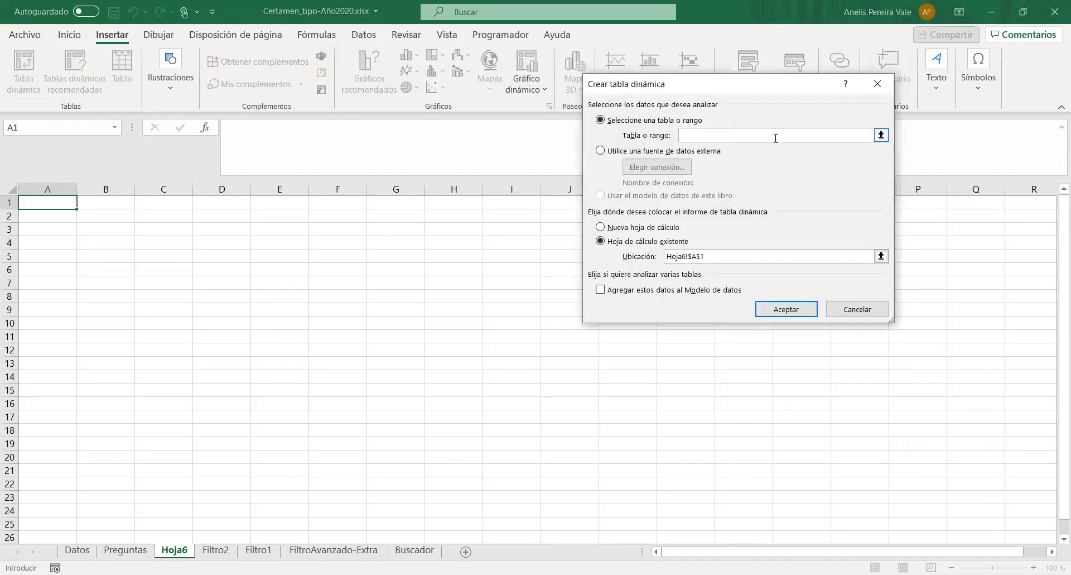
- Set the whole table on the Datos sheet (Tabla2) as the source and create the pivot table on a new worksheet
{"action": "left_click", "coordinate": [881, 135]}
{"action": "left_click", "coordinate": [77, 551]}
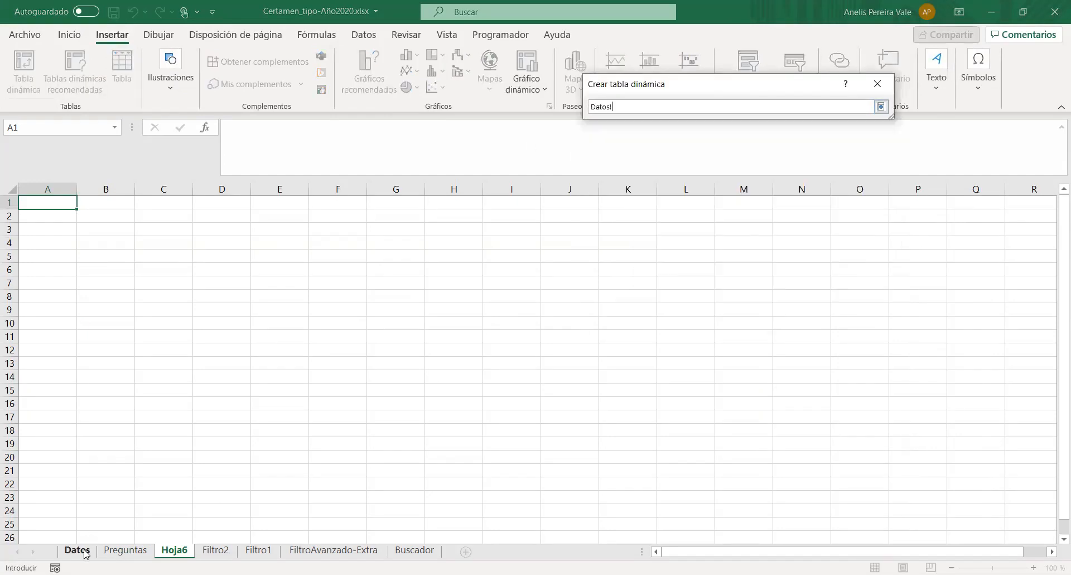
{"action": "left_click", "coordinate": [79, 202]}
{"action": "key", "text": "ctrl+shift+Right"}
{"action": "key", "text": "ctrl+shift+Down"}
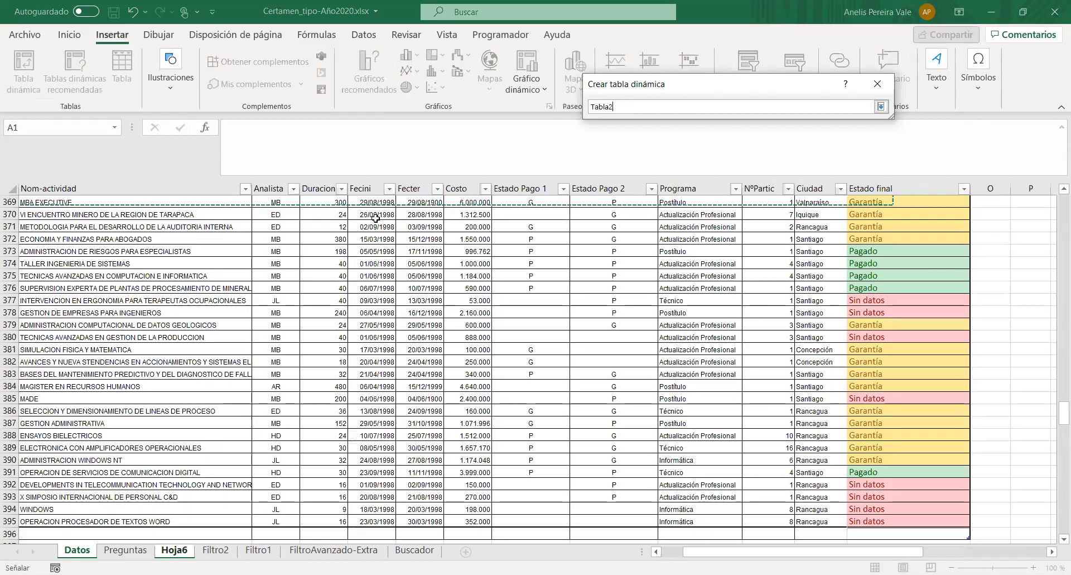
{"action": "left_click", "coordinate": [881, 108]}
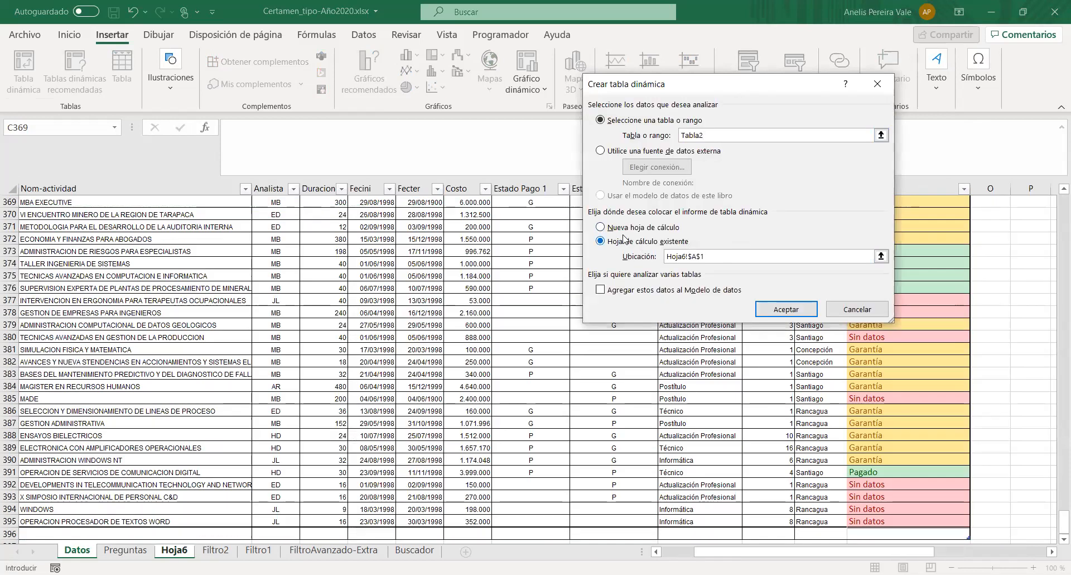
{"action": "left_click", "coordinate": [643, 227]}
{"action": "left_click", "coordinate": [775, 311]}
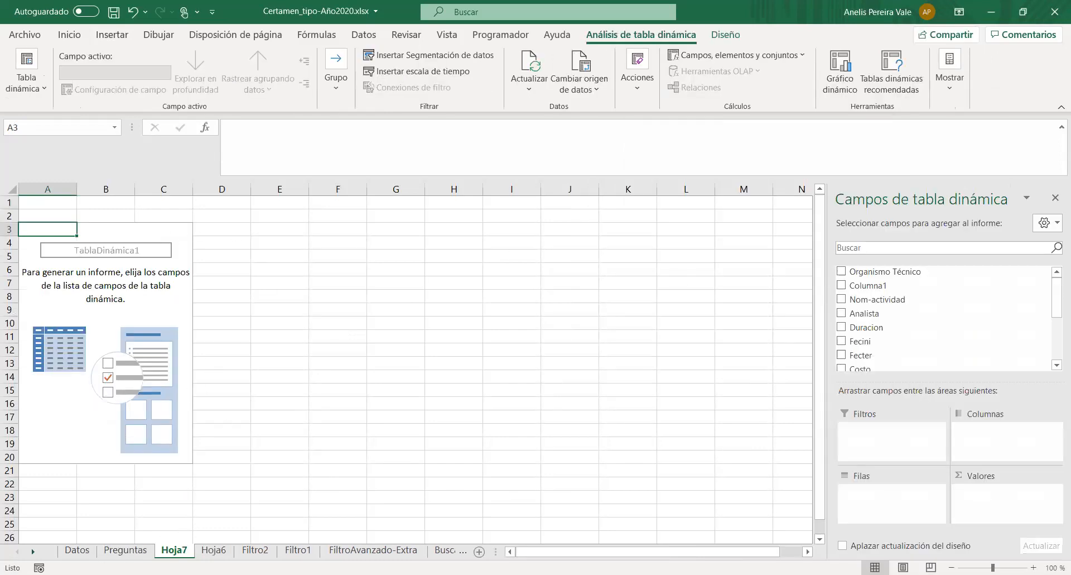
- Try to lay out Estado Pago 1 and Estado Pago 2 as pivot row and value fields, and remove both fields again
{"action": "left_click", "coordinate": [125, 549]}
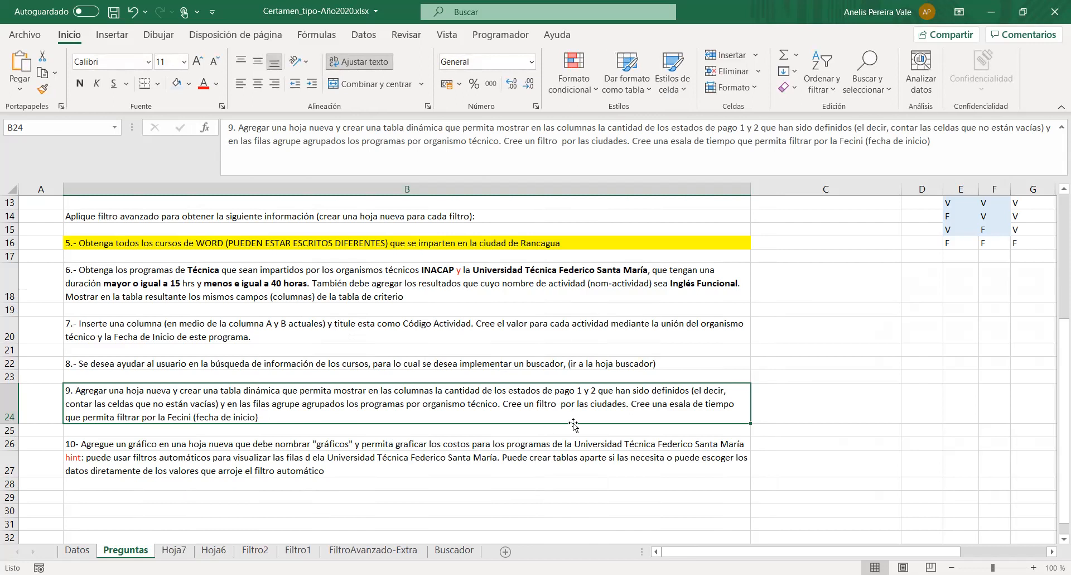
{"action": "left_click", "coordinate": [180, 552]}
{"action": "scroll", "coordinate": [893, 323], "scroll_direction": "down", "scroll_amount": 3}
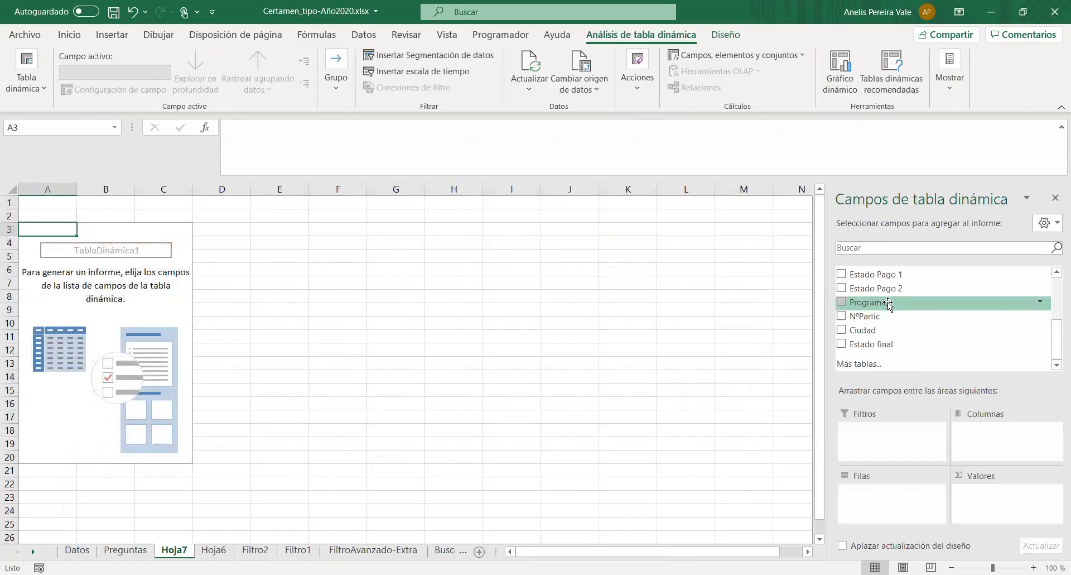
{"action": "left_click", "coordinate": [859, 274]}
{"action": "left_click", "coordinate": [859, 288]}
{"action": "left_click_drag", "start_coordinate": [861, 277], "coordinate": [996, 493]}
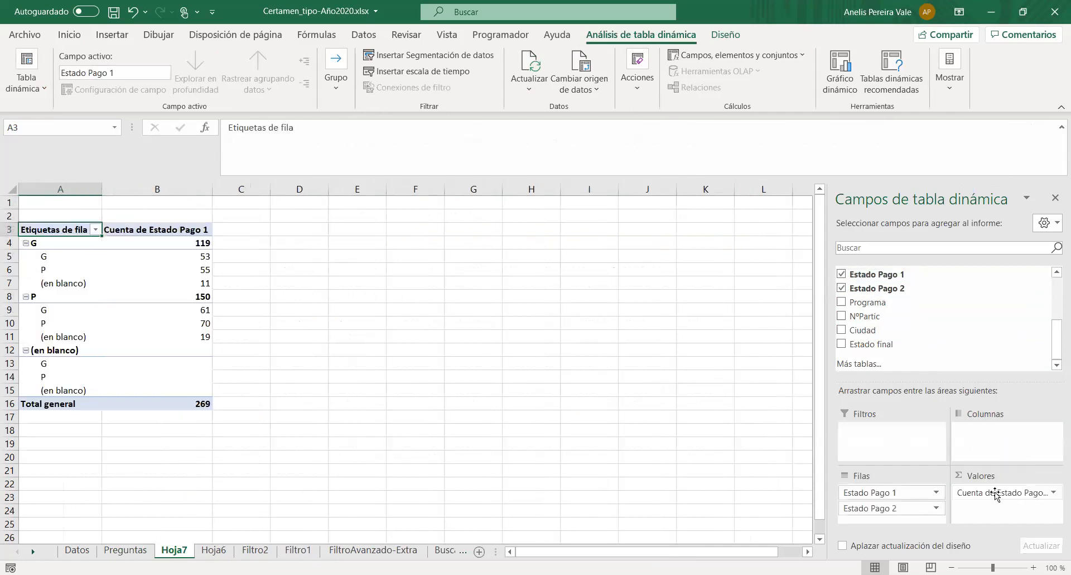
{"action": "left_click_drag", "start_coordinate": [917, 493], "coordinate": [1004, 512]}
{"action": "left_click_drag", "start_coordinate": [1014, 521], "coordinate": [945, 343]}
{"action": "left_click", "coordinate": [842, 275]}
{"action": "left_click", "coordinate": [842, 288]}
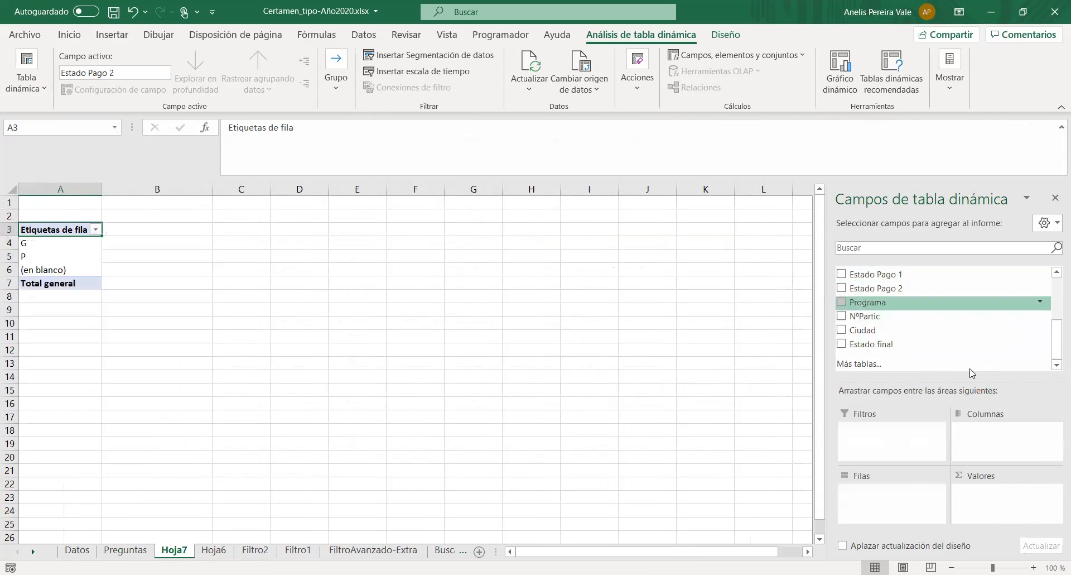
- Add Estado Pago 1 and Estado Pago 2 to the pivot table's values, keeping Recuento as Estado Pago 1's summary function
{"action": "left_click_drag", "start_coordinate": [874, 274], "coordinate": [976, 473]}
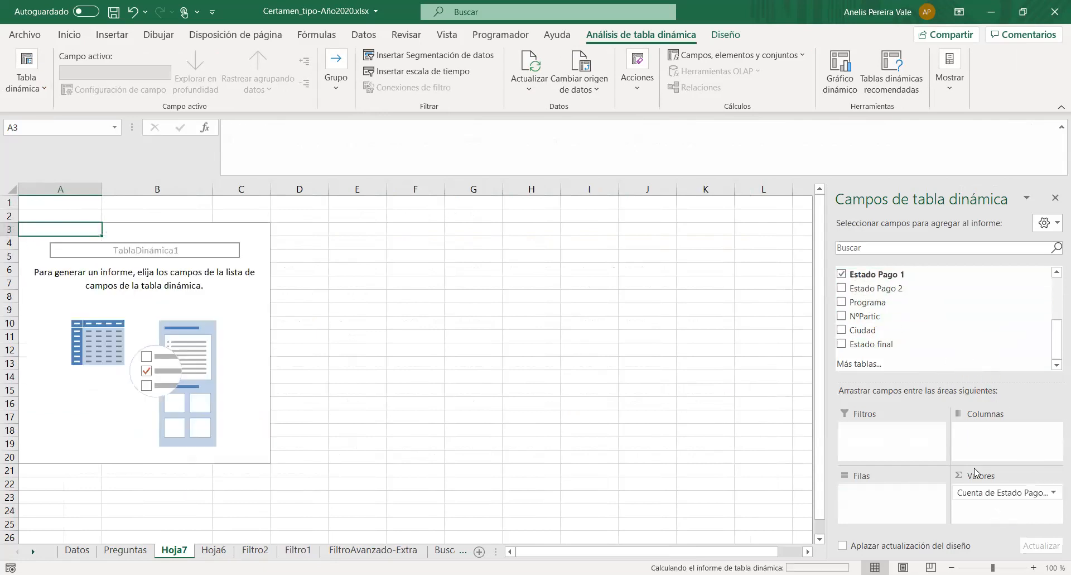
{"action": "left_click_drag", "start_coordinate": [880, 287], "coordinate": [989, 509]}
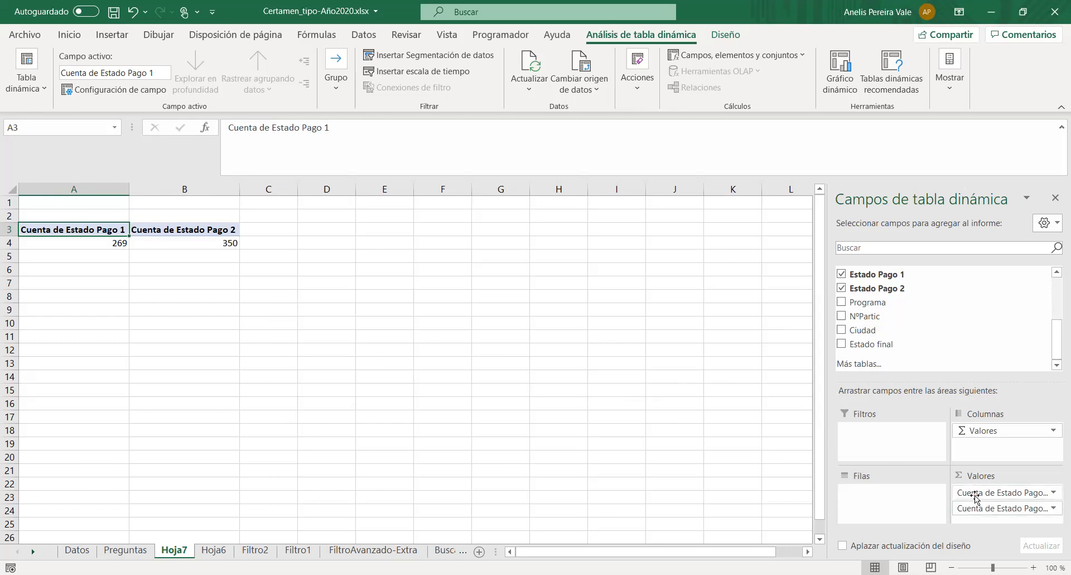
{"action": "left_click", "coordinate": [1054, 492]}
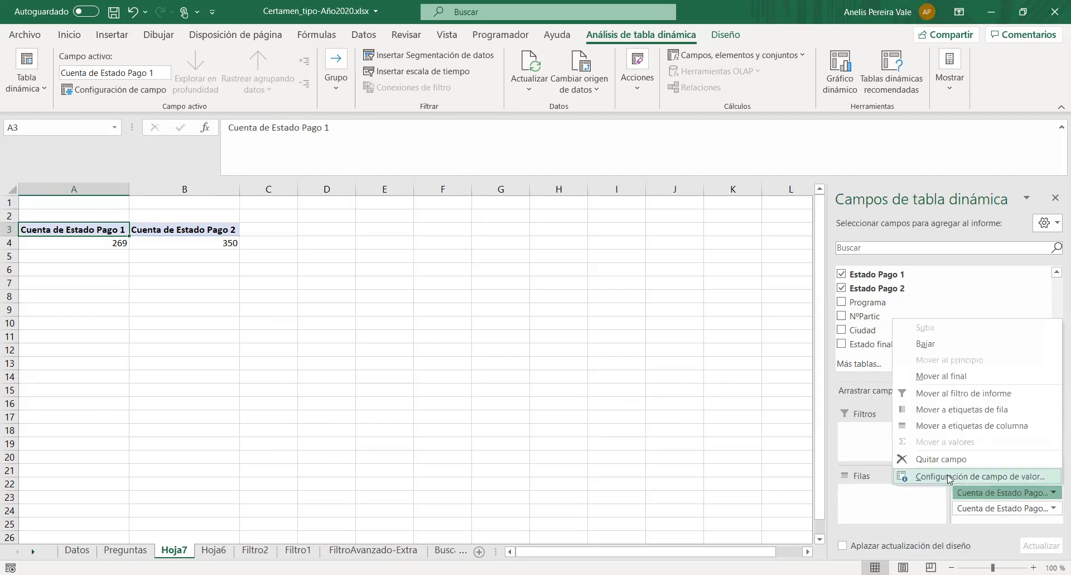
{"action": "left_click", "coordinate": [951, 477]}
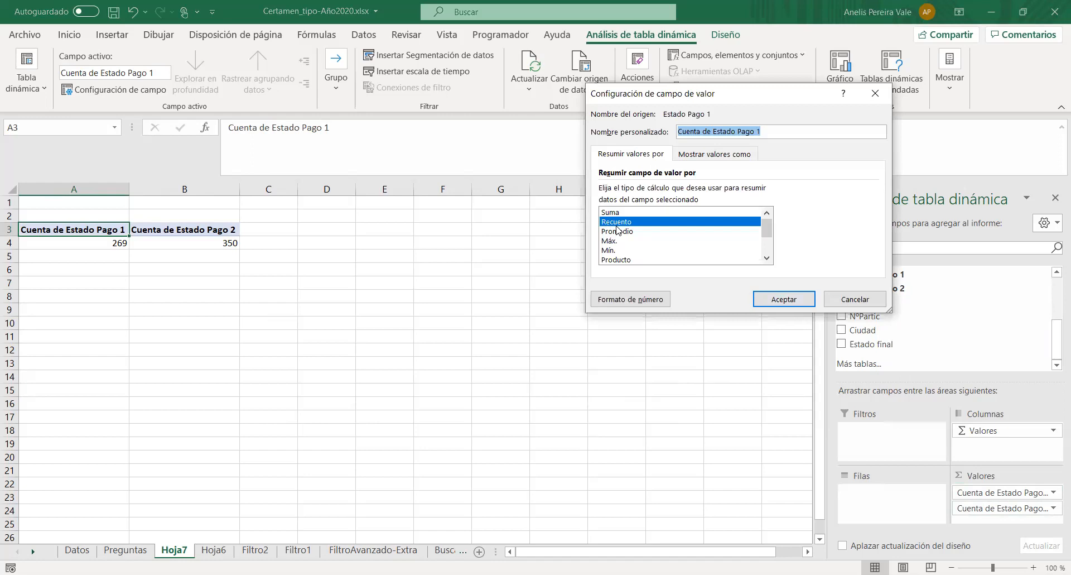
{"action": "left_click", "coordinate": [789, 304]}
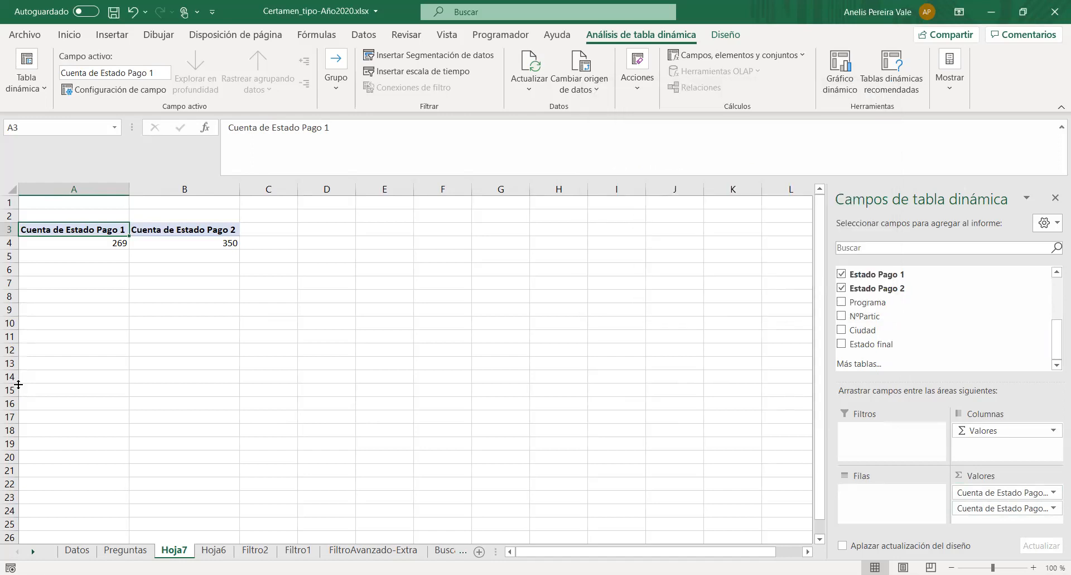
- Group the pivot table's rows by Organismo Técnico and Programa, and collapse the AUTOMIND and ABMATIC LTDA. groups
{"action": "left_click", "coordinate": [117, 551]}
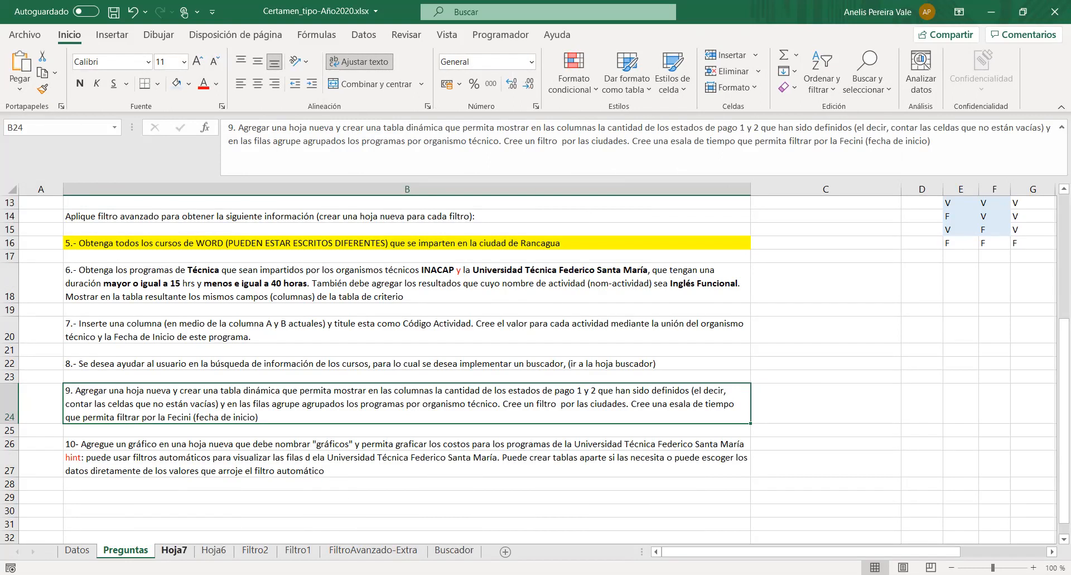
{"action": "left_click", "coordinate": [174, 550]}
{"action": "scroll", "coordinate": [918, 342], "scroll_direction": "up", "scroll_amount": 2}
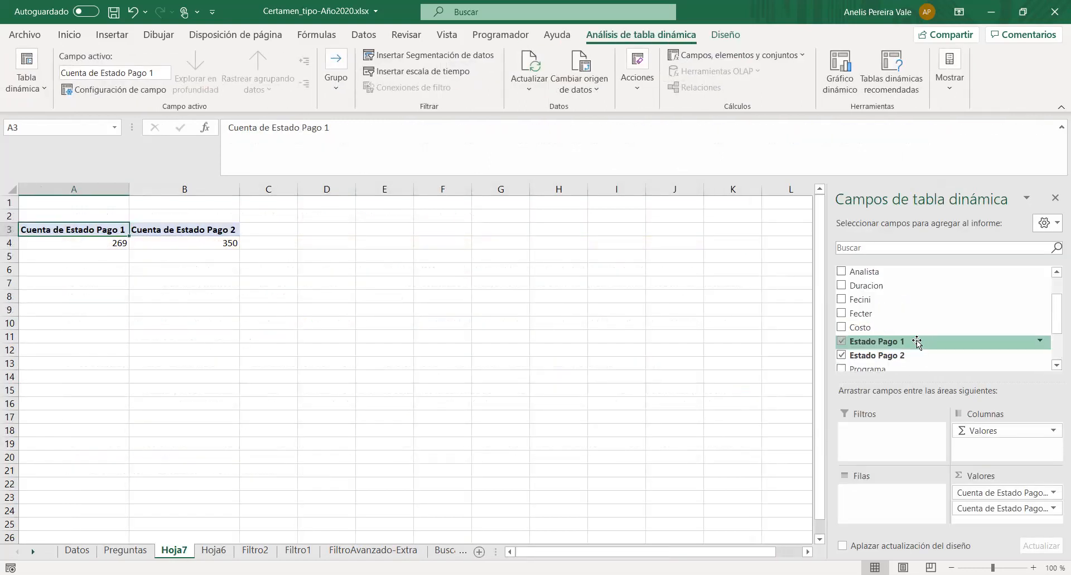
{"action": "scroll", "coordinate": [918, 342], "scroll_direction": "up", "scroll_amount": 2}
{"action": "left_click", "coordinate": [842, 273]}
{"action": "scroll", "coordinate": [940, 330], "scroll_direction": "down", "scroll_amount": 2}
{"action": "scroll", "coordinate": [940, 331], "scroll_direction": "down", "scroll_amount": 1}
{"action": "left_click", "coordinate": [841, 311]}
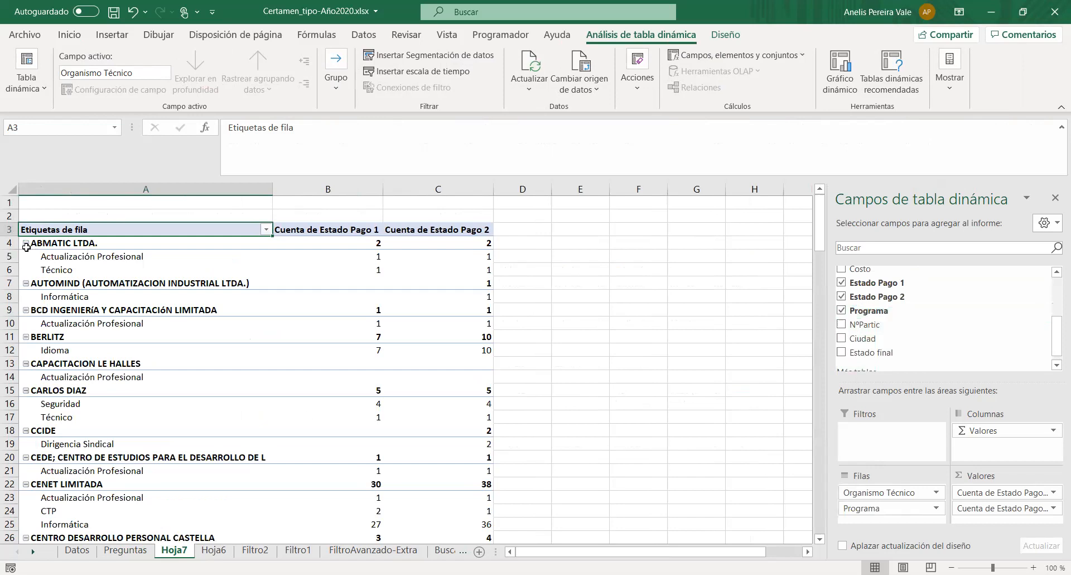
{"action": "left_click", "coordinate": [25, 282]}
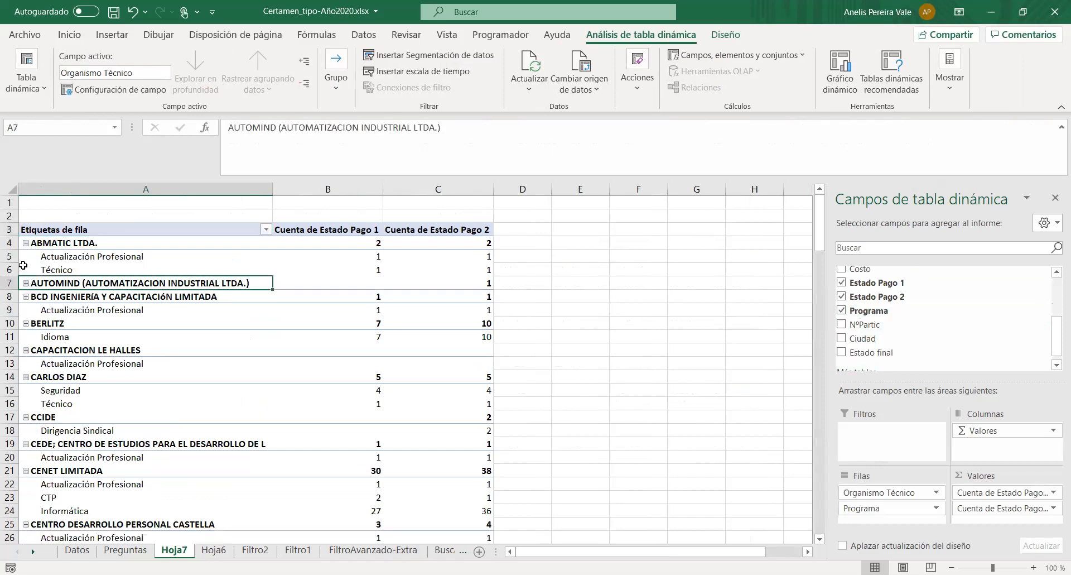
{"action": "left_click", "coordinate": [26, 242]}
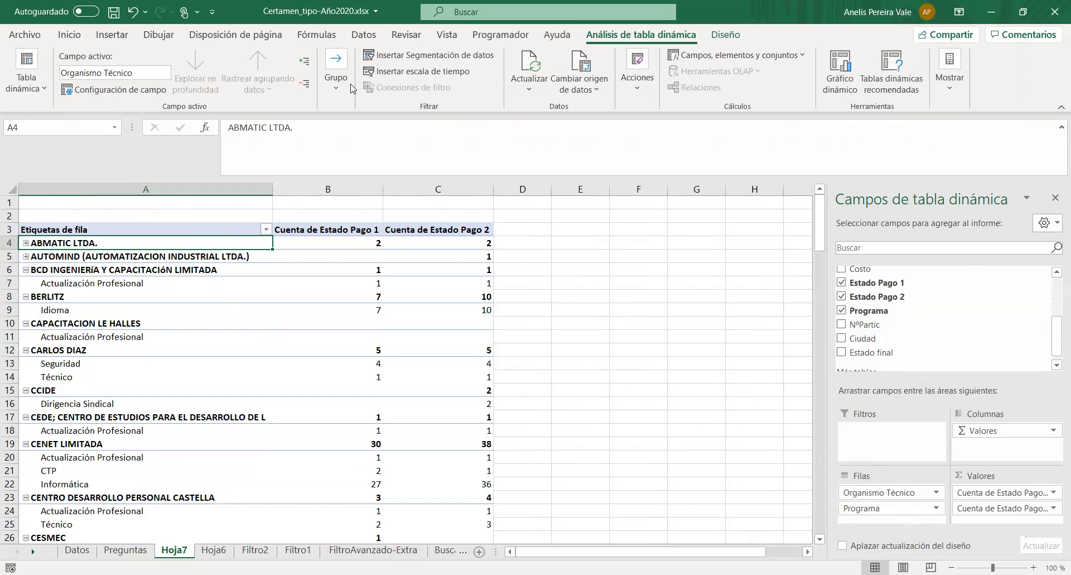
- Collapse all Organismo Técnico groups in the pivot table at once
{"action": "left_click_drag", "start_coordinate": [306, 71], "coordinate": [321, 75]}
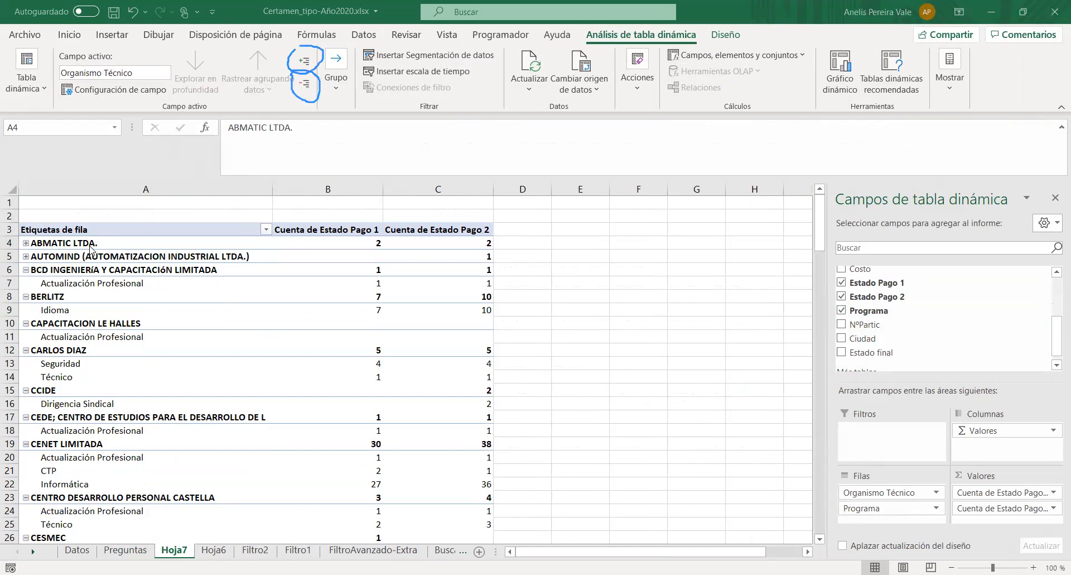
{"action": "left_click", "coordinate": [305, 84]}
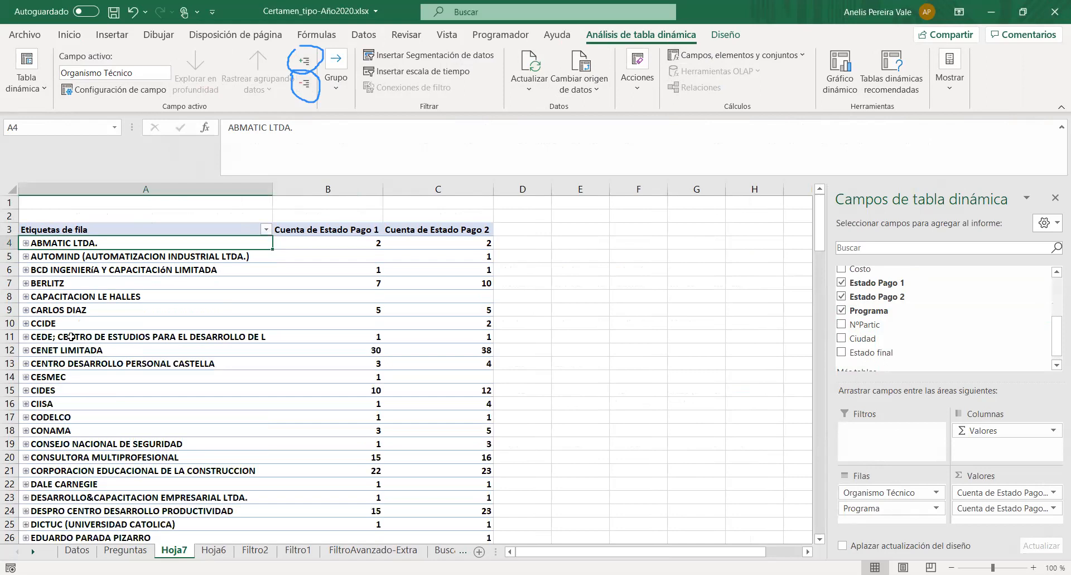
{"action": "scroll", "coordinate": [15, 451], "scroll_direction": "down", "scroll_amount": 1}
{"action": "scroll", "coordinate": [16, 451], "scroll_direction": "down", "scroll_amount": 14}
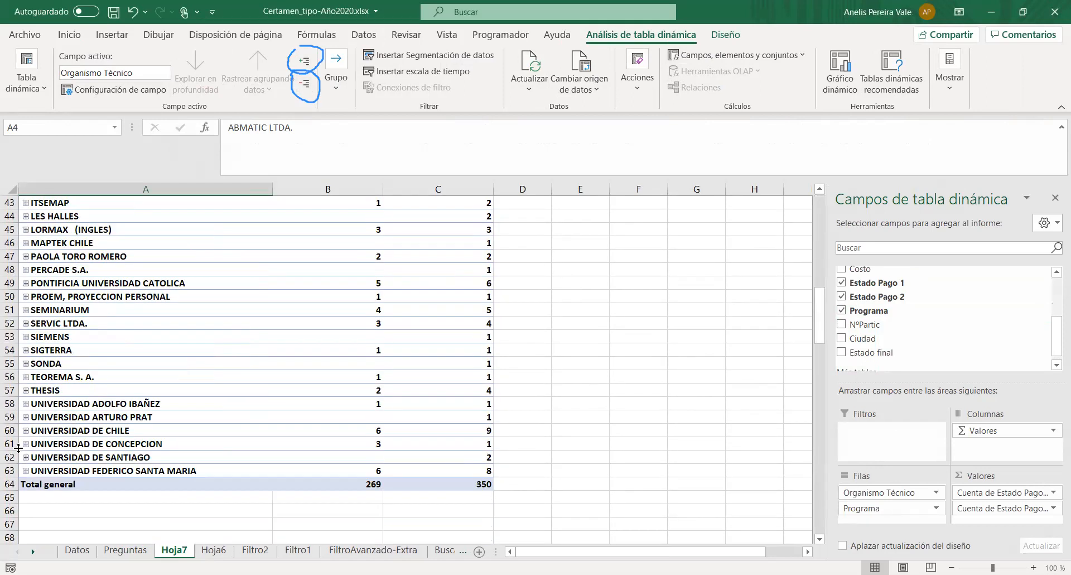
- Expand the UNIVERSIDAD FEDERICO SANTA MARIA group to view its programs, and collapse it again
{"action": "left_click", "coordinate": [25, 390]}
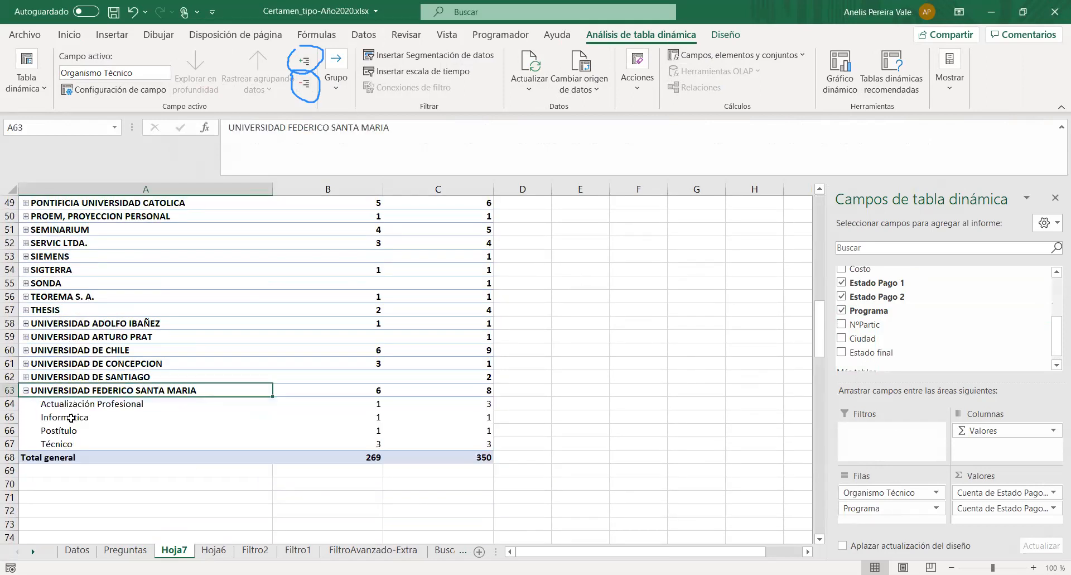
{"action": "key", "text": "Down"}
{"action": "key", "text": "Down"}
{"action": "key", "text": "Down"}
{"action": "key", "text": "Down"}
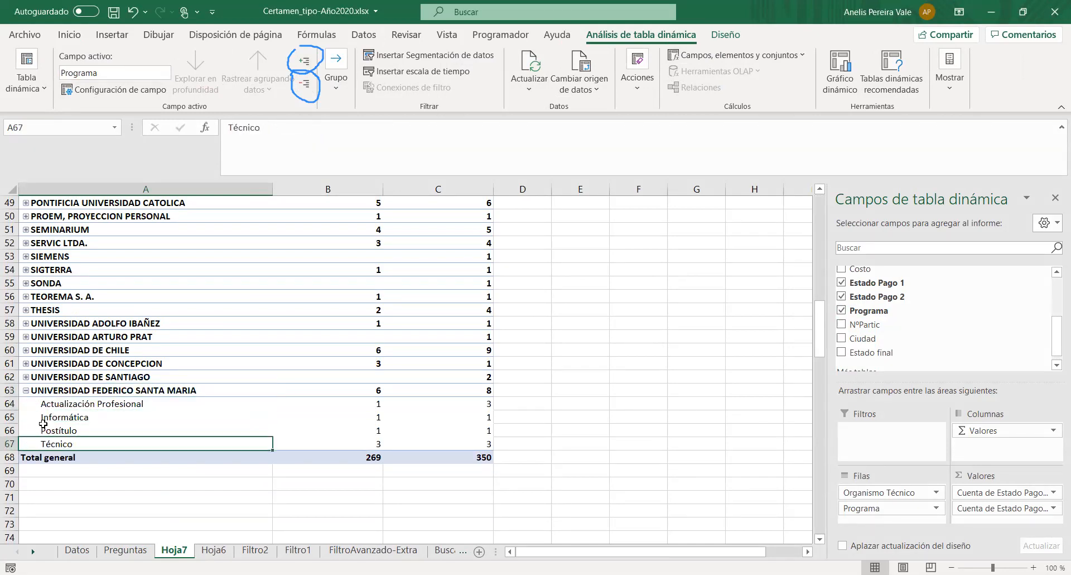
{"action": "left_click", "coordinate": [26, 391]}
{"action": "scroll", "coordinate": [299, 411], "scroll_direction": "up", "scroll_amount": 12}
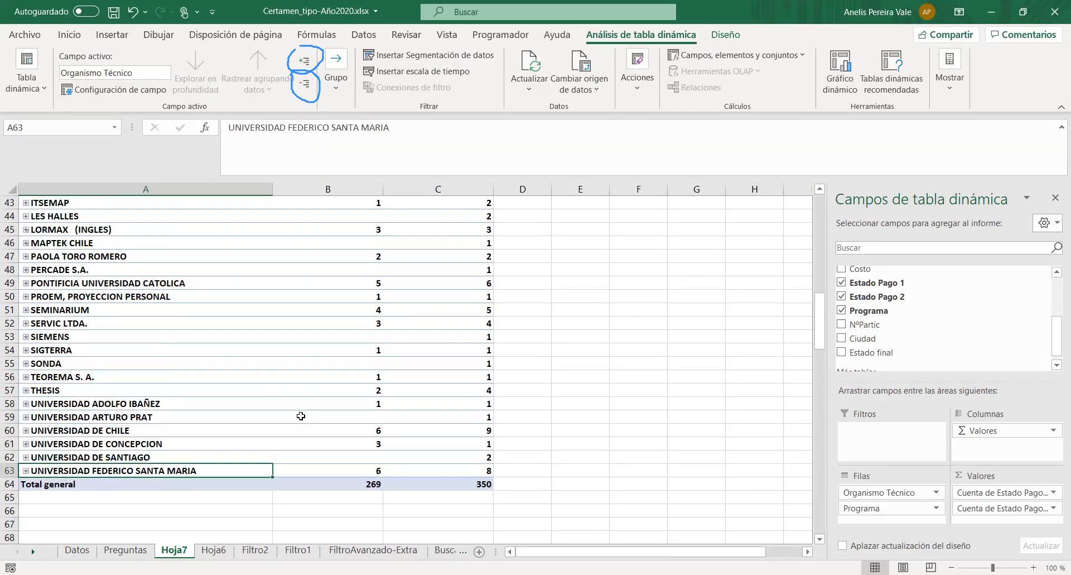
{"action": "scroll", "coordinate": [422, 193], "scroll_direction": "up", "scroll_amount": 4}
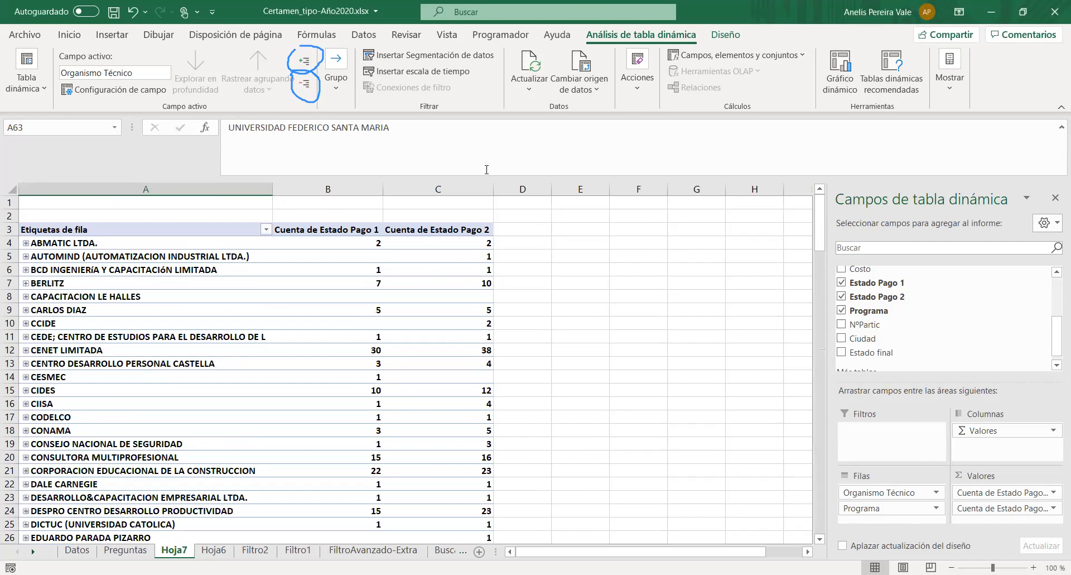
- Expand the ABMATIC LTDA. group and turn off the Organismo Técnico subtotals to compare the program counts
{"action": "left_click", "coordinate": [337, 230]}
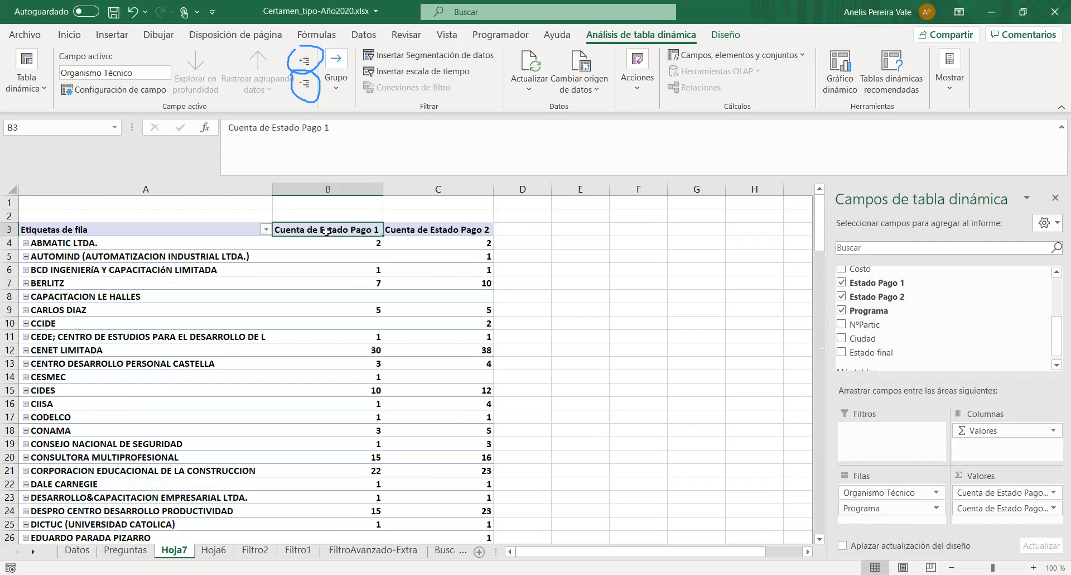
{"action": "left_click", "coordinate": [26, 242]}
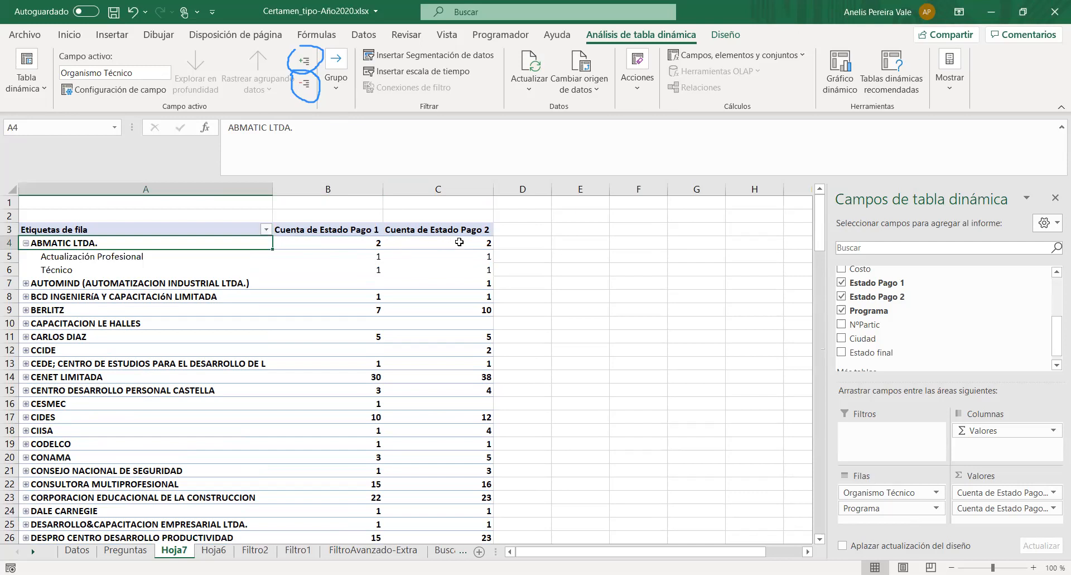
{"action": "right_click", "coordinate": [83, 242]}
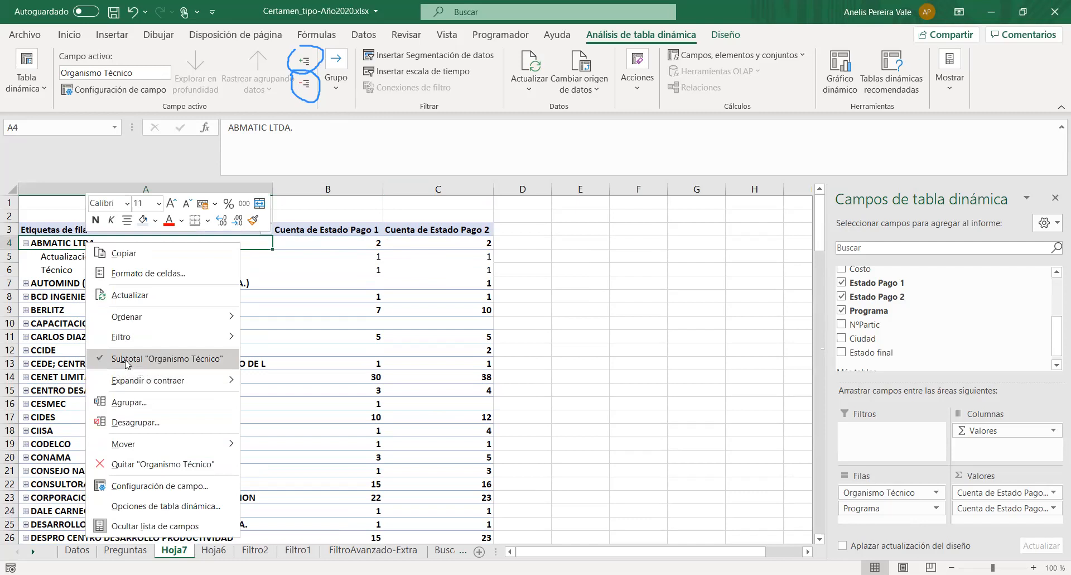
{"action": "left_click", "coordinate": [103, 363]}
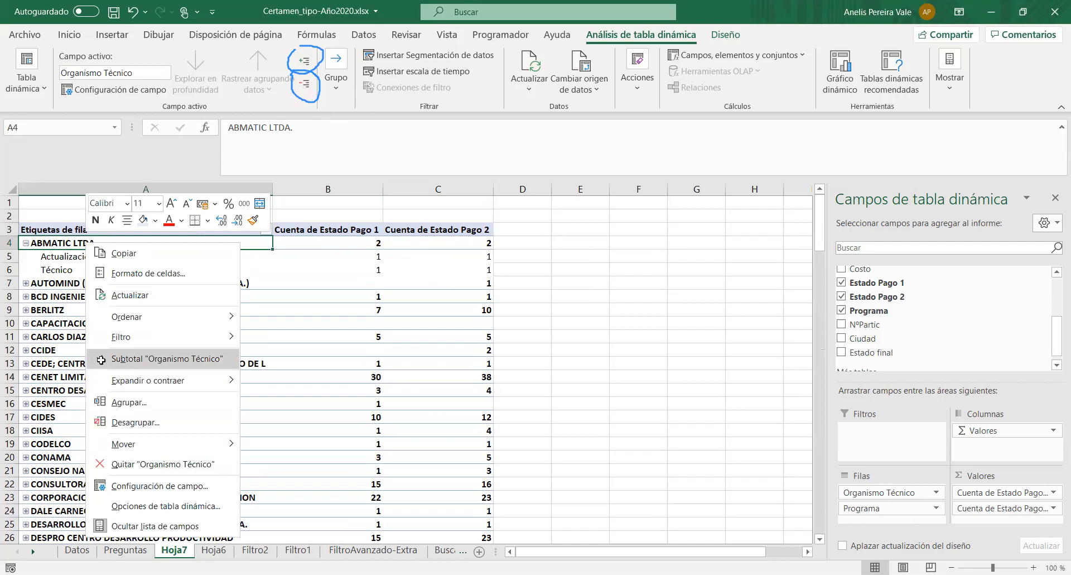
{"action": "left_click", "coordinate": [363, 260]}
{"action": "left_click", "coordinate": [364, 271]}
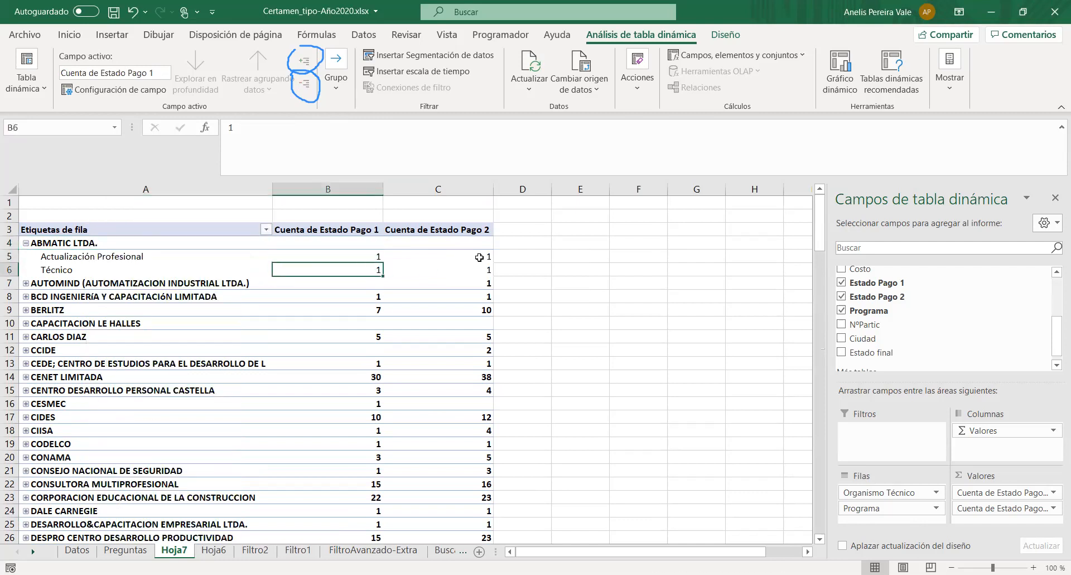
{"action": "left_click", "coordinate": [479, 257]}
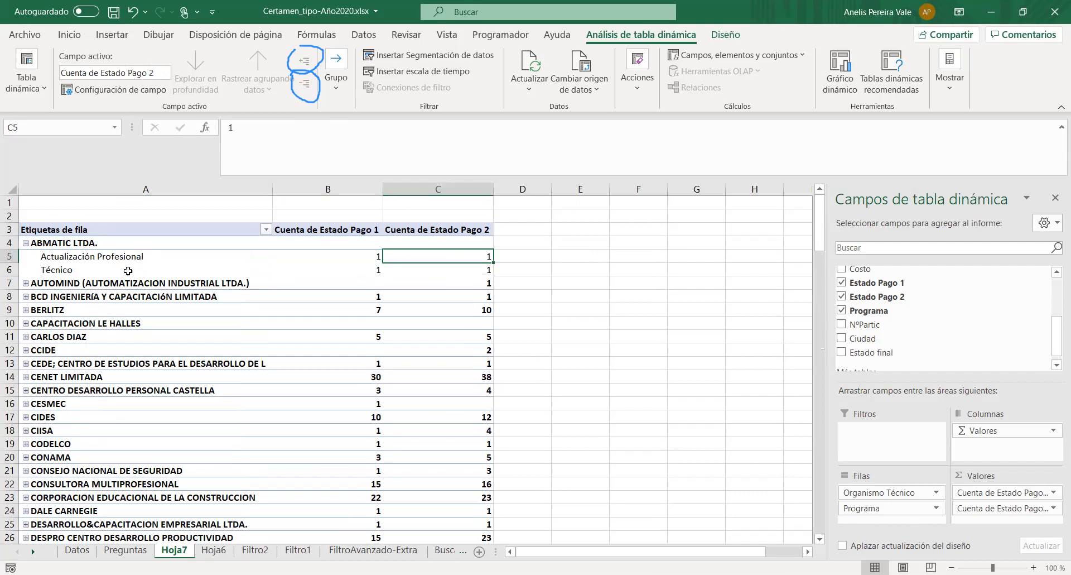
- Turn the Organismo Técnico subtotals back on and collapse the ABMATIC LTDA. group
{"action": "right_click", "coordinate": [105, 228]}
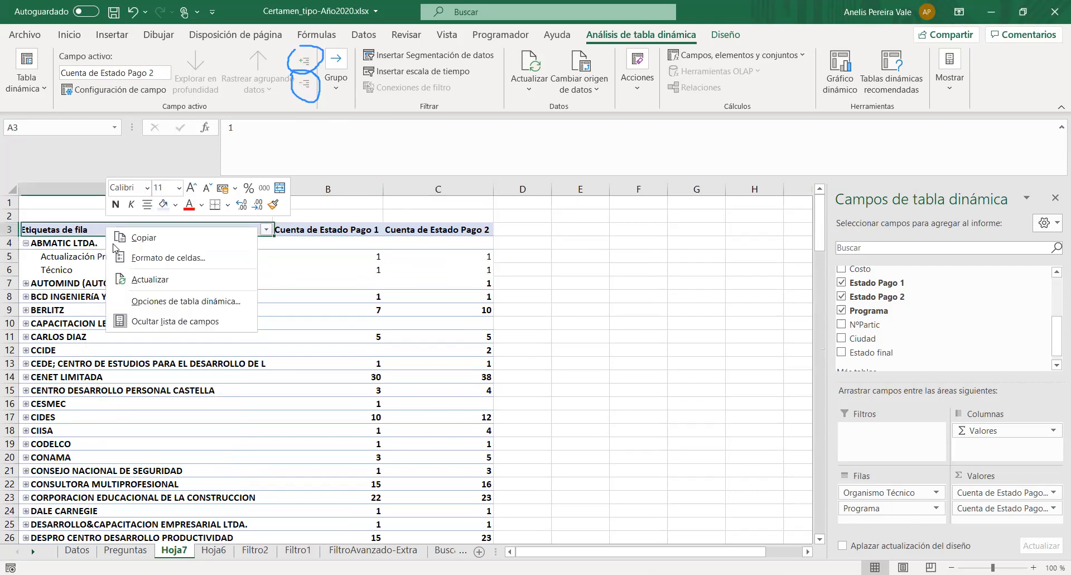
{"action": "right_click", "coordinate": [63, 243]}
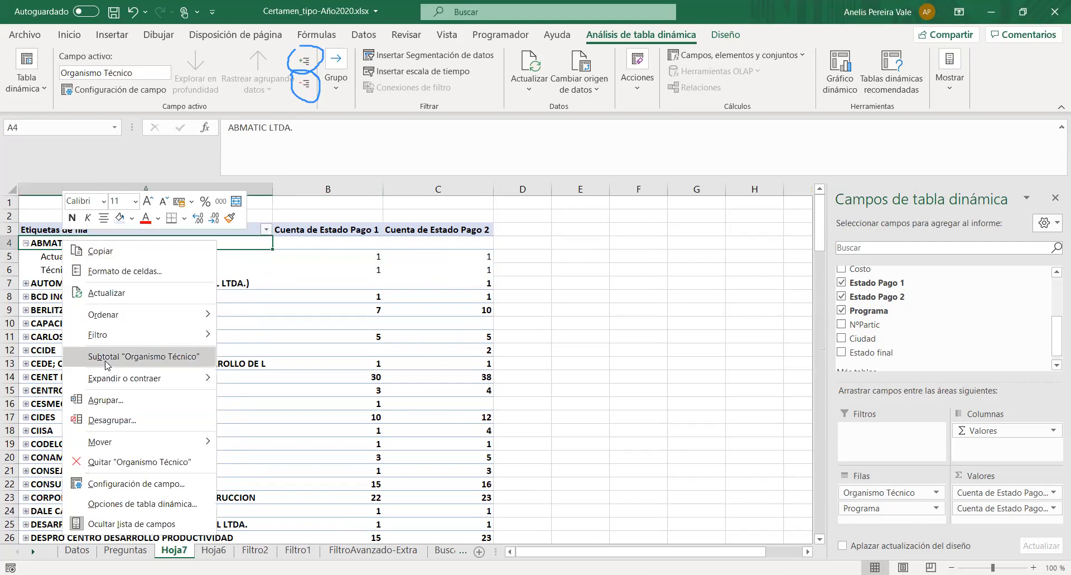
{"action": "left_click", "coordinate": [105, 361]}
{"action": "left_click", "coordinate": [319, 242]}
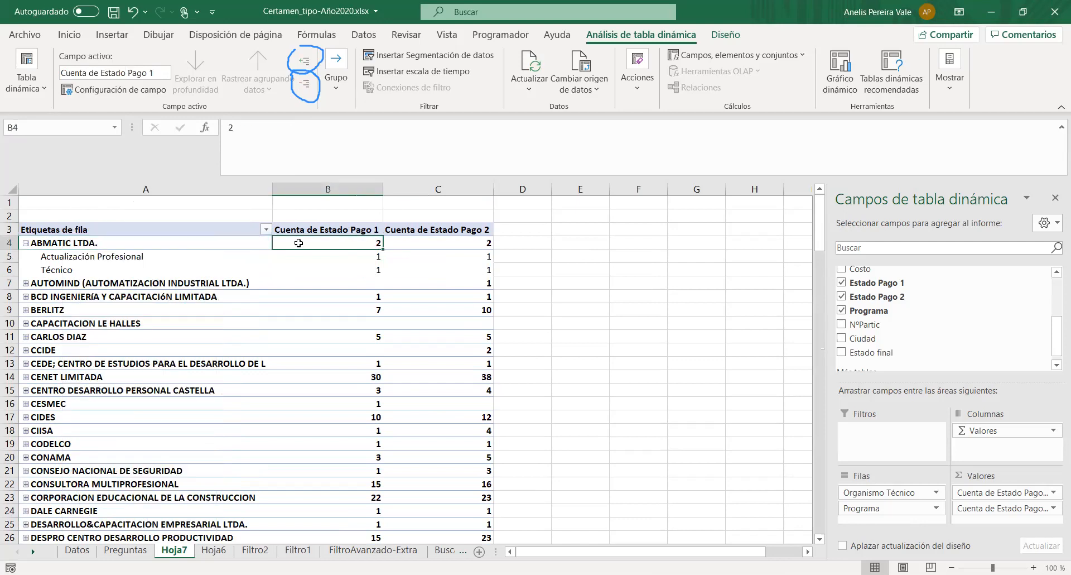
{"action": "left_click", "coordinate": [25, 243]}
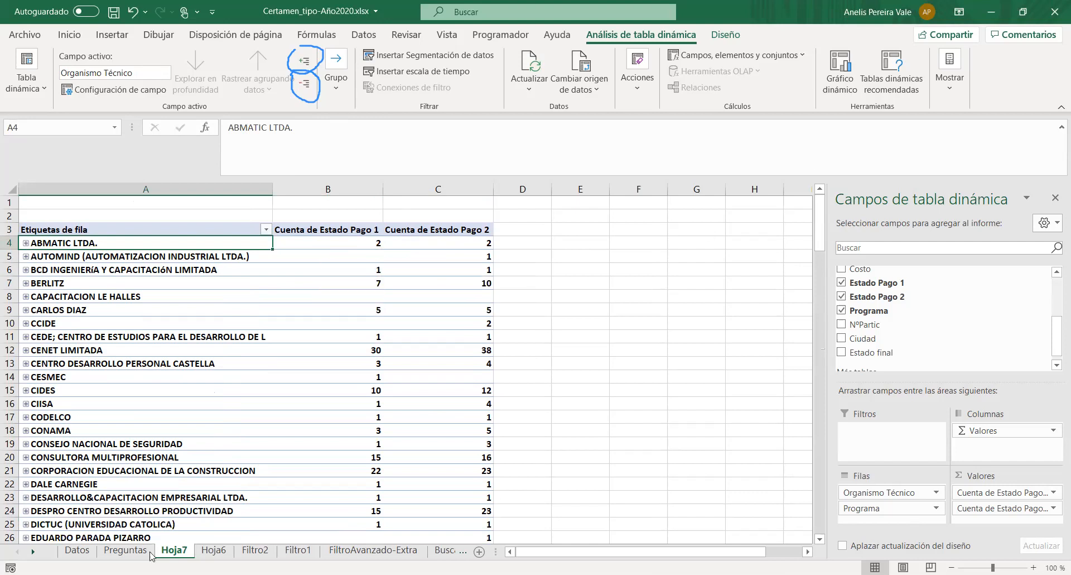
- Check question 9 on the Preguntas sheet and add Ciudad as a report filter to the pivot table on Hoja7
{"action": "left_click", "coordinate": [128, 550]}
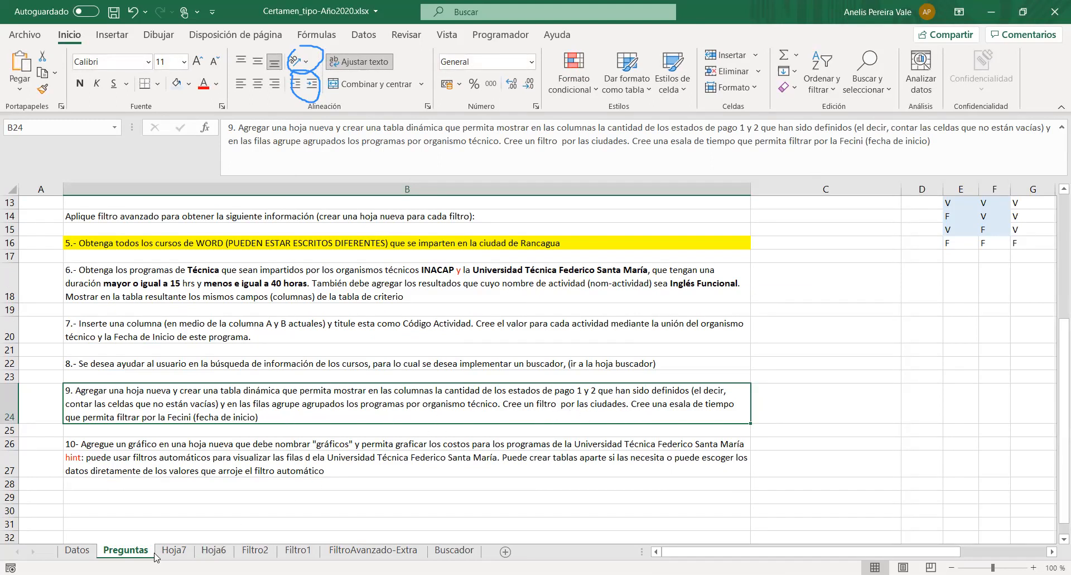
{"action": "left_click", "coordinate": [173, 551]}
{"action": "scroll", "coordinate": [905, 363], "scroll_direction": "down", "scroll_amount": 1}
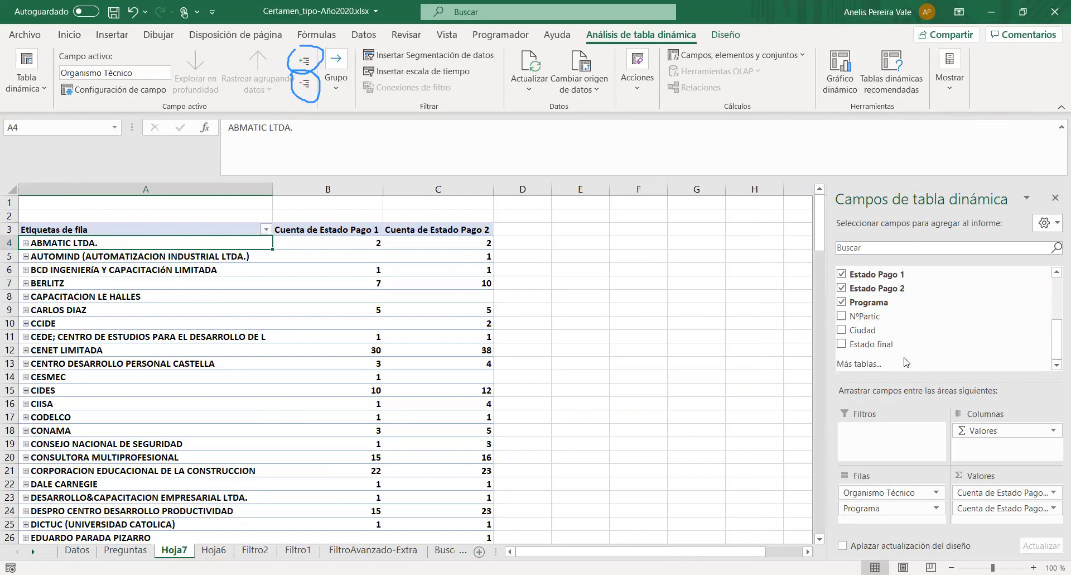
{"action": "left_click_drag", "start_coordinate": [864, 330], "coordinate": [861, 436]}
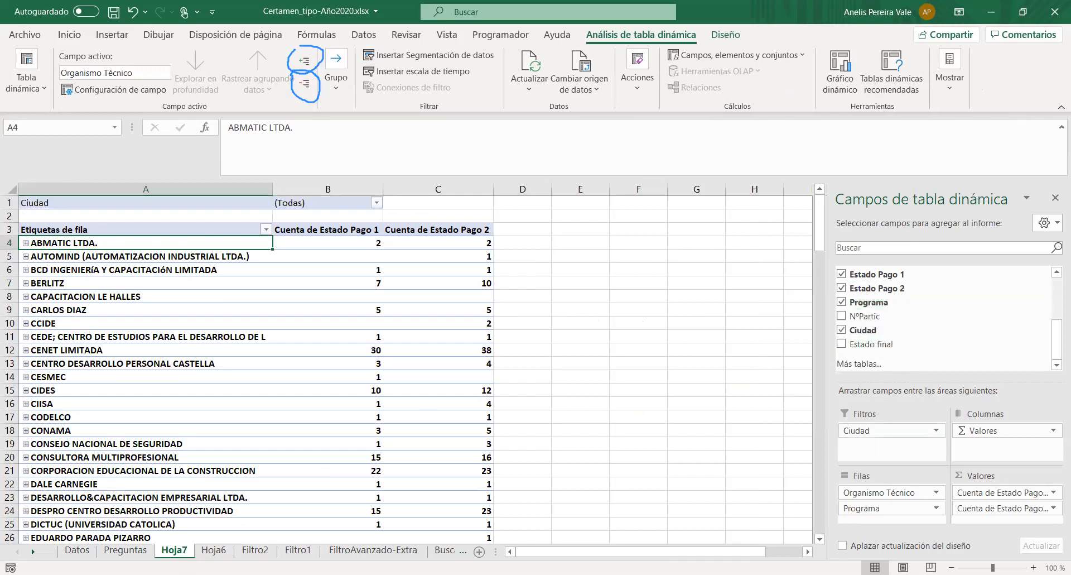
- Recheck question 9, insert a timeline for Fecini on Hoja7, and place it beside the pivot table
{"action": "left_click", "coordinate": [127, 550]}
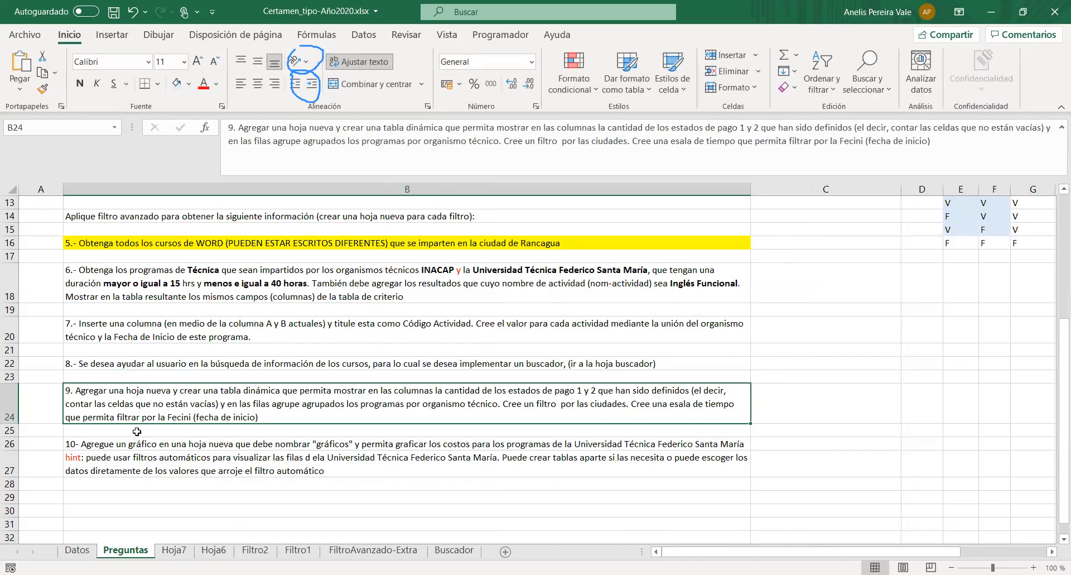
{"action": "left_click", "coordinate": [174, 550]}
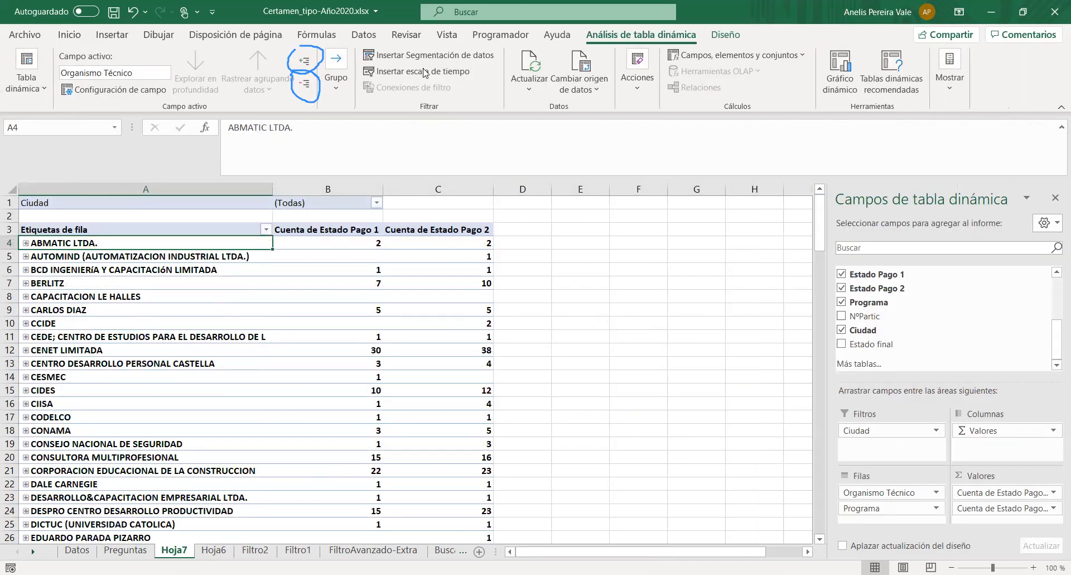
{"action": "left_click", "coordinate": [671, 159]}
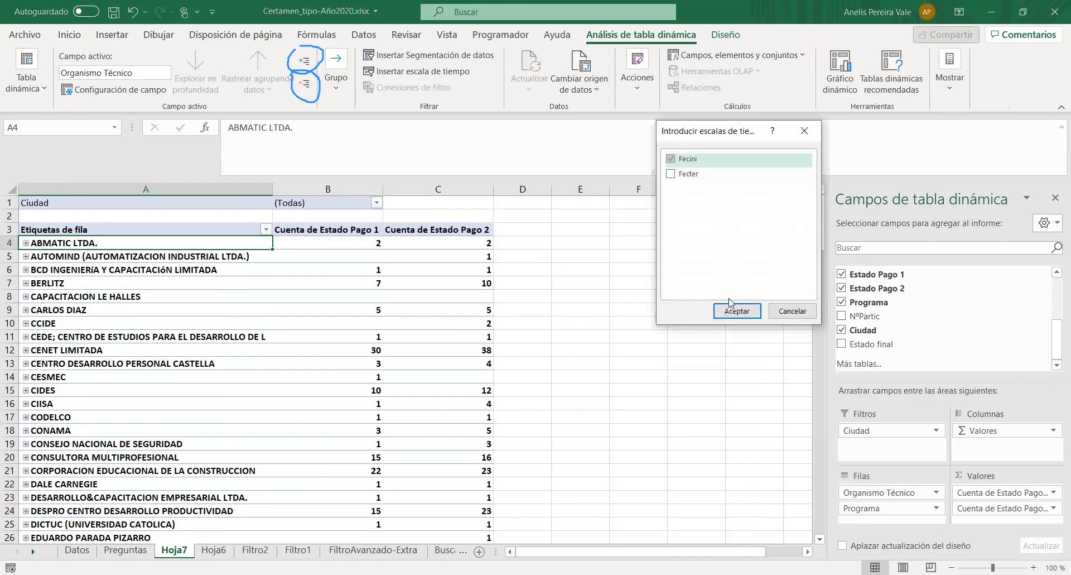
{"action": "left_click_drag", "start_coordinate": [430, 338], "coordinate": [659, 260]}
- Try the Fecini timeline by filtering the pivot table to June 1998 and to July through September 1998
{"action": "left_click", "coordinate": [582, 324]}
{"action": "left_click", "coordinate": [541, 326]}
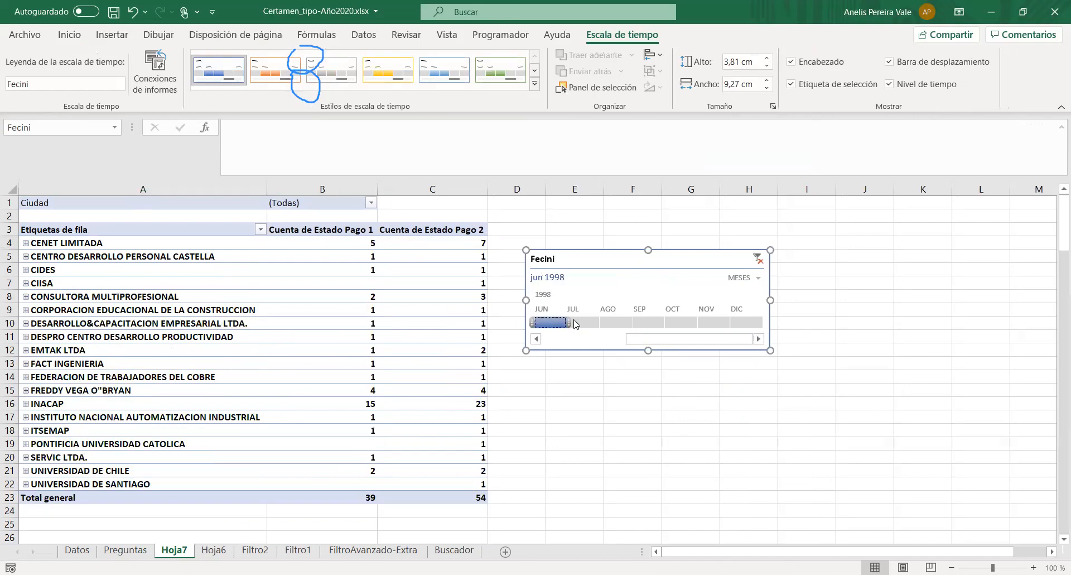
{"action": "left_click", "coordinate": [589, 327]}
{"action": "left_click_drag", "start_coordinate": [590, 327], "coordinate": [675, 325]}
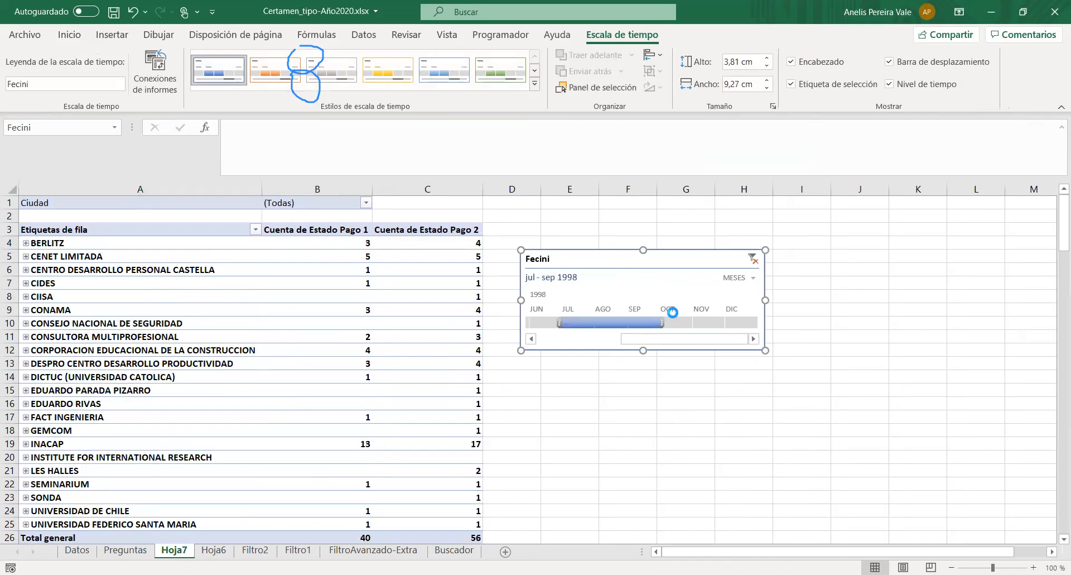
- Clear the Fecini timeline's filter and move the timeline slightly up beside the pivot table's header row
{"action": "left_click", "coordinate": [753, 259]}
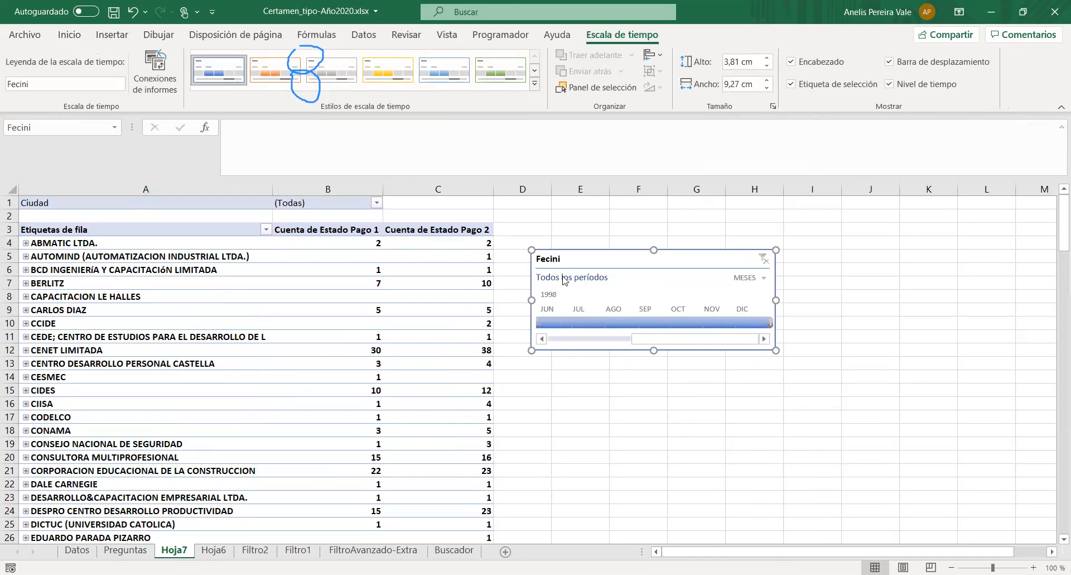
{"action": "left_click_drag", "start_coordinate": [575, 261], "coordinate": [567, 231]}
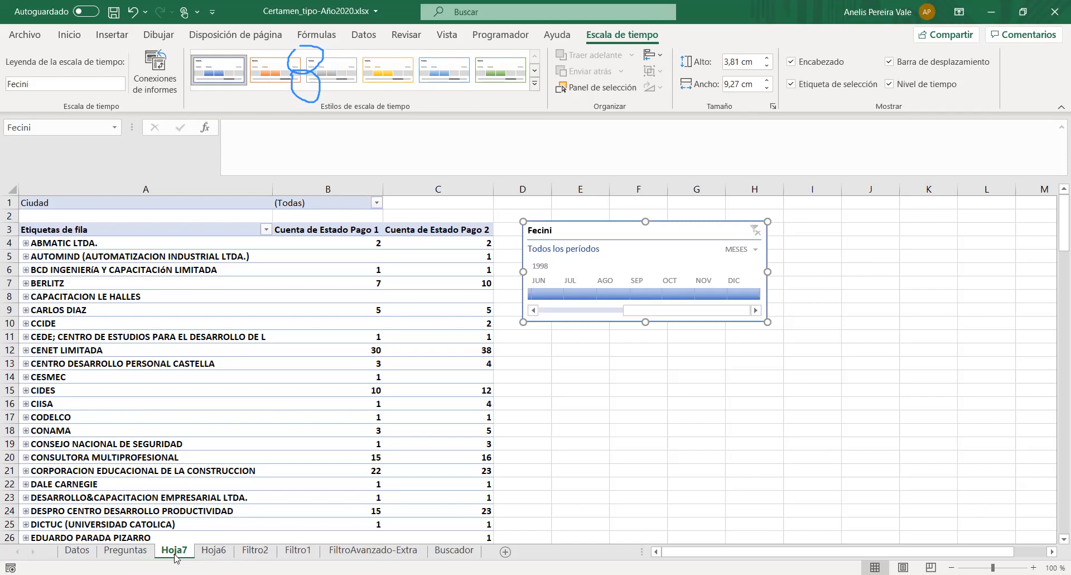
- Read question 10 and its hint on Preguntas, and filter the Datos table's Organismo Técnico column to only UNIVERSIDAD FEDERICO SANTA MARIA
{"action": "left_click", "coordinate": [126, 550]}
{"action": "left_click", "coordinate": [200, 462]}
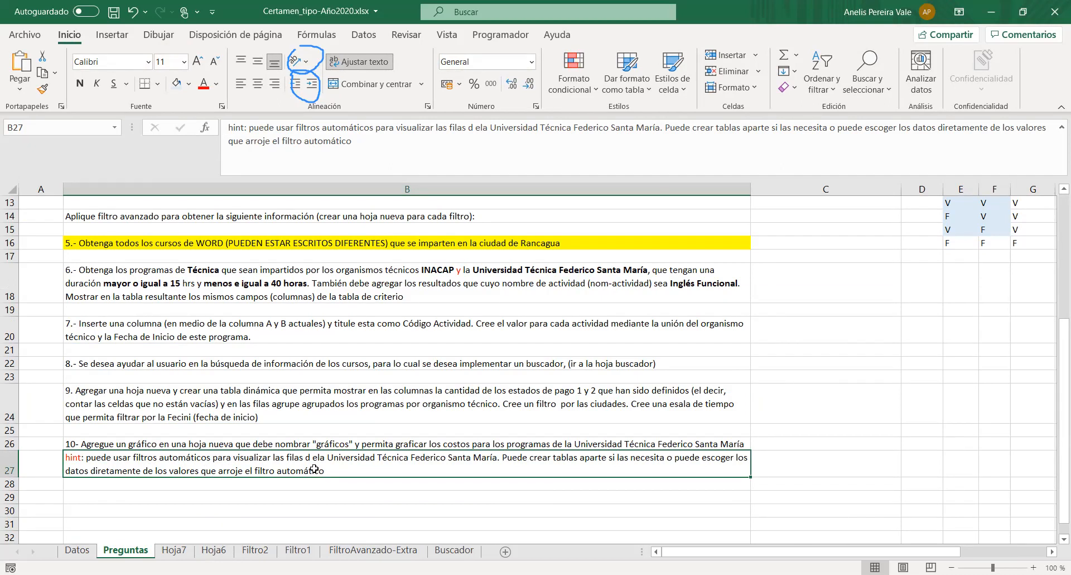
{"action": "left_click", "coordinate": [77, 551]}
{"action": "scroll", "coordinate": [247, 443], "scroll_direction": "up", "scroll_amount": 20}
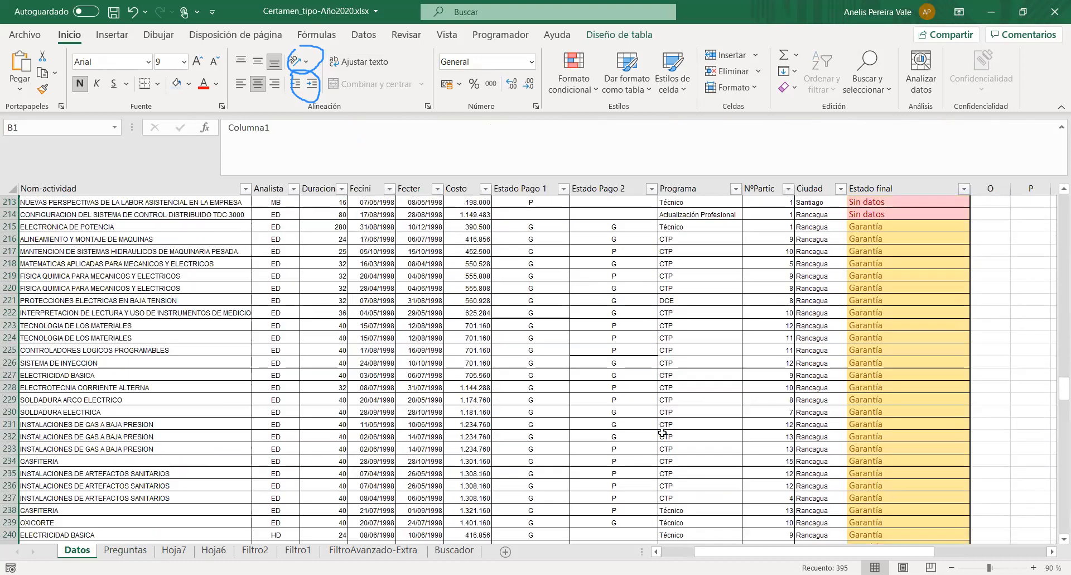
{"action": "left_click_drag", "start_coordinate": [1060, 391], "coordinate": [1056, 204]}
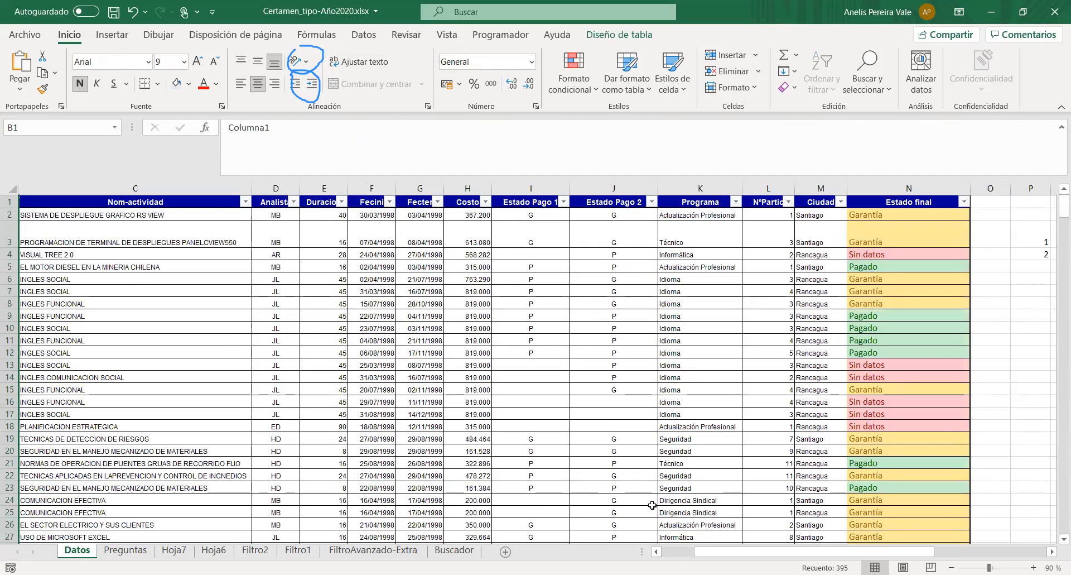
{"action": "left_click_drag", "start_coordinate": [708, 554], "coordinate": [676, 554]}
{"action": "left_click", "coordinate": [187, 252]}
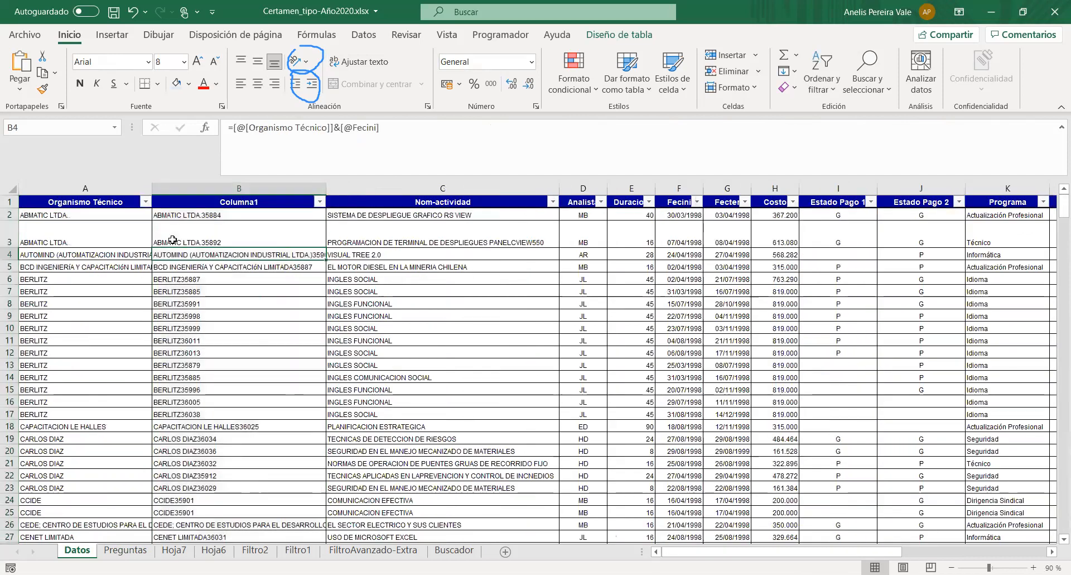
{"action": "left_click", "coordinate": [145, 201]}
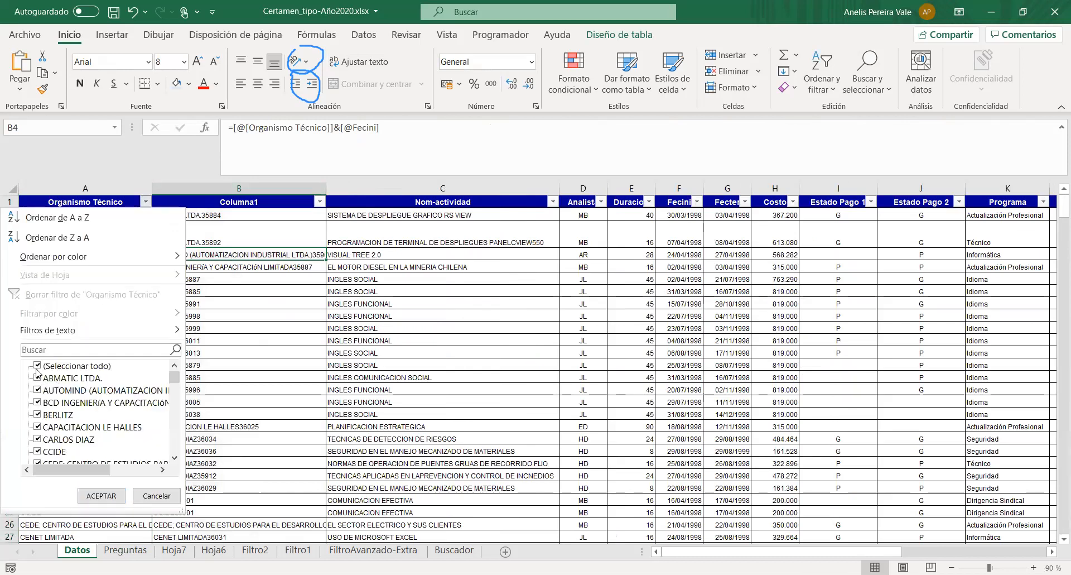
{"action": "scroll", "coordinate": [69, 408], "scroll_direction": "down", "scroll_amount": 12}
{"action": "scroll", "coordinate": [67, 408], "scroll_direction": "down", "scroll_amount": 5}
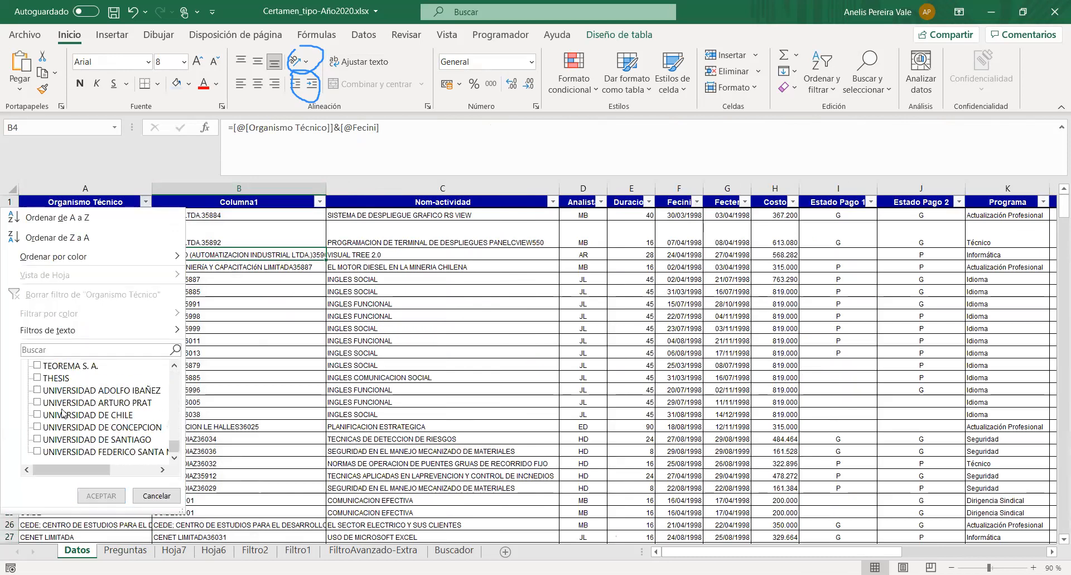
{"action": "left_click", "coordinate": [39, 453]}
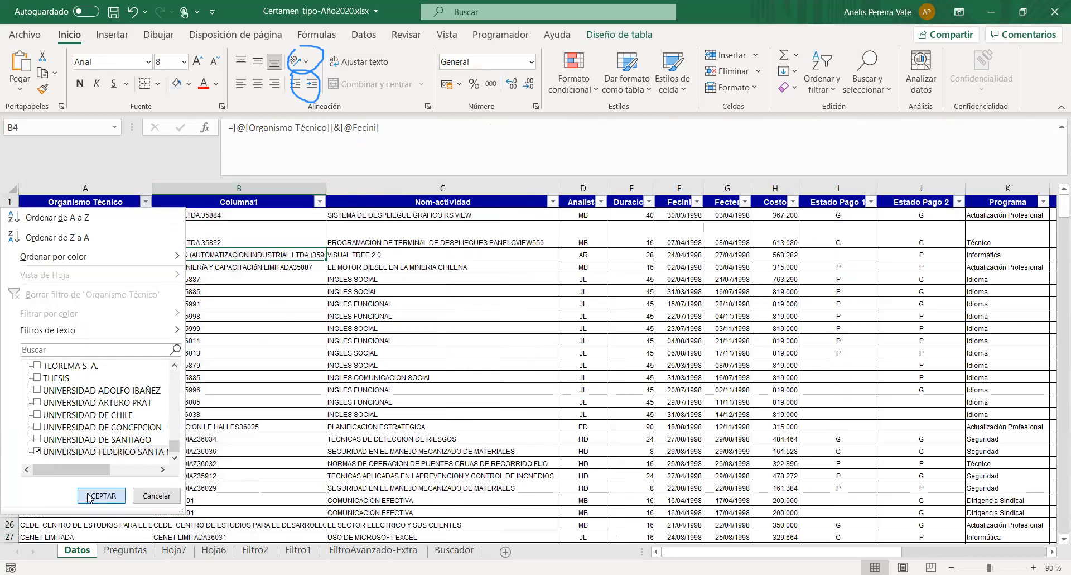
{"action": "left_click", "coordinate": [90, 496]}
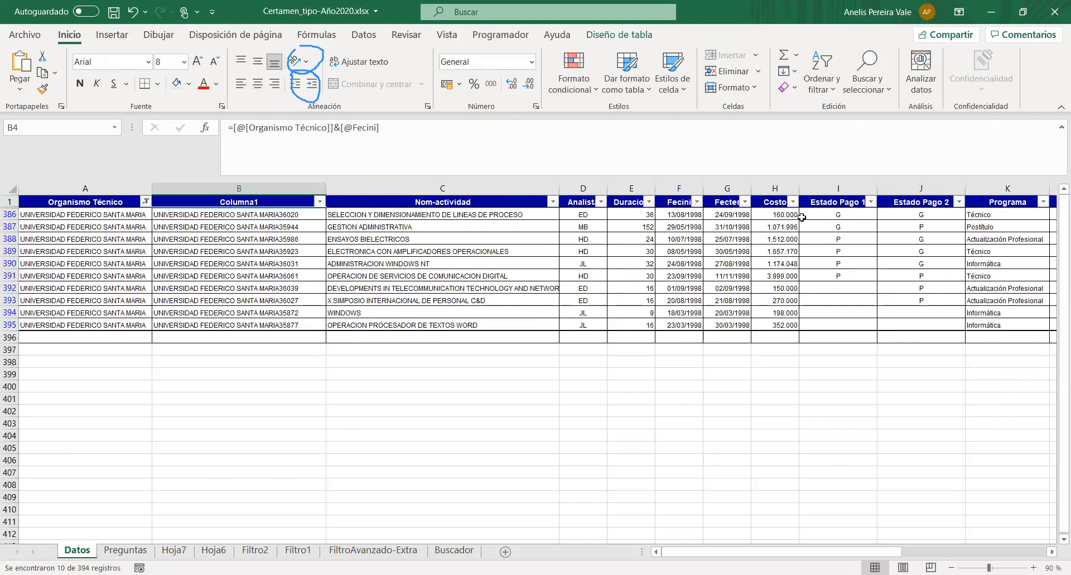
- Widen the Costo column on Datos to show its header fully, and recheck question 10 and its hint on Preguntas
{"action": "left_click_drag", "start_coordinate": [799, 188], "coordinate": [831, 188]}
{"action": "left_click_drag", "start_coordinate": [125, 214], "coordinate": [100, 323]}
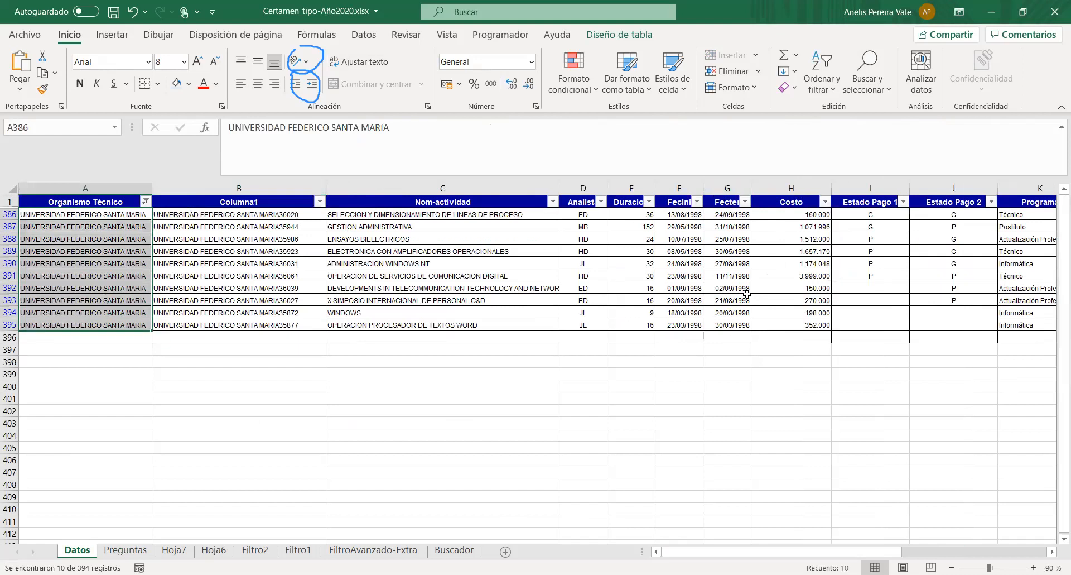
{"action": "left_click", "coordinate": [125, 549]}
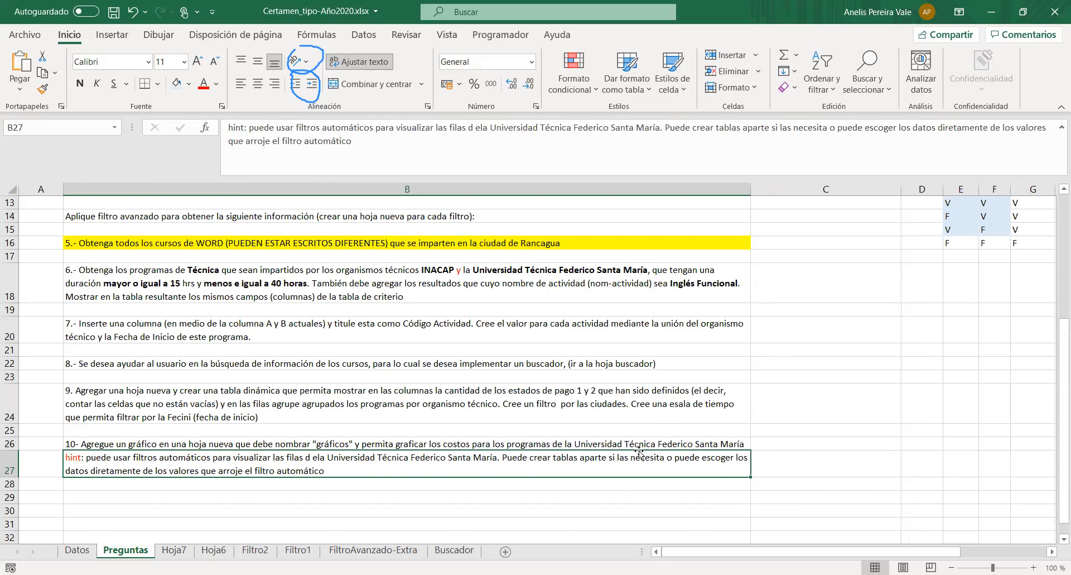
{"action": "left_click", "coordinate": [77, 549]}
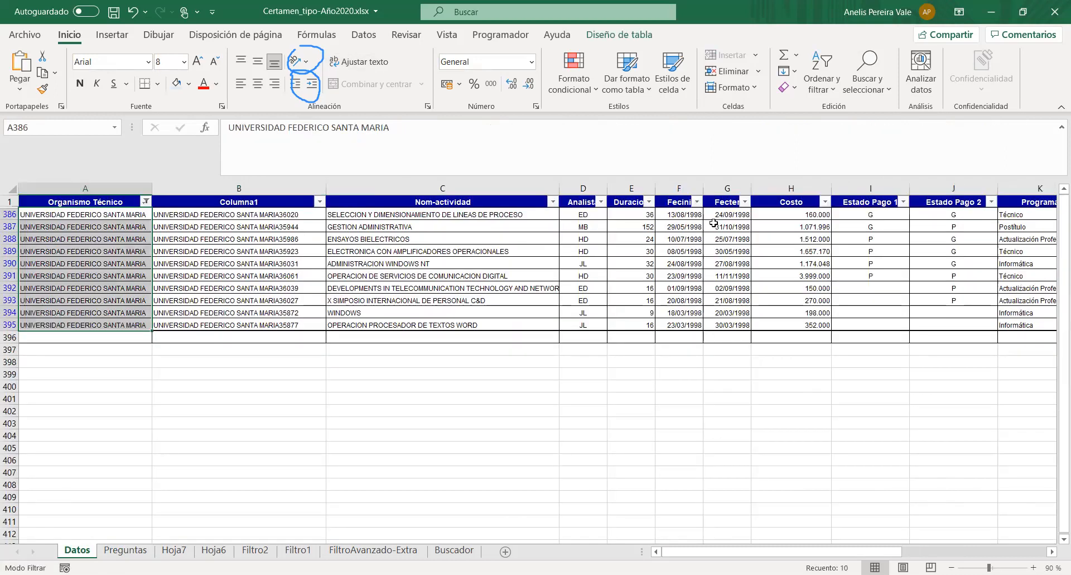
{"action": "left_click_drag", "start_coordinate": [814, 215], "coordinate": [812, 327]}
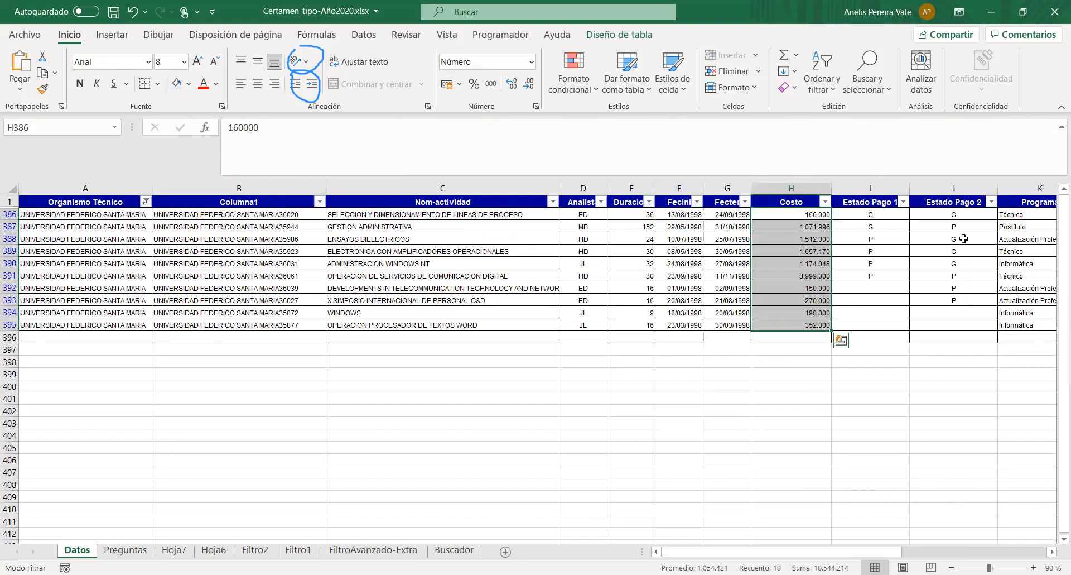
- Copy the filtered Programa values from Datos into Hoja6 starting at E2, and fit column E to its contents
{"action": "left_click_drag", "start_coordinate": [1012, 219], "coordinate": [1011, 327]}
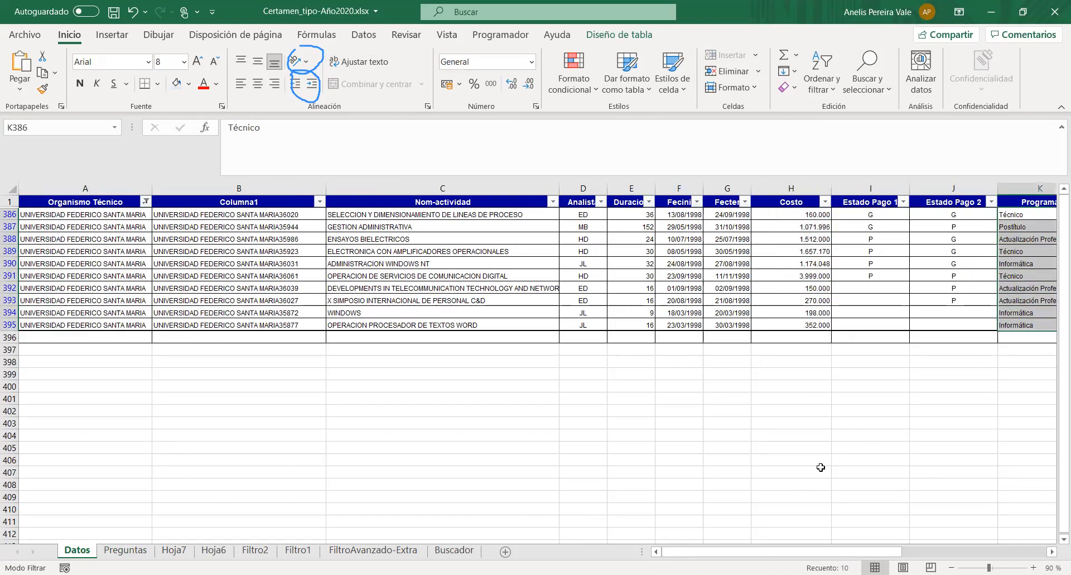
{"action": "scroll", "coordinate": [614, 256], "scroll_direction": "right", "scroll_amount": 3}
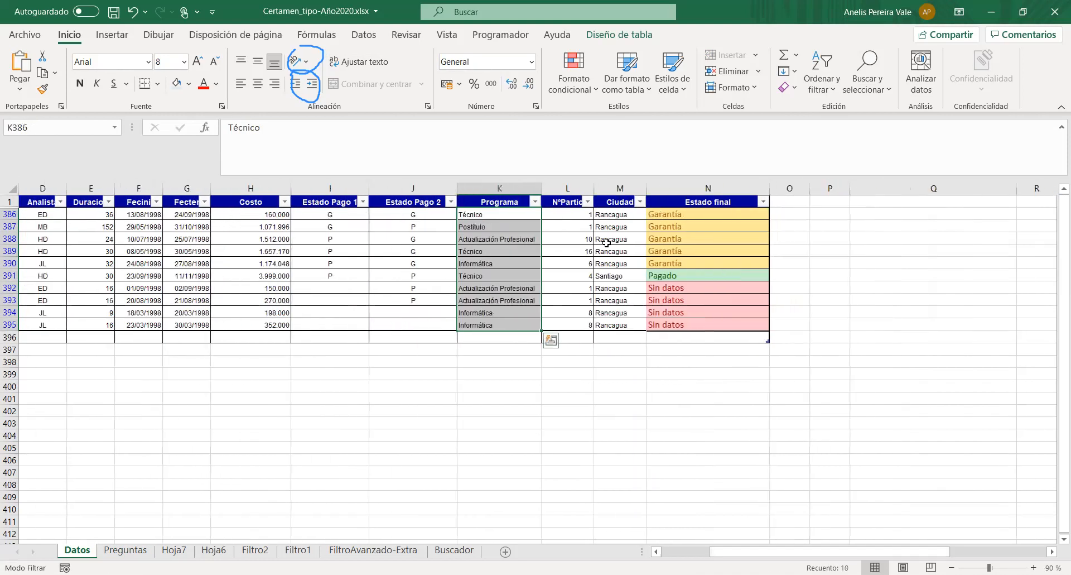
{"action": "key", "text": "ctrl+c"}
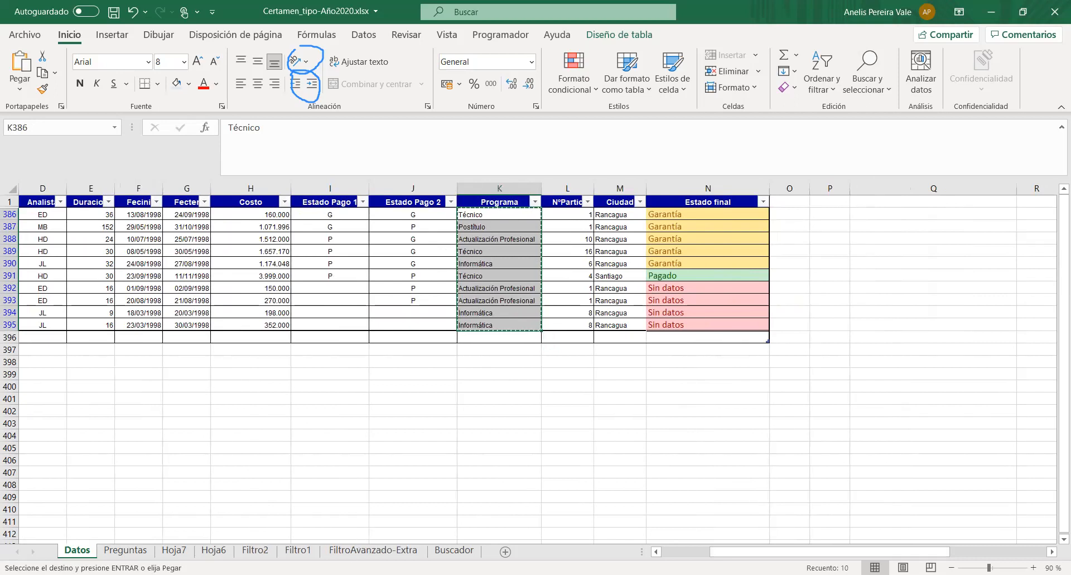
{"action": "left_click", "coordinate": [213, 550]}
{"action": "left_click", "coordinate": [263, 216]}
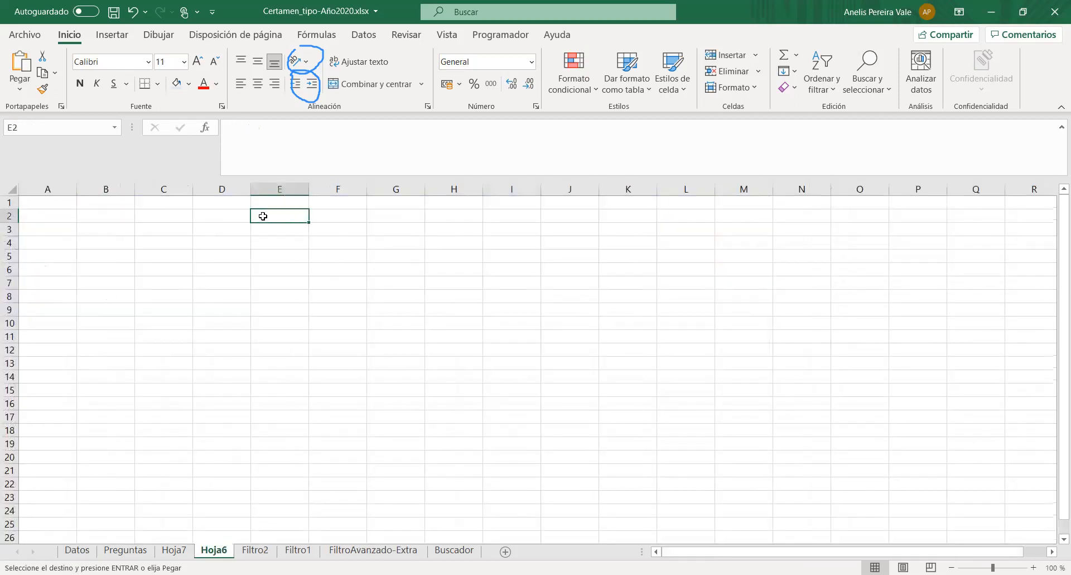
{"action": "key", "text": "ctrl+v"}
{"action": "double_click", "coordinate": [307, 189]}
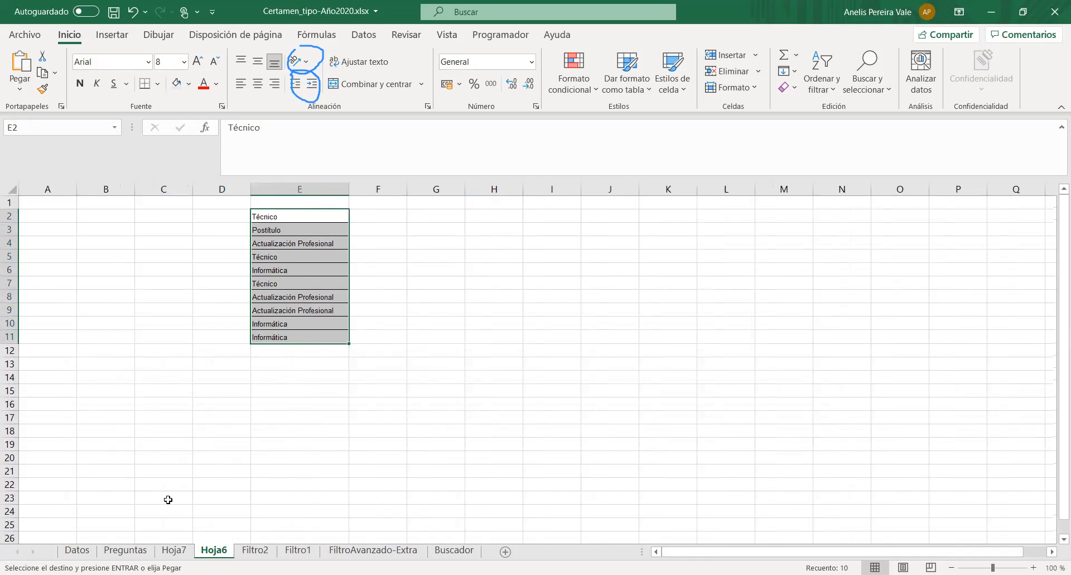
- Copy the filtered Costo values from Datos into Hoja6 starting at F2, beside the program names
{"action": "left_click", "coordinate": [77, 550]}
{"action": "left_click_drag", "start_coordinate": [276, 218], "coordinate": [259, 319]}
{"action": "key", "text": "ctrl+c"}
{"action": "left_click", "coordinate": [180, 553]}
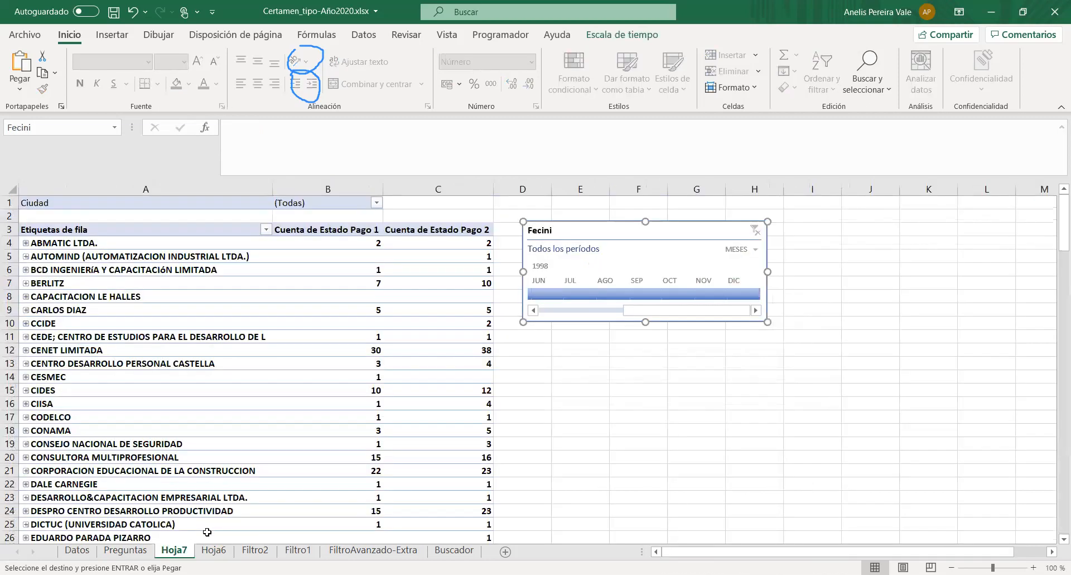
{"action": "left_click", "coordinate": [215, 551]}
{"action": "left_click", "coordinate": [377, 219]}
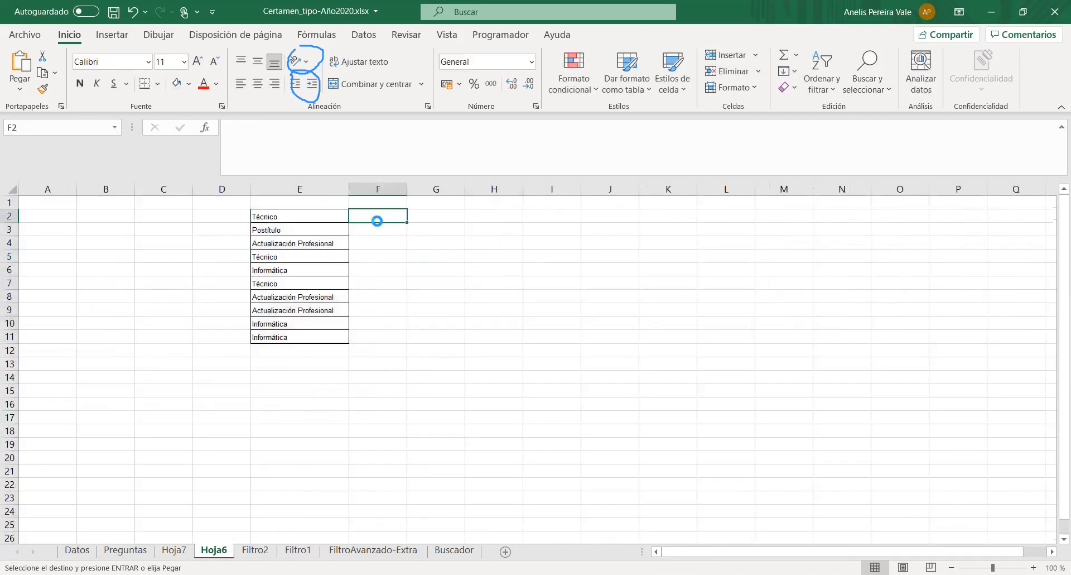
{"action": "key", "text": "ctrl+v"}
{"action": "left_click", "coordinate": [321, 446]}
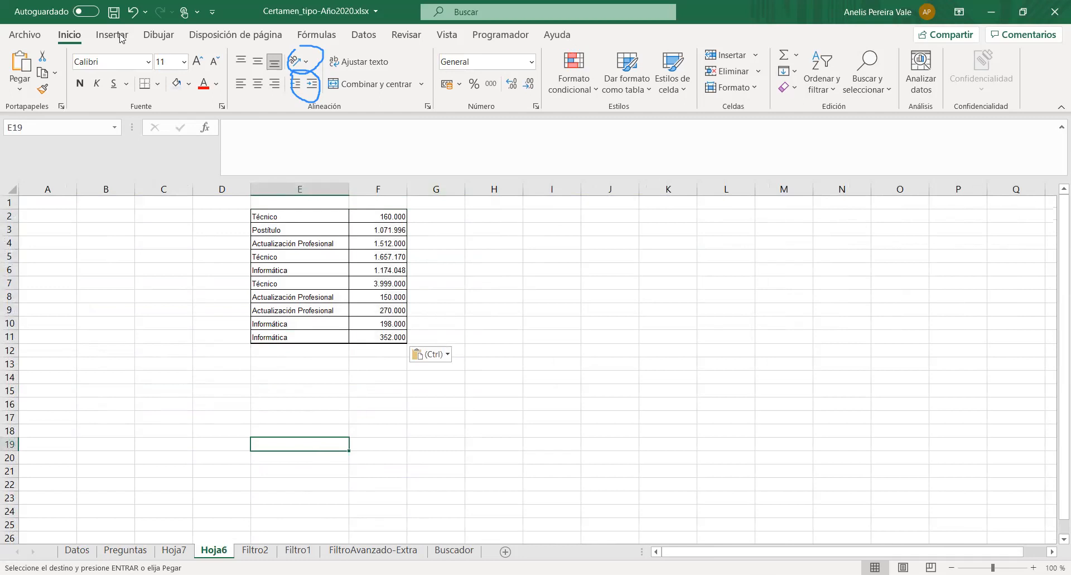
- Insert the recommended Barras agrupadas chart from E2:F11, enlarge it, and place it beside the data with its upper edge near row 2
{"action": "scroll", "coordinate": [359, 78], "scroll_direction": "down", "scroll_amount": 1}
{"action": "left_click_drag", "start_coordinate": [262, 215], "coordinate": [391, 337]}
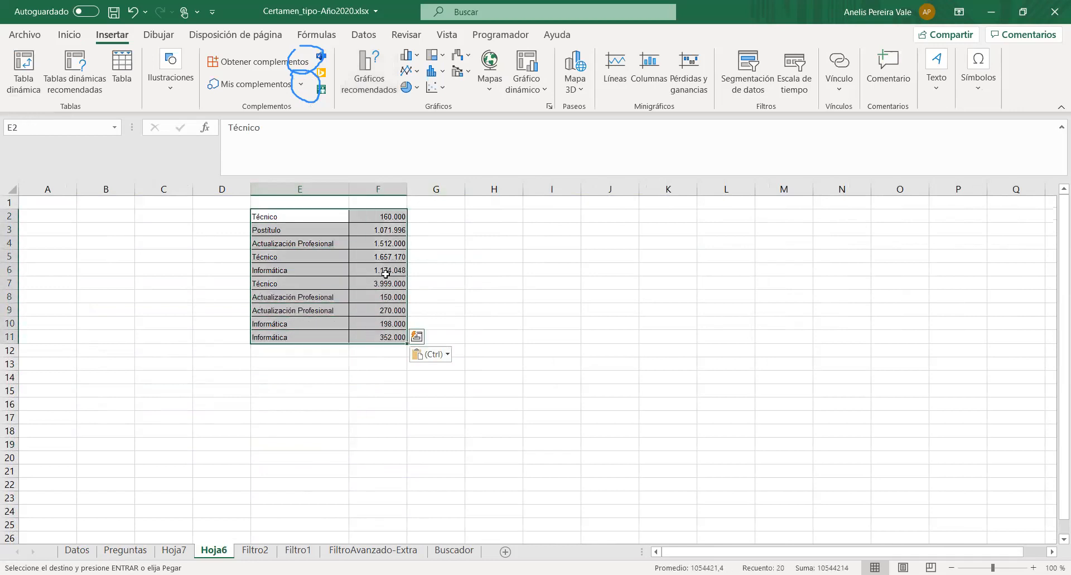
{"action": "left_click", "coordinate": [379, 88]}
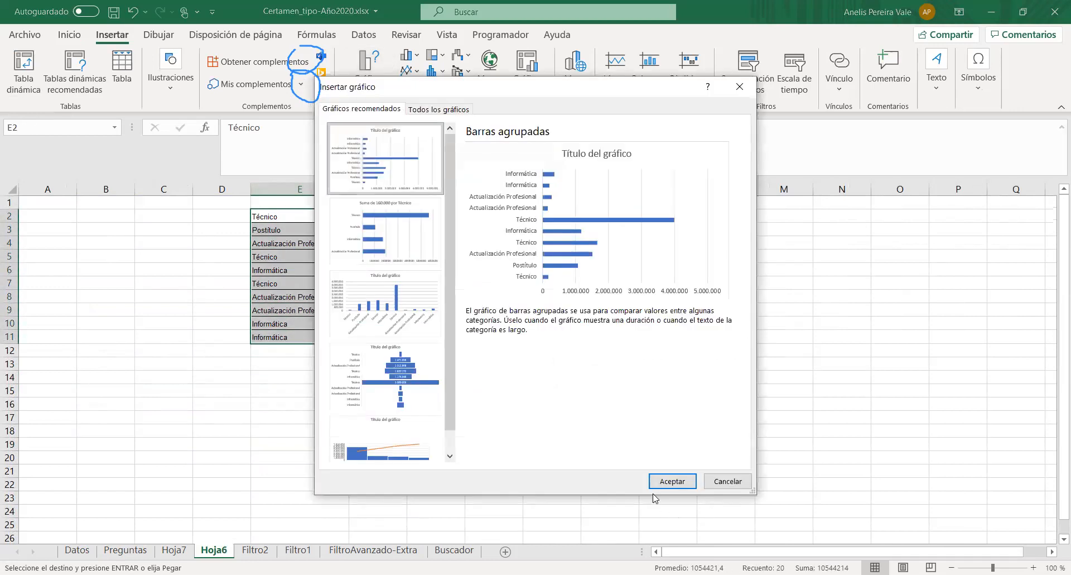
{"action": "left_click", "coordinate": [667, 480]}
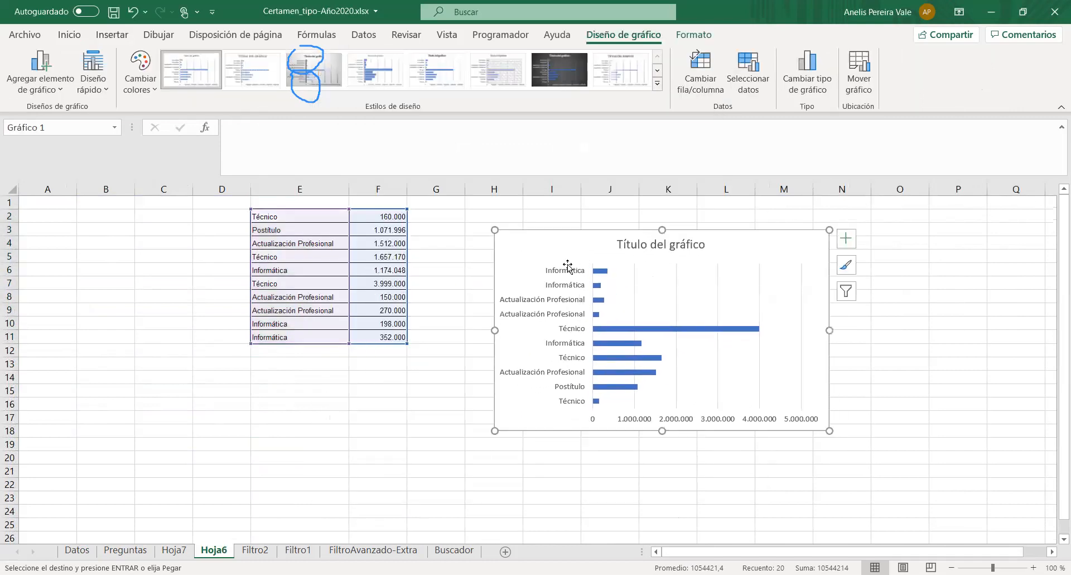
{"action": "left_click_drag", "start_coordinate": [494, 428], "coordinate": [402, 471]}
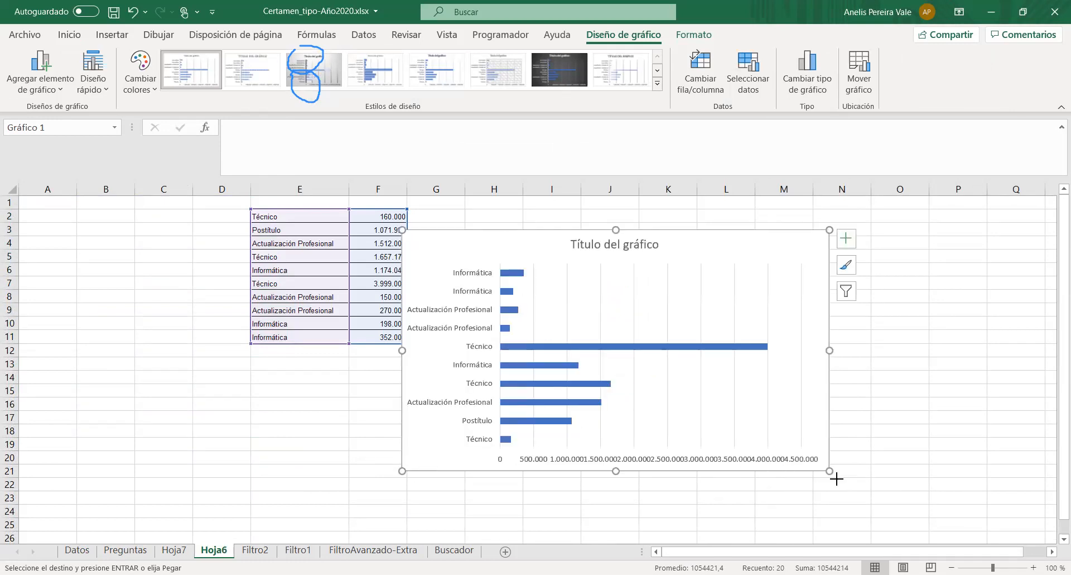
{"action": "left_click_drag", "start_coordinate": [830, 471], "coordinate": [854, 495]}
{"action": "left_click_drag", "start_coordinate": [478, 232], "coordinate": [557, 219]}
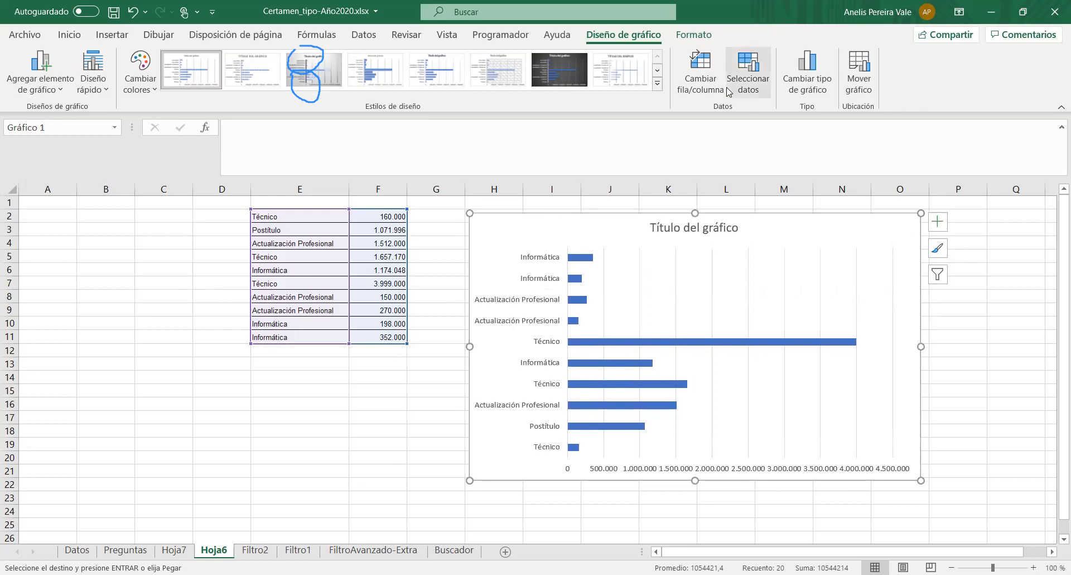
- Try swapping the chart's rows and columns, restore the orientation, and apply the quick layout with a title and a legend below the plot
{"action": "left_click", "coordinate": [701, 81]}
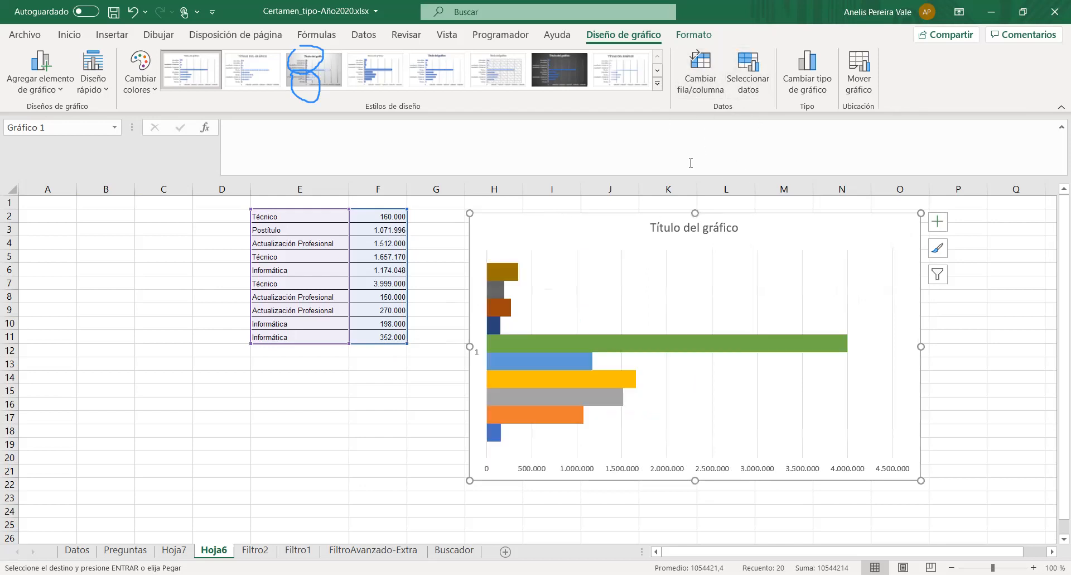
{"action": "left_click", "coordinate": [705, 75]}
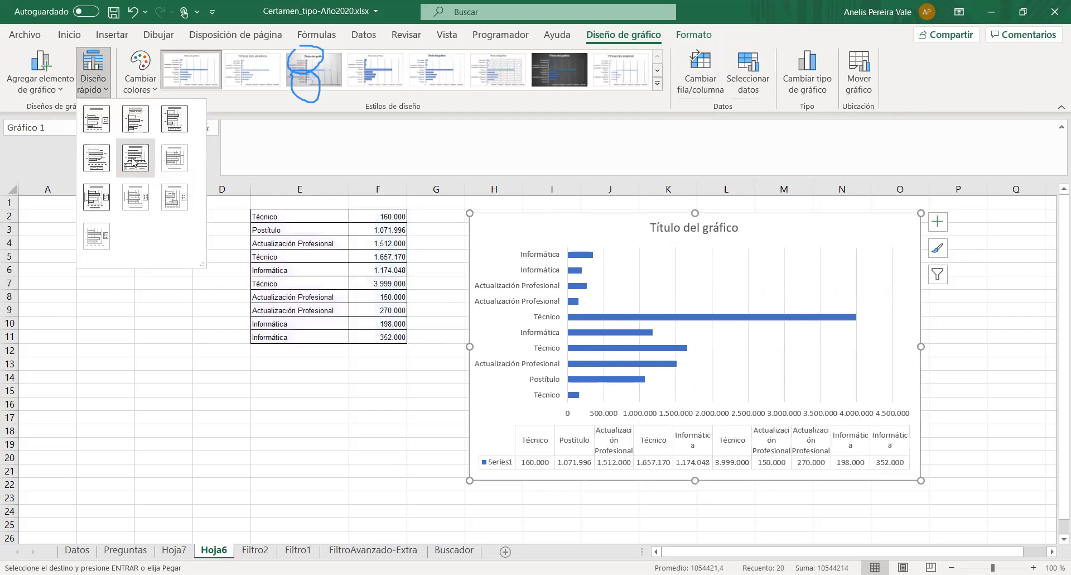
{"action": "left_click", "coordinate": [179, 121]}
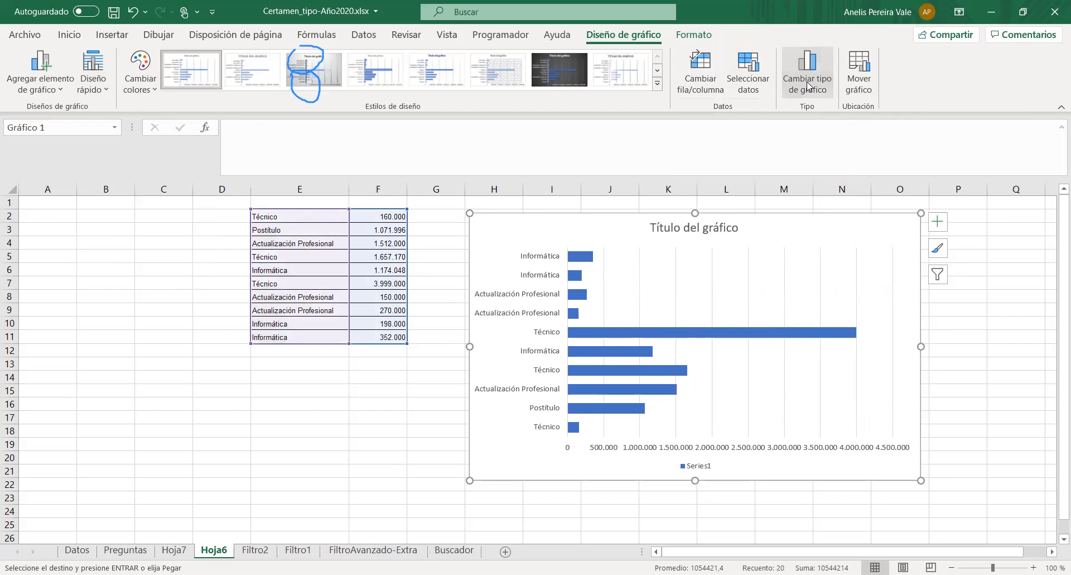
- Change the program cost chart's type from bars to Columnas
{"action": "left_click", "coordinate": [808, 73]}
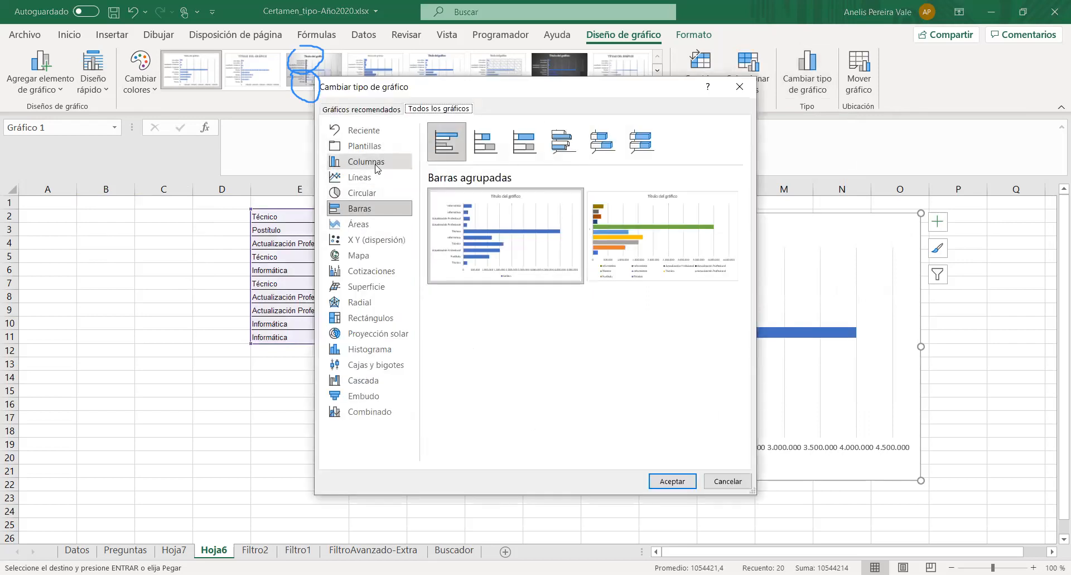
{"action": "left_click", "coordinate": [363, 161]}
{"action": "left_click", "coordinate": [660, 483]}
- Apply the light style with semi-transparent columns to the chart and recolor it with the third Multicolor palette, starting with orange
{"action": "left_click", "coordinate": [939, 251]}
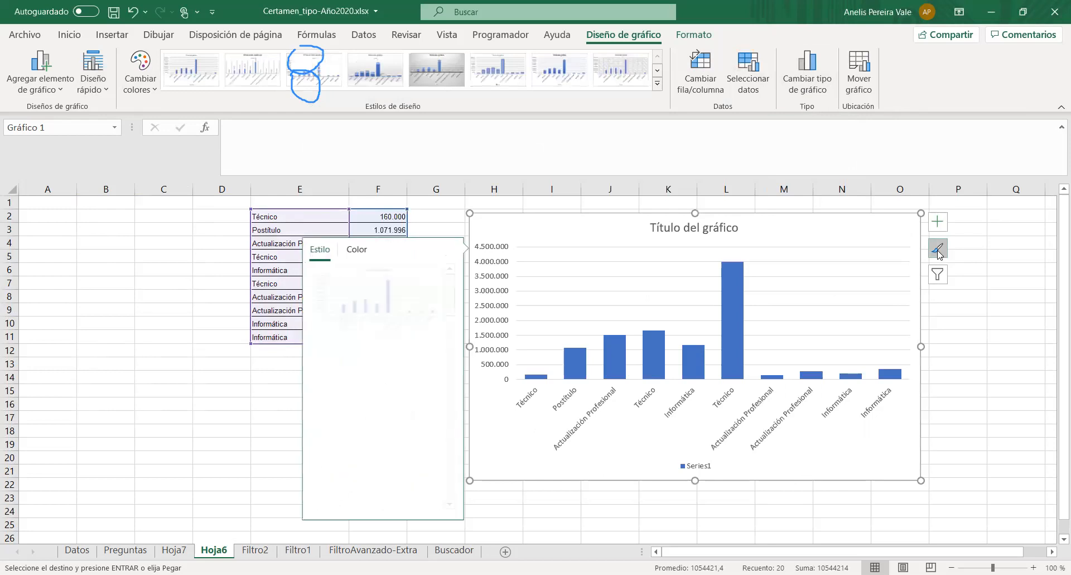
{"action": "scroll", "coordinate": [383, 369], "scroll_direction": "down", "scroll_amount": 5}
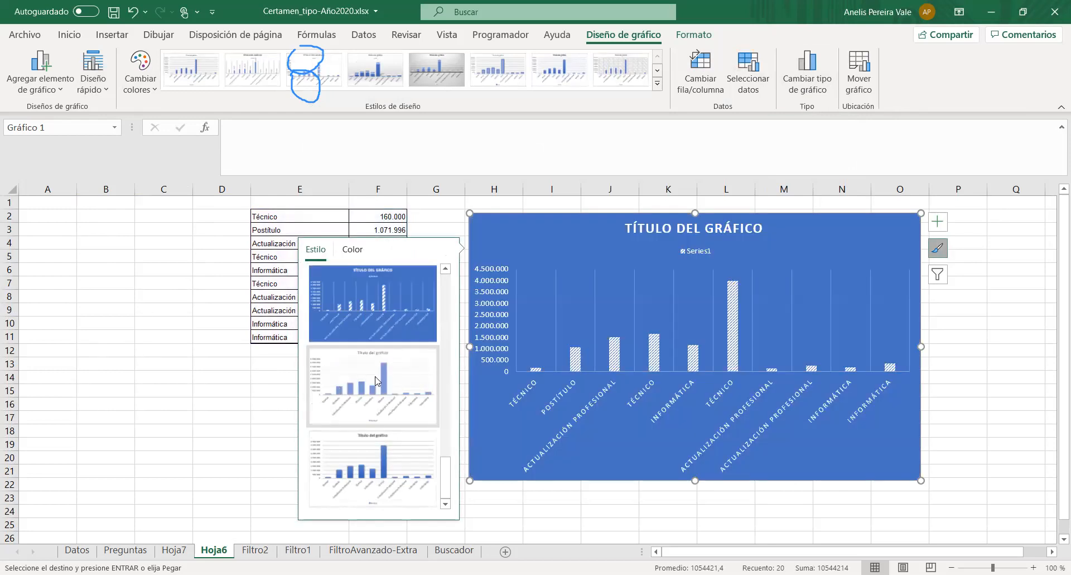
{"action": "left_click", "coordinate": [379, 406]}
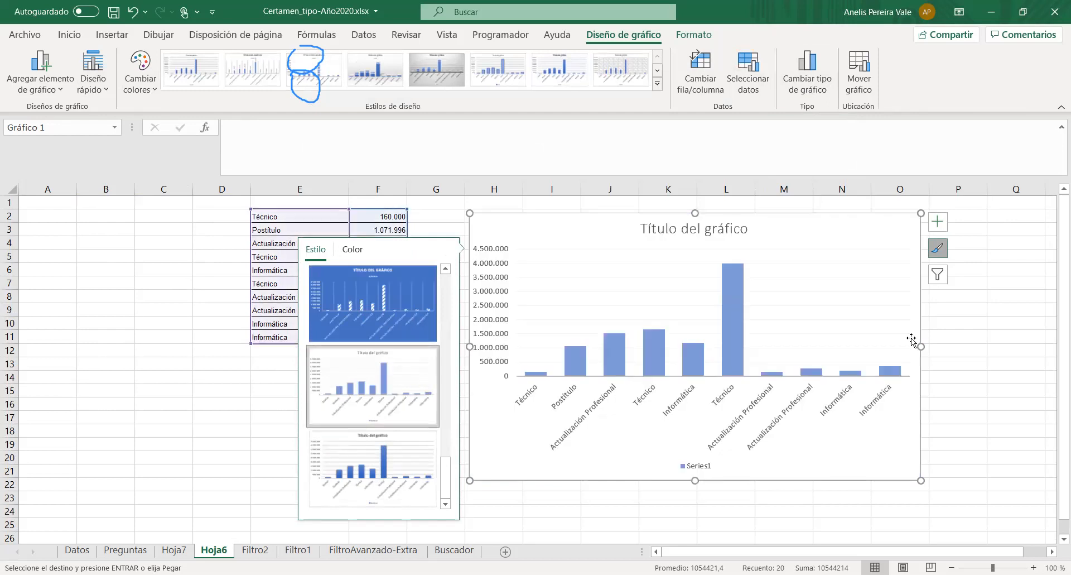
{"action": "left_click", "coordinate": [362, 256]}
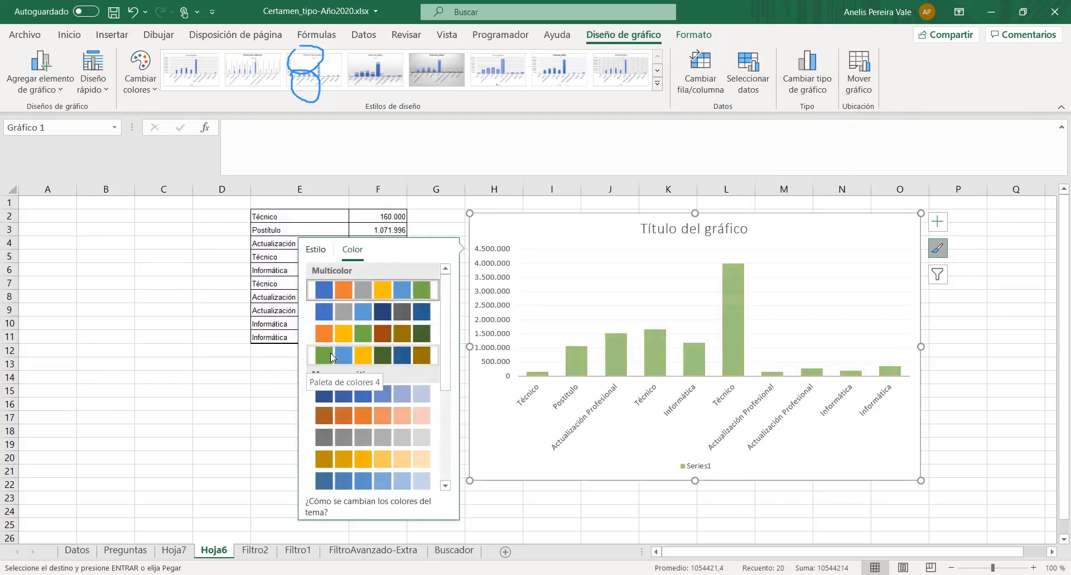
{"action": "left_click", "coordinate": [362, 333]}
{"action": "left_click", "coordinate": [1016, 337]}
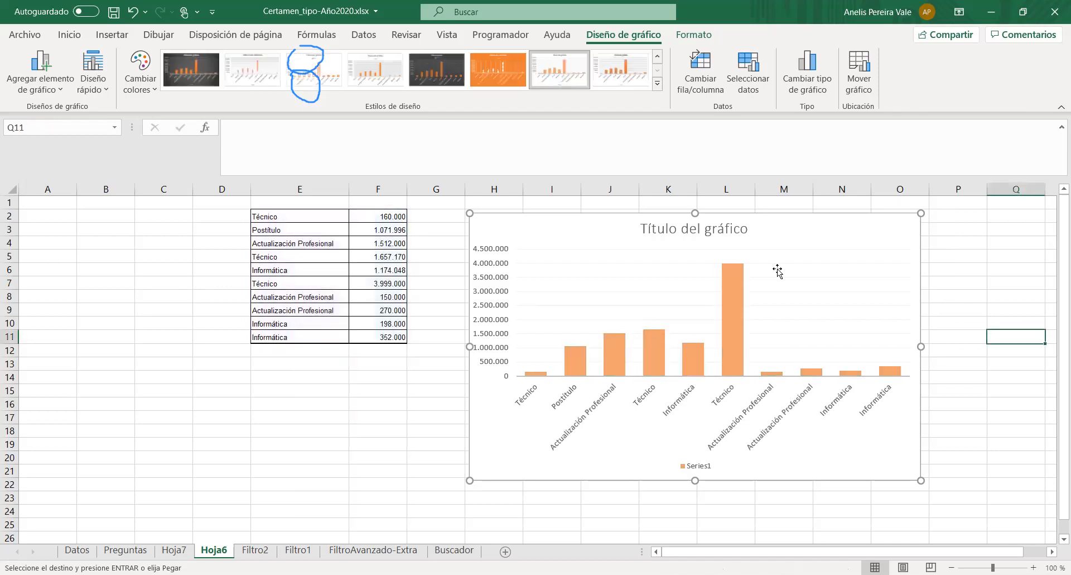
- Delete the title and the Series1 legend from the orange column chart
{"action": "left_click", "coordinate": [694, 233]}
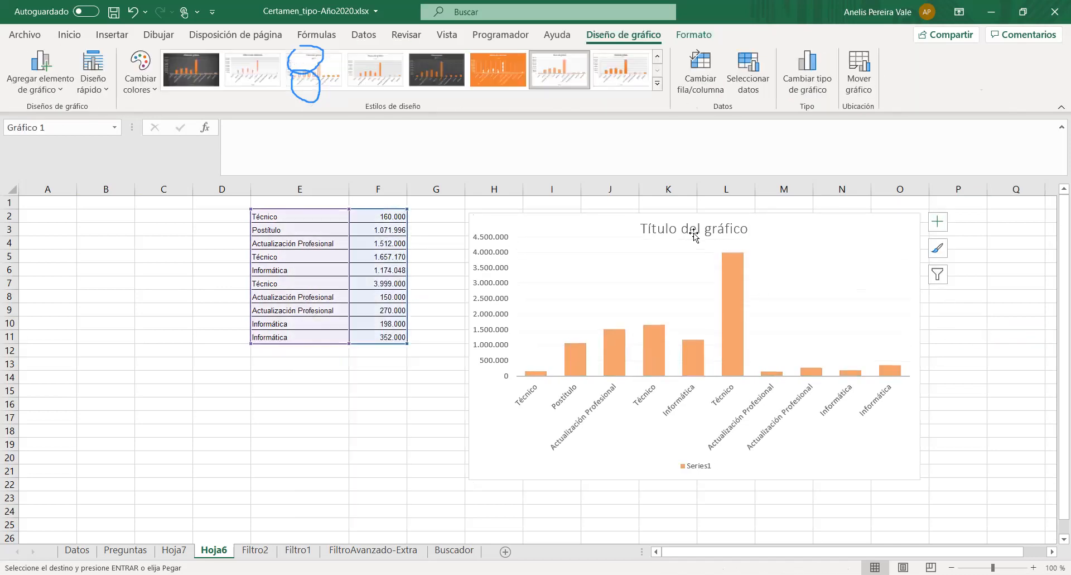
{"action": "key", "text": "Delete"}
{"action": "left_click", "coordinate": [696, 468]}
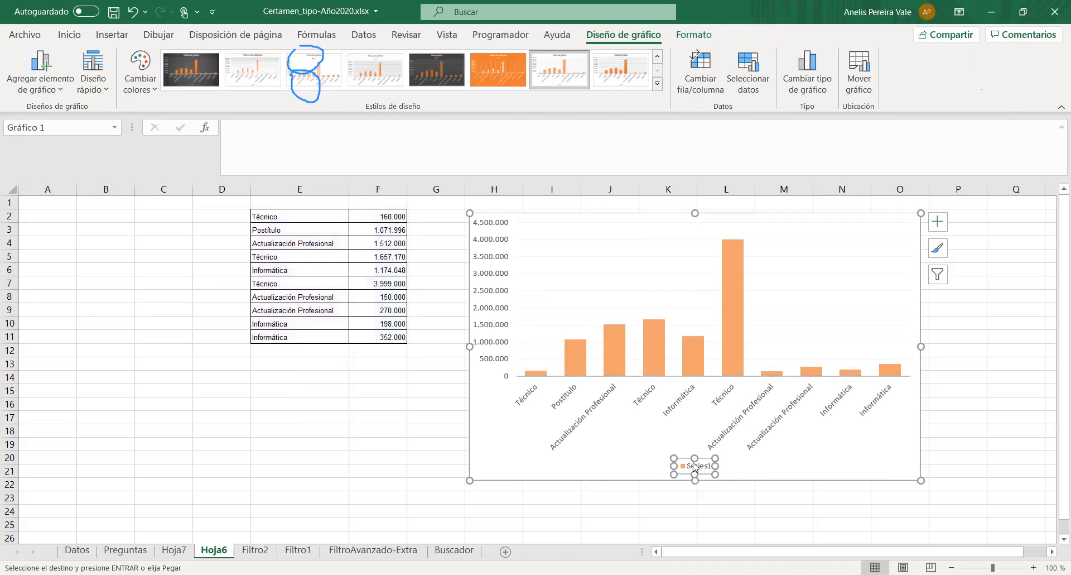
{"action": "key", "text": "Delete"}
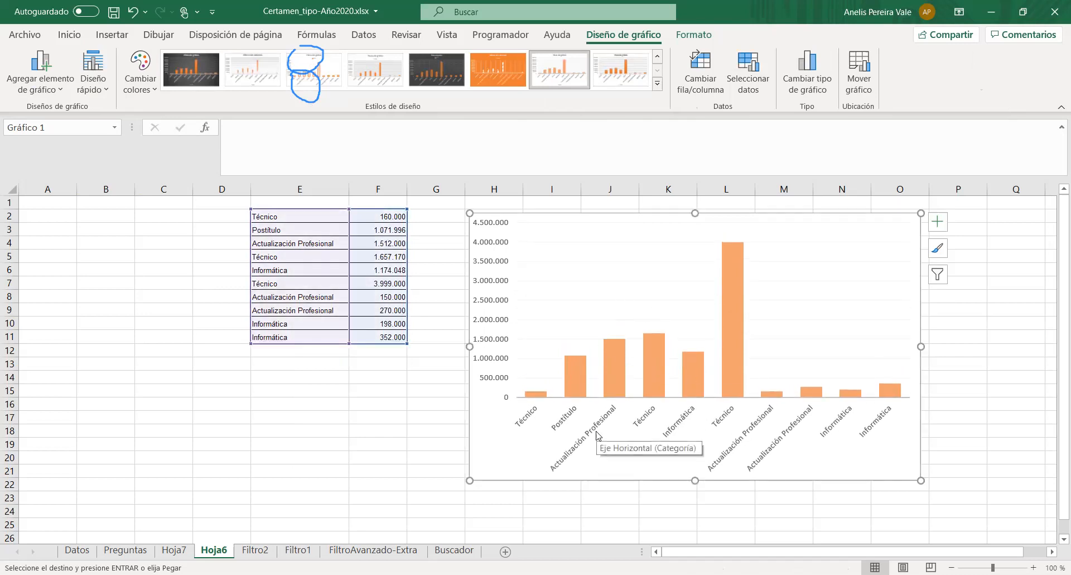
{"action": "left_click", "coordinate": [431, 443]}
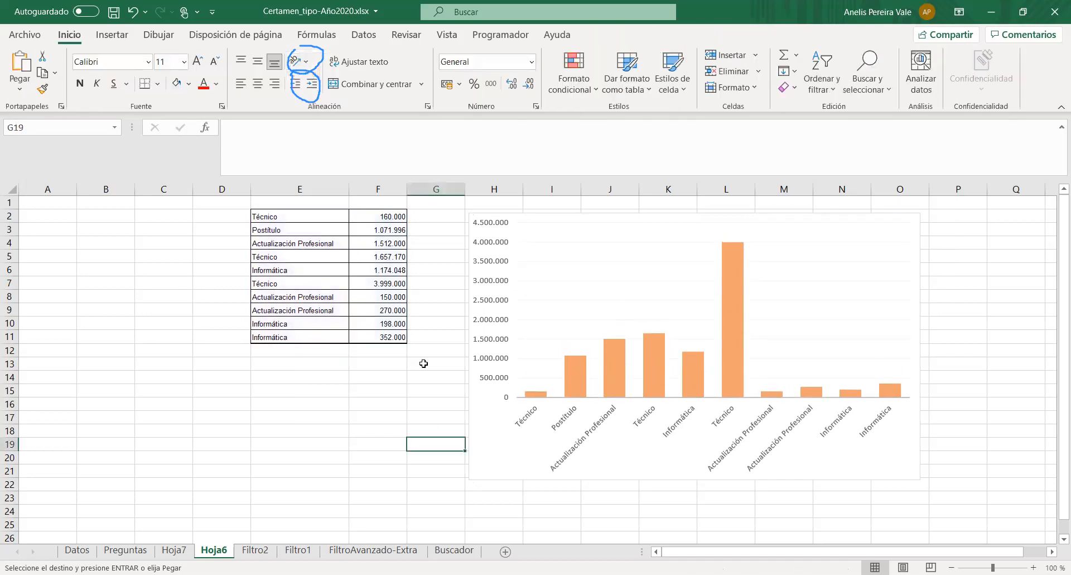
{"action": "left_click", "coordinate": [180, 402]}
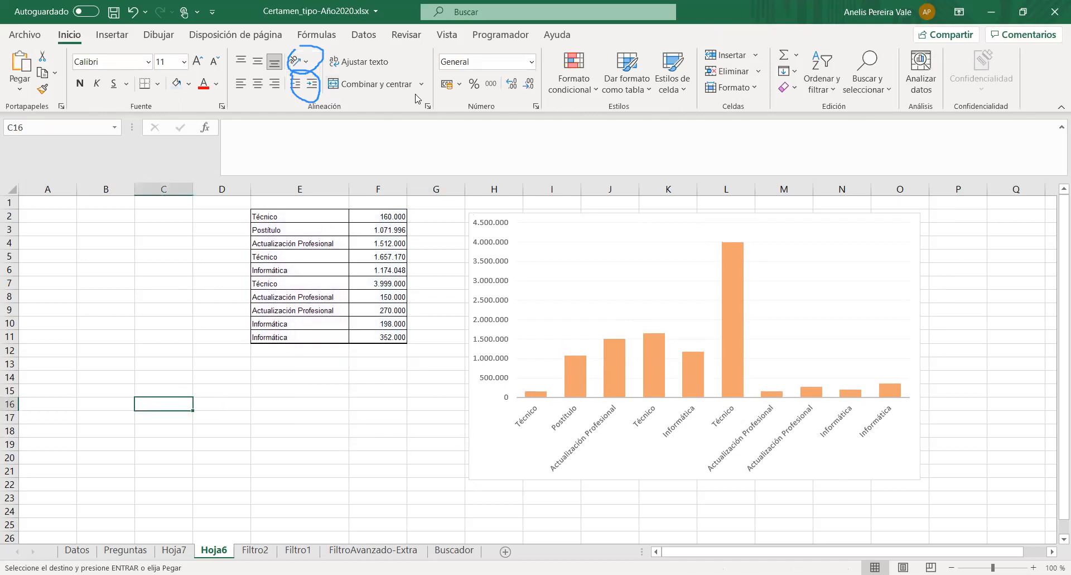
- Insert an empty clustered column chart on Hoja6 and place it below the data table, starting around row 13
{"action": "left_click", "coordinate": [112, 35]}
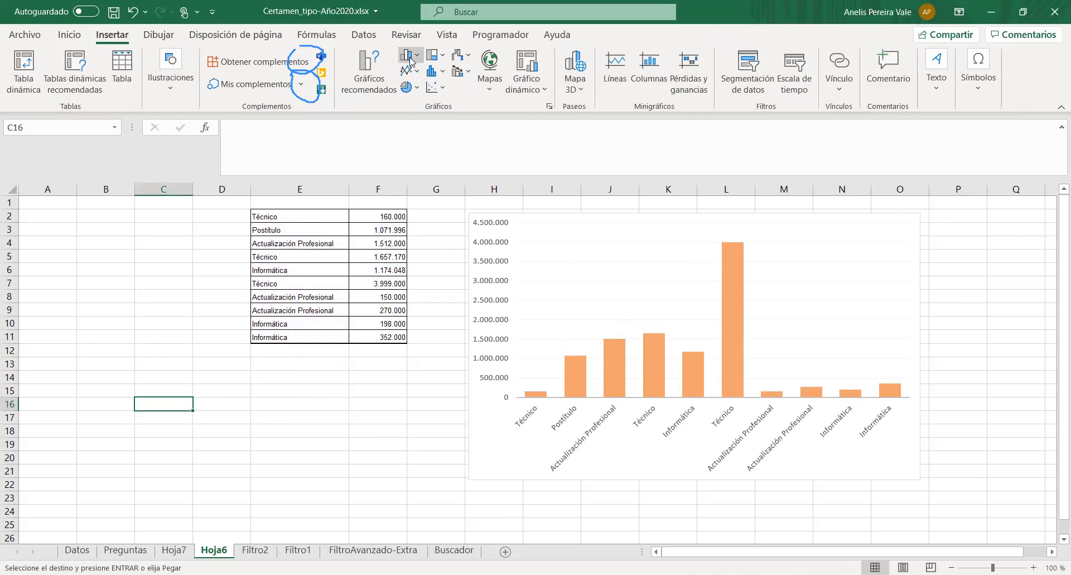
{"action": "left_click", "coordinate": [419, 114]}
{"action": "left_click_drag", "start_coordinate": [452, 288], "coordinate": [162, 370]}
- Set the empty chart's data source to the range E2:F11 on Hoja6, using the program types as category labels
{"action": "left_click", "coordinate": [748, 73]}
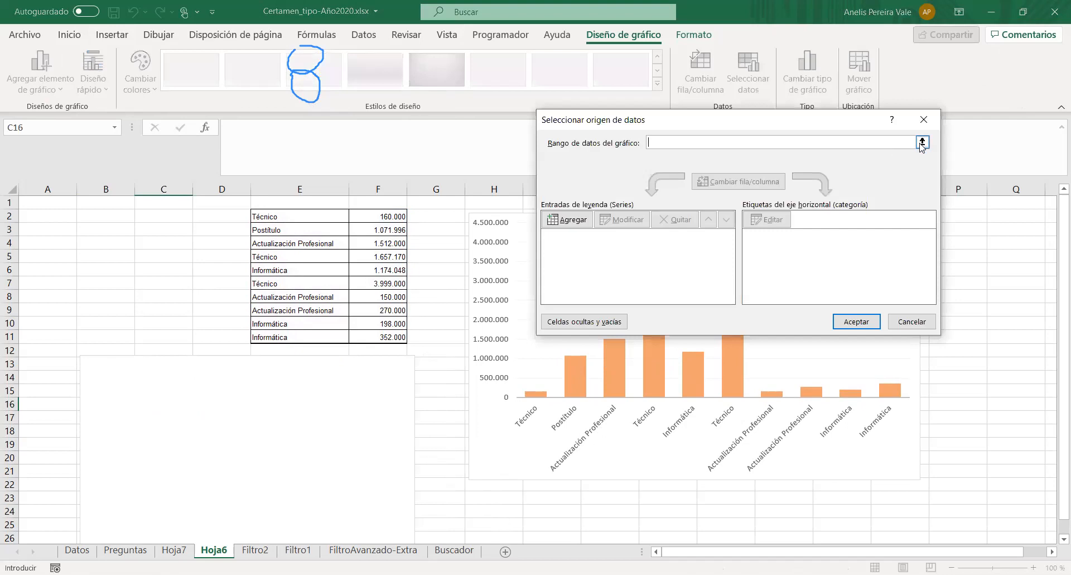
{"action": "left_click", "coordinate": [922, 143]}
{"action": "left_click", "coordinate": [267, 217]}
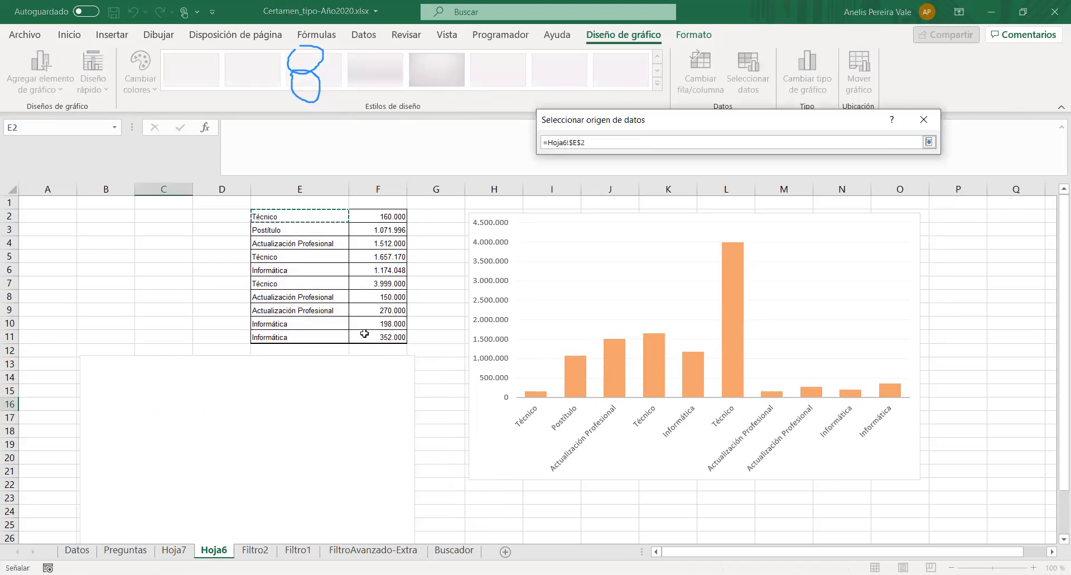
{"action": "key", "text": "ctrl+shift+Right"}
{"action": "key", "text": "ctrl+shift+Down"}
{"action": "left_click", "coordinate": [929, 143]}
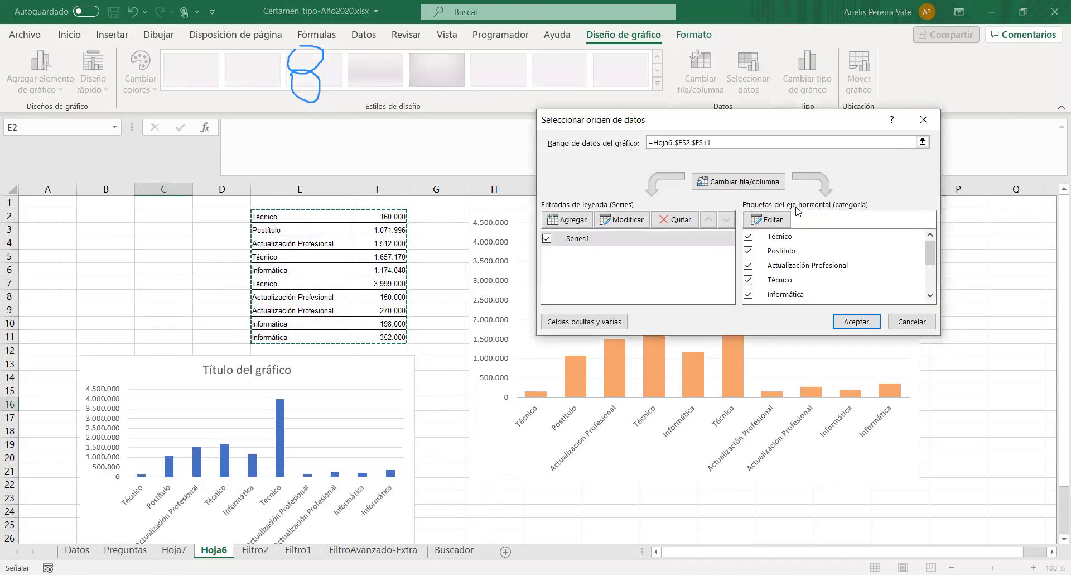
{"action": "left_click", "coordinate": [784, 237]}
{"action": "left_click", "coordinate": [787, 251]}
{"action": "left_click", "coordinate": [789, 265]}
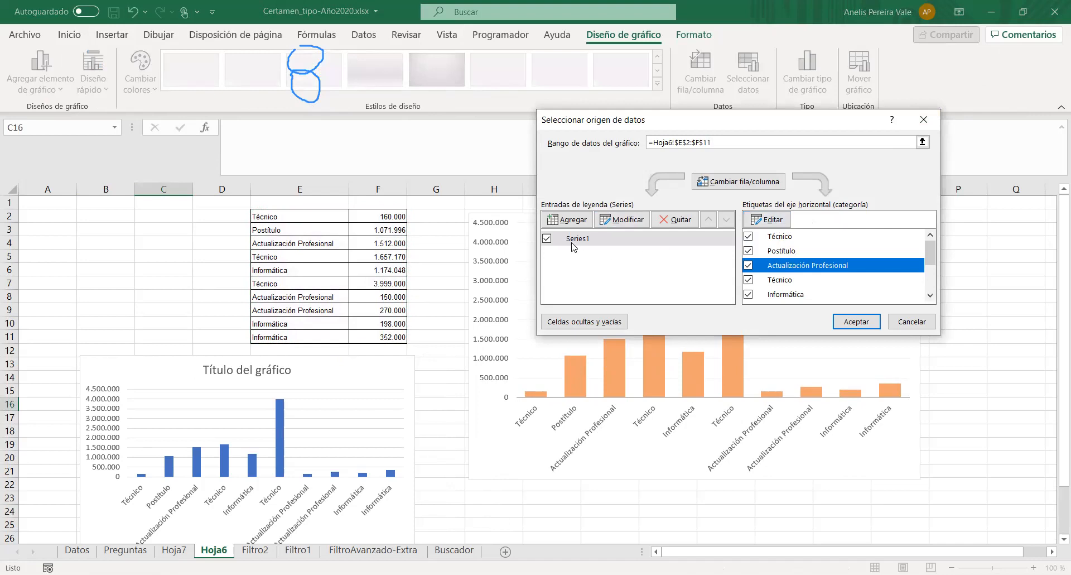
{"action": "left_click", "coordinate": [855, 322]}
- Delete the title of the blue column chart below the table and enlarge the chart to extend into column G and down to row 29
{"action": "left_click_drag", "start_coordinate": [387, 370], "coordinate": [387, 366]}
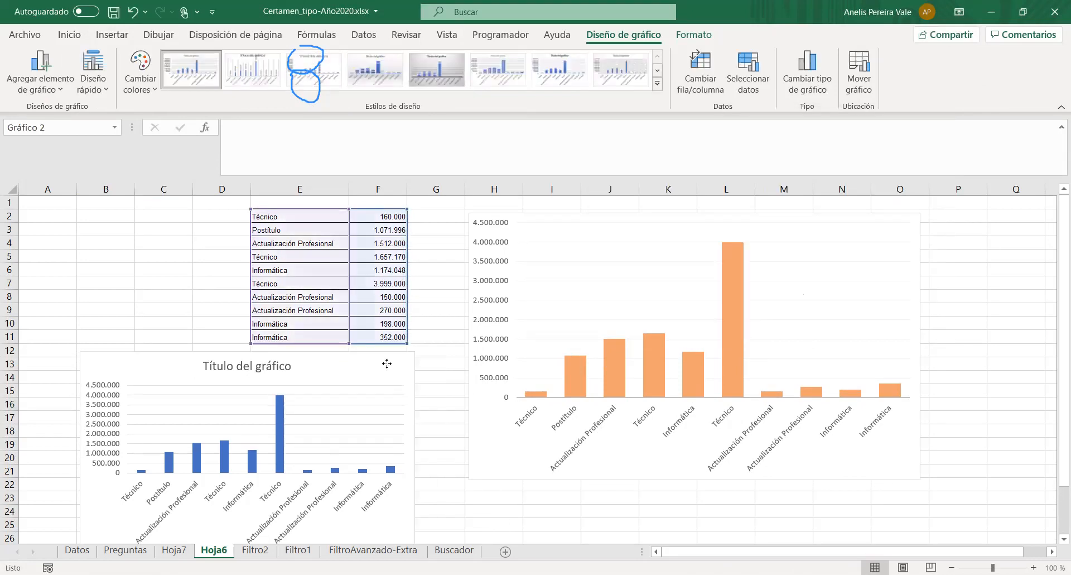
{"action": "left_click", "coordinate": [293, 364]}
{"action": "key", "text": "Delete"}
{"action": "scroll", "coordinate": [305, 379], "scroll_direction": "down", "scroll_amount": 4}
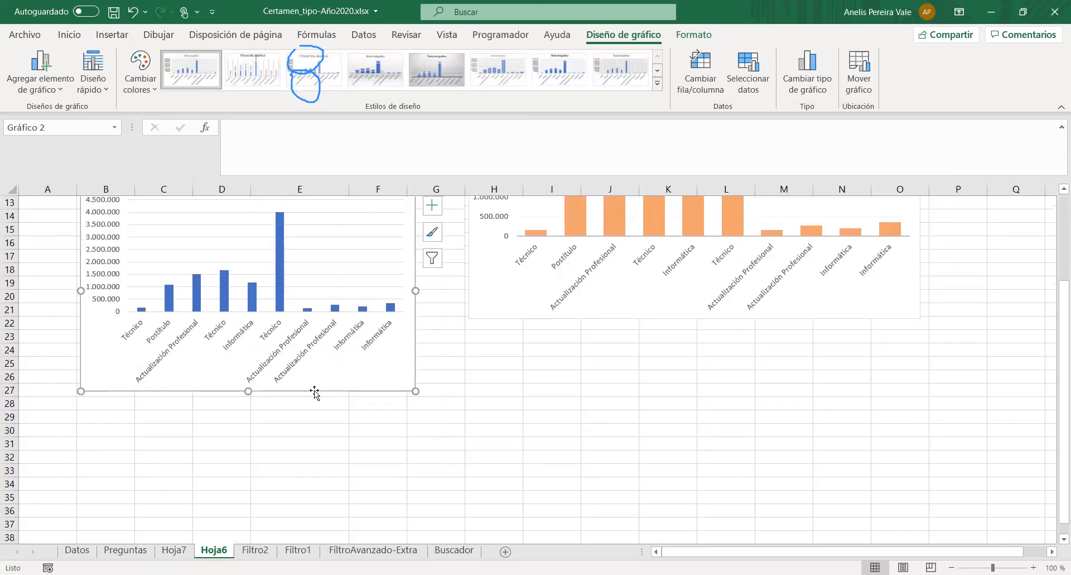
{"action": "left_click_drag", "start_coordinate": [415, 390], "coordinate": [448, 425]}
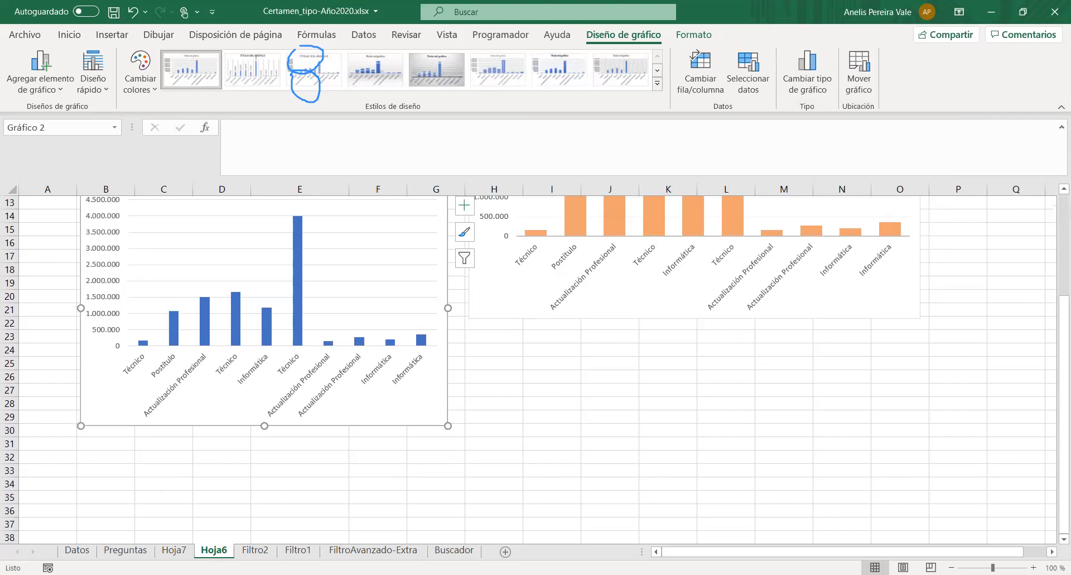
- Return to the Preguntas sheet and review the exam questions from the beginning of the list
{"action": "left_click", "coordinate": [126, 549]}
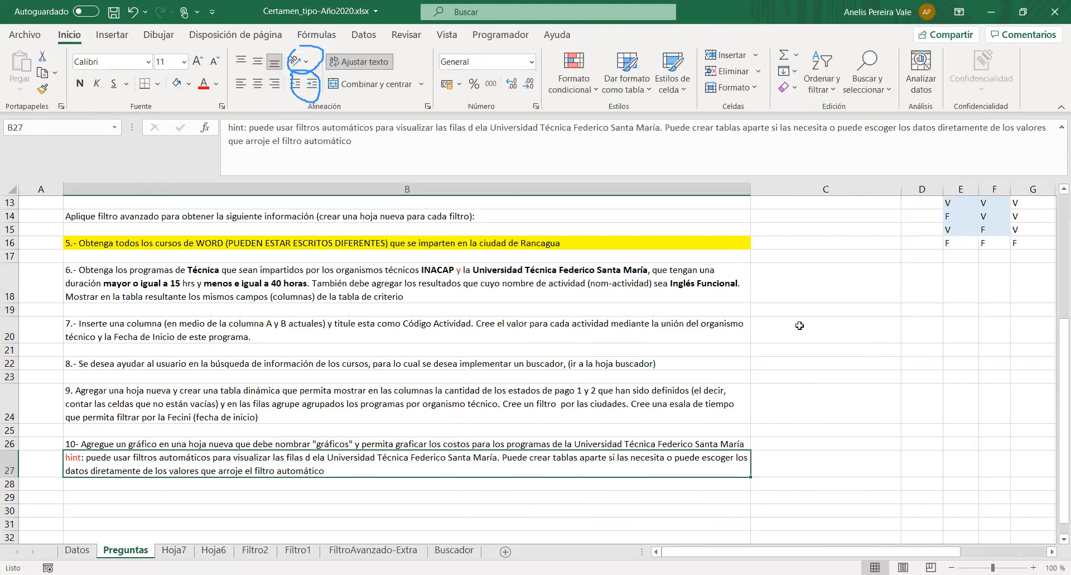
{"action": "scroll", "coordinate": [791, 319], "scroll_direction": "up", "scroll_amount": 4}
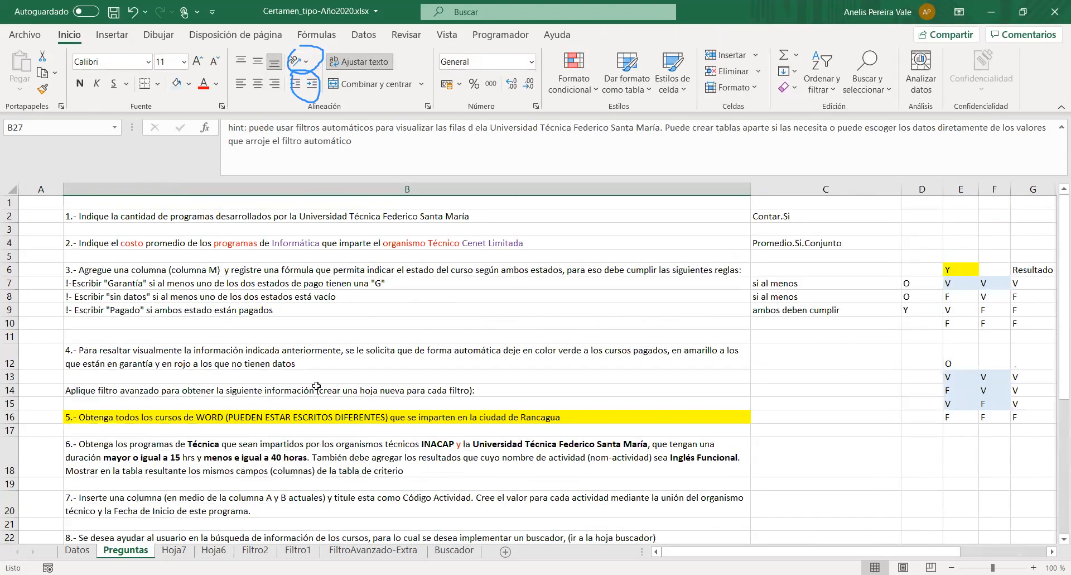